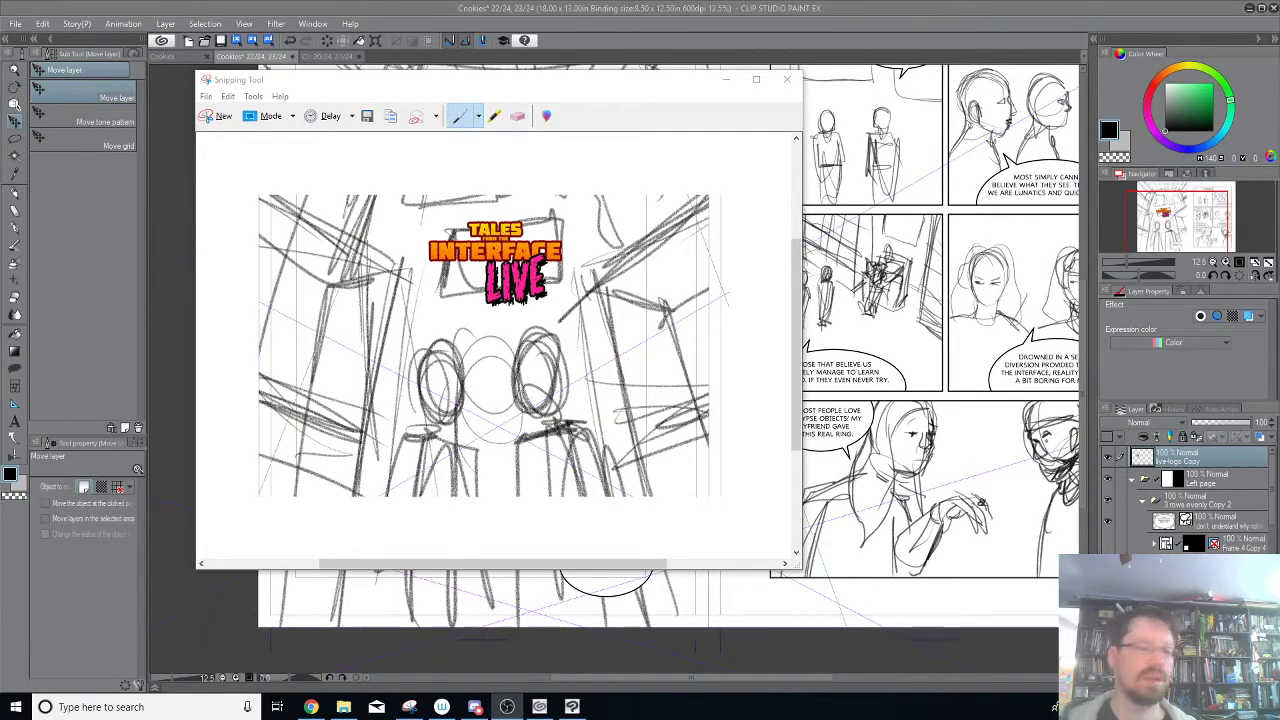
Minimize the Snipping Tool window and hide the live-logo Copy layer on the comic spread.
click(726, 79)
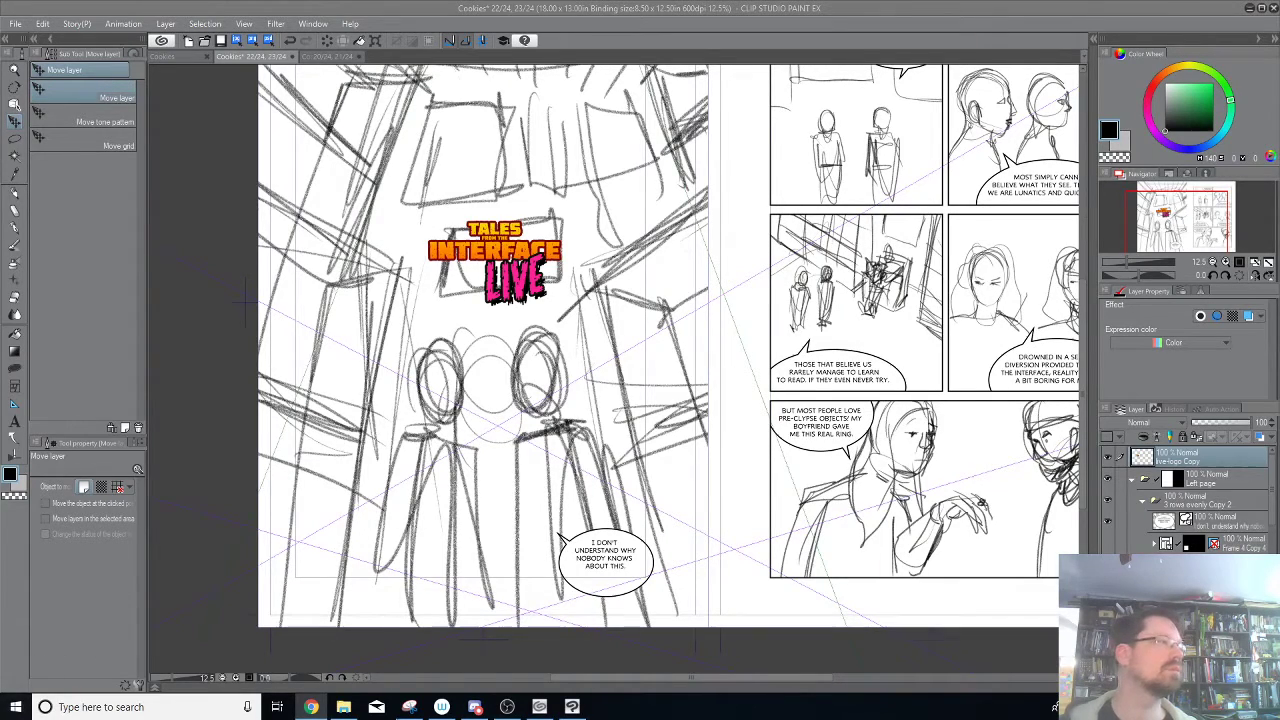
mouse_move(441, 706)
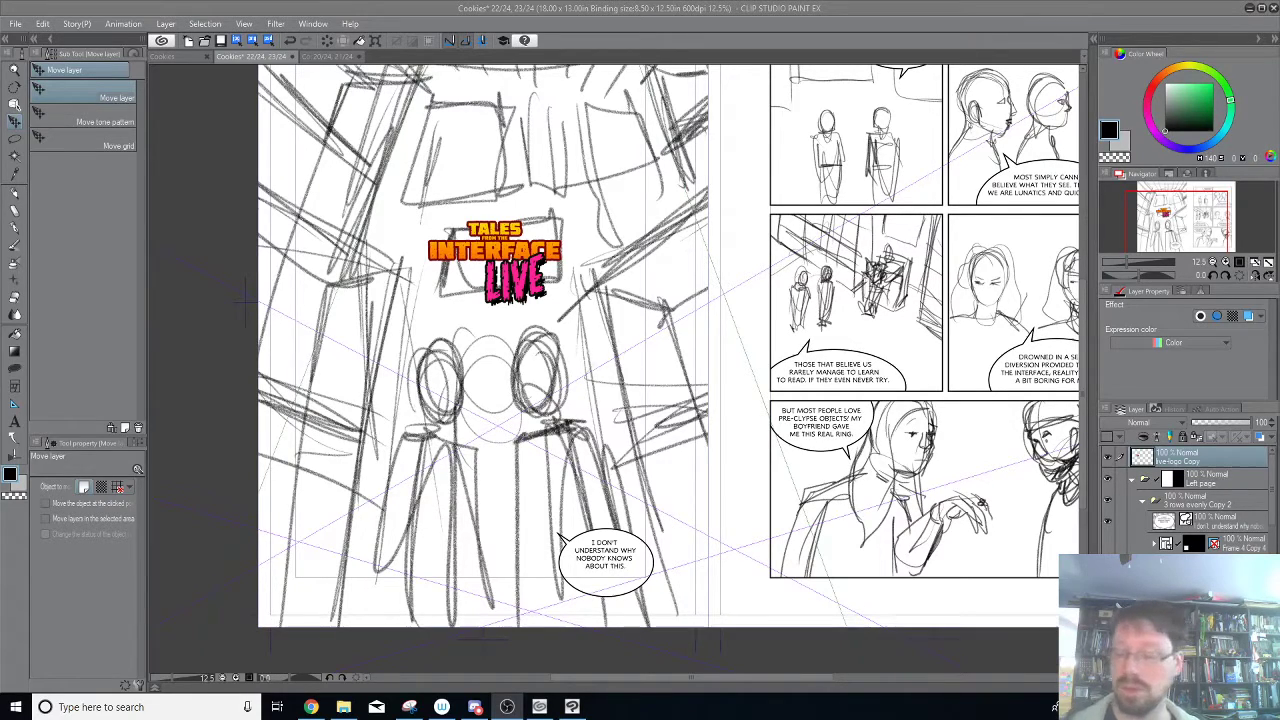
click(1104, 467)
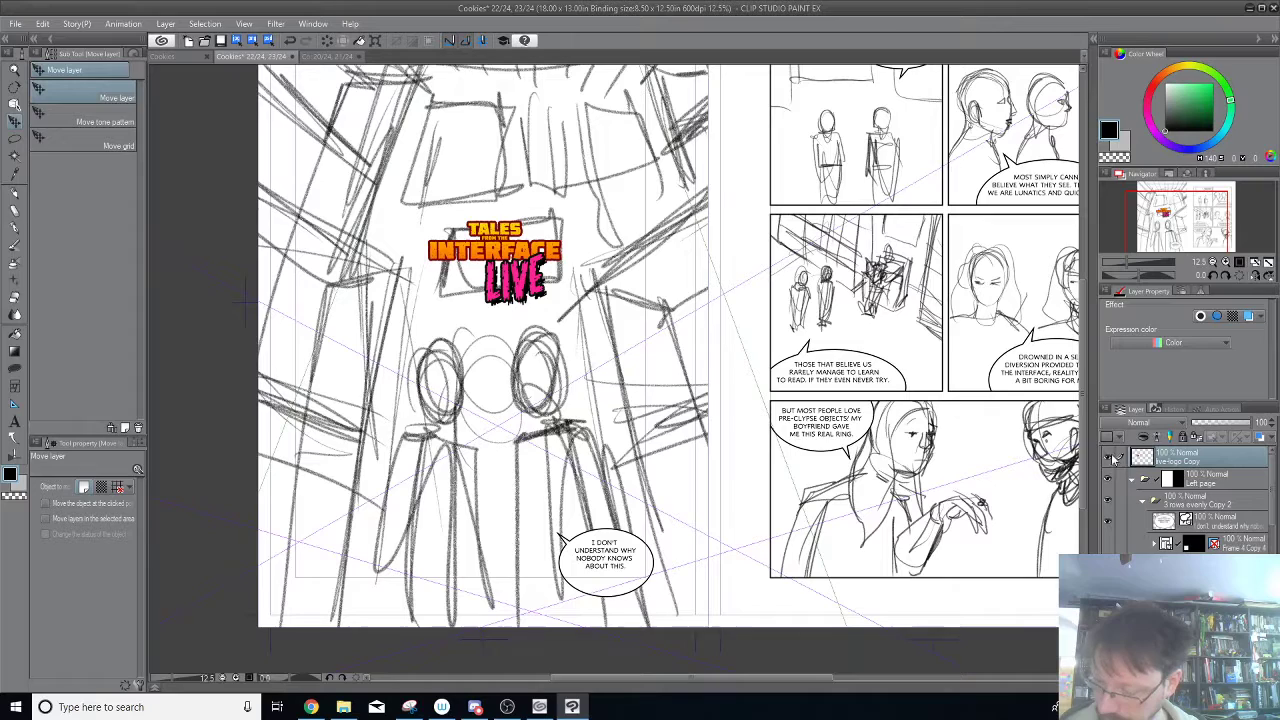
click(1108, 458)
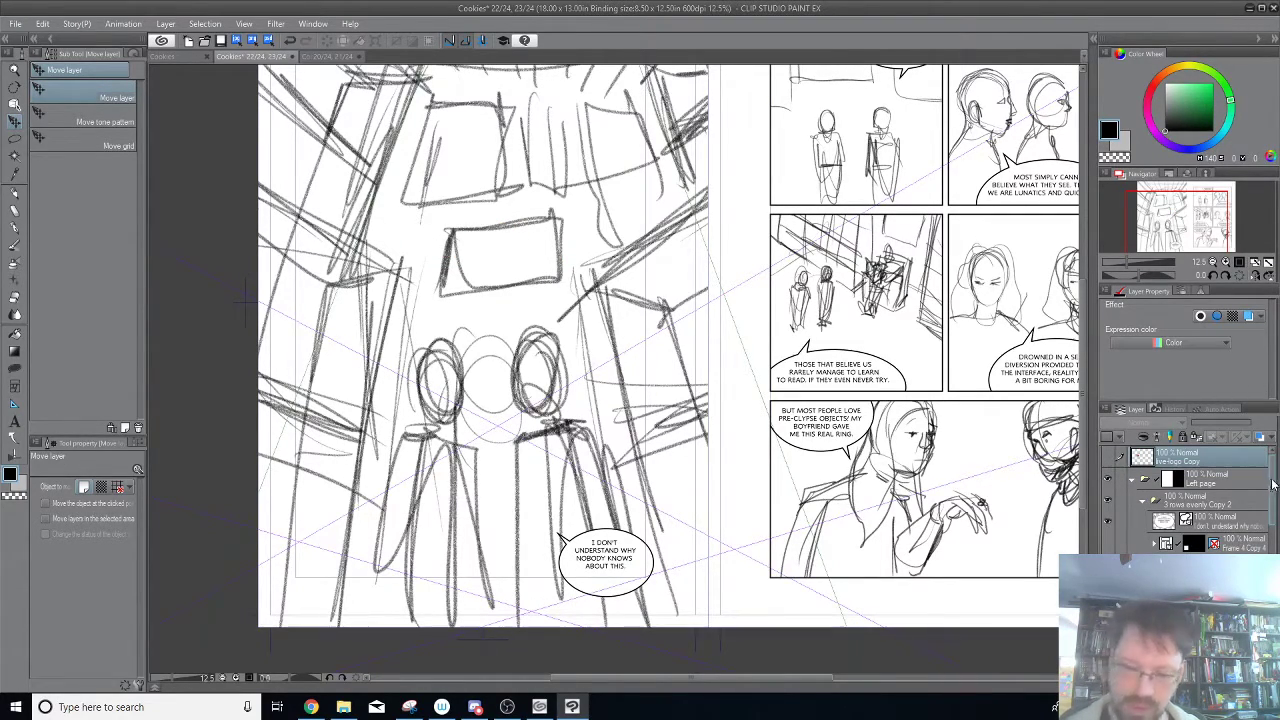
drag(767, 198, 822, 283)
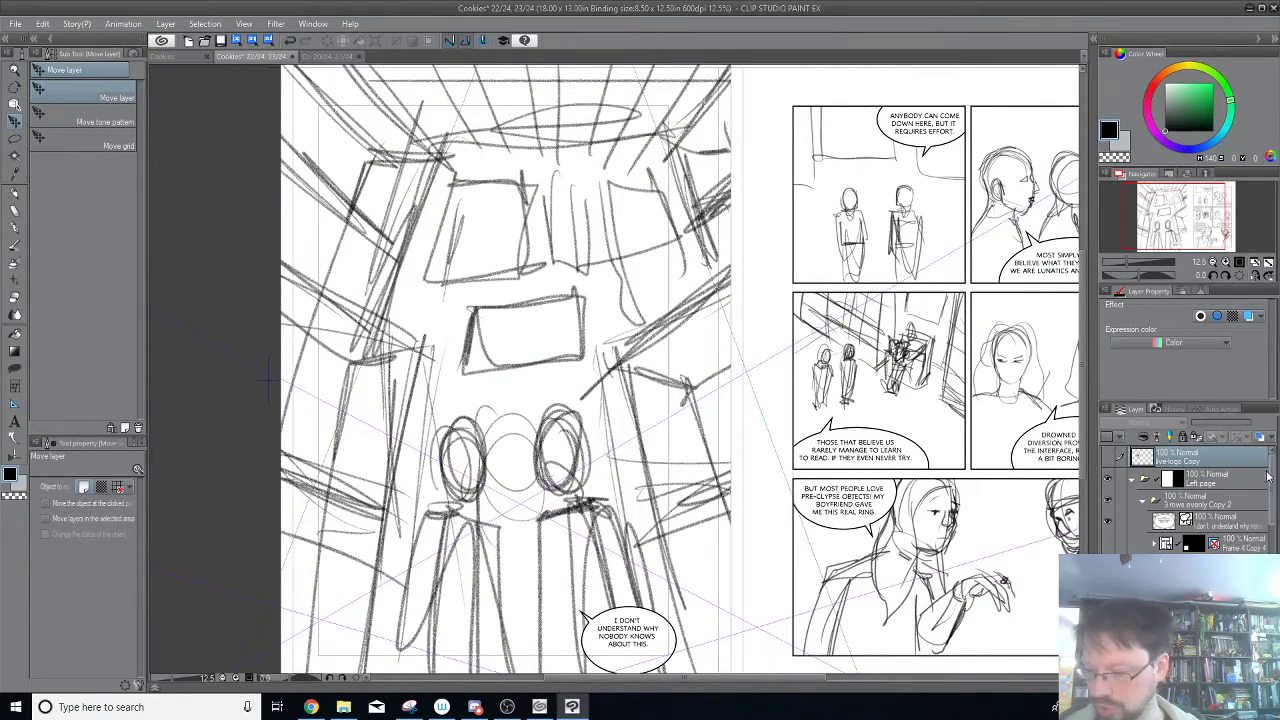
mouse_move(1272, 490)
mouse_down()
mouse_move(1272, 566)
mouse_move(1272, 484)
mouse_up()
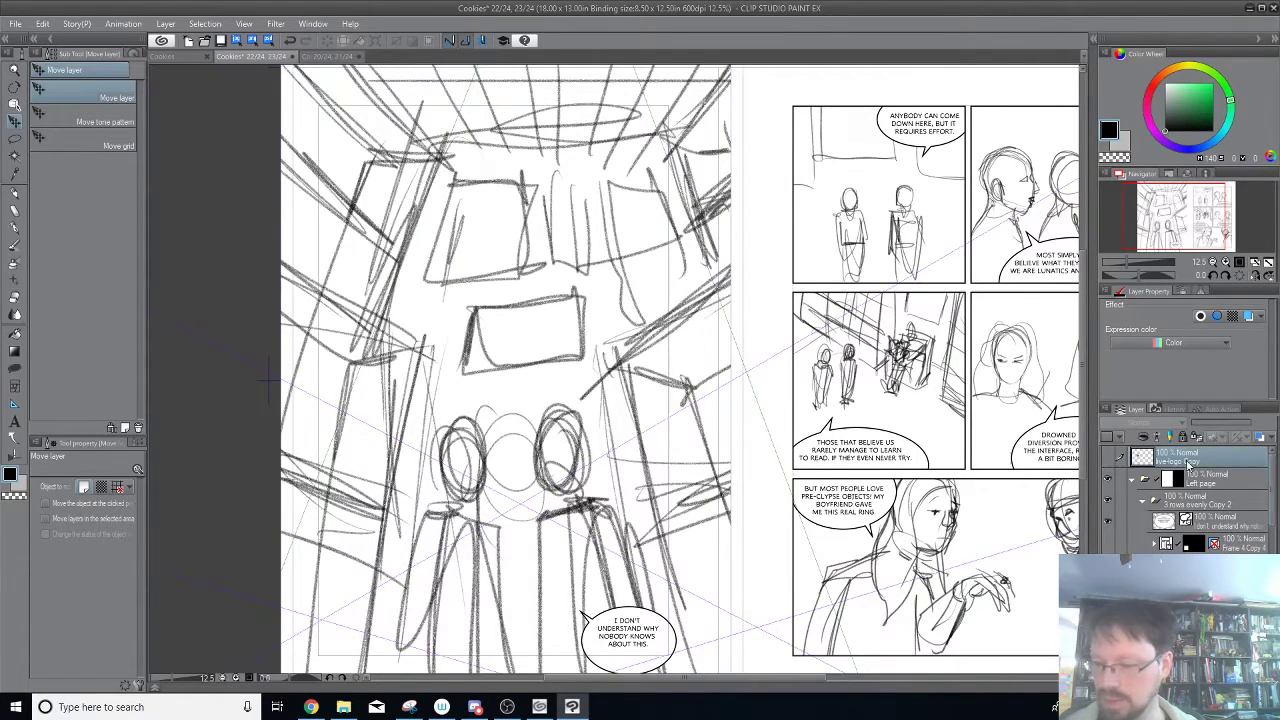
Hide the Layer 11 Copy sketch and show the gallery room sketch below it at 100% opacity.
click(1147, 505)
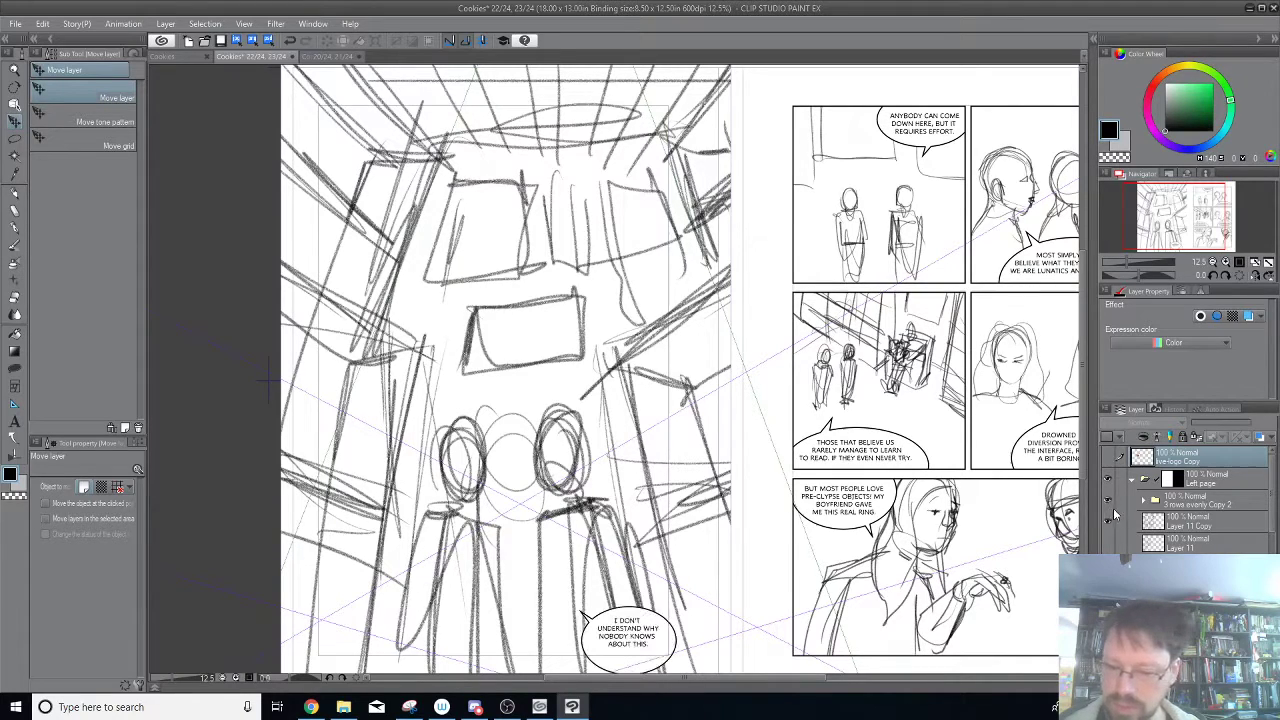
mouse_move(1271, 497)
mouse_down()
mouse_move(1272, 509)
mouse_move(1271, 498)
mouse_up()
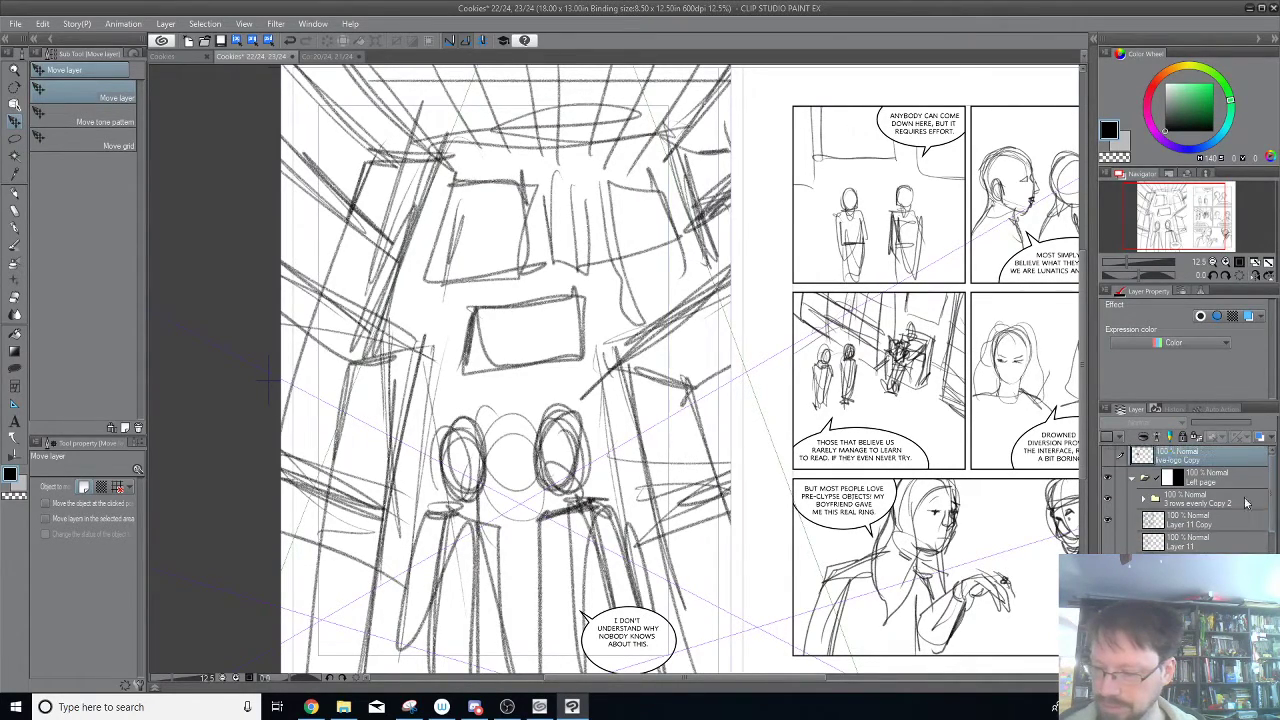
click(1107, 521)
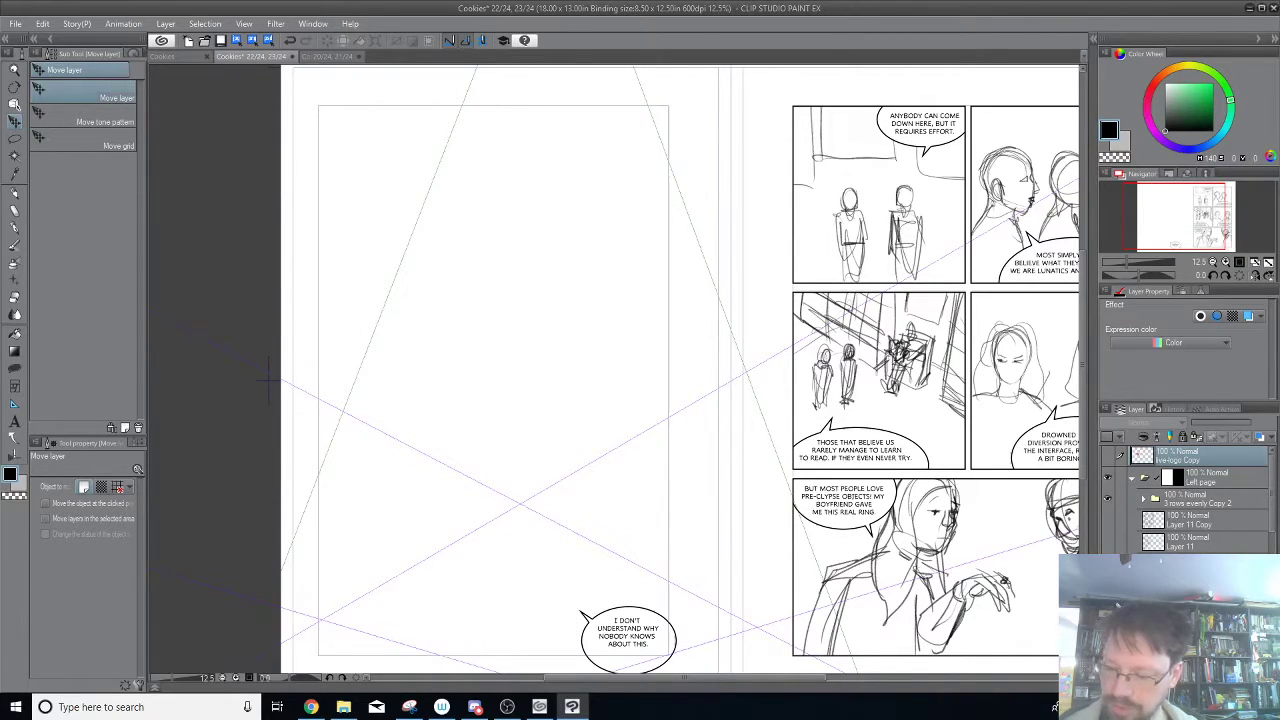
click(1107, 563)
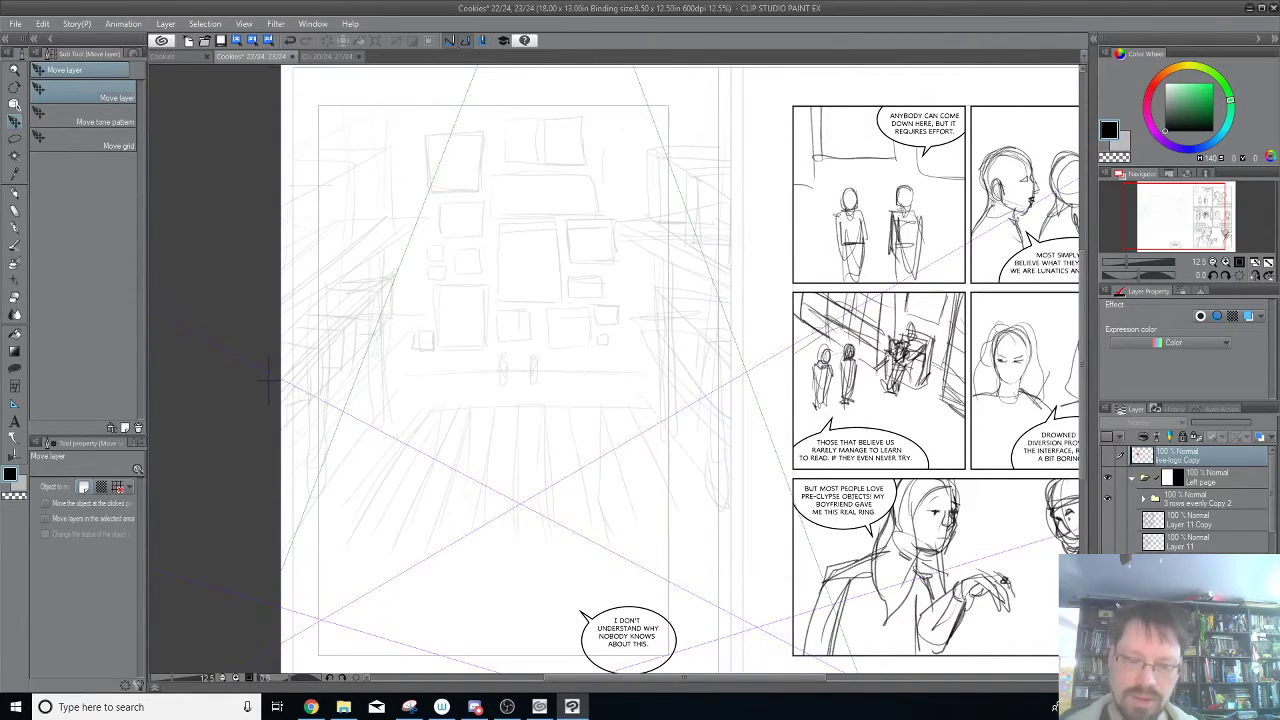
click(1190, 563)
drag(1209, 422, 1256, 424)
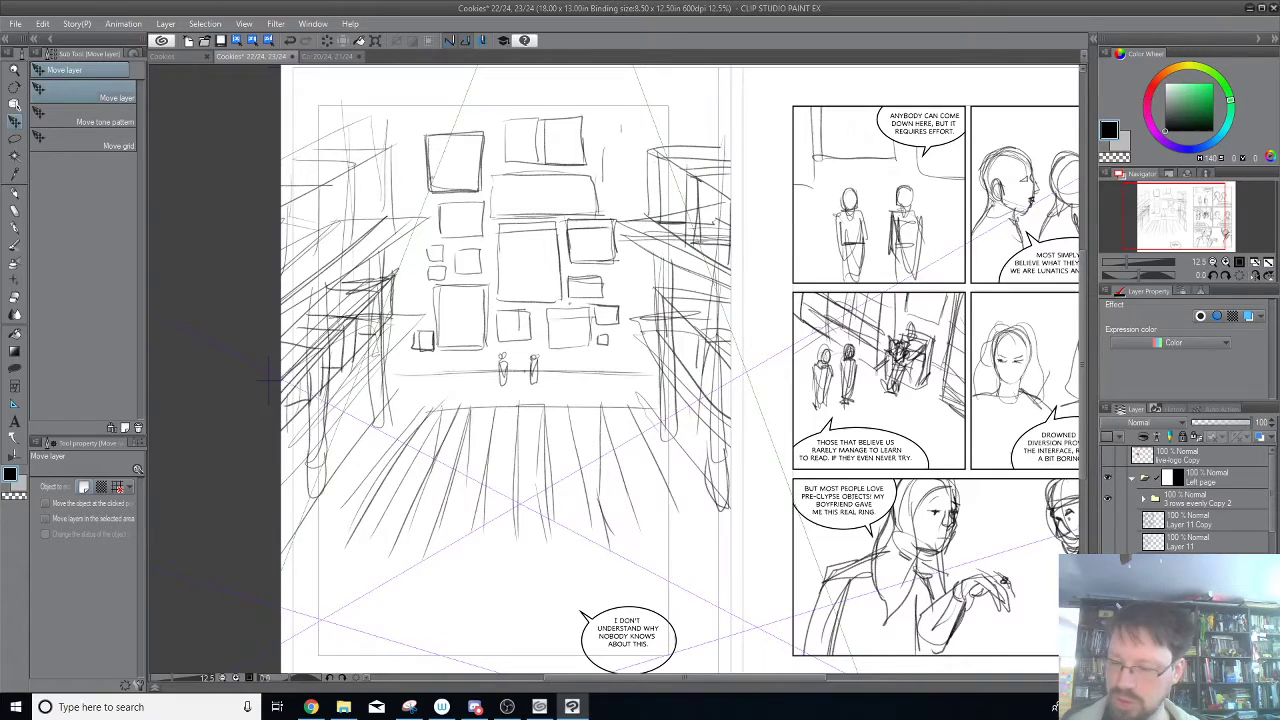
Expand the 3 rows evenly Copy 2 folder and show its Frame 4 Copy 4 and Frame 2 Copy 4 panels.
click(1144, 498)
click(1107, 543)
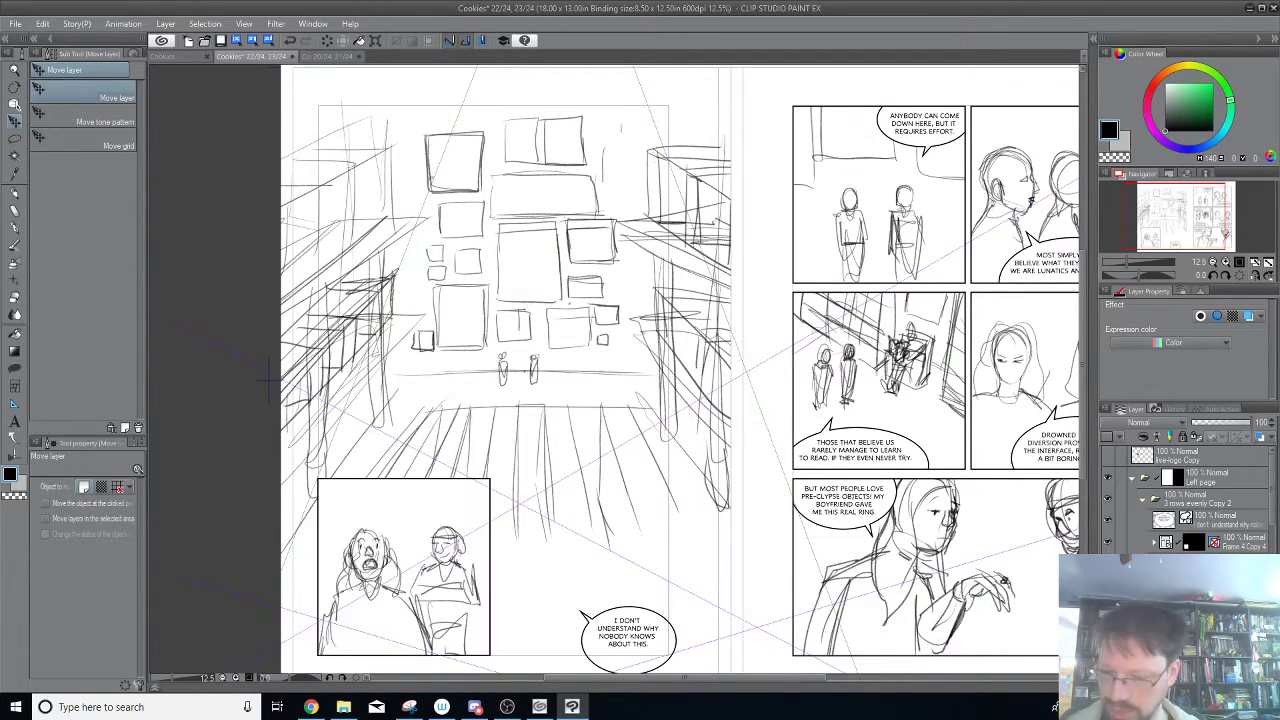
click(1107, 563)
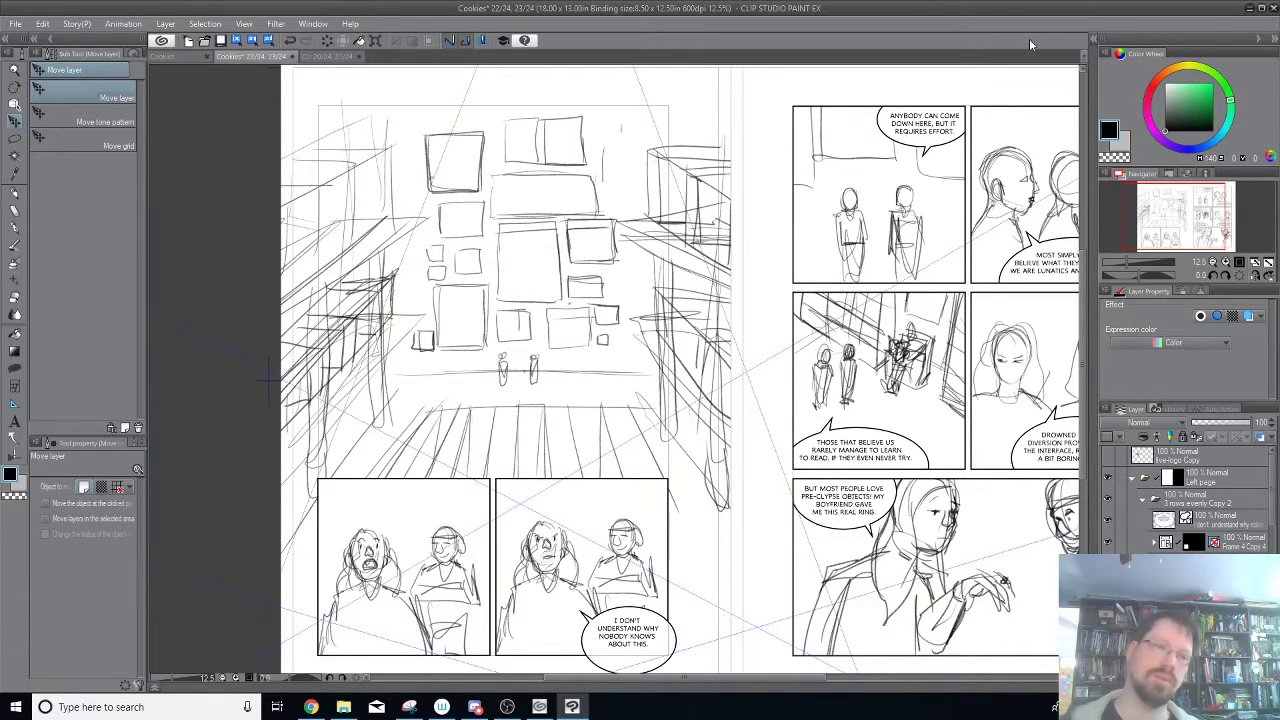
Review the enlarged page thumbnails of the whole Cookies story and reopen the spread for pages 22 and 23.
click(164, 57)
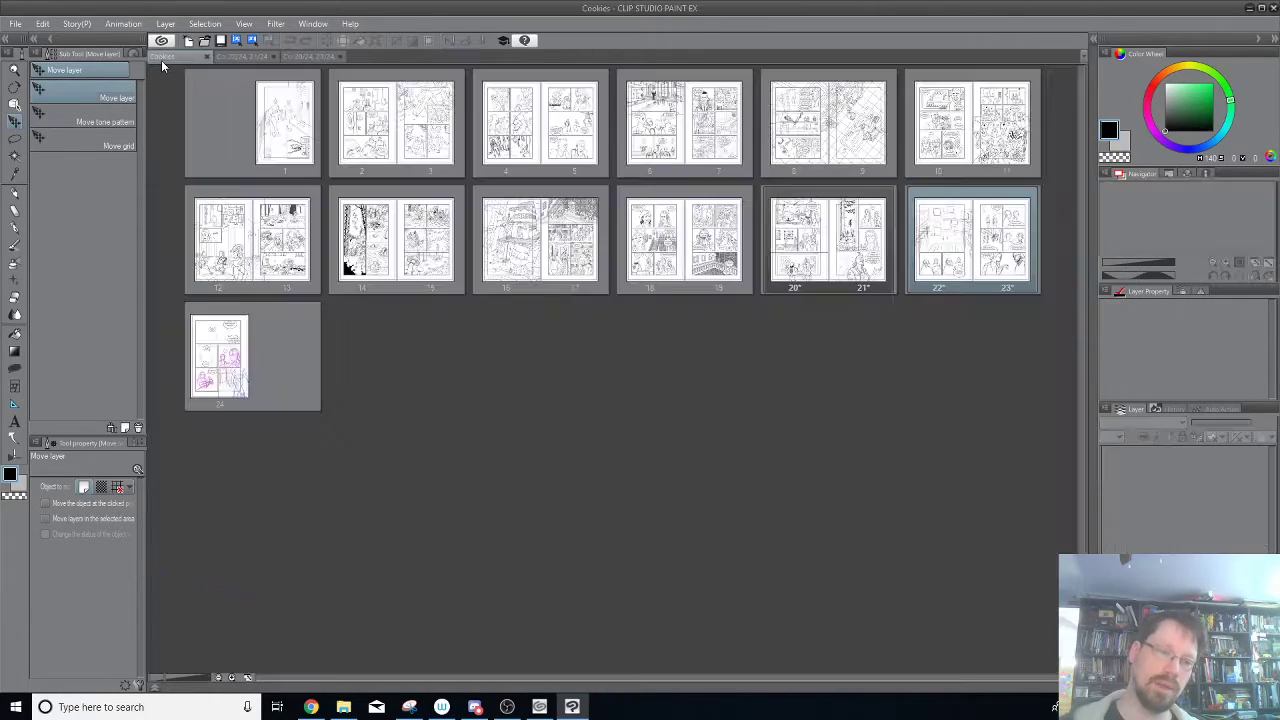
click(234, 678)
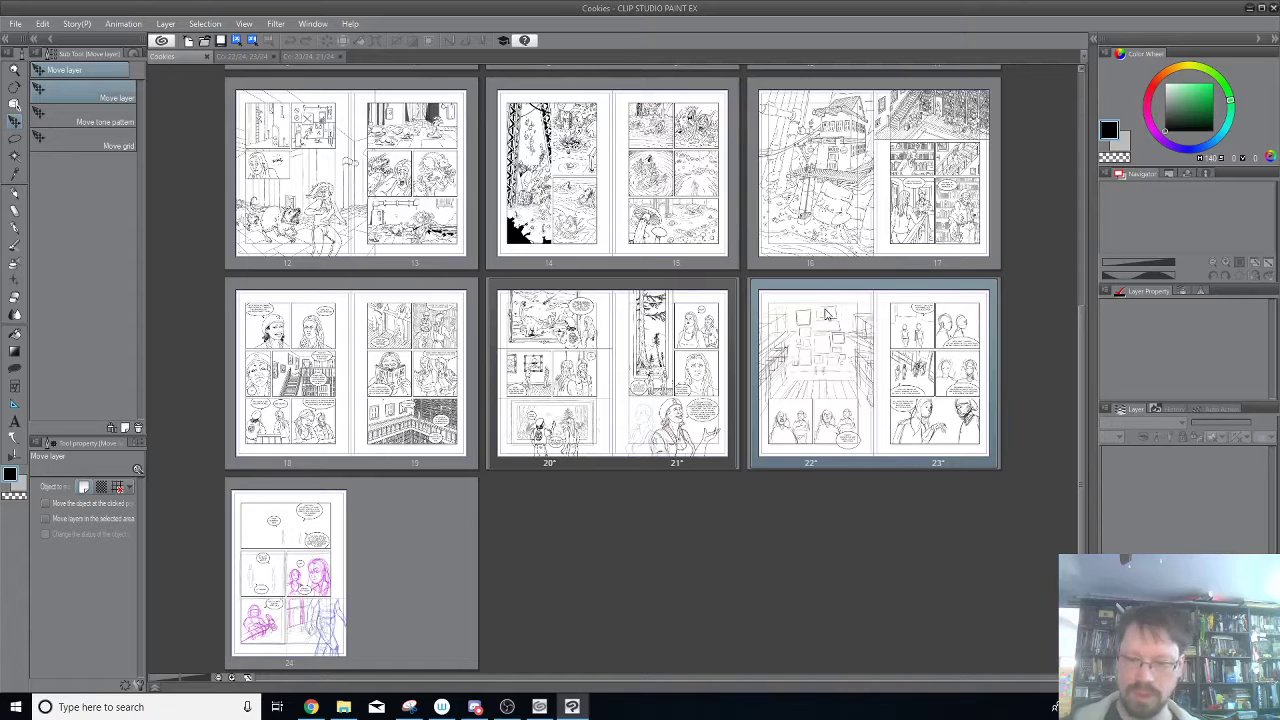
scroll(824, 322, up, 5)
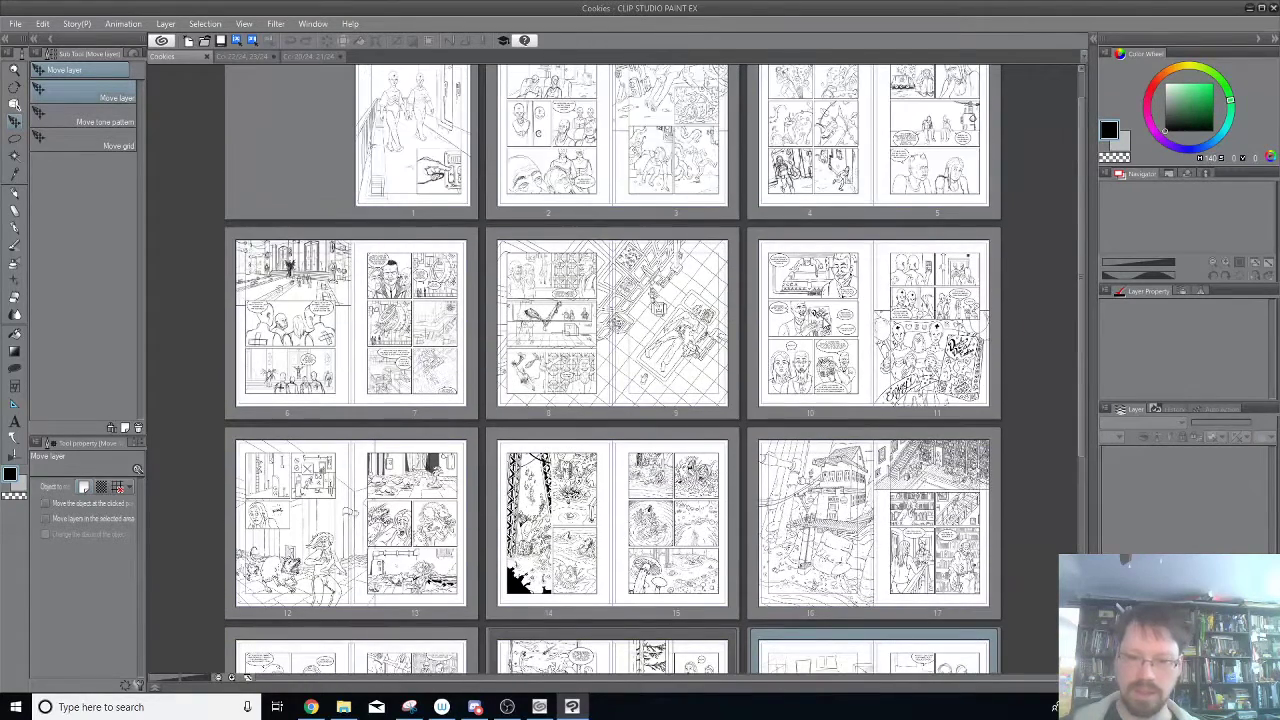
scroll(655, 322, up, 1)
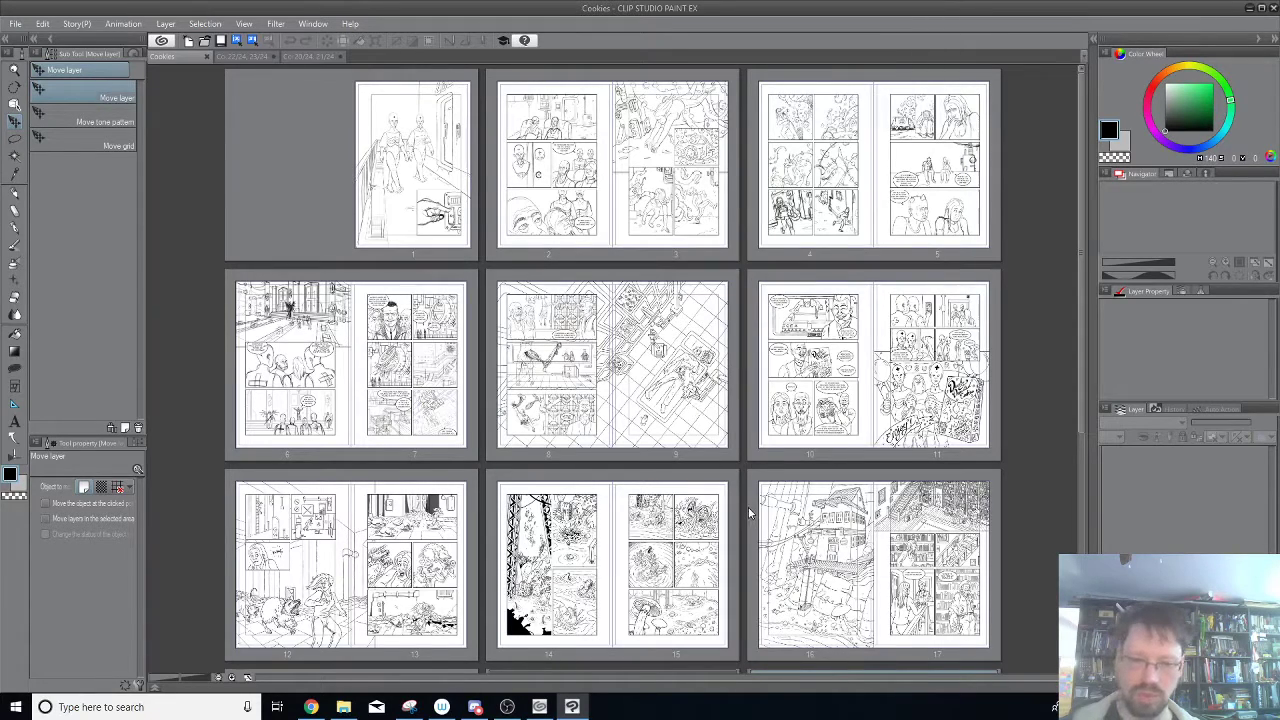
scroll(750, 512, down, 1)
scroll(773, 481, down, 2)
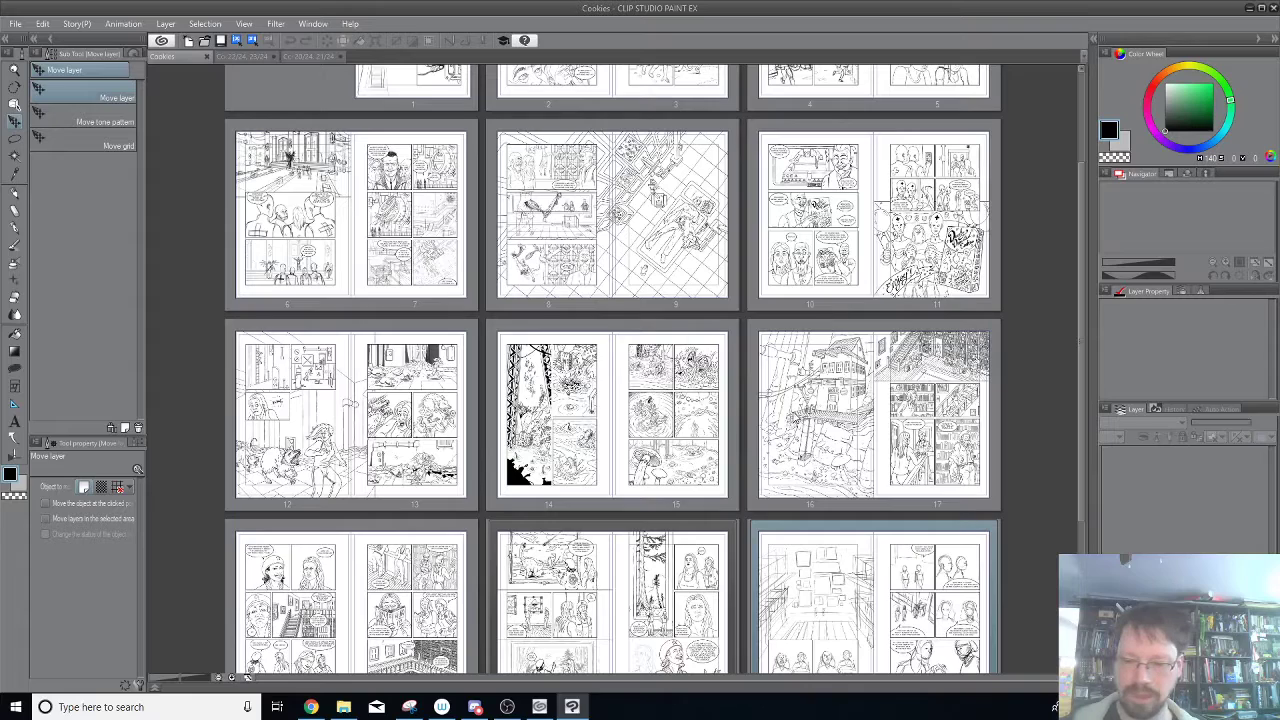
scroll(876, 465, down, 2)
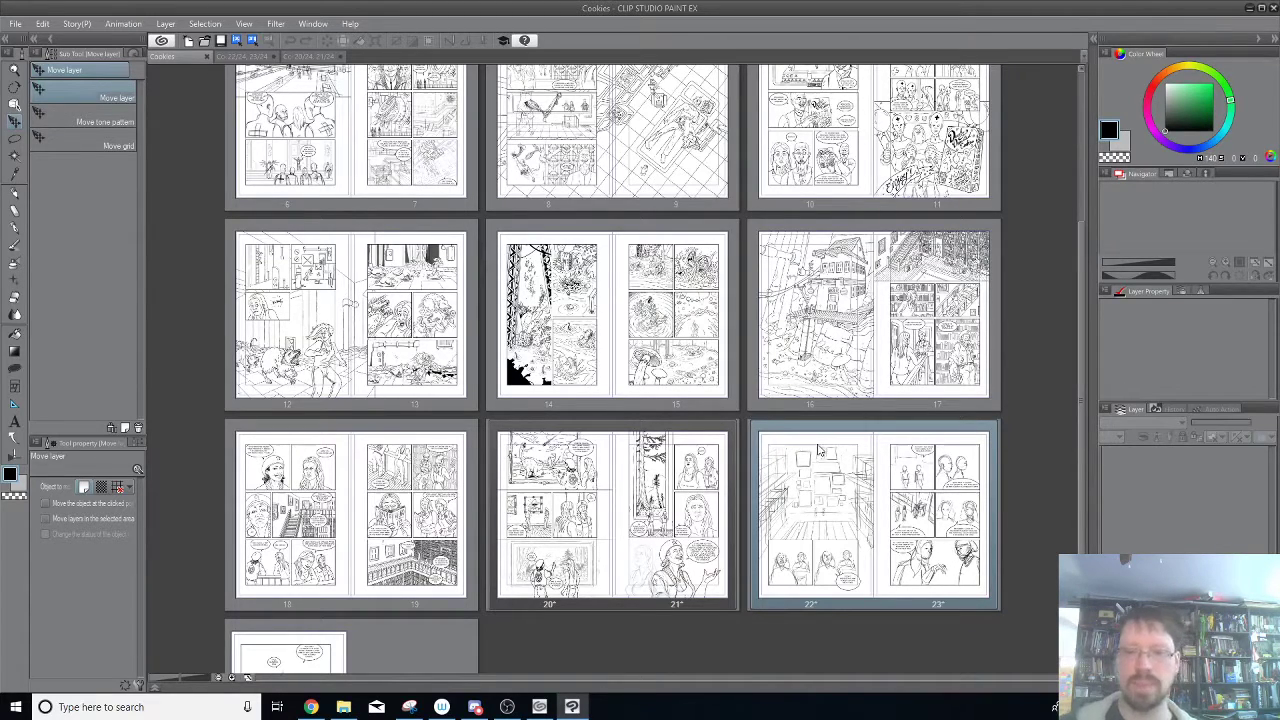
scroll(818, 452, up, 2)
scroll(813, 440, down, 3)
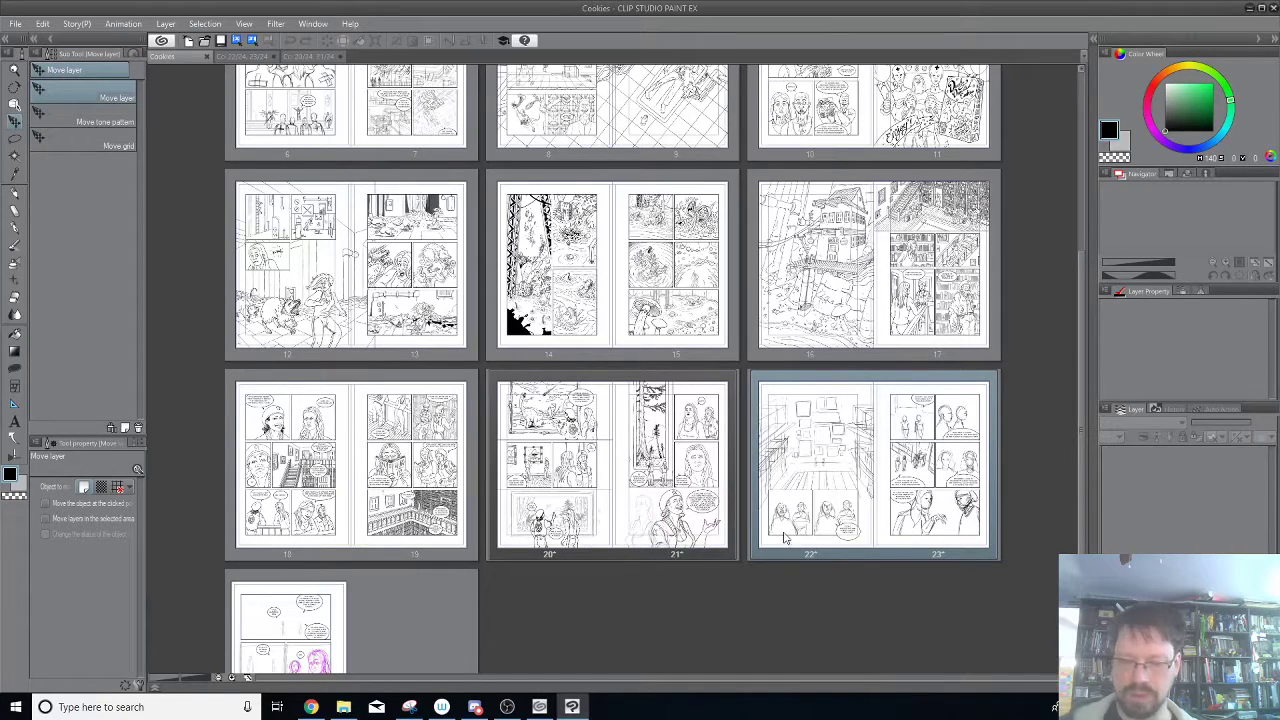
double_click(837, 481)
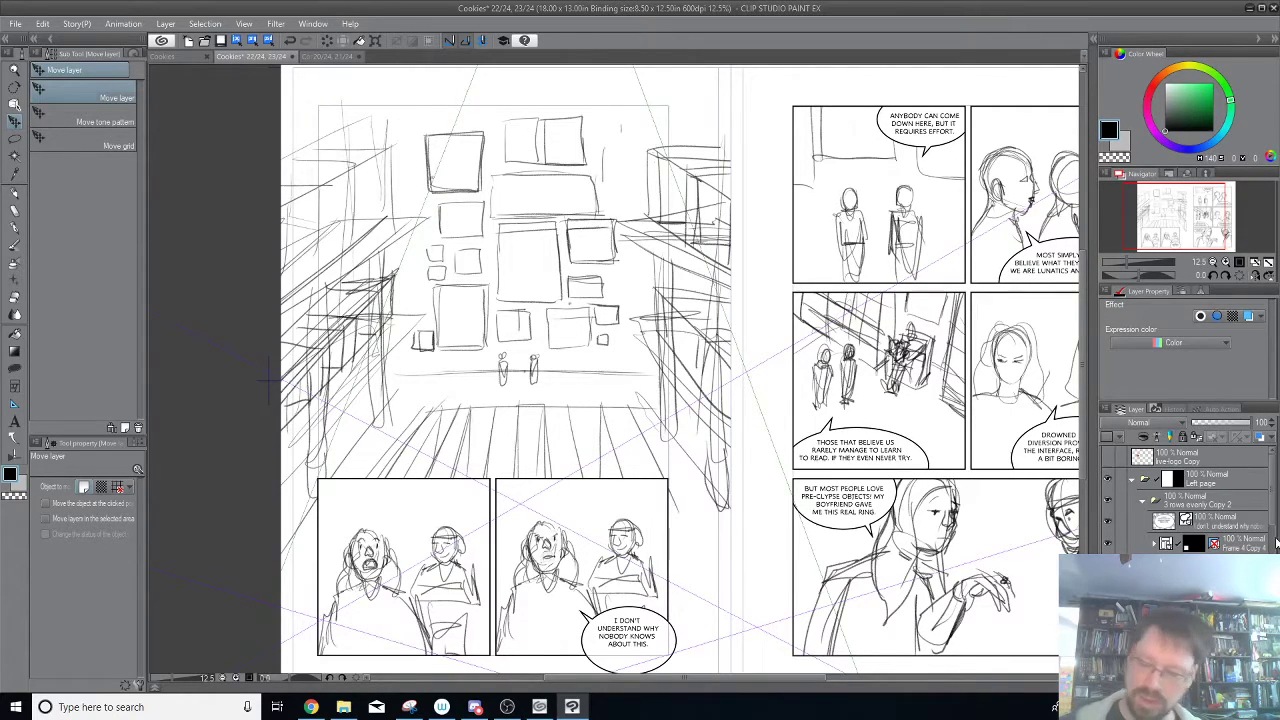
Hide the Frame 4 Copy 4 and Frame 2 Copy 4 panels on the left page again.
click(1108, 544)
click(1108, 565)
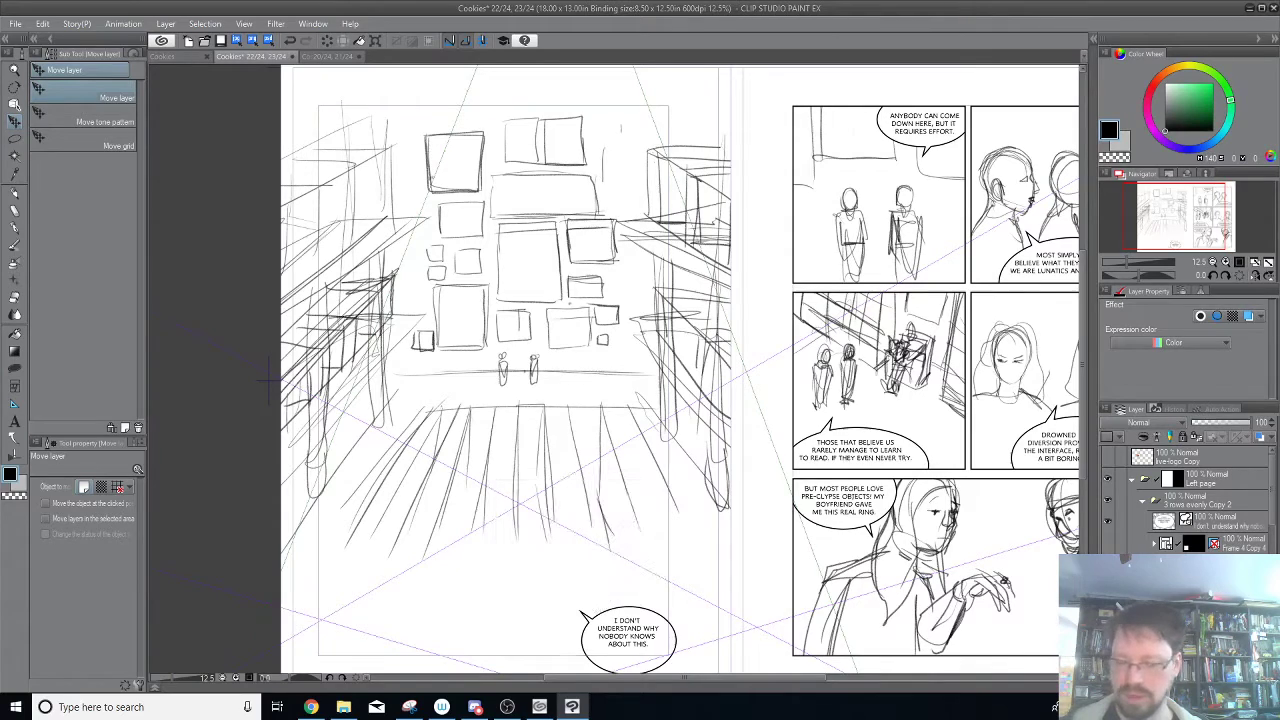
scroll(1190, 500, down, 3)
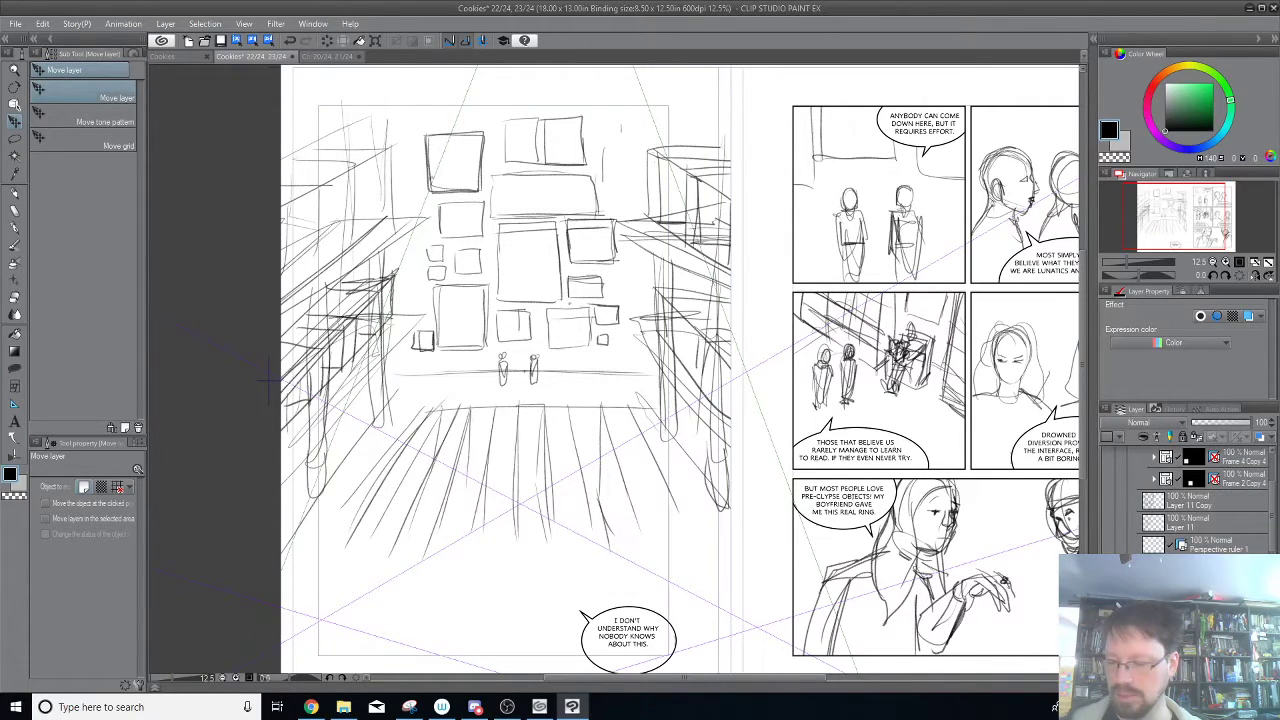
click(1108, 567)
click(1108, 567)
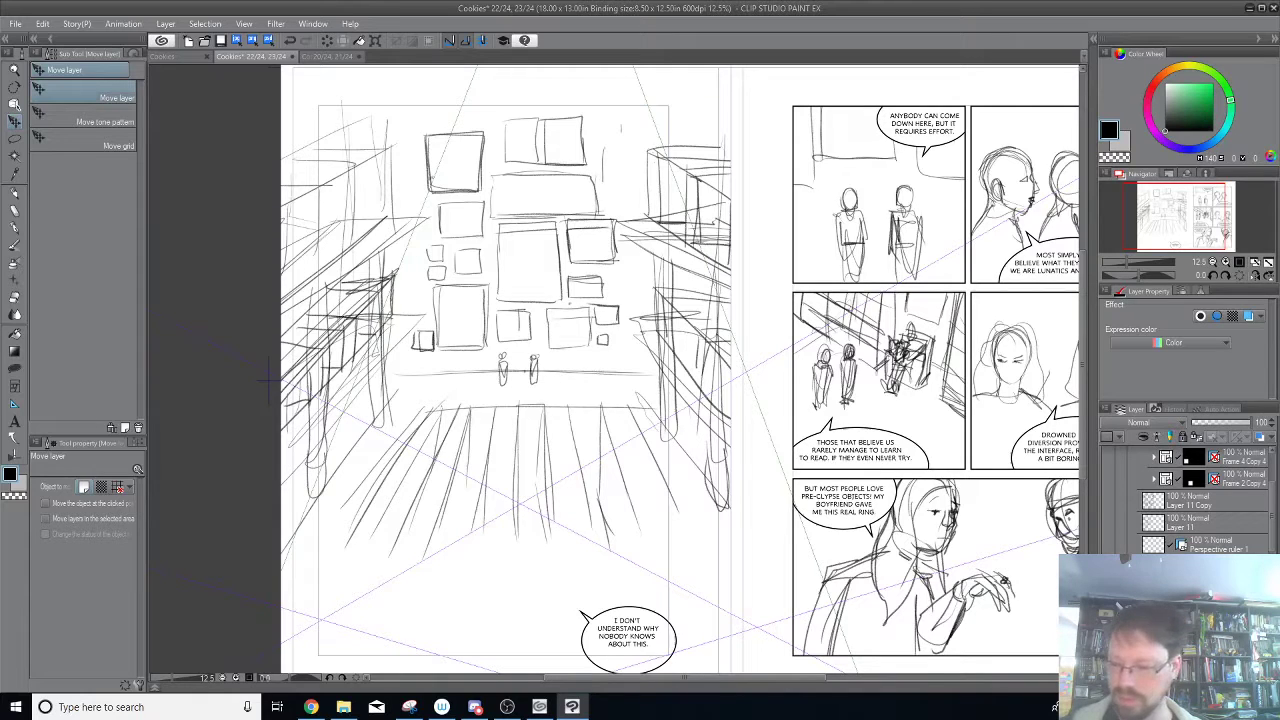
Delete the selected layer from the spread's layer stack.
key(ctrl+t)
key(Return)
key(ctrl+t)
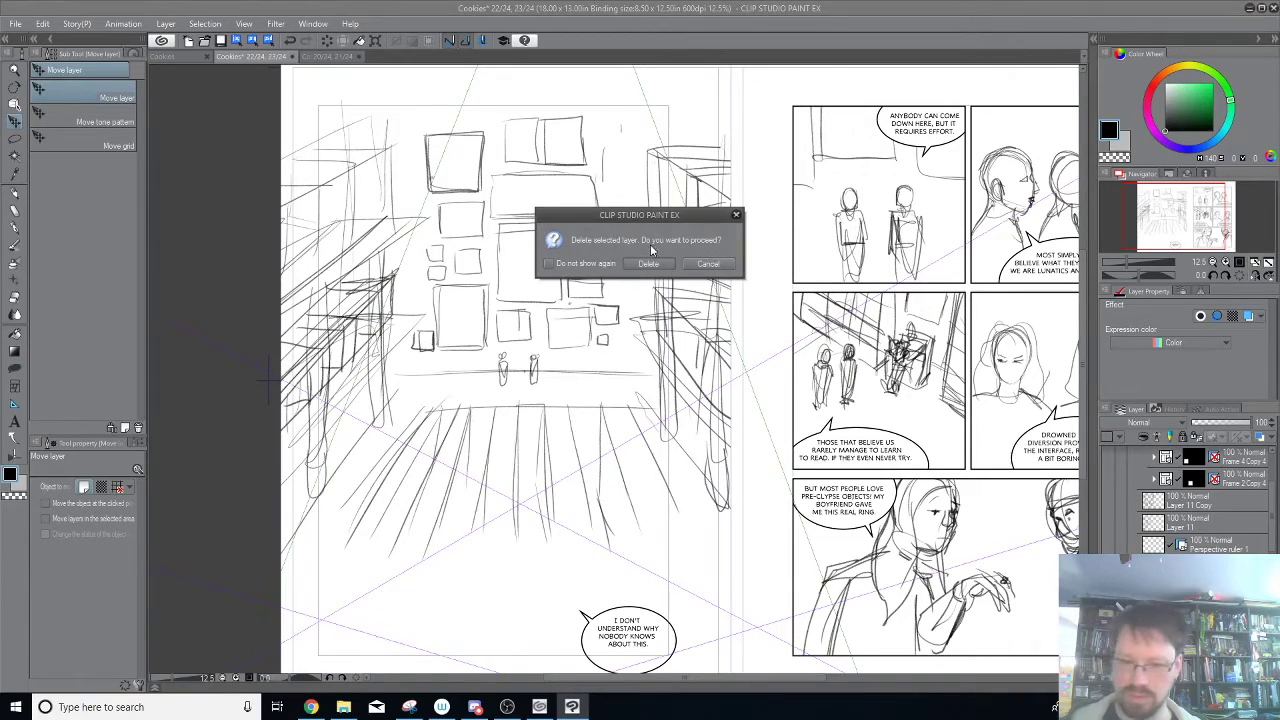
key(Return)
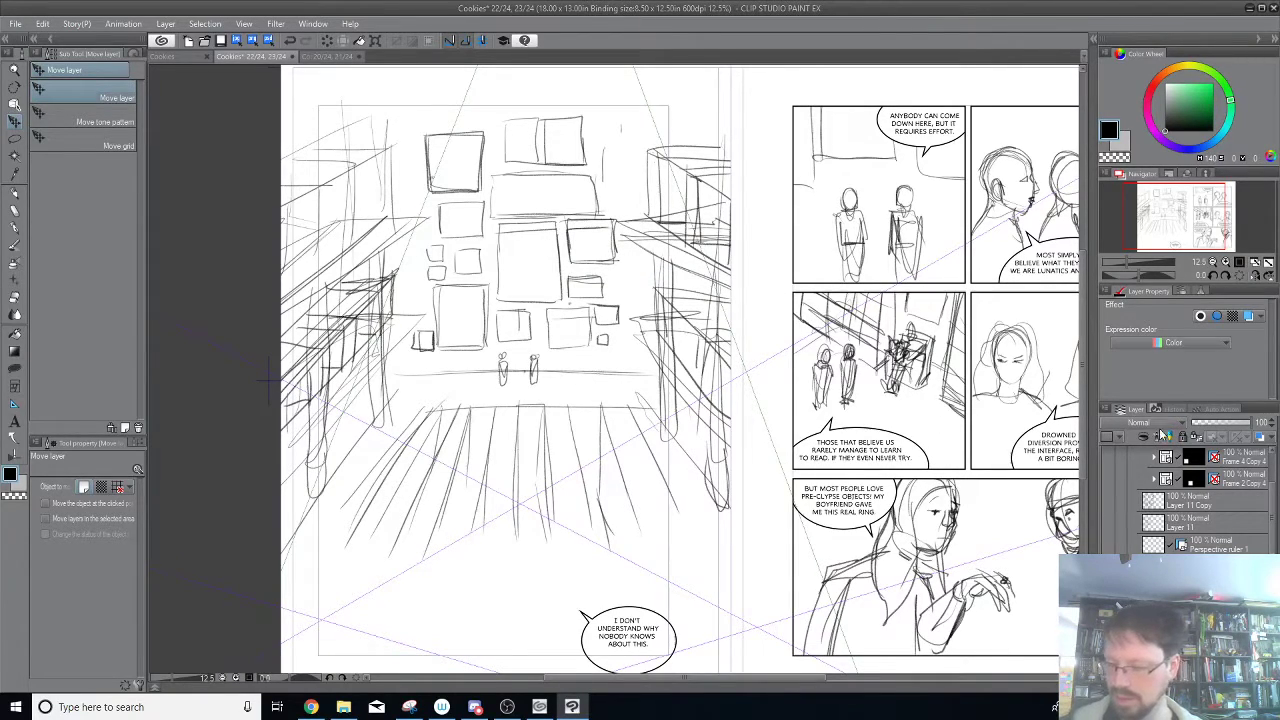
Hide the gallery room sketch and show Layer 11 with the small composition thumbnails on the left page.
click(1106, 567)
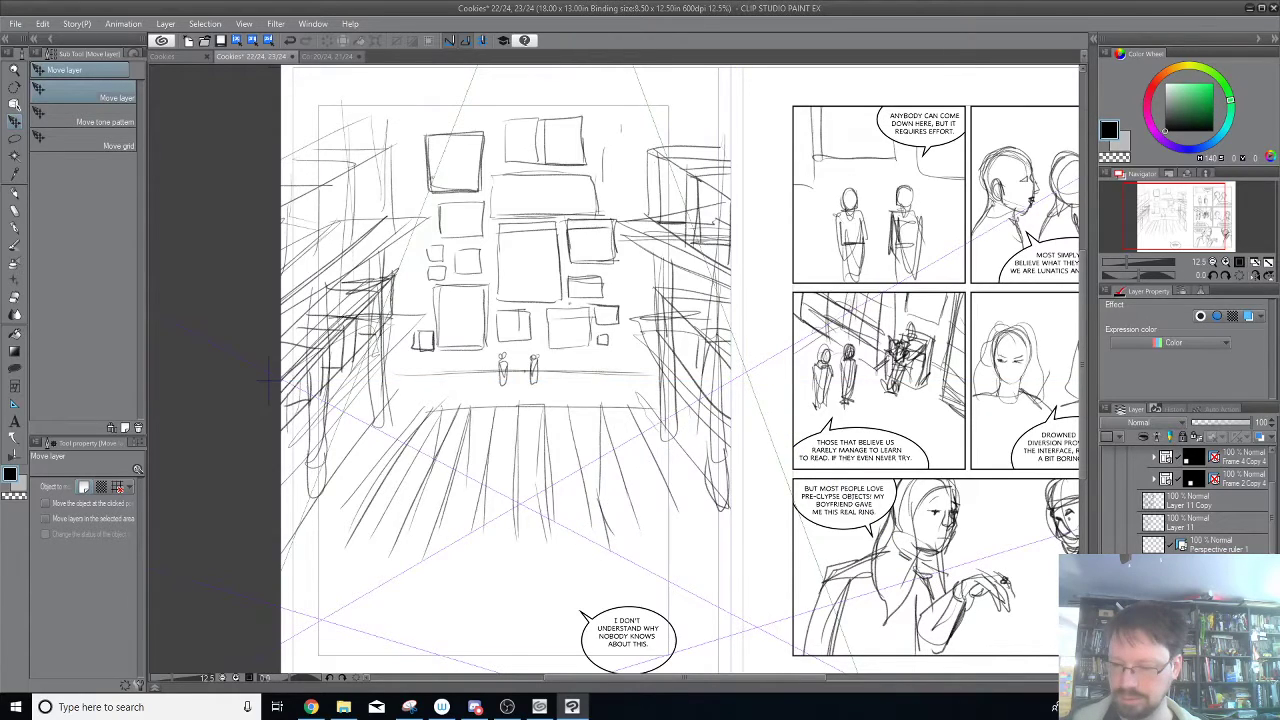
click(1104, 520)
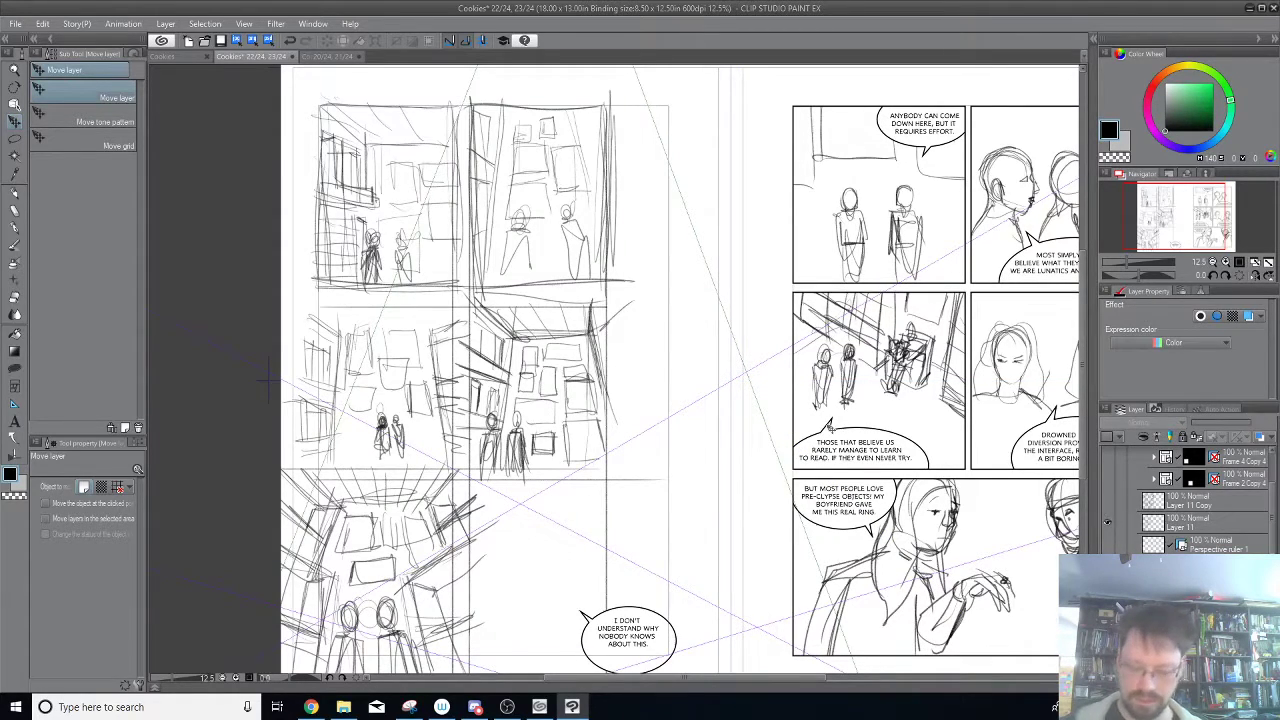
drag(689, 400, 737, 363)
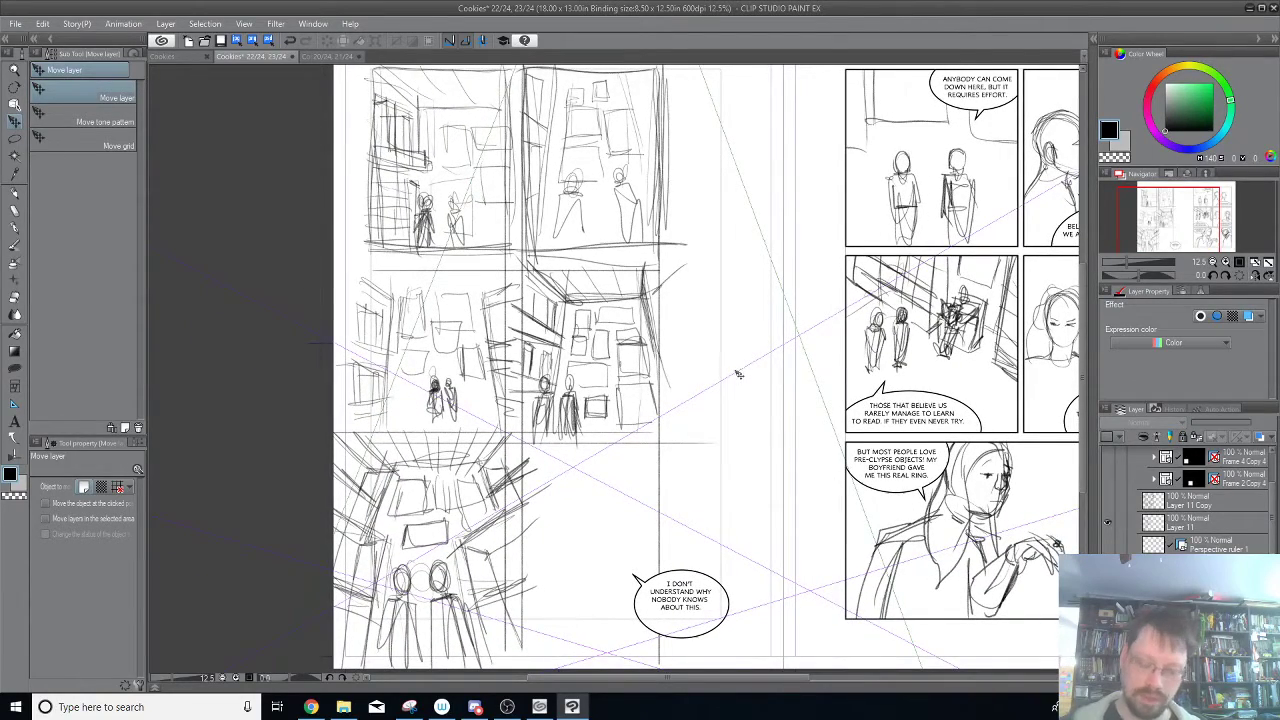
scroll(737, 374, up, 2)
drag(634, 214, 841, 497)
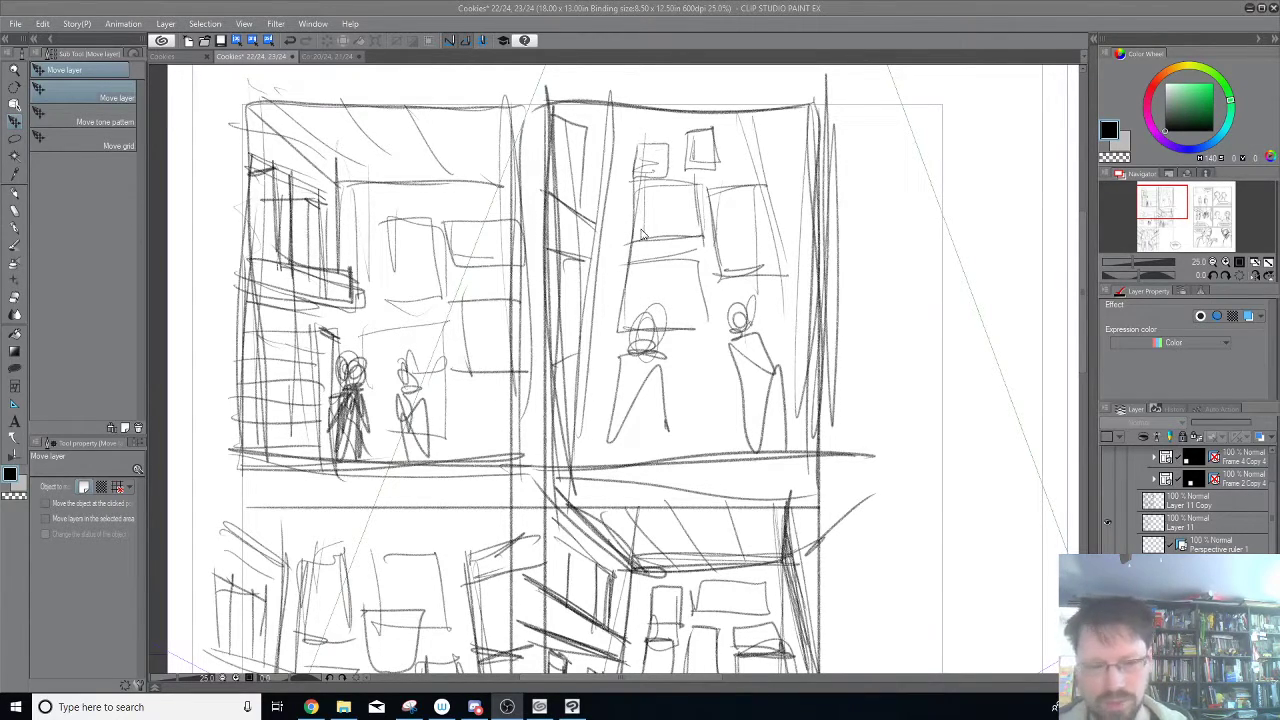
Choose the Real pencil and Layer 11 for drawing, and undo a trial stroke over the second composition thumbnail.
click(31, 215)
click(14, 193)
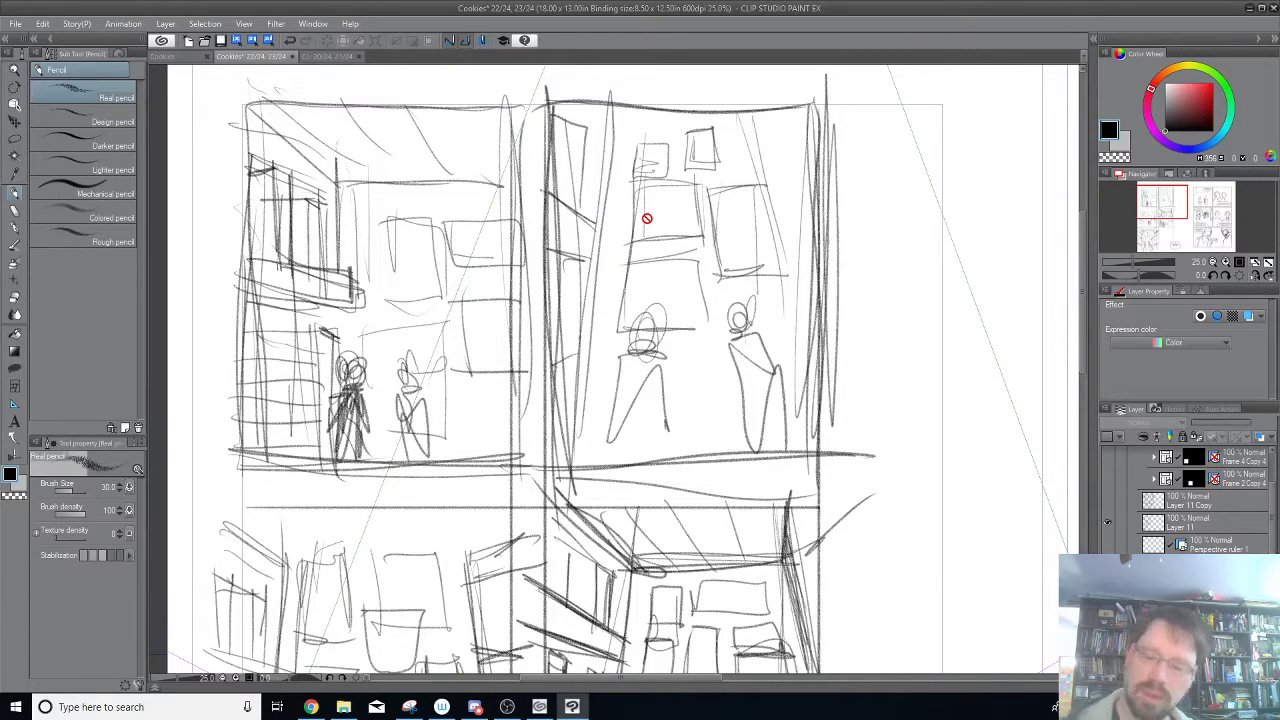
click(1224, 521)
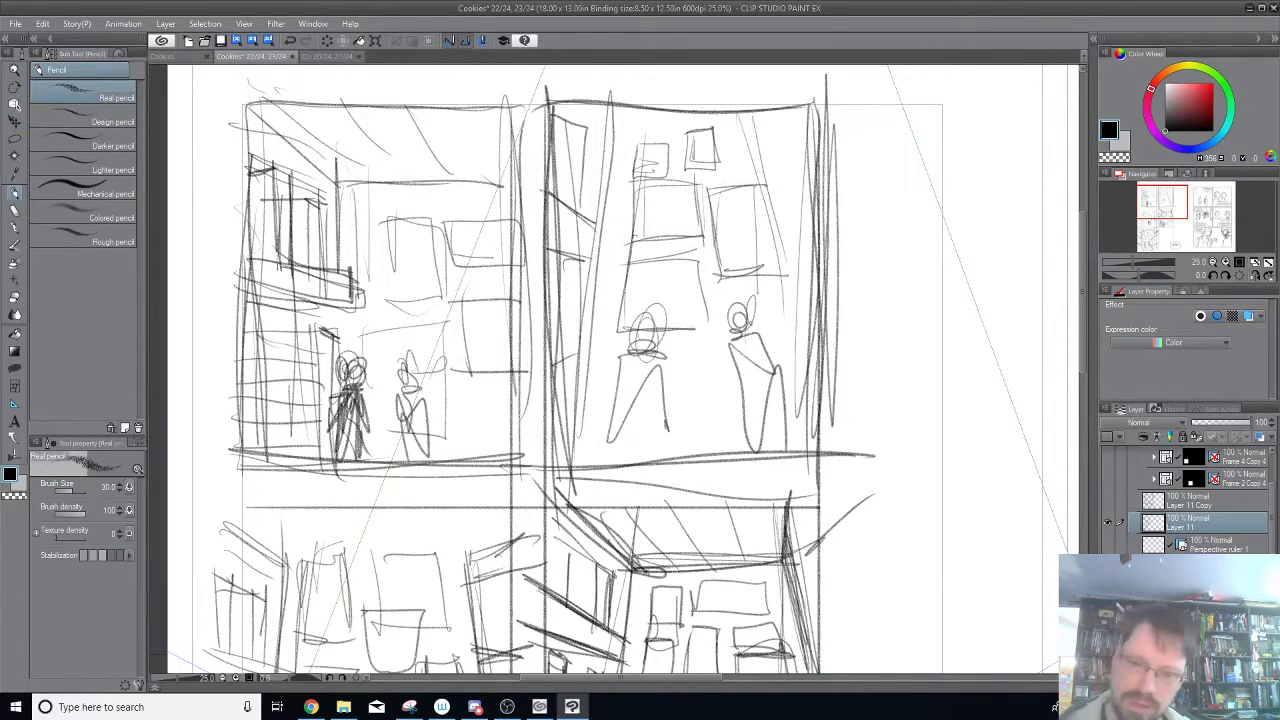
drag(726, 223, 619, 330)
key(ctrl+z)
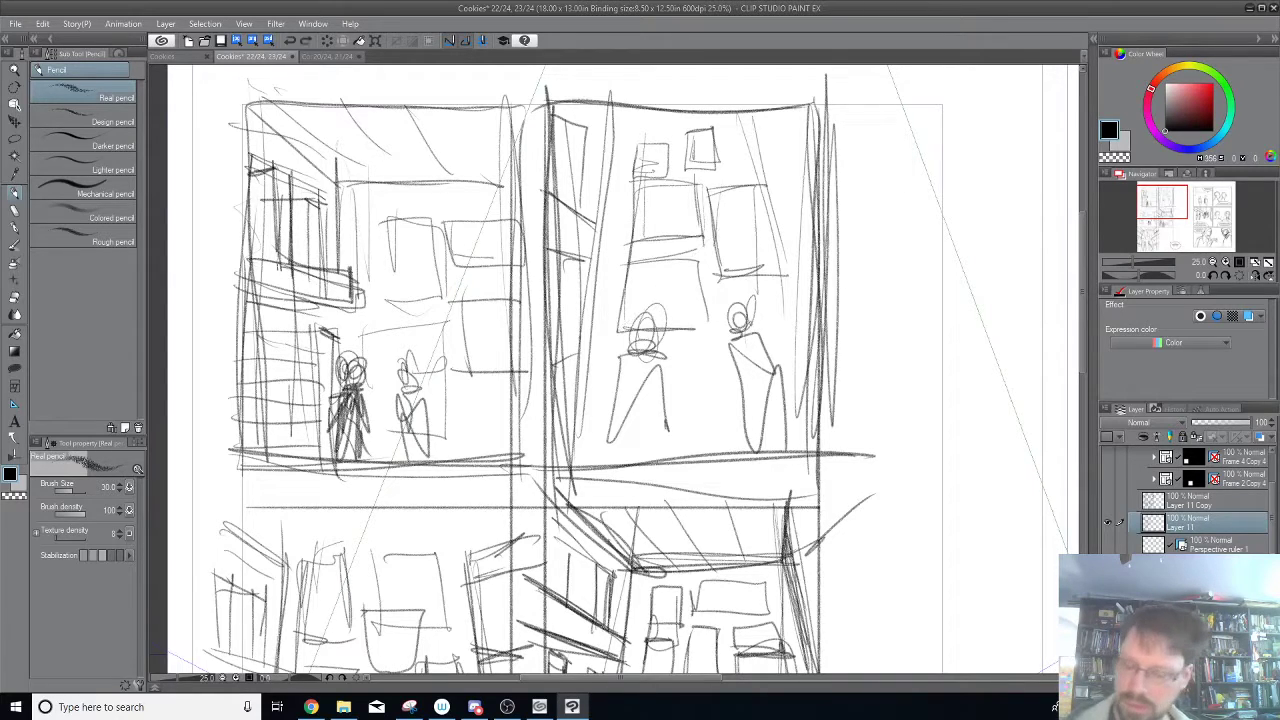
drag(1273, 546, 1278, 500)
click(1210, 600)
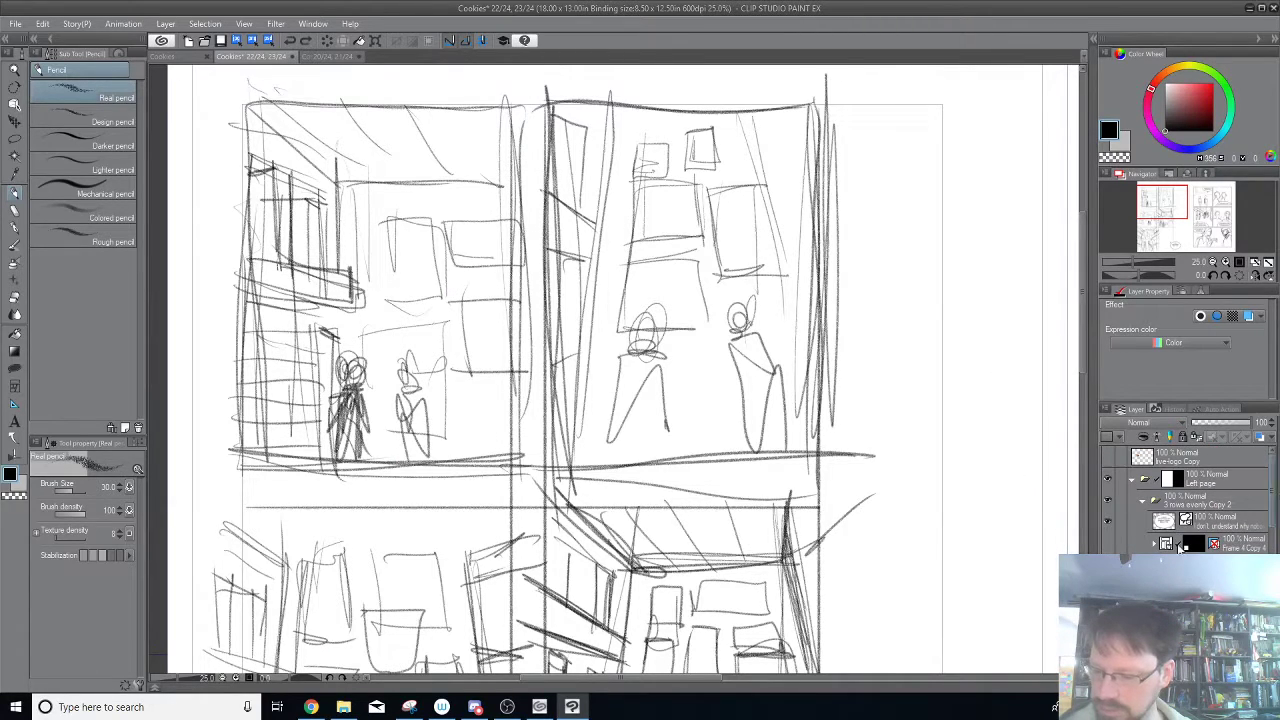
click(1108, 600)
click(1108, 600)
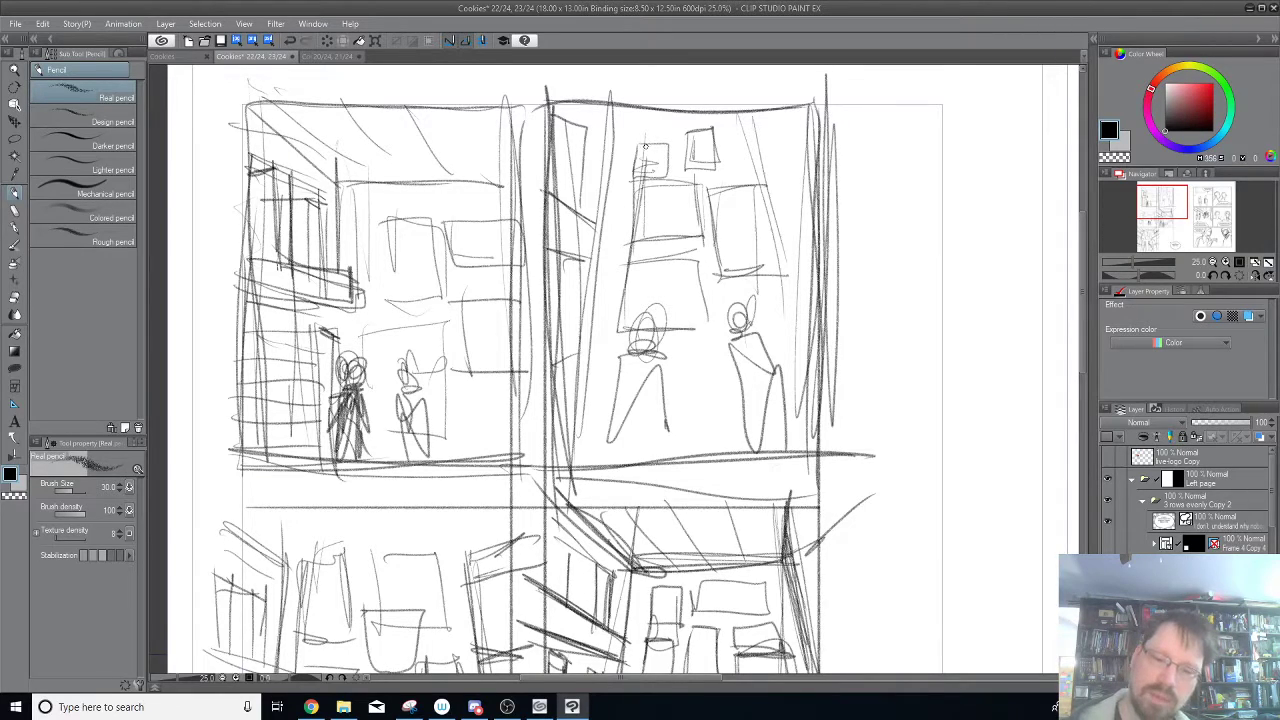
Choose red and trace the picture frames and the slanted shelf edges in the second composition thumbnail.
click(1204, 91)
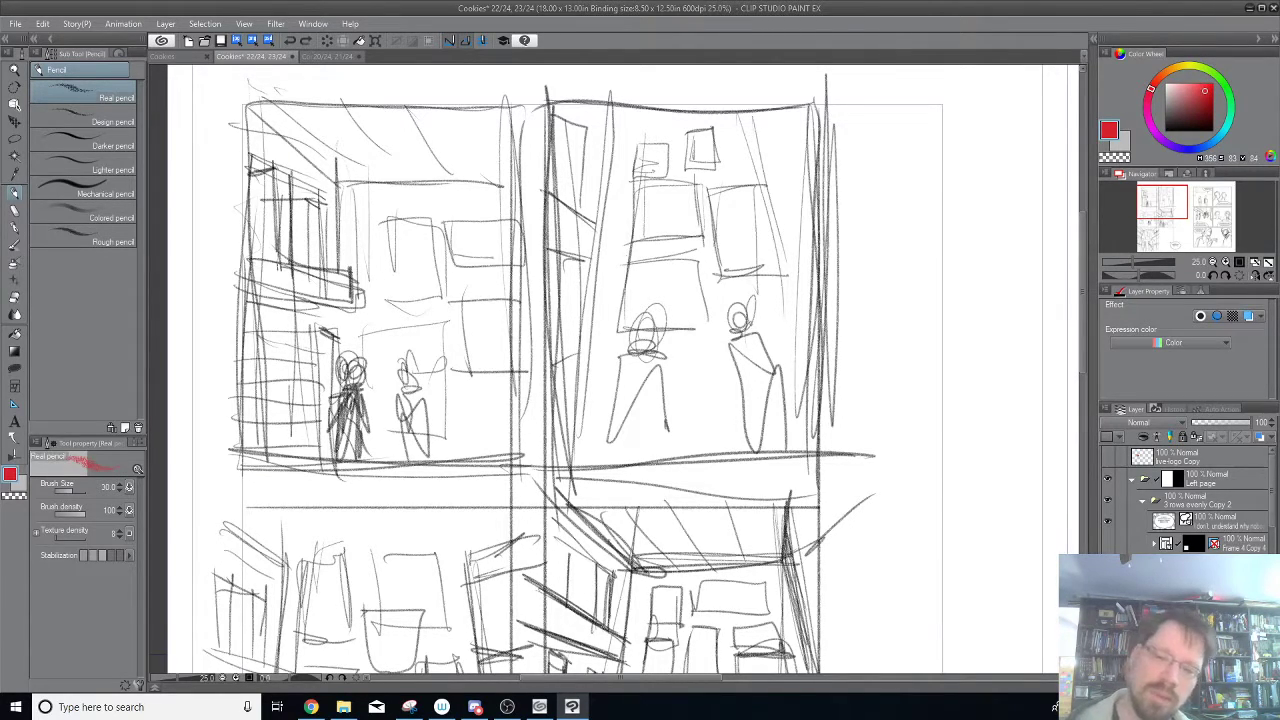
mouse_move(619, 335)
mouse_down()
mouse_move(624, 262)
mouse_move(698, 260)
mouse_up()
mouse_move(621, 304)
mouse_down()
mouse_move(647, 126)
mouse_move(645, 157)
mouse_up()
mouse_move(742, 110)
mouse_down()
mouse_move(800, 290)
mouse_move(756, 155)
mouse_move(792, 266)
mouse_up()
mouse_move(714, 190)
mouse_down()
mouse_move(778, 180)
mouse_move(712, 232)
mouse_move(720, 280)
mouse_move(758, 175)
mouse_move(710, 270)
mouse_move(797, 272)
mouse_up()
drag(628, 242, 698, 226)
mouse_move(643, 186)
mouse_down()
mouse_move(682, 180)
mouse_move(698, 240)
mouse_move(618, 248)
mouse_up()
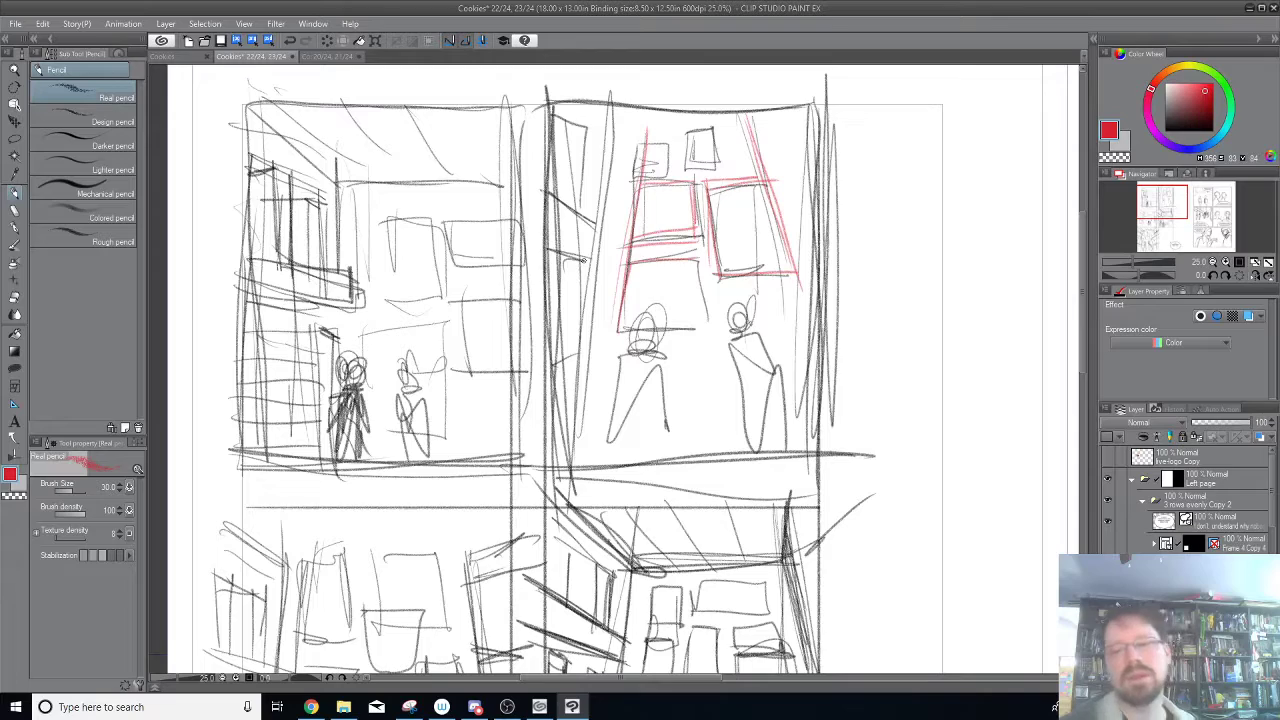
mouse_move(612, 124)
mouse_down()
mouse_move(572, 470)
mouse_move(596, 128)
mouse_move(578, 417)
mouse_up()
drag(538, 240, 592, 260)
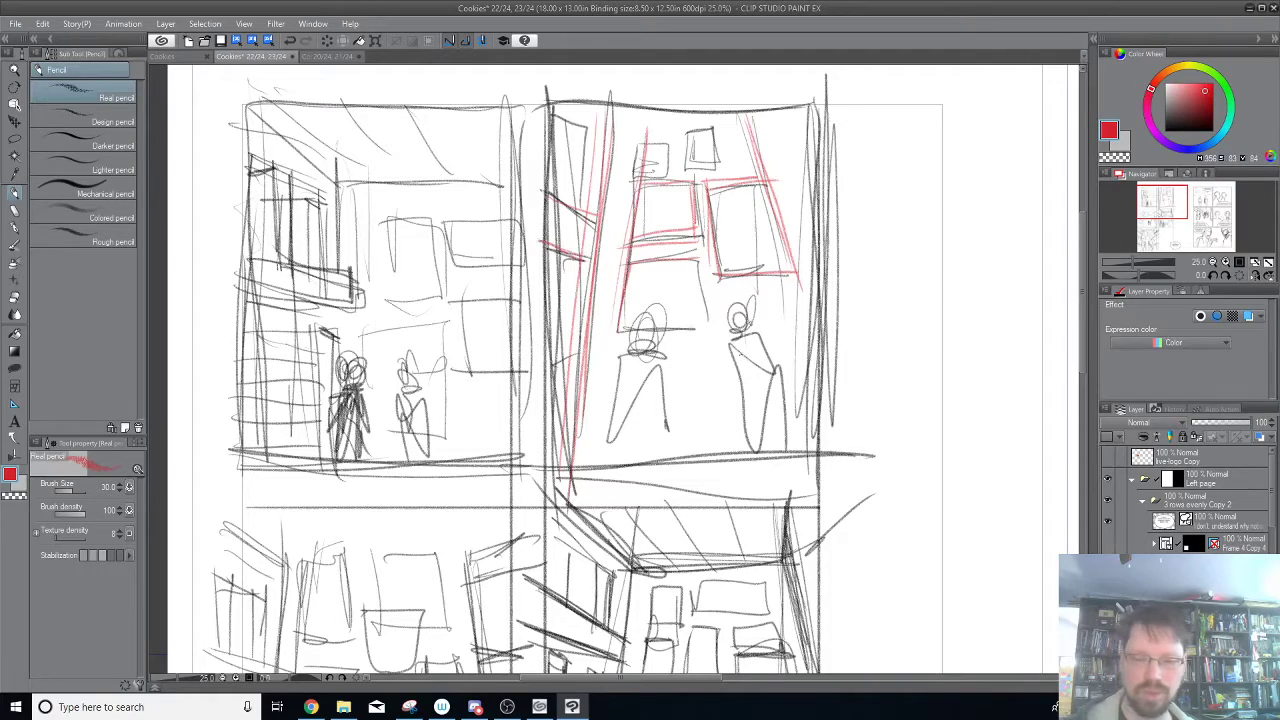
Trace the heads and bodies of the two standing figures in the second composition thumbnail in red.
mouse_move(646, 312)
mouse_down()
mouse_move(626, 340)
mouse_move(632, 318)
mouse_up()
mouse_move(738, 304)
mouse_down()
mouse_move(724, 316)
mouse_move(748, 345)
mouse_up()
mouse_move(624, 358)
mouse_down()
mouse_move(658, 356)
mouse_move(594, 466)
mouse_up()
drag(648, 354, 657, 466)
drag(720, 348, 778, 344)
drag(762, 338, 790, 448)
drag(720, 355, 741, 476)
Redraw the two small figures in the second row's first thumbnail with red pencil strokes.
scroll(820, 300, down, 5)
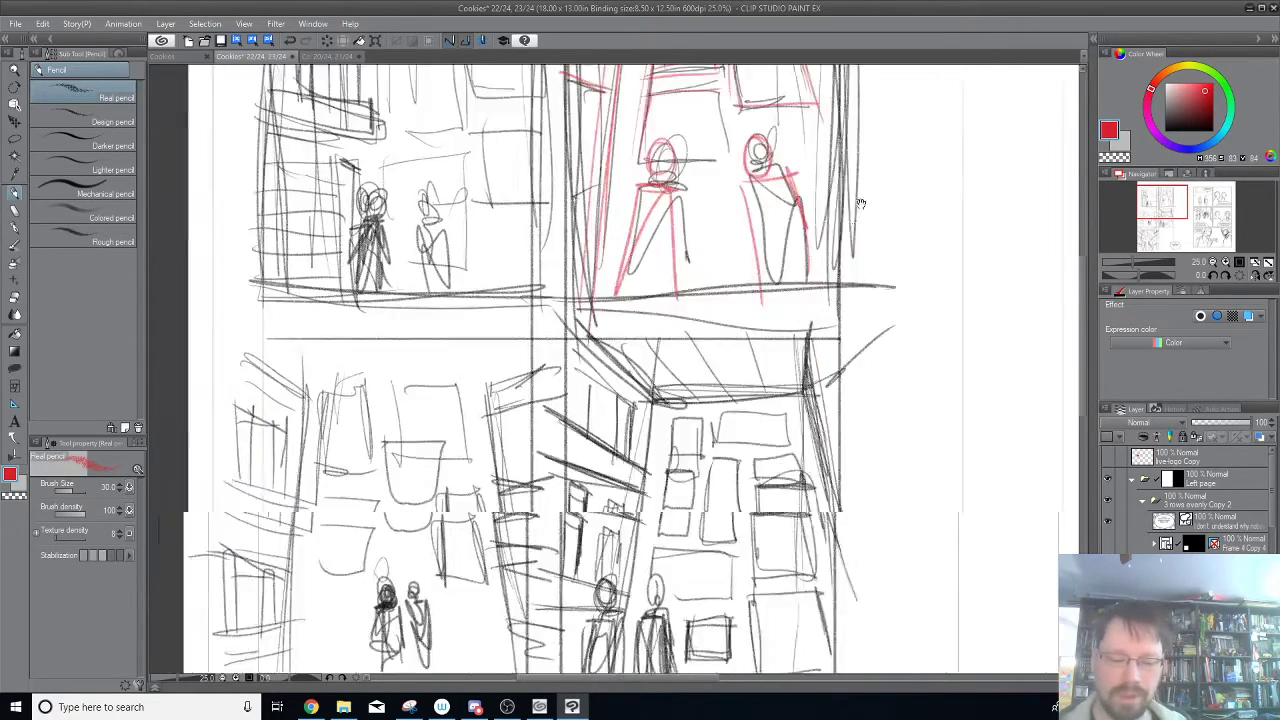
scroll(820, 300, up, 3)
scroll(725, 350, up, 2)
drag(600, 498, 832, 148)
drag(728, 274, 740, 302)
drag(601, 513, 641, 516)
mouse_move(608, 452)
mouse_down()
mouse_move(618, 514)
mouse_move(638, 518)
mouse_up()
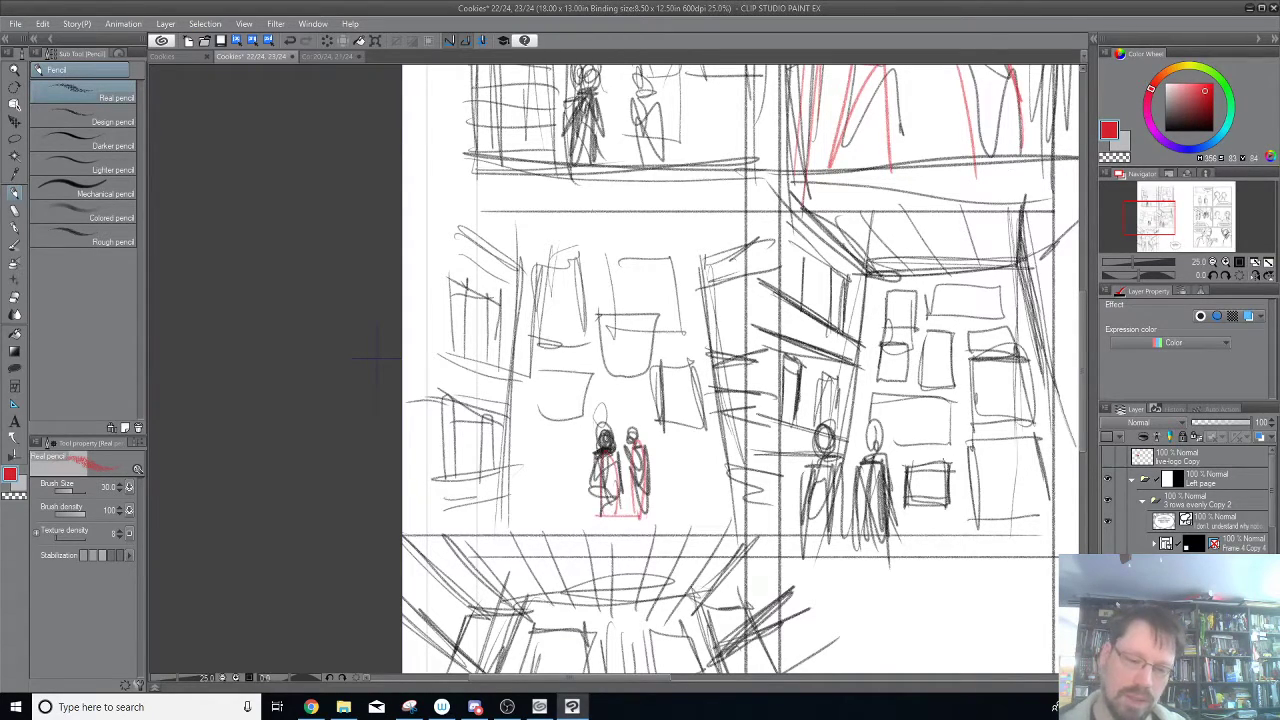
Mark the shelf edge, picture frames and floor line in red around the two small figures' thumbnail.
mouse_move(492, 524)
mouse_down()
mouse_move(522, 296)
mouse_move(585, 347)
mouse_move(578, 261)
mouse_move(541, 272)
mouse_move(683, 311)
mouse_move(666, 256)
mouse_move(618, 258)
mouse_up()
mouse_move(597, 313)
mouse_down()
mouse_move(648, 368)
mouse_move(598, 316)
mouse_up()
mouse_move(658, 416)
mouse_down()
mouse_move(684, 372)
mouse_move(672, 430)
mouse_up()
drag(502, 495, 776, 495)
Outline the sides and upper edge of the back wall in red in the second row's other thumbnail.
drag(940, 555, 811, 427)
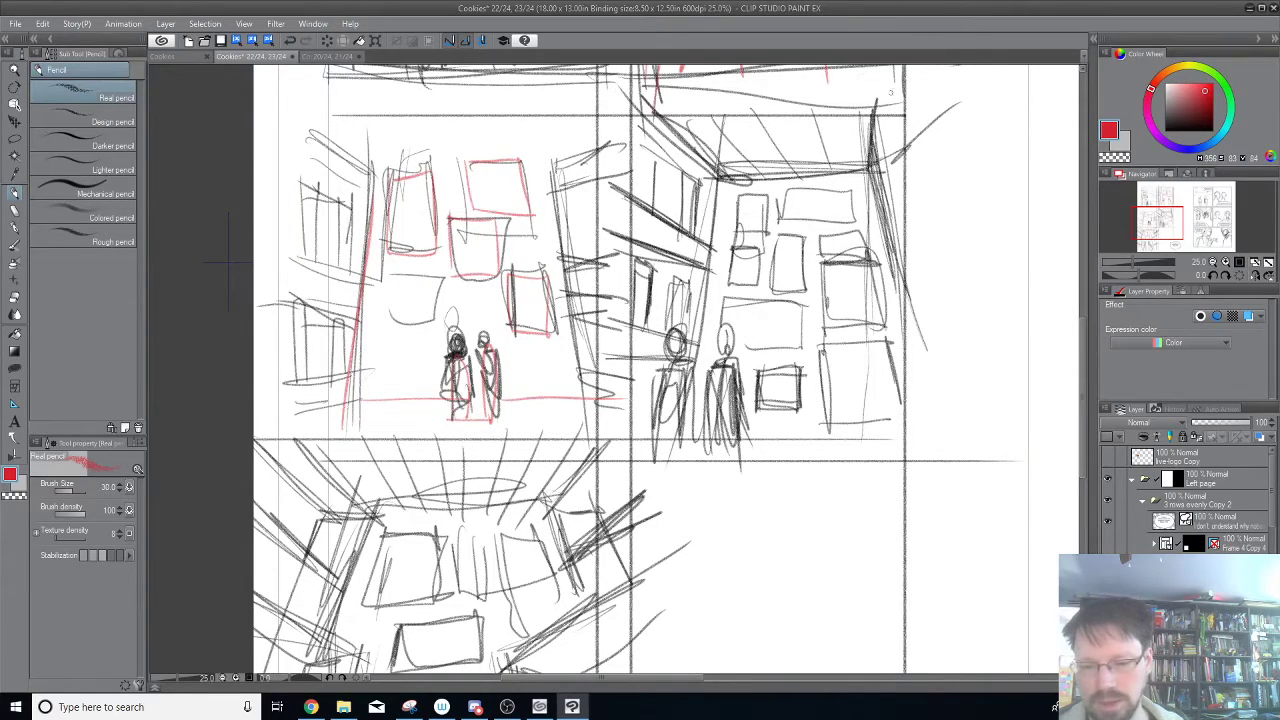
mouse_move(700, 352)
mouse_down()
mouse_move(735, 178)
mouse_move(845, 176)
mouse_move(903, 316)
mouse_move(922, 418)
mouse_up()
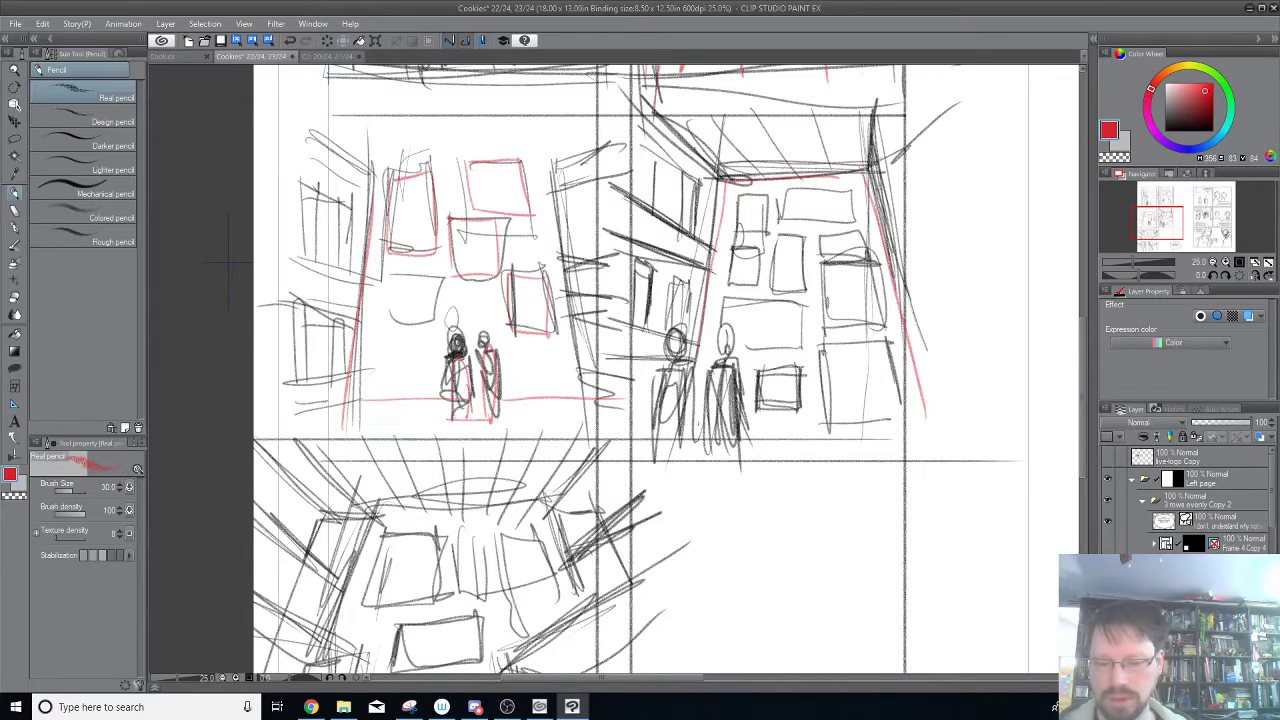
scroll(714, 566, up, 3)
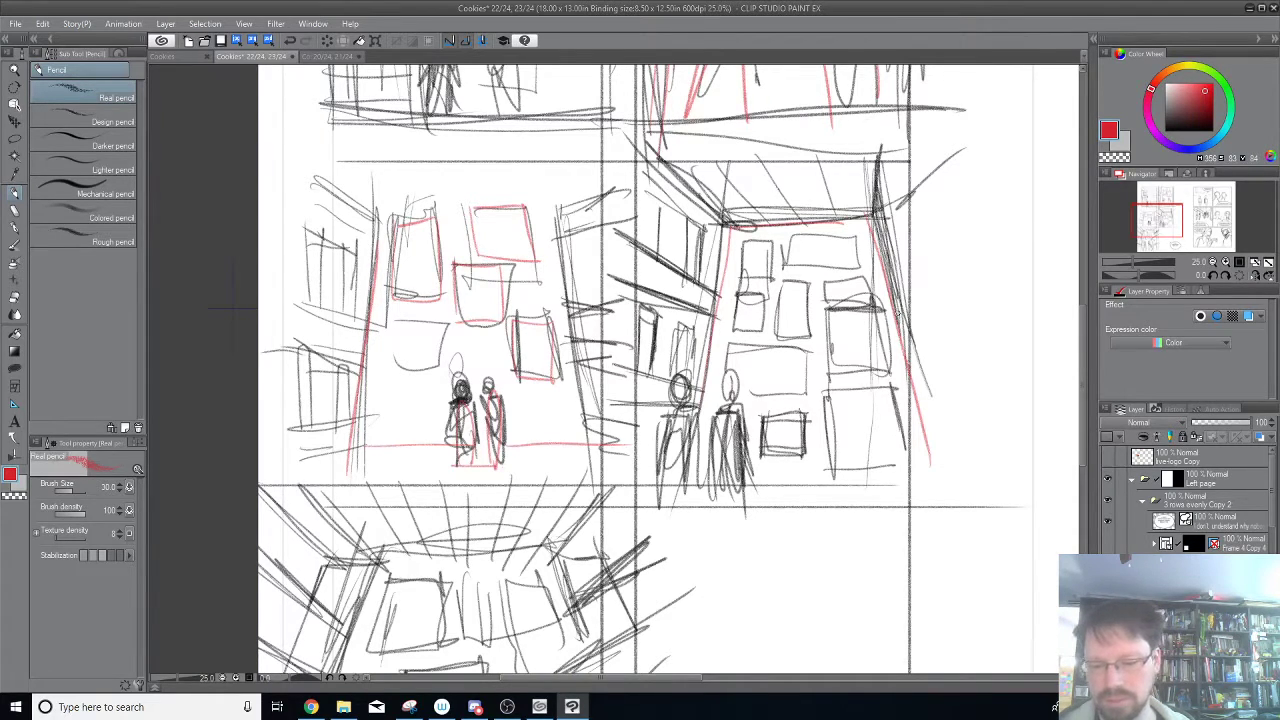
Circle the two foreground figures' heads in red in the third-row corridor thumbnail.
drag(723, 610, 794, 266)
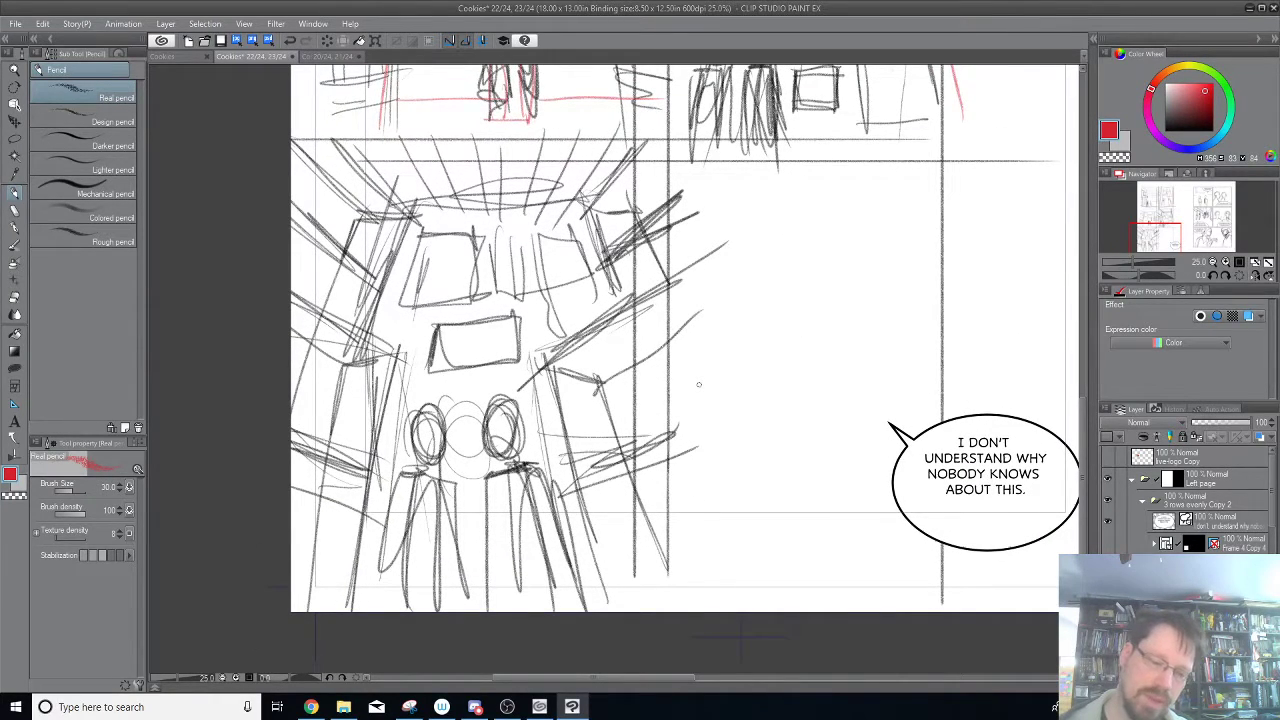
drag(440, 411, 412, 462)
drag(508, 410, 488, 452)
drag(671, 282, 598, 498)
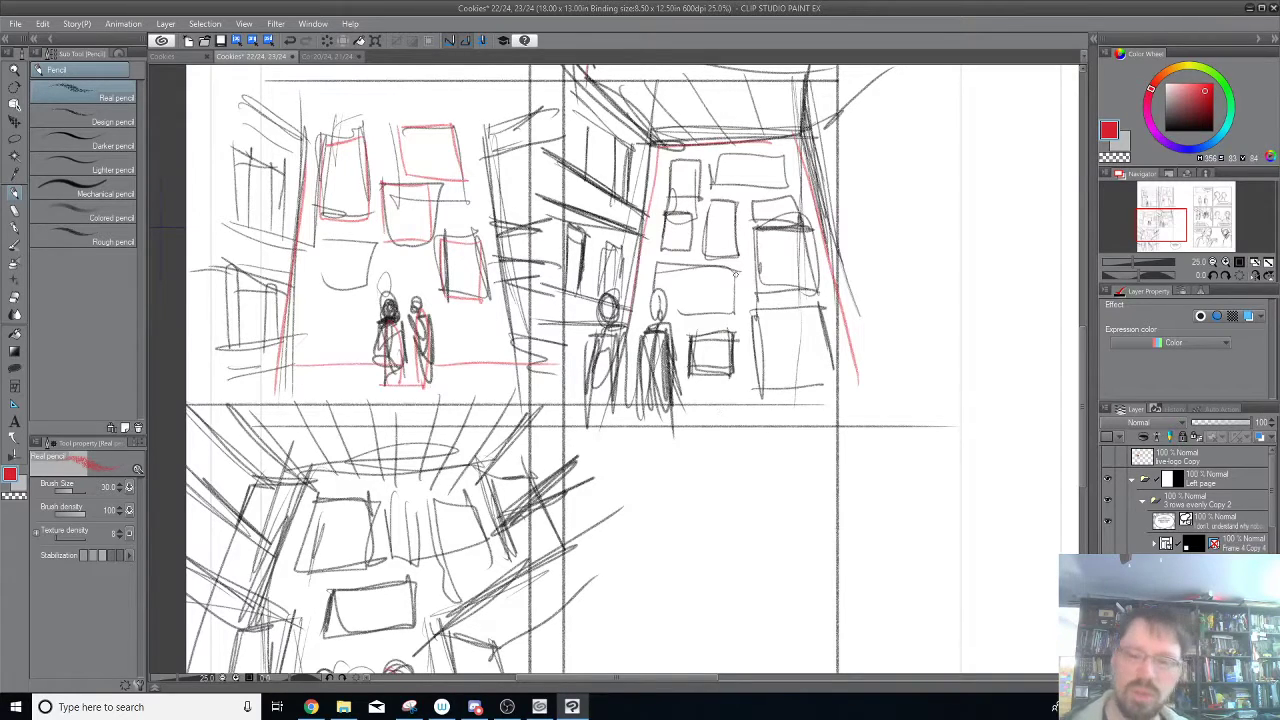
drag(542, 492, 740, 170)
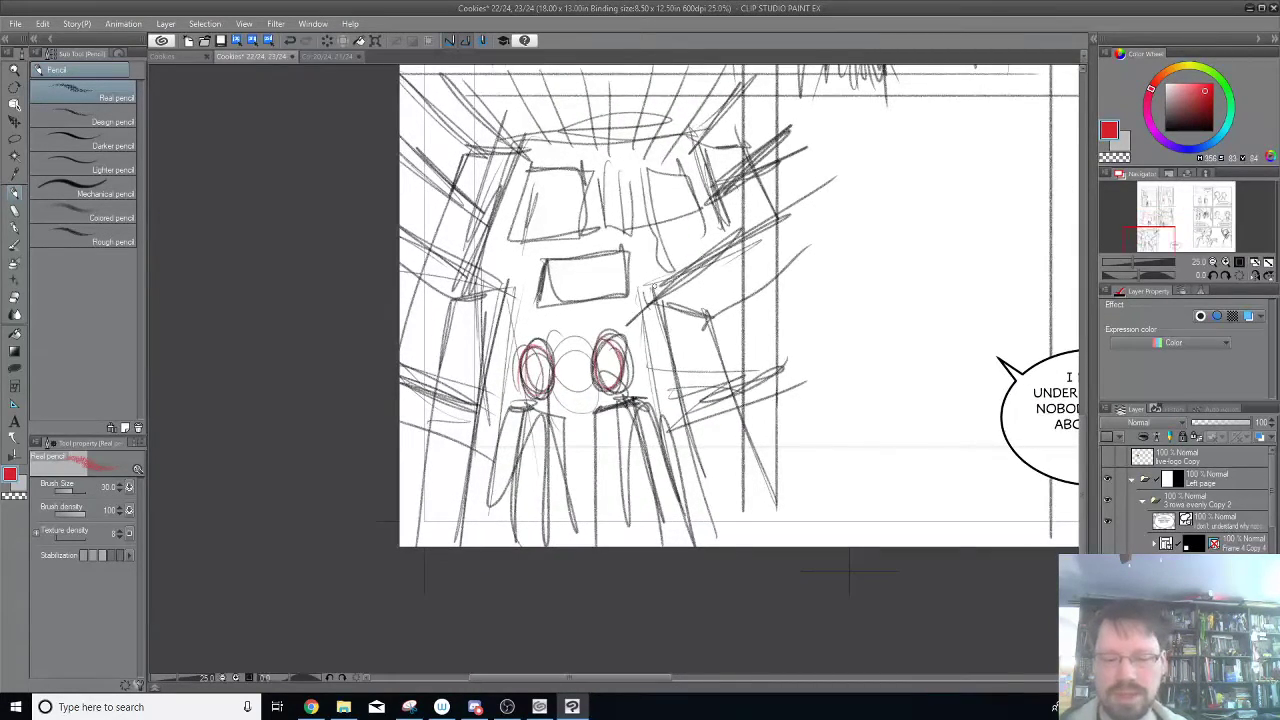
Trace the receding lower shelves on both sides of the corridor thumbnail in red.
drag(655, 292, 715, 545)
drag(680, 385, 702, 480)
drag(664, 298, 853, 181)
mouse_move(663, 301)
mouse_down()
mouse_move(845, 177)
mouse_move(721, 322)
mouse_up()
drag(714, 317, 855, 230)
drag(678, 352, 684, 430)
drag(688, 418, 834, 384)
drag(400, 368, 476, 404)
drag(513, 280, 481, 392)
mouse_move(505, 290)
mouse_down()
mouse_move(518, 278)
mouse_move(442, 304)
mouse_move(400, 270)
mouse_move(410, 226)
mouse_up()
drag(480, 262, 401, 212)
drag(434, 402, 409, 546)
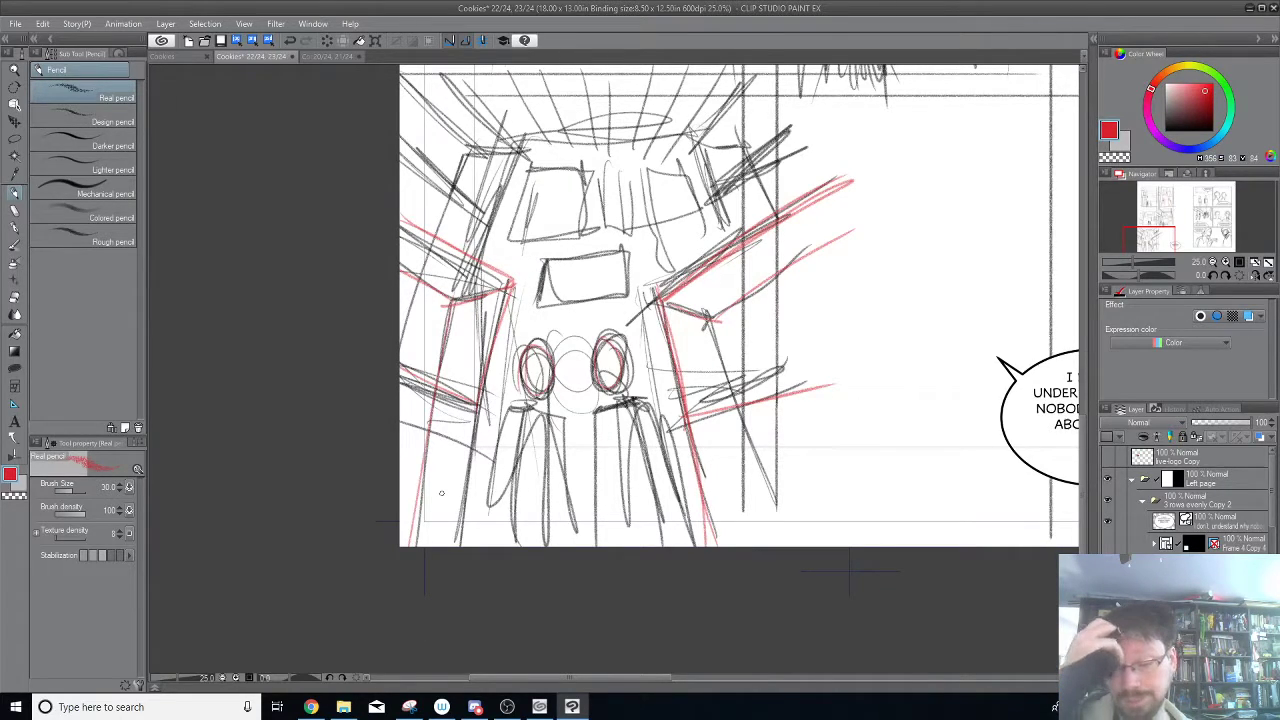
Outline the corridor's central picture and the back wall's upper edge in red, and add converging ceiling lines.
mouse_move(538, 306)
mouse_down()
mouse_move(612, 252)
mouse_move(584, 304)
mouse_move(540, 307)
mouse_up()
drag(640, 181, 626, 315)
drag(512, 255, 720, 253)
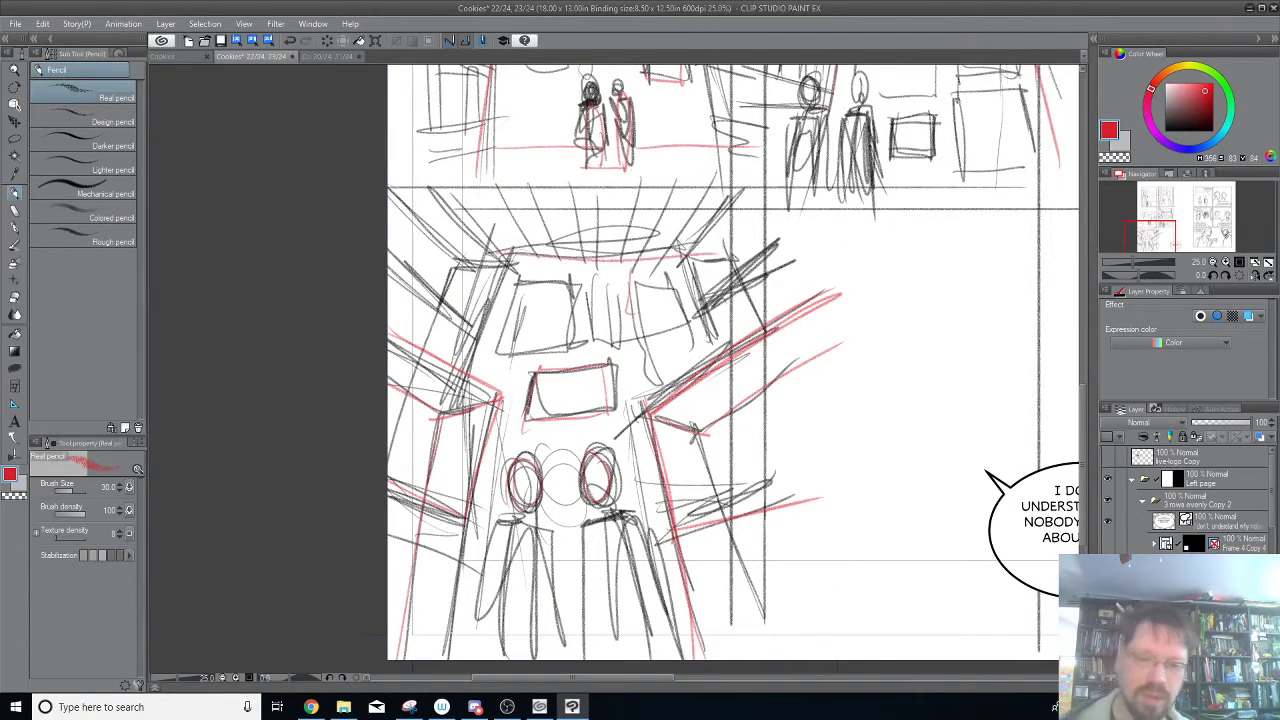
drag(498, 192, 546, 276)
drag(536, 188, 578, 260)
drag(590, 194, 592, 256)
mouse_move(628, 186)
mouse_down()
mouse_move(620, 240)
mouse_move(642, 248)
mouse_up()
drag(724, 172, 668, 246)
mouse_move(512, 251)
mouse_down()
mouse_move(702, 252)
mouse_move(750, 186)
mouse_up()
drag(750, 186, 626, 332)
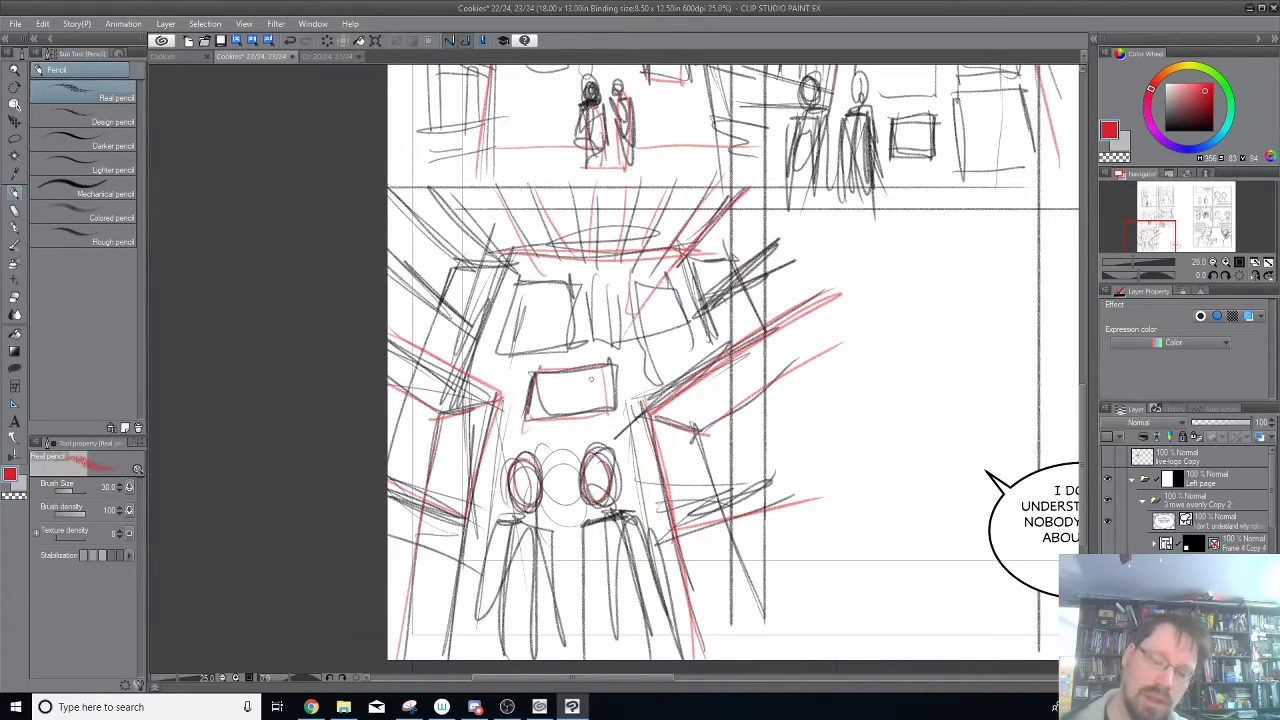
Add red strokes for the upper shelves and their contents on both sides of the corridor thumbnail.
drag(748, 228, 738, 266)
drag(784, 198, 700, 260)
mouse_move(399, 202)
mouse_down()
mouse_move(486, 292)
mouse_move(461, 315)
mouse_up()
drag(468, 269, 451, 305)
mouse_move(448, 248)
mouse_down()
mouse_move(427, 283)
mouse_move(406, 282)
mouse_up()
drag(411, 224, 392, 255)
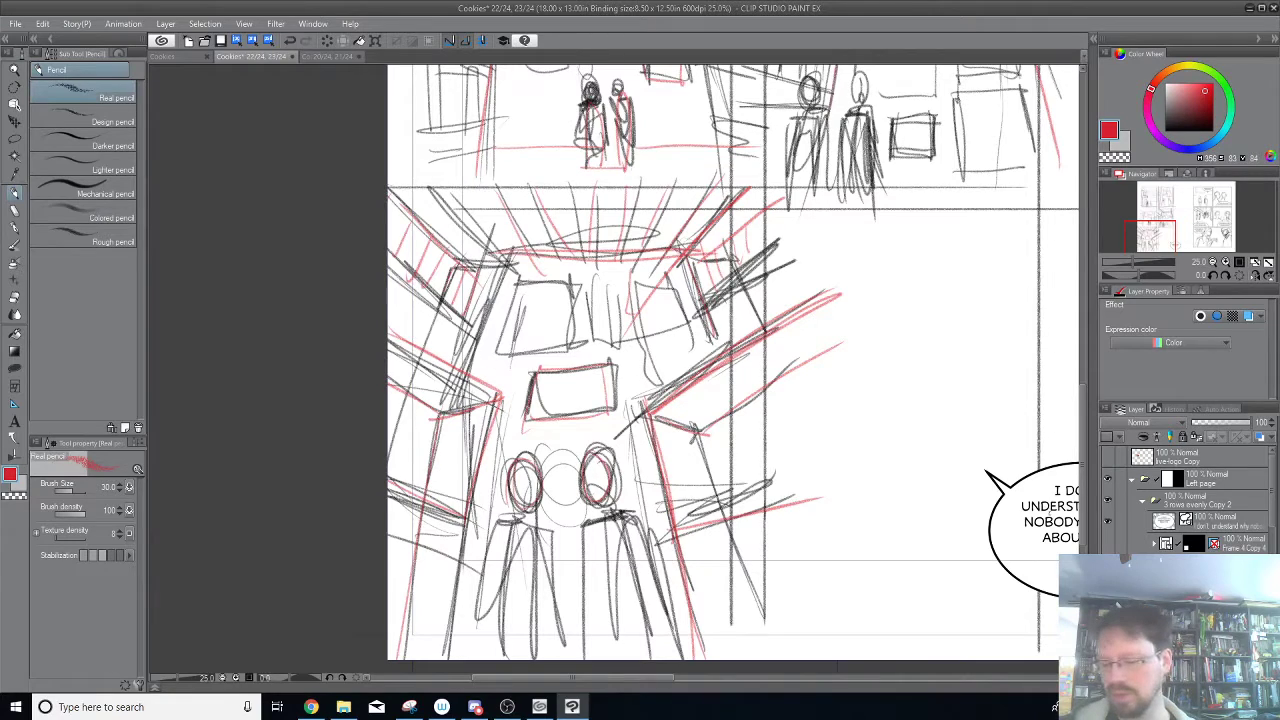
Hide the composition thumbnails and show only the full-page corridor sketch with two foreground figures on the left page.
click(1108, 587)
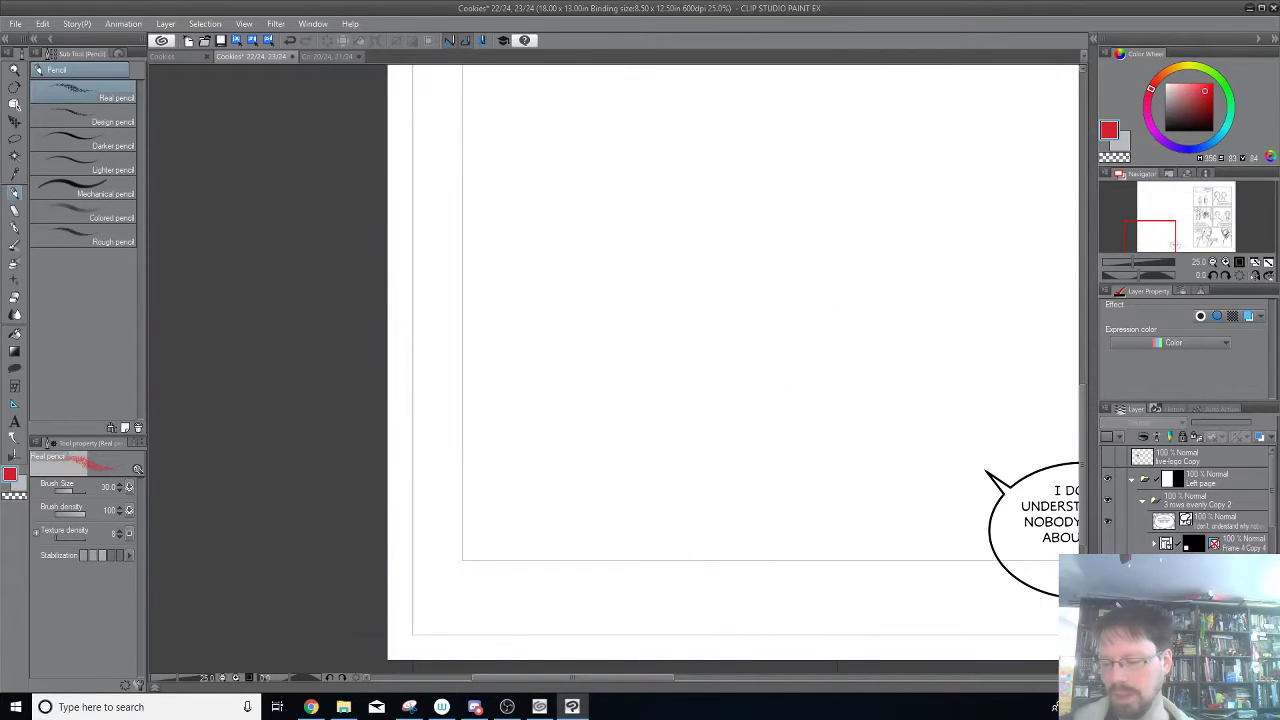
click(1108, 587)
drag(740, 275, 486, 532)
mouse_move(563, 402)
mouse_down()
mouse_move(562, 536)
mouse_move(578, 600)
mouse_up()
scroll(583, 461, down, 2)
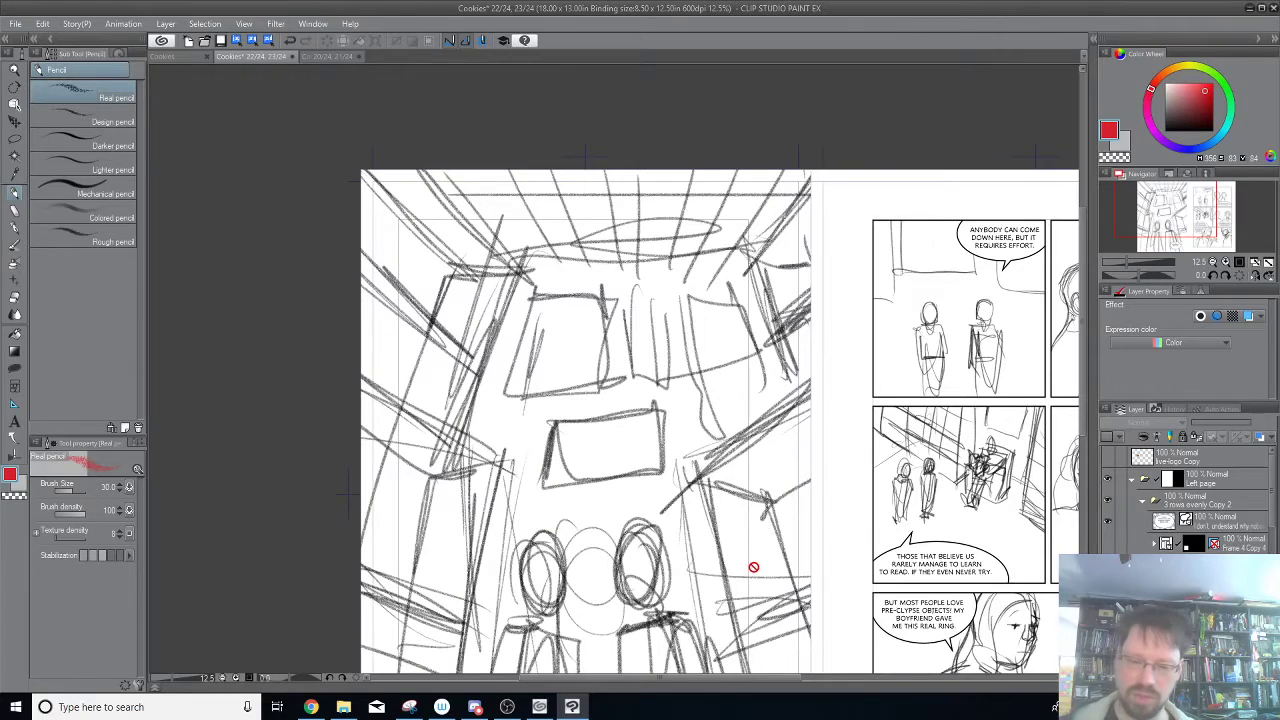
drag(751, 563, 758, 425)
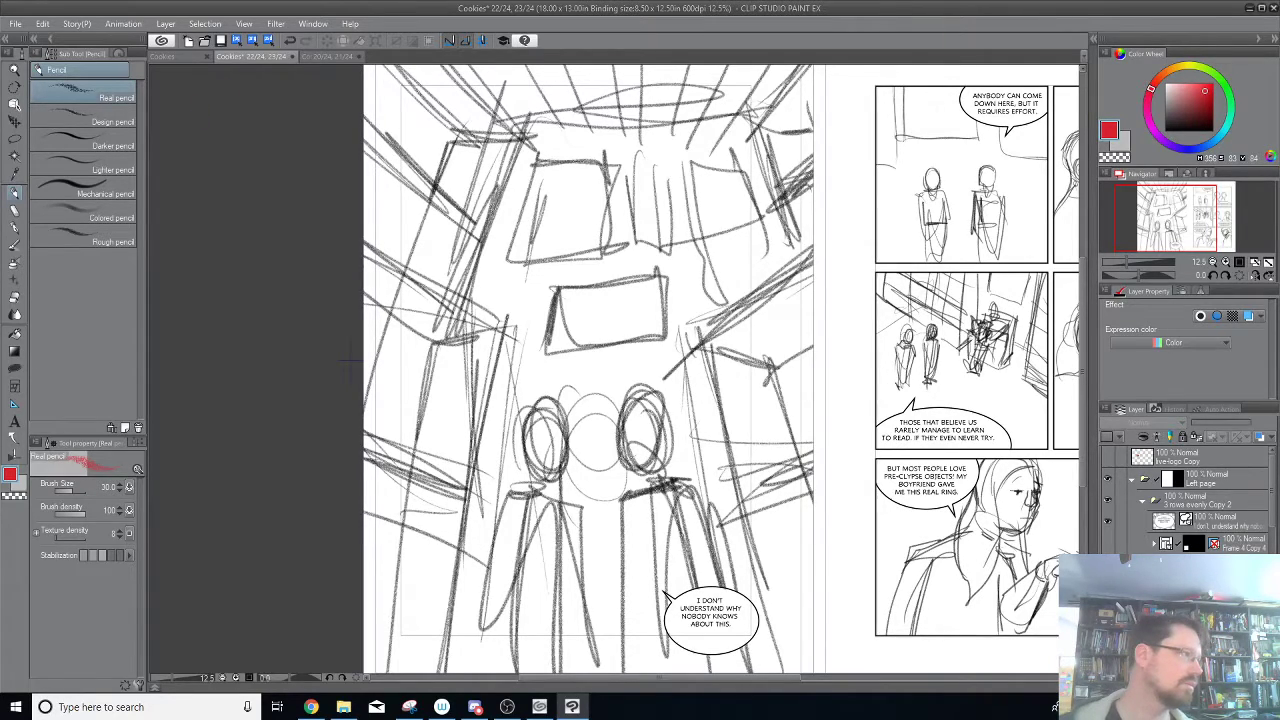
key(alt+Tab)
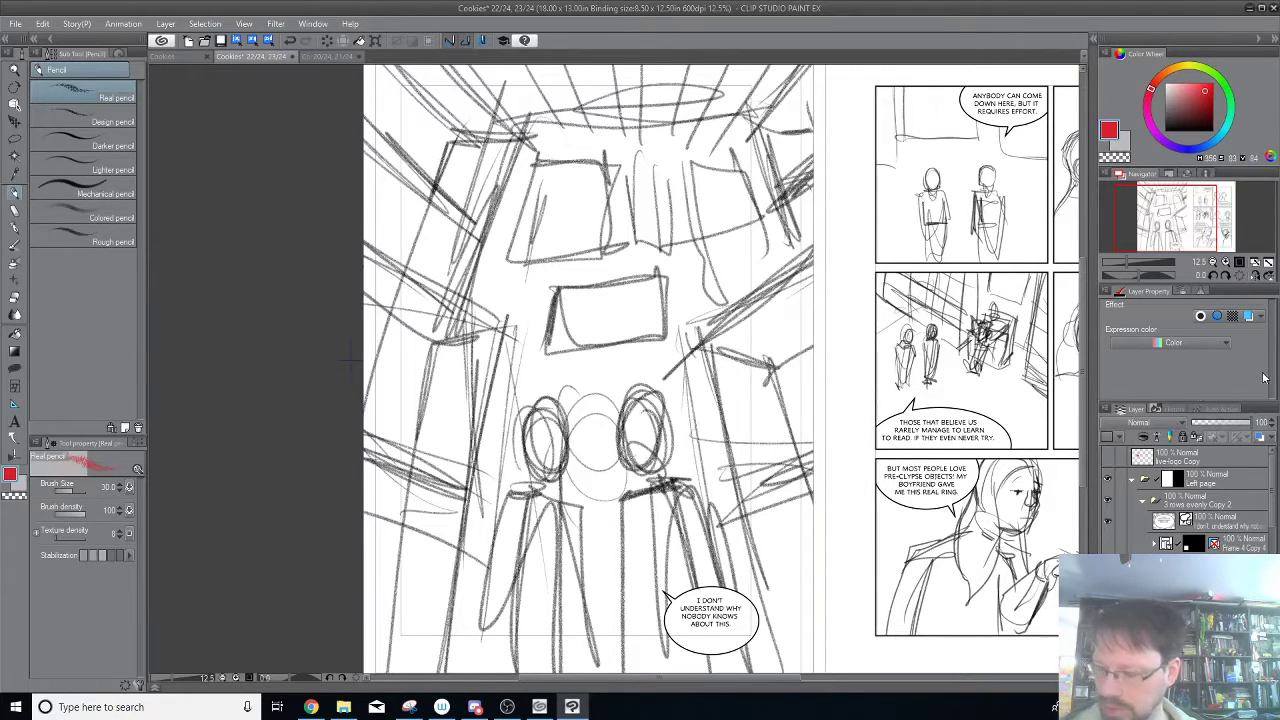
Lower the opacity of the full-page corridor sketch so it serves as a faint guide.
click(1214, 424)
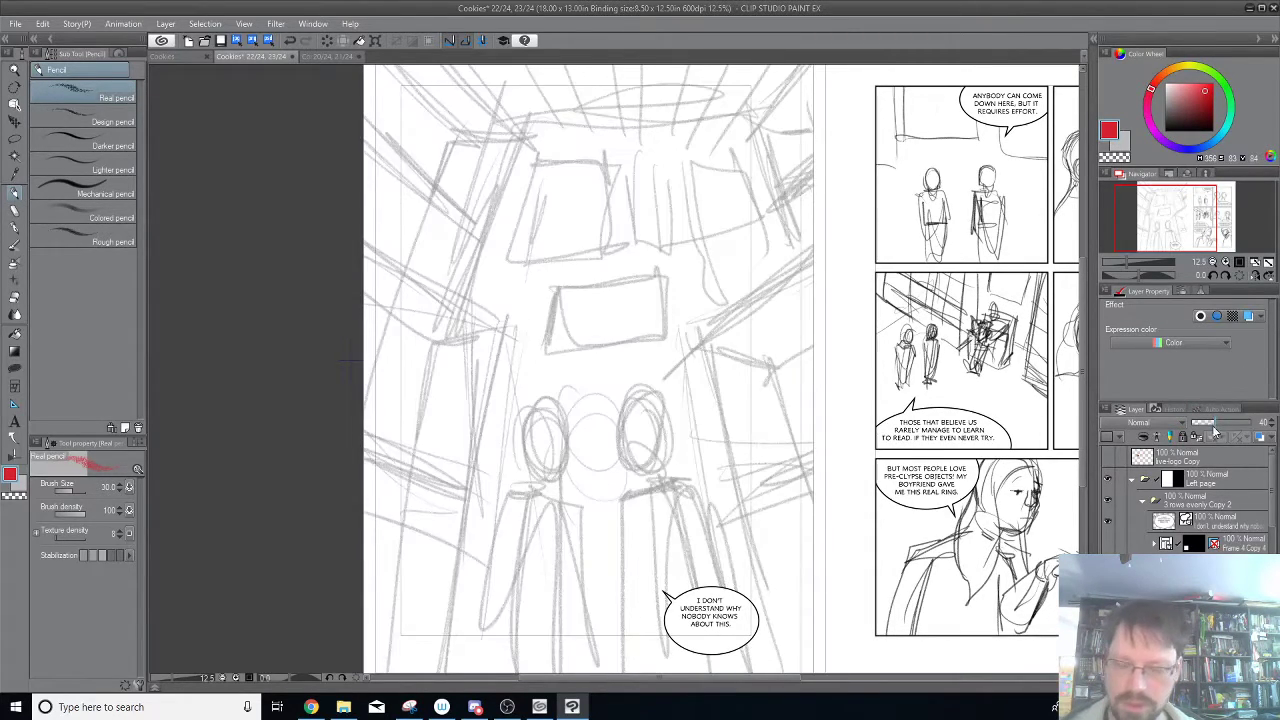
click(1205, 425)
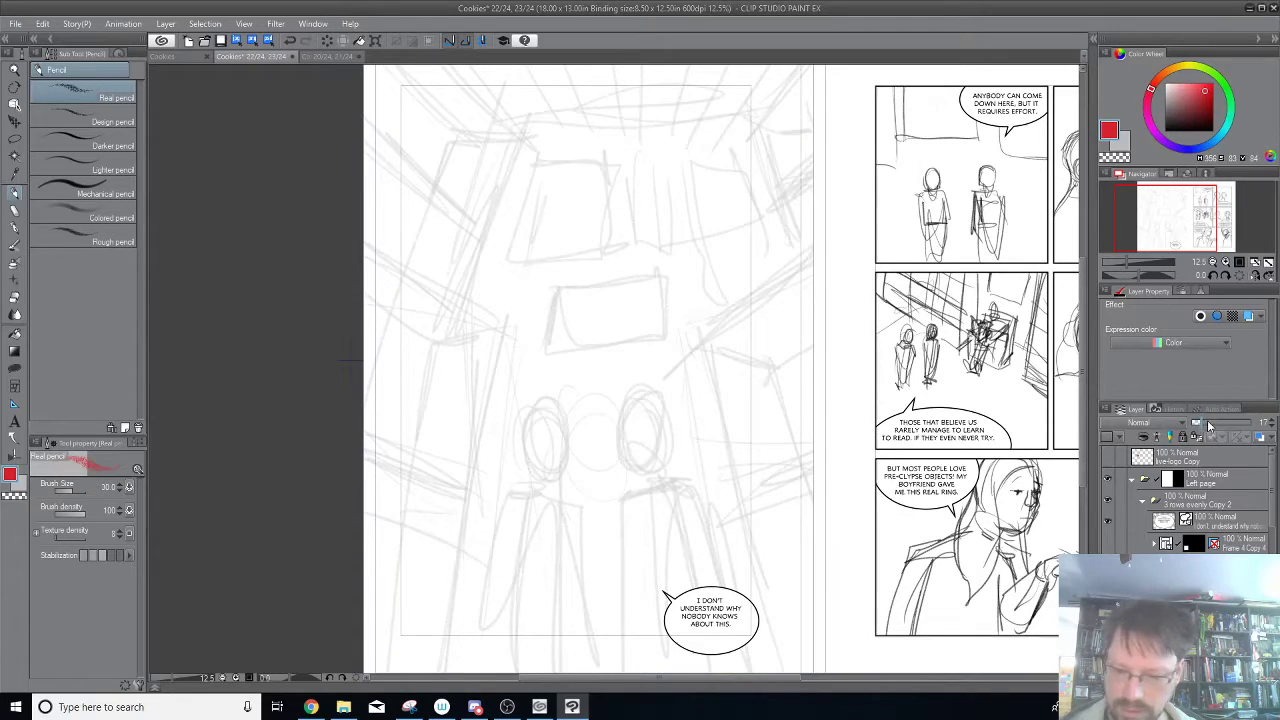
click(1212, 424)
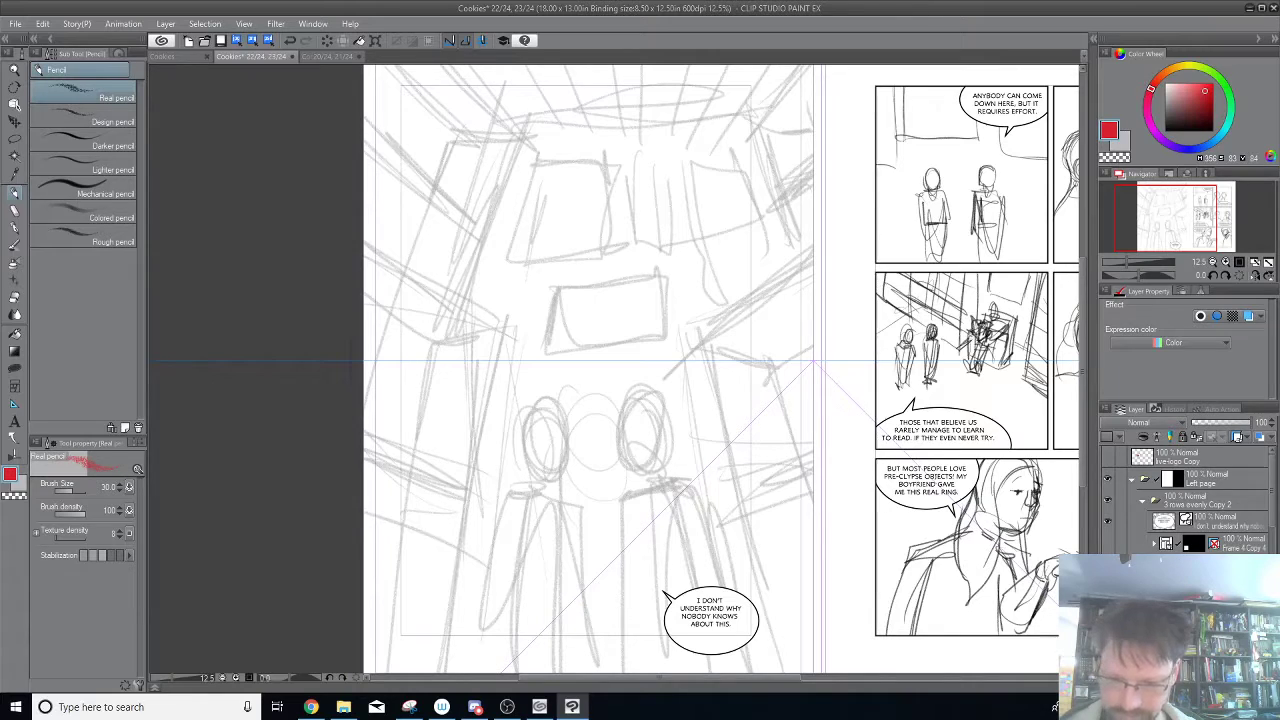
Delete the selected layer holding the perspective ruler centred on the spread.
key(ctrl+minus)
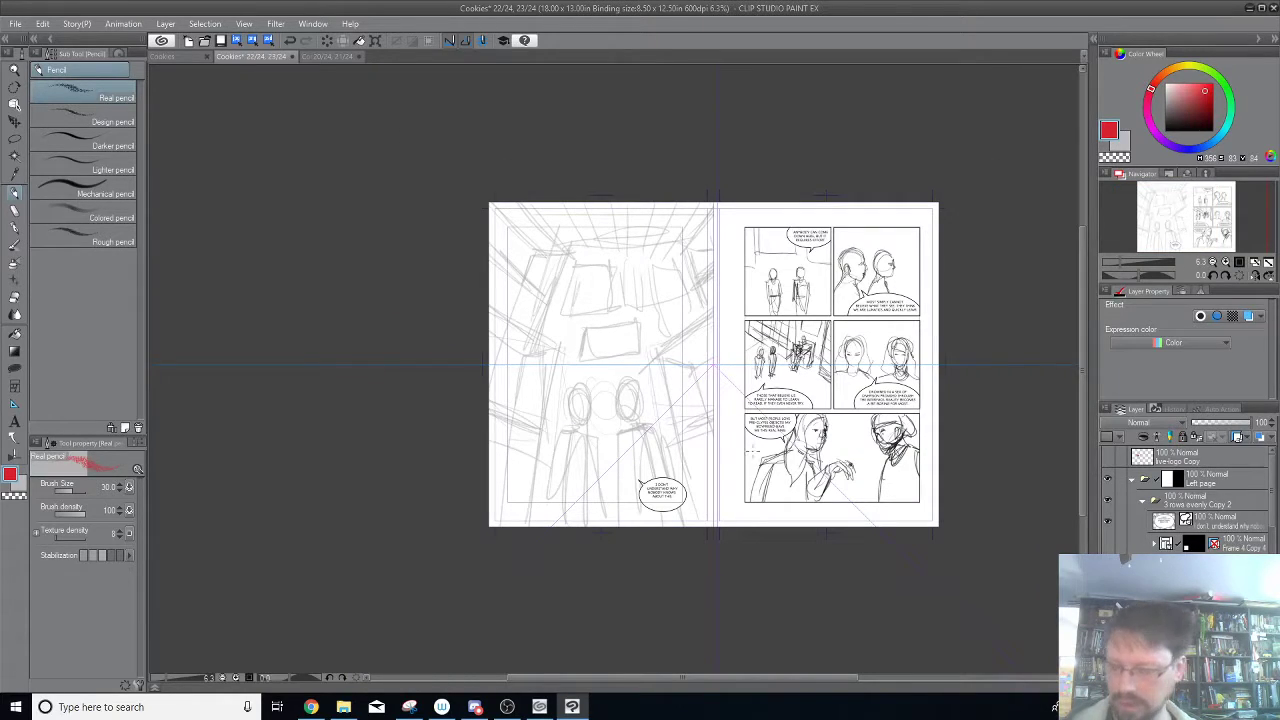
key(ctrl+w)
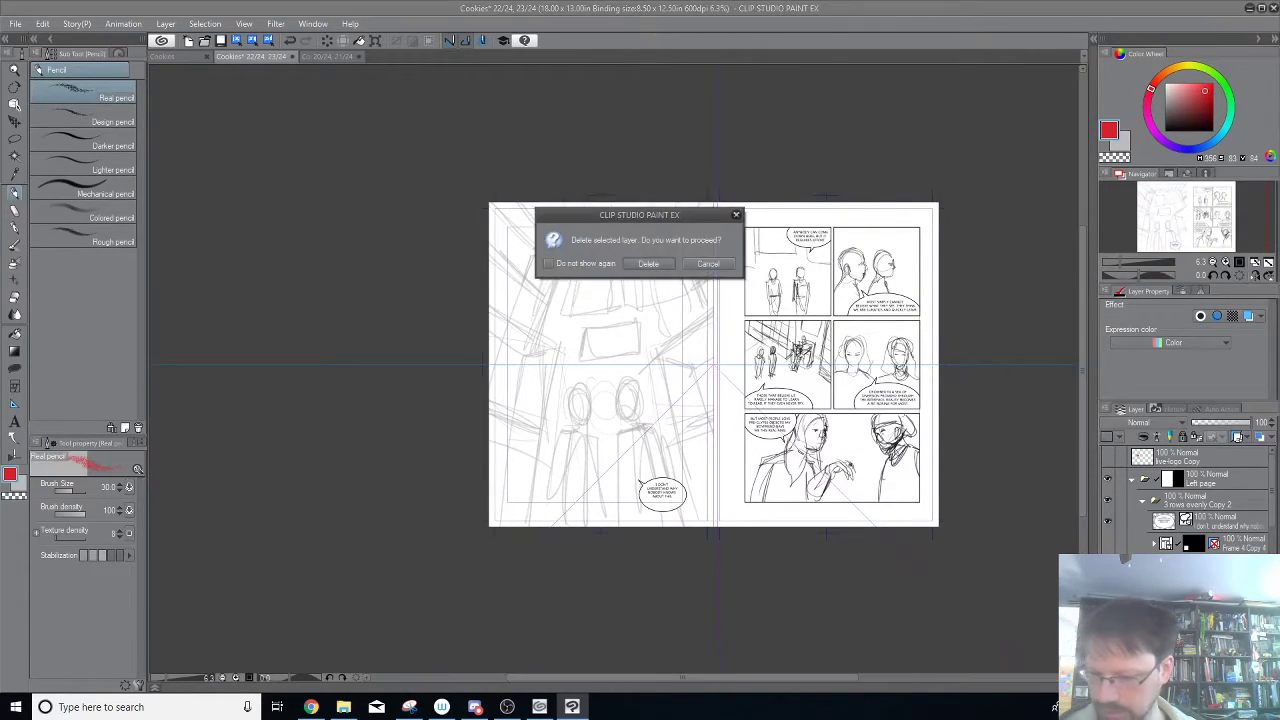
click(659, 265)
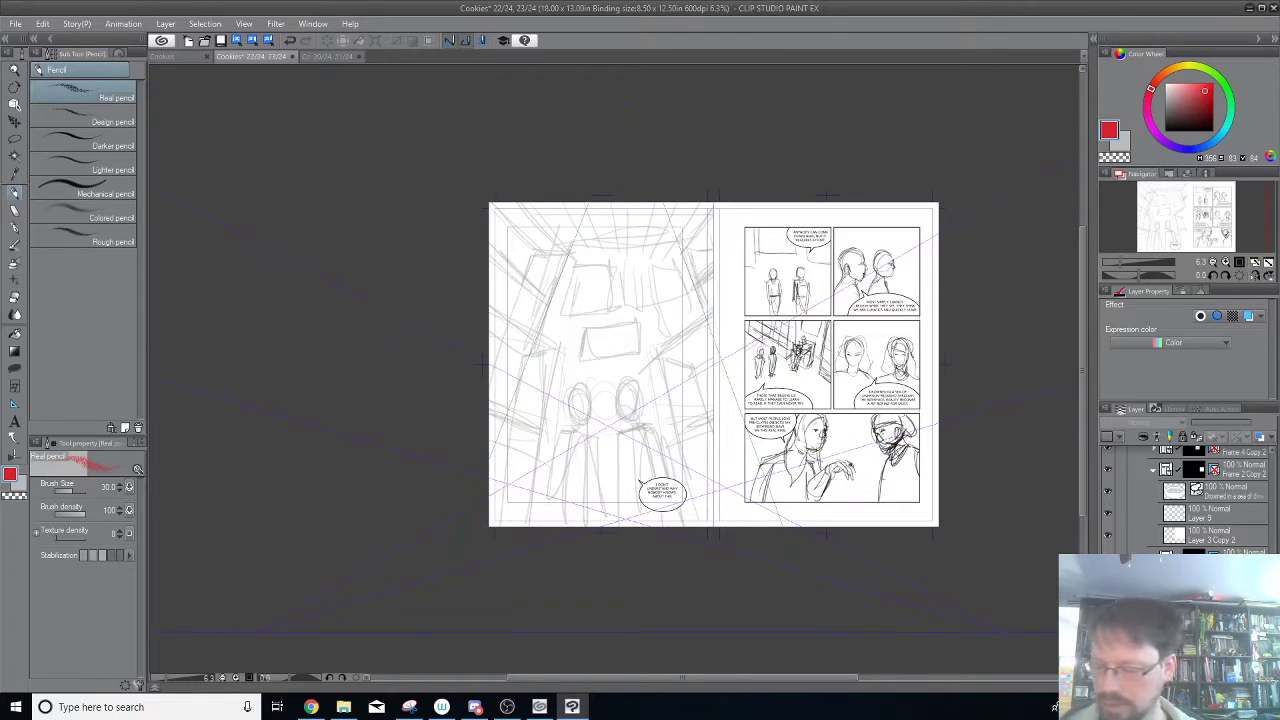
Create a 3 points perspective ruler on a new layer and move that layer up toward the left page's layers.
drag(1234, 580, 1235, 457)
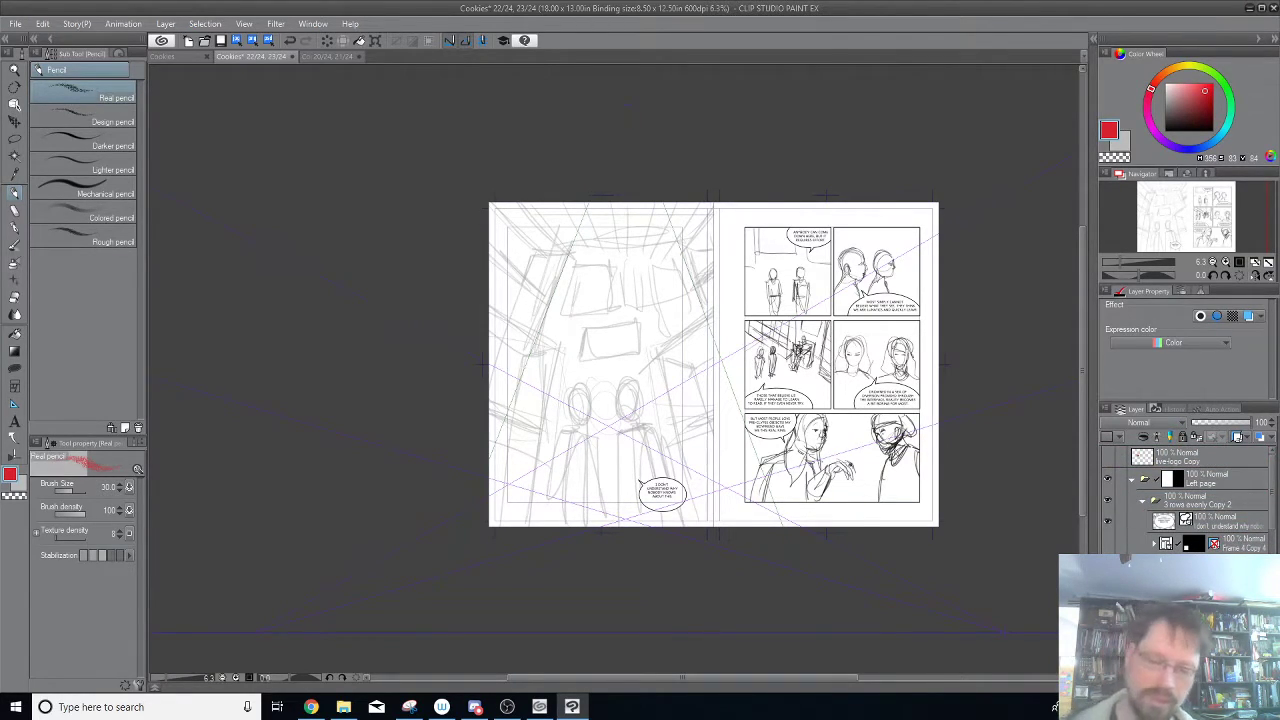
shift+click(1220, 610)
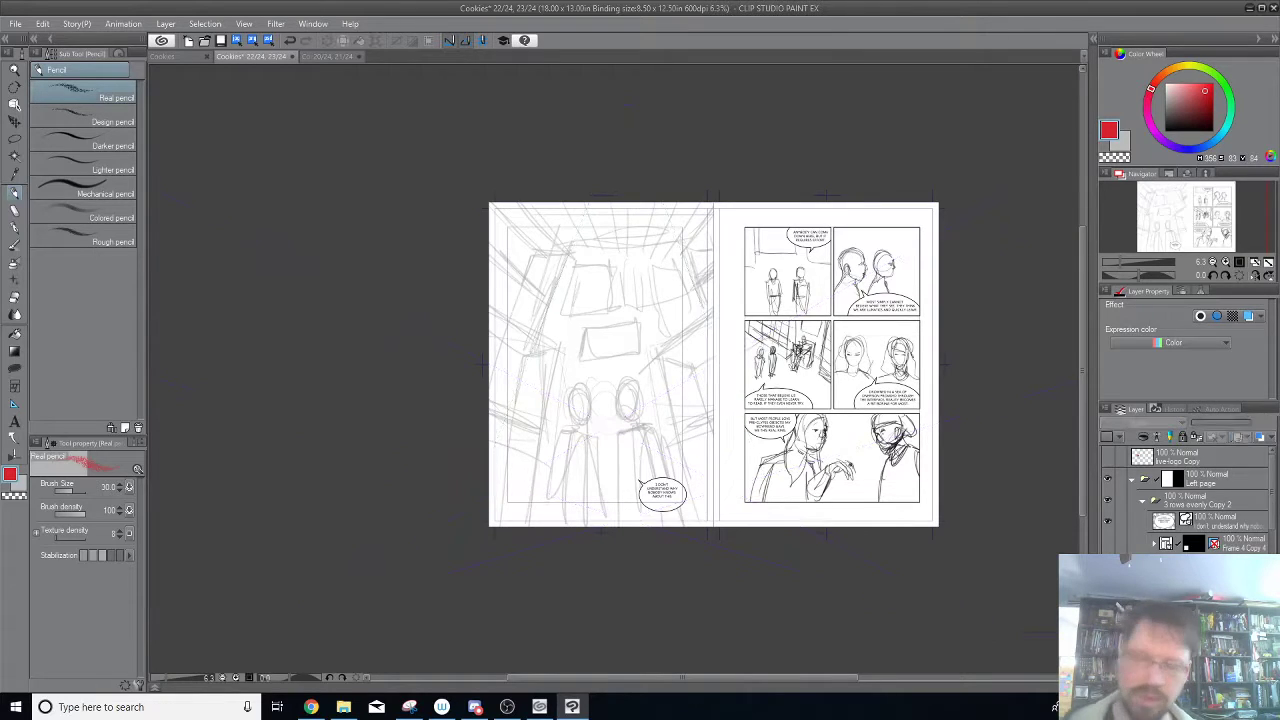
click(242, 24)
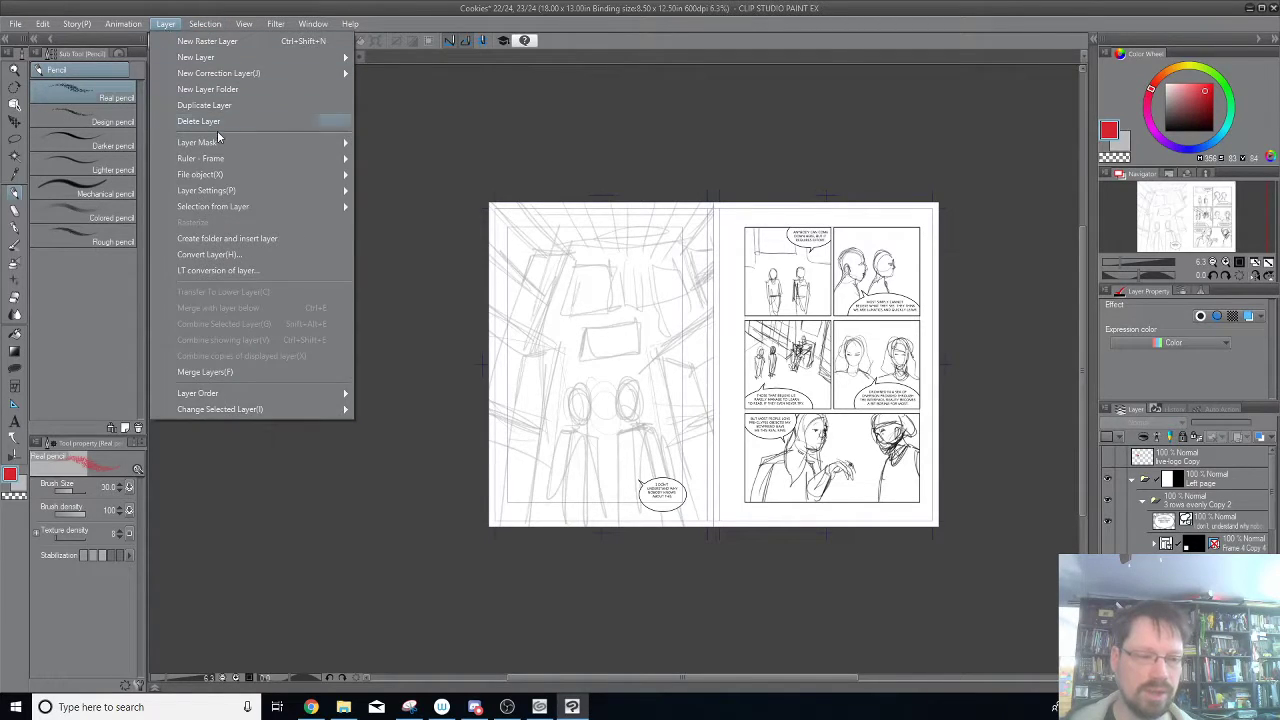
mouse_move(247, 190)
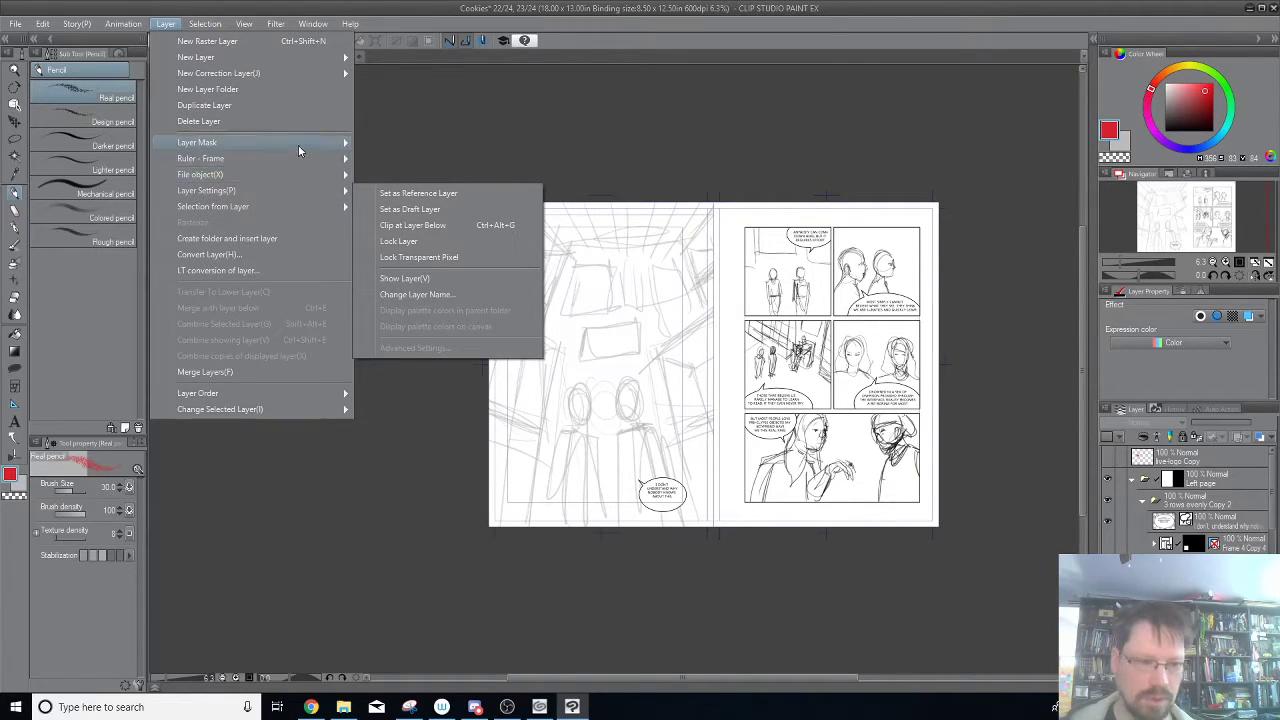
mouse_move(298, 147)
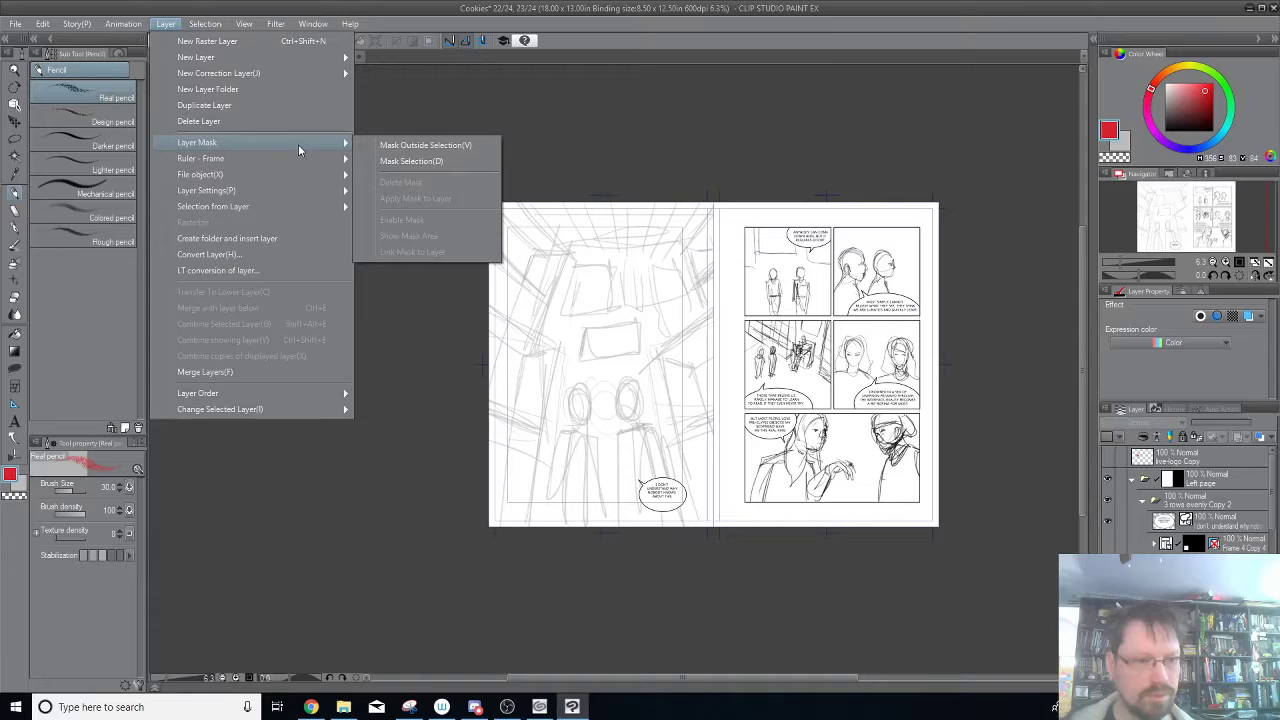
mouse_move(326, 60)
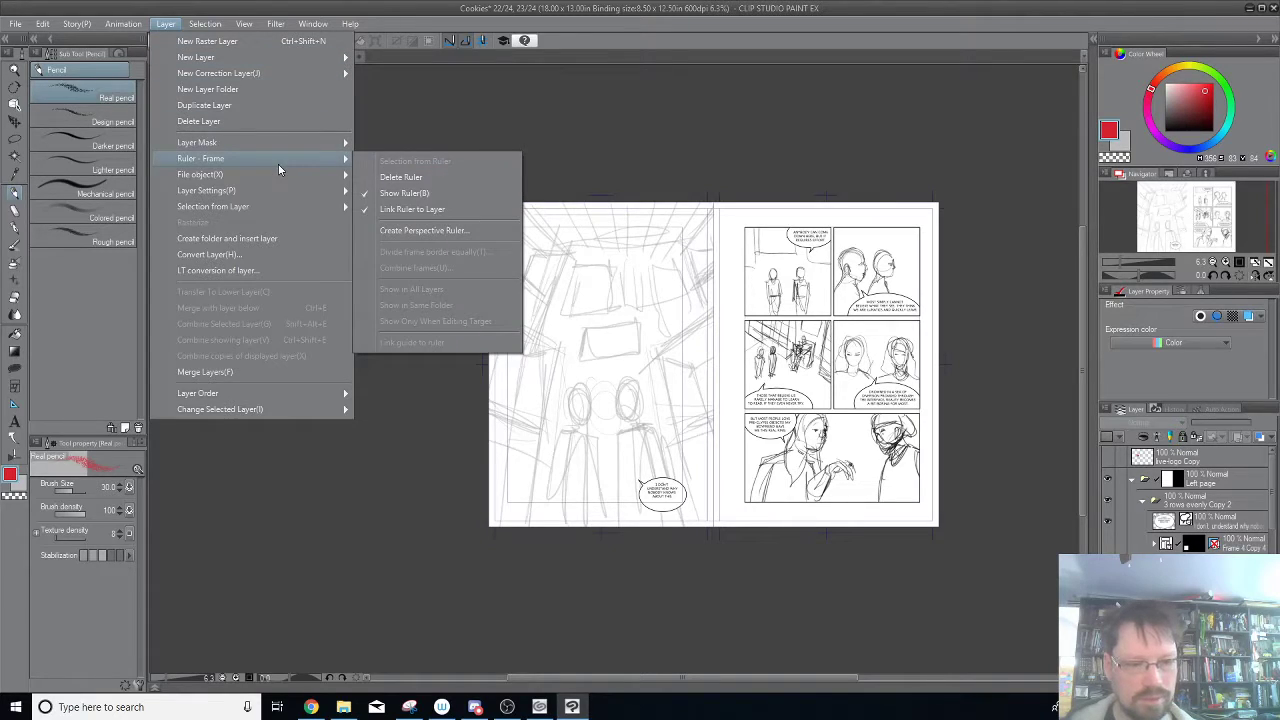
click(465, 230)
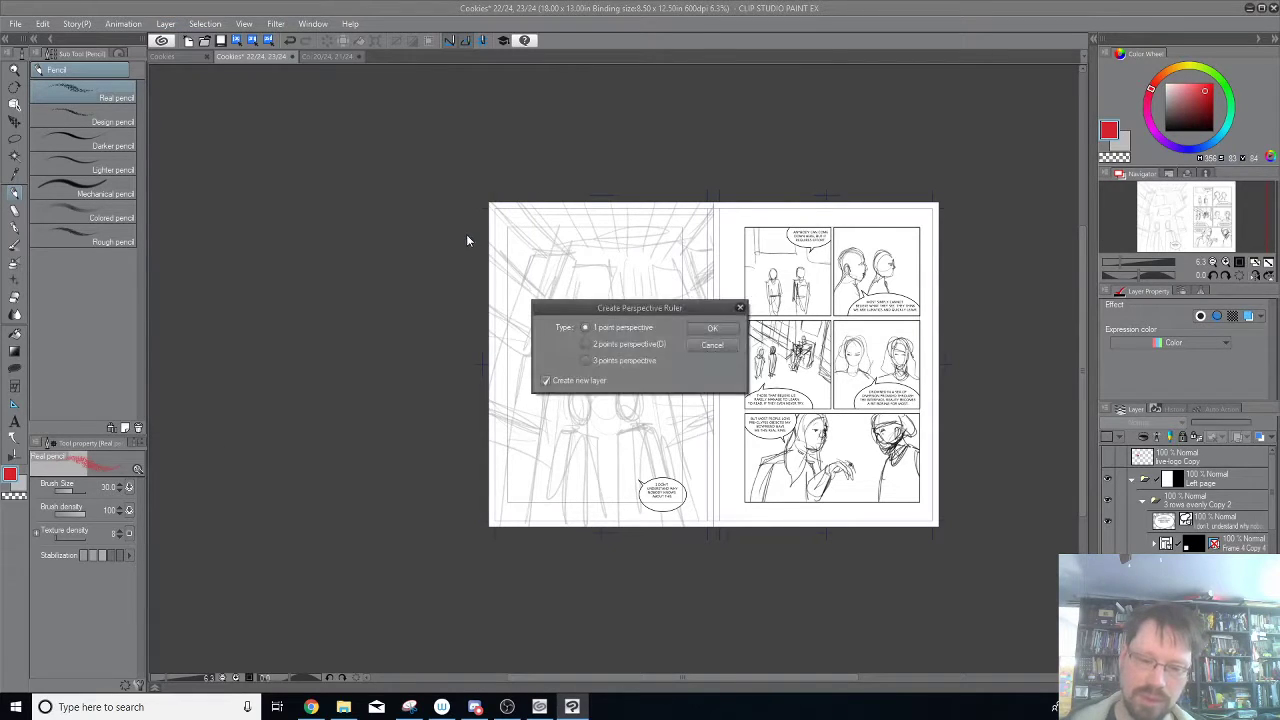
click(648, 361)
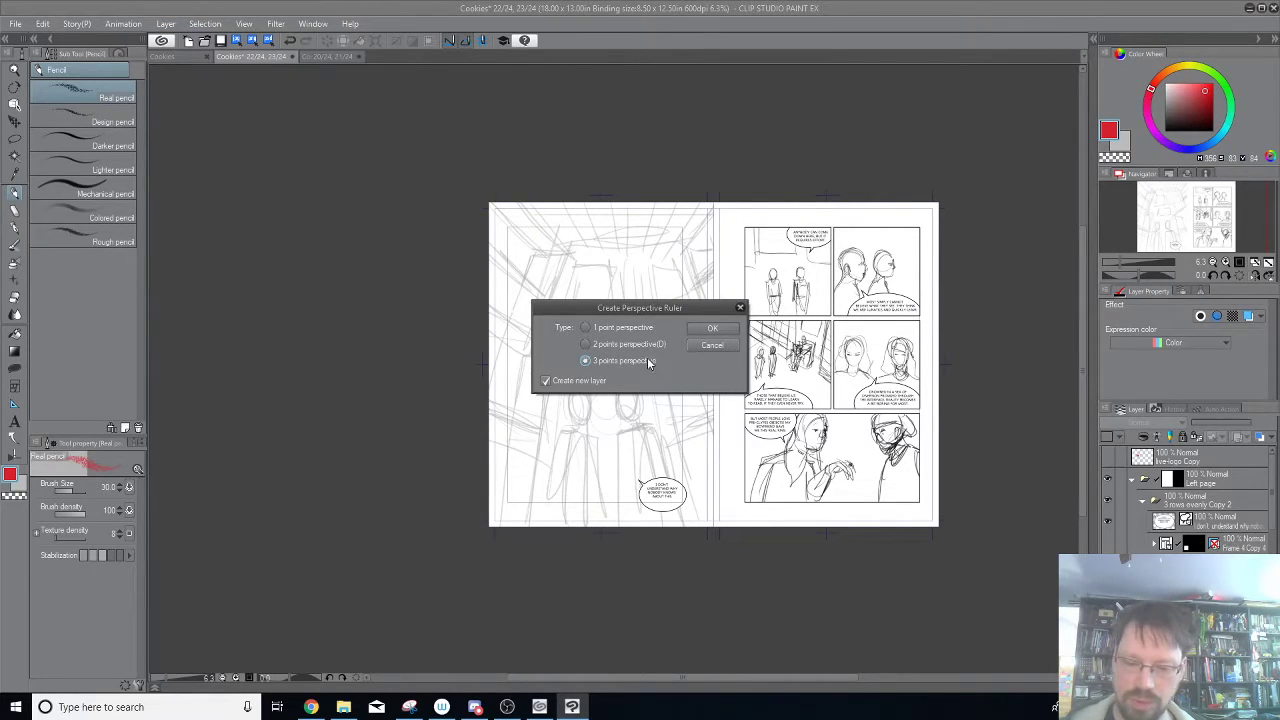
click(712, 329)
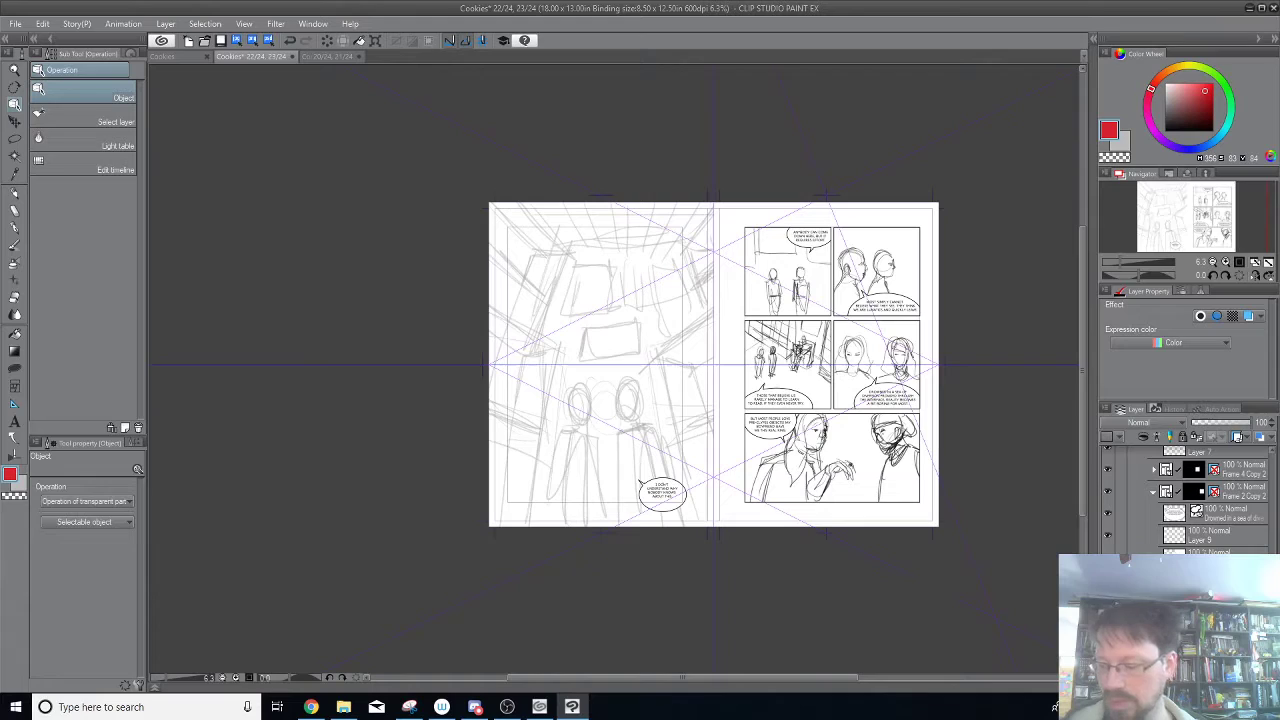
mouse_move(1204, 600)
mouse_down()
mouse_move(1206, 540)
mouse_move(1168, 451)
mouse_move(1218, 466)
mouse_move(1216, 453)
mouse_move(1212, 577)
mouse_up()
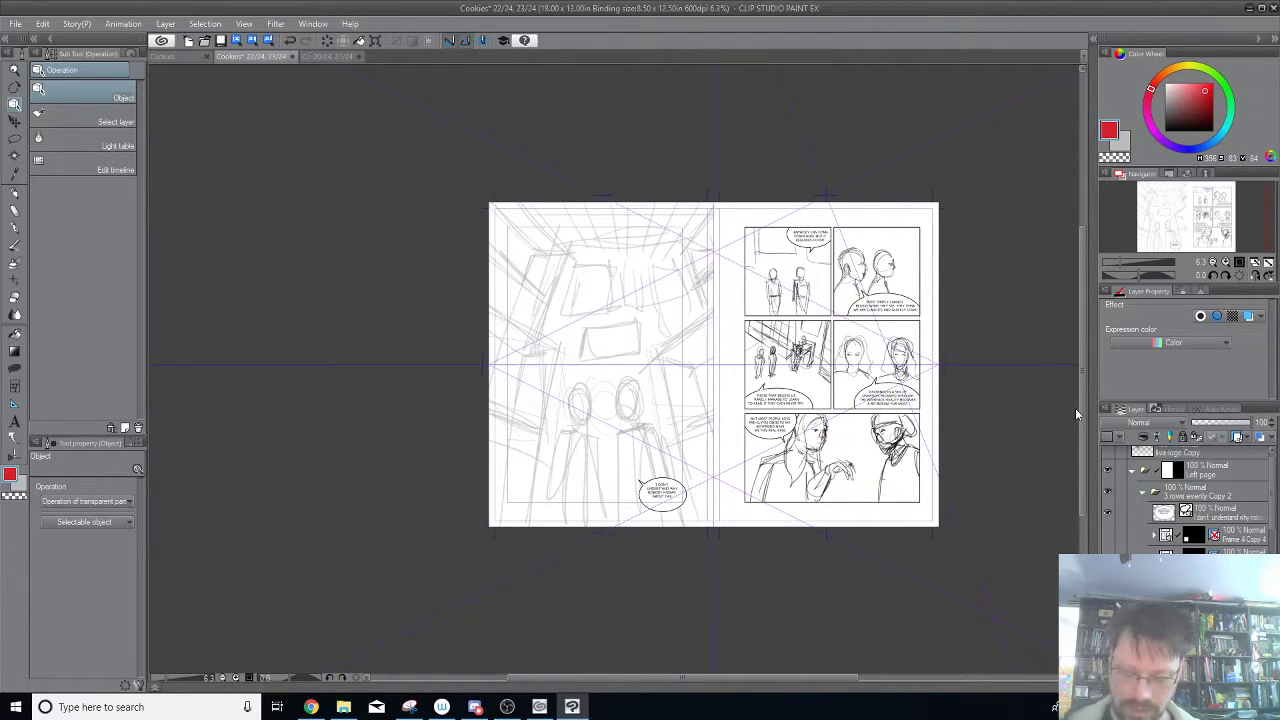
Shift the ruler's upper vanishing point toward the left page and align its two guide lines with the corridor's side walls.
scroll(1076, 413, down, 2)
drag(982, 360, 776, 302)
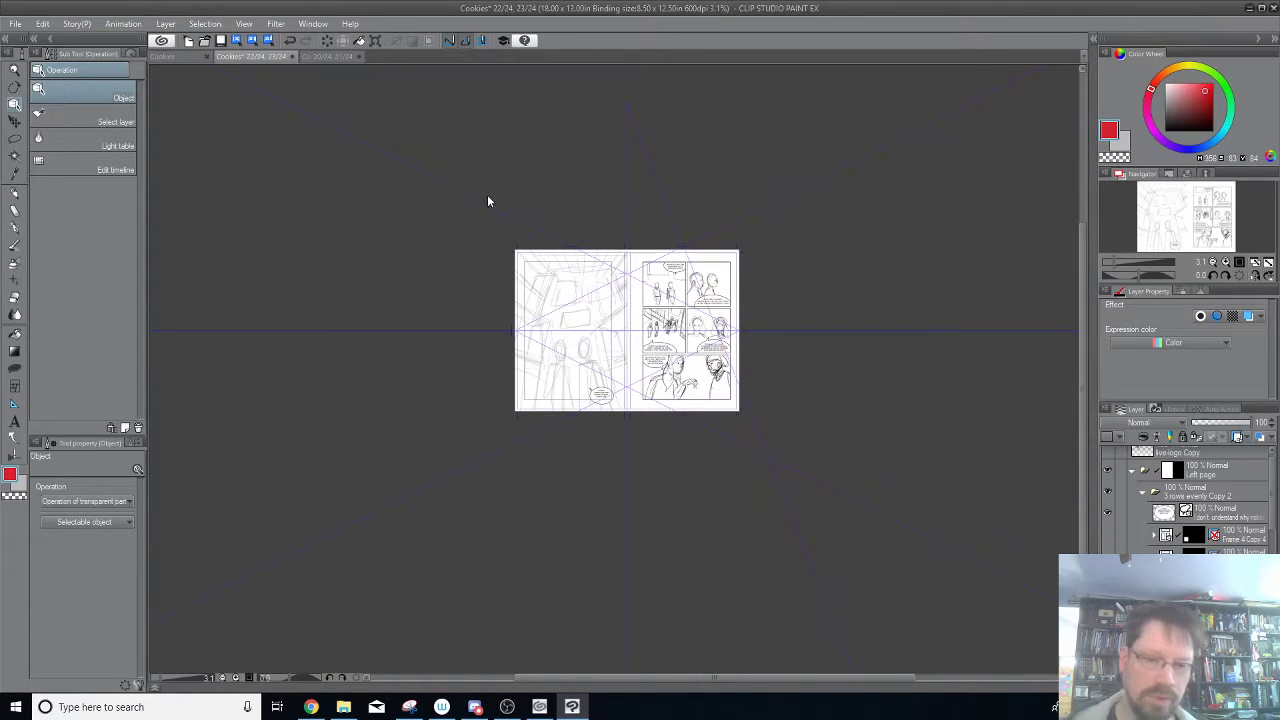
click(634, 124)
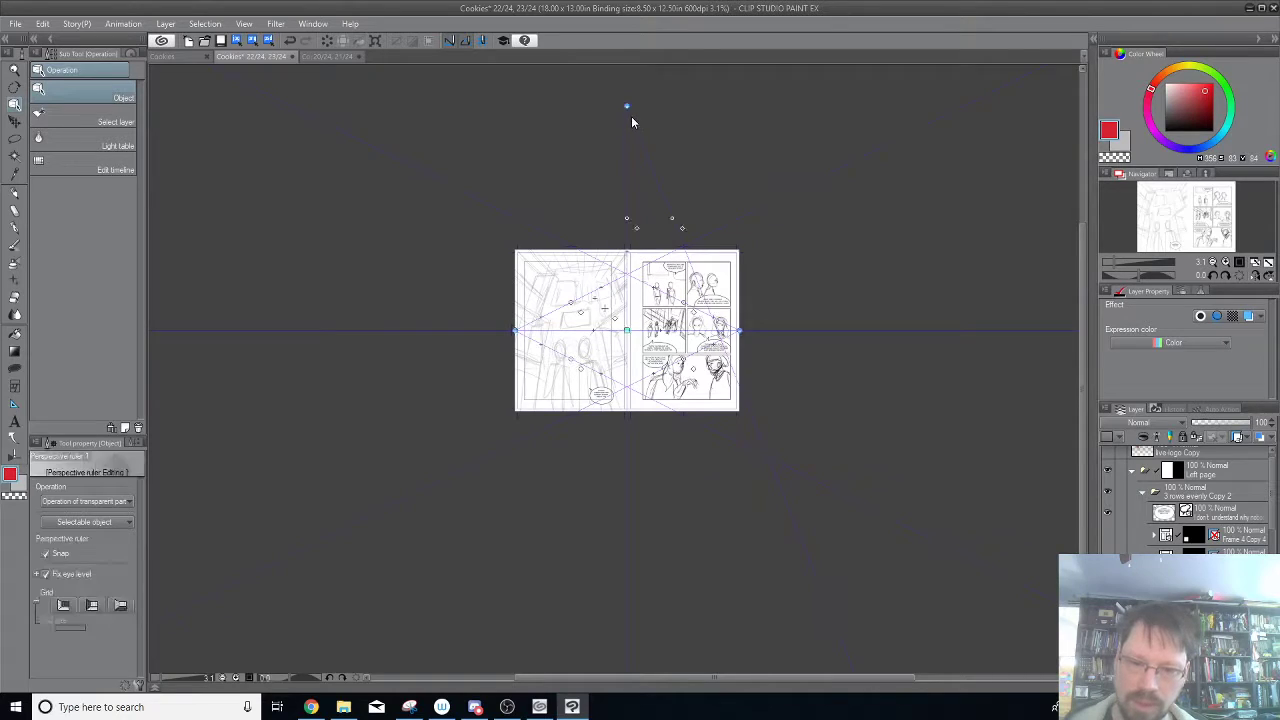
drag(626, 106, 607, 108)
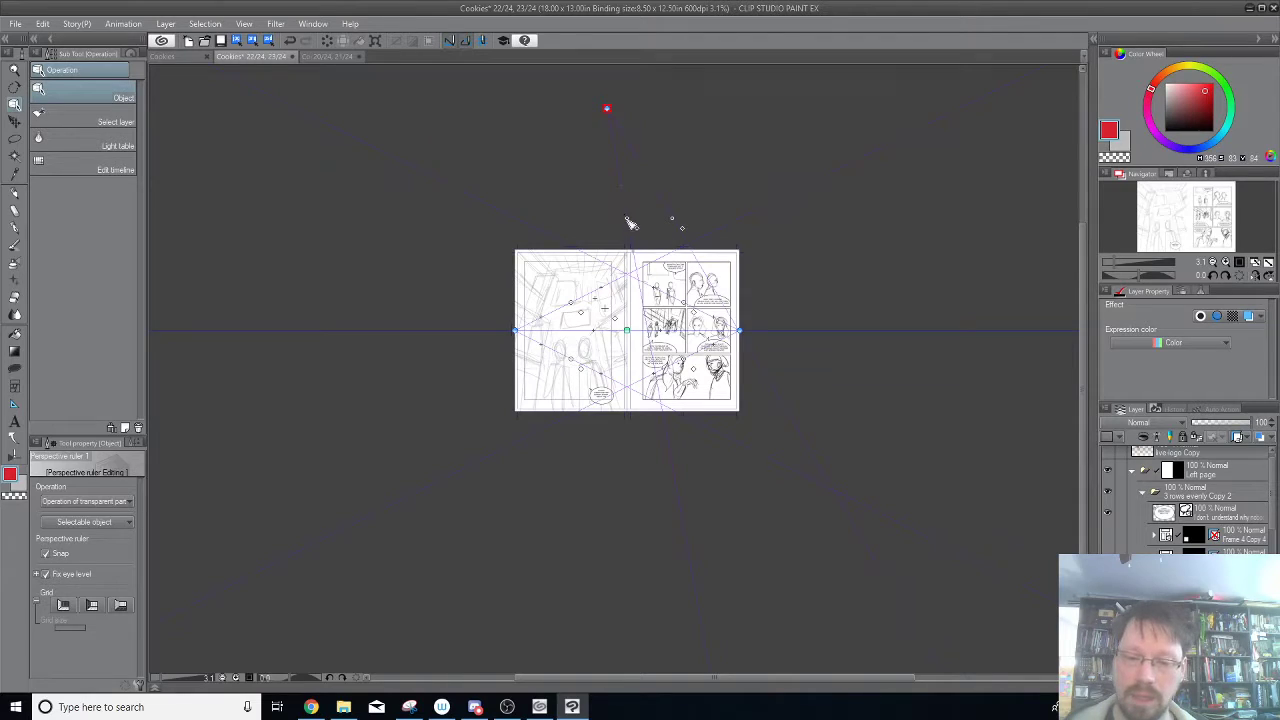
drag(622, 226, 615, 232)
drag(598, 228, 552, 262)
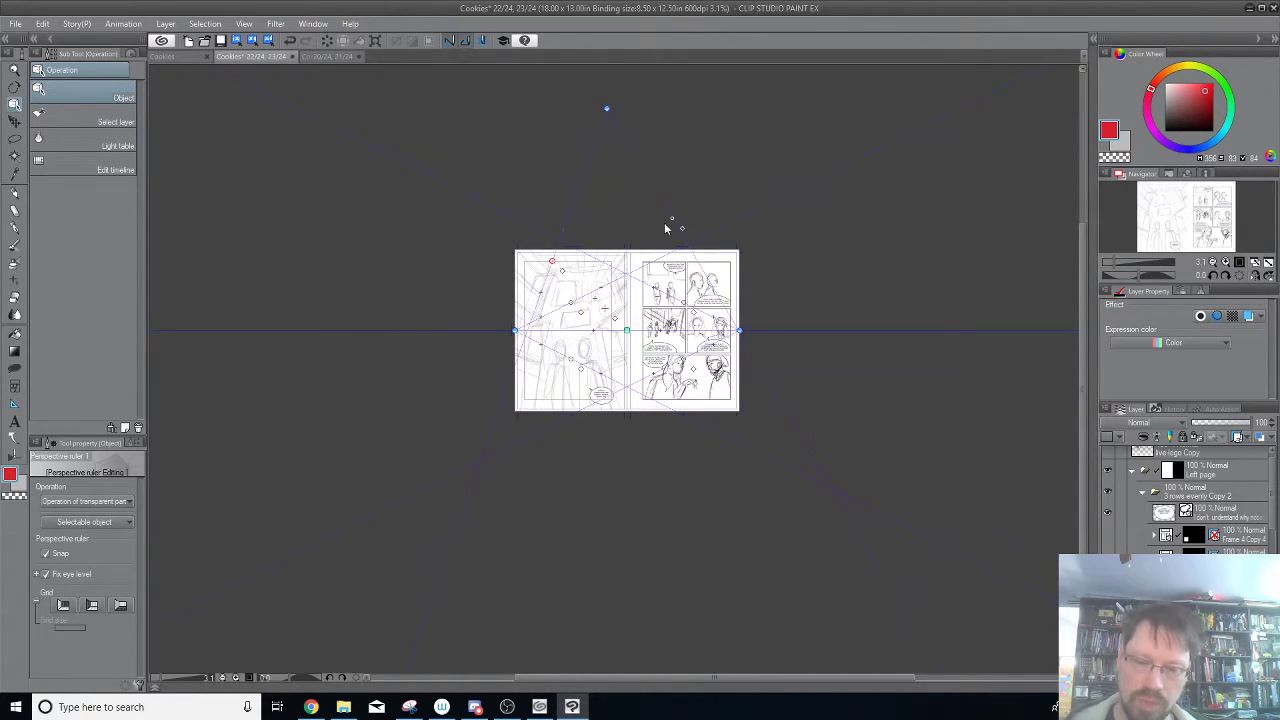
drag(677, 222, 624, 236)
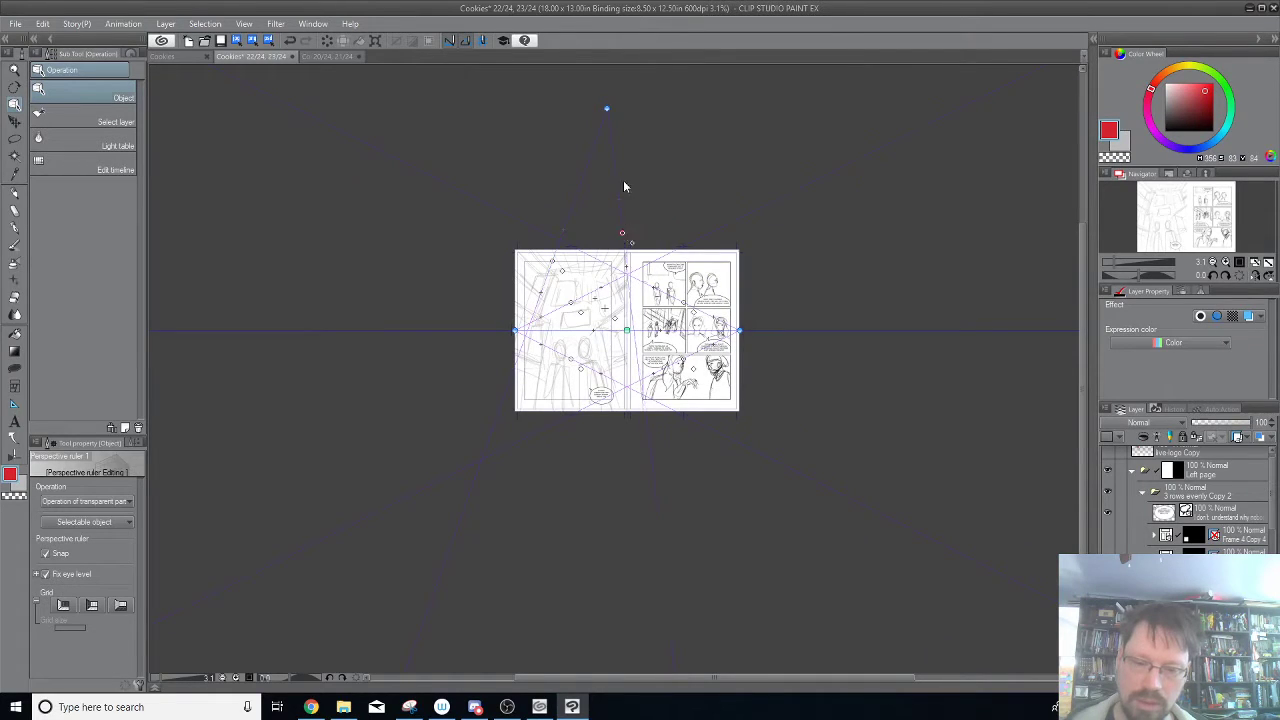
Reposition the upper vanishing point above the left page, closer to its top edge, and refit both vertical guides to the walls.
mouse_move(608, 110)
mouse_down()
mouse_move(594, 134)
mouse_move(580, 100)
mouse_move(594, 57)
mouse_move(600, 131)
mouse_move(591, 111)
mouse_up()
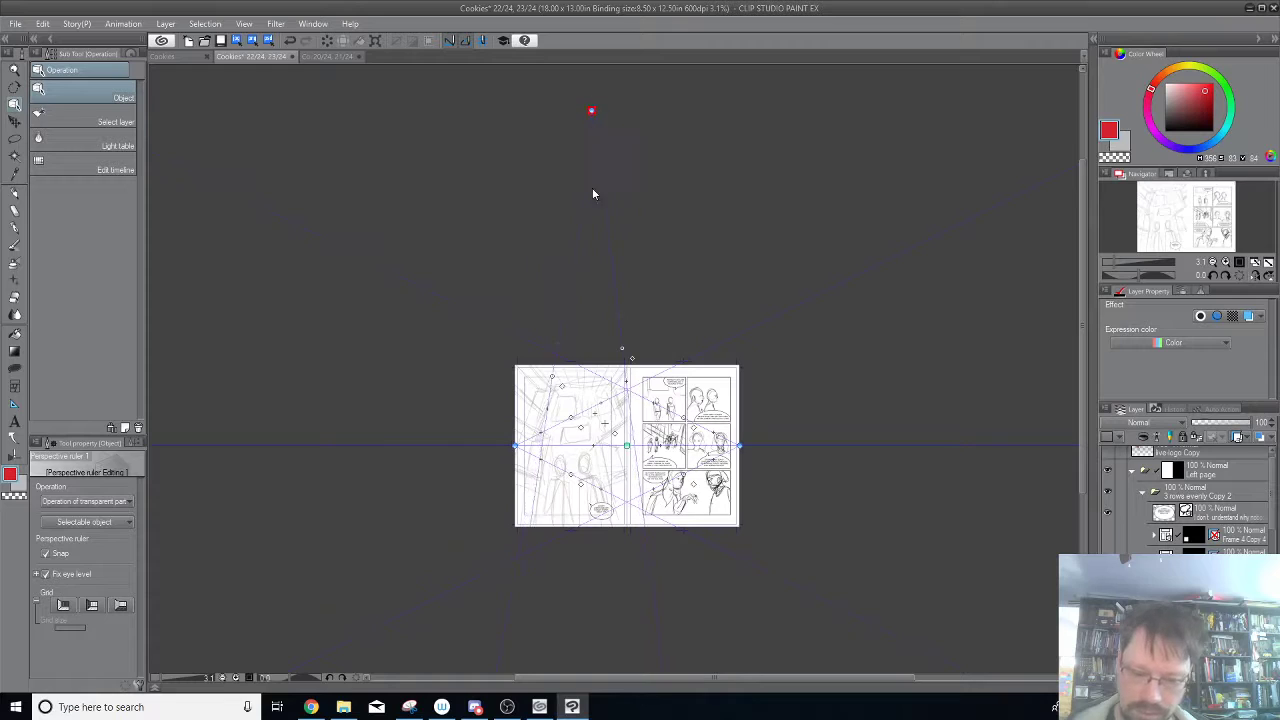
drag(622, 350, 610, 354)
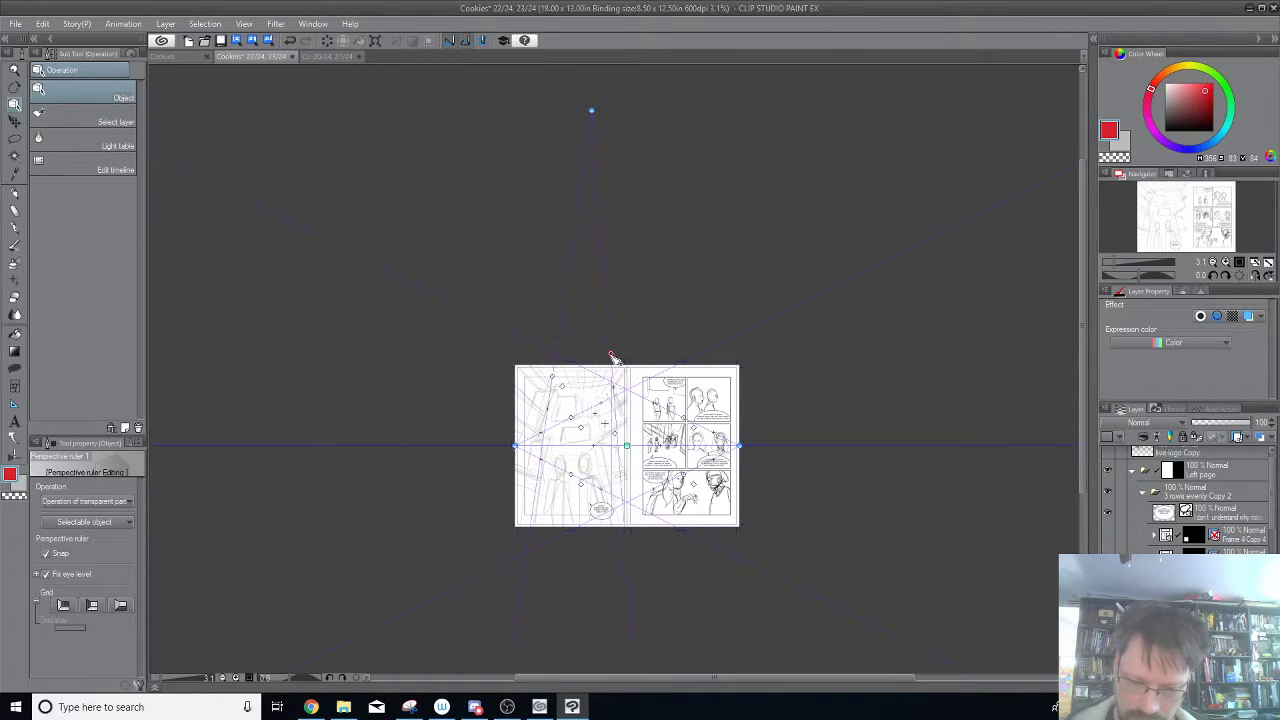
drag(594, 114, 575, 110)
drag(553, 378, 548, 379)
drag(575, 110, 578, 220)
drag(611, 354, 611, 358)
drag(582, 224, 587, 239)
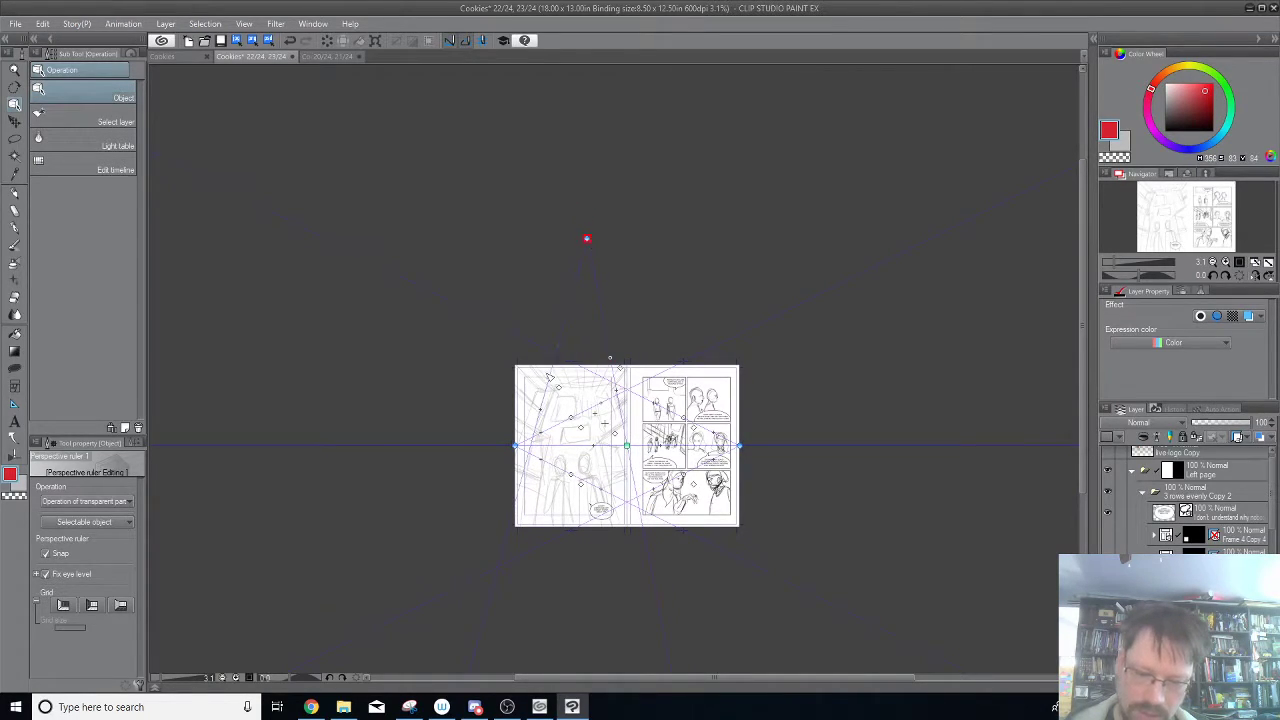
drag(548, 378, 551, 378)
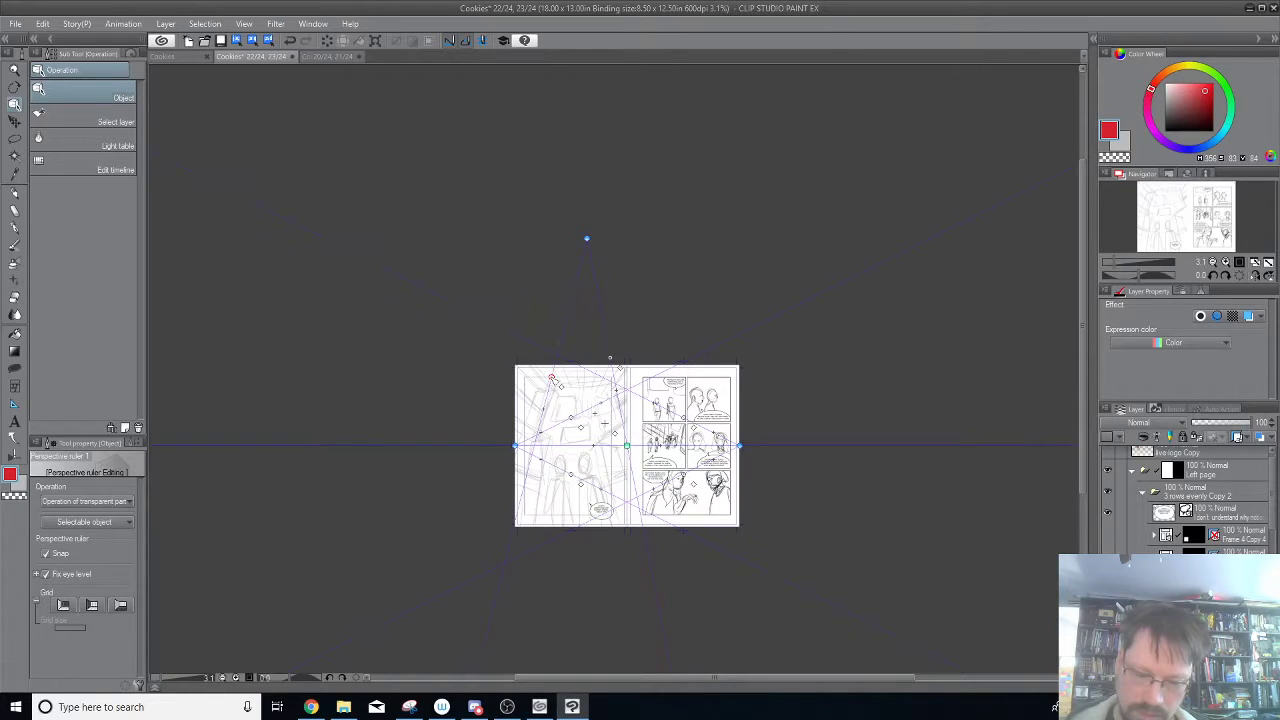
Try a higher upper vanishing point with lowered guide handles, and settle it just above the left page.
drag(587, 239, 614, 141)
drag(551, 379, 554, 391)
drag(614, 362, 614, 382)
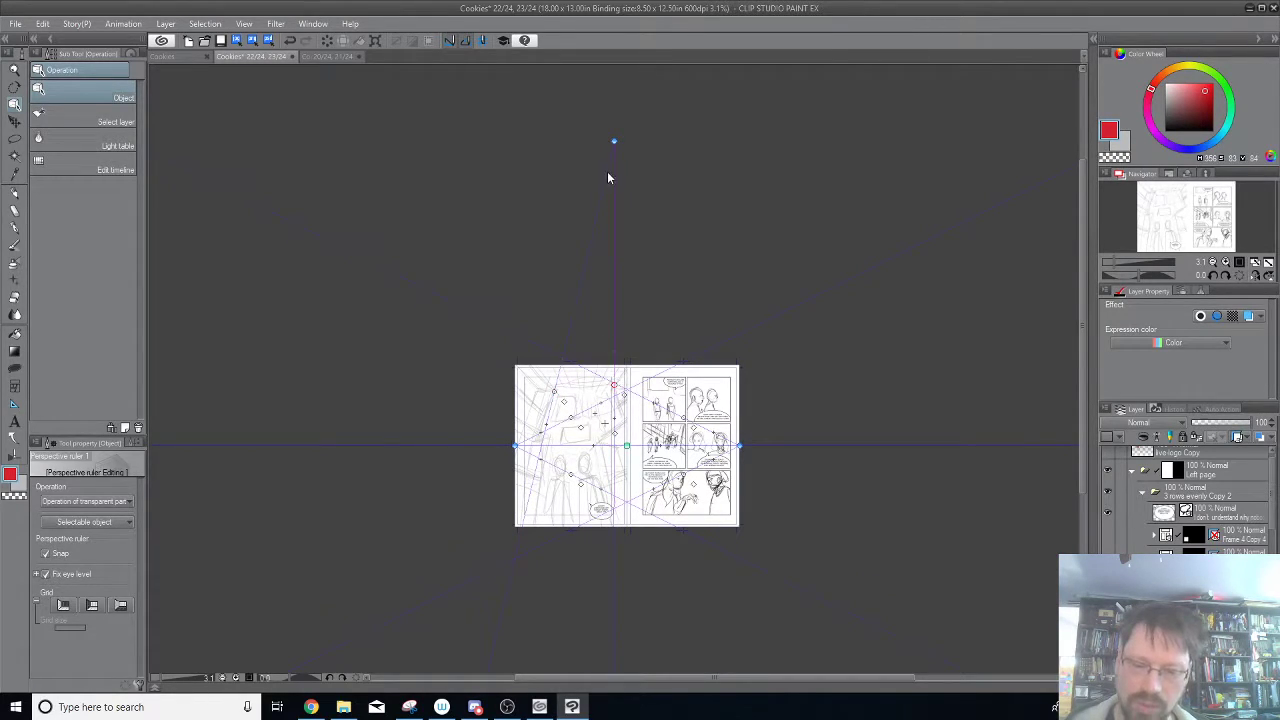
drag(618, 145, 593, 300)
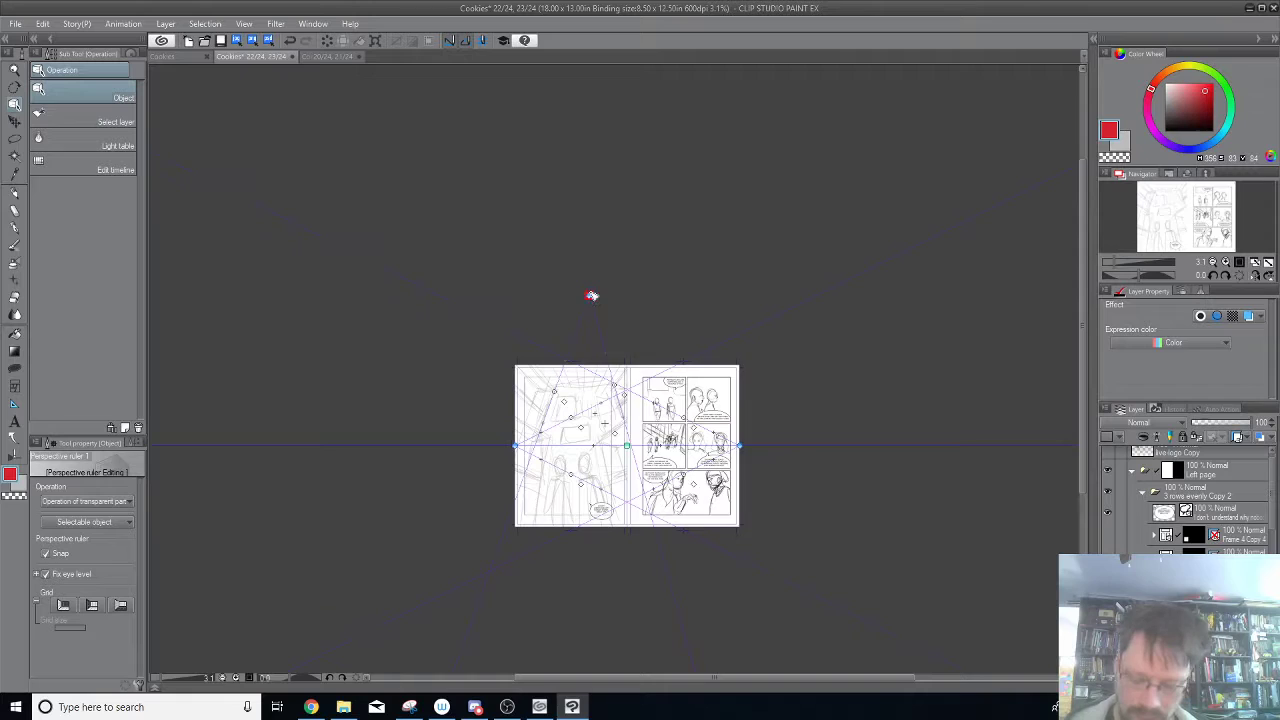
scroll(592, 296, up, 1)
drag(768, 323, 729, 187)
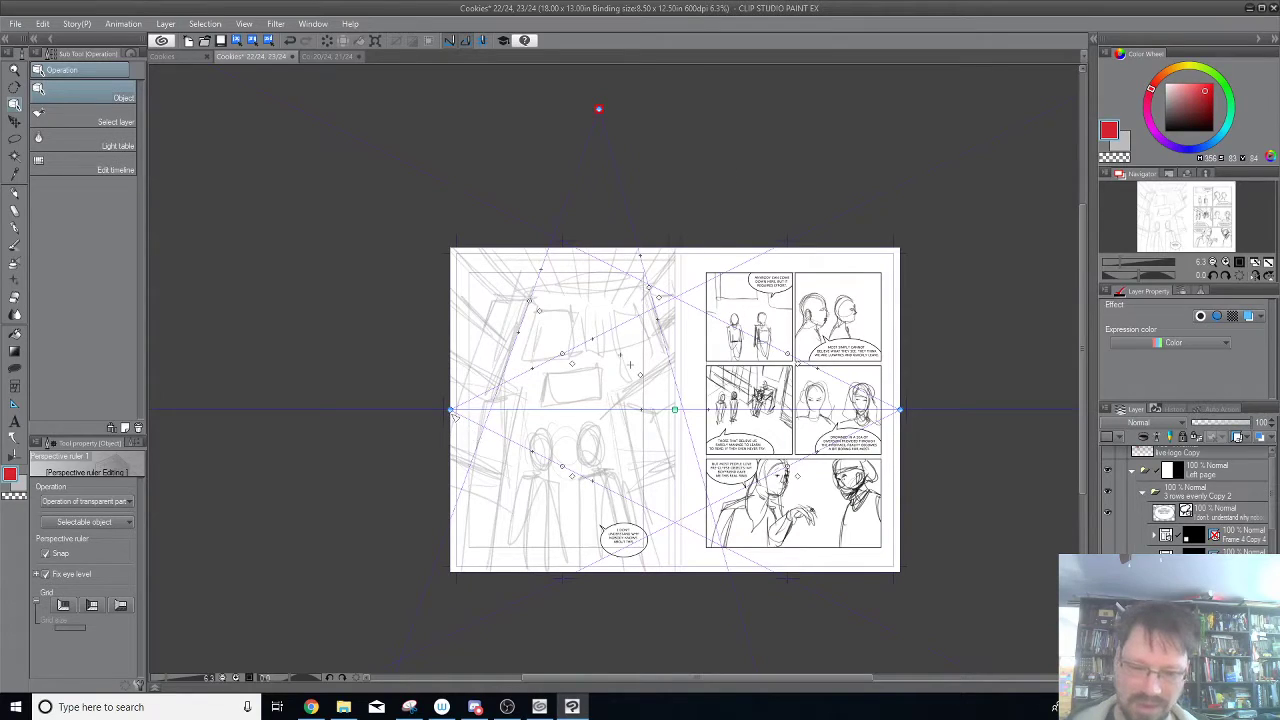
Spread the two horizontal vanishing points farther apart and slide the eye level's centre over to the left page.
drag(451, 409, 305, 410)
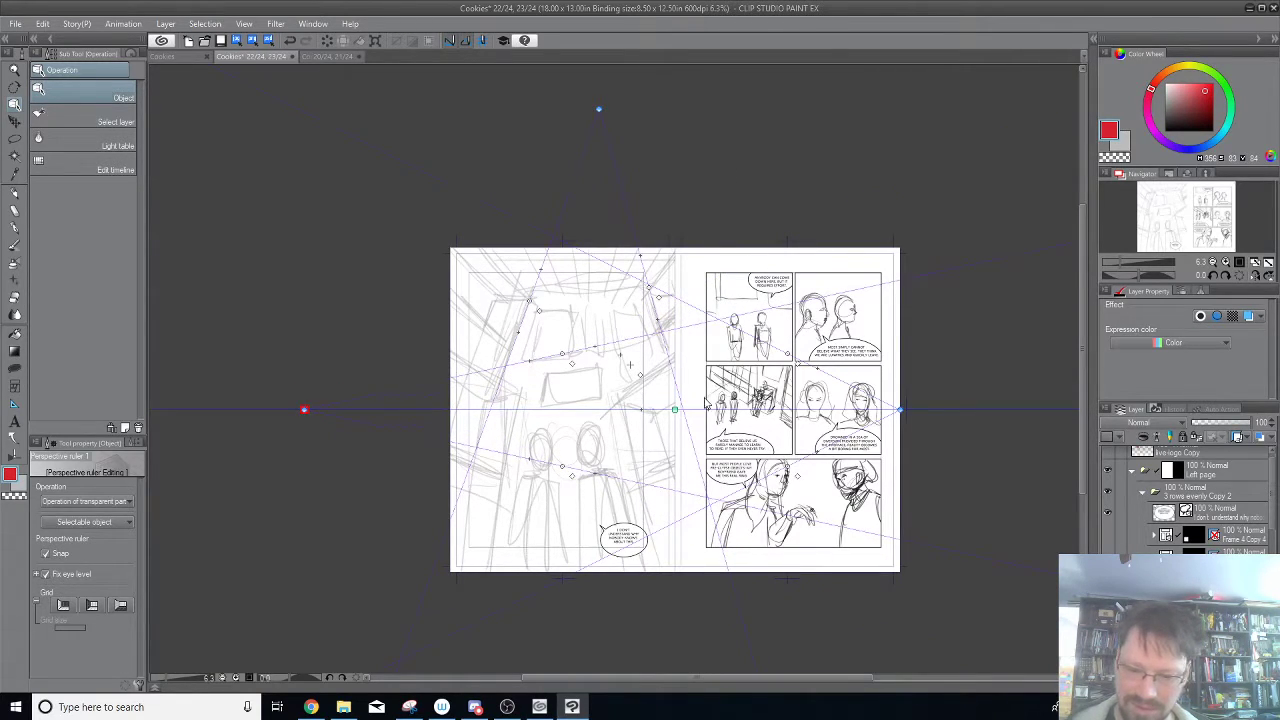
drag(900, 410, 977, 406)
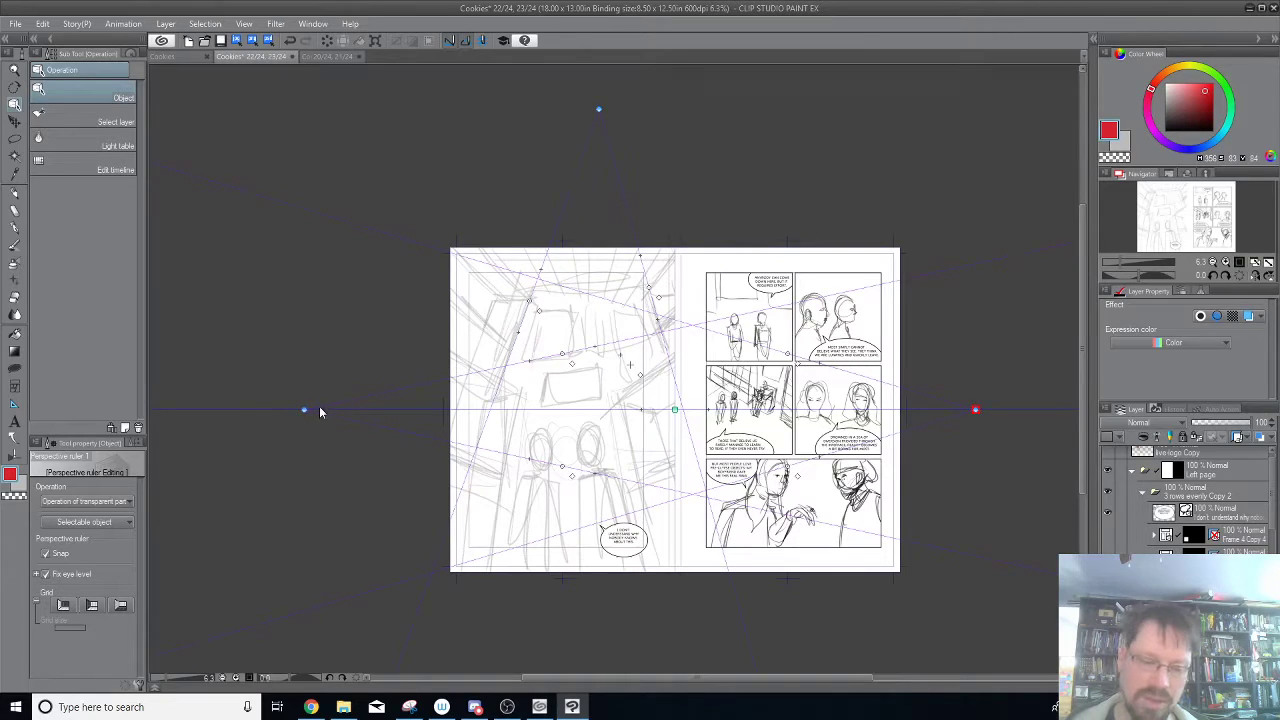
drag(675, 410, 585, 407)
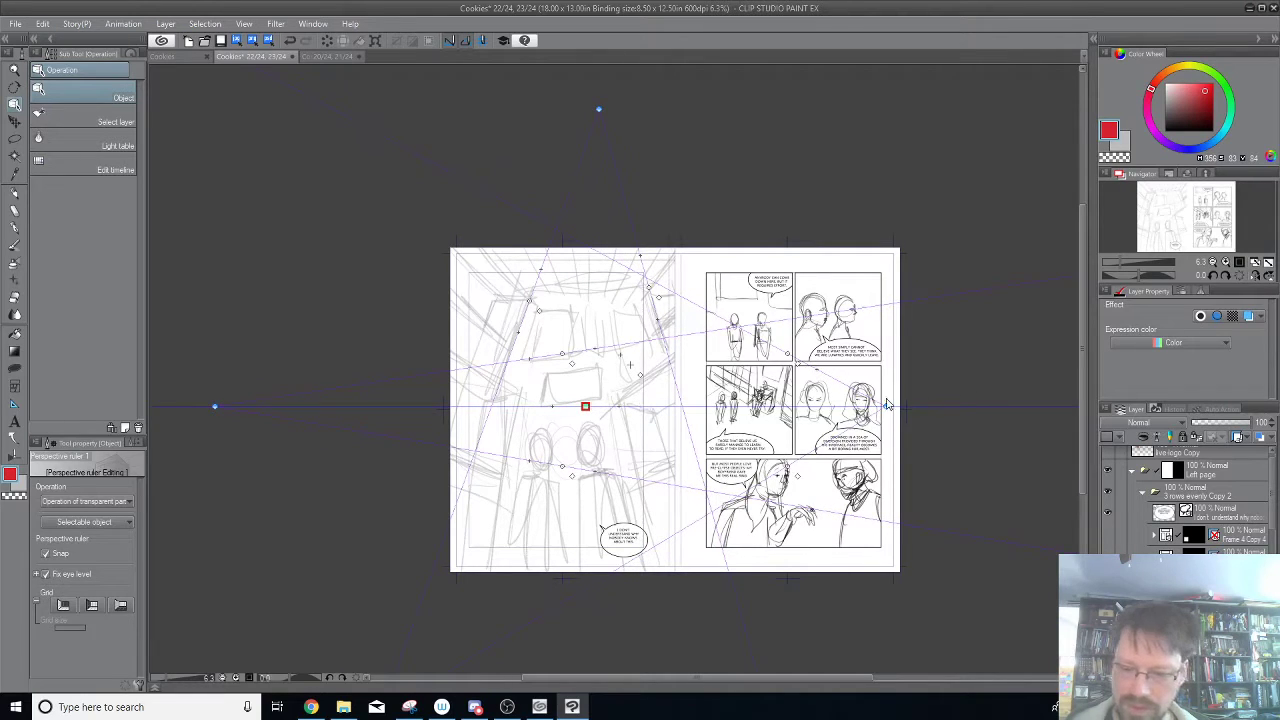
click(886, 406)
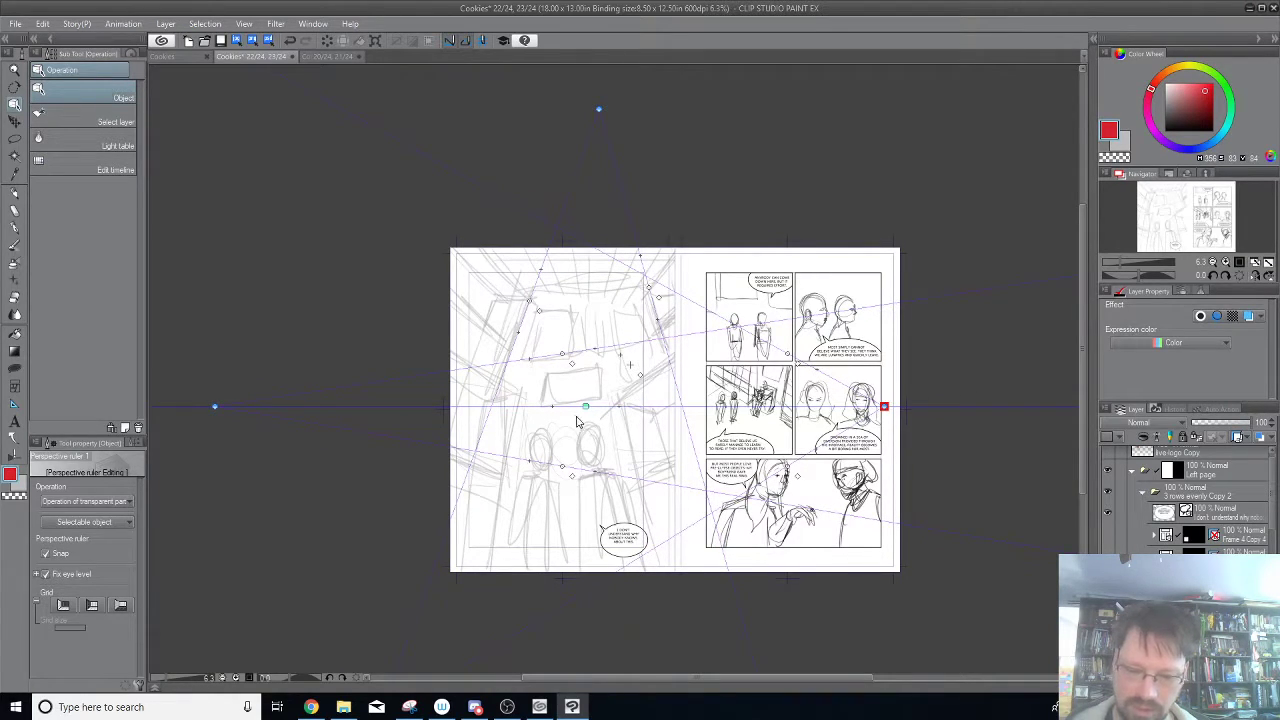
Raise the eye level to the upper part of the left page and fit the left vanishing point's guides to the left wall.
drag(586, 406, 577, 237)
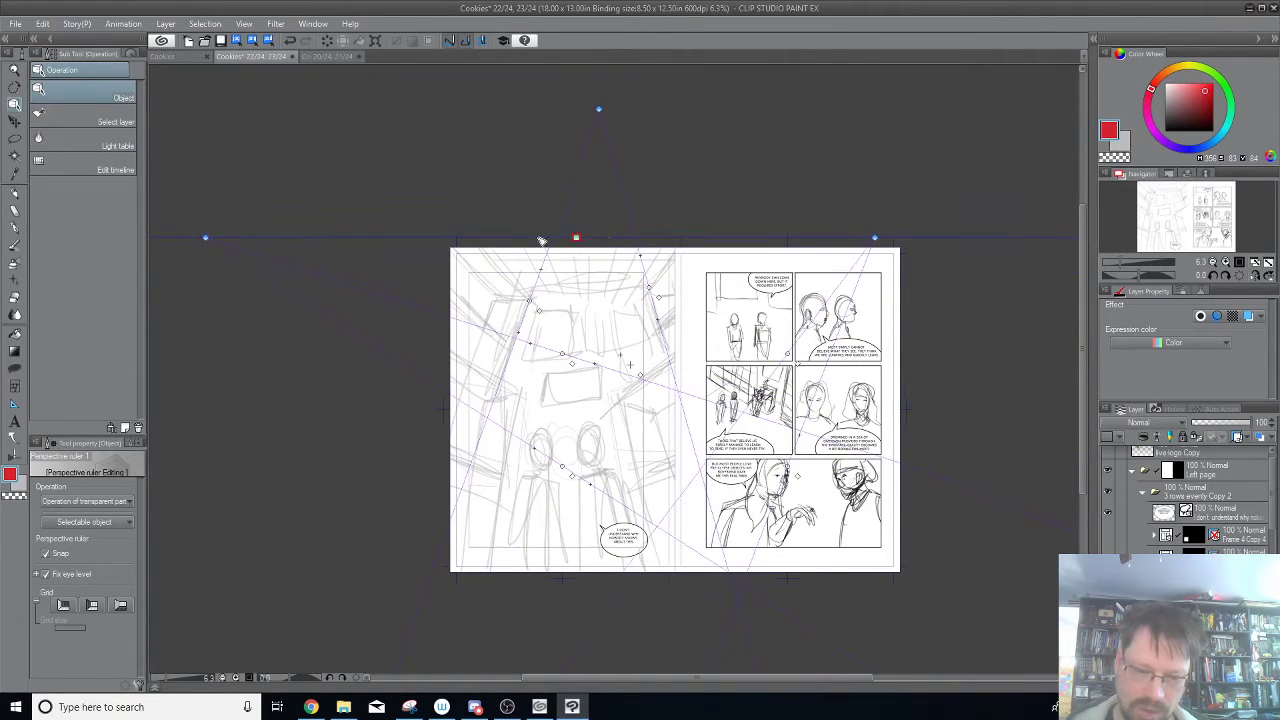
drag(203, 241, 155, 237)
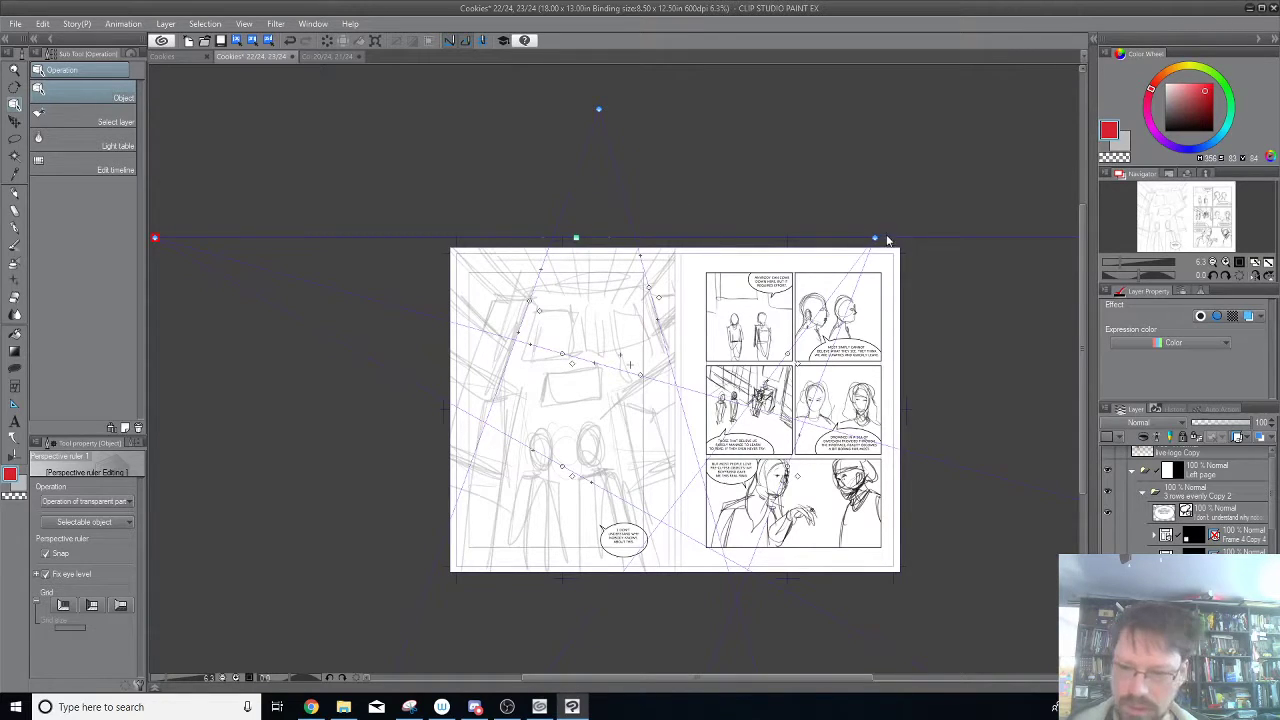
drag(564, 356, 502, 476)
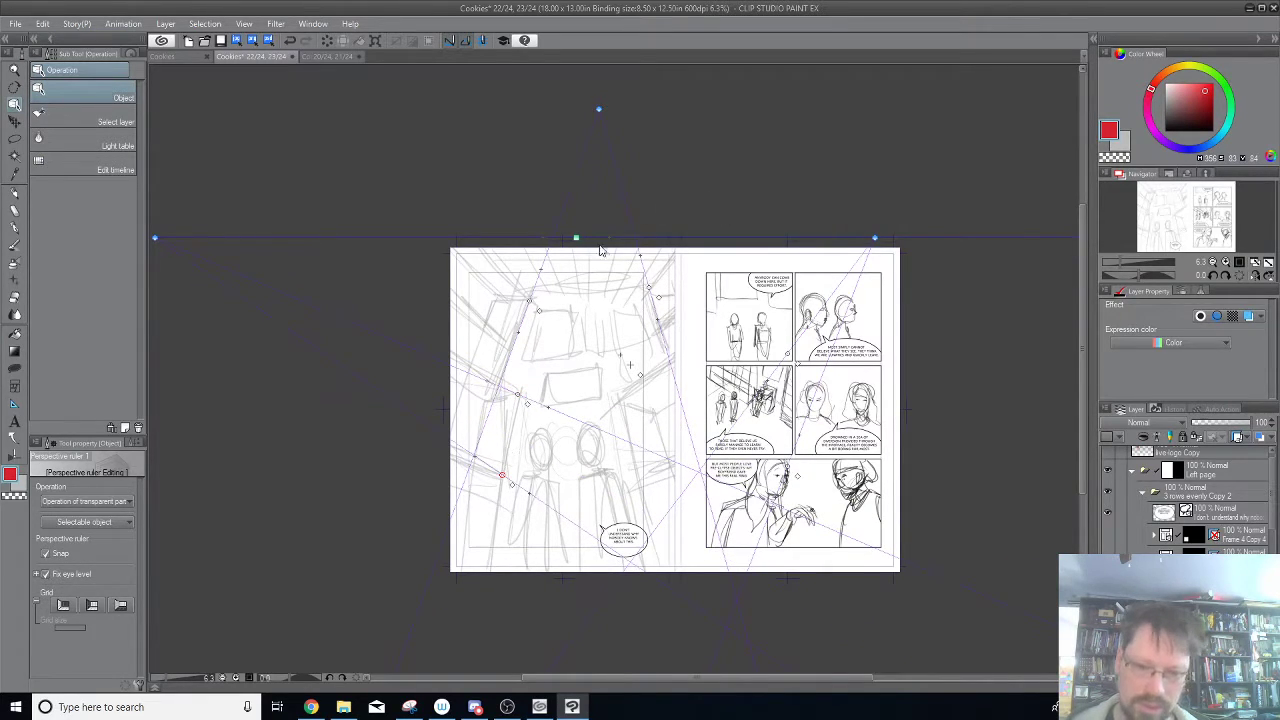
drag(577, 238, 552, 281)
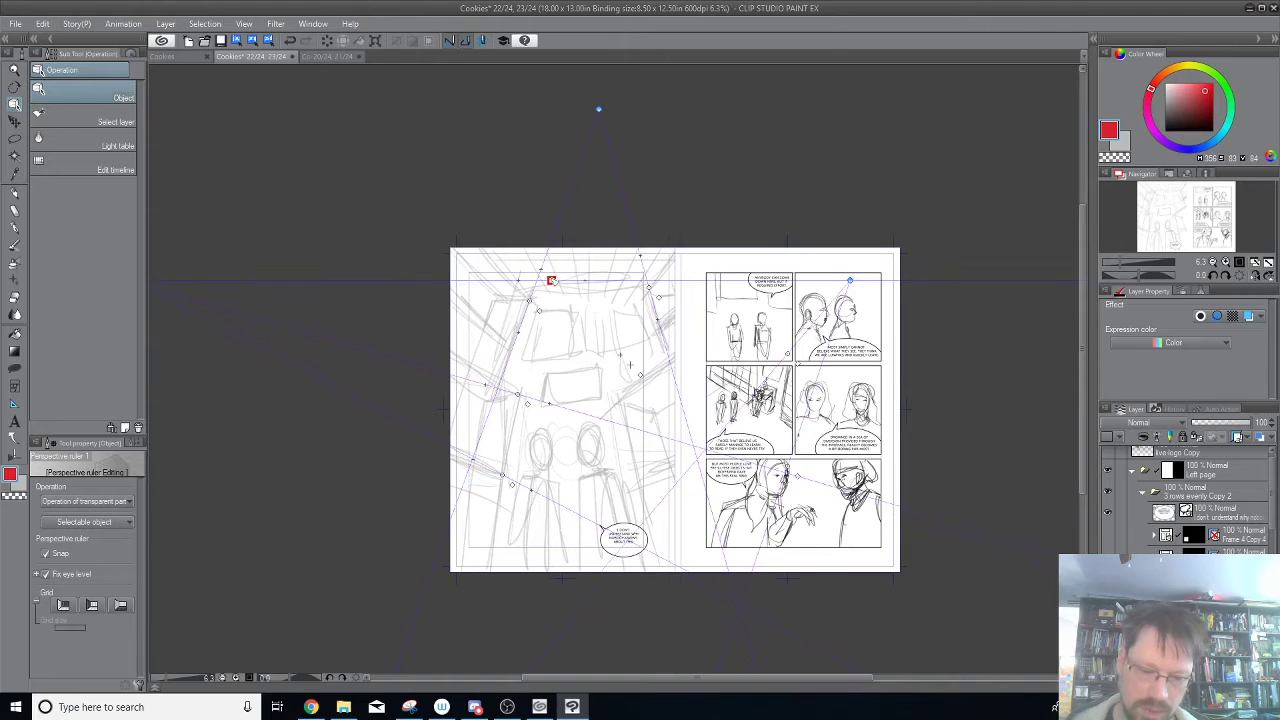
drag(686, 265, 772, 244)
drag(588, 455, 588, 460)
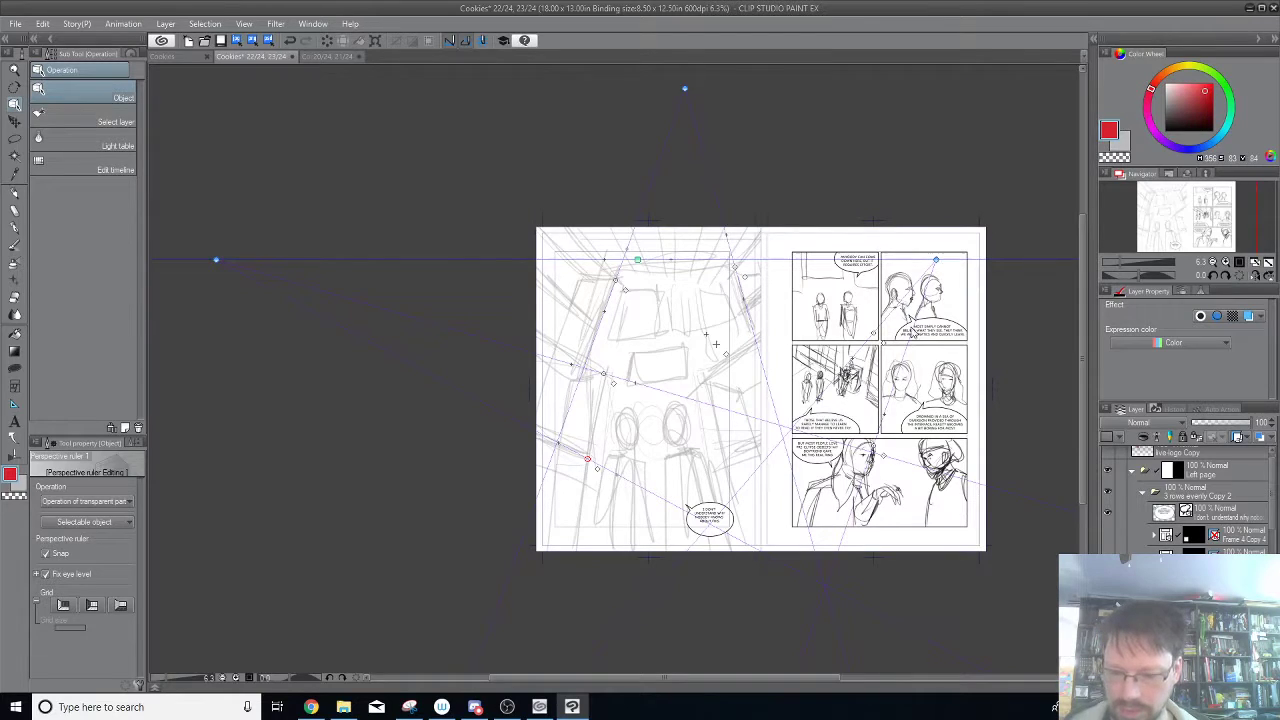
Align the right vanishing point's two guides with the right wall's receding lines and move that vanishing point outward to the spread's outer edge.
drag(587, 458, 730, 462)
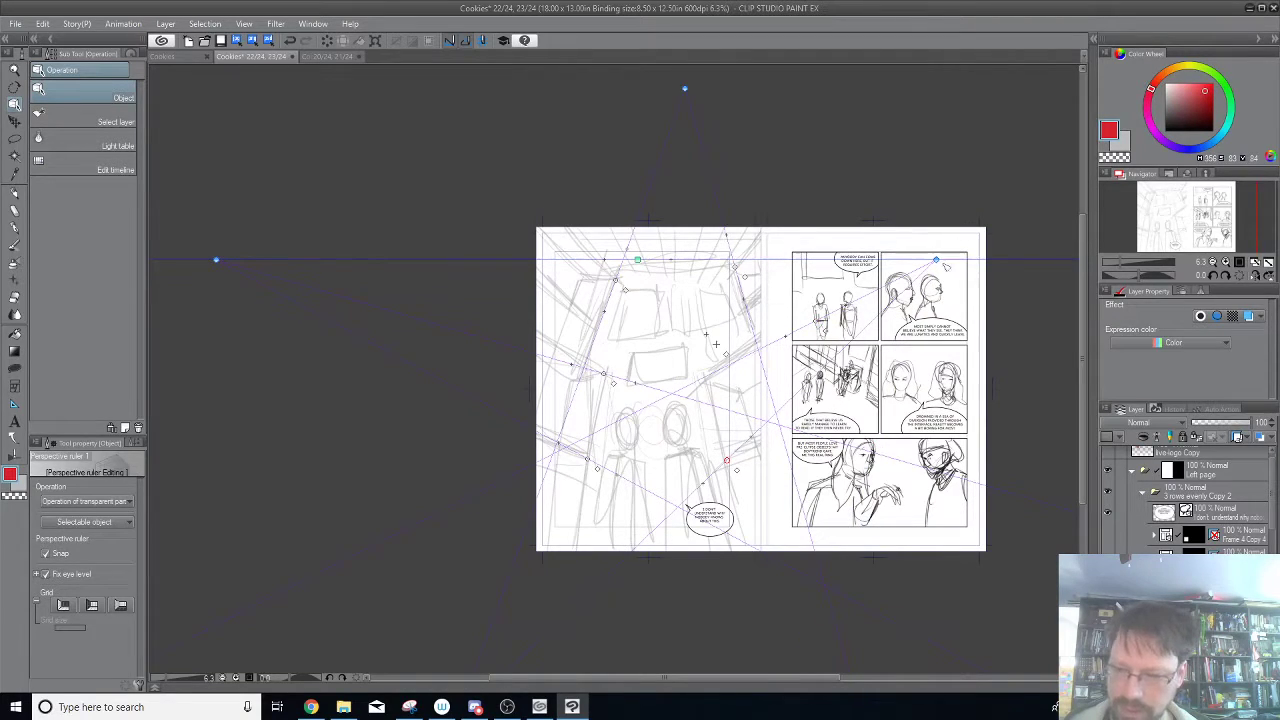
drag(935, 261, 984, 261)
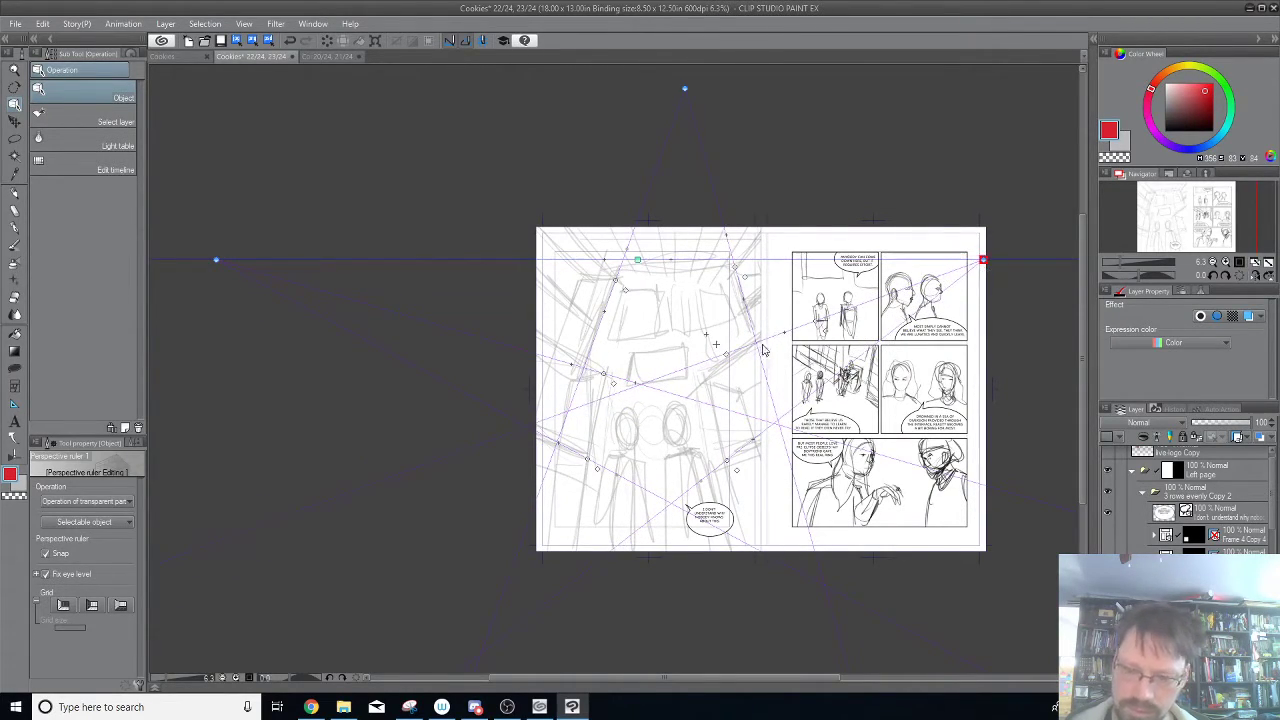
drag(816, 321, 705, 379)
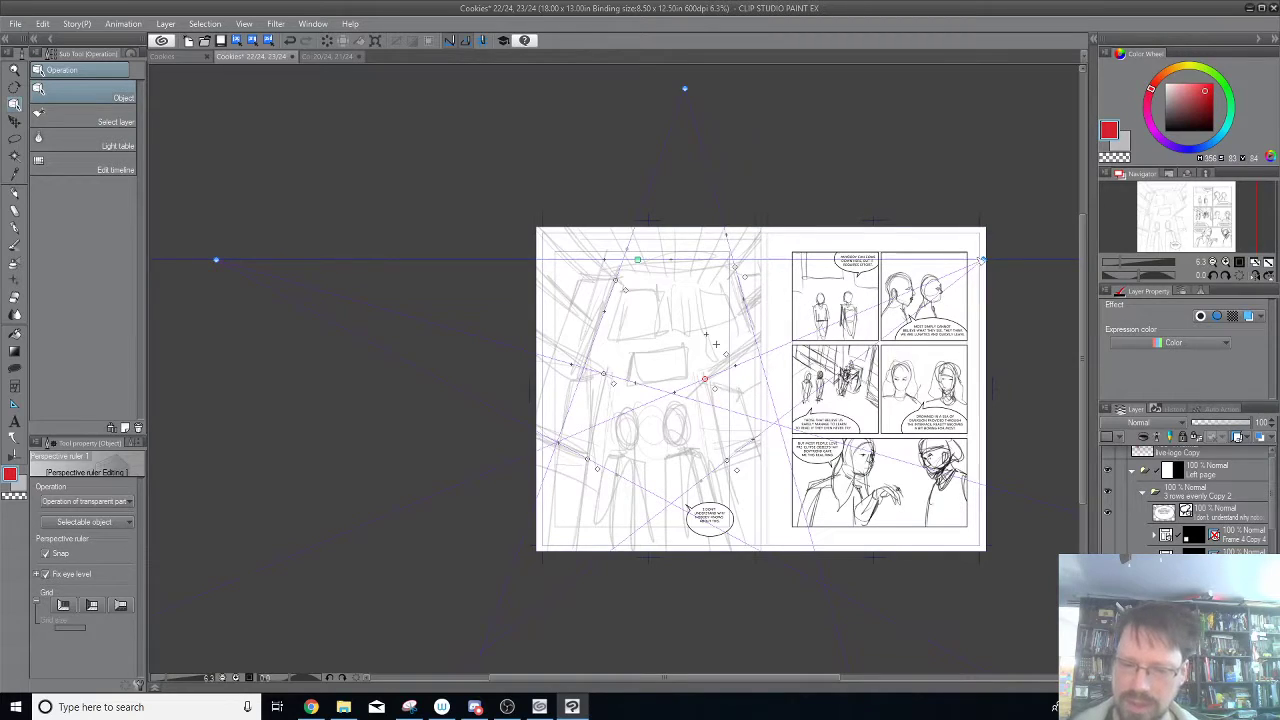
mouse_move(984, 260)
mouse_down()
mouse_move(889, 262)
mouse_move(1065, 258)
mouse_move(982, 265)
mouse_up()
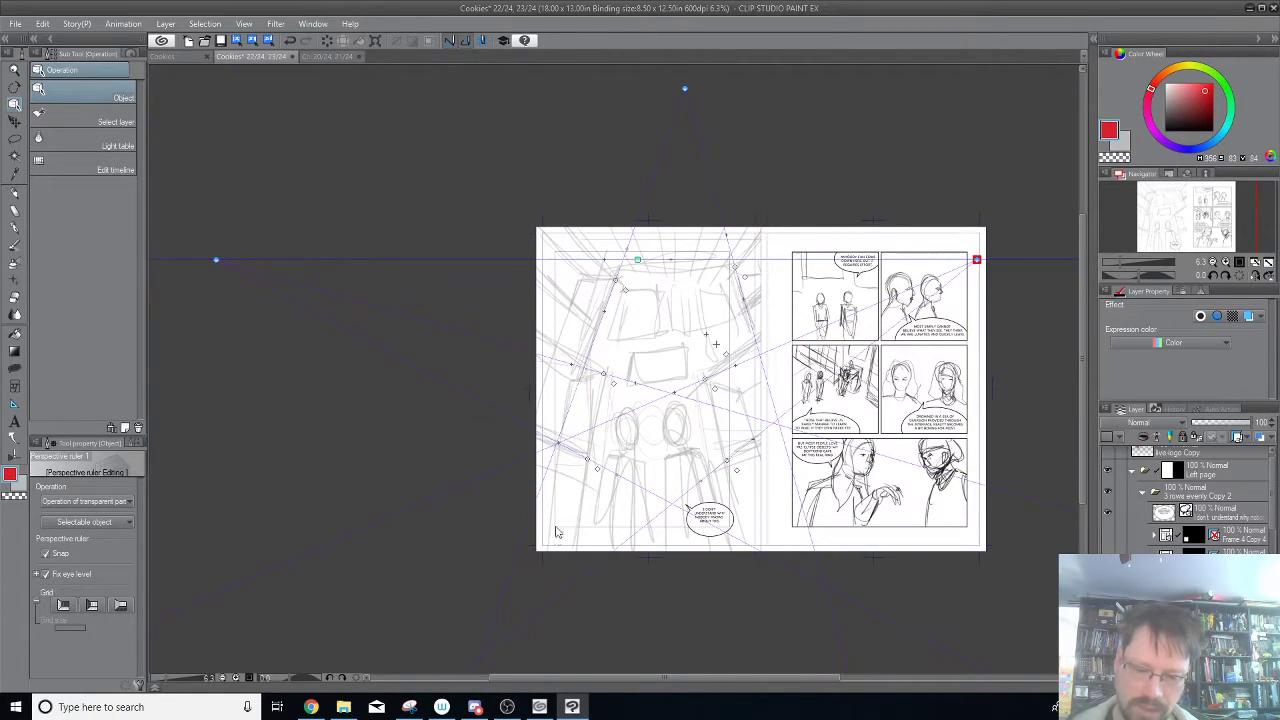
Move the left vanishing point's two guide handles up to the top of the left wall and lower the eye level slightly.
drag(604, 374, 619, 277)
drag(594, 465, 623, 327)
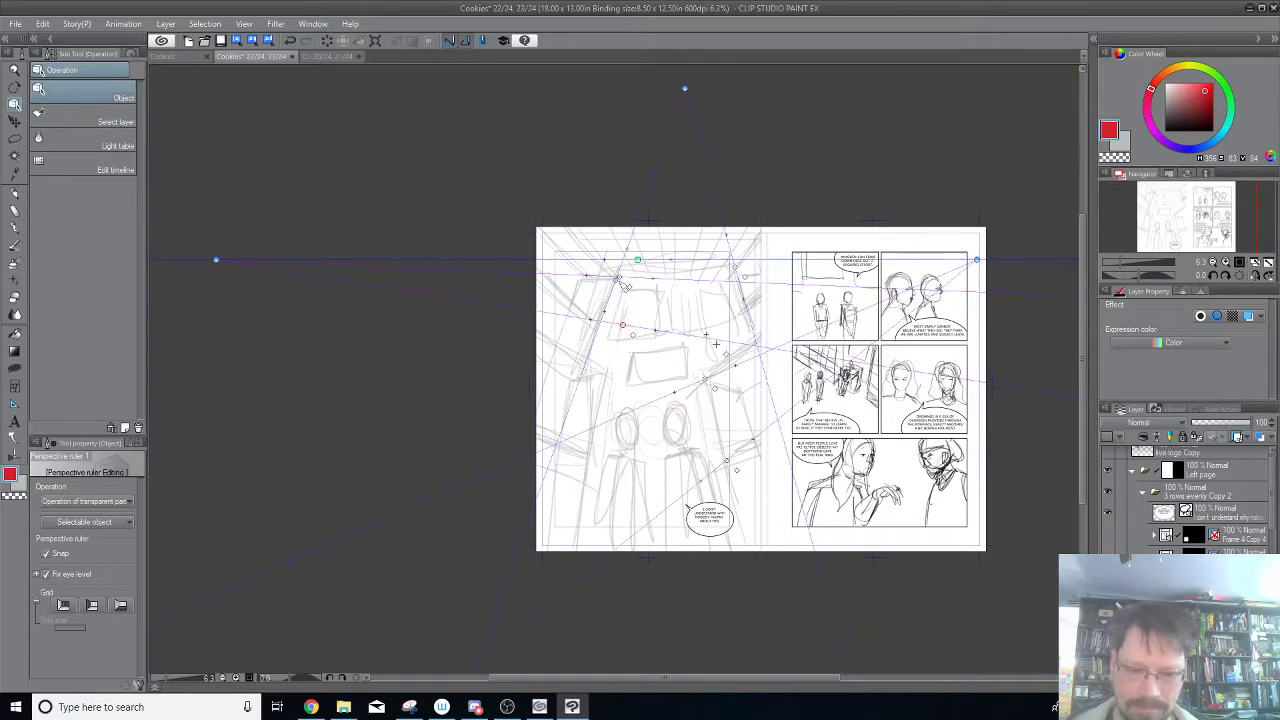
drag(622, 325, 617, 329)
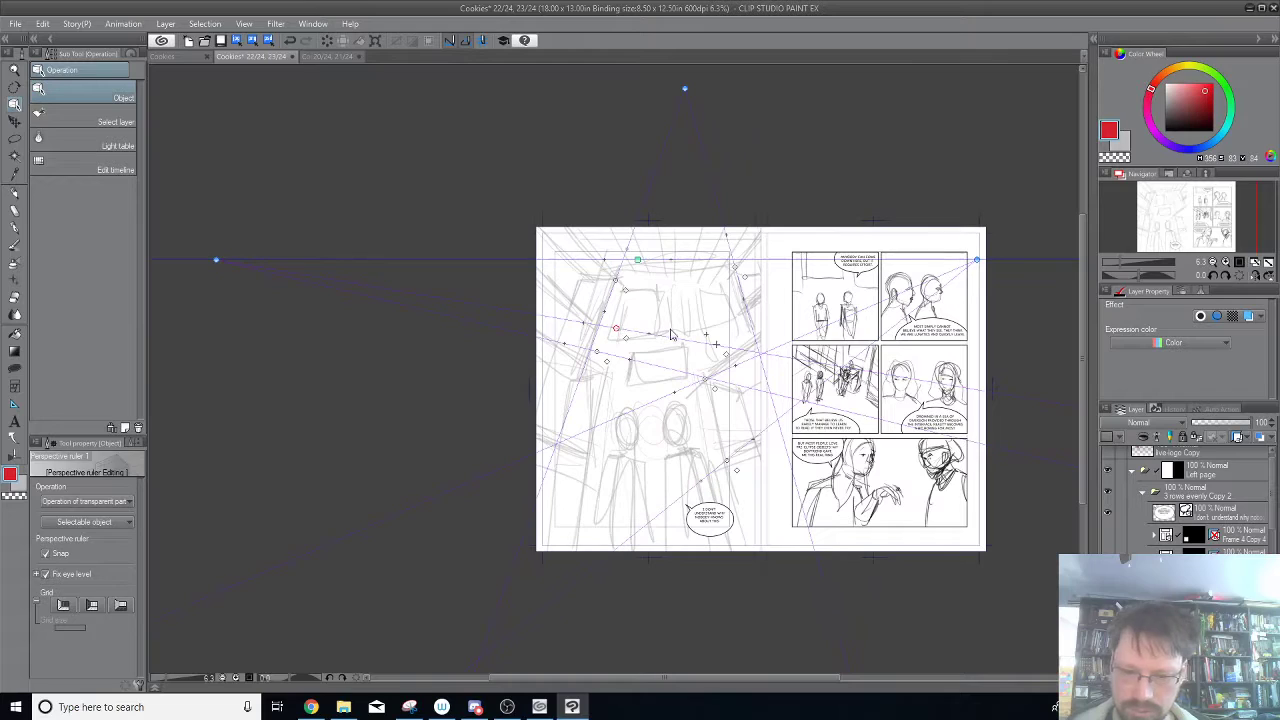
mouse_move(637, 260)
mouse_down()
mouse_move(637, 233)
mouse_move(634, 289)
mouse_move(639, 280)
mouse_up()
drag(617, 331, 615, 278)
drag(597, 351, 596, 330)
Raise the eye level above the page near the upper vanishing point and move the right guide handles to the upper right wall.
drag(641, 280, 684, 112)
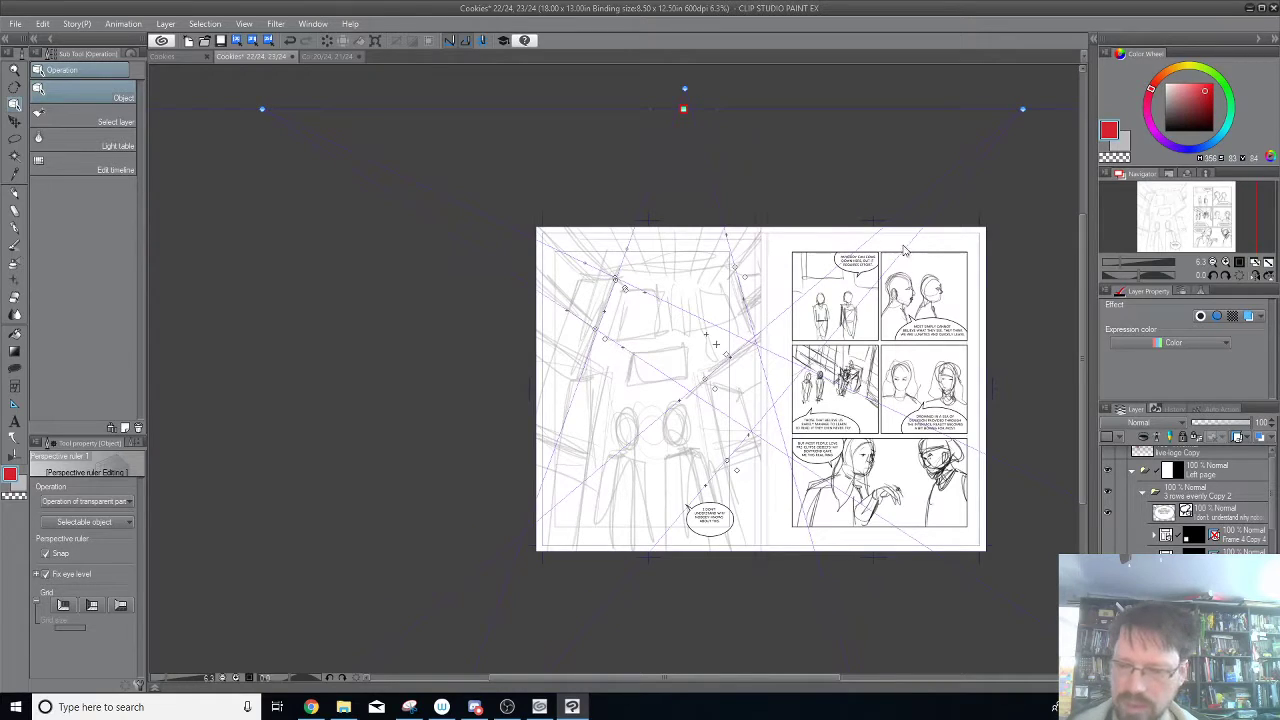
drag(705, 379, 727, 279)
drag(726, 463, 742, 310)
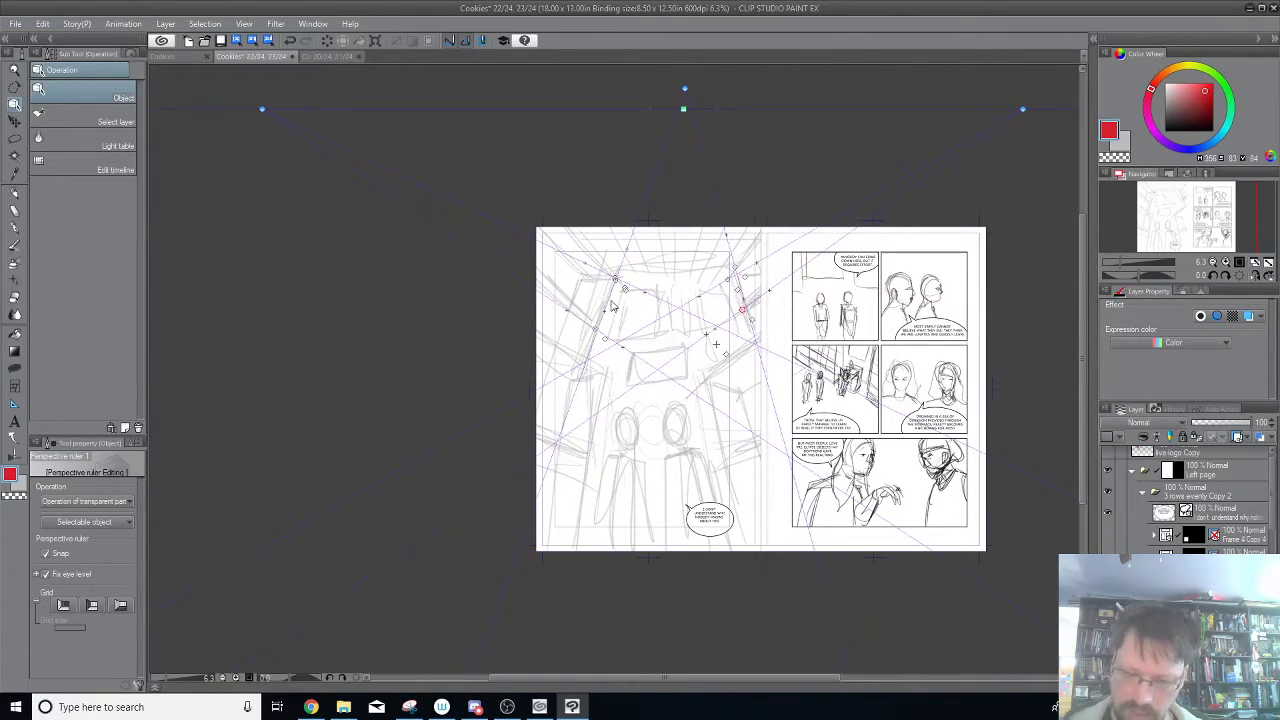
Try to realign the left vanishing point's two guides with the lower receding lines of the corridor's left wall.
drag(600, 333, 588, 454)
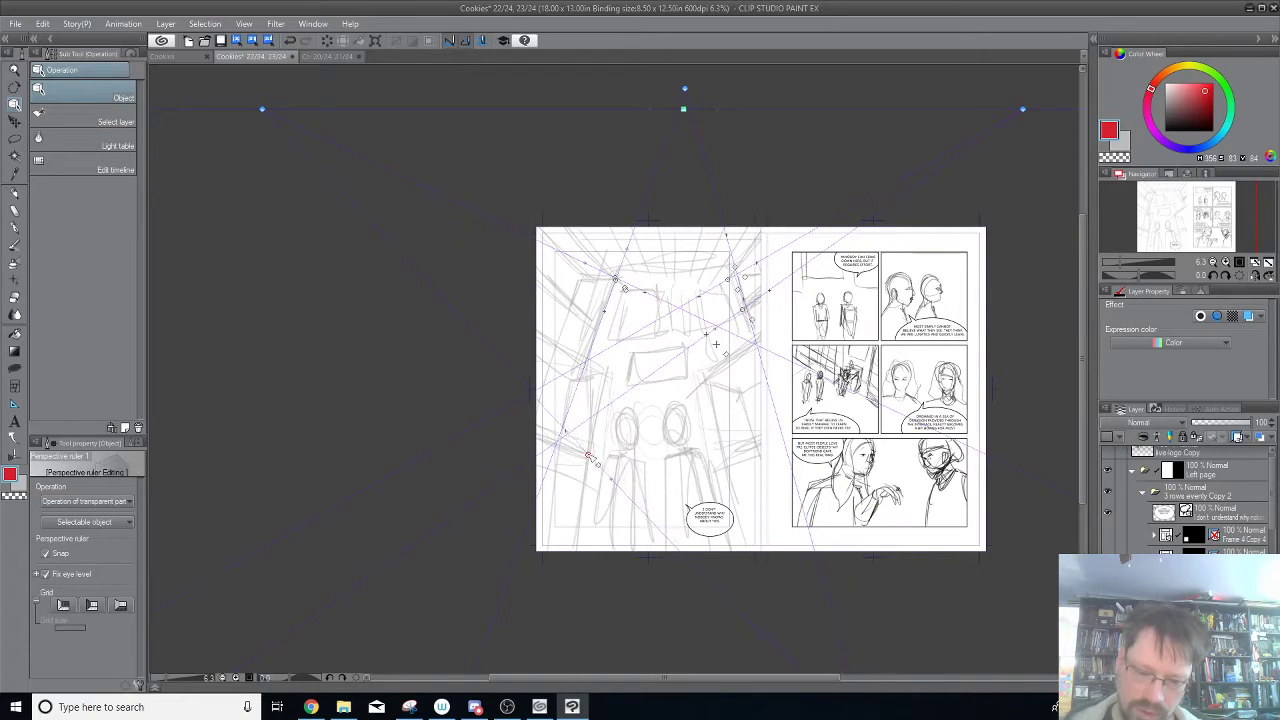
drag(615, 280, 608, 375)
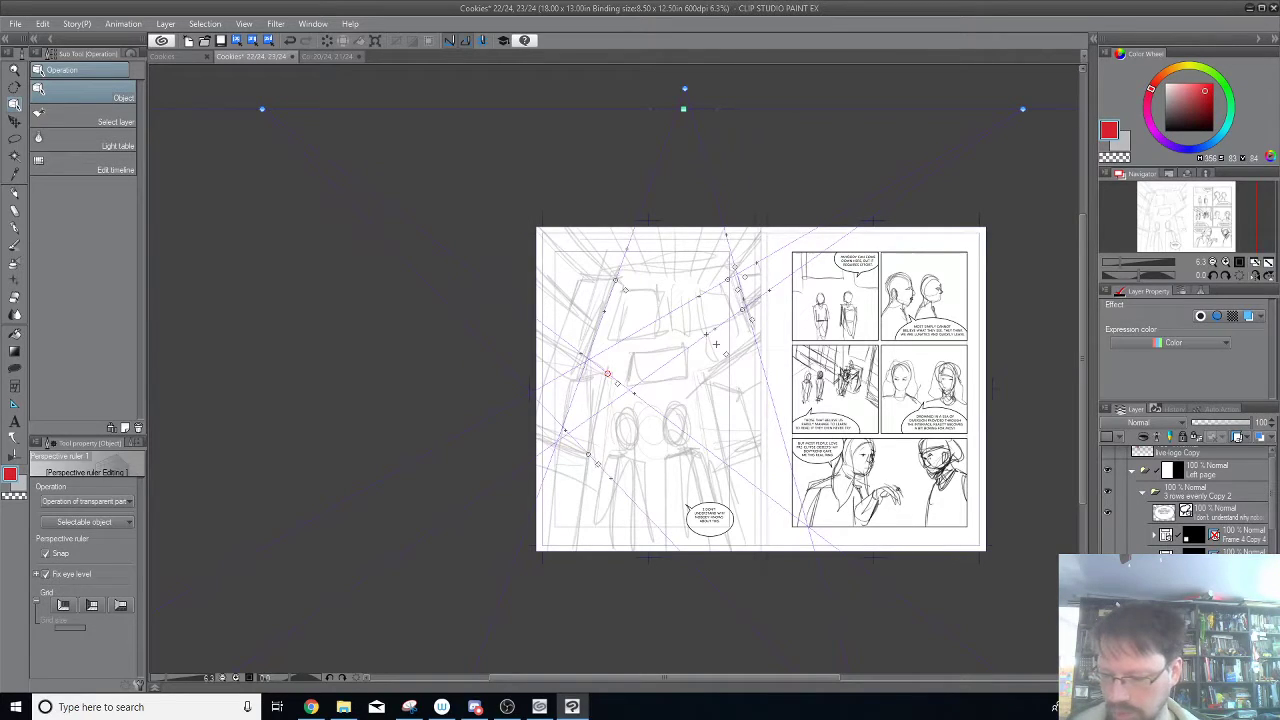
key(ctrl+z)
key(ctrl+z)
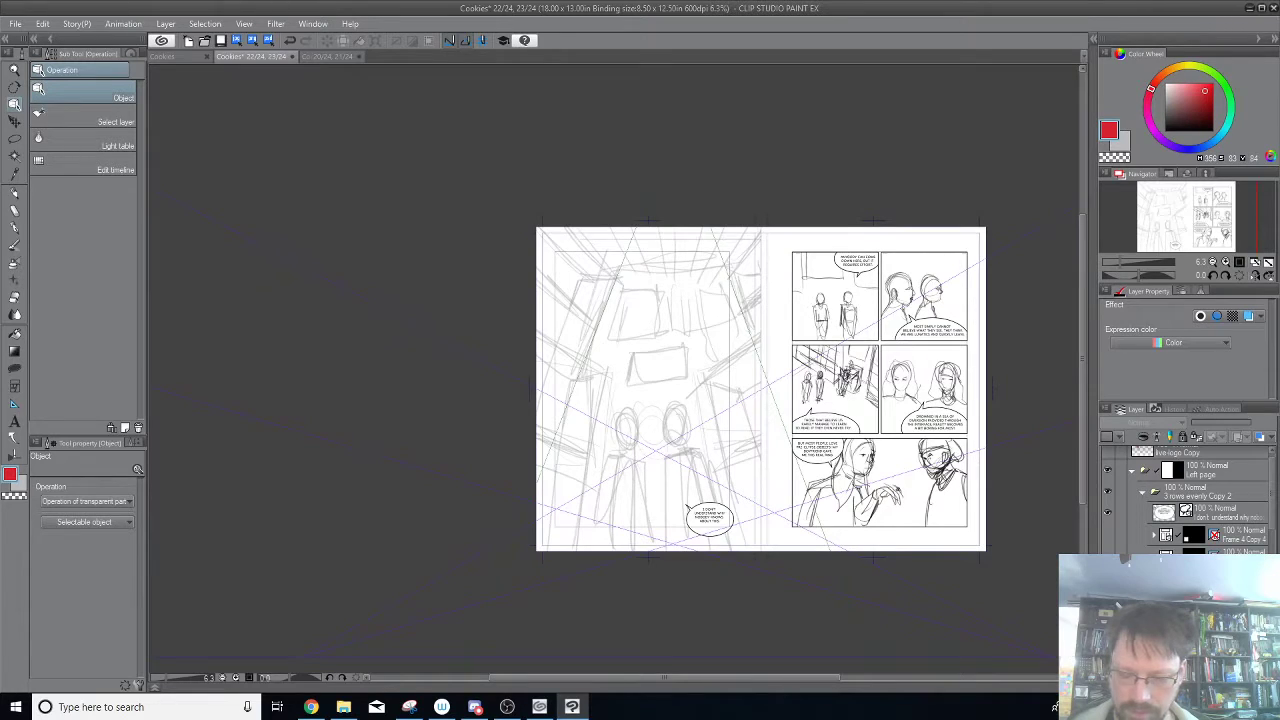
Steepen the upper guide of both the left and the right vanishing point on the perspective ruler below the spread.
scroll(830, 579, down, 3)
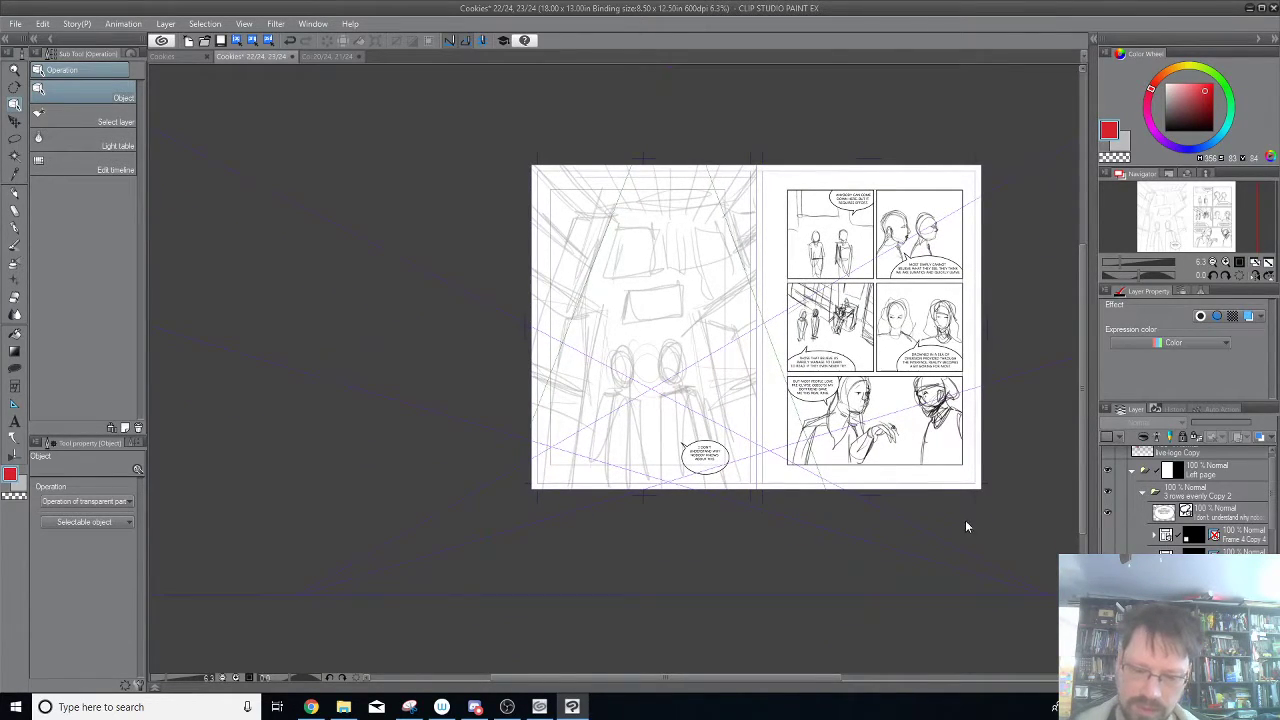
click(847, 490)
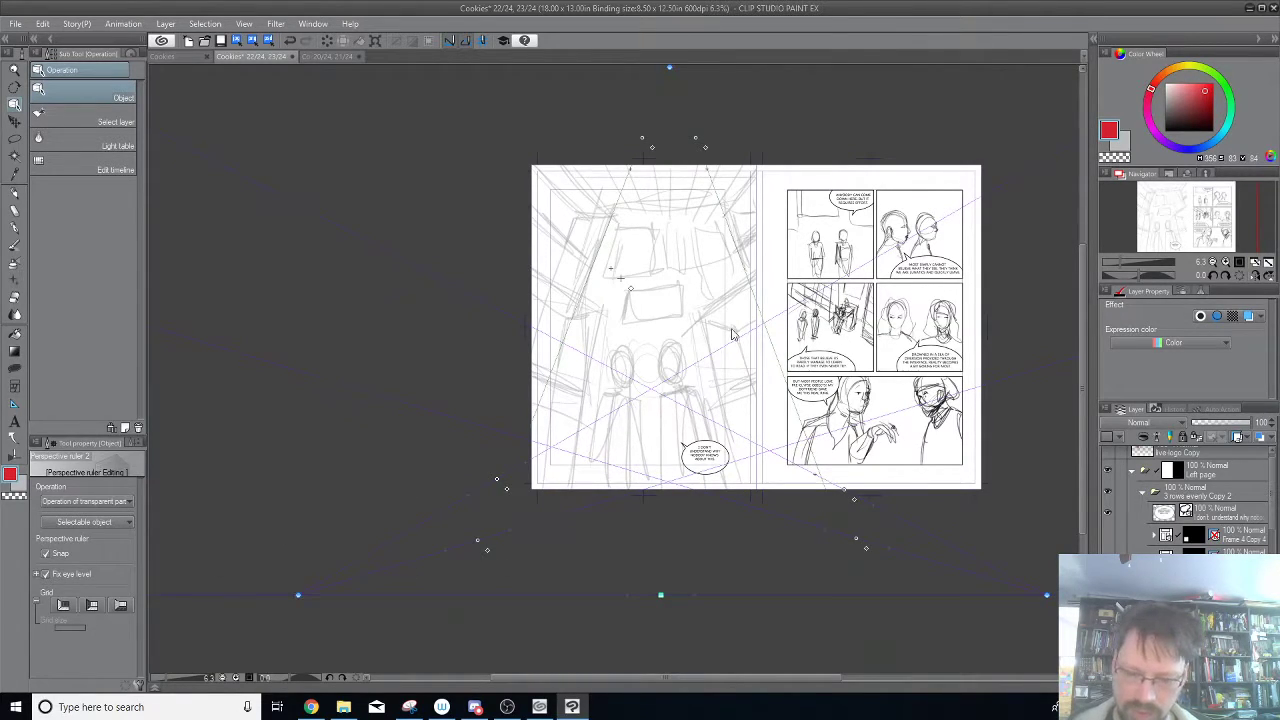
drag(498, 481, 524, 398)
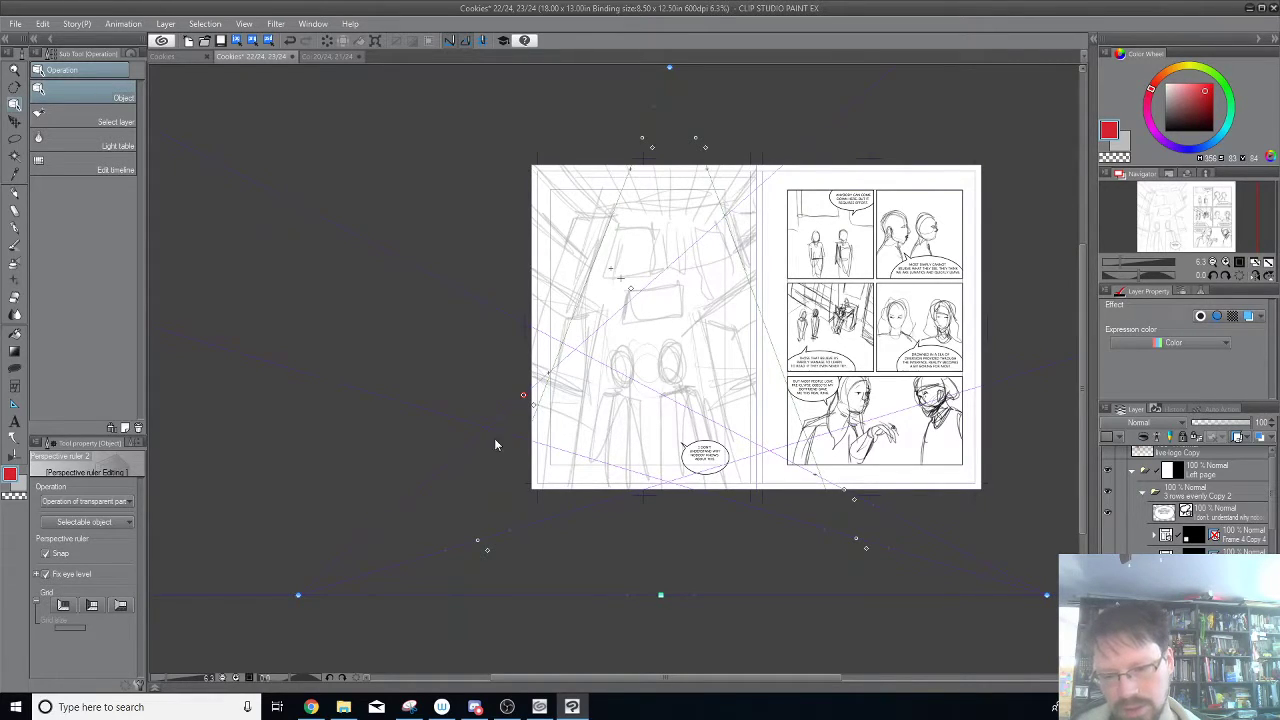
drag(521, 399, 477, 484)
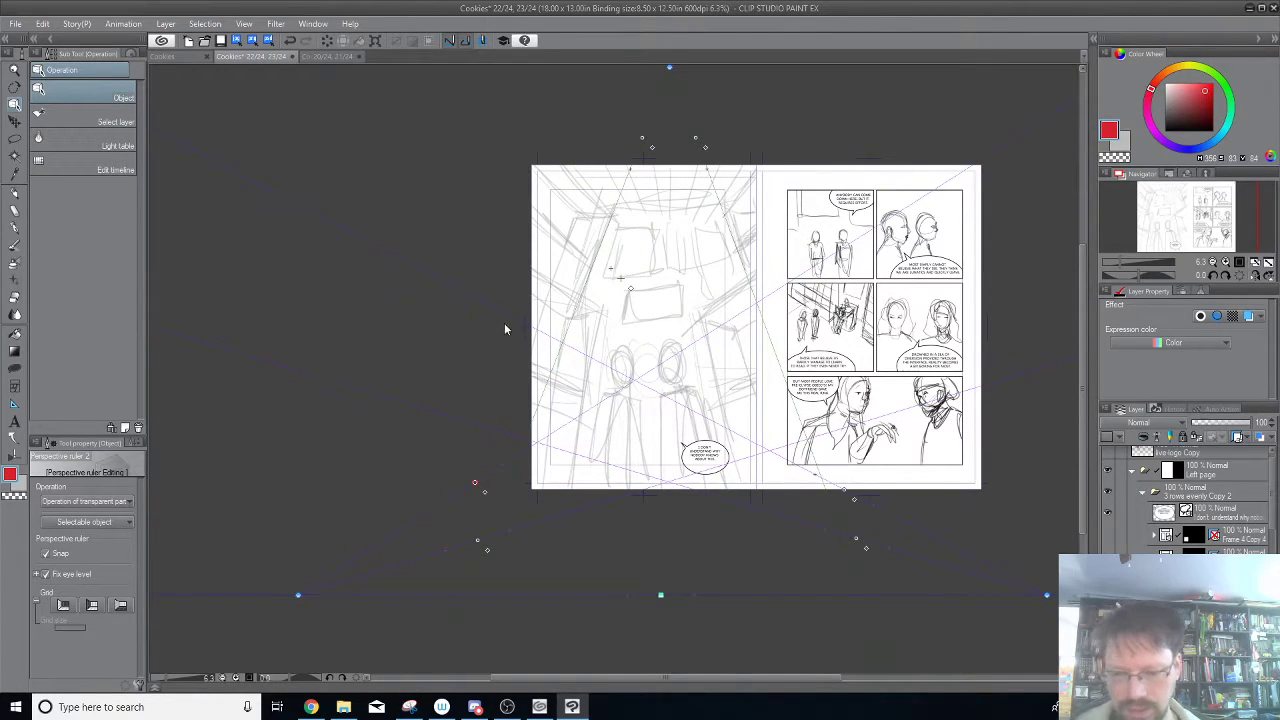
drag(847, 492, 842, 466)
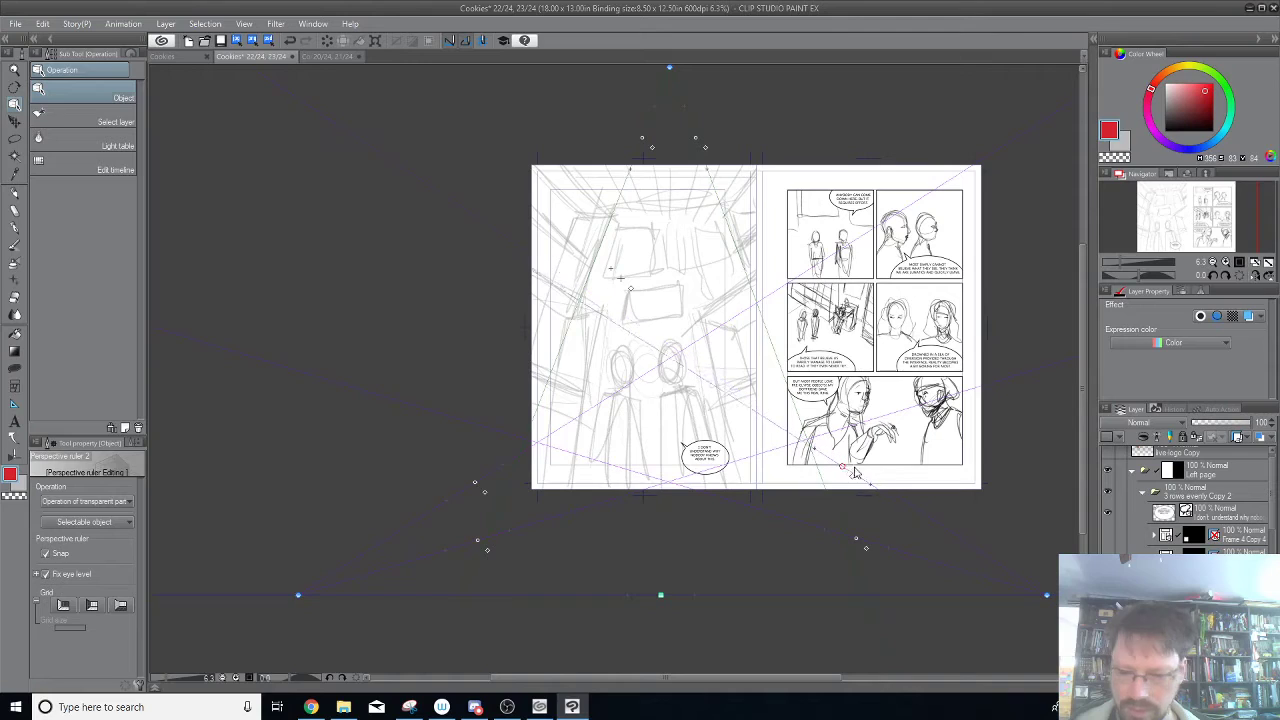
Go back to the earlier ruler setup and try lowering its eye level to just below the left page.
key(ctrl+z)
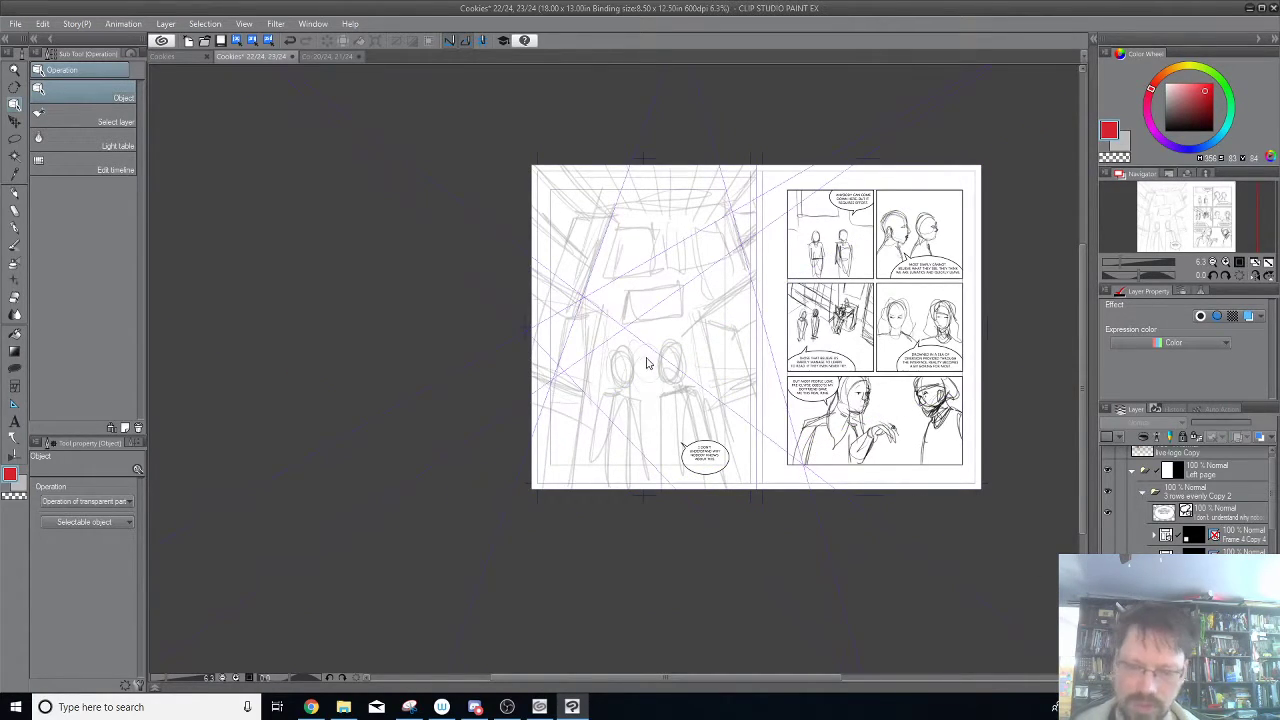
drag(796, 160, 803, 308)
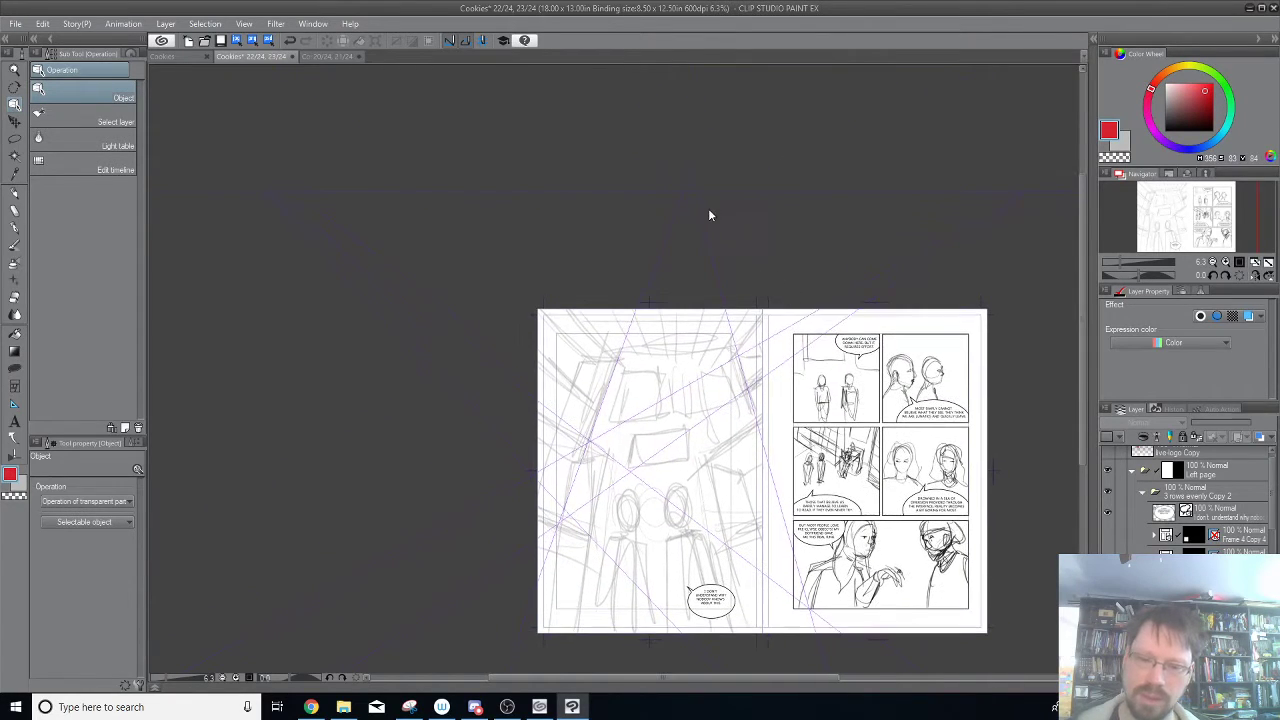
click(699, 192)
drag(686, 192, 658, 621)
drag(724, 560, 722, 437)
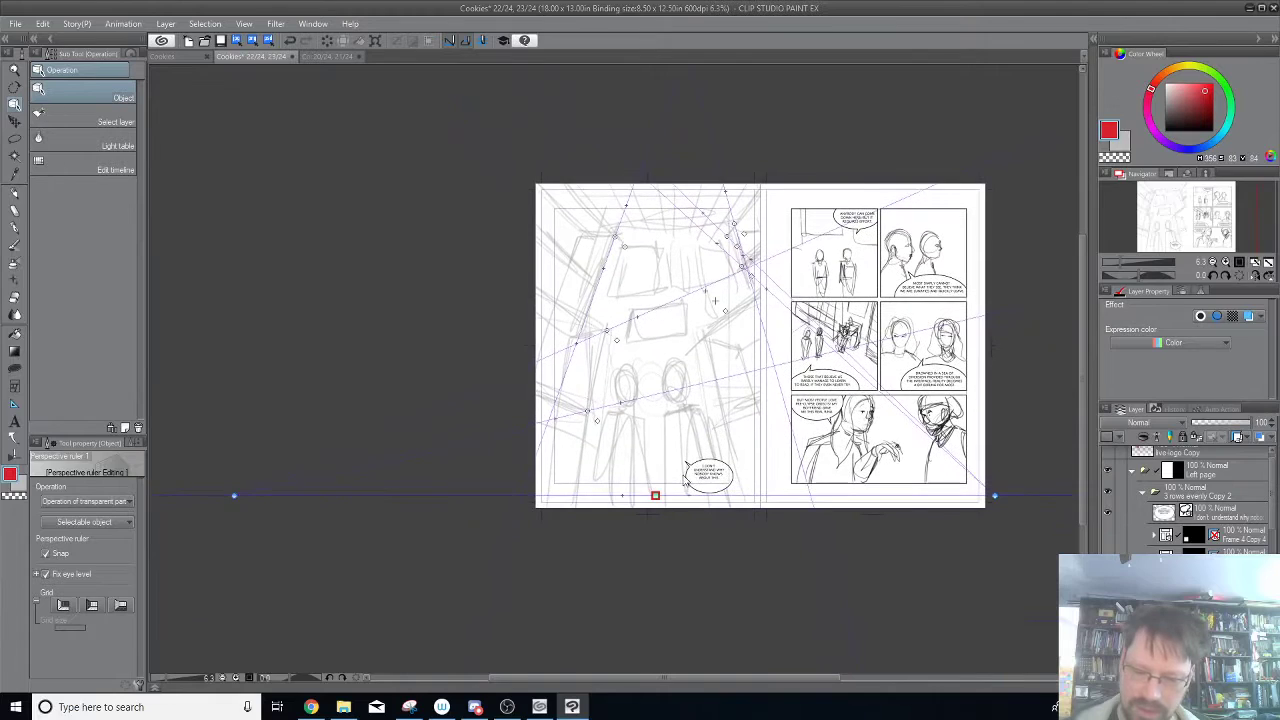
mouse_move(655, 499)
mouse_down()
mouse_move(645, 553)
mouse_move(643, 517)
mouse_up()
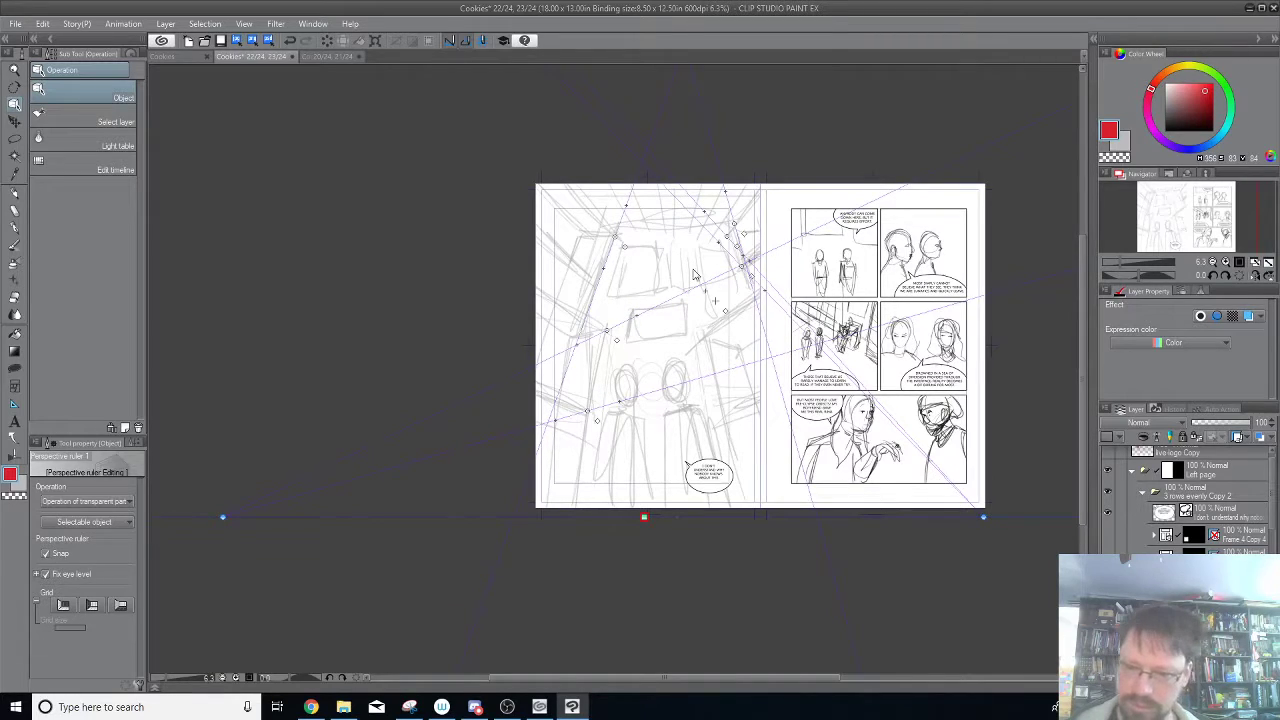
Try moving the right vanishing point's two guides onto the lower right wall, and go back to the previous ruler setup.
drag(743, 267, 726, 315)
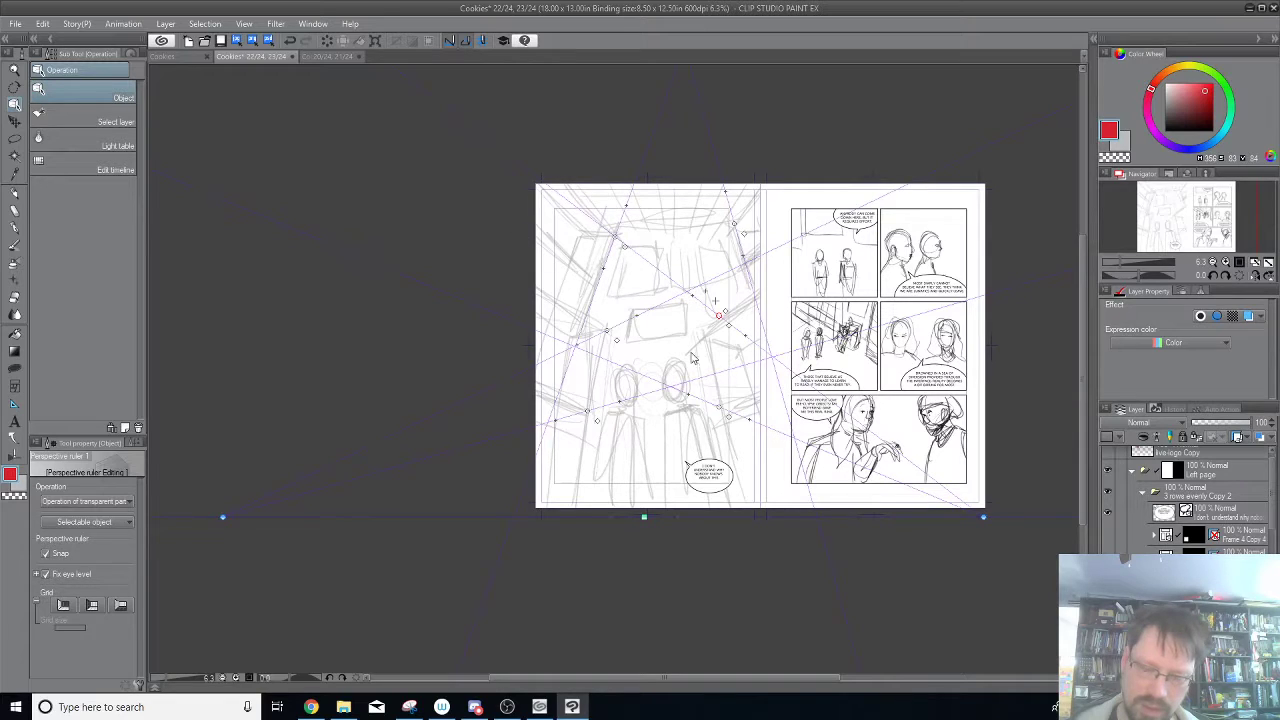
drag(718, 316, 706, 338)
drag(726, 418, 722, 413)
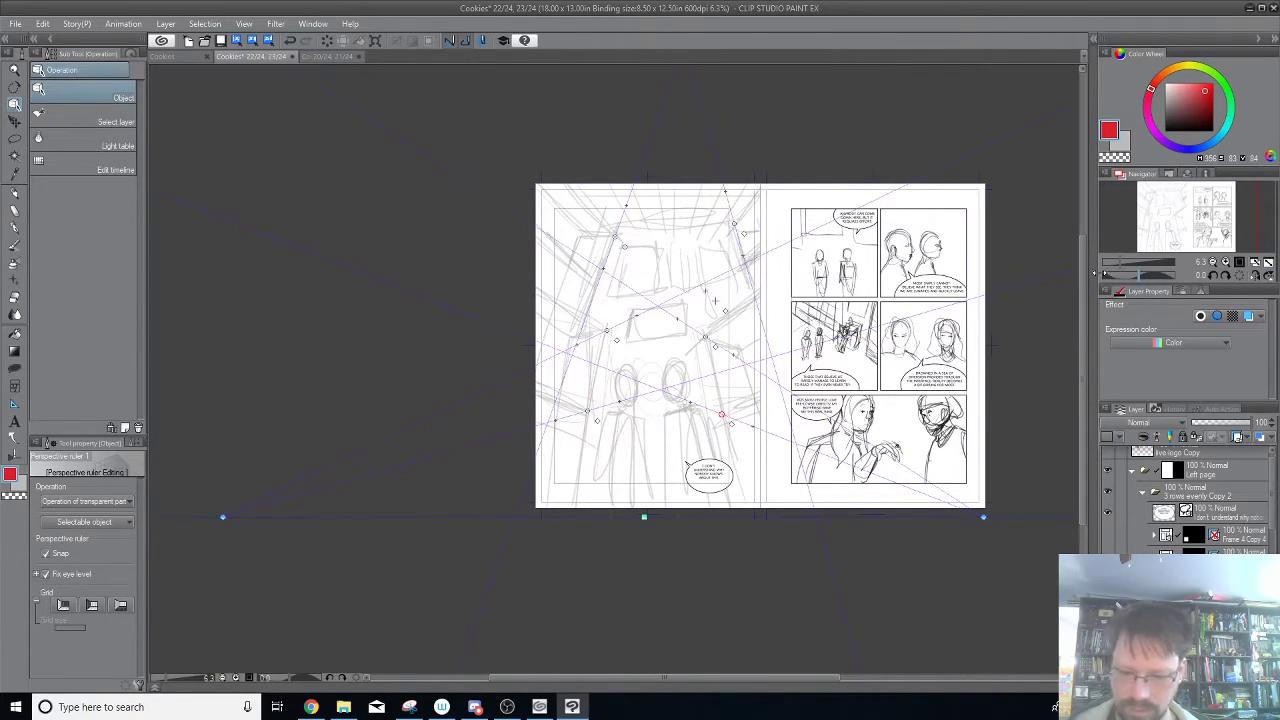
key(ctrl+z)
key(ctrl+z)
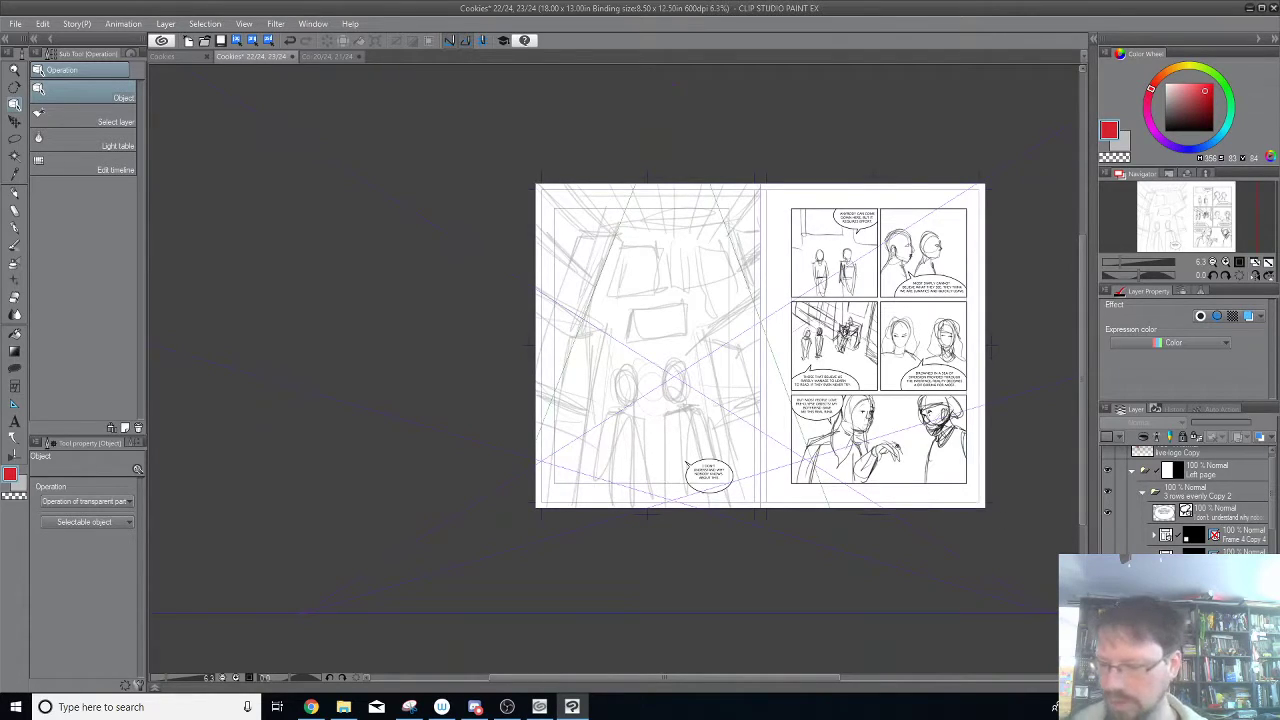
Select the left page's drawing layer and choose the Real pencil with a blue drawing colour.
click(1200, 600)
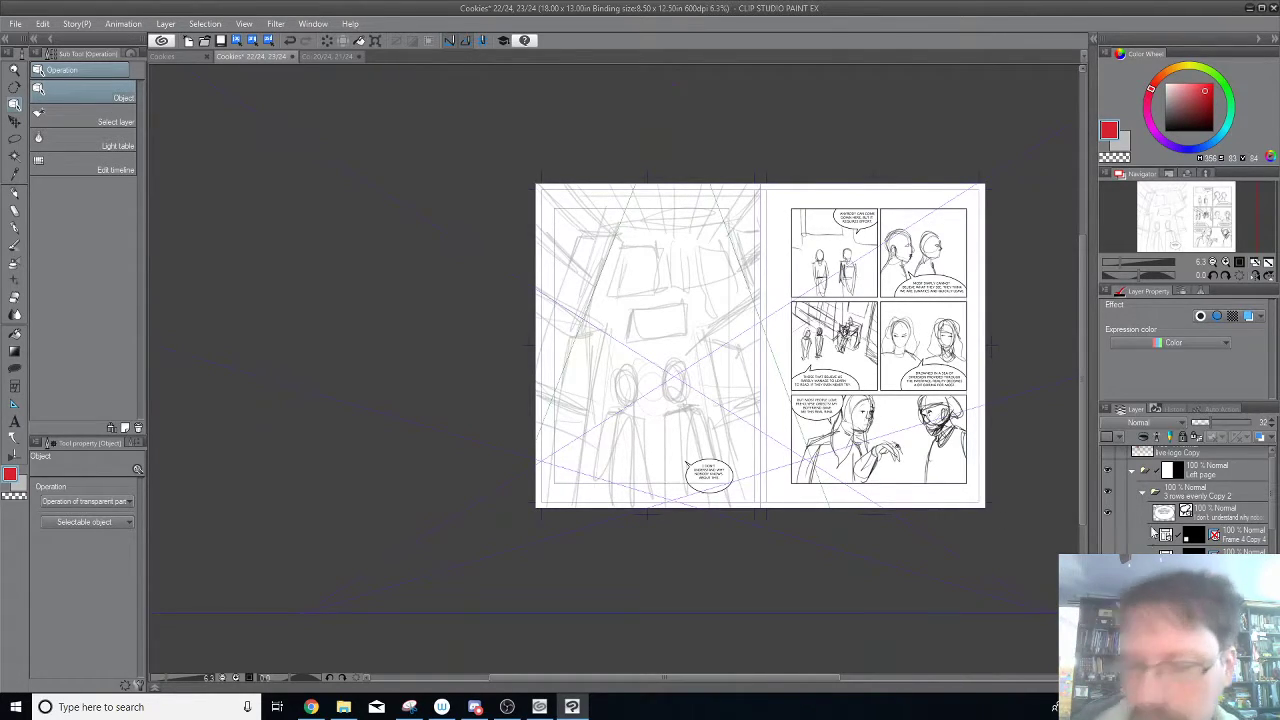
key(ctrl+plus)
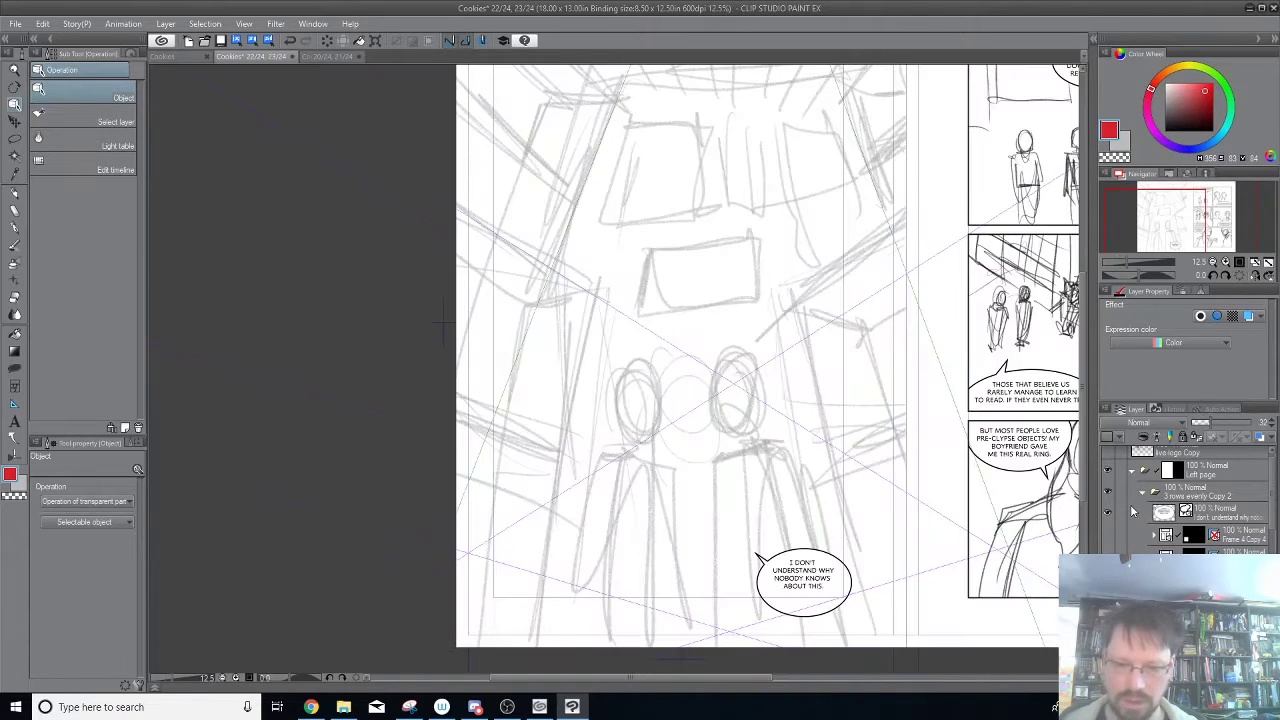
drag(975, 220, 975, 228)
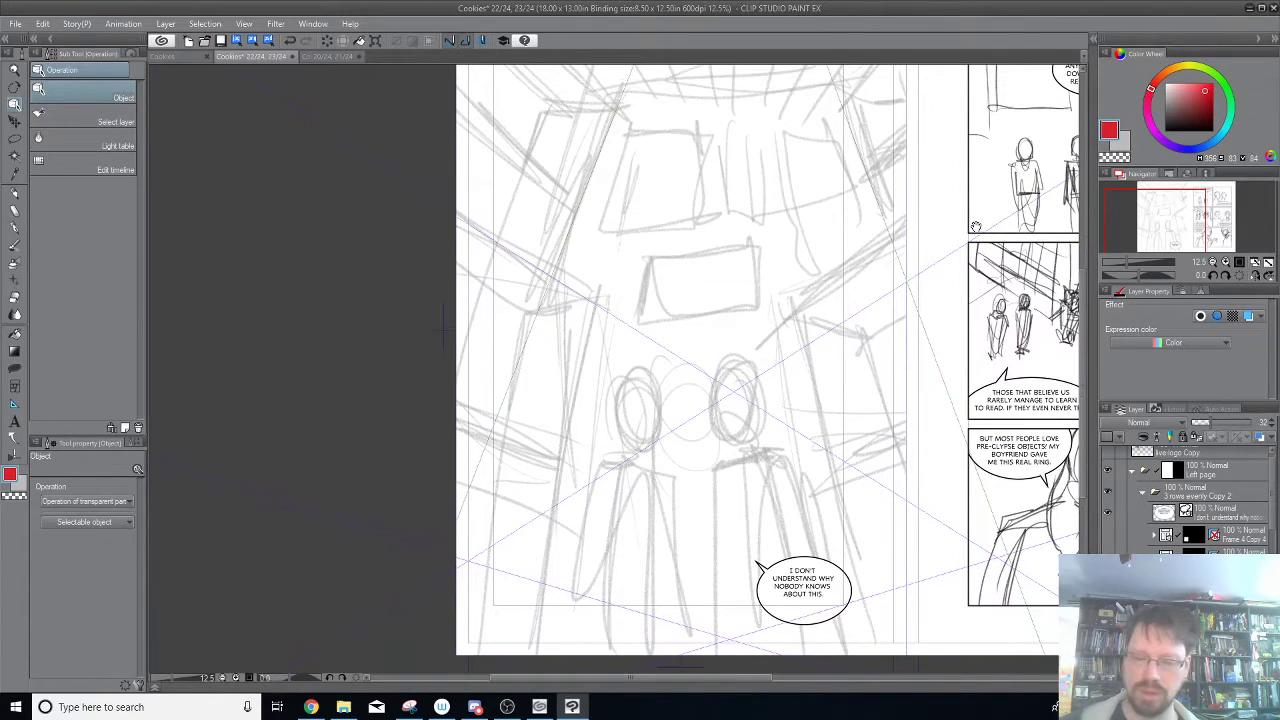
drag(788, 226, 694, 271)
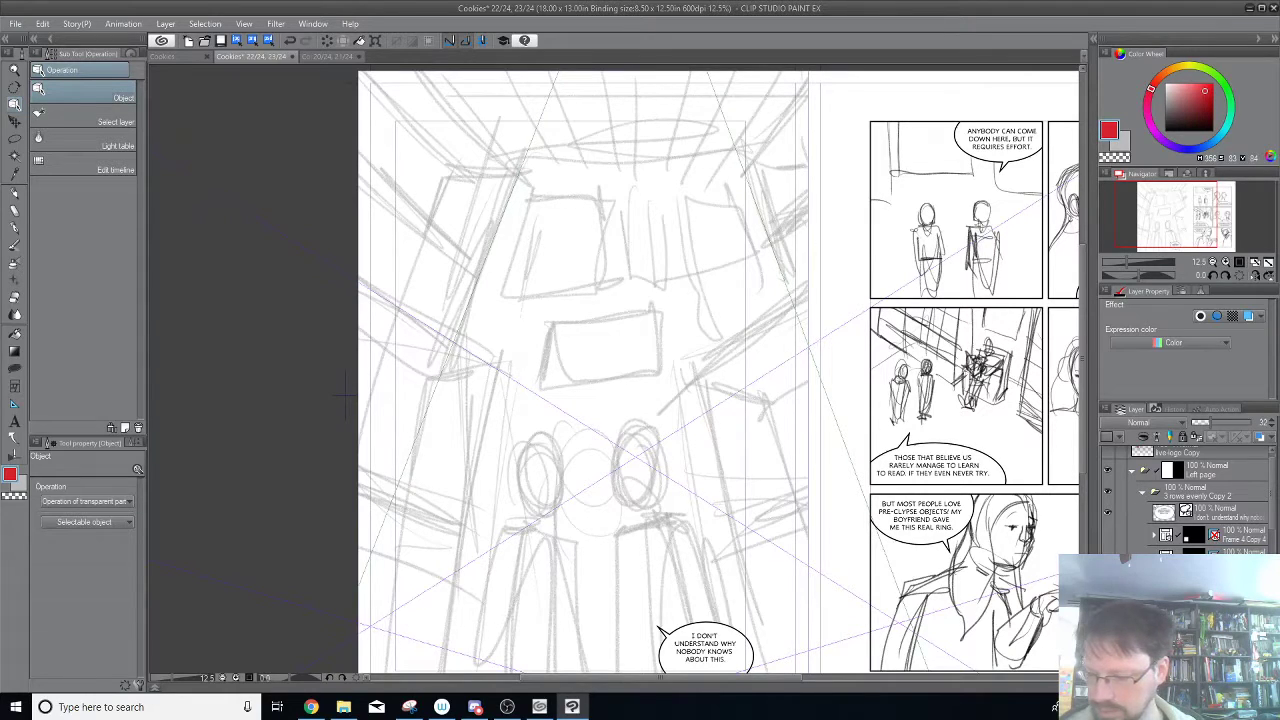
key(ctrl+shift+n)
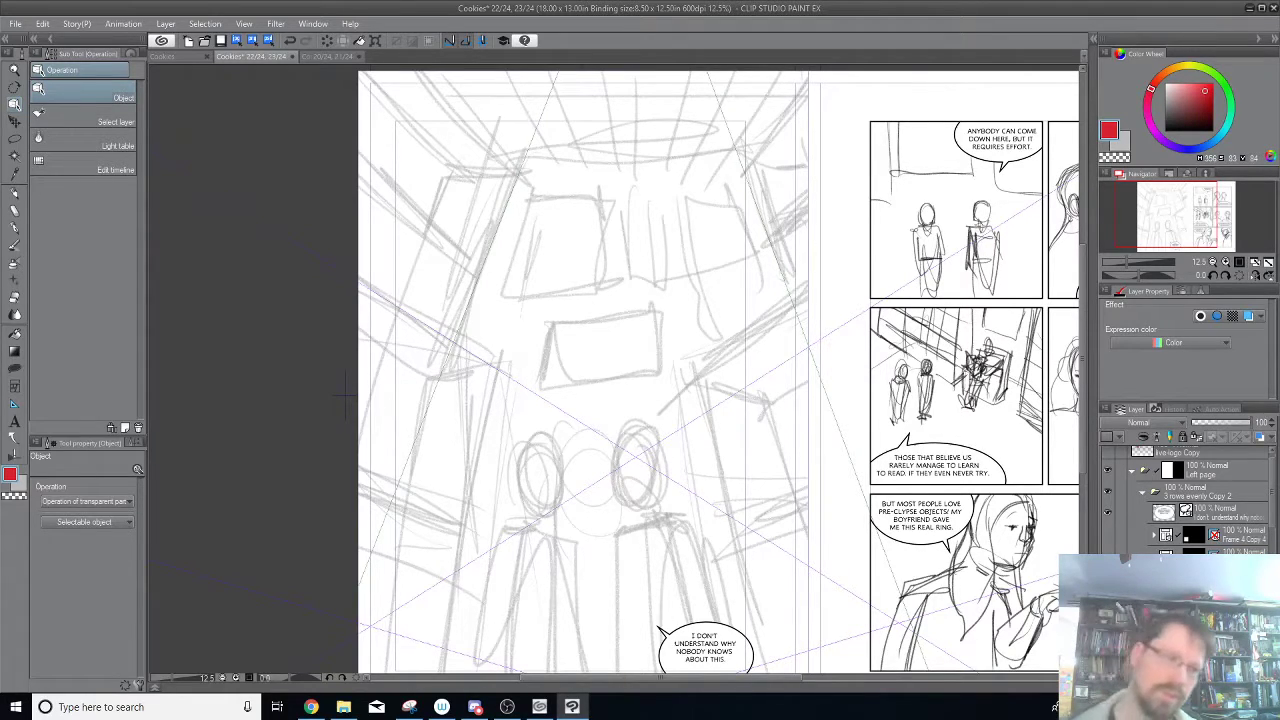
click(15, 192)
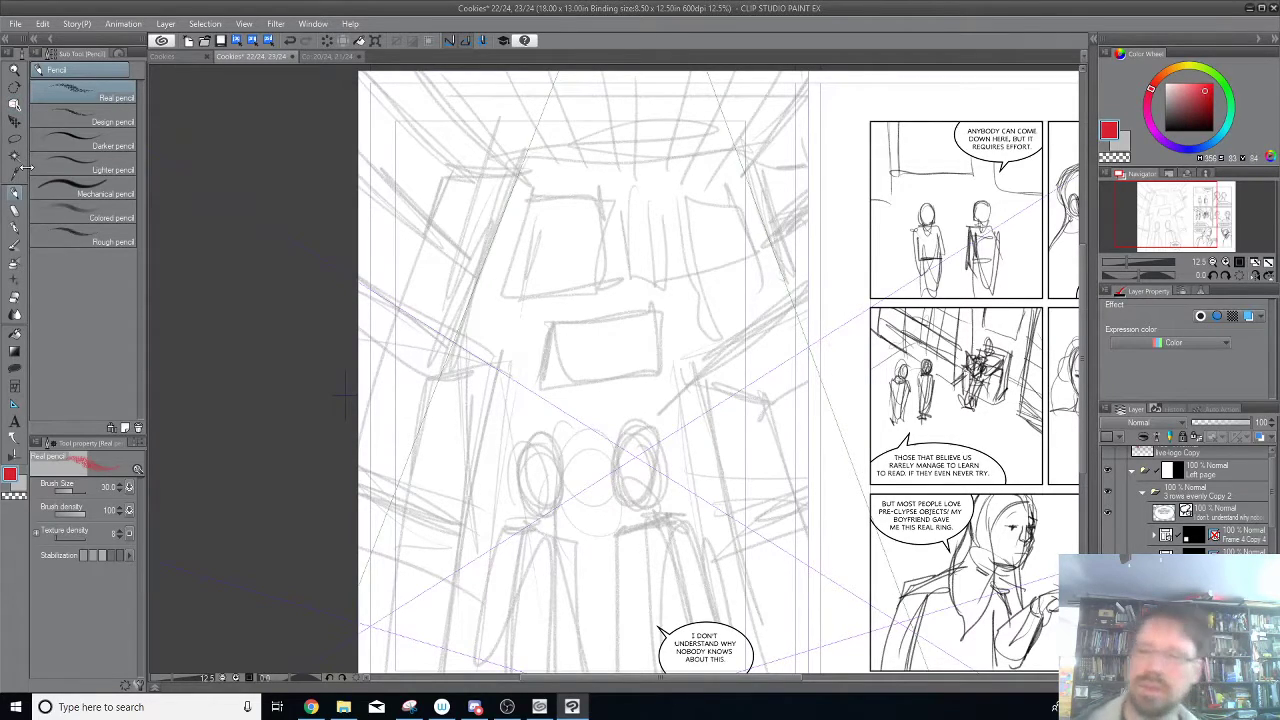
click(1206, 147)
Draw a blue receding line along the middle of the right wall to the page edge, following the perspective ruler.
drag(910, 382, 904, 298)
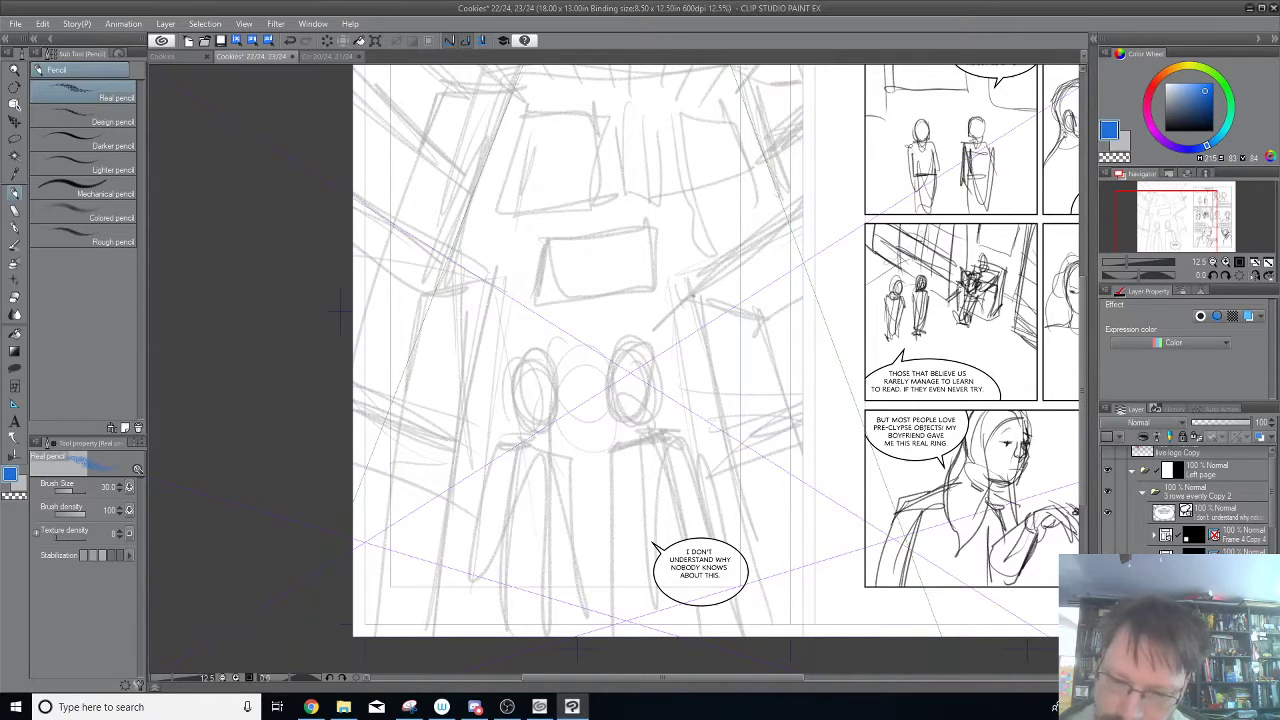
drag(693, 291, 802, 224)
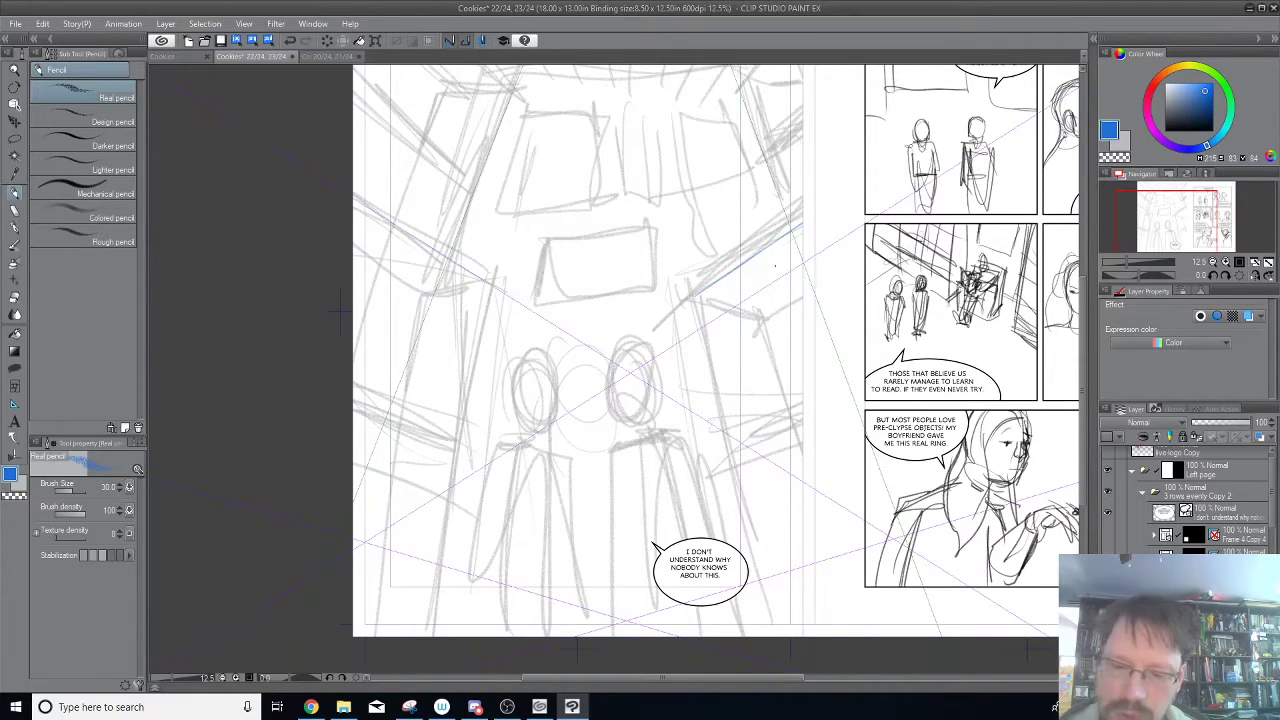
drag(764, 165, 803, 209)
key(ctrl+z)
key(ctrl+z)
Try drawing three blue receding lines on the left wall of the corridor and undo them.
drag(788, 133, 818, 372)
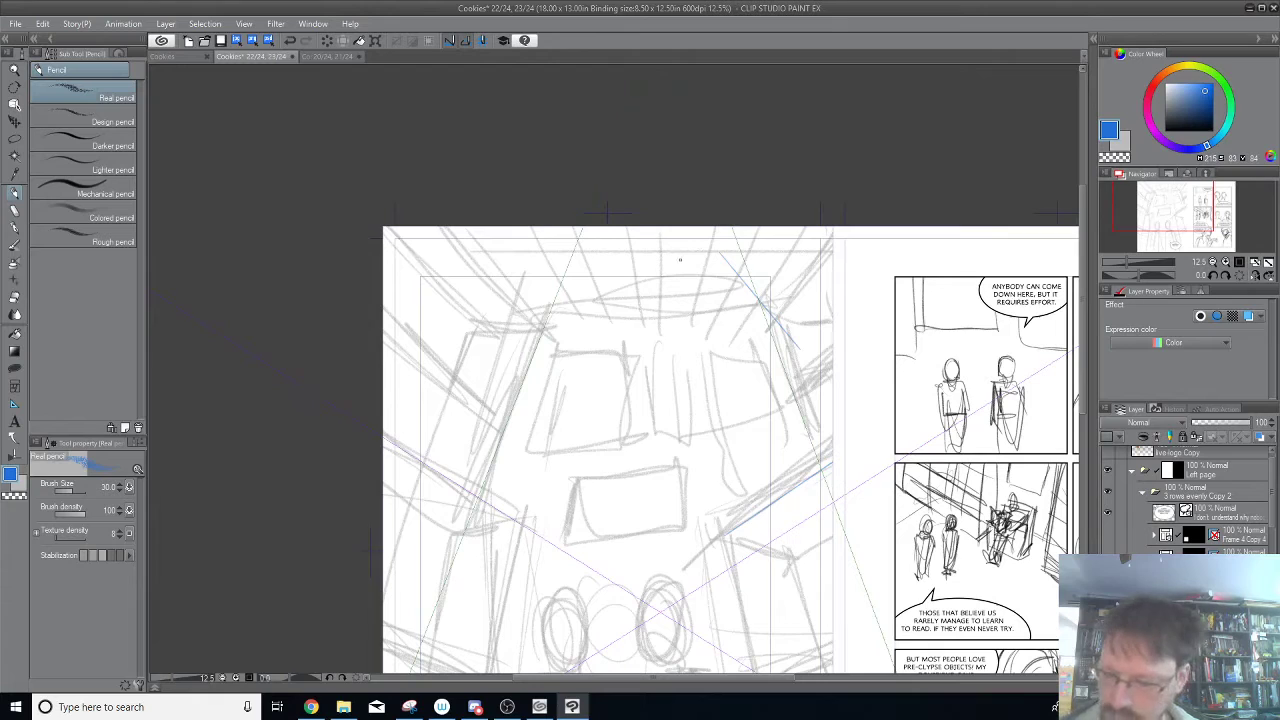
drag(681, 266, 670, 118)
drag(482, 343, 583, 405)
drag(478, 370, 570, 427)
drag(450, 426, 534, 471)
key(ctrl+z)
key(ctrl+z)
key(ctrl+z)
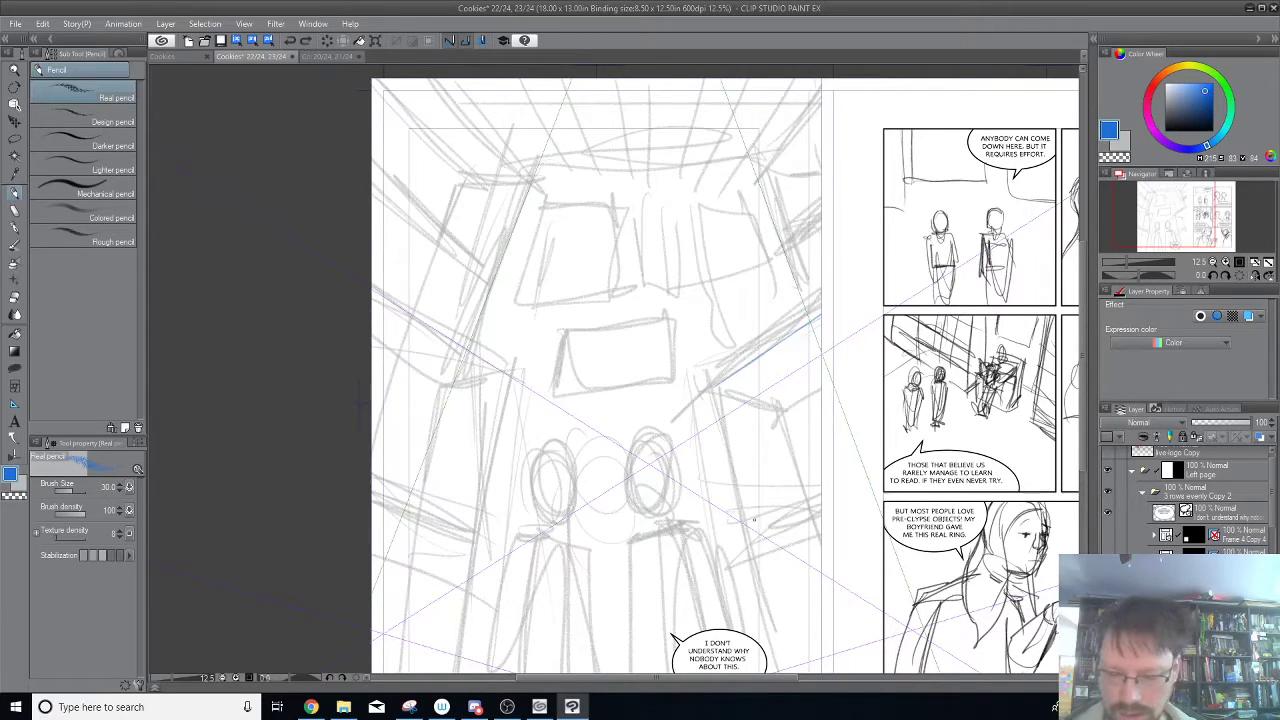
Set the pencil's brush size to 34 and draw short blue marks on the upper right wall.
click(120, 485)
click(120, 485)
click(120, 485)
click(120, 485)
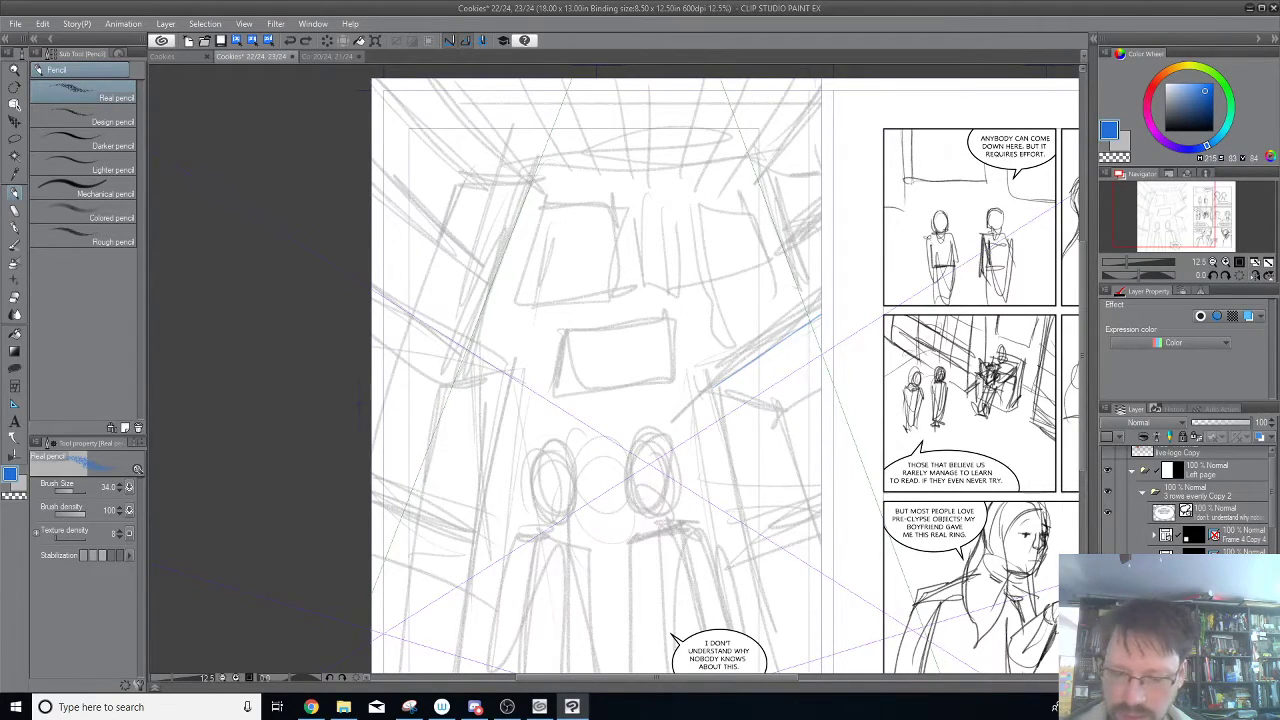
drag(801, 271, 796, 277)
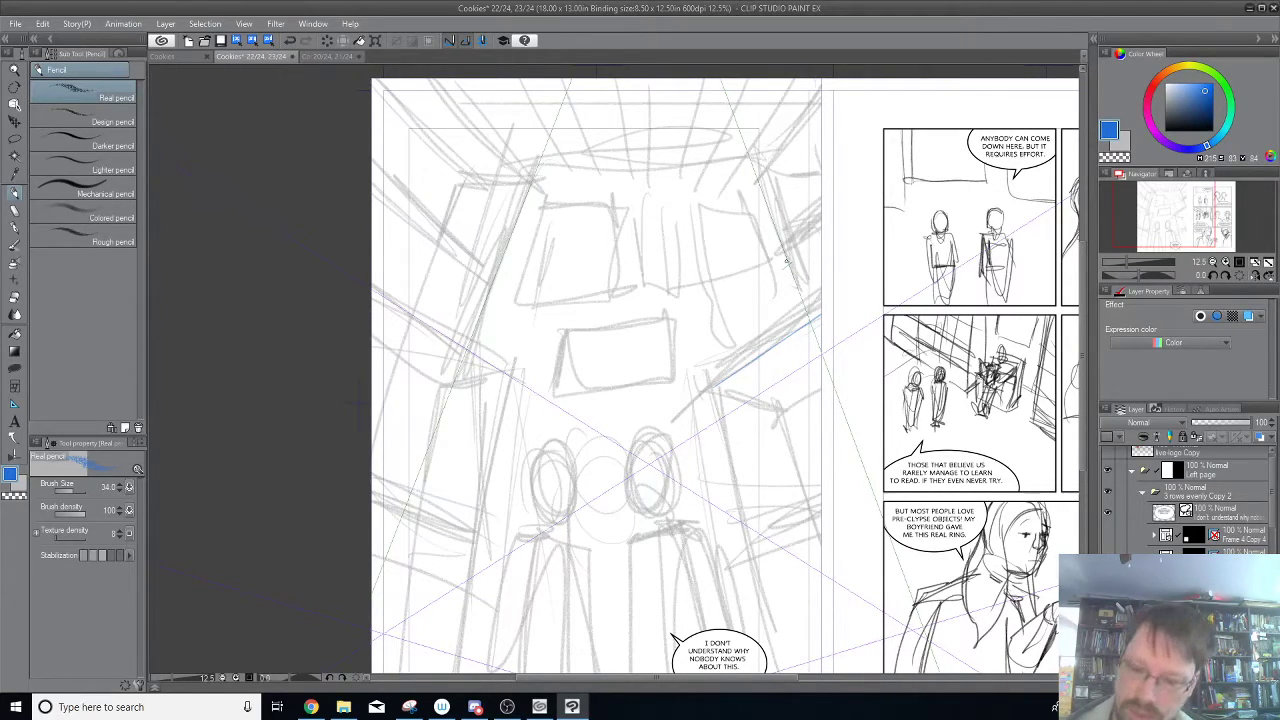
drag(783, 270, 800, 266)
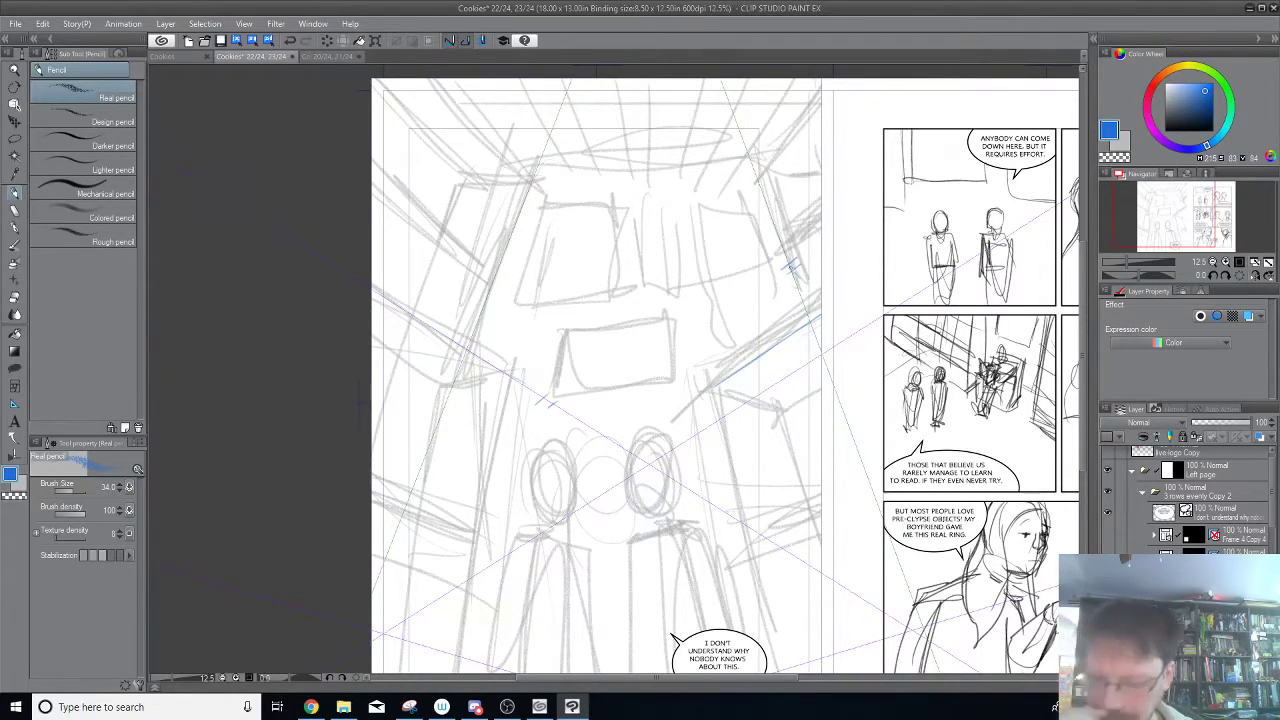
Extend the right wall's middle receding line inward and add blue receding lines across that wall's lower half.
drag(844, 506, 823, 434)
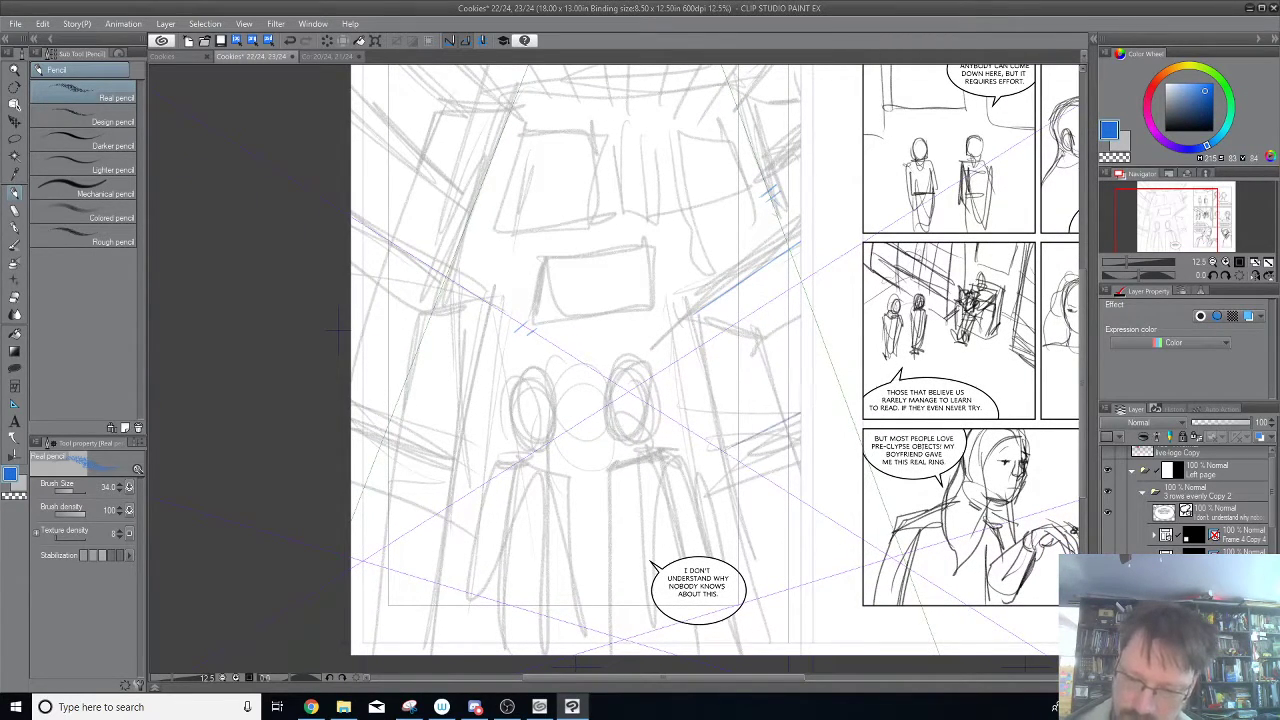
drag(804, 410, 690, 466)
drag(694, 312, 630, 356)
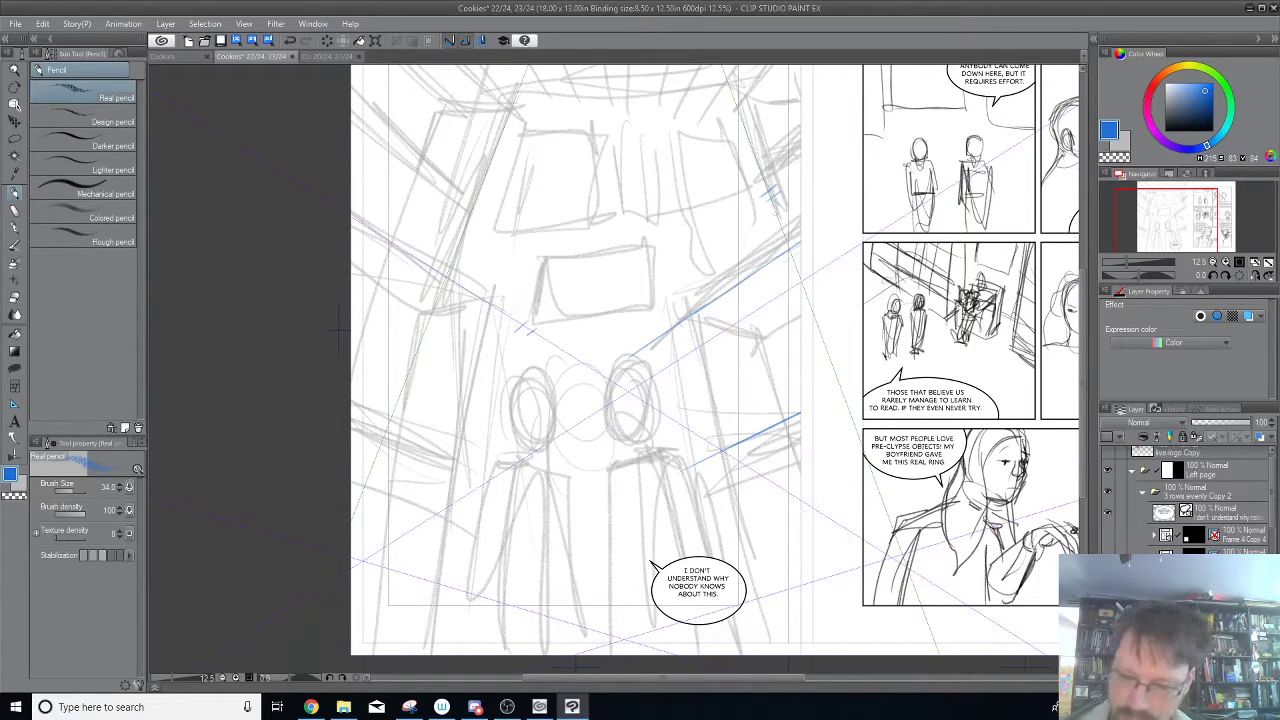
drag(801, 537, 731, 561)
mouse_move(836, 525)
mouse_down()
mouse_move(853, 460)
mouse_move(789, 535)
mouse_up()
Draw four blue receding lines on the left wall, from its middle down to the bottom of the page.
drag(692, 186, 708, 293)
drag(408, 232, 548, 318)
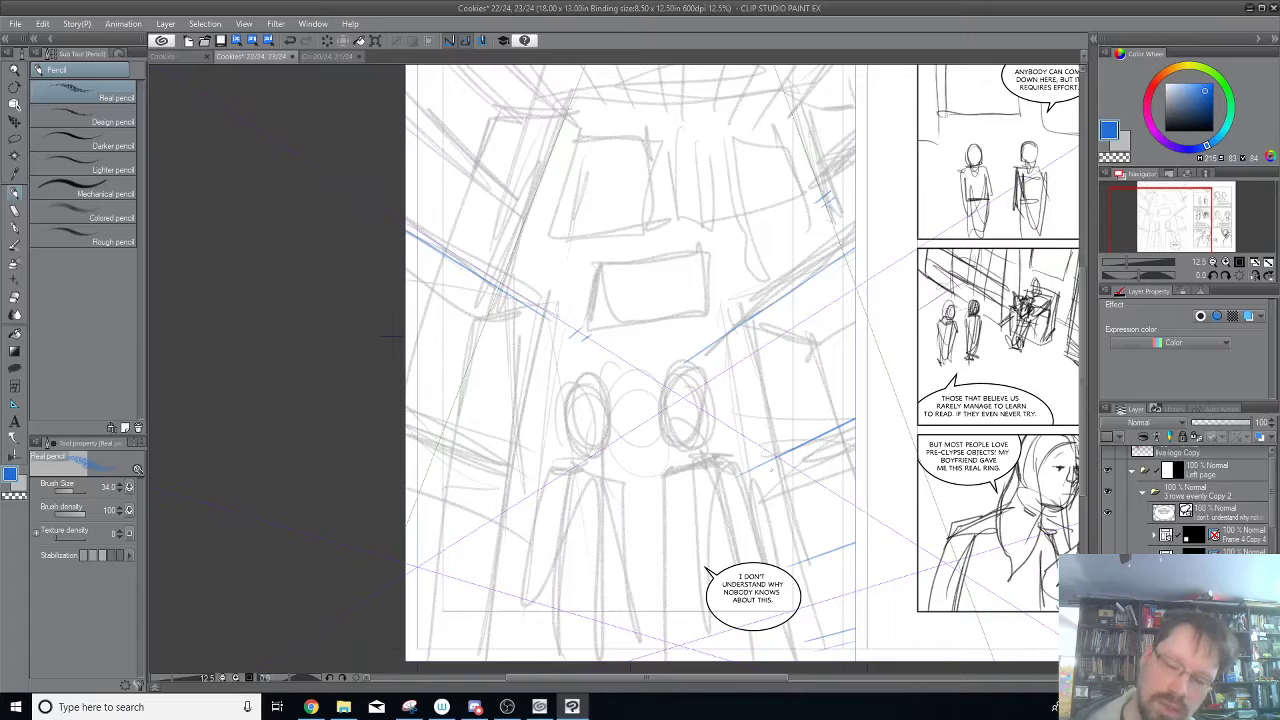
drag(520, 436, 307, 325)
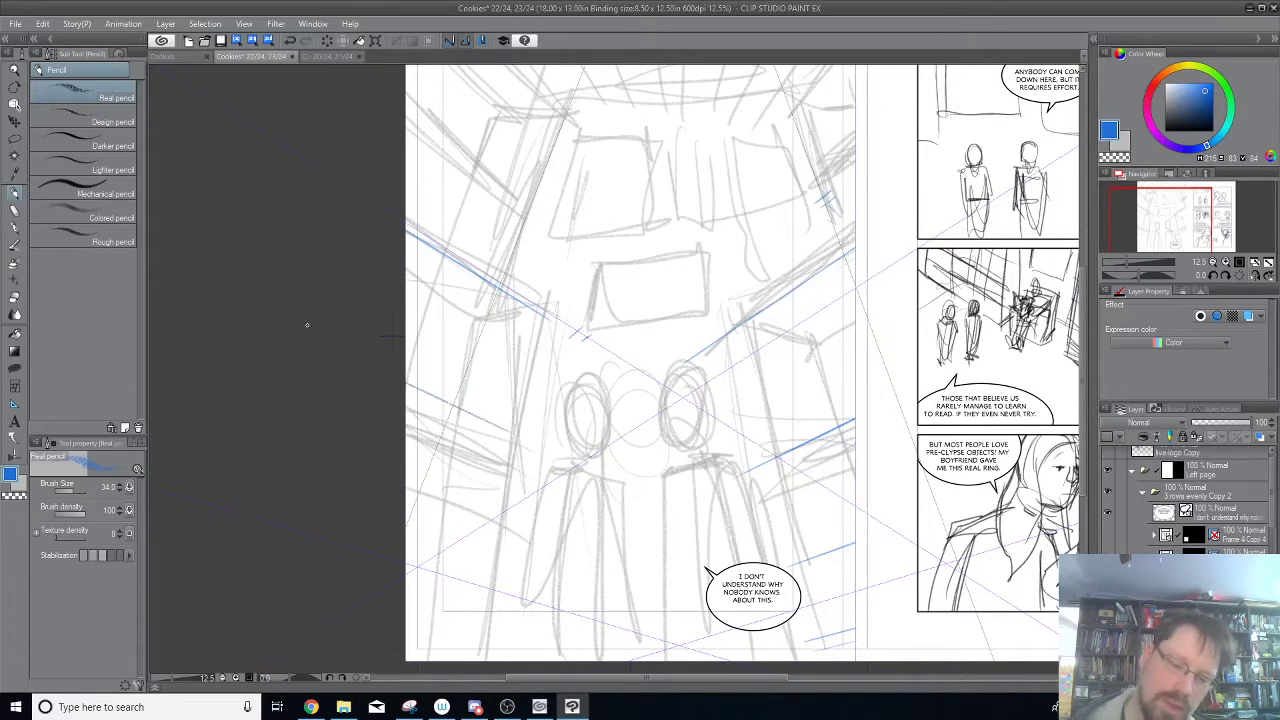
drag(500, 545, 311, 555)
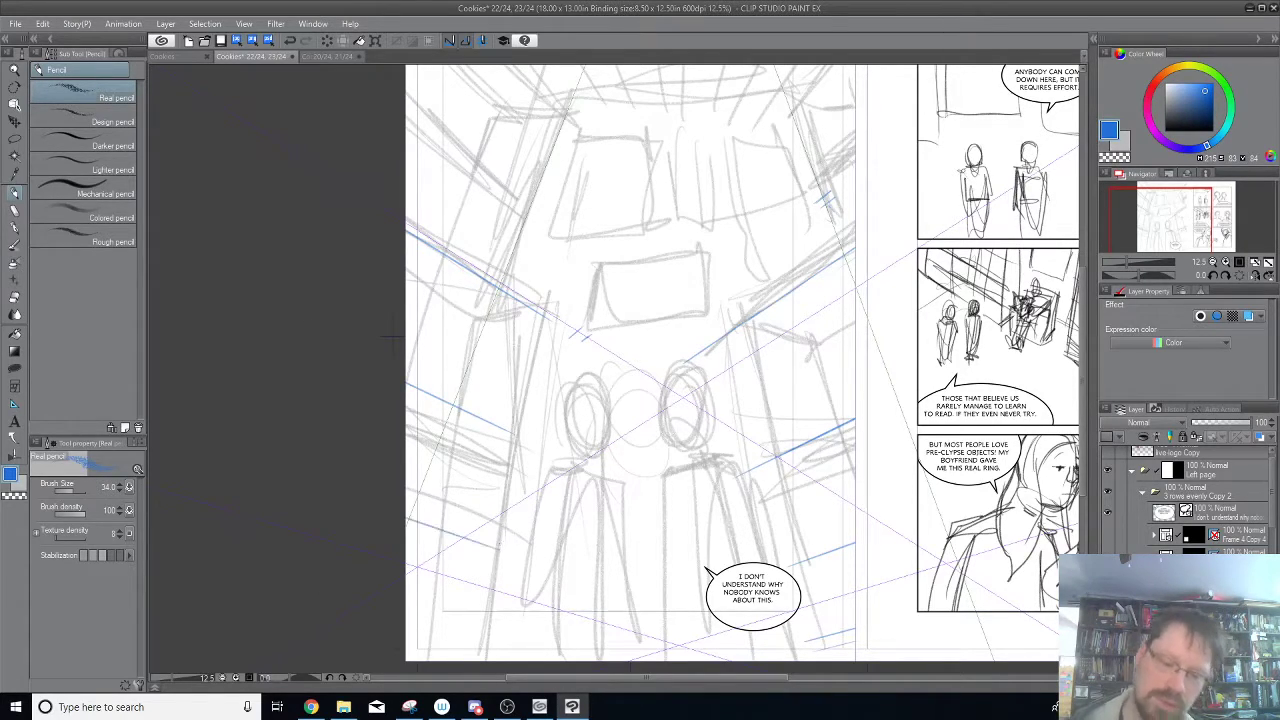
drag(486, 630, 330, 600)
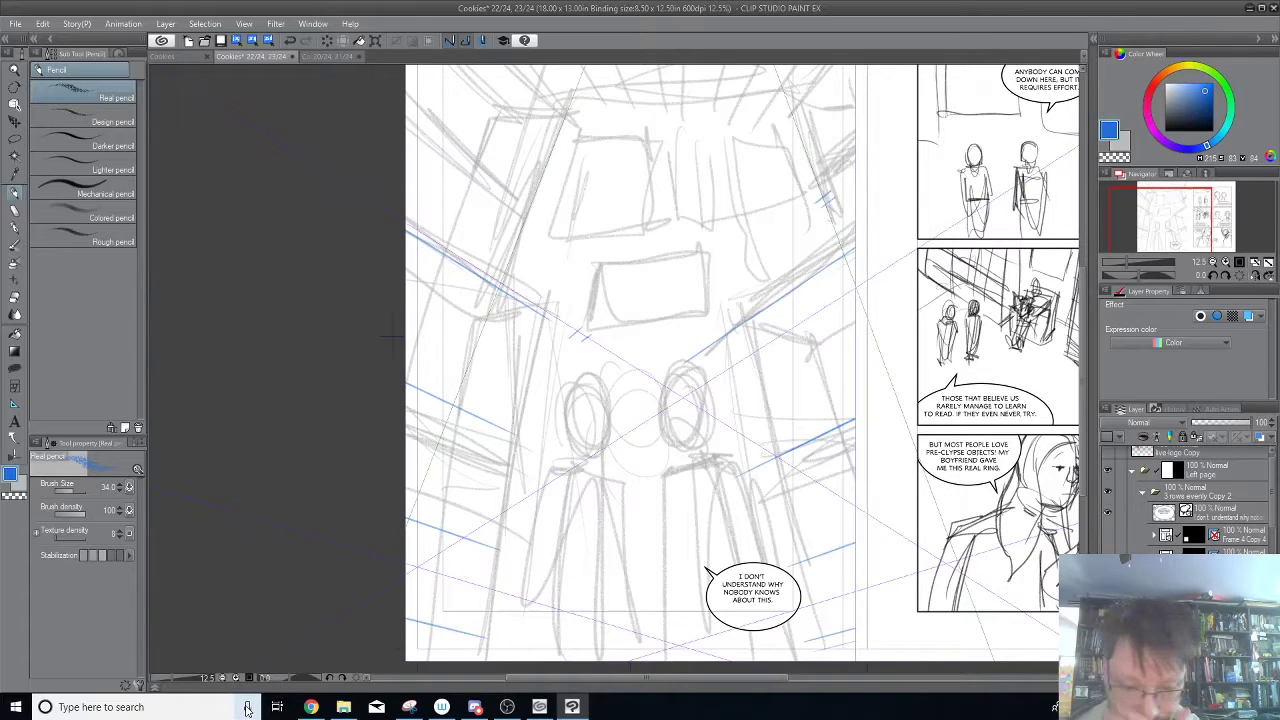
Draw blue receding lines along the ceiling edges and upper parts of the right and left walls.
drag(758, 497, 738, 597)
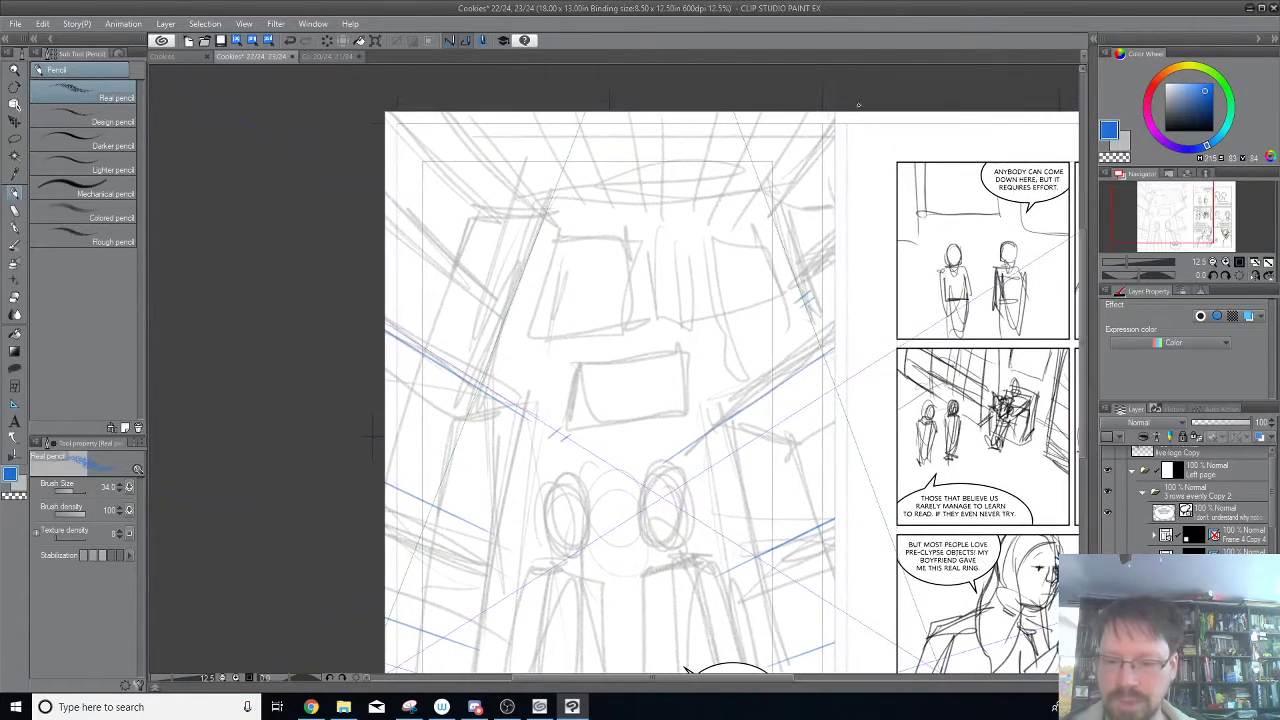
drag(772, 212, 834, 160)
drag(771, 212, 846, 142)
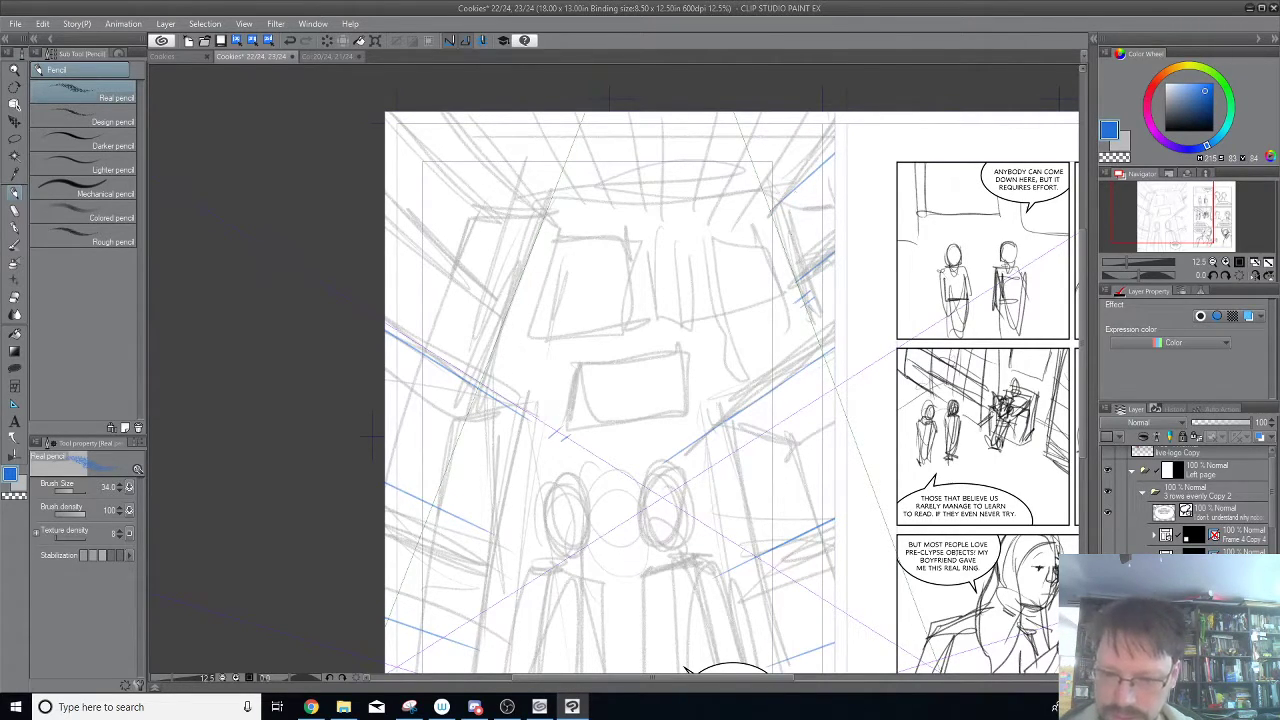
drag(543, 214, 421, 113)
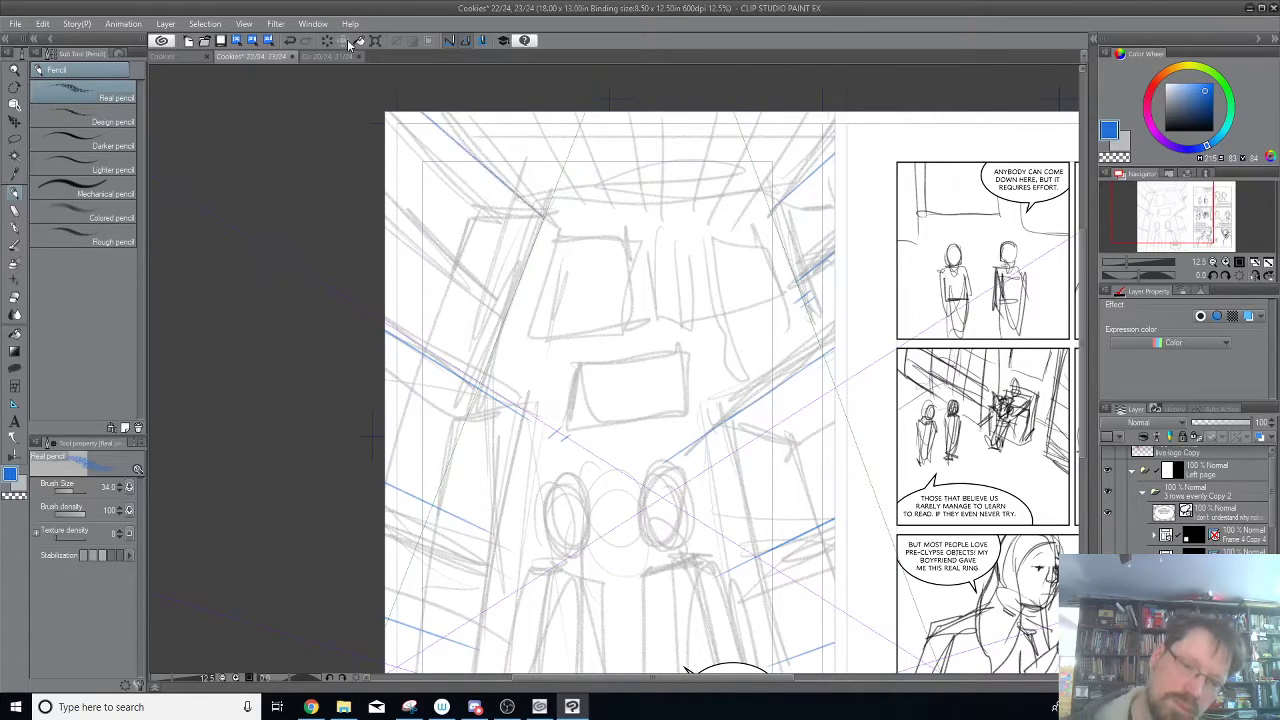
drag(512, 305, 383, 211)
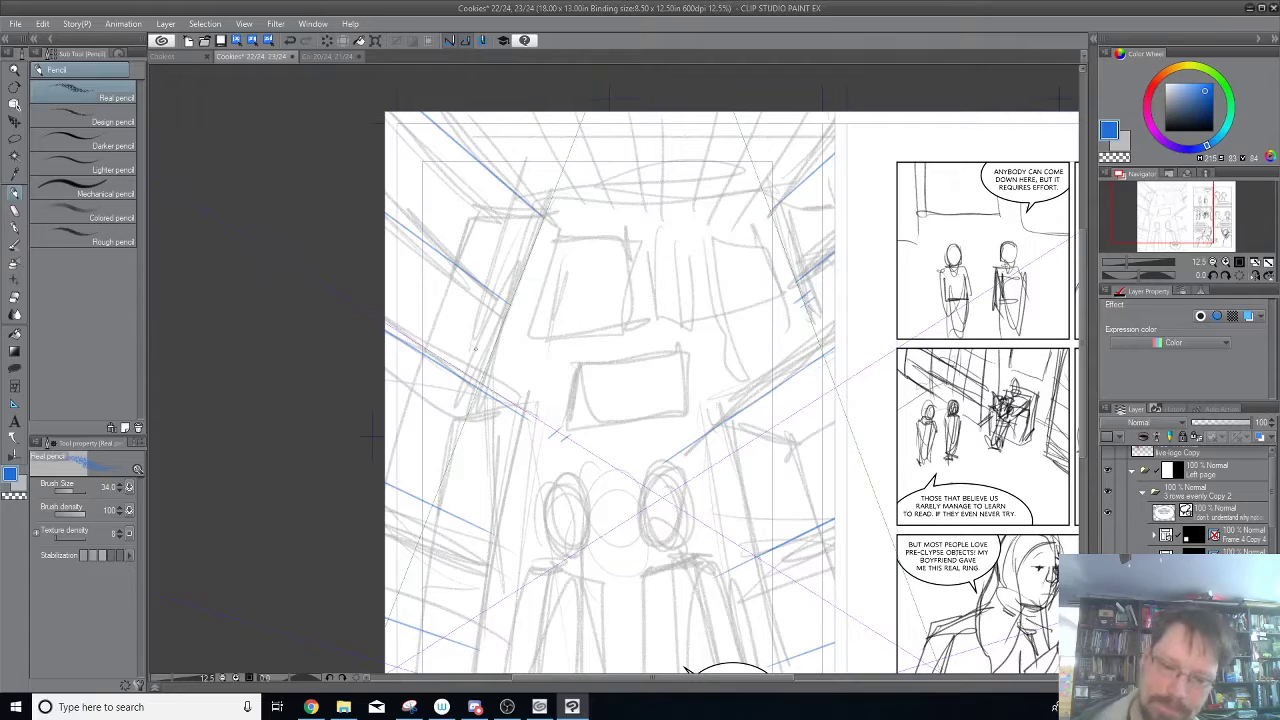
Extend the blue left and right ceiling edge lines inward until they meet above the central rectangle.
drag(721, 252, 740, 291)
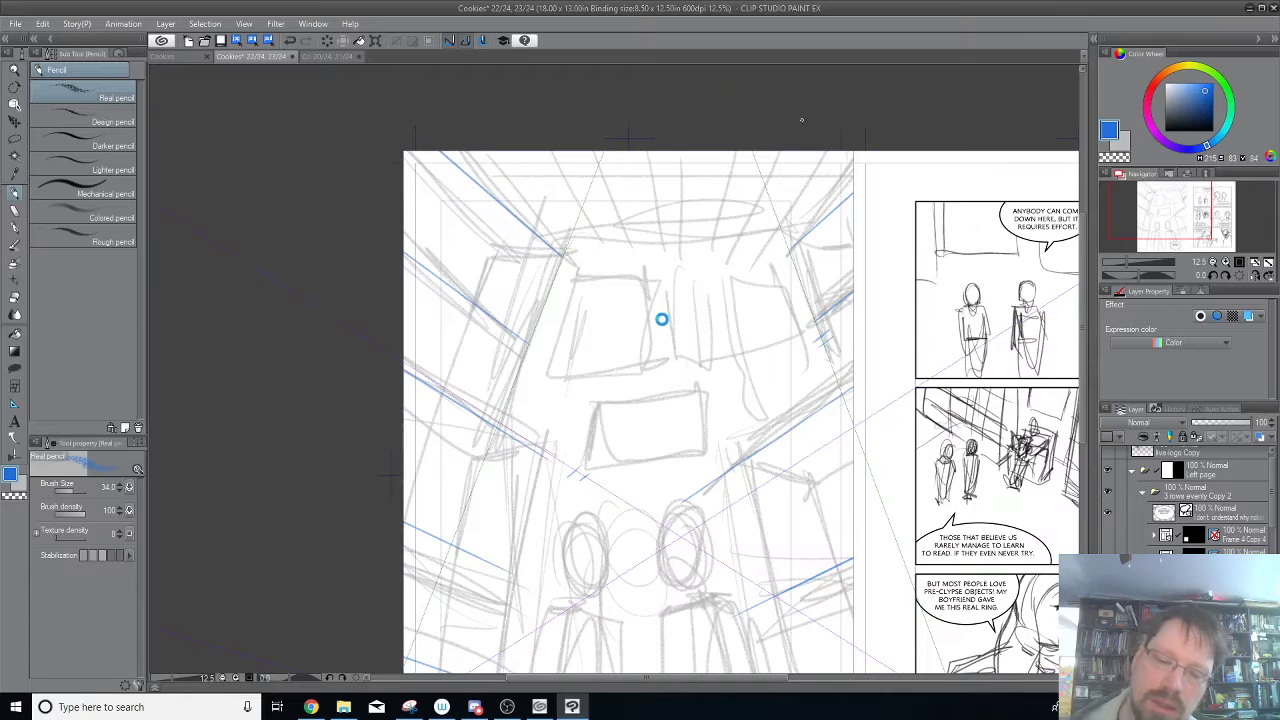
mouse_move(579, 271)
mouse_down()
mouse_move(674, 355)
mouse_move(699, 333)
mouse_move(676, 355)
mouse_move(800, 238)
mouse_up()
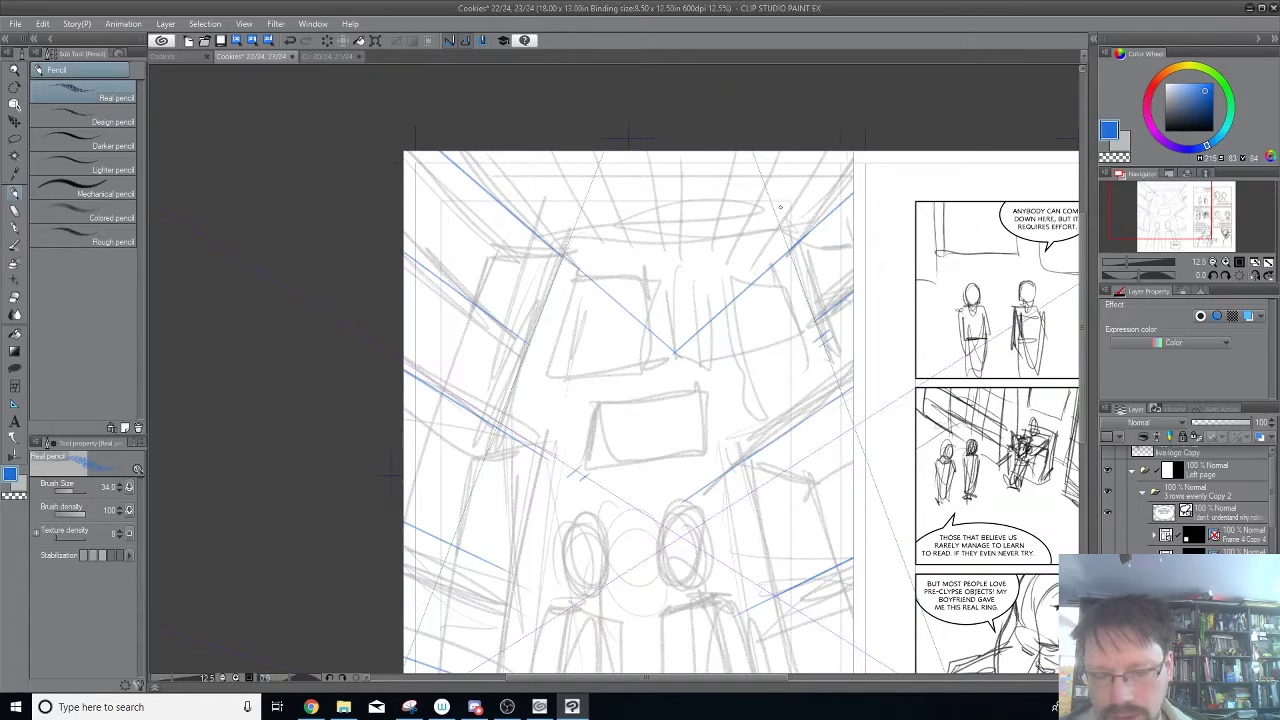
Select the perspective ruler and examine the placement of its three vanishing points around the spread.
drag(833, 262, 783, 174)
drag(815, 419, 878, 117)
scroll(900, 207, down, 1)
drag(817, 424, 734, 627)
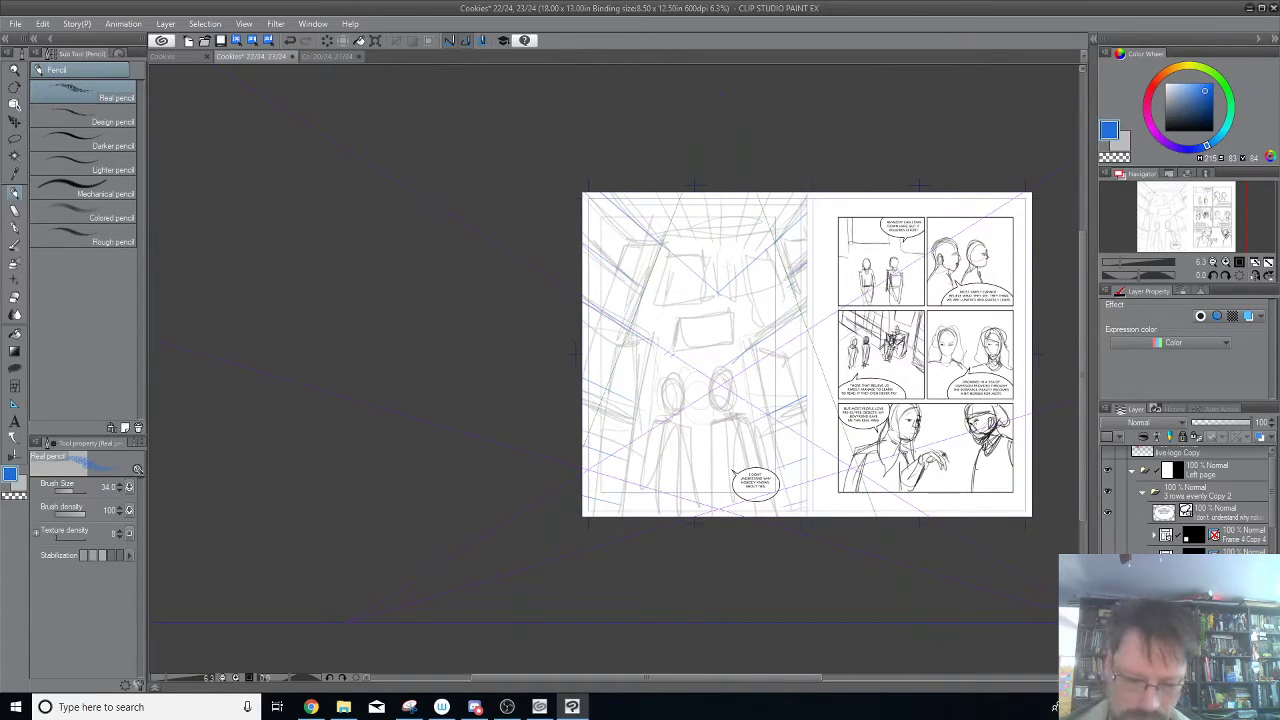
key(o)
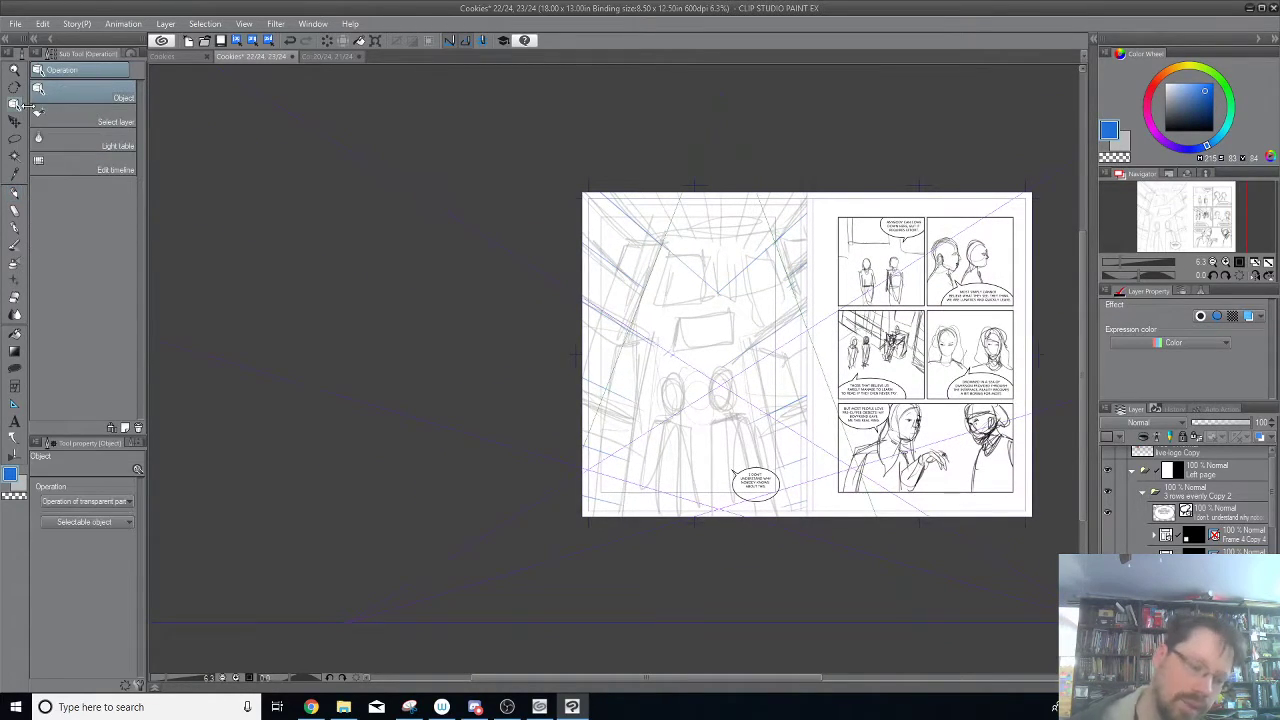
click(861, 626)
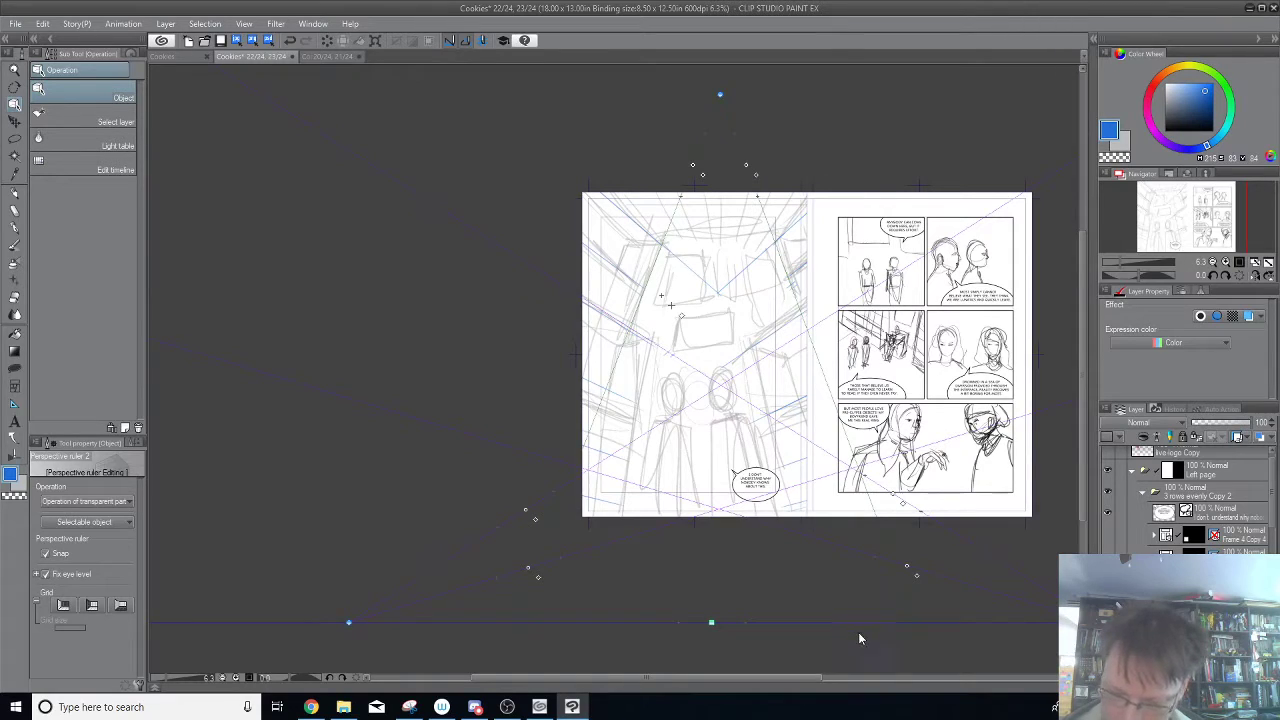
drag(992, 535, 914, 541)
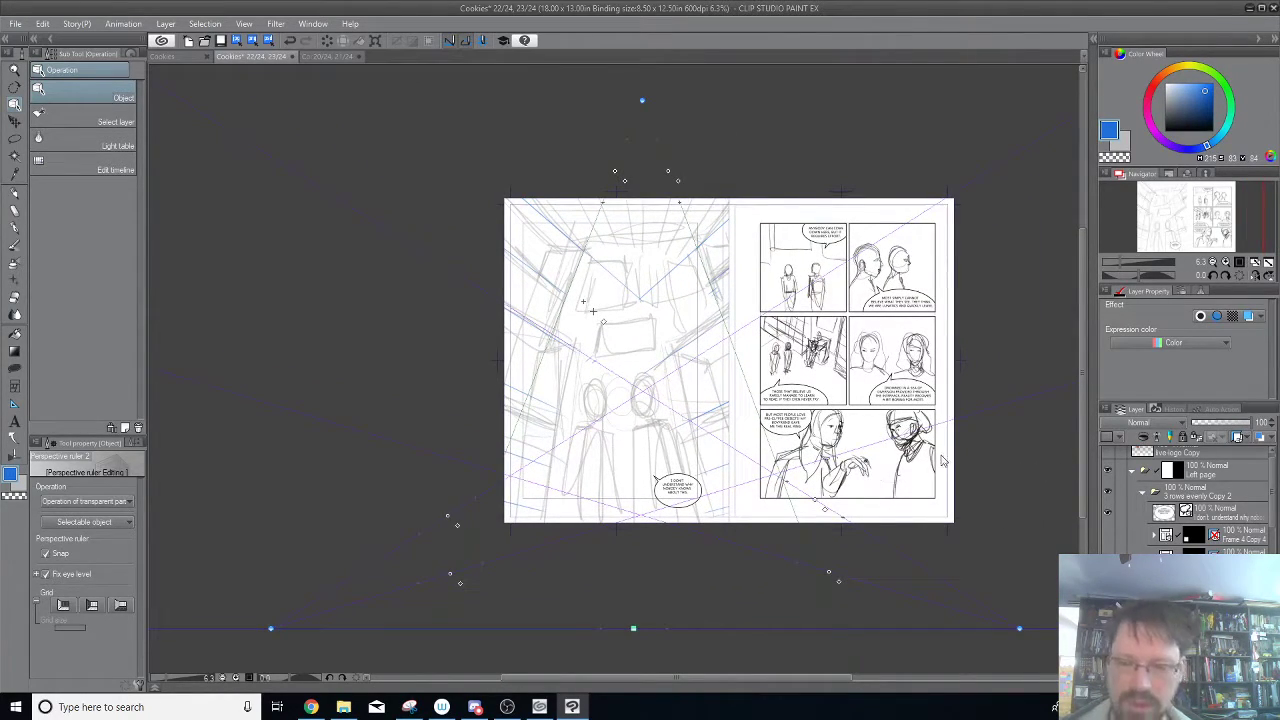
scroll(940, 451, up, 2)
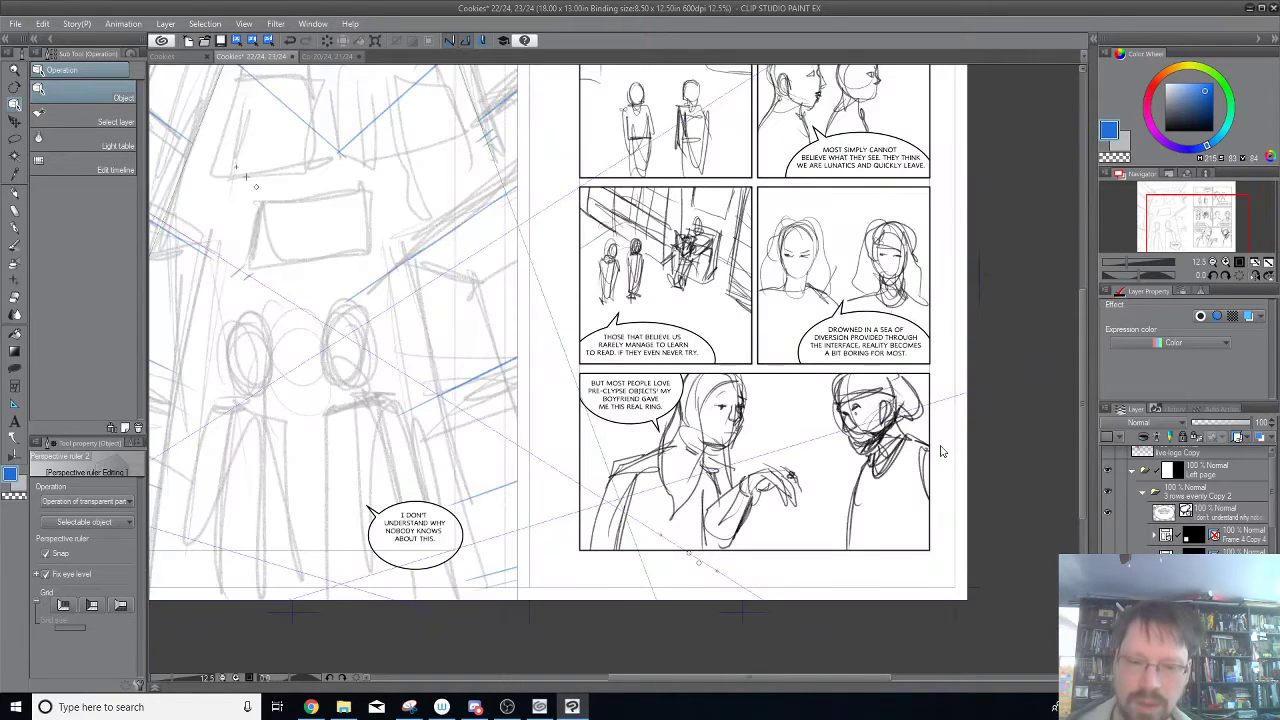
drag(530, 272, 805, 568)
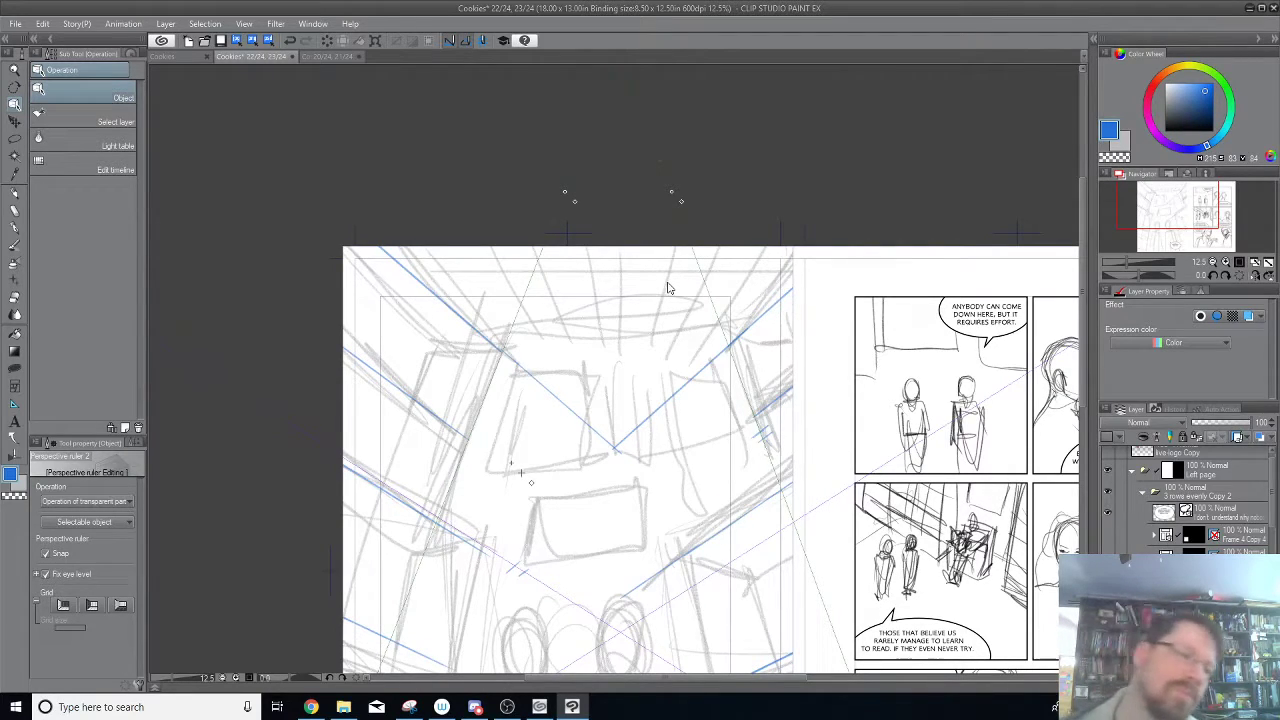
Try to trace the left edge of the back wall's left window in blue pencil.
key(p)
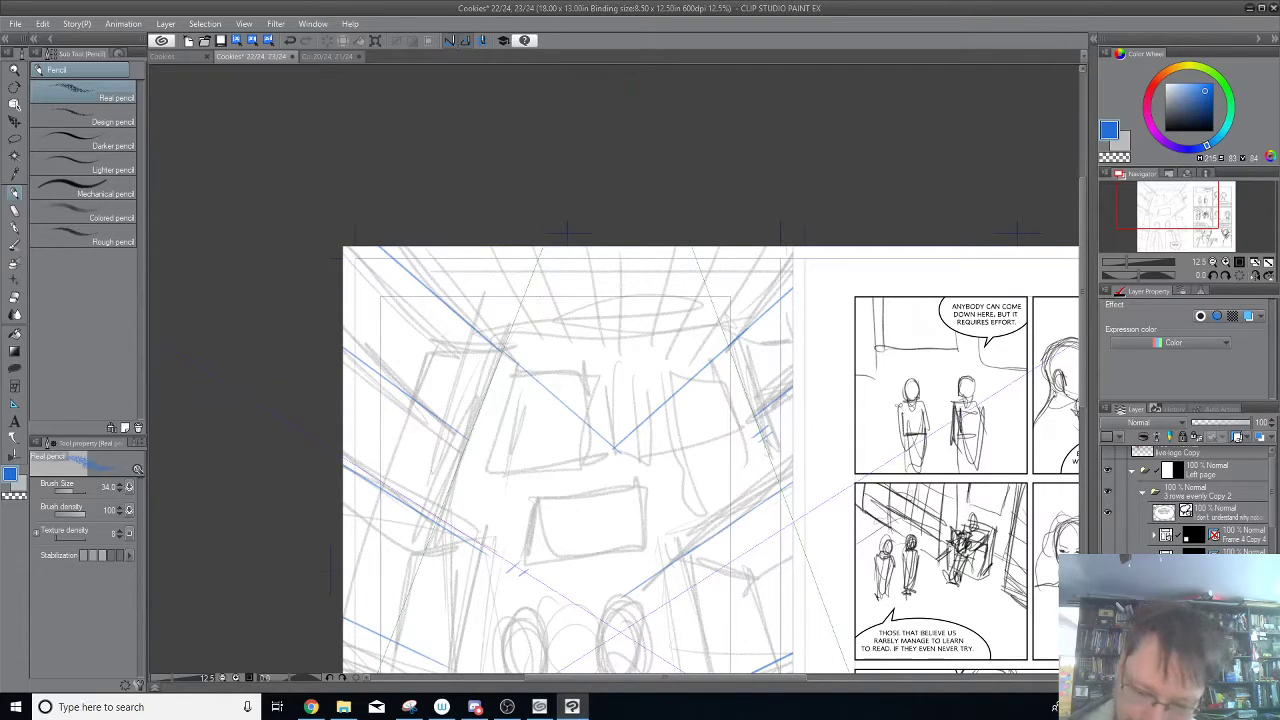
drag(486, 470, 535, 416)
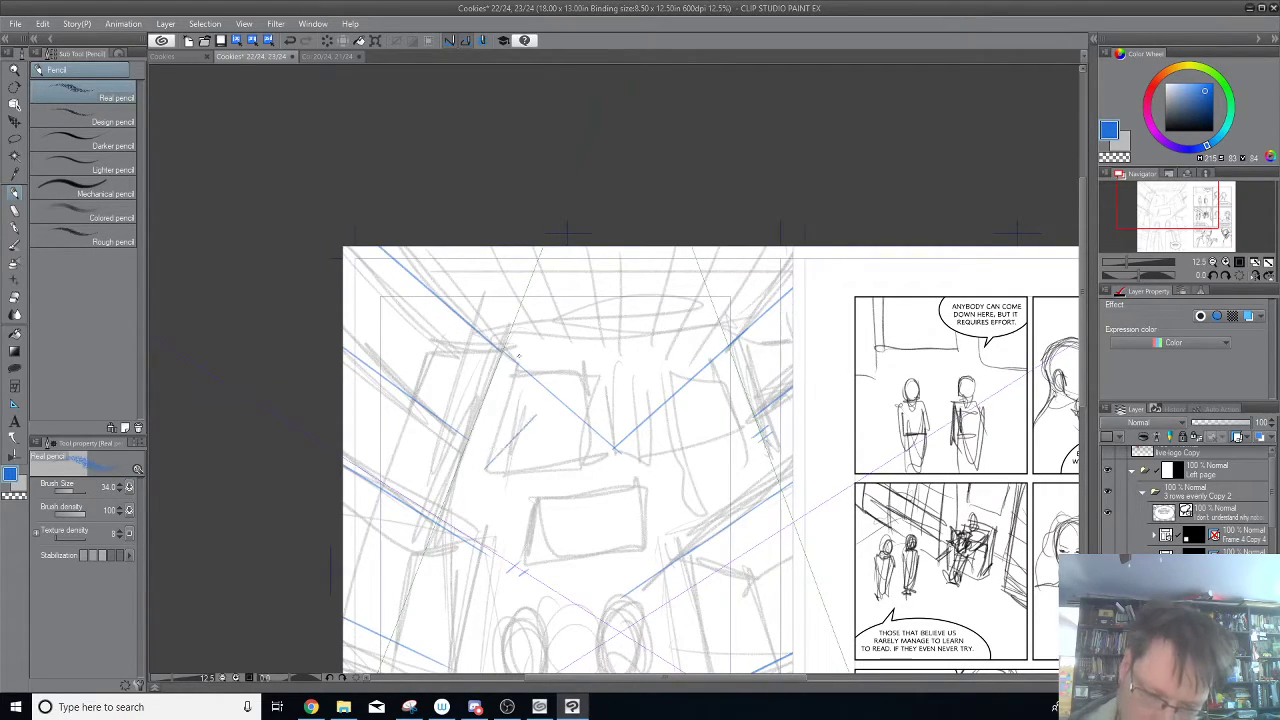
key(ctrl+z)
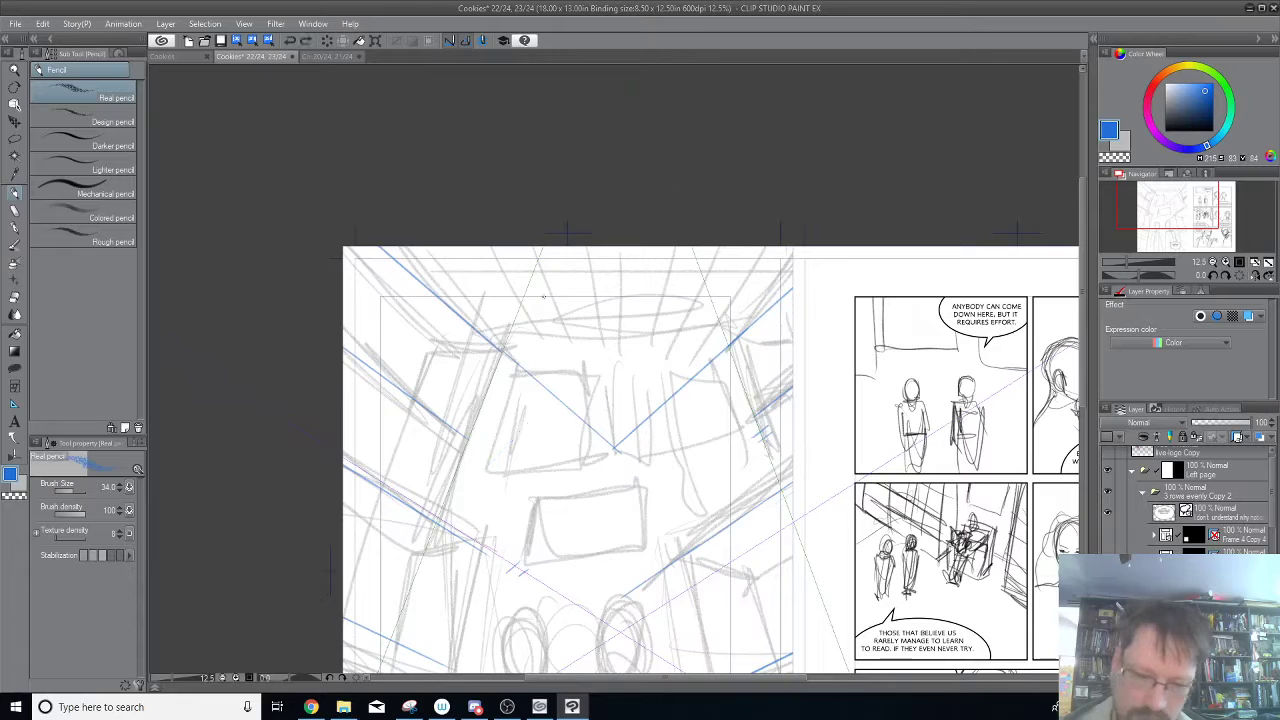
mouse_move(862, 532)
mouse_down()
mouse_move(842, 443)
mouse_move(854, 361)
mouse_up()
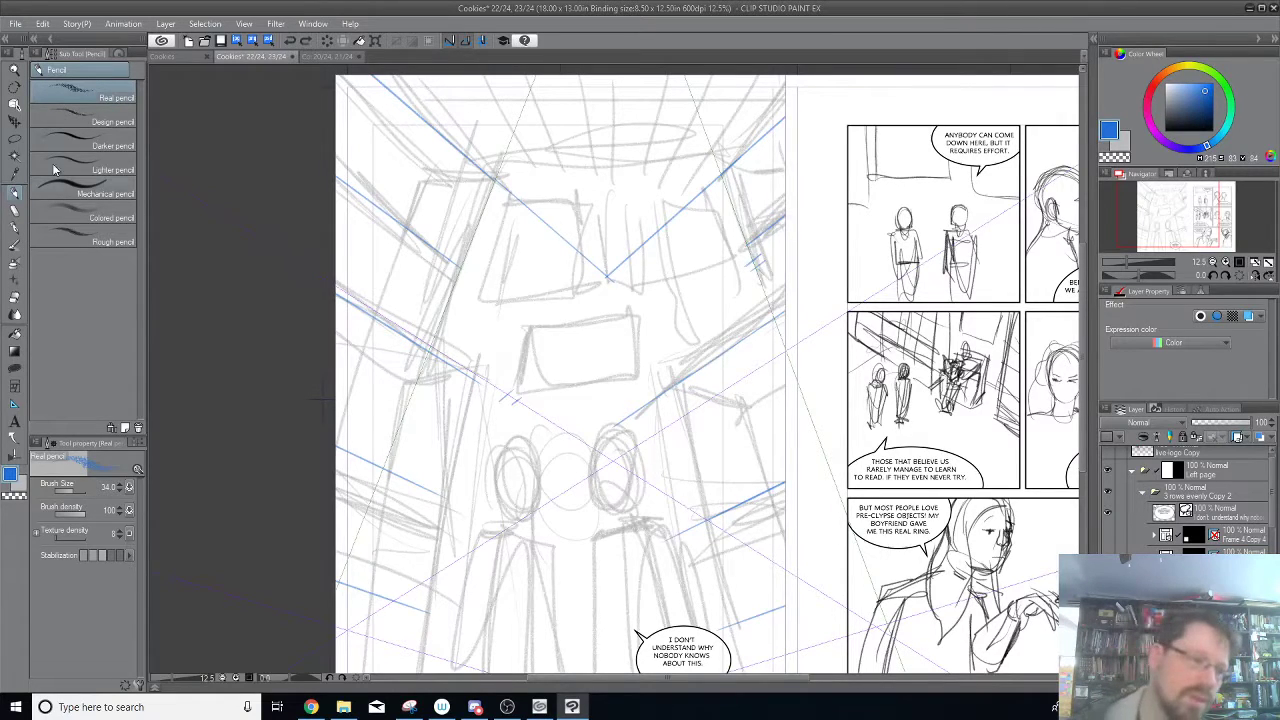
Select the perspective ruler again and turn off its snapping.
click(14, 106)
drag(802, 302, 818, 413)
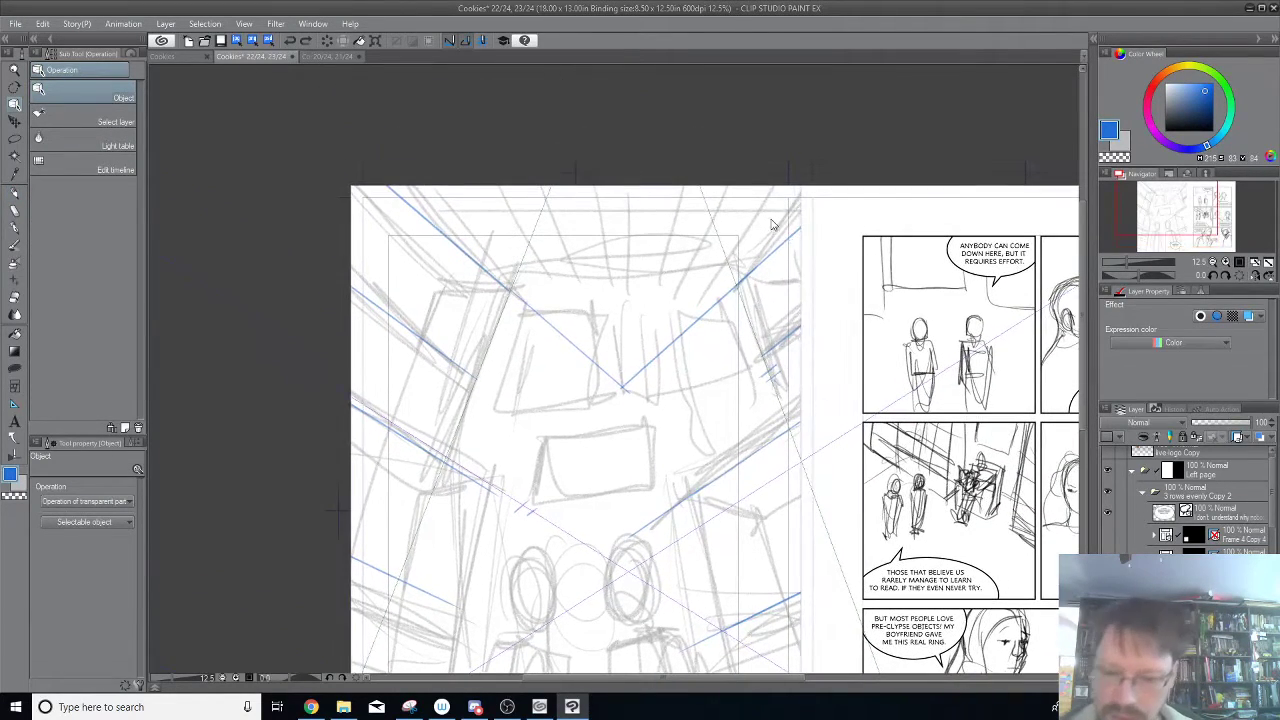
click(726, 260)
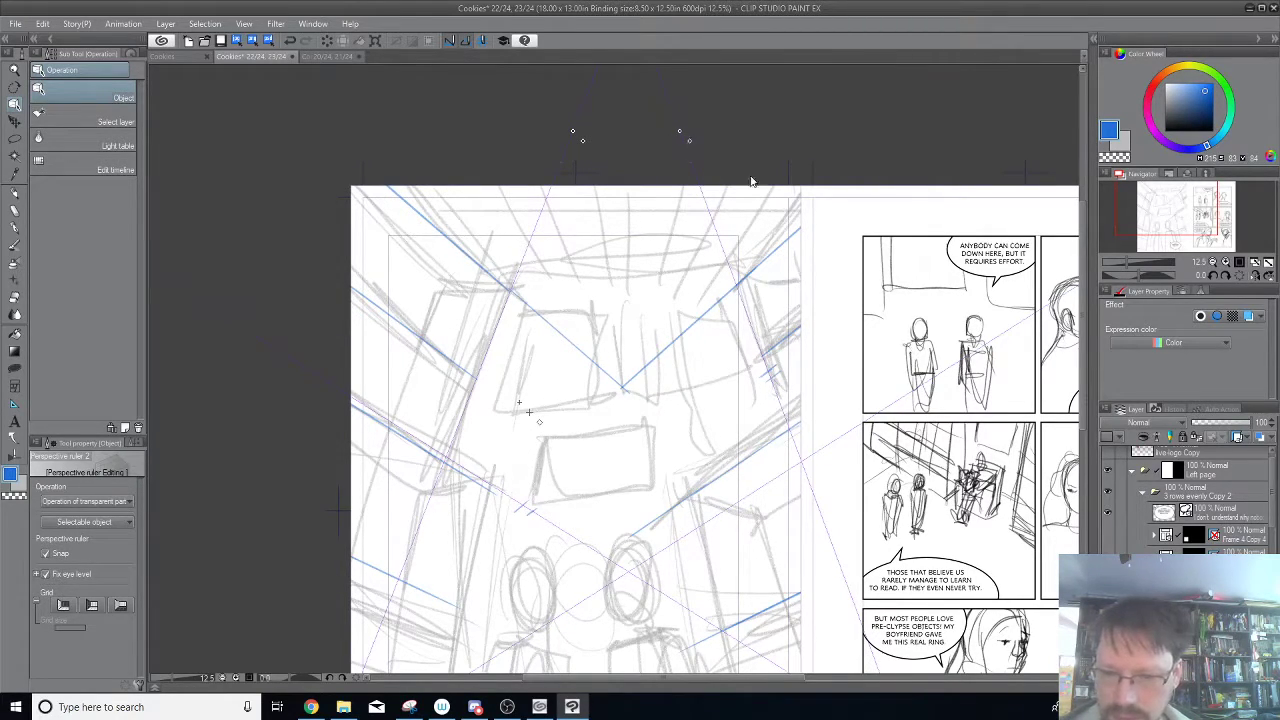
scroll(815, 556, down, 3)
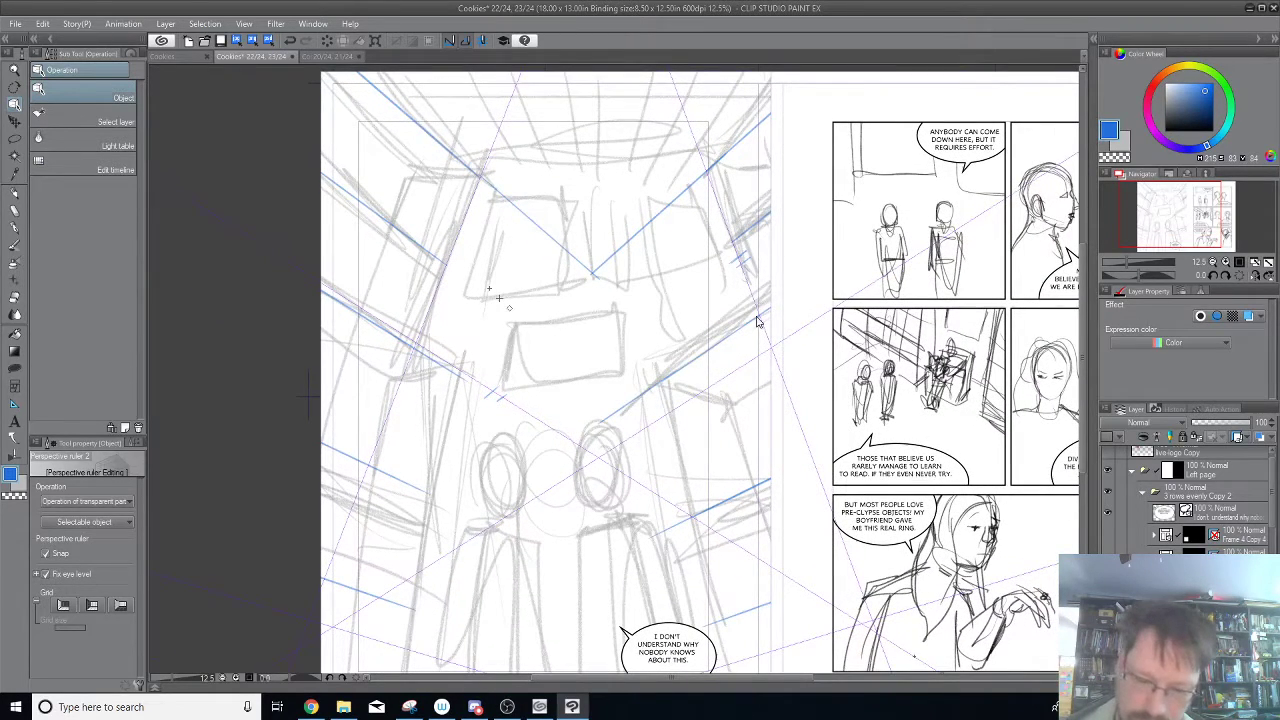
drag(852, 424, 808, 314)
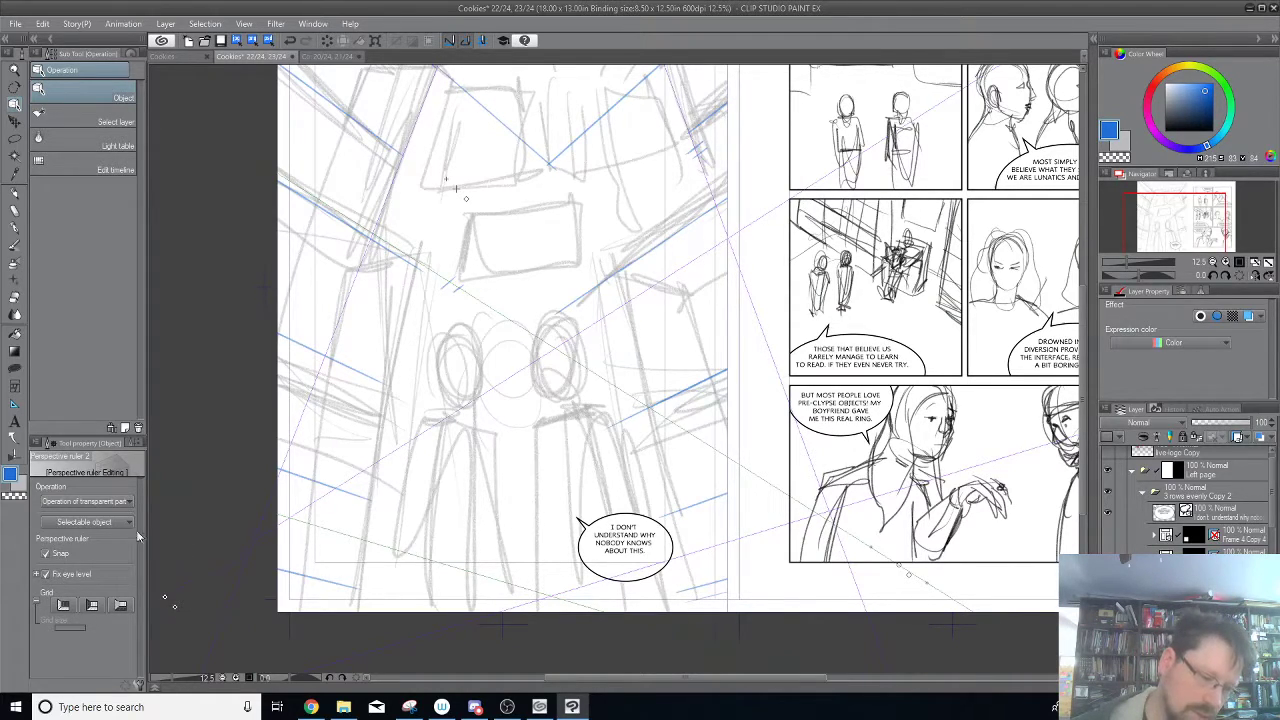
click(45, 553)
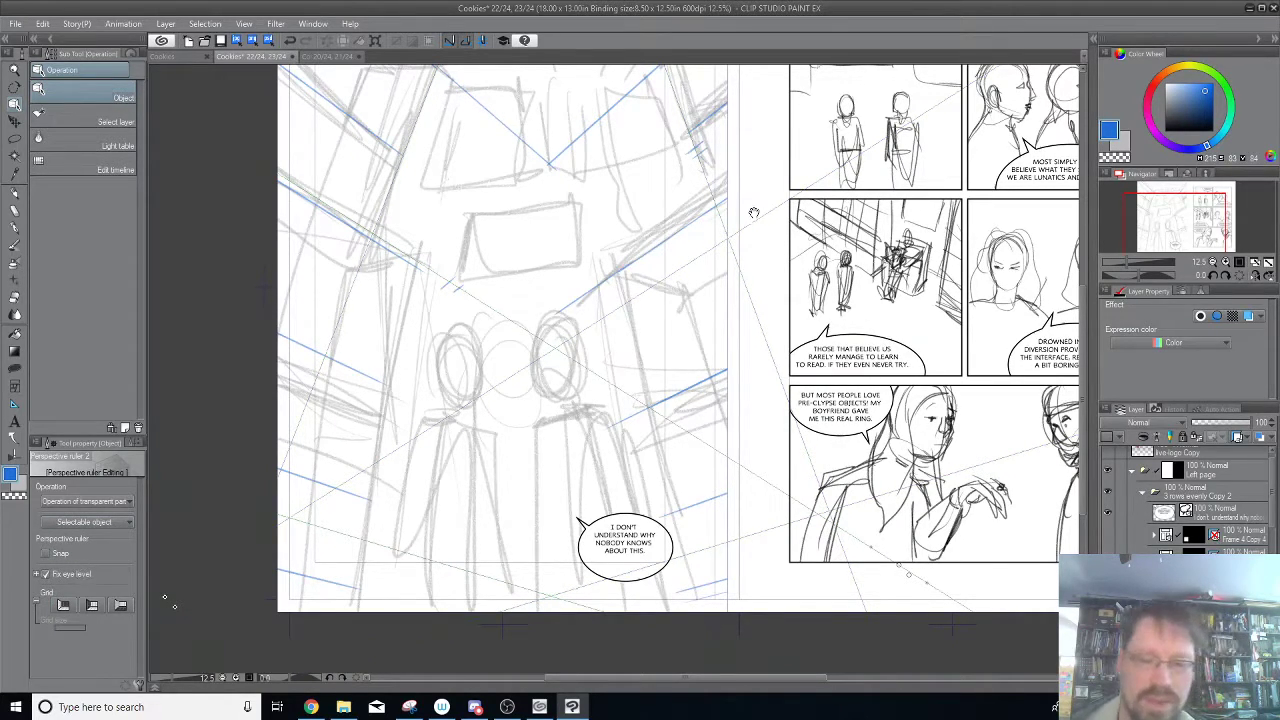
Preview each of the perspective ruler's three plane grids in turn and hide each one again.
drag(777, 177, 817, 263)
drag(791, 209, 819, 203)
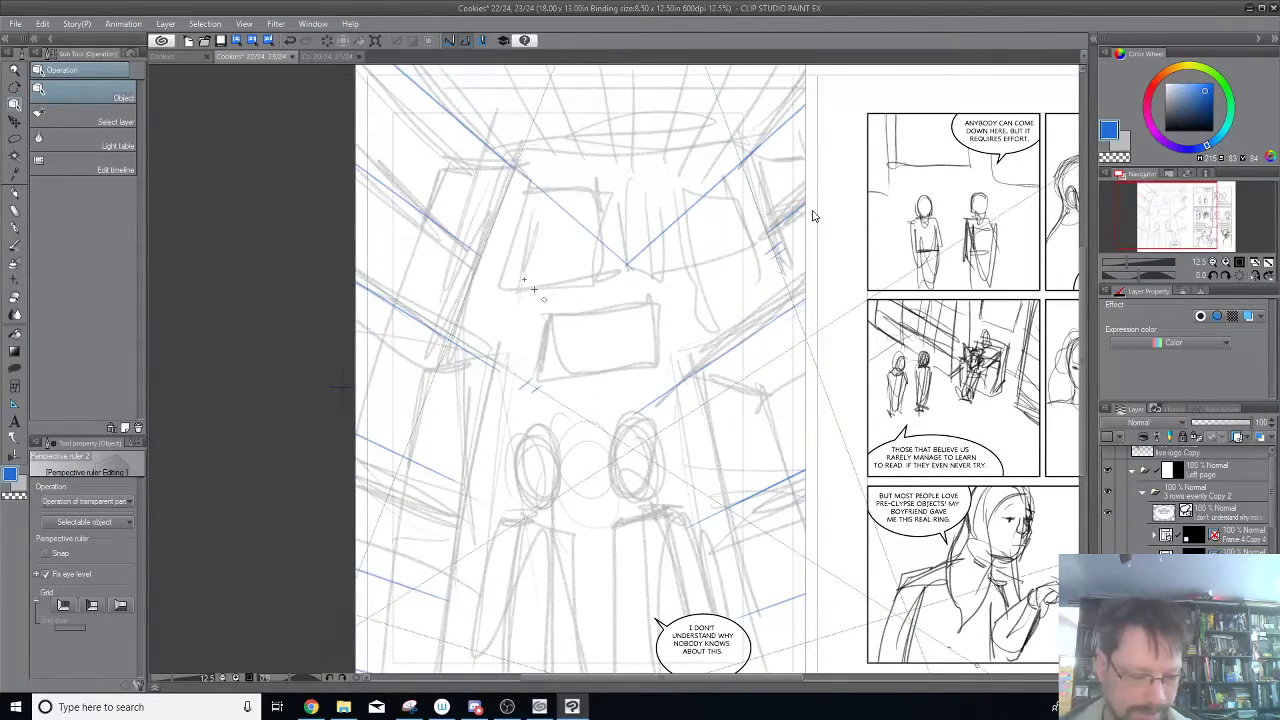
drag(757, 309, 761, 265)
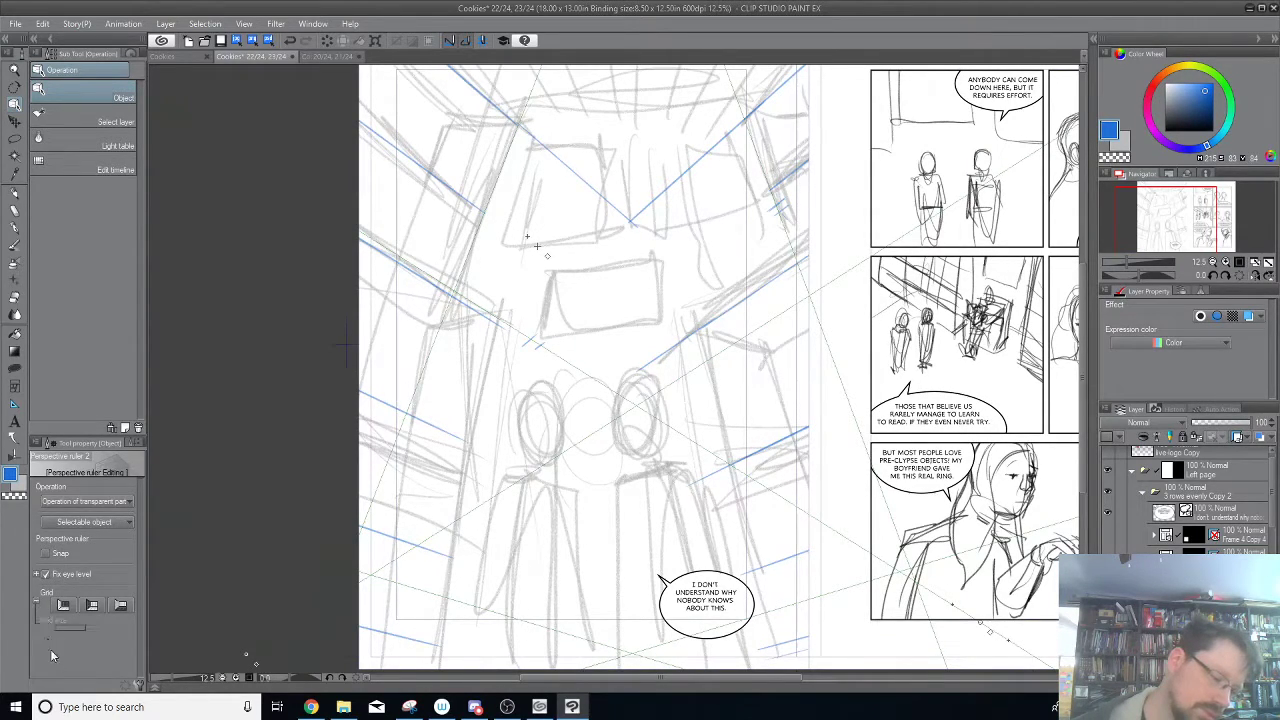
click(63, 606)
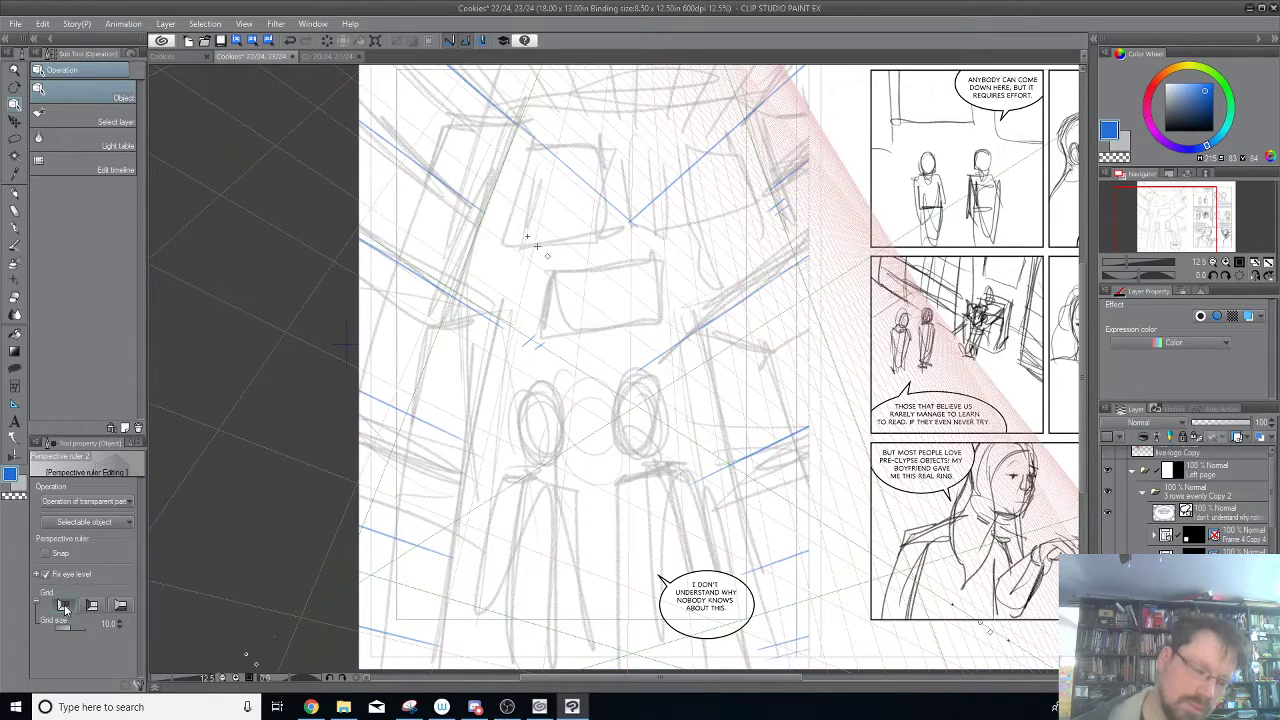
click(68, 607)
click(91, 607)
click(92, 607)
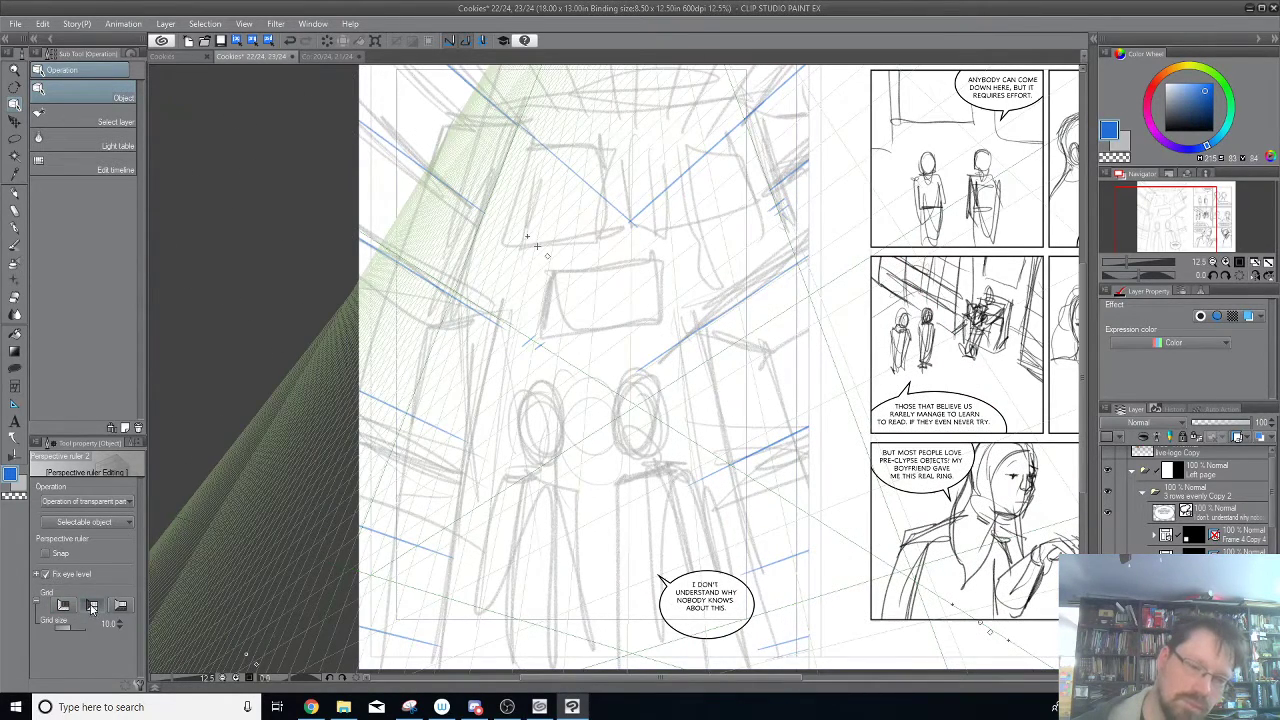
click(122, 606)
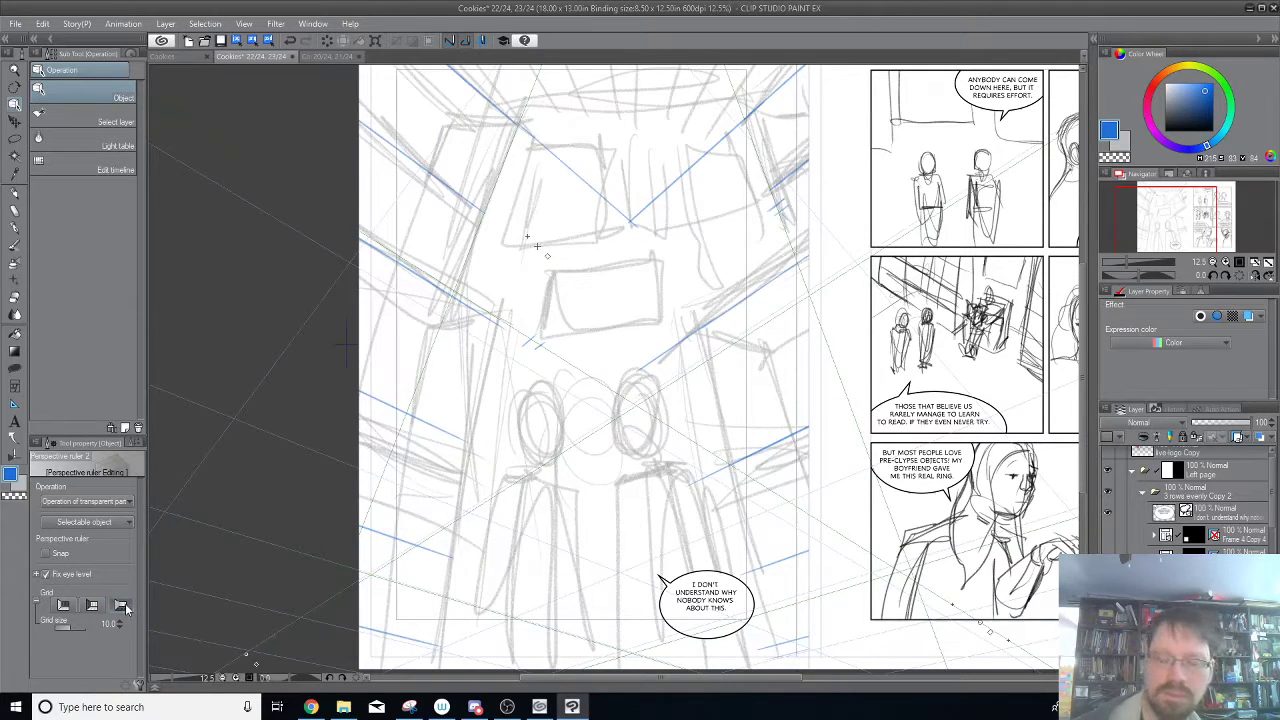
click(125, 605)
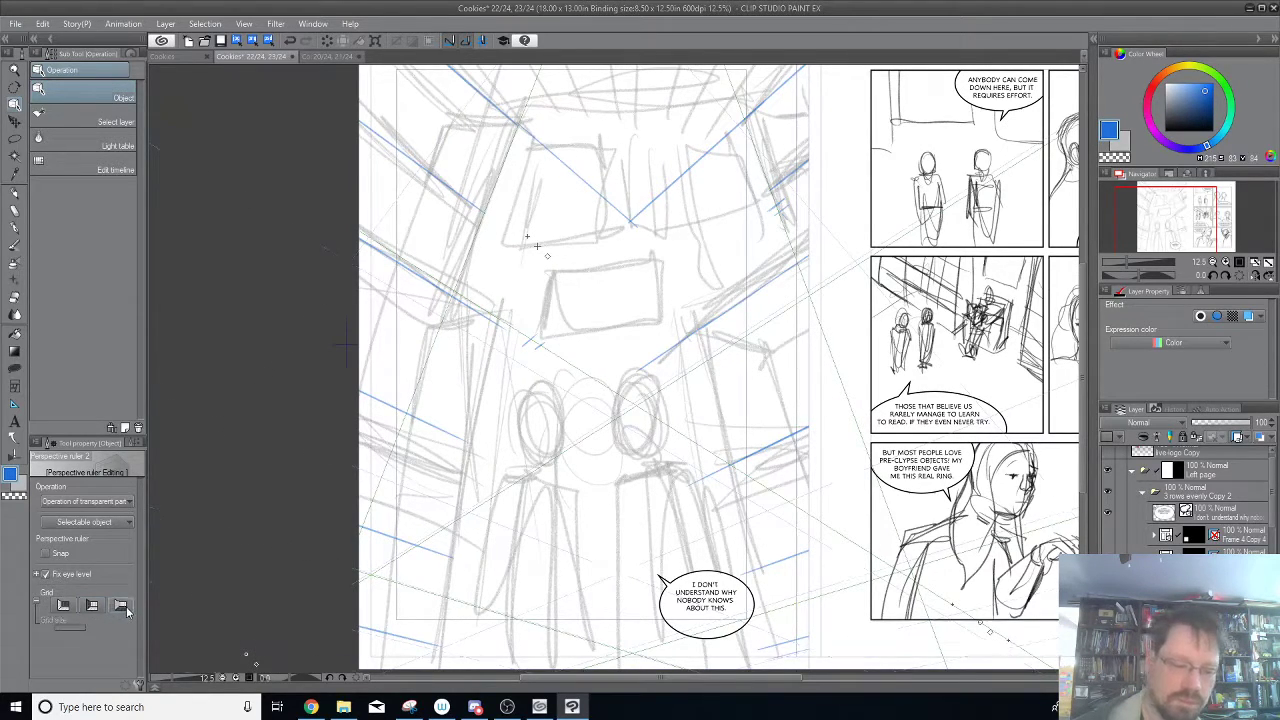
drag(777, 155, 790, 298)
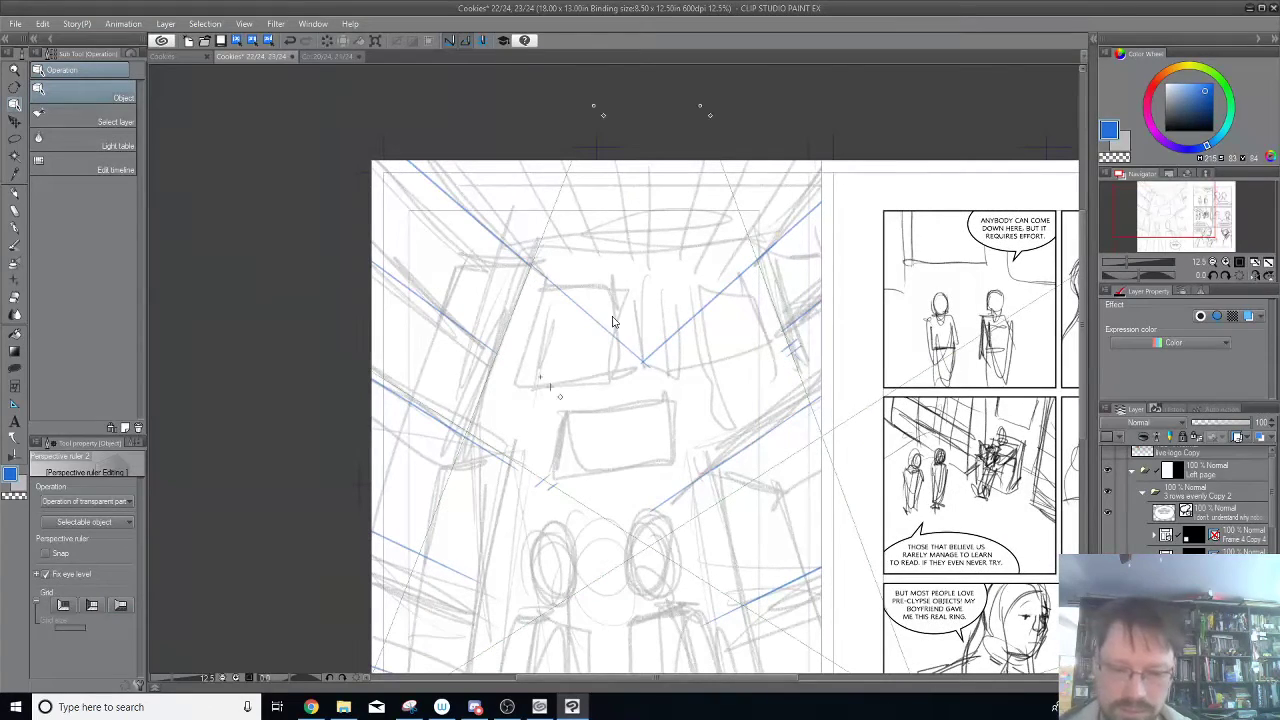
Re-enable snapping on the perspective ruler, limited to the vanishing point above the page.
click(22, 195)
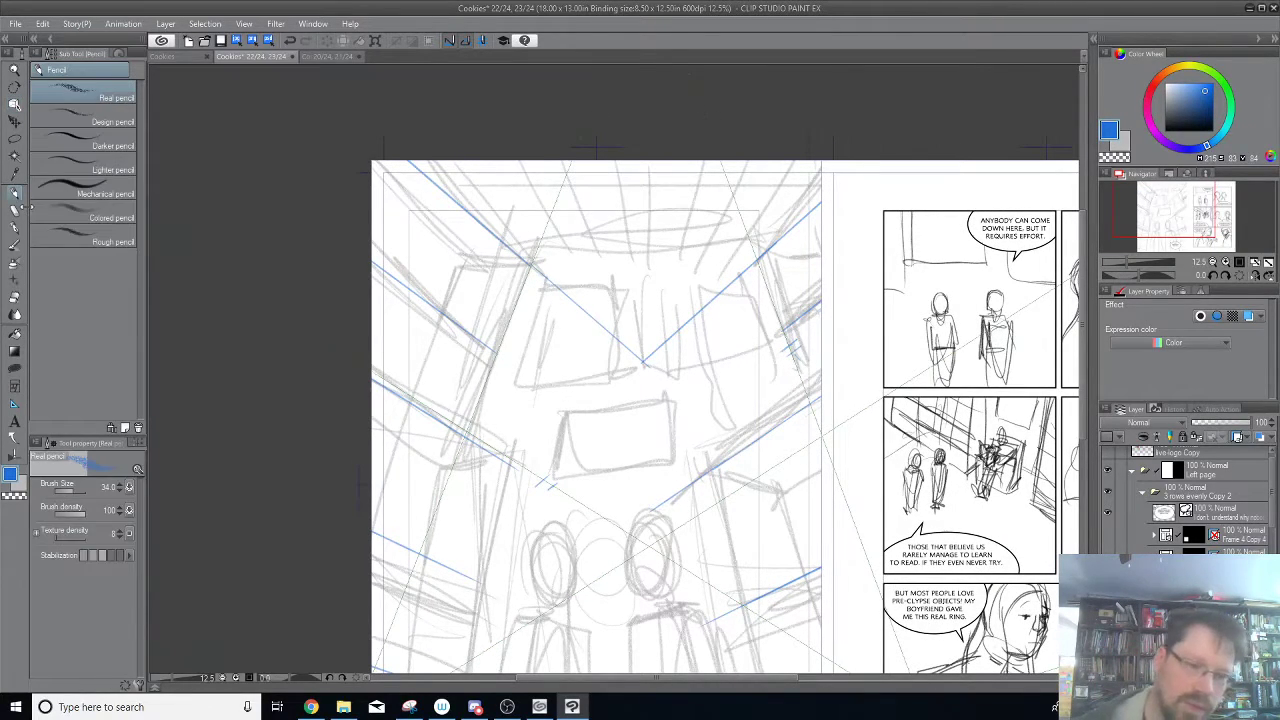
click(14, 104)
click(710, 116)
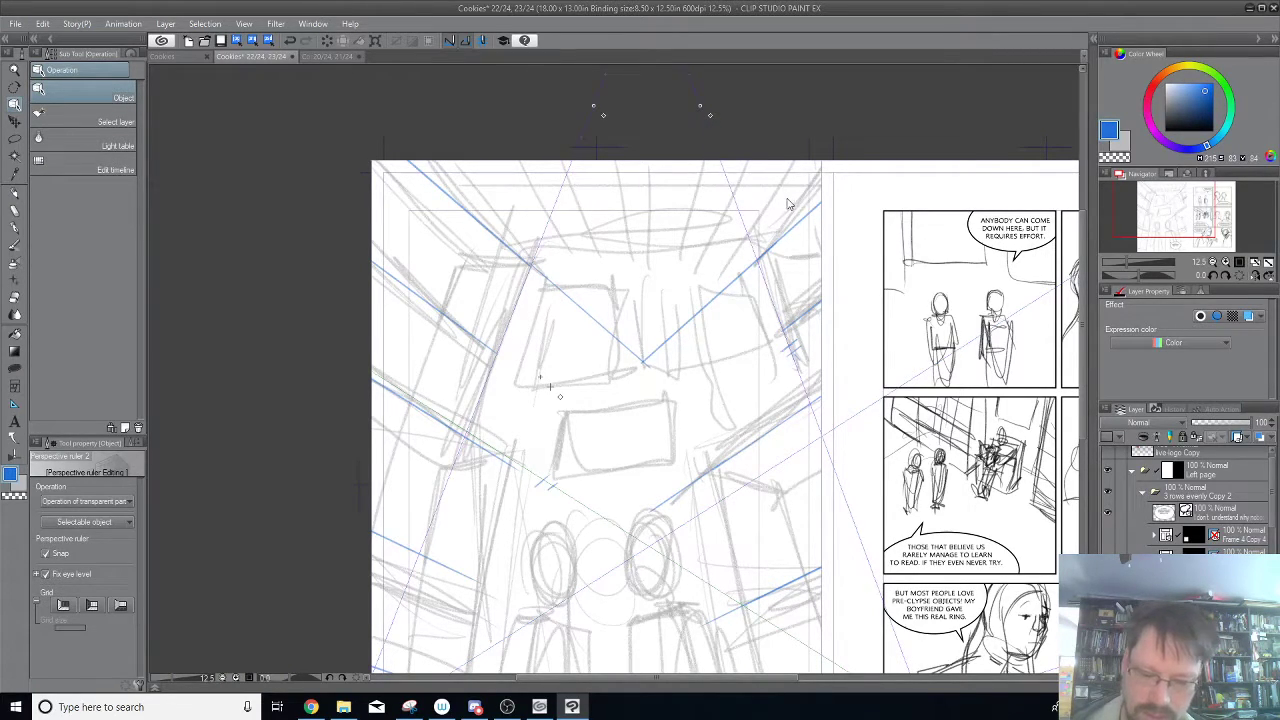
drag(820, 494, 811, 256)
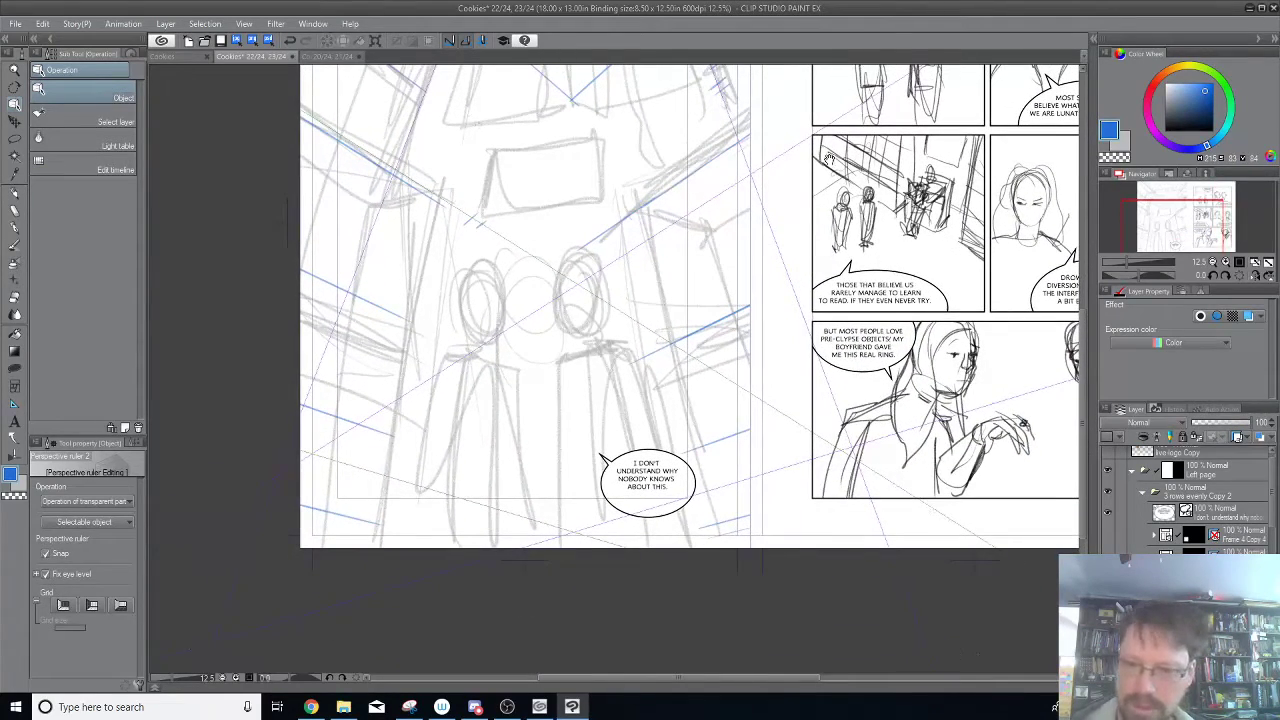
drag(830, 163, 830, 217)
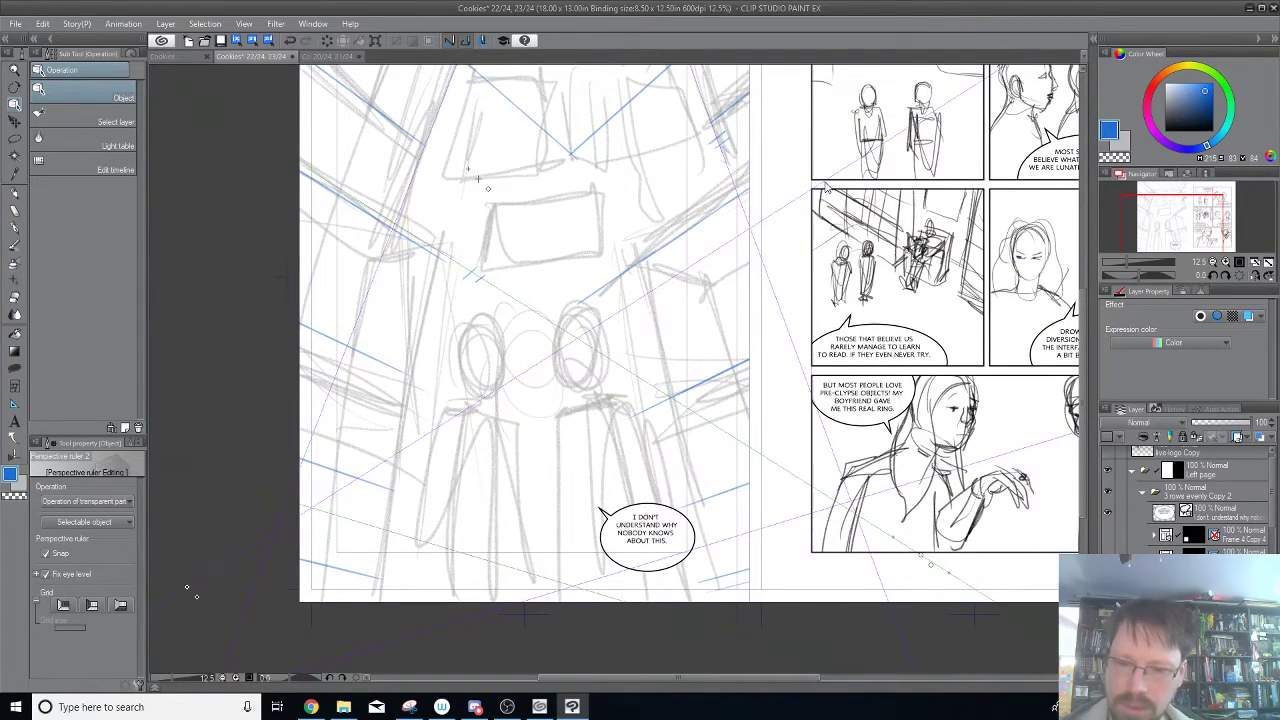
drag(529, 451, 577, 575)
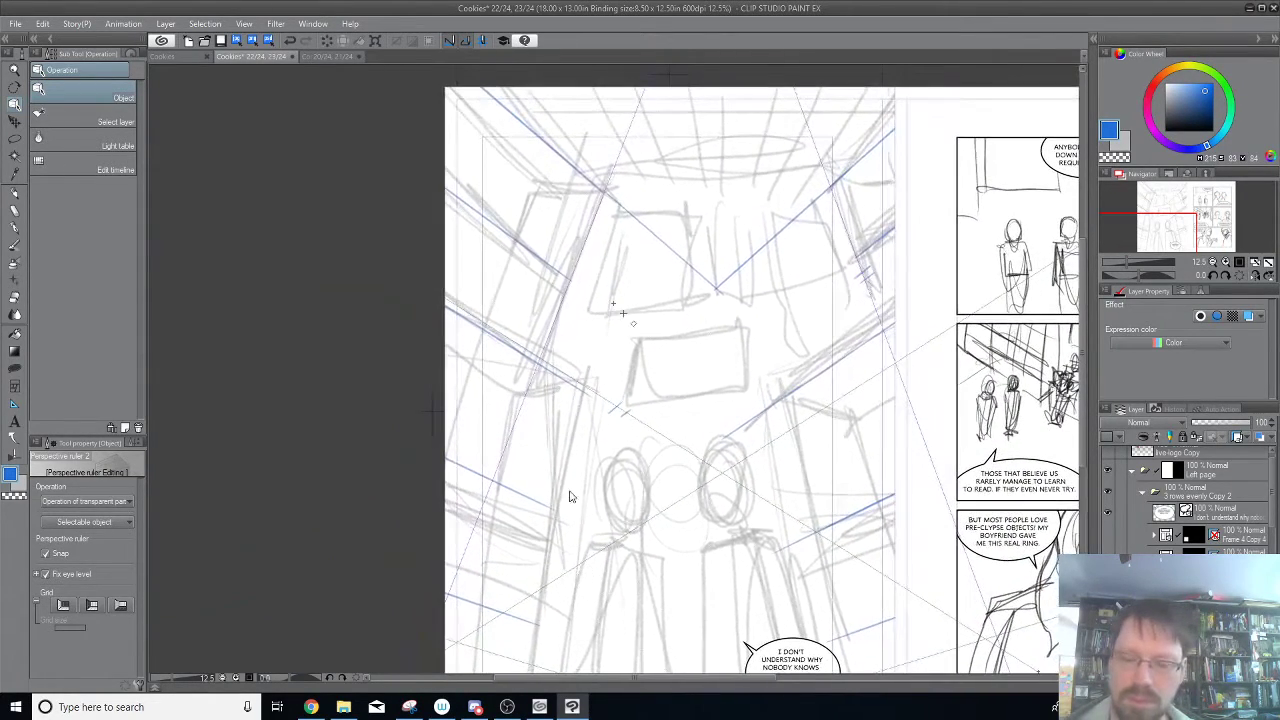
Trace the back wall's left and right upright edges in blue pencil, from the ceiling lines down to the walls' middle receding lines.
click(15, 192)
click(1220, 600)
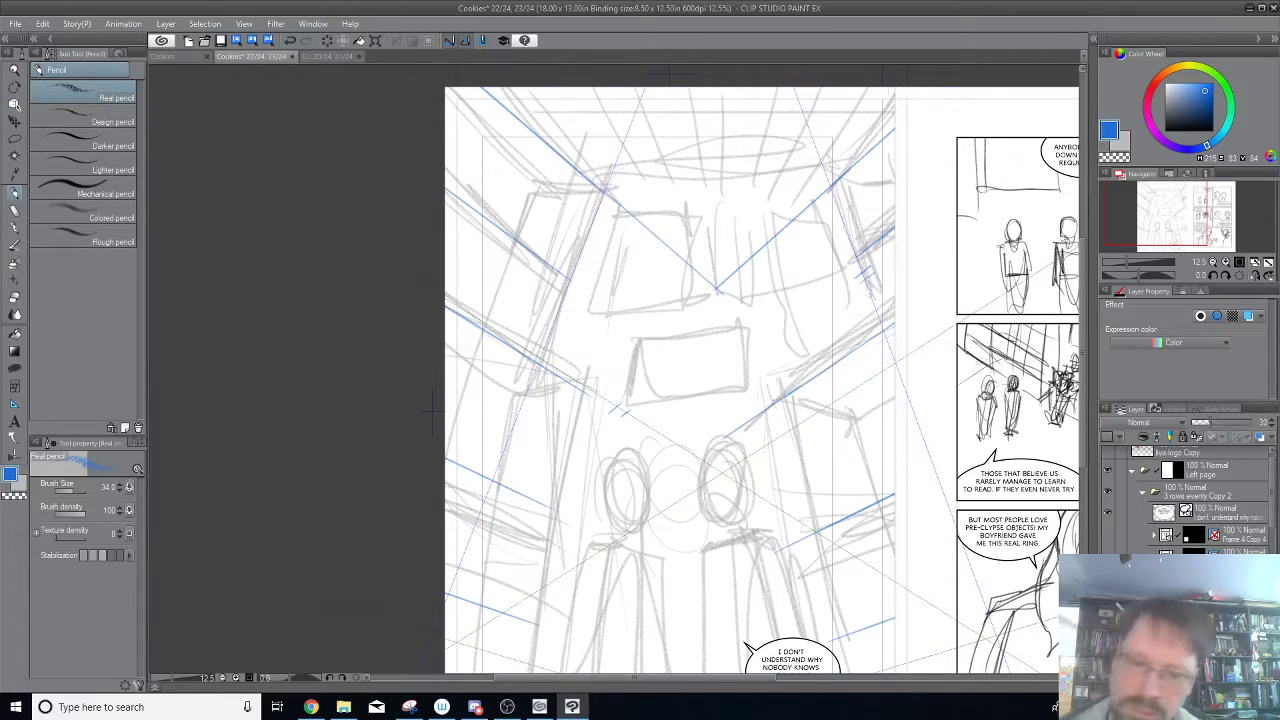
click(1200, 580)
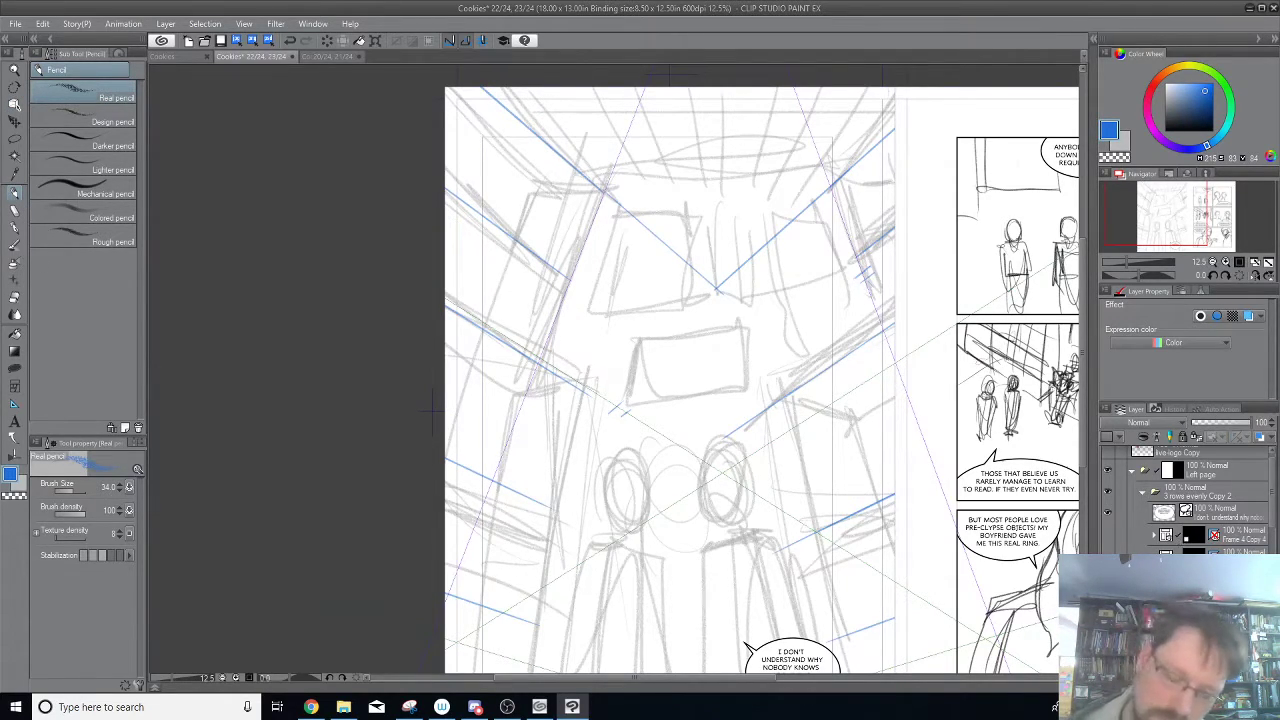
drag(537, 365, 600, 201)
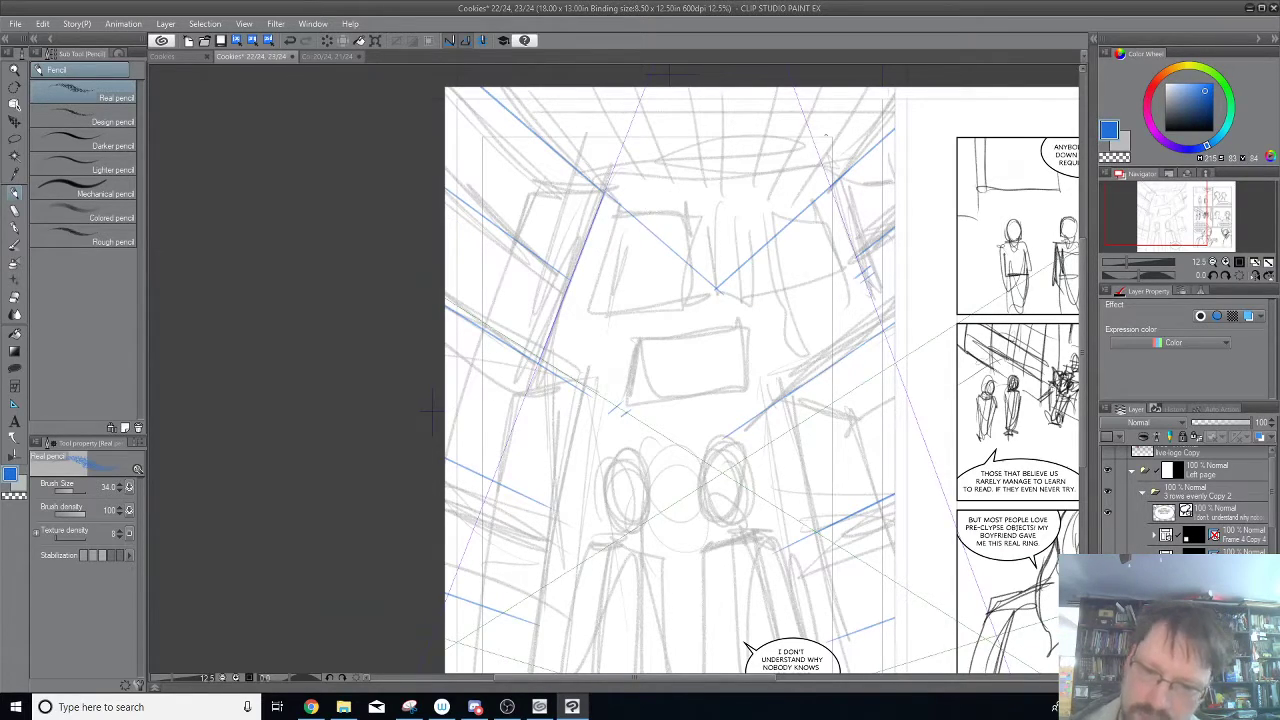
drag(830, 186, 882, 328)
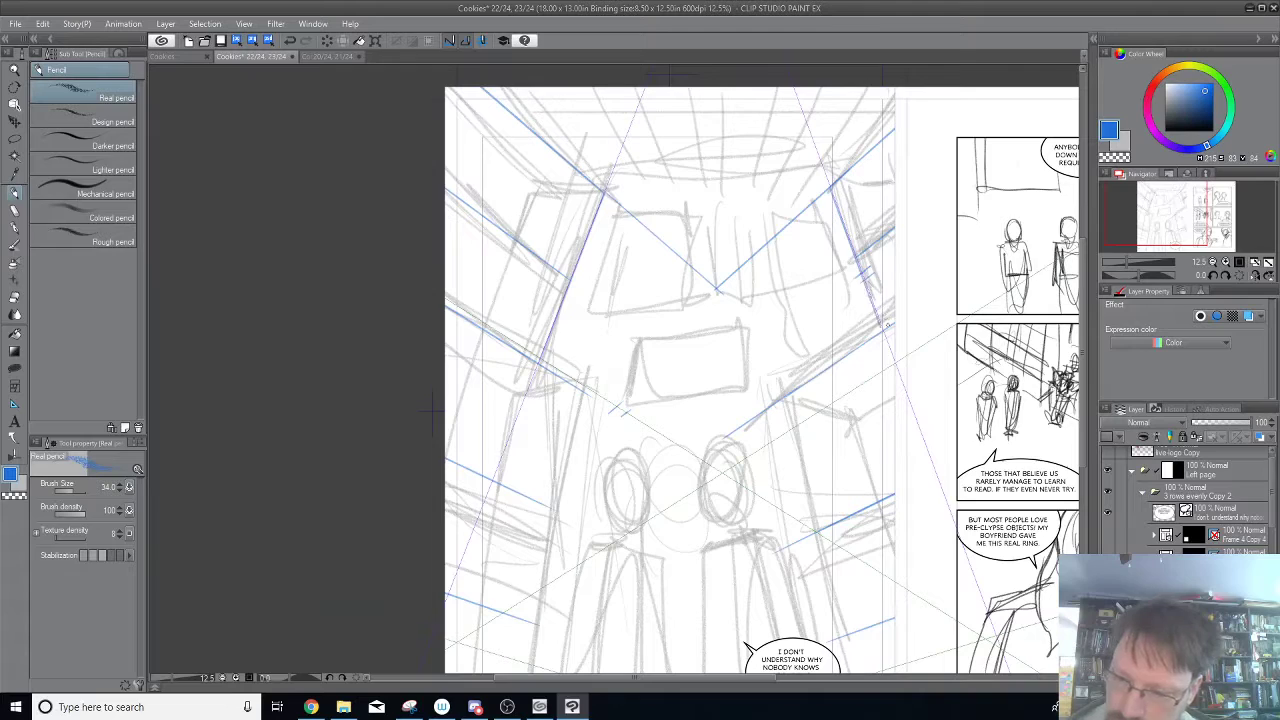
drag(832, 190, 886, 328)
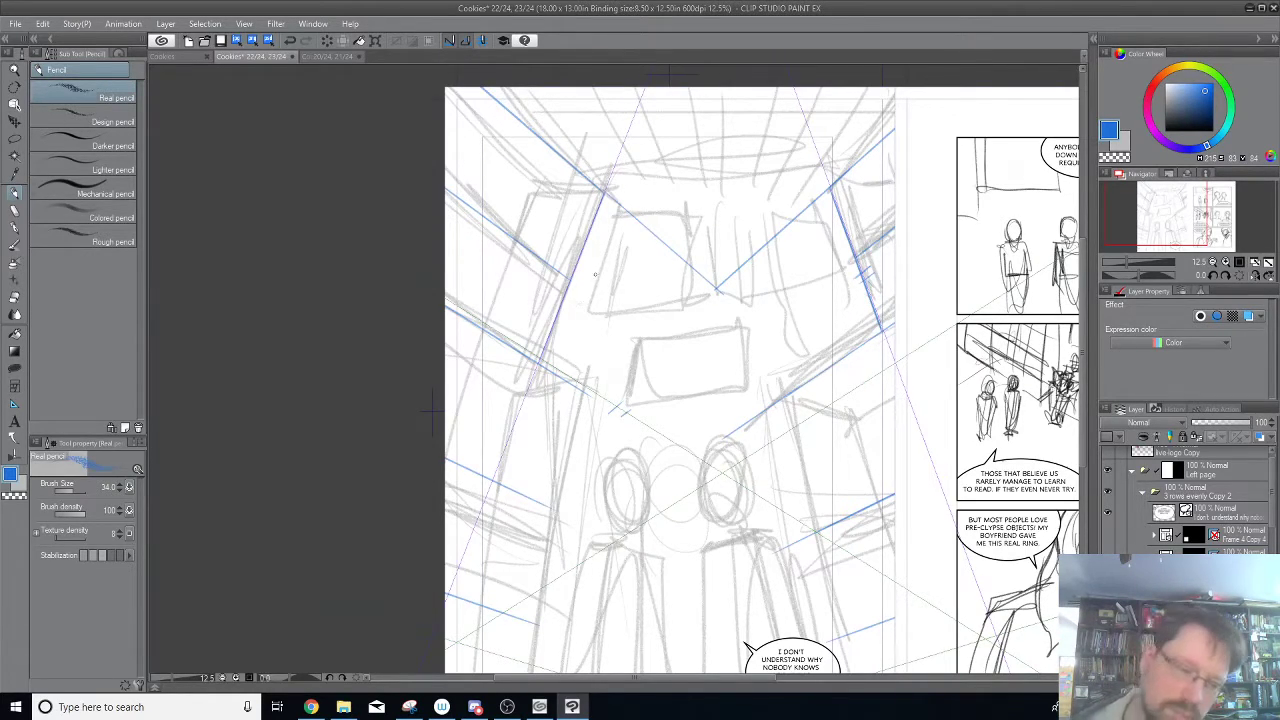
Set the pencil's brush size to 37.
click(119, 485)
click(119, 485)
click(119, 485)
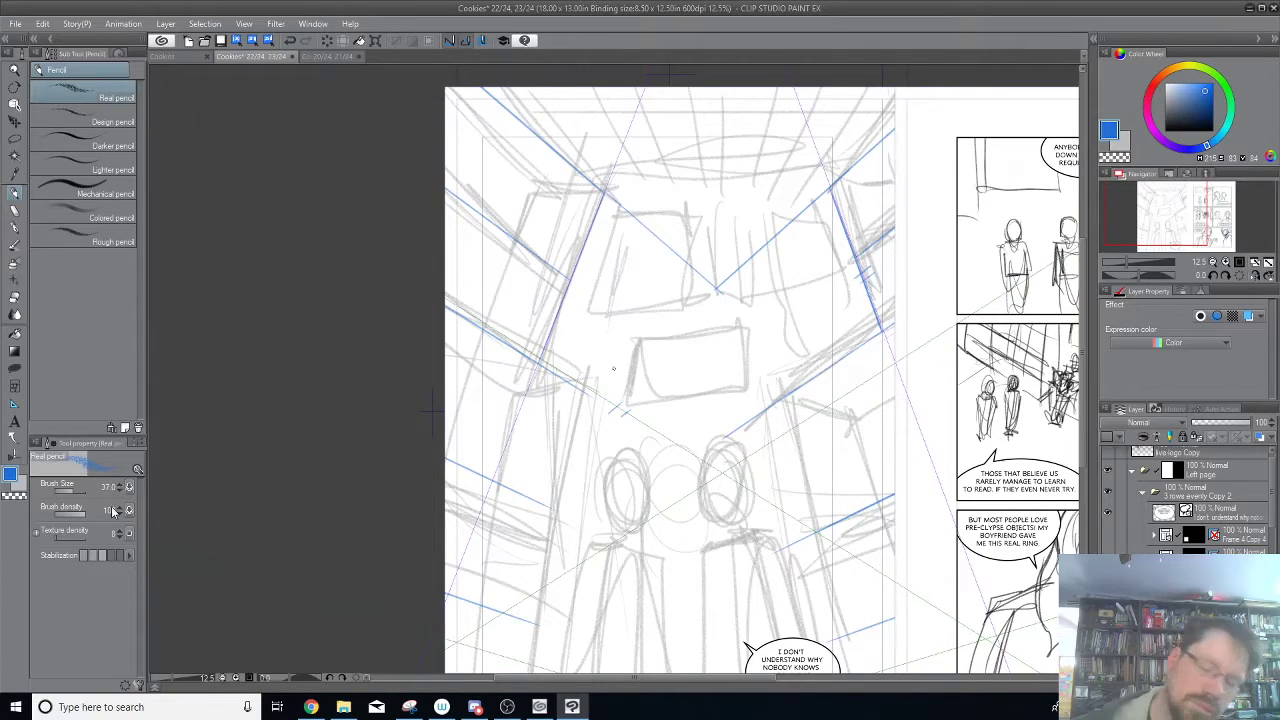
Fade the rough sketch layer to 19% opacity and trace the lower left and right walls' upright edges in blue pencil.
drag(1209, 423, 1202, 431)
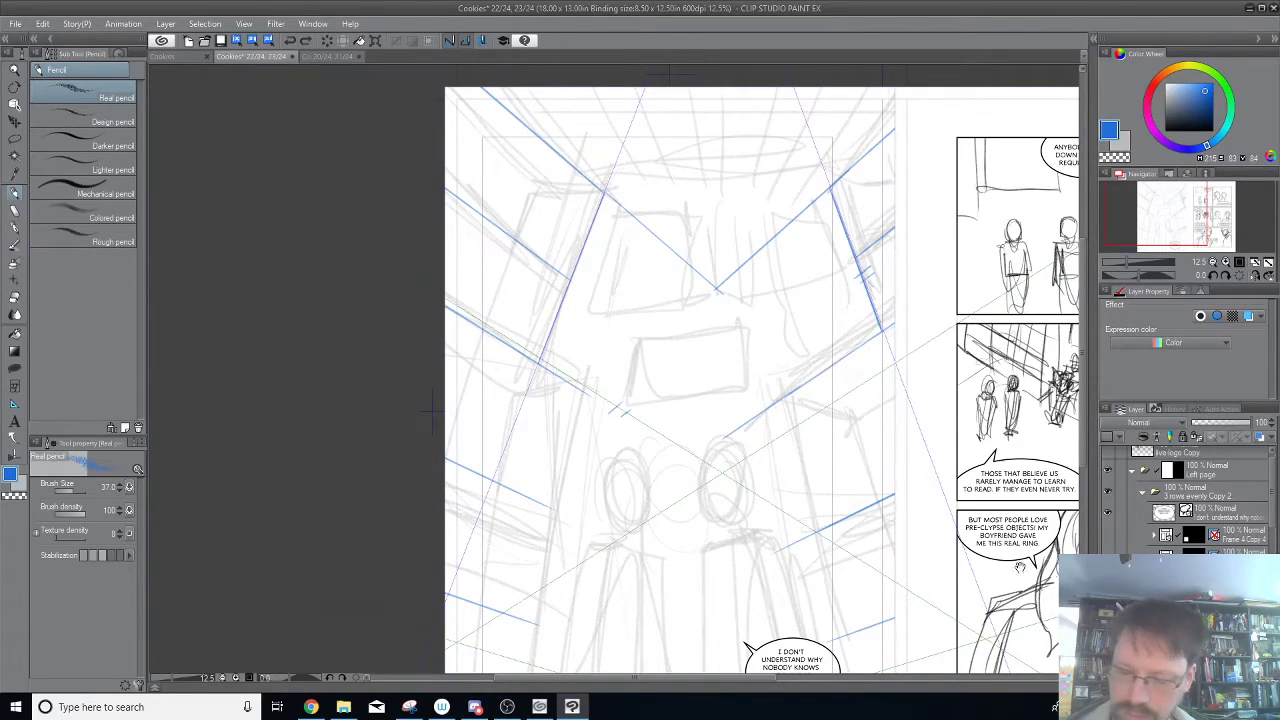
scroll(586, 300, down, 2)
drag(588, 300, 494, 643)
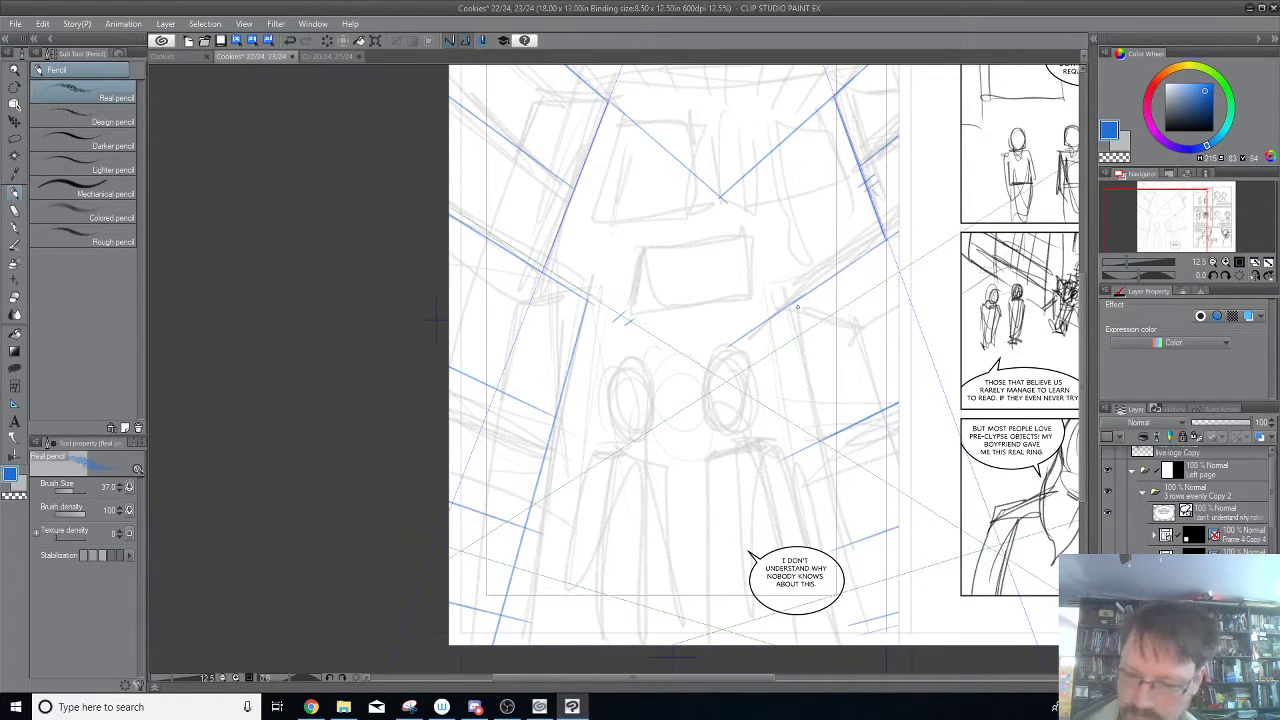
drag(790, 304, 836, 645)
key(ctrl+z)
drag(802, 300, 855, 645)
drag(801, 298, 852, 628)
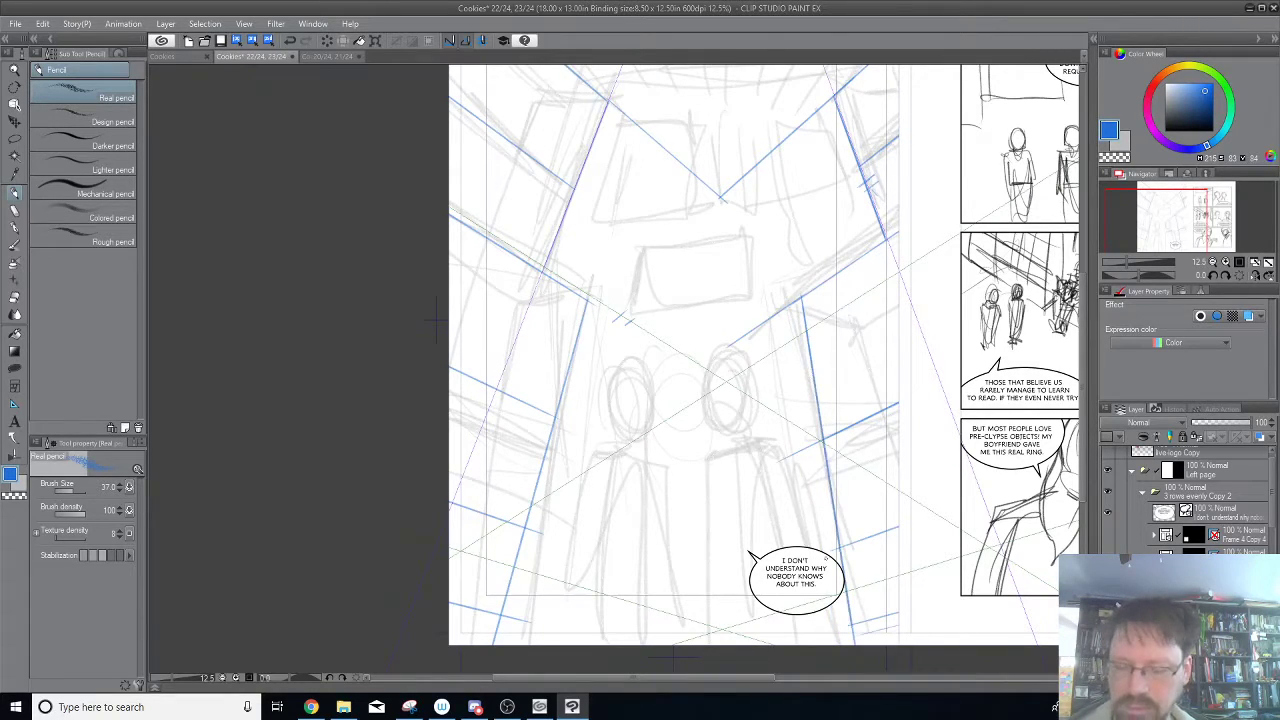
Add a second receding upright line close beside each of the two lower wall edges.
drag(808, 290, 878, 654)
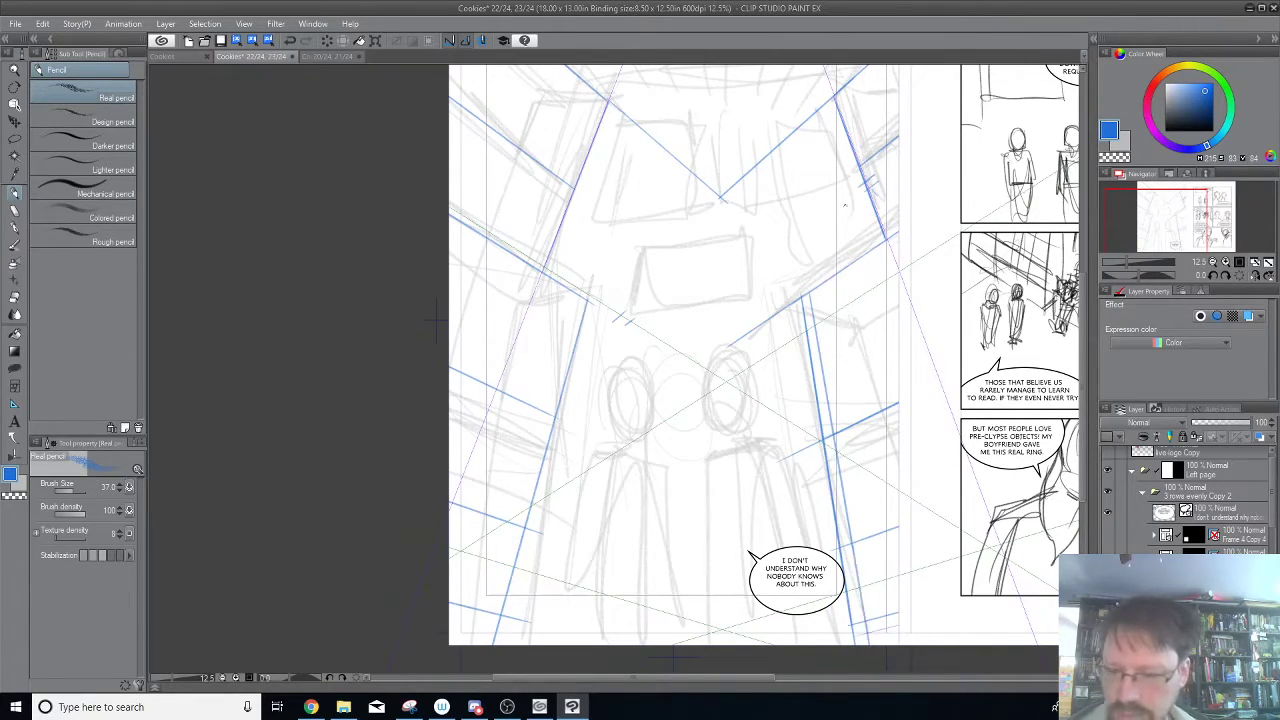
drag(808, 300, 796, 223)
key(ctrl+z)
drag(578, 303, 480, 646)
Retrace the back wall's left and right upright edges more heavily, between the ceiling lines and the middle receding lines.
drag(680, 182, 696, 369)
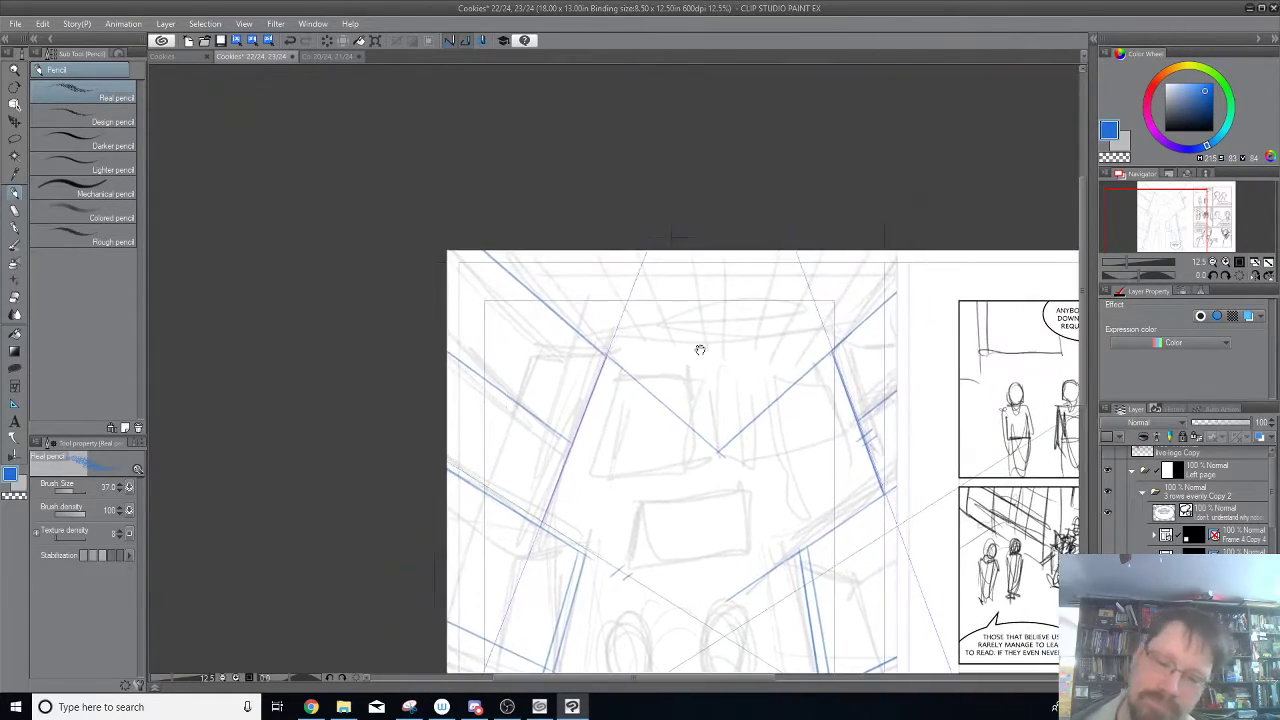
drag(538, 523, 604, 358)
drag(834, 358, 879, 474)
scroll(899, 462, down, 5)
scroll(897, 471, up, 1)
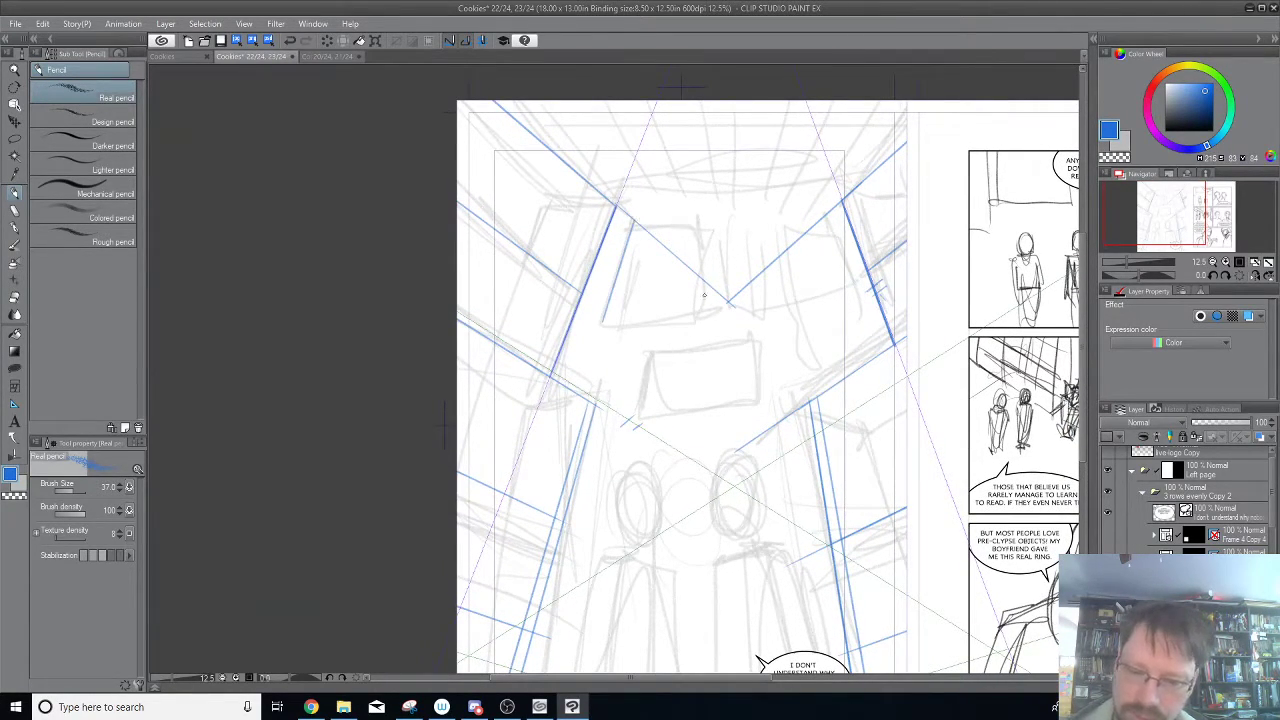
Trace the upright sides of the back wall's three upper rectangles and of the central rectangle below them.
mouse_move(699, 316)
mouse_down()
mouse_move(708, 228)
mouse_move(725, 263)
mouse_up()
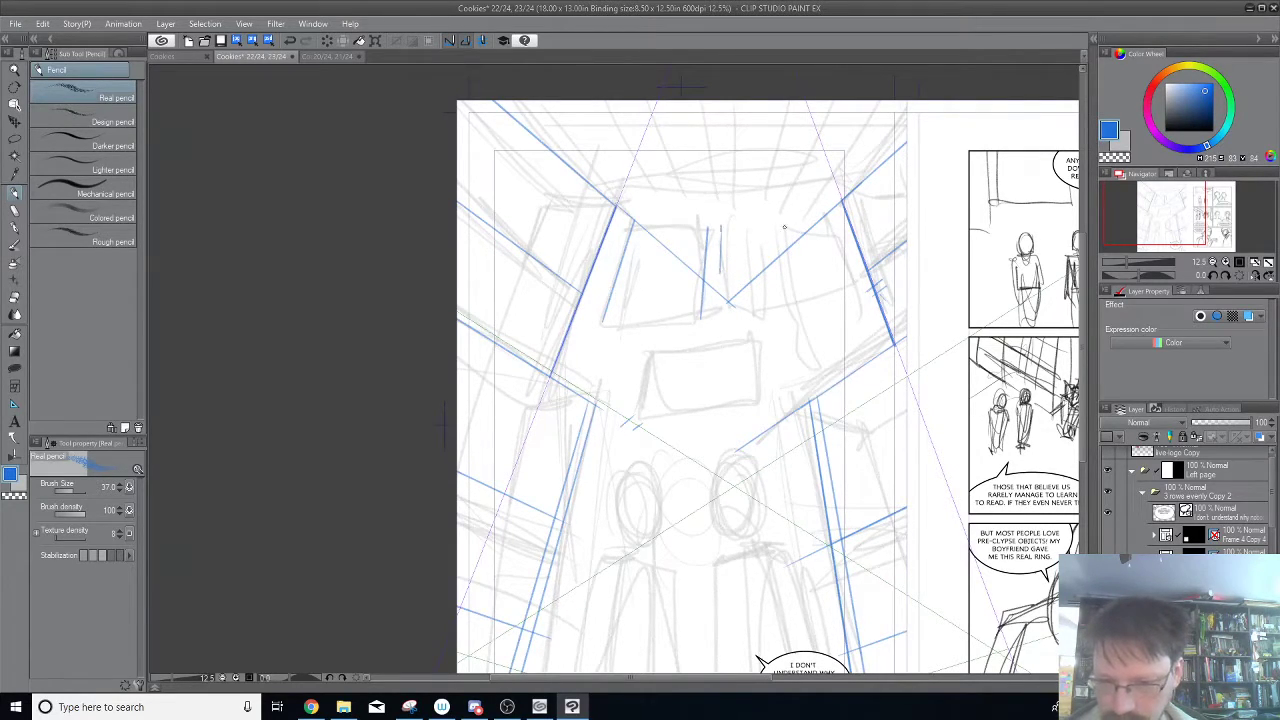
mouse_move(770, 227)
mouse_down()
mouse_move(764, 277)
mouse_move(761, 267)
mouse_up()
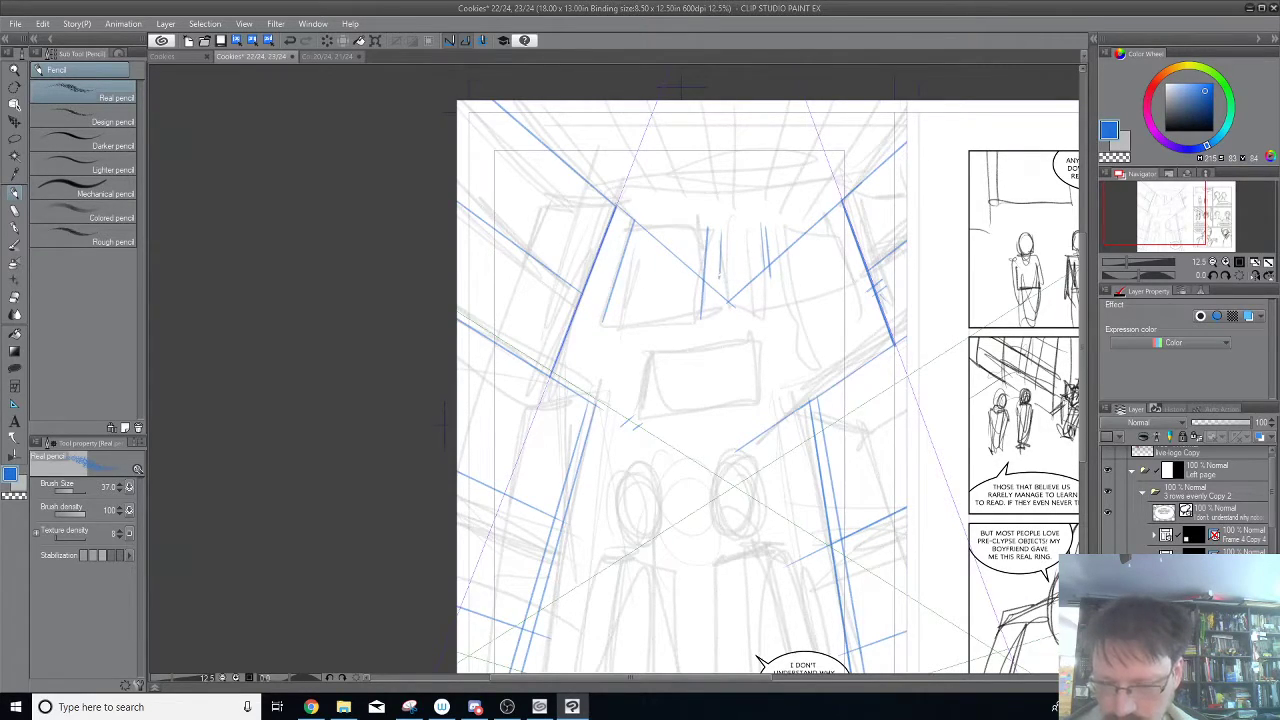
mouse_move(796, 293)
mouse_down()
mouse_move(793, 262)
mouse_move(843, 259)
mouse_up()
drag(859, 311, 851, 287)
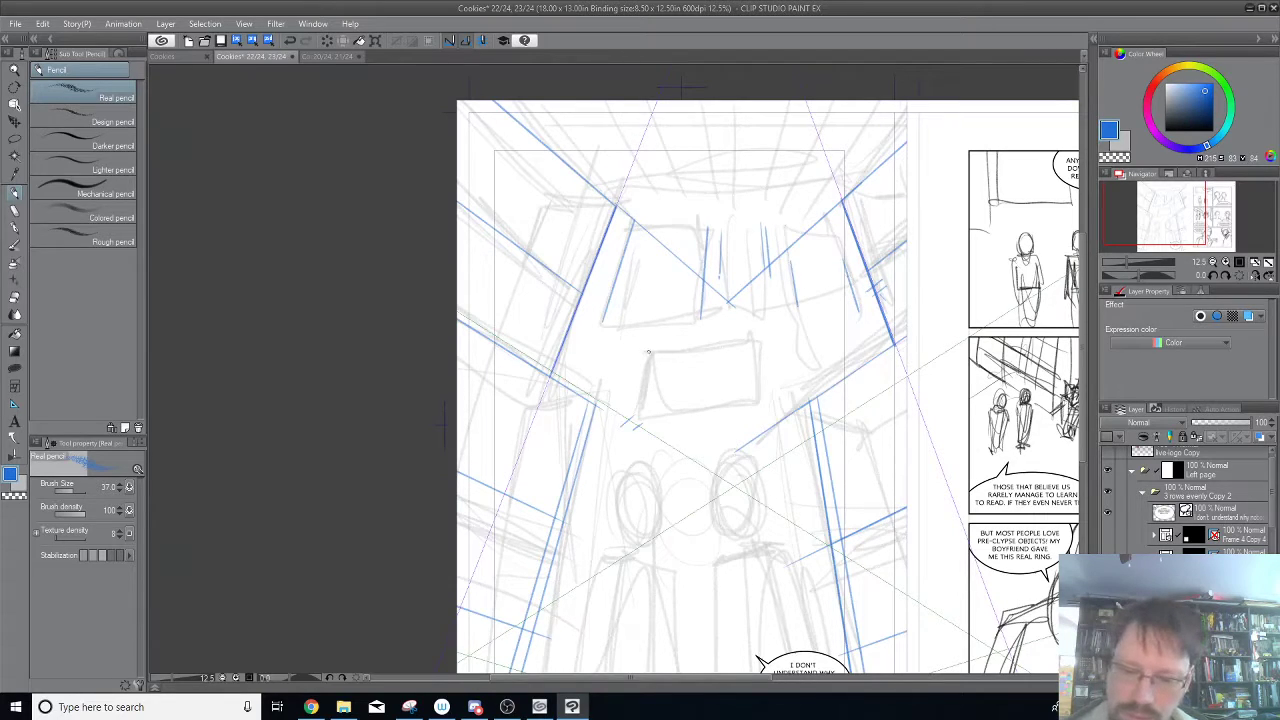
key(ctrl+z)
drag(637, 409, 651, 337)
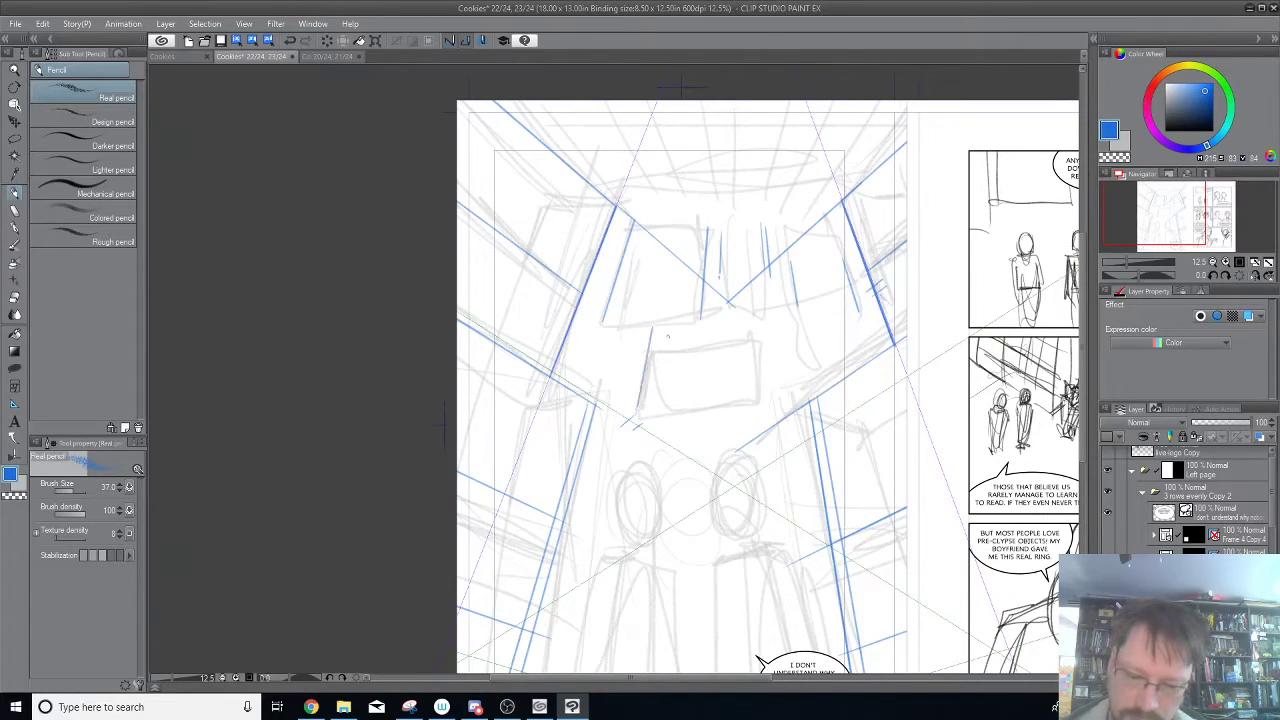
drag(759, 399, 755, 336)
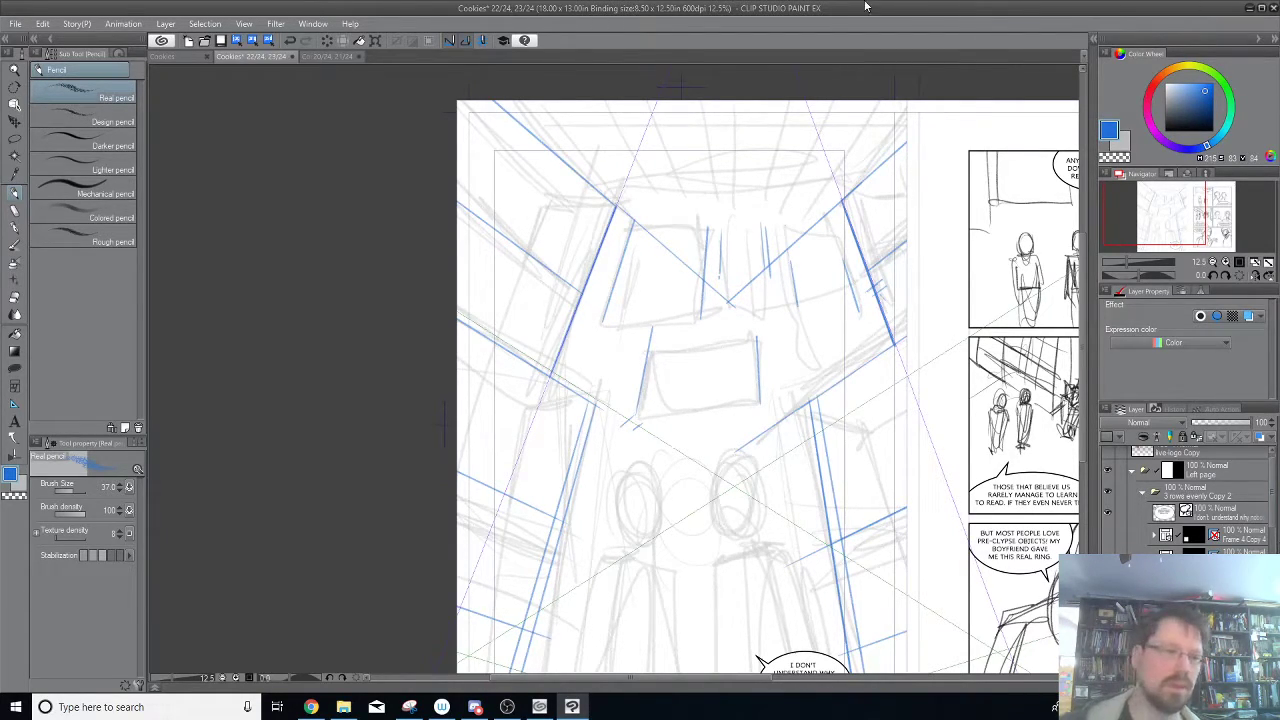
Create another 3 points perspective ruler on a new layer.
click(165, 23)
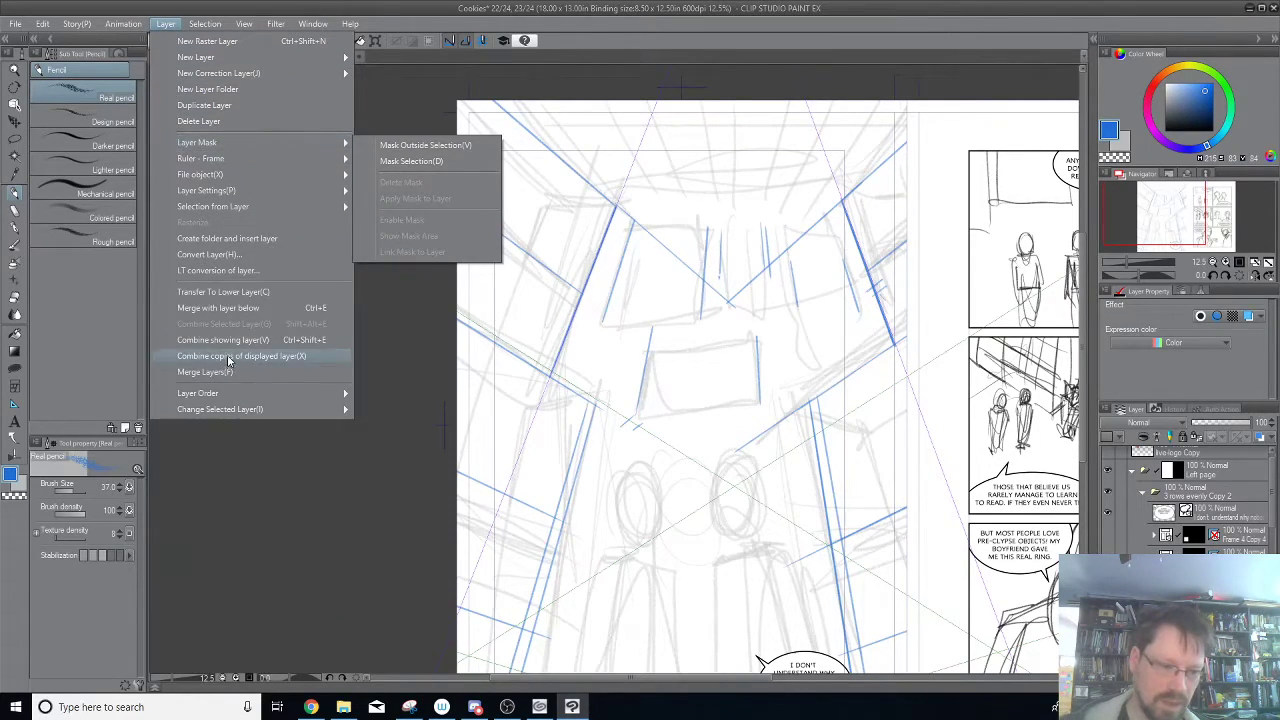
mouse_move(269, 158)
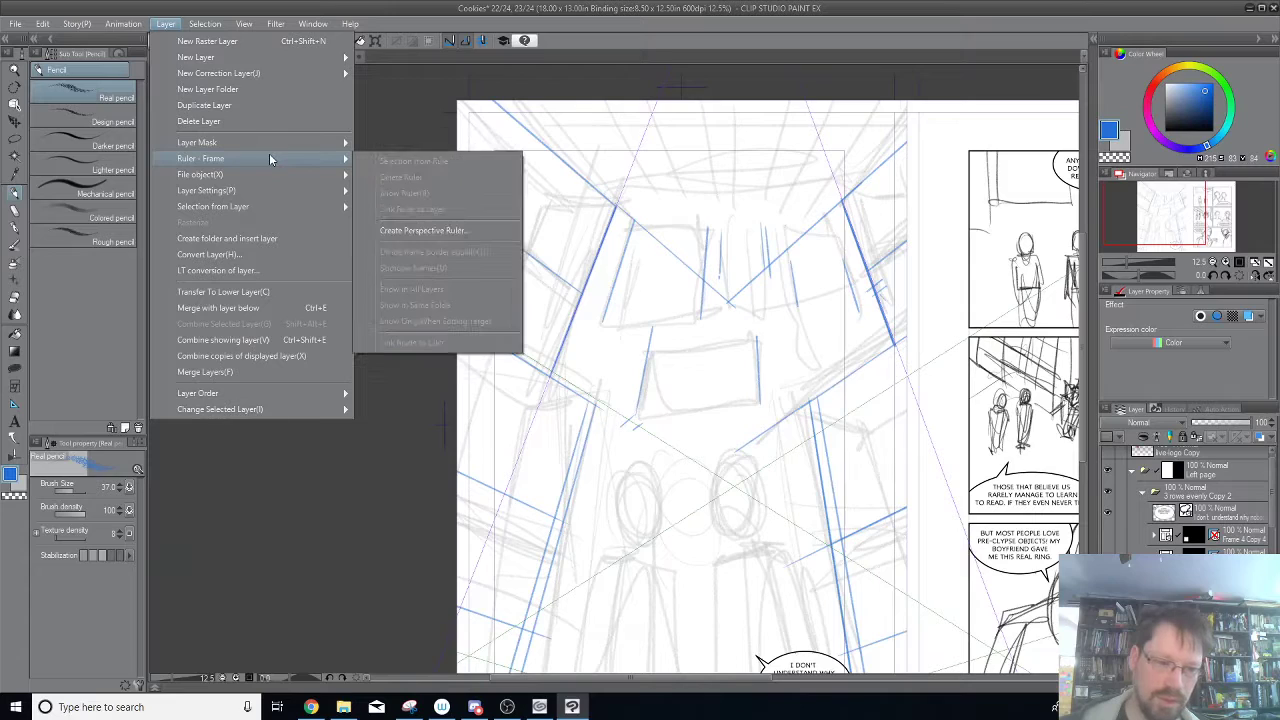
click(470, 230)
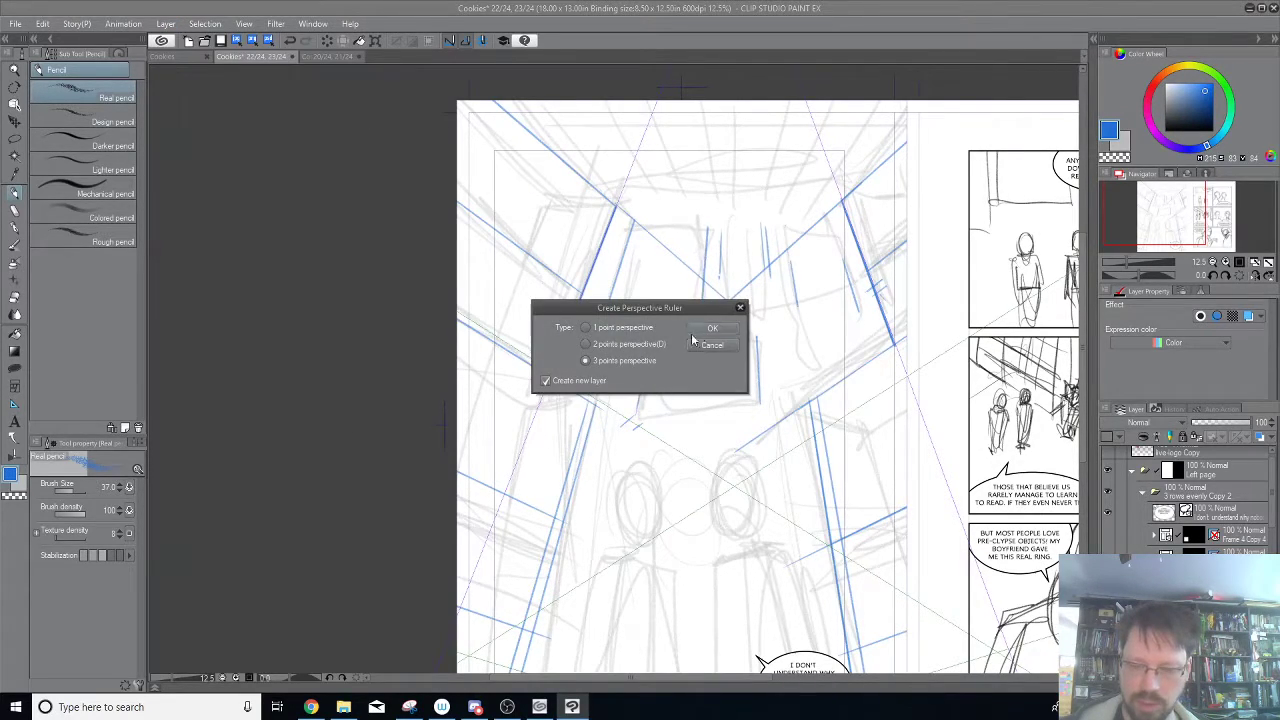
click(716, 329)
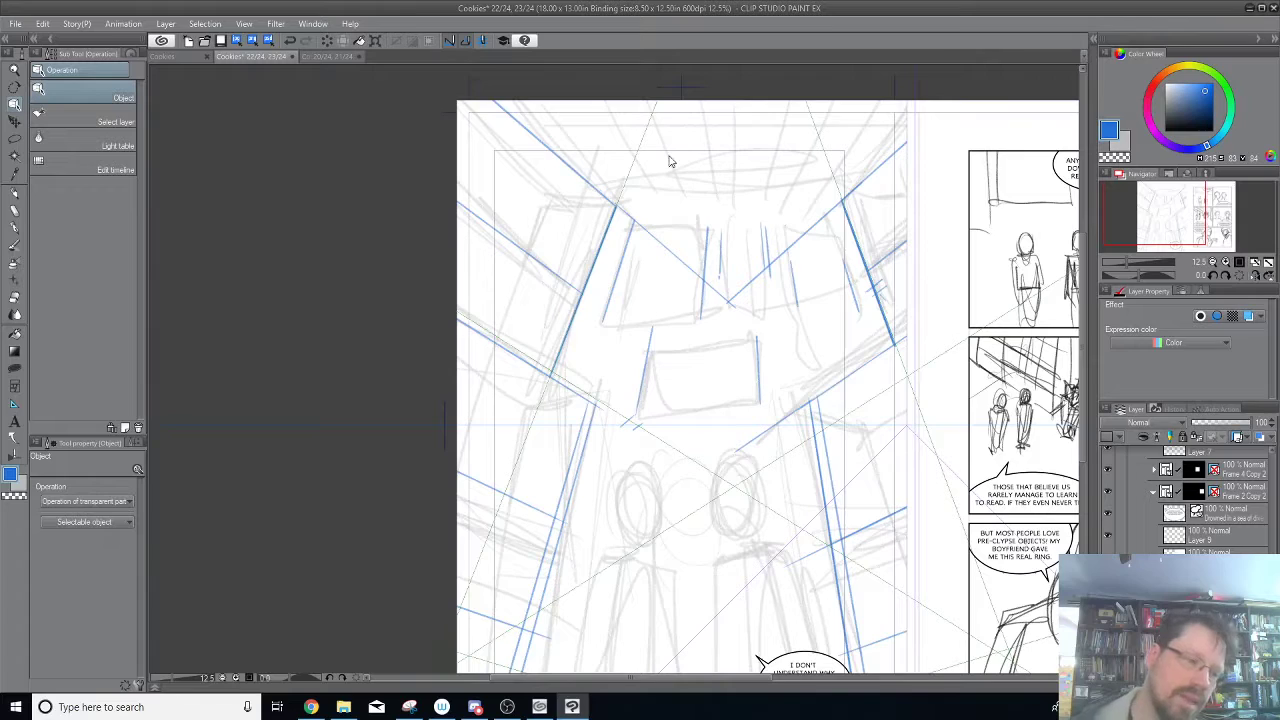
Pencil the horizontal edges of the back wall's upper rectangles and the top edge of the central rectangle.
click(15, 193)
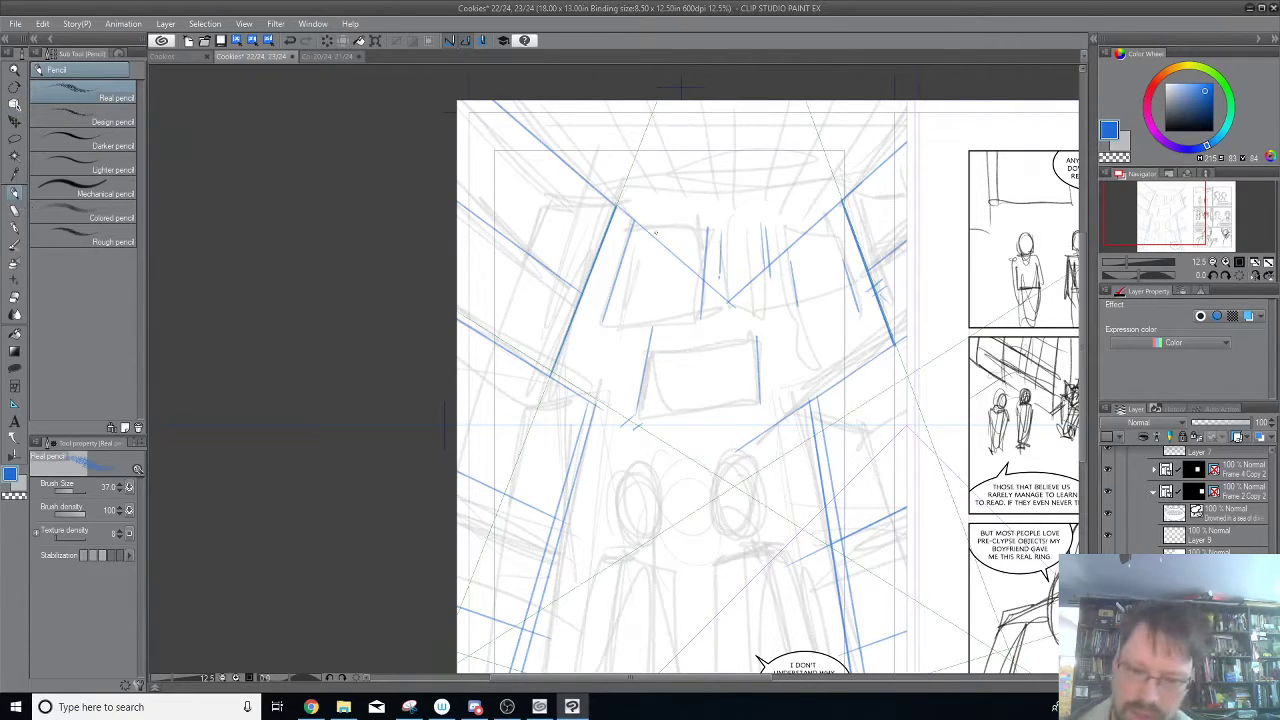
drag(604, 325, 714, 328)
key(ctrl+z)
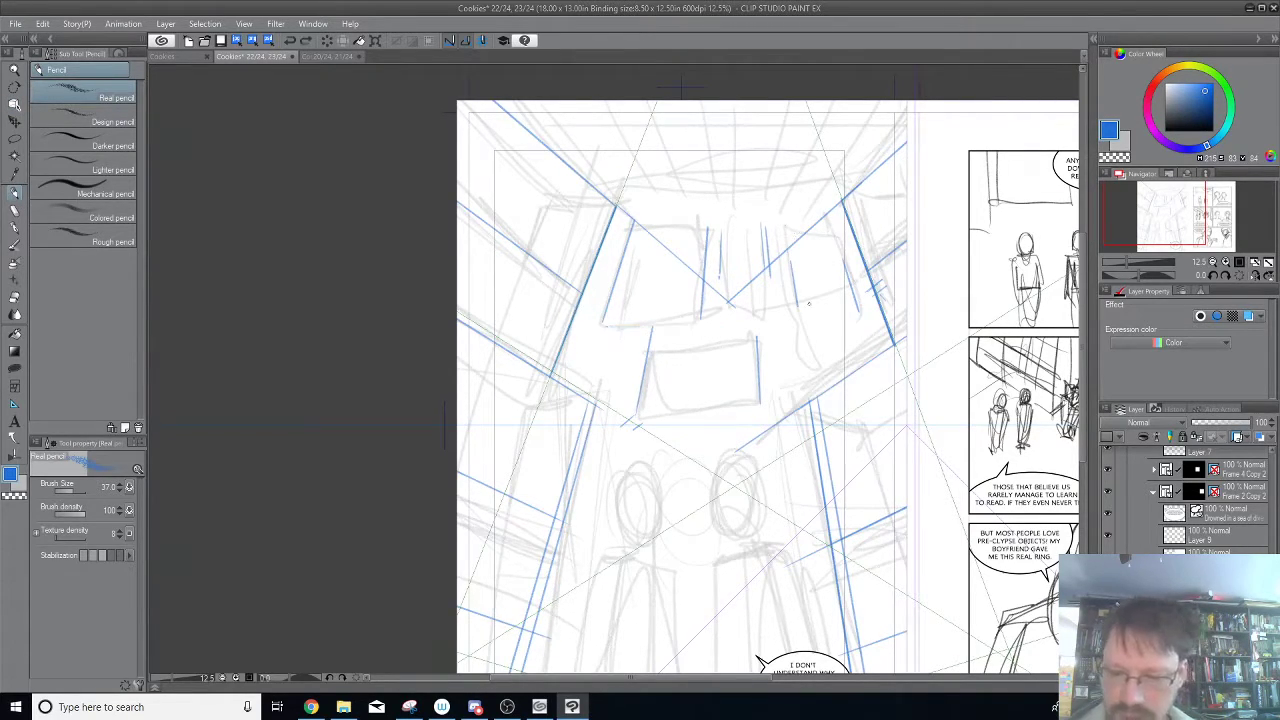
drag(800, 306, 858, 308)
drag(602, 321, 753, 338)
drag(718, 279, 760, 282)
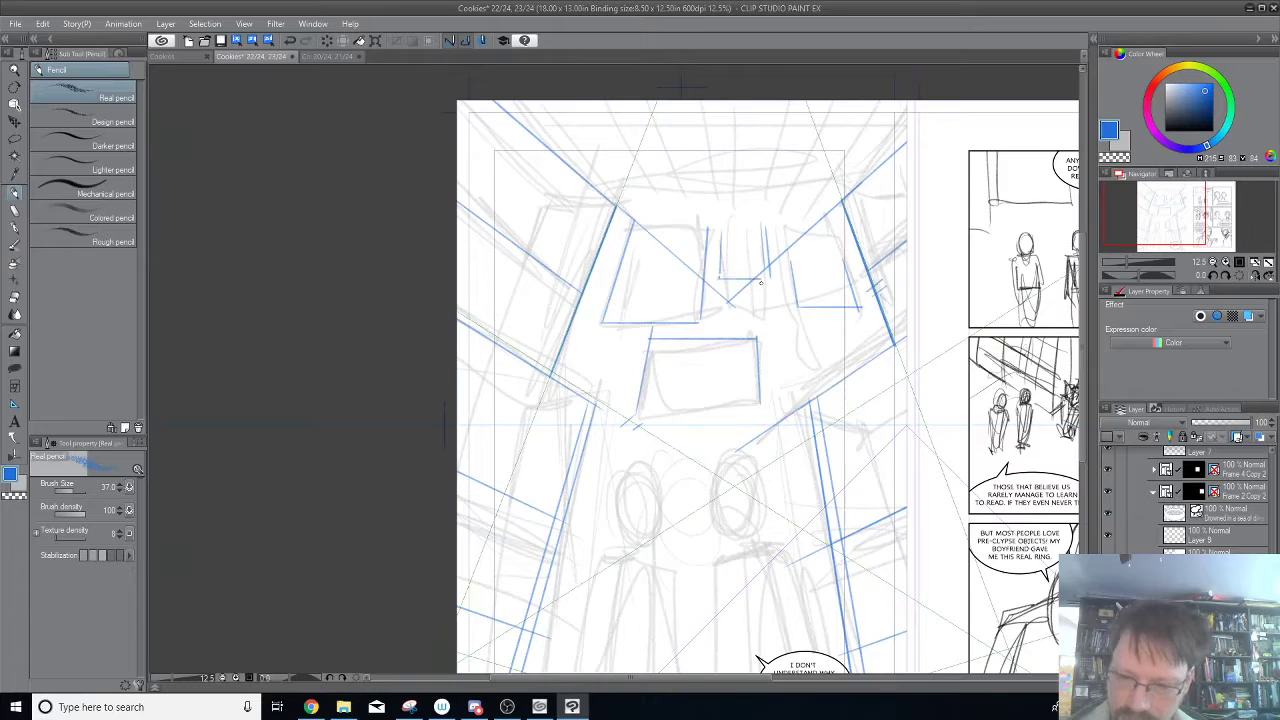
mouse_move(720, 230)
mouse_down()
mouse_move(755, 233)
mouse_move(642, 228)
mouse_up()
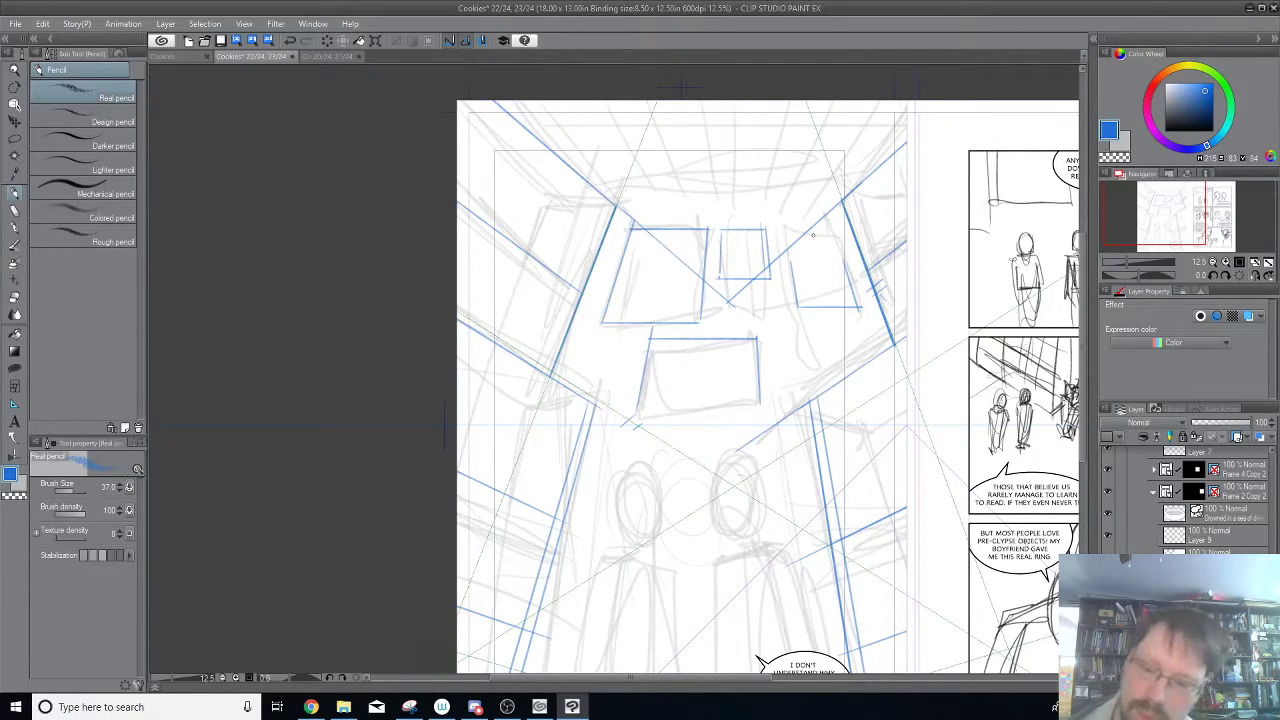
Add horizontal lines across the upper part of the right-hand rectangle on the back wall, undoing the stray strokes.
mouse_move(792, 268)
mouse_down()
mouse_move(847, 272)
mouse_move(786, 233)
mouse_move(791, 261)
mouse_move(793, 229)
mouse_up()
key(ctrl+z)
key(ctrl+z)
key(ctrl+z)
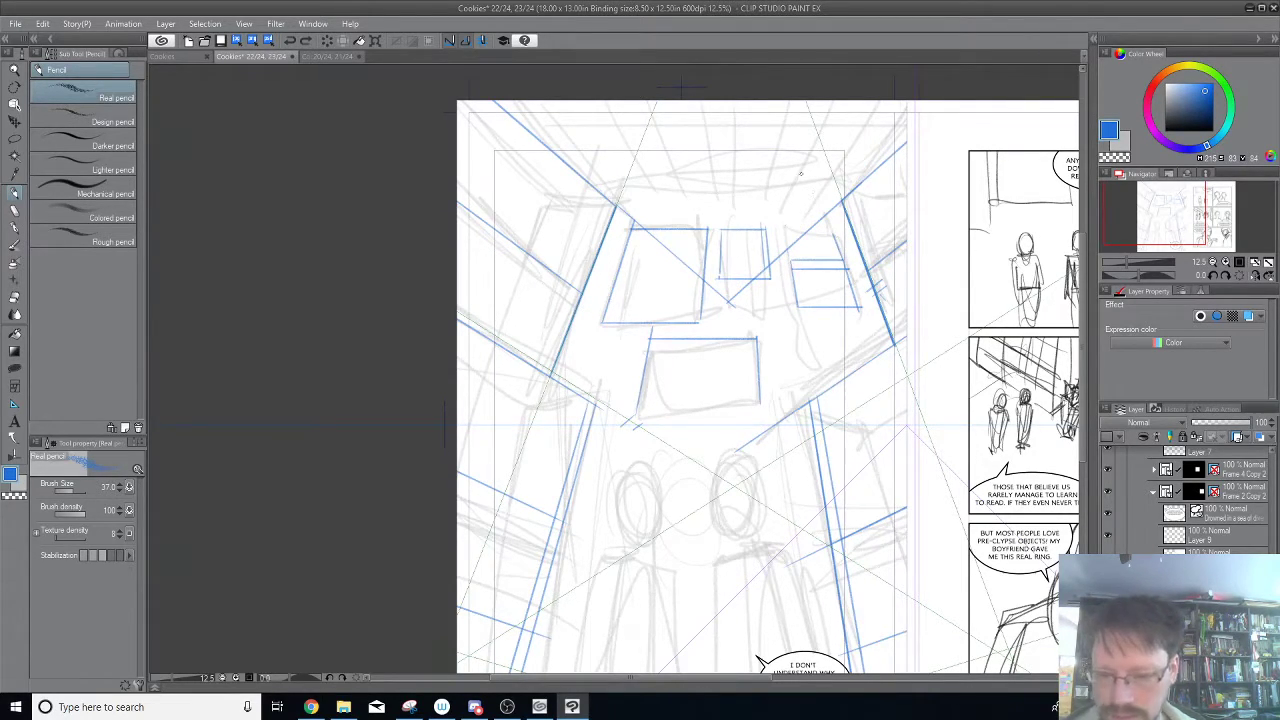
mouse_move(773, 236)
mouse_down()
mouse_move(825, 220)
mouse_move(789, 241)
mouse_move(782, 231)
mouse_move(782, 287)
mouse_up()
key(ctrl+z)
Examine which layer holds the new horizontal lines by toggling Perspective ruler 3 and Perspective ruler 2 and selecting the contents of Perspective ruler 3.
drag(1221, 600, 1212, 545)
click(1110, 544)
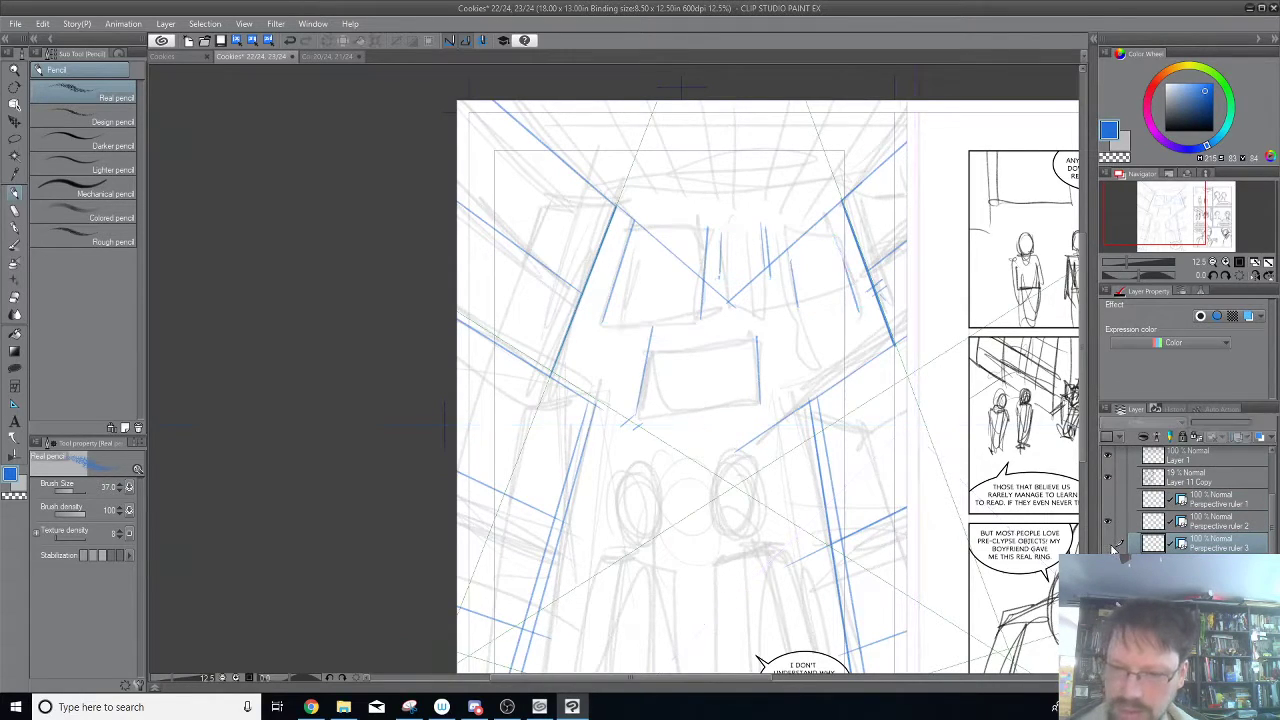
click(1110, 545)
click(1108, 523)
click(1108, 524)
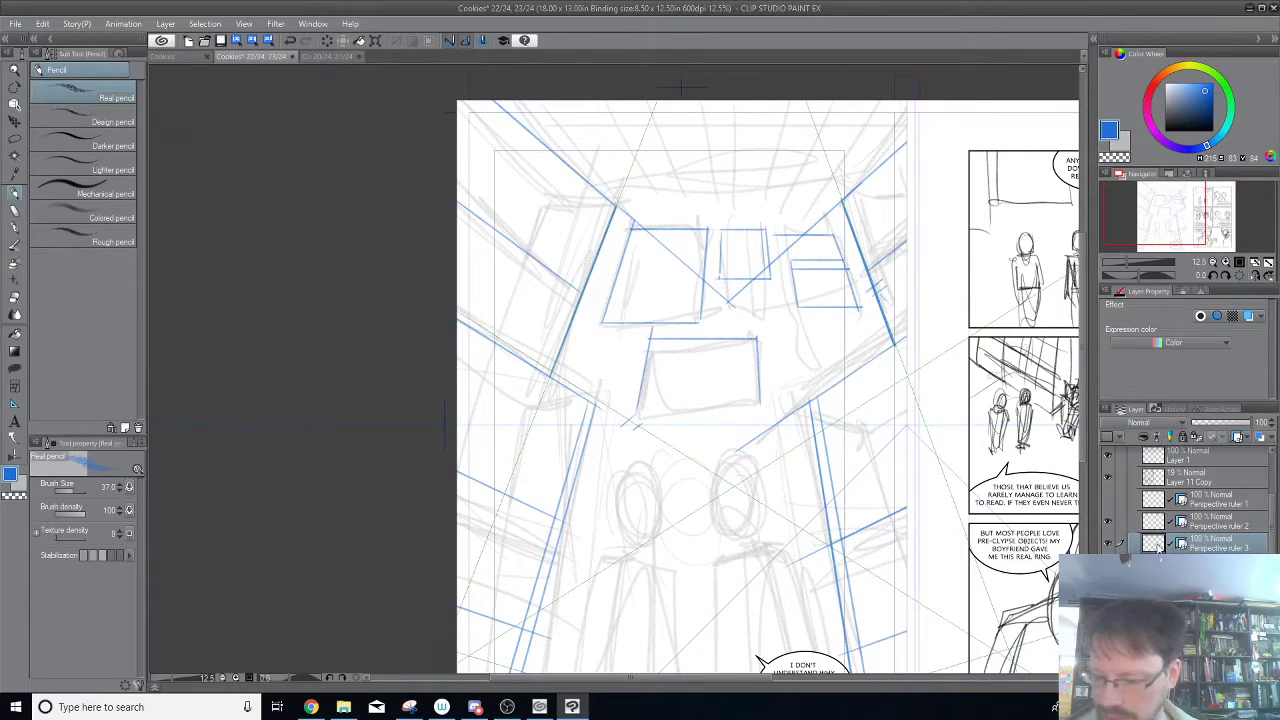
ctrl+click(1154, 544)
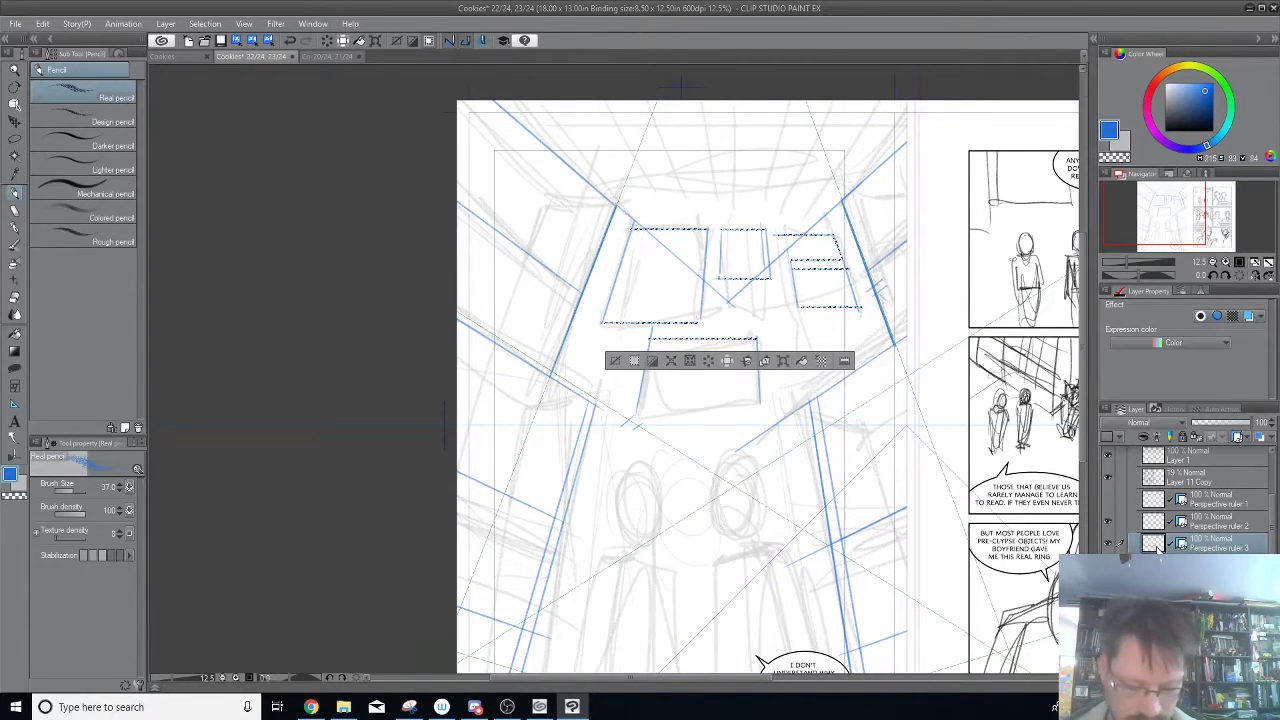
key(ctrl+d)
Lasso the back wall, cut its horizontal lines out of Perspective ruler 3 and paste them as a new layer above Layer 1.
key(m)
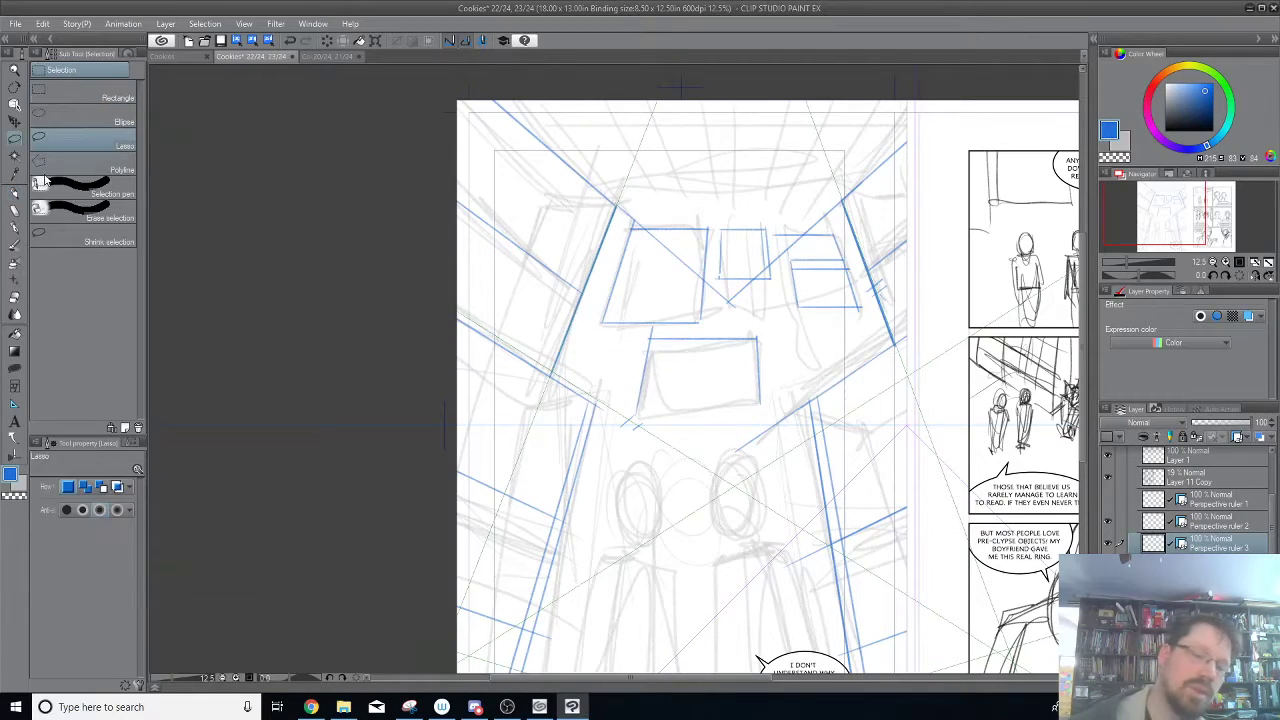
mouse_move(908, 291)
mouse_down()
mouse_move(540, 350)
mouse_move(900, 230)
mouse_move(893, 205)
mouse_up()
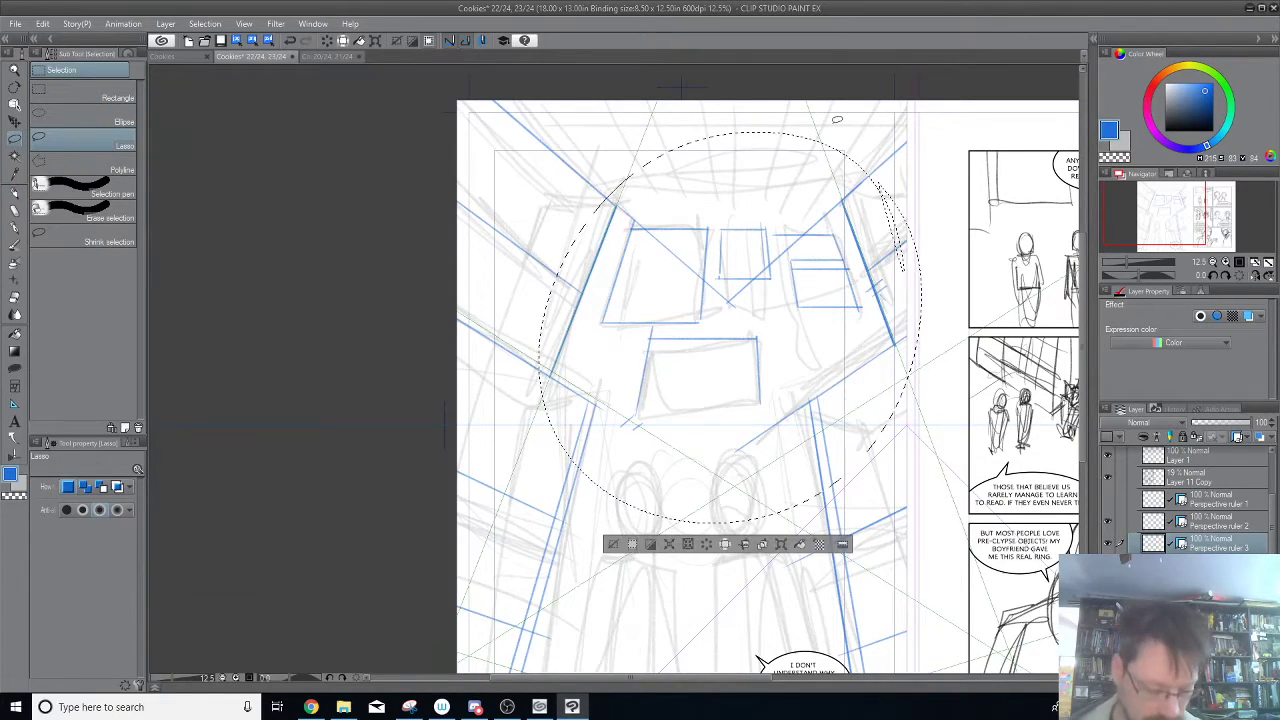
key(Delete)
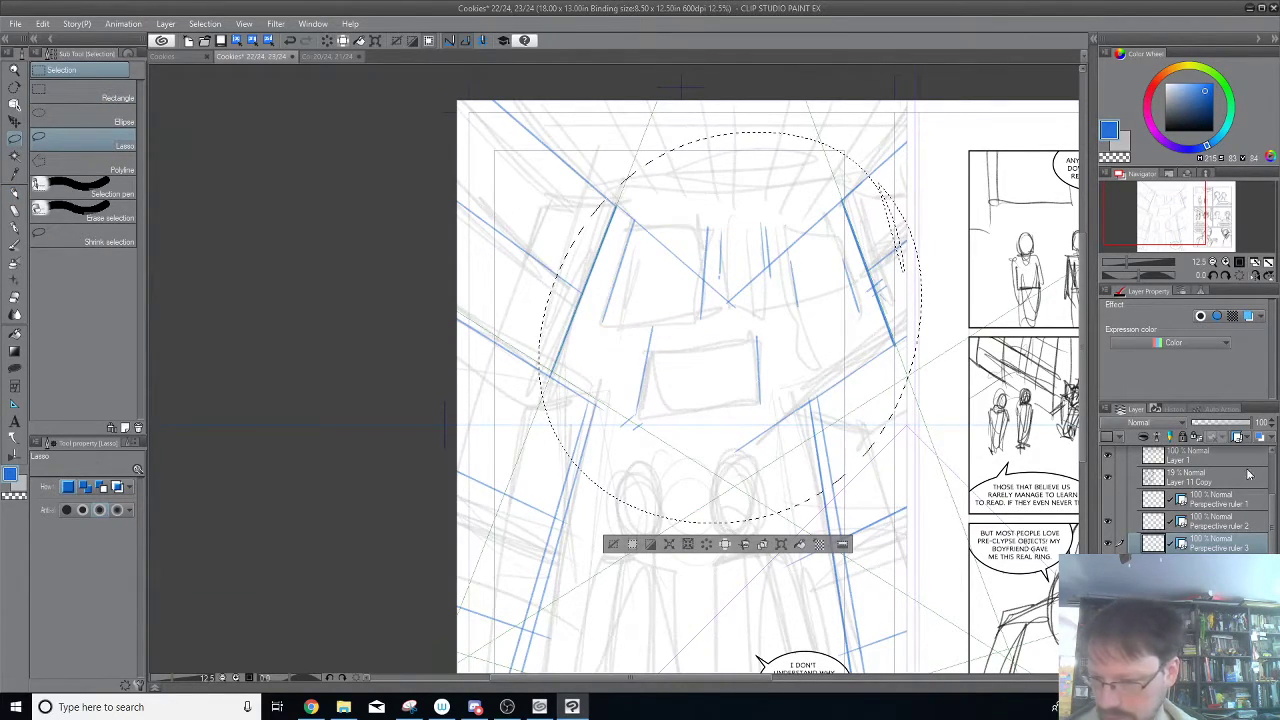
click(1217, 463)
key(ctrl+v)
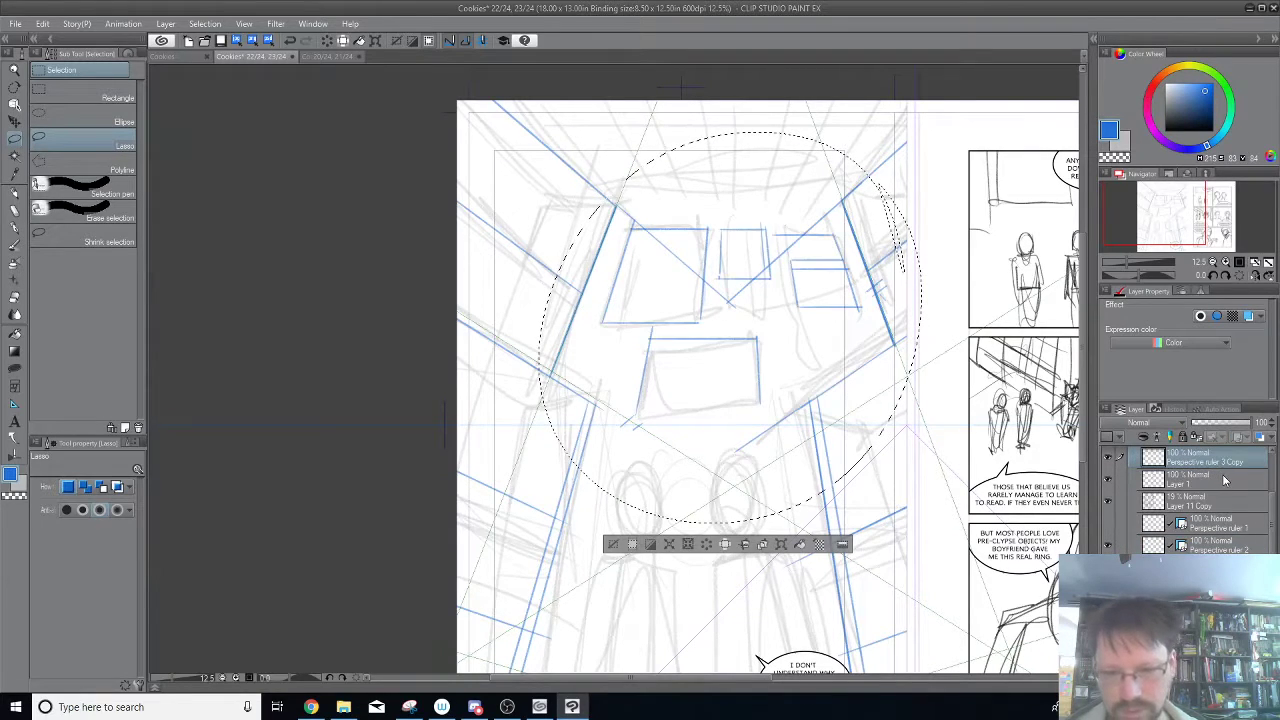
key(ctrl+d)
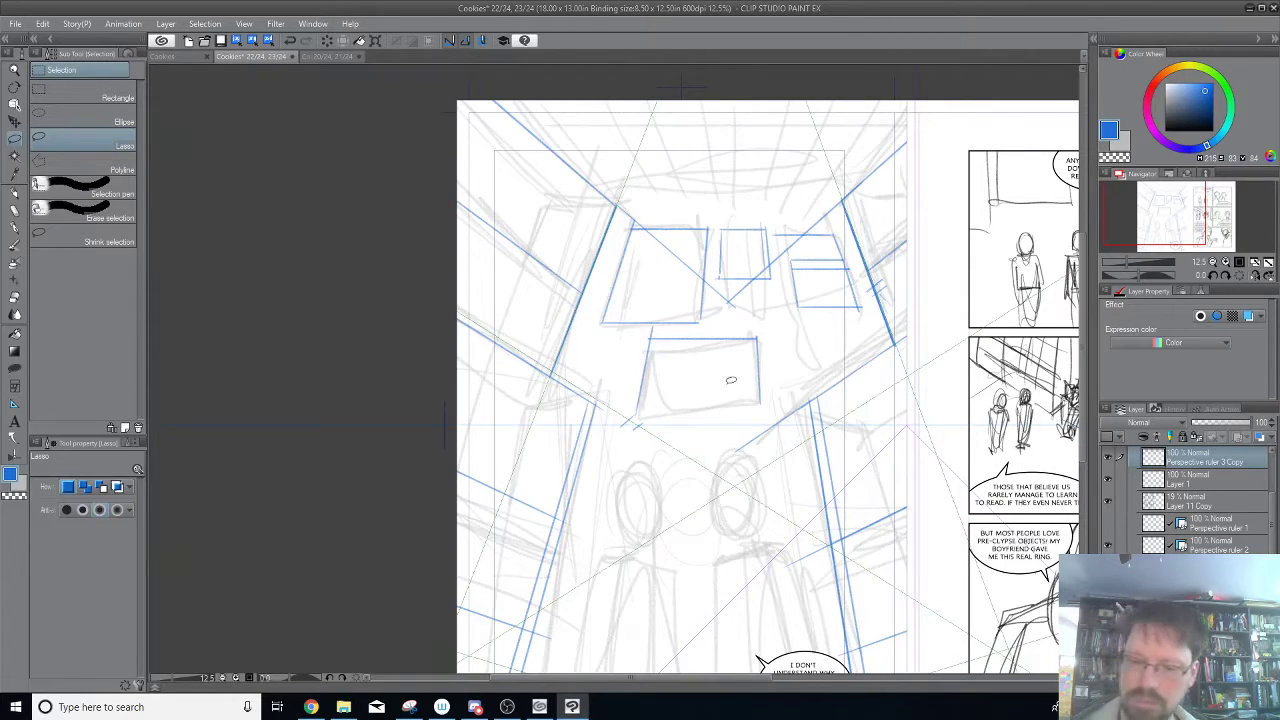
Trace the bottom edge of the central rectangle on the pasted layer in blue pencil.
key(p)
drag(636, 413, 748, 414)
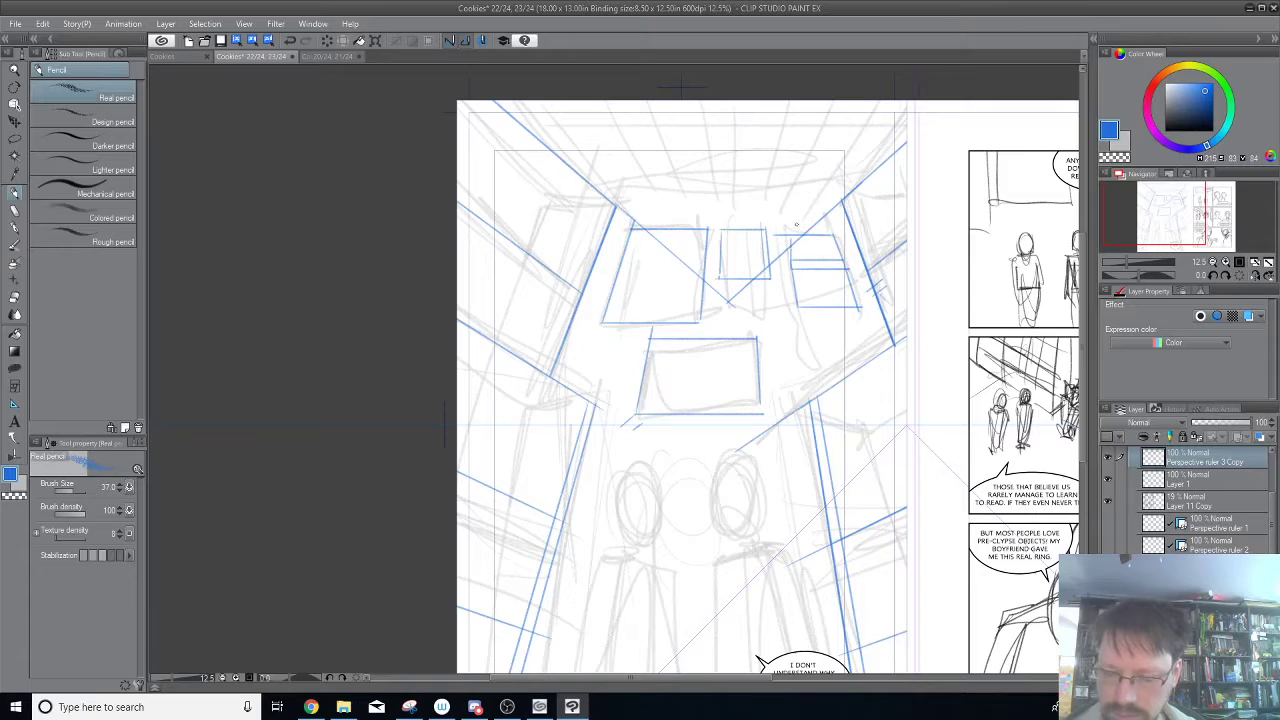
Delete the Perspective ruler 2 layer and turn on the visibility of Perspective ruler 1.
click(1107, 523)
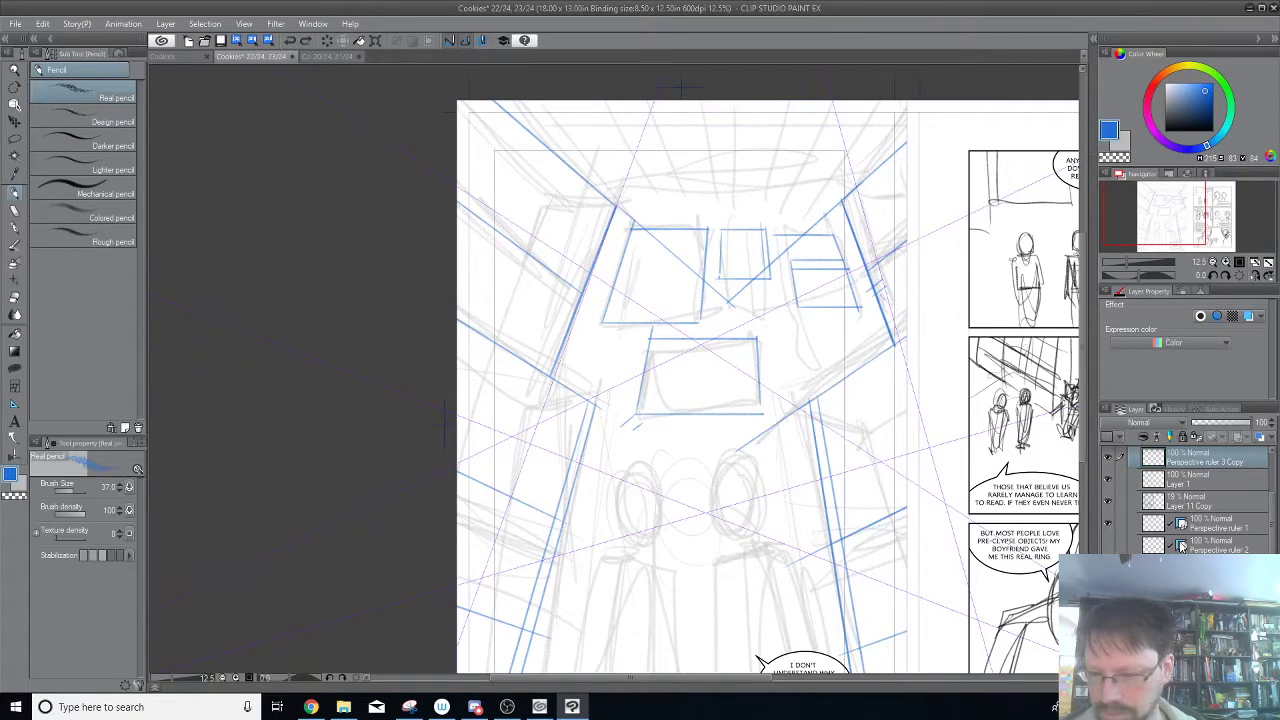
click(1268, 543)
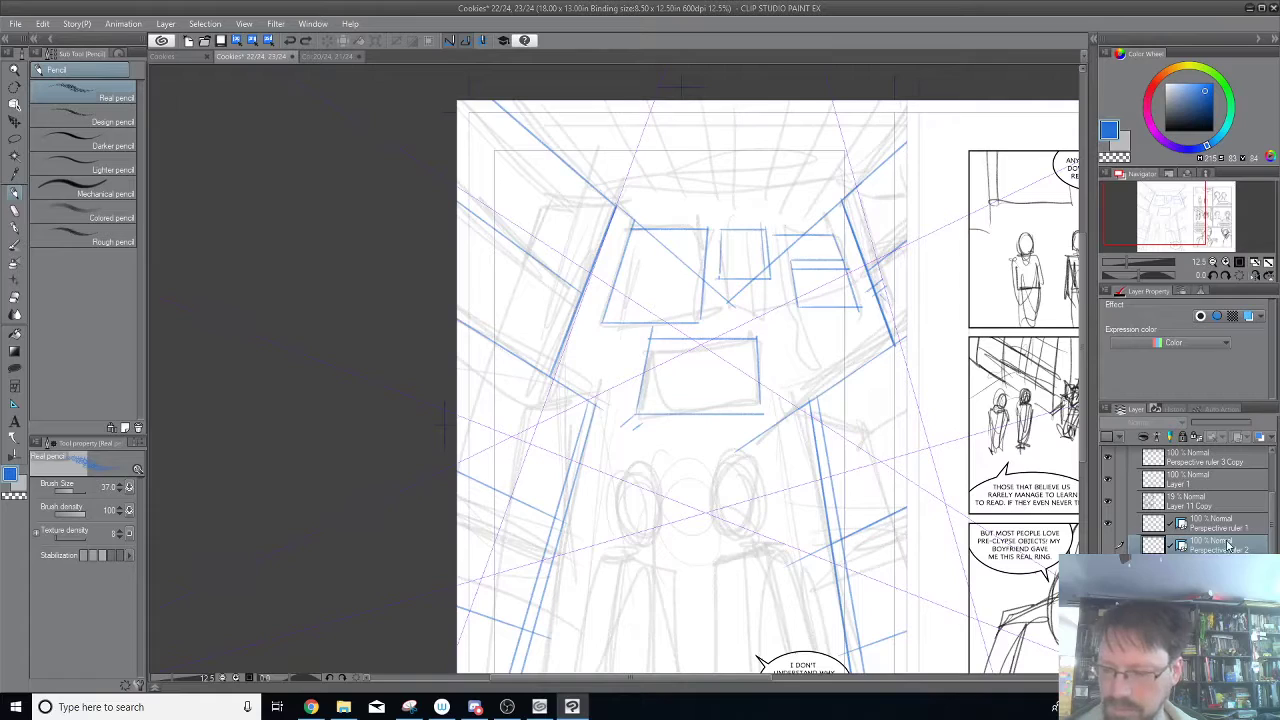
click(1108, 548)
click(1108, 547)
click(1109, 546)
click(1109, 525)
click(1108, 527)
click(1108, 528)
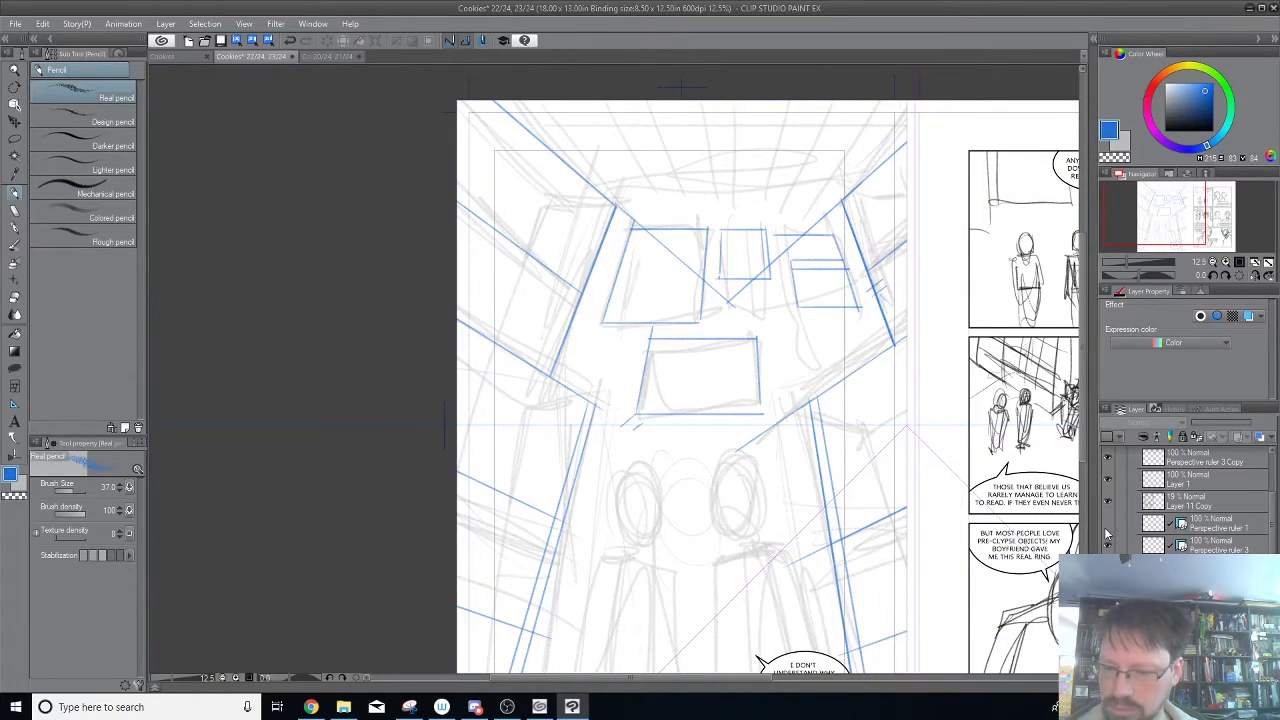
click(1107, 527)
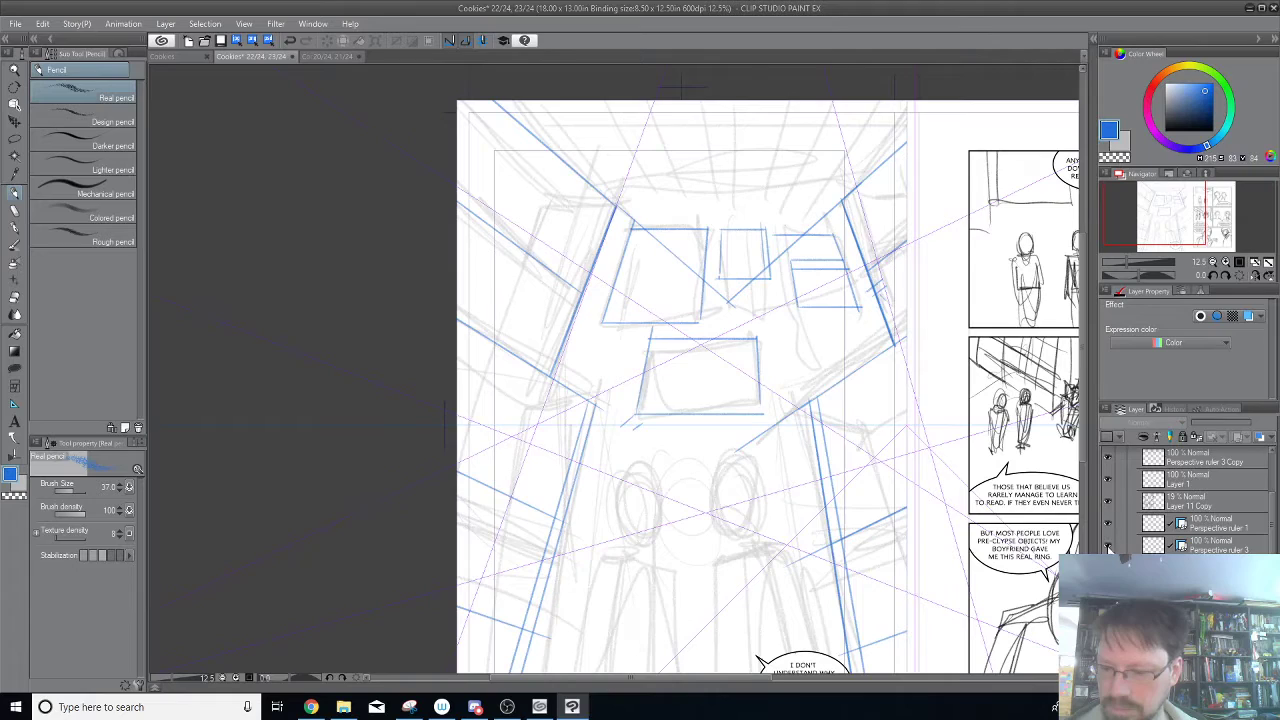
Try to trace the right-hand rectangle's upright sides on the Perspective ruler 3 Copy layer and undo the strokes.
click(1108, 460)
click(1108, 460)
click(1140, 462)
drag(787, 236, 797, 296)
key(ctrl+z)
mouse_move(787, 236)
mouse_down()
mouse_move(798, 296)
mouse_move(787, 235)
mouse_move(868, 352)
mouse_up()
key(ctrl+z)
key(ctrl+z)
key(ctrl+z)
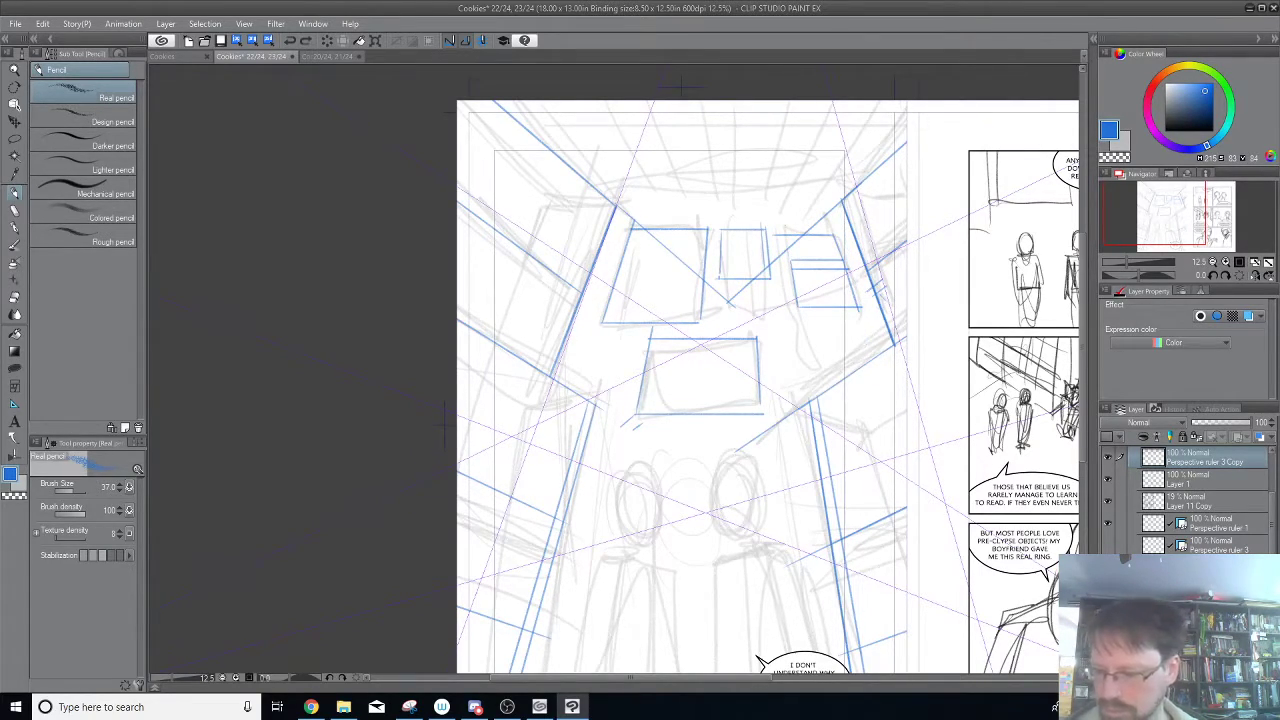
Hide the Perspective ruler 1 layer.
click(1108, 524)
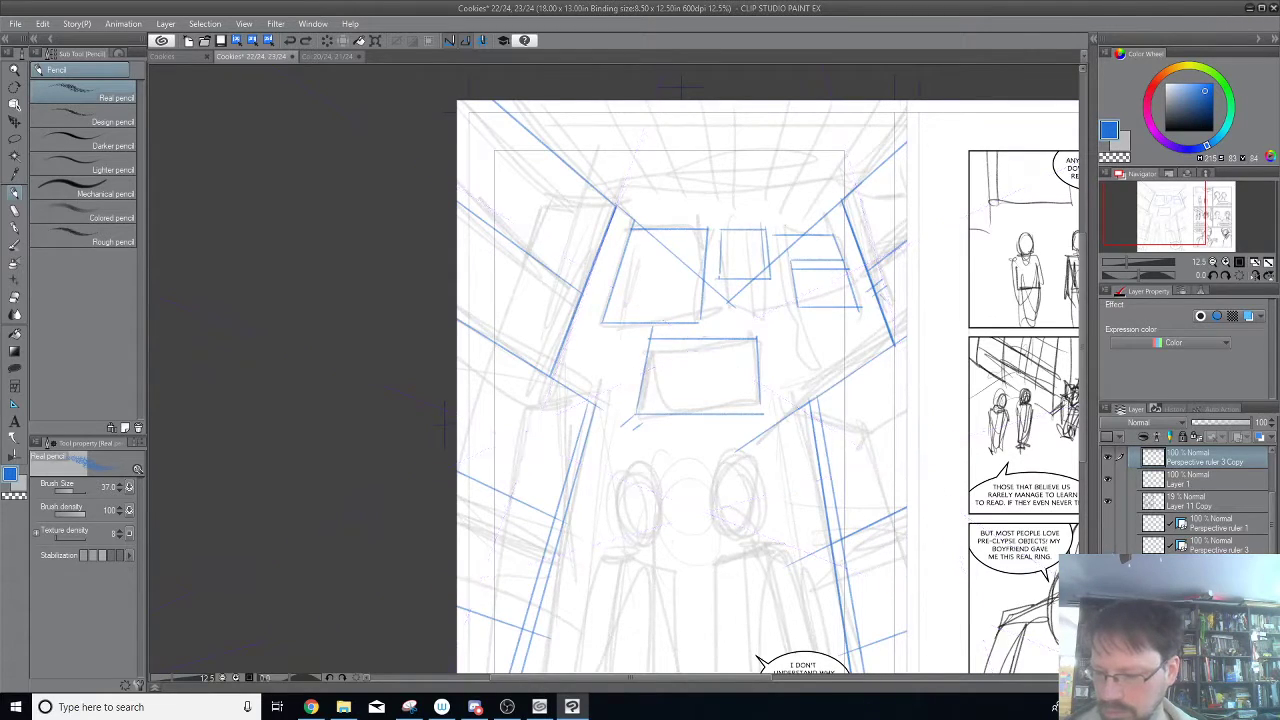
Show the Perspective ruler 2 layer and place it above Perspective ruler 3, moving the hidden Perspective ruler 1 layer below them.
click(1108, 546)
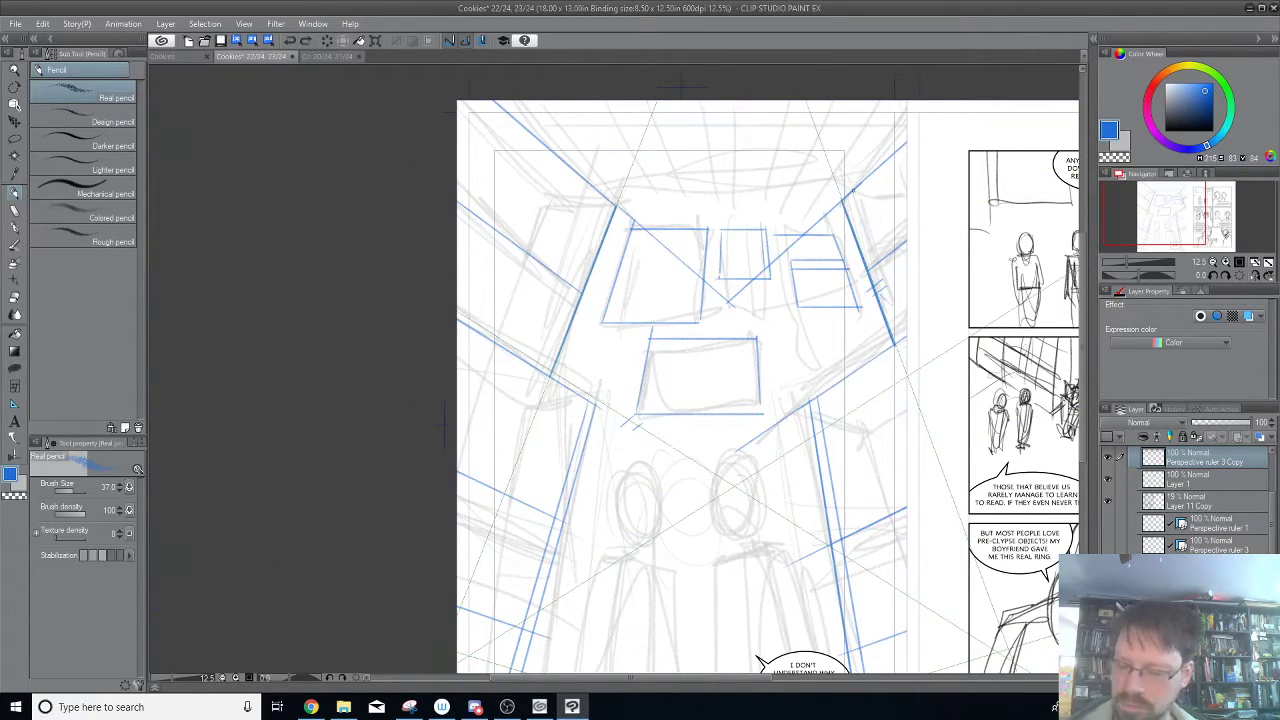
drag(1222, 566, 1228, 533)
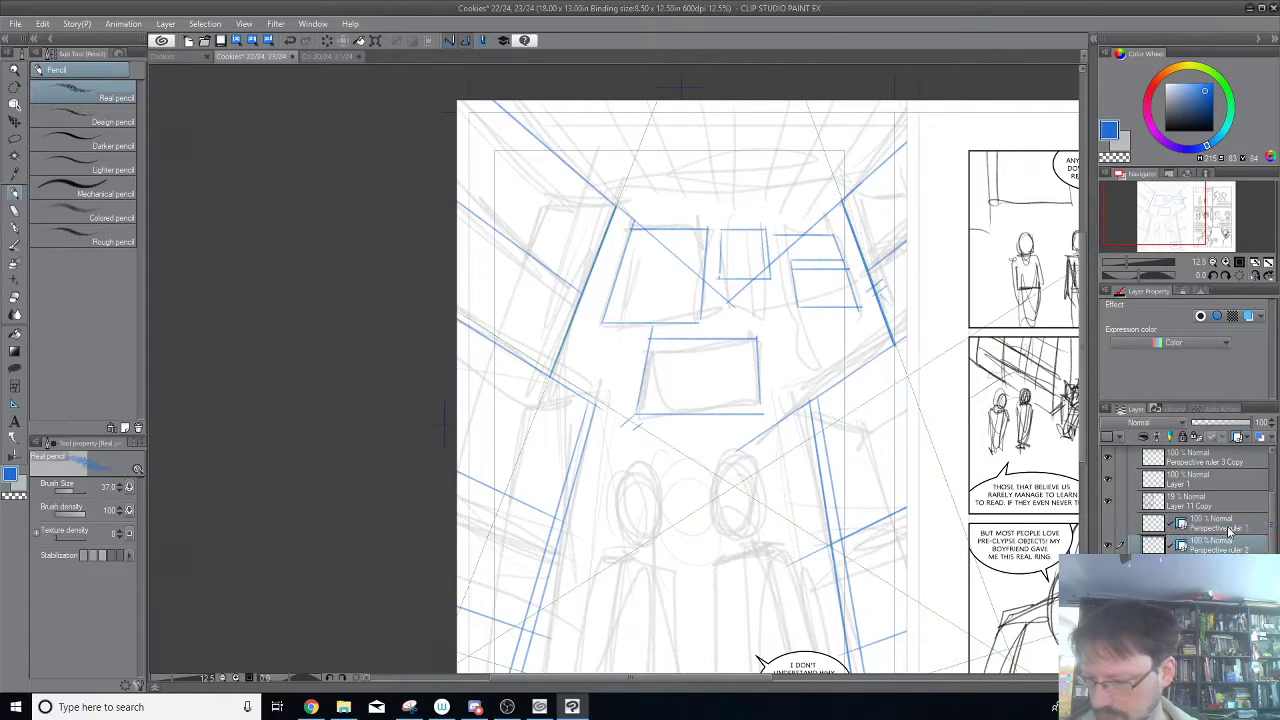
click(1205, 530)
click(1108, 525)
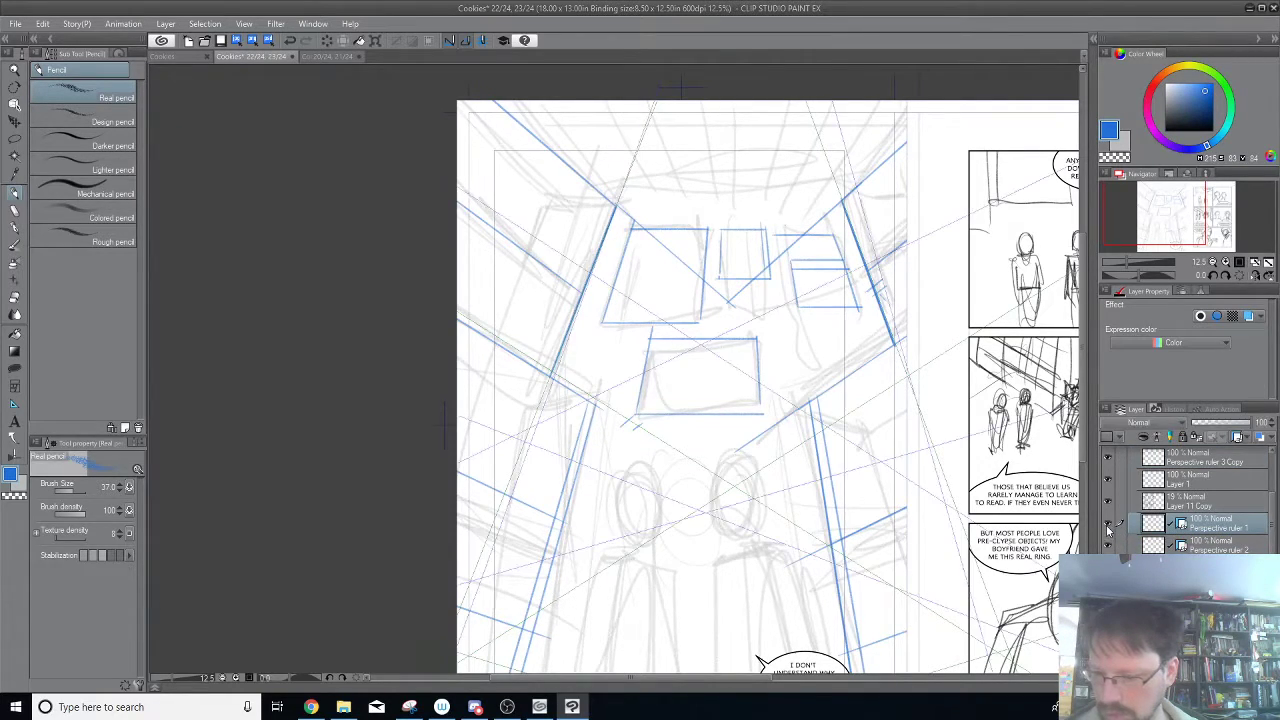
click(1108, 525)
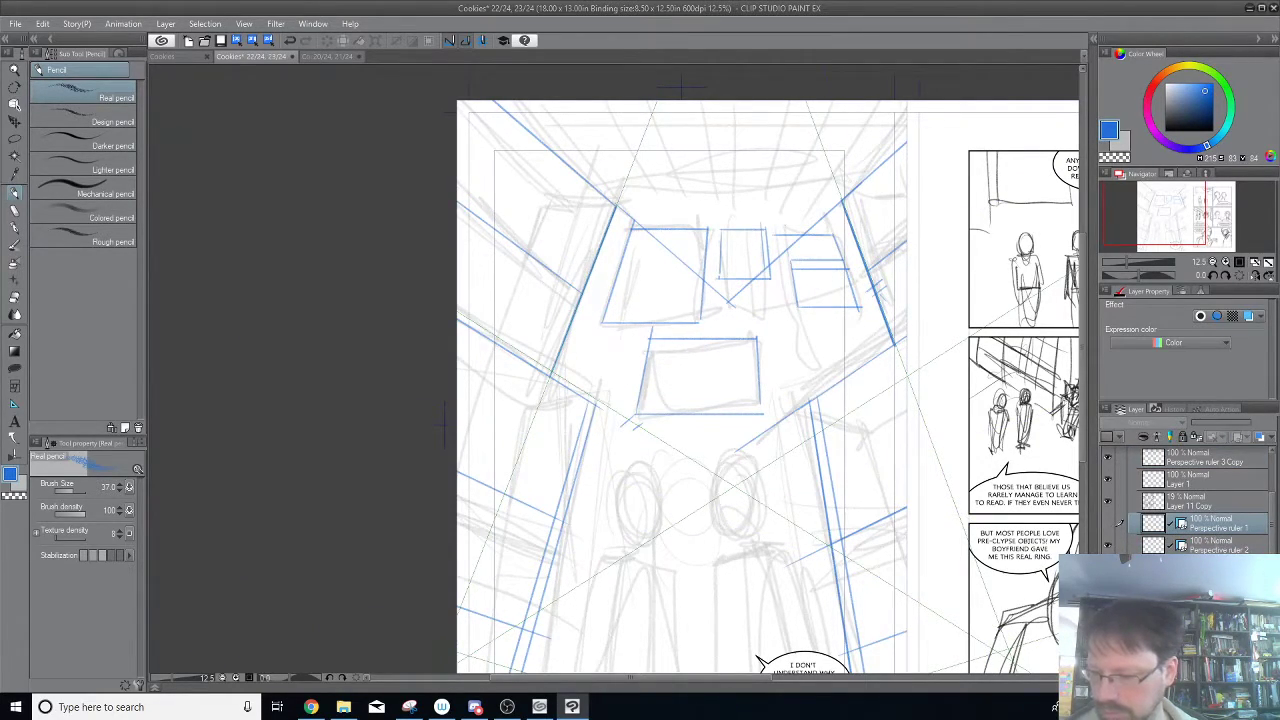
drag(1215, 527, 1210, 577)
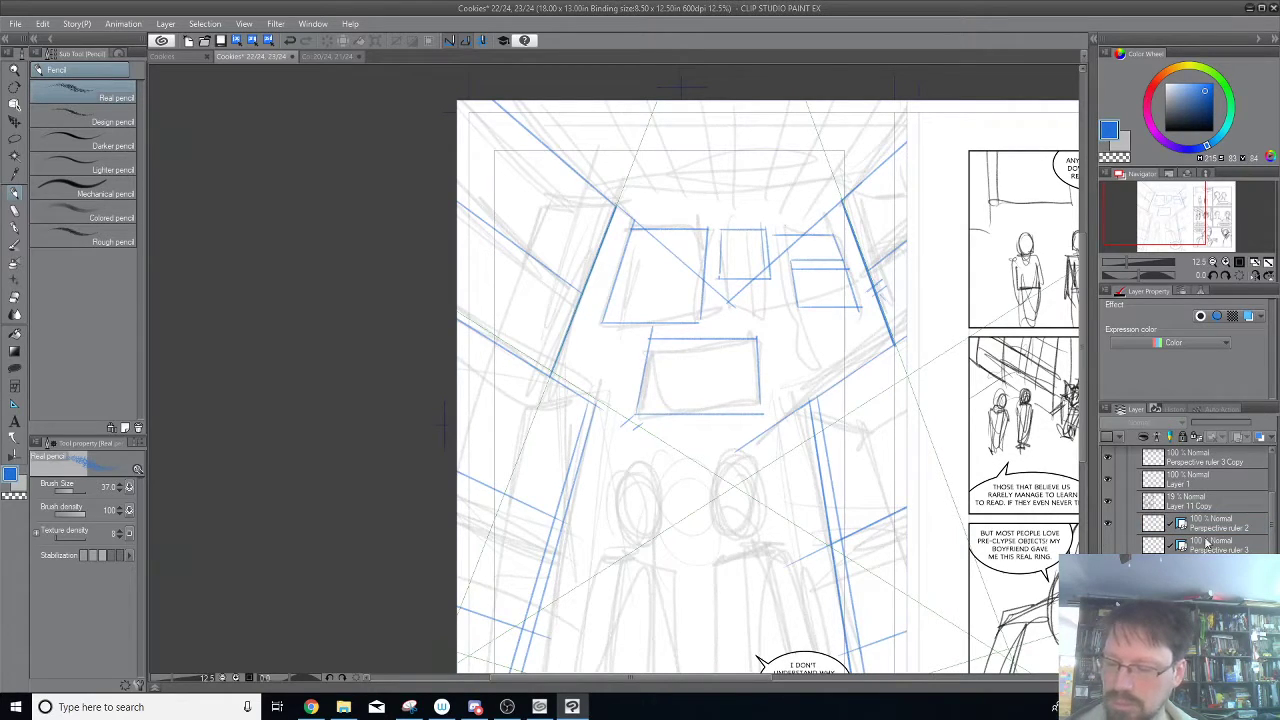
On the Perspective ruler 3 Copy layer, retrace the right-hand rectangle's left side and draw a short upright above the central rectangle in blue pencil.
click(1108, 460)
click(1108, 460)
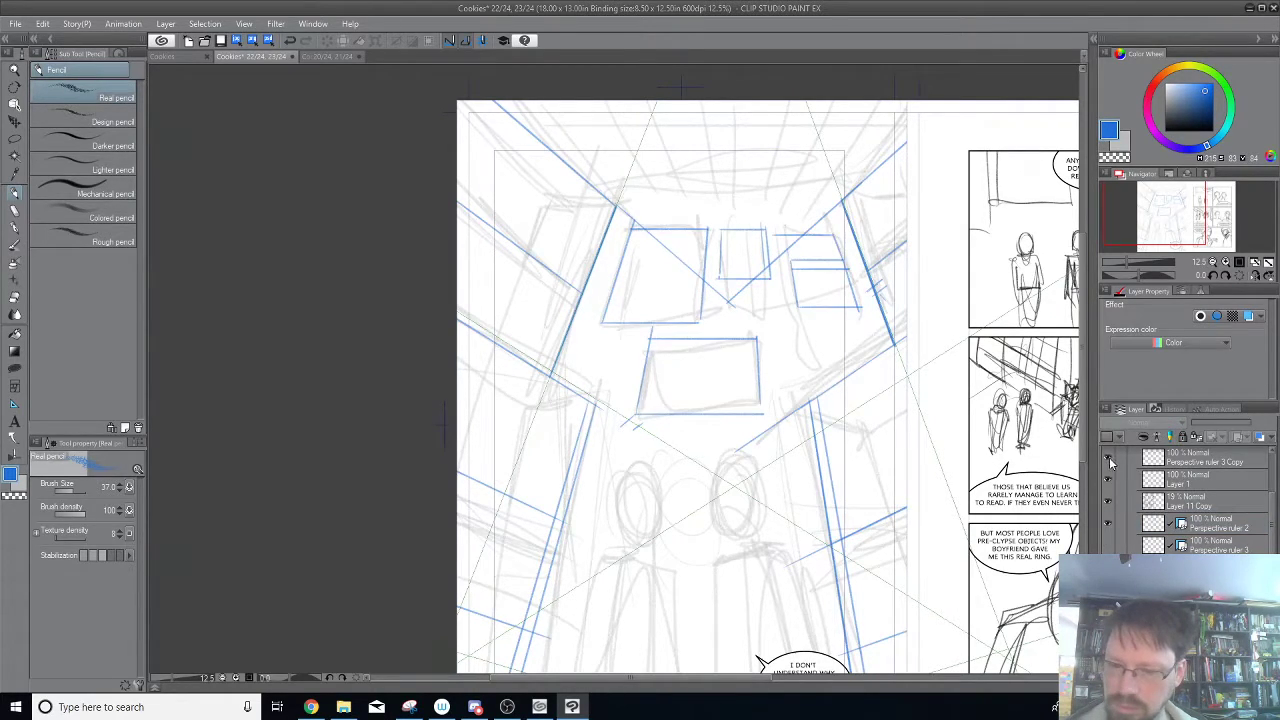
click(1195, 462)
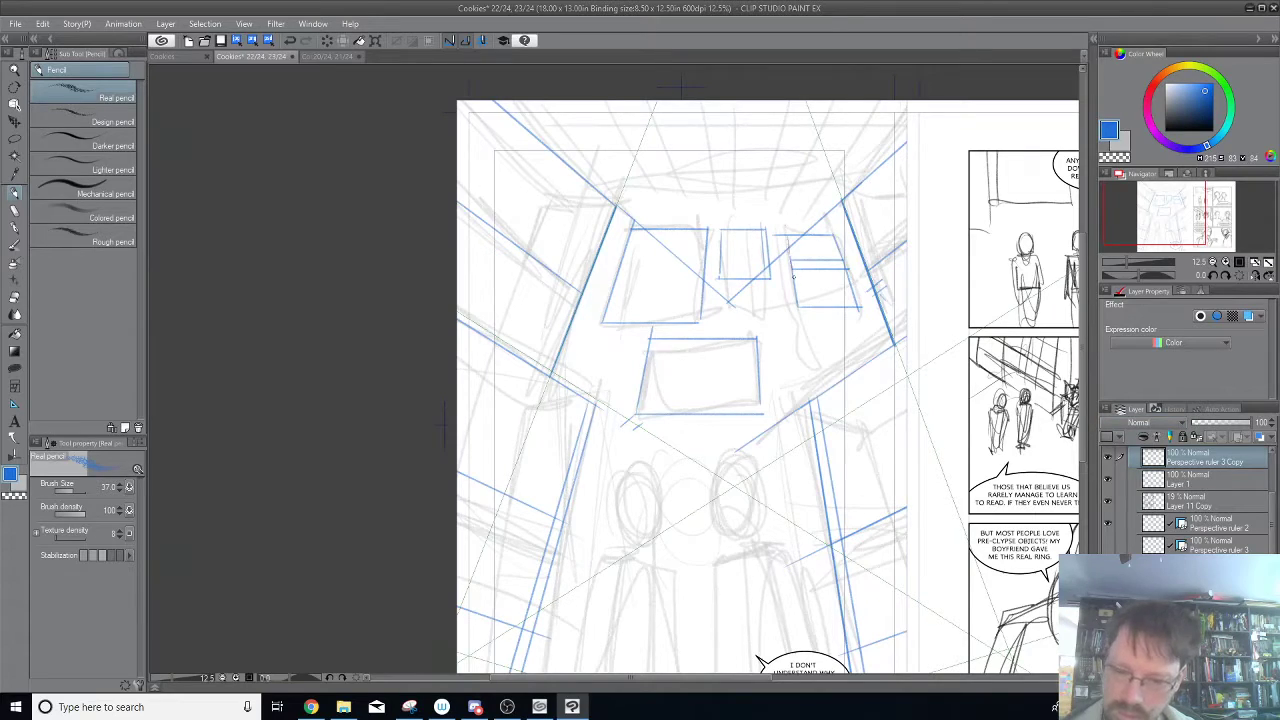
key(ctrl+z)
drag(787, 235, 798, 307)
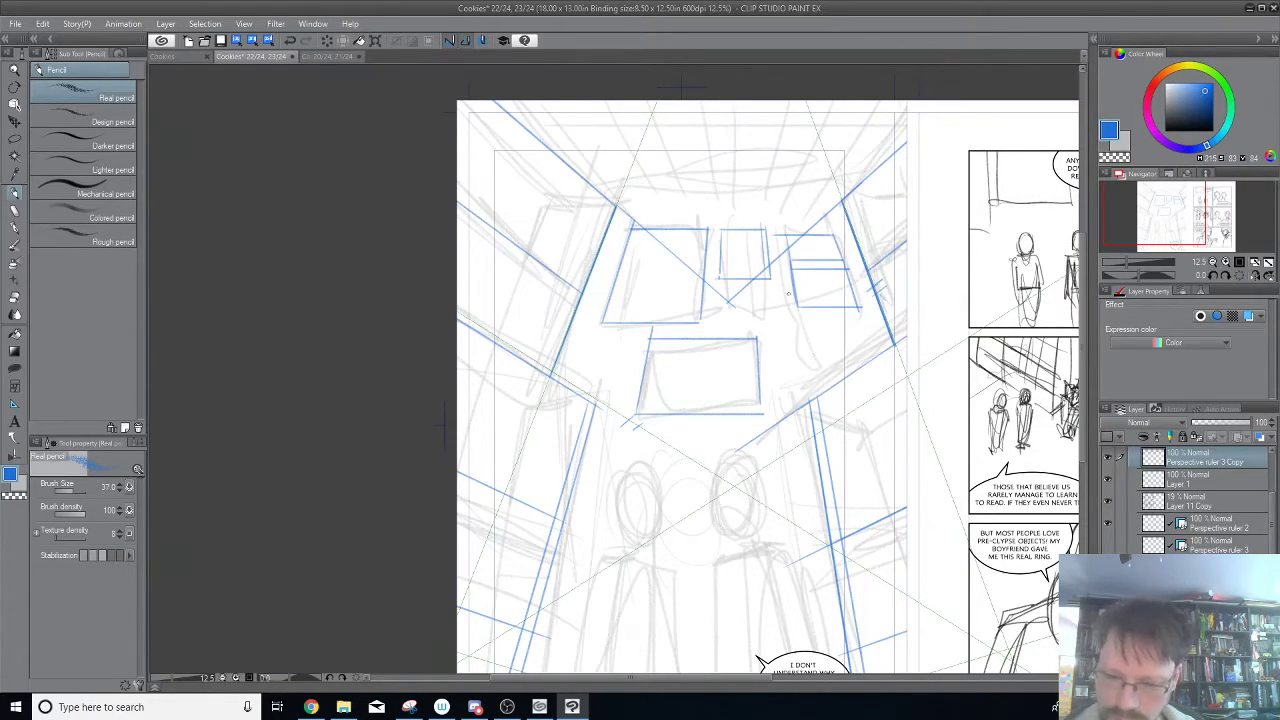
drag(708, 290, 713, 335)
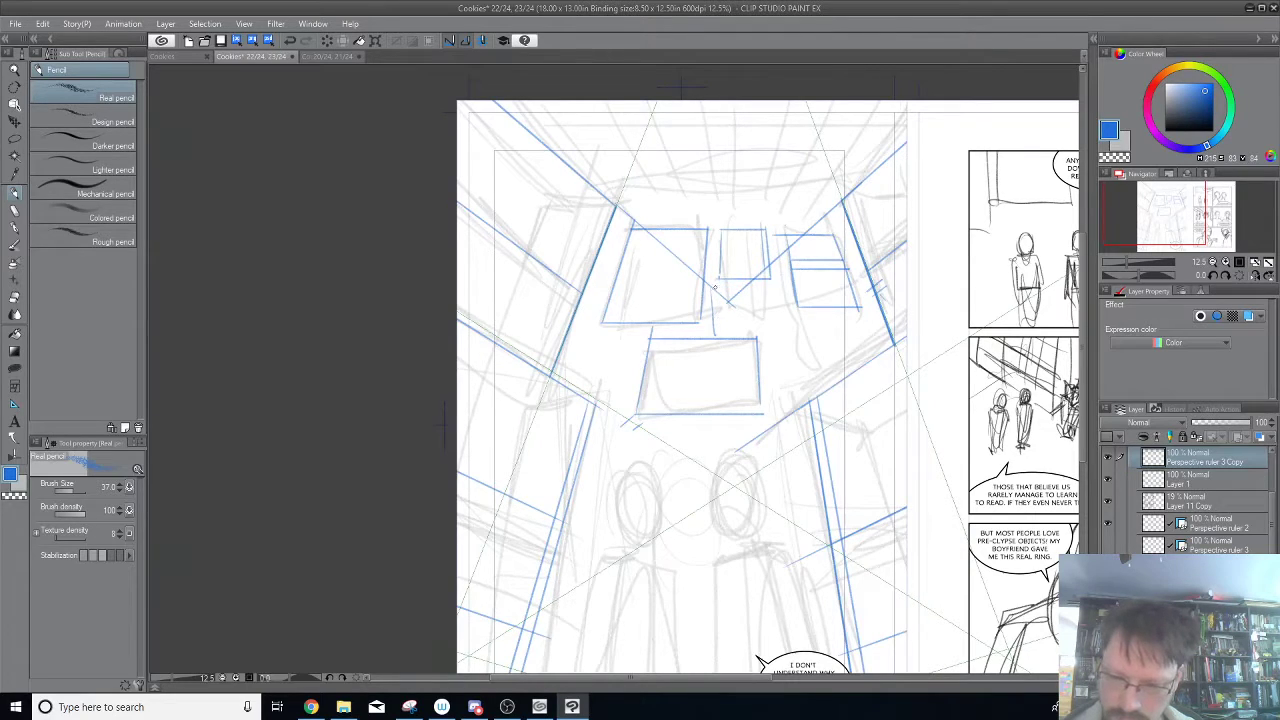
key(ctrl+z)
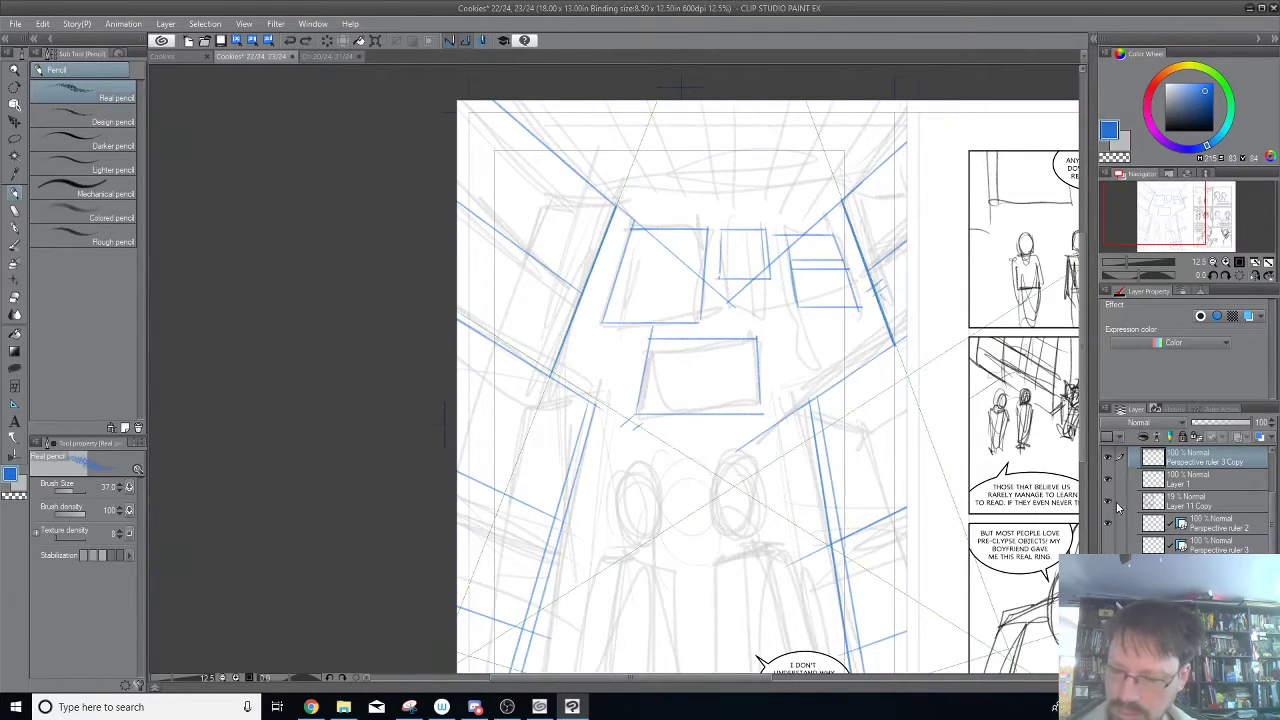
drag(712, 296, 708, 348)
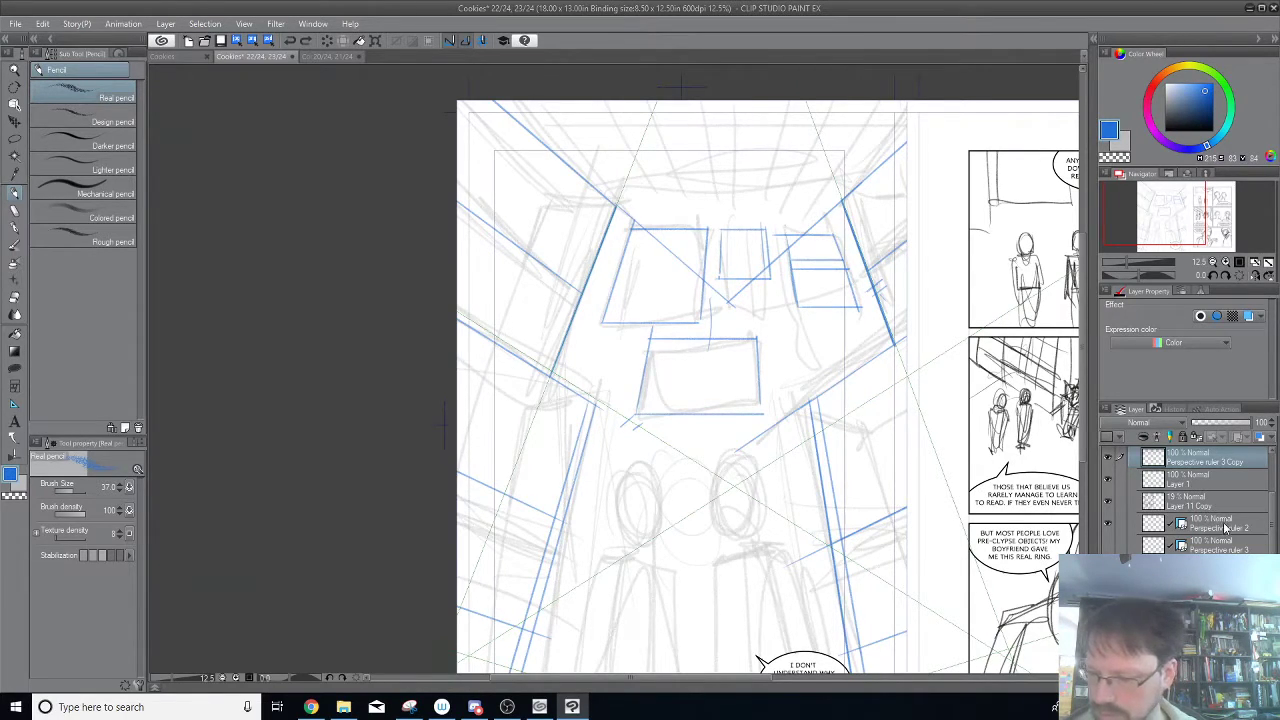
Select the ruler on the Perspective ruler 2 layer with the Object tool and examine its guides over the page.
click(1224, 528)
click(1108, 526)
click(1108, 528)
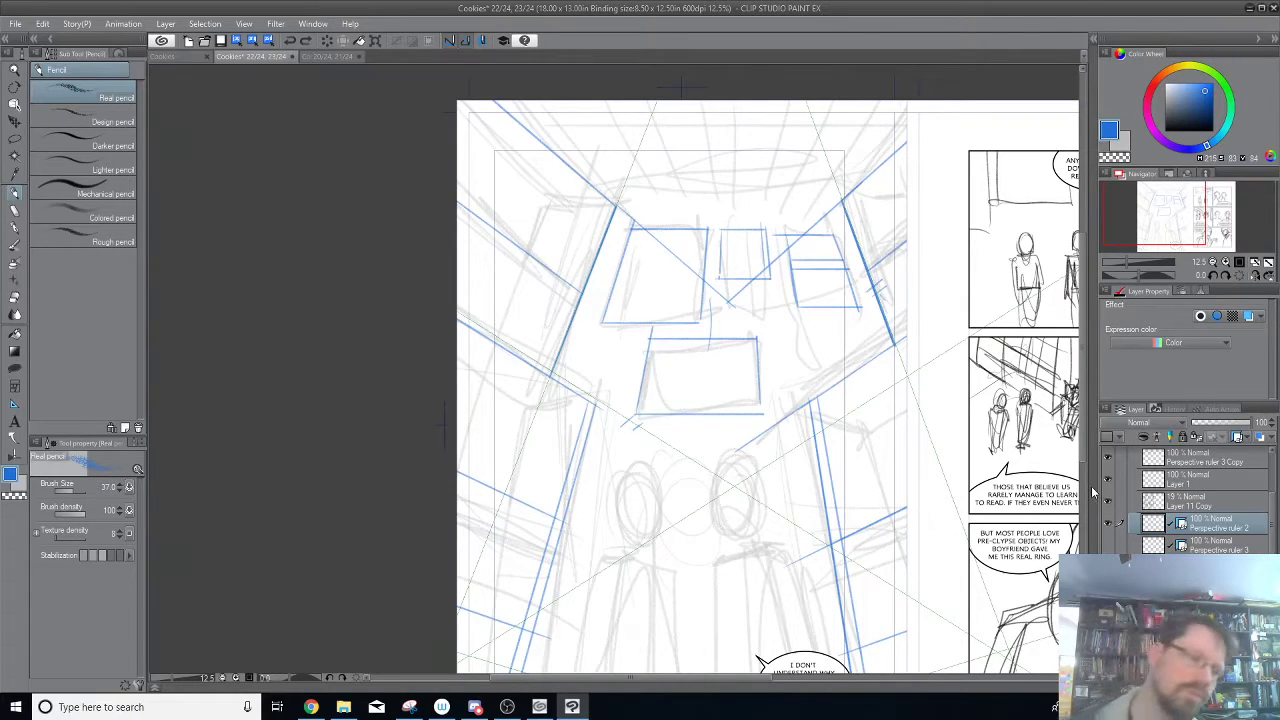
click(15, 104)
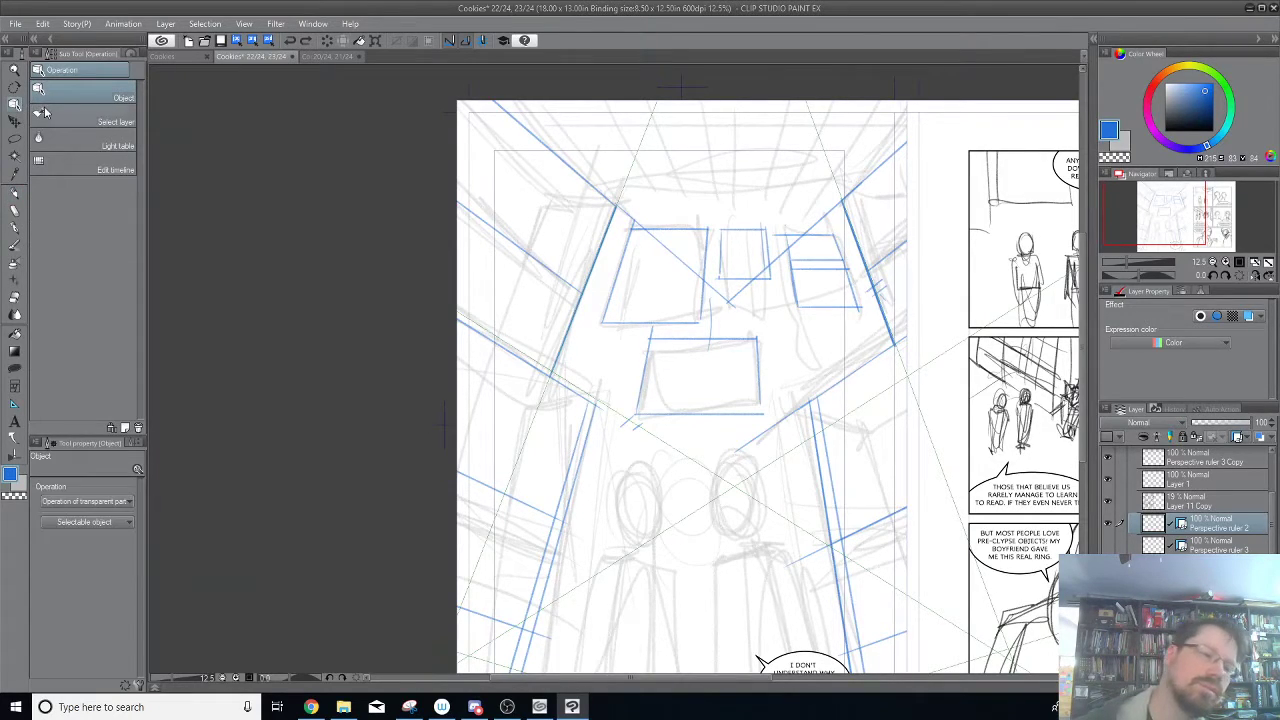
click(828, 163)
drag(843, 134, 846, 283)
click(791, 266)
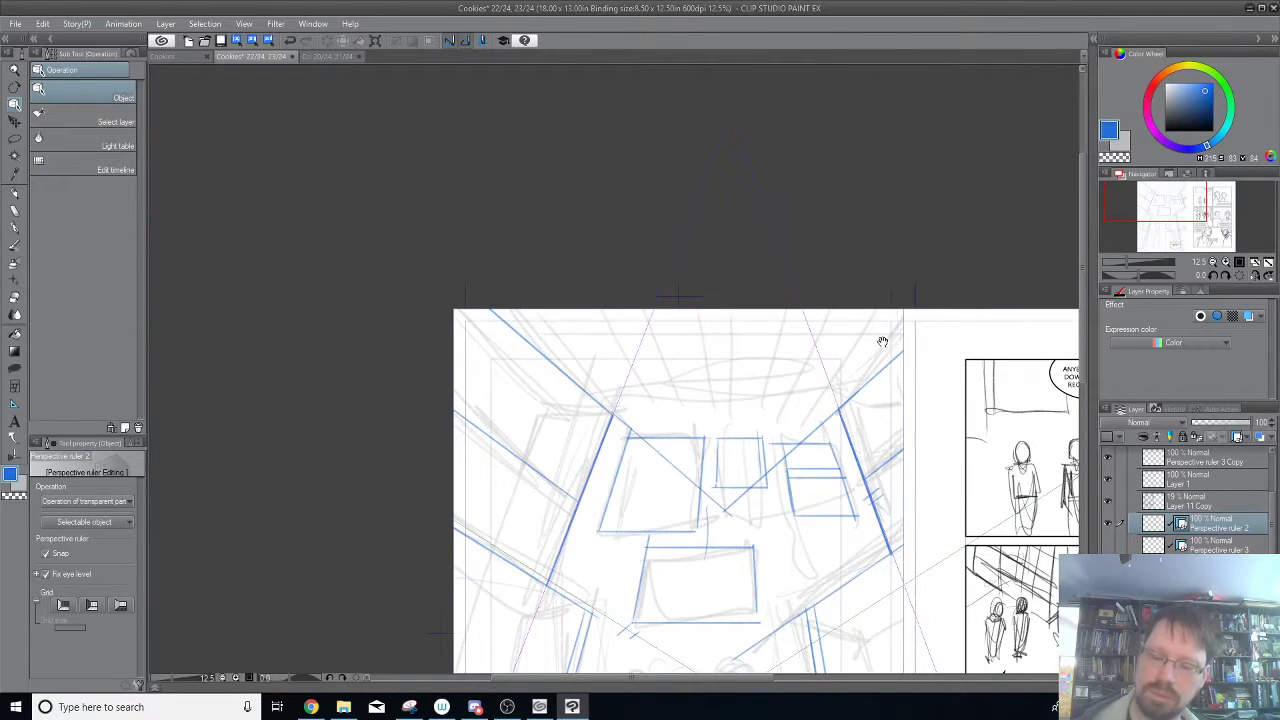
drag(886, 350, 811, 134)
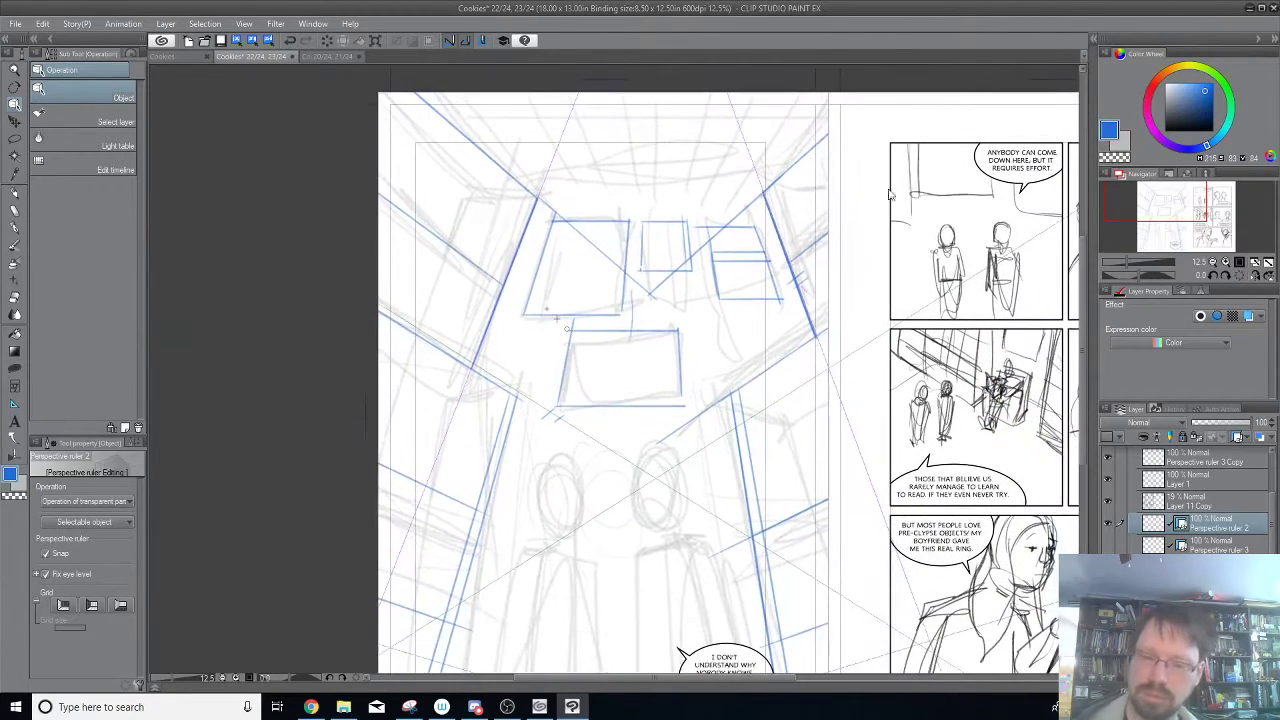
Return to the Real pencil on the Perspective ruler 3 Copy layer and trace an upright just left of the right-hand rectangle.
click(1200, 460)
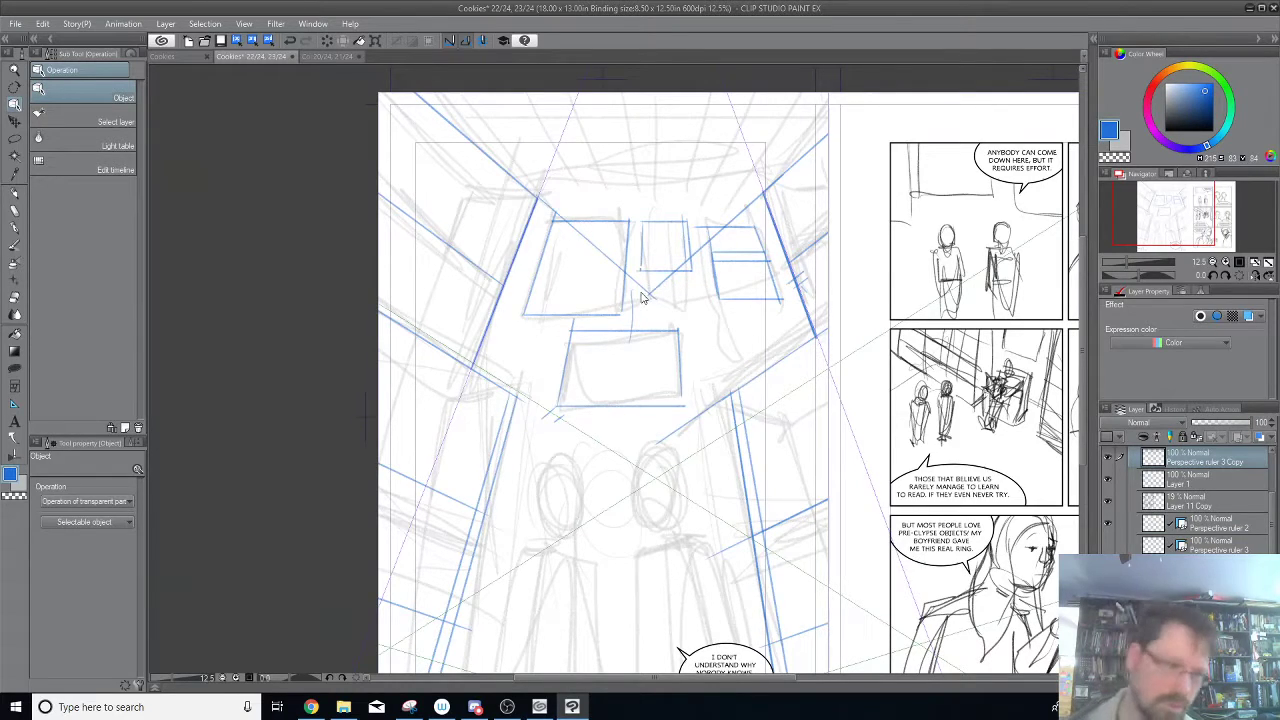
click(16, 207)
click(15, 193)
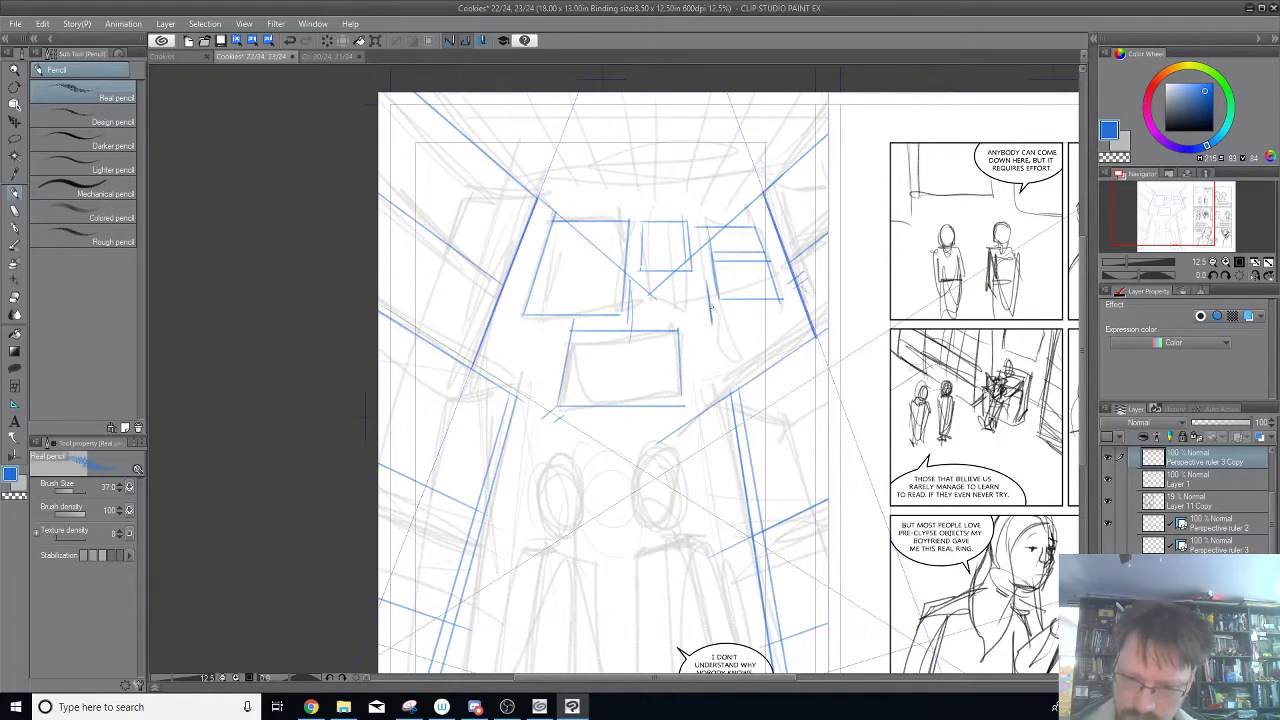
Swap the visible guides from Perspective ruler 2 to Perspective ruler 3 and trace the horizontal edges of the rectangle below the small upper one.
click(1108, 540)
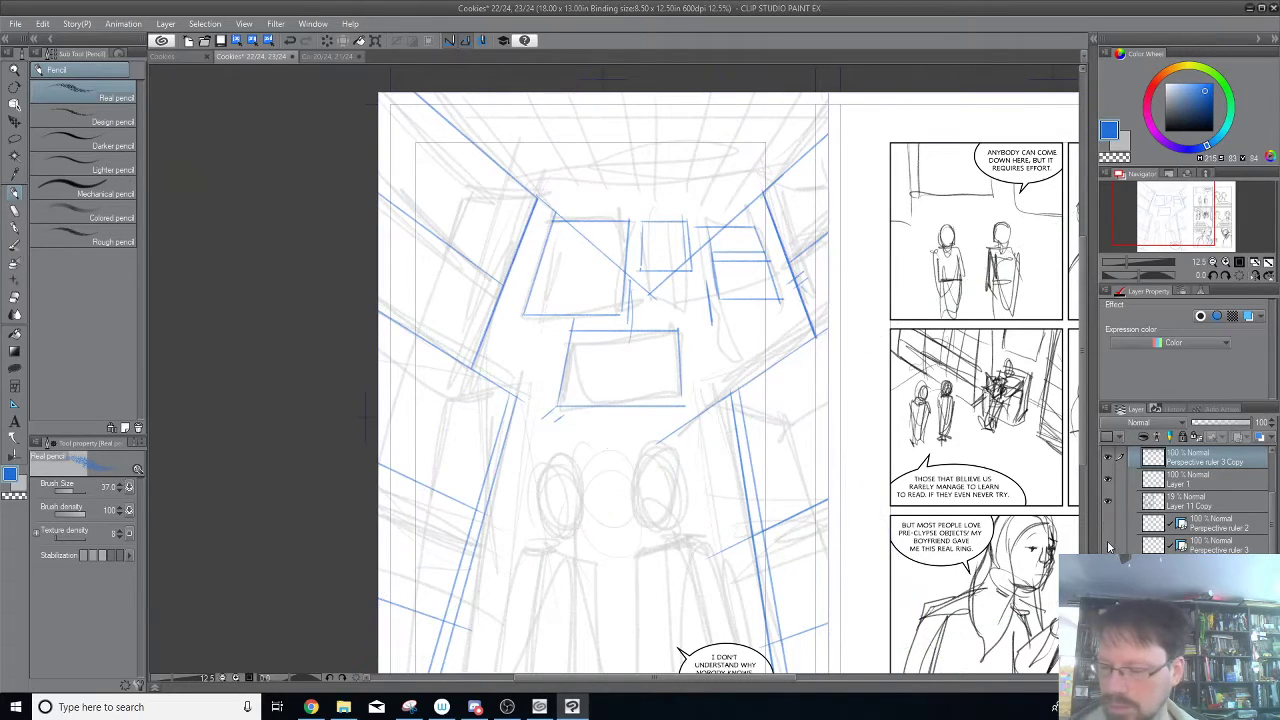
click(1108, 544)
drag(630, 280, 701, 281)
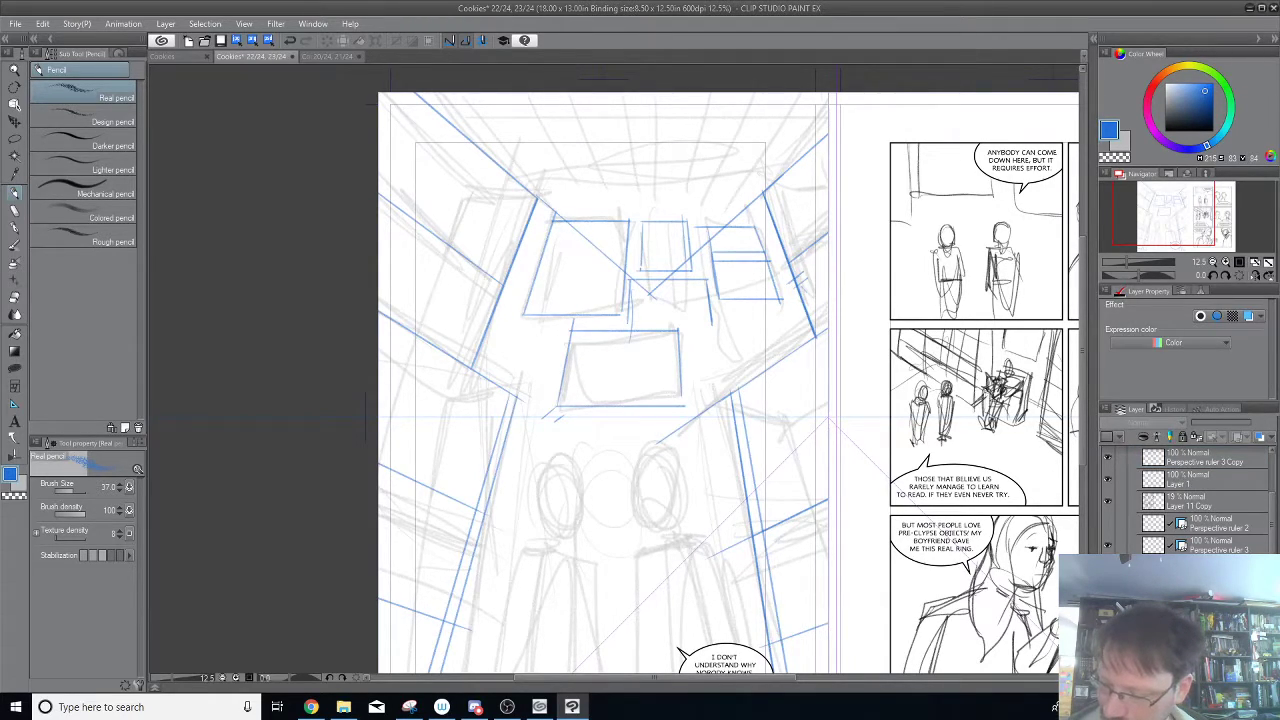
click(652, 267)
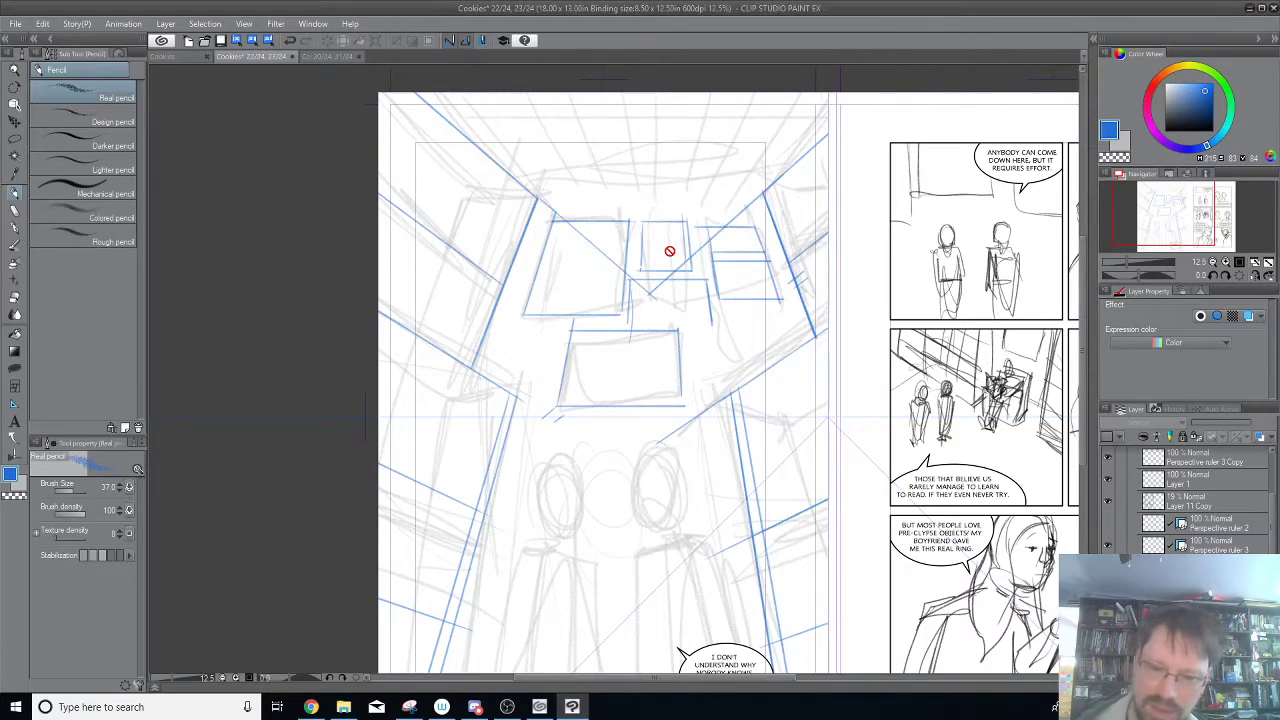
click(1107, 459)
click(1107, 459)
click(1200, 462)
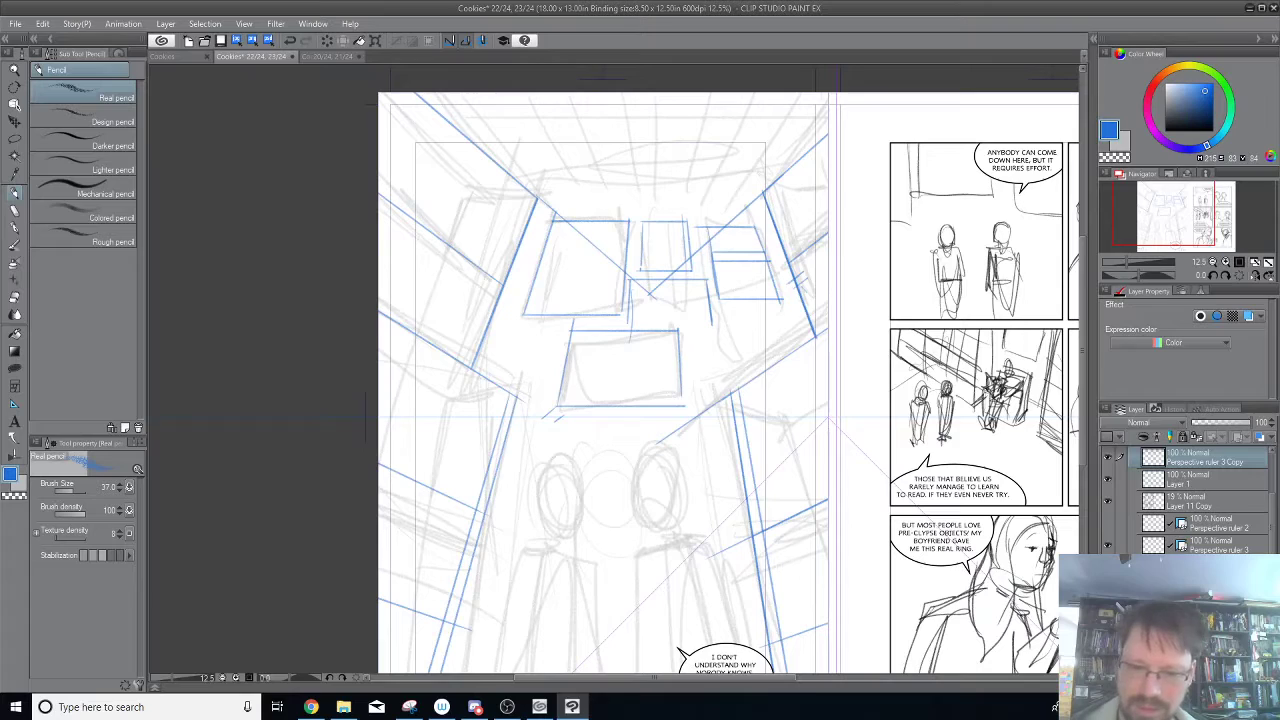
mouse_move(628, 320)
mouse_down()
mouse_move(700, 325)
mouse_move(702, 392)
mouse_up()
Trace the back wall's top edge between the two upper corners with doubled blue strokes, undoing the stray strokes.
drag(541, 200, 766, 199)
drag(541, 200, 744, 200)
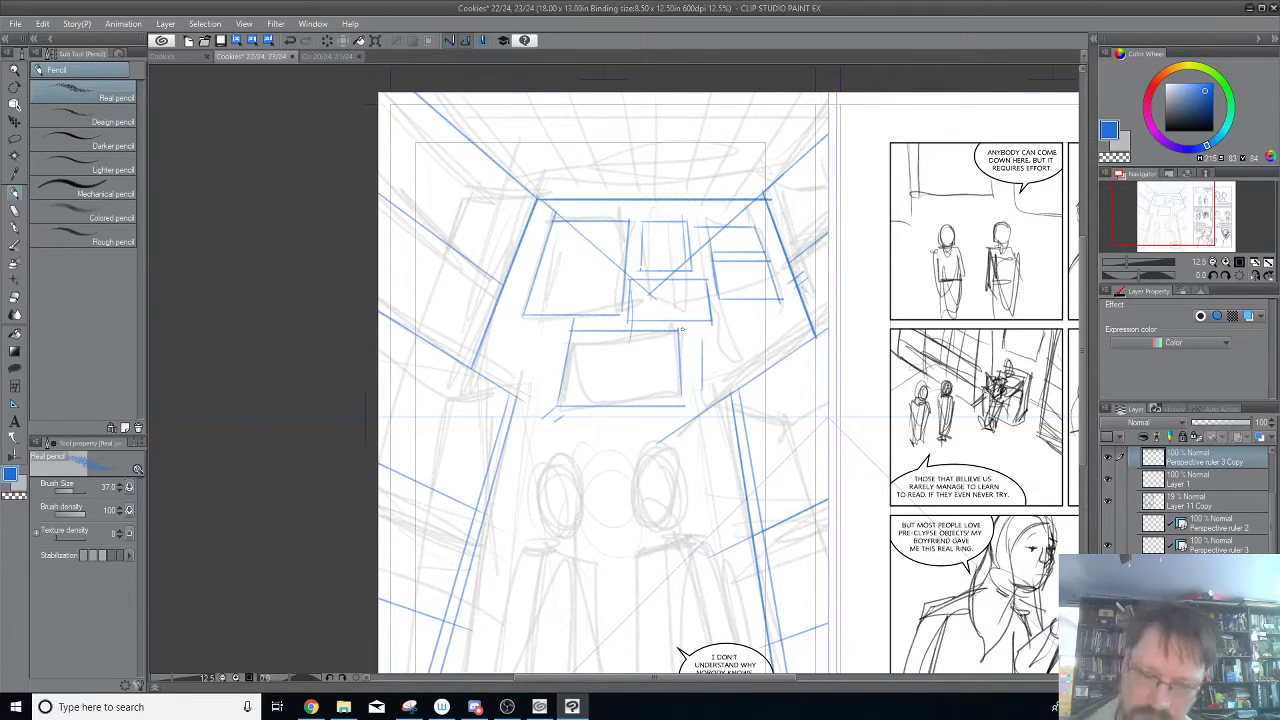
drag(556, 198, 428, 92)
key(ctrl+z)
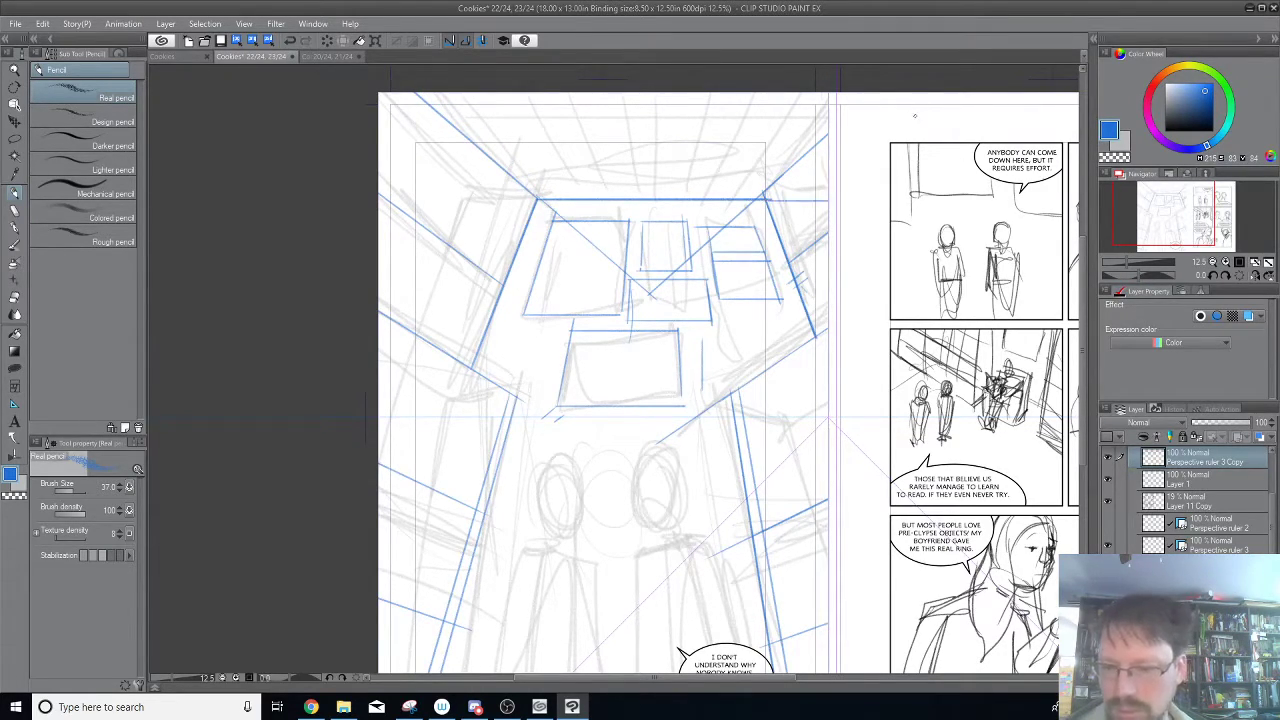
drag(689, 332, 690, 403)
key(ctrl+z)
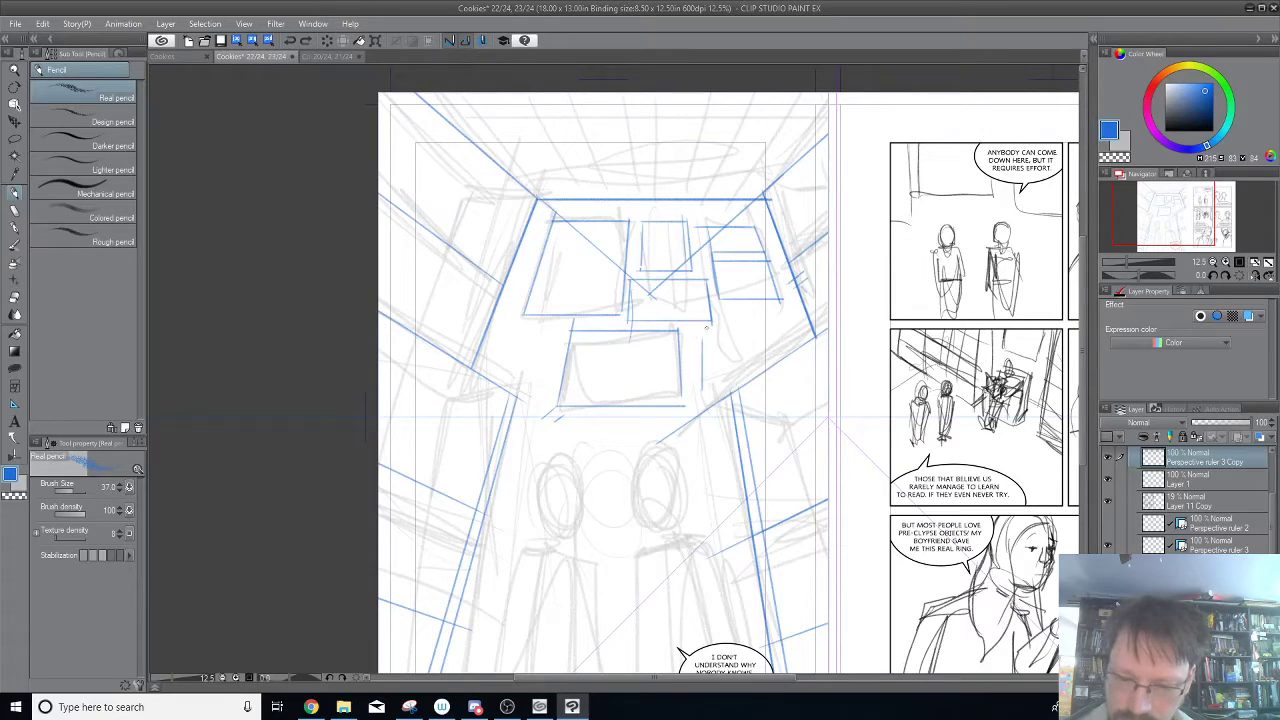
Trace horizontal lines beneath the right-hand rectangle, beside and below the central rectangle's left side, and across the left figure's neck.
drag(724, 310, 776, 309)
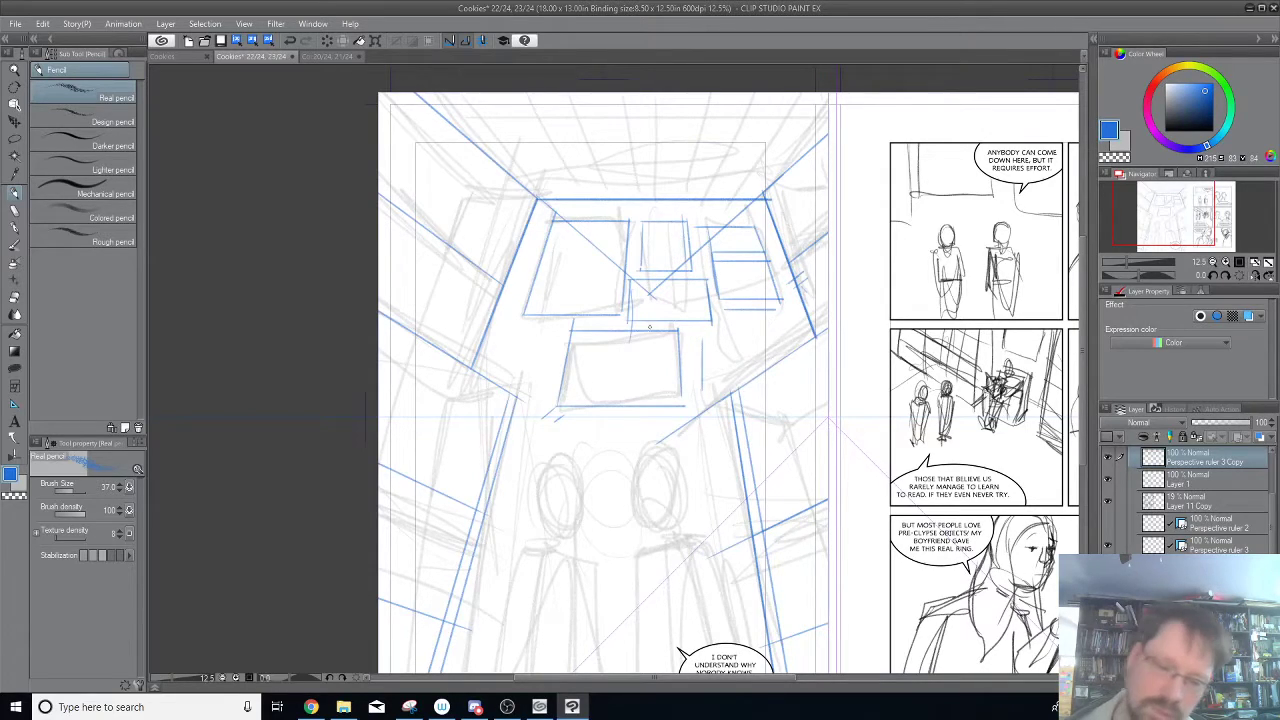
drag(495, 334, 564, 336)
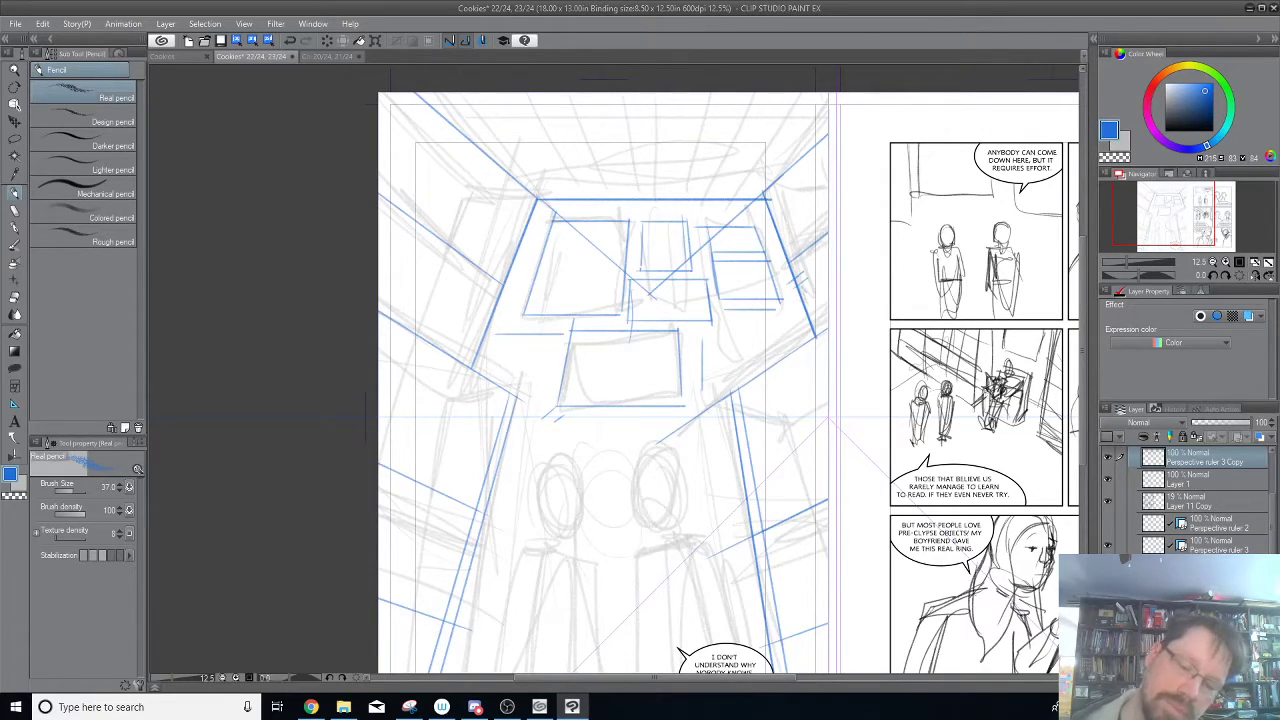
drag(510, 376, 559, 381)
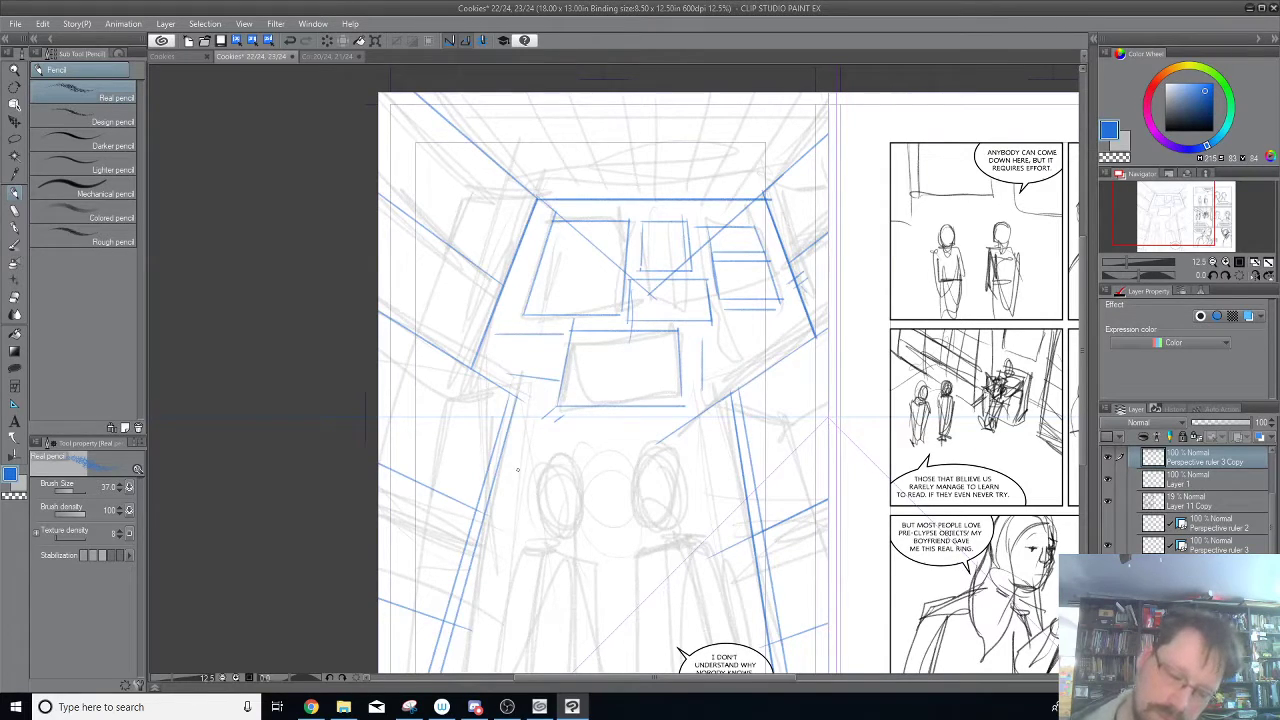
mouse_move(507, 428)
mouse_down()
mouse_move(626, 425)
mouse_move(624, 514)
mouse_up()
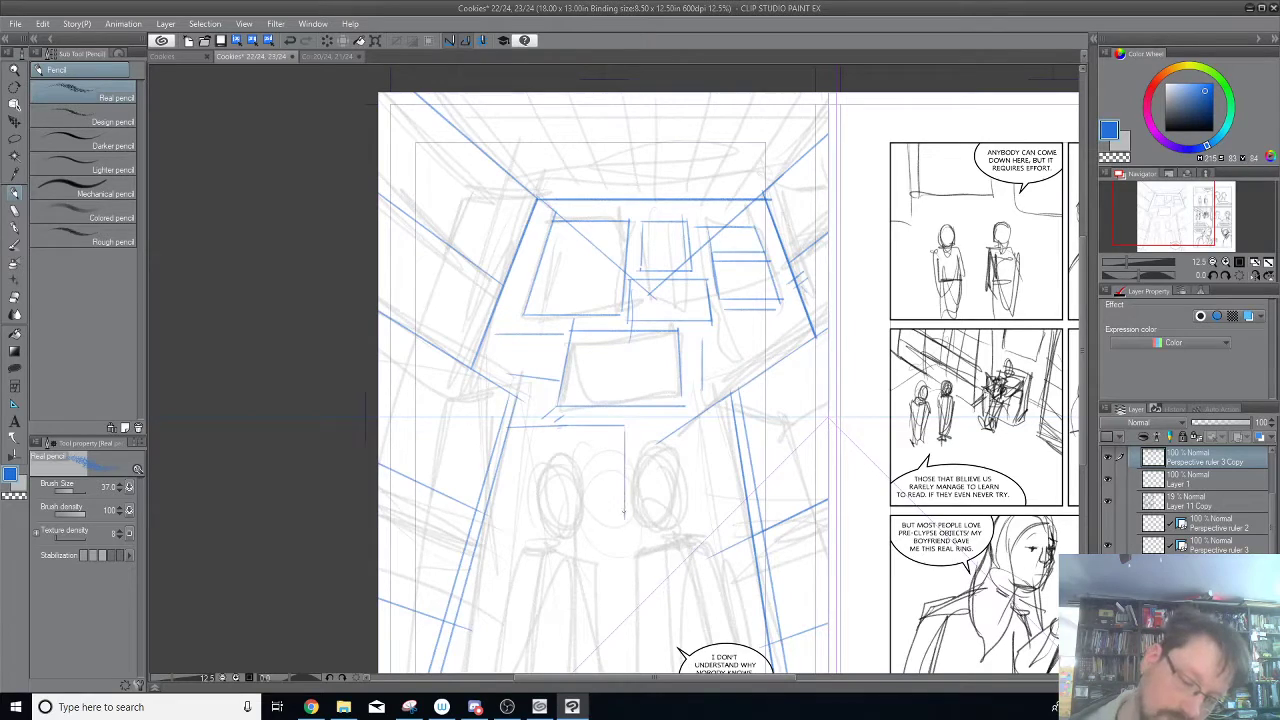
key(ctrl+z)
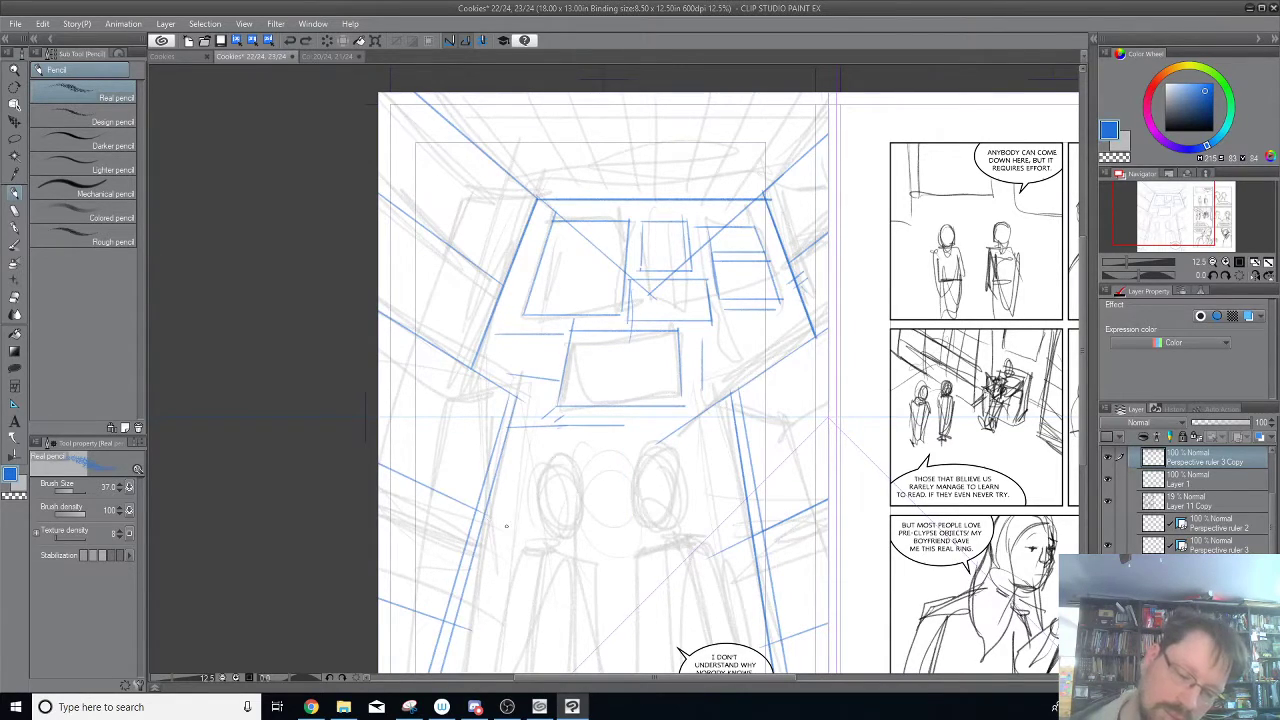
drag(485, 532, 638, 530)
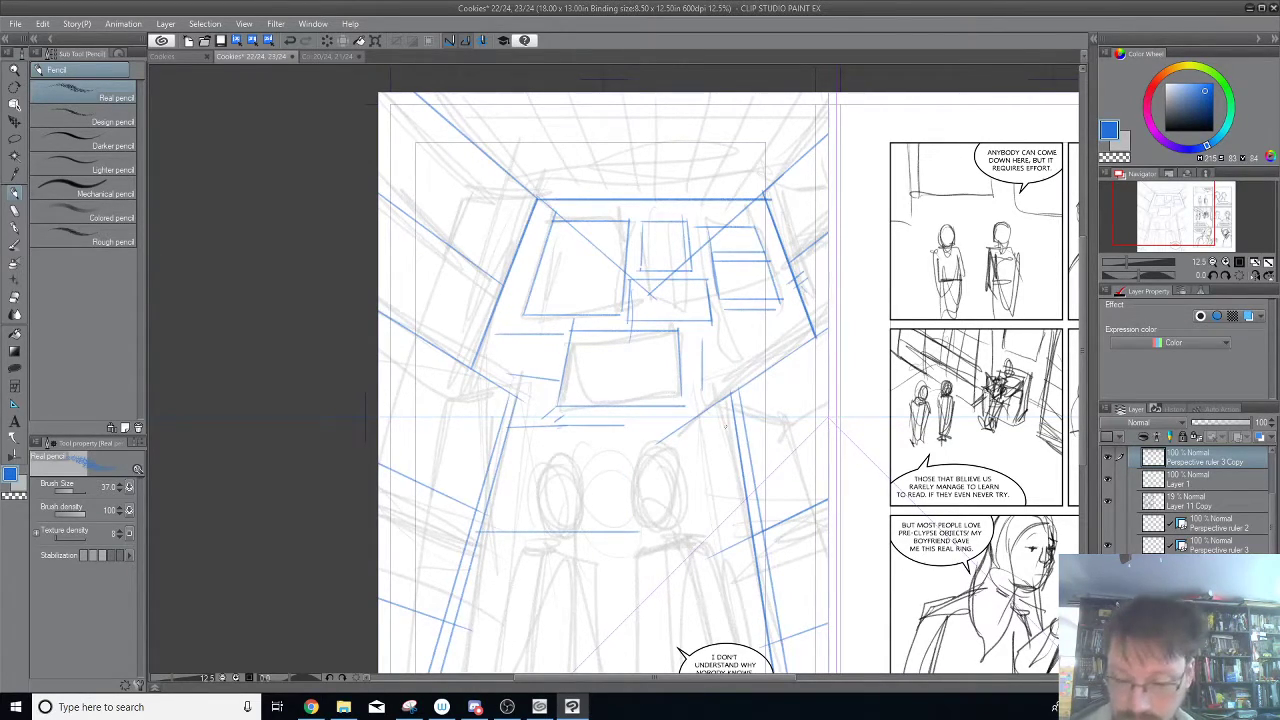
Trace horizontal lines beside the right figure's head and torso and two more below the right-hand rectangle.
mouse_move(740, 438)
mouse_down()
mouse_move(692, 440)
mouse_move(660, 440)
mouse_up()
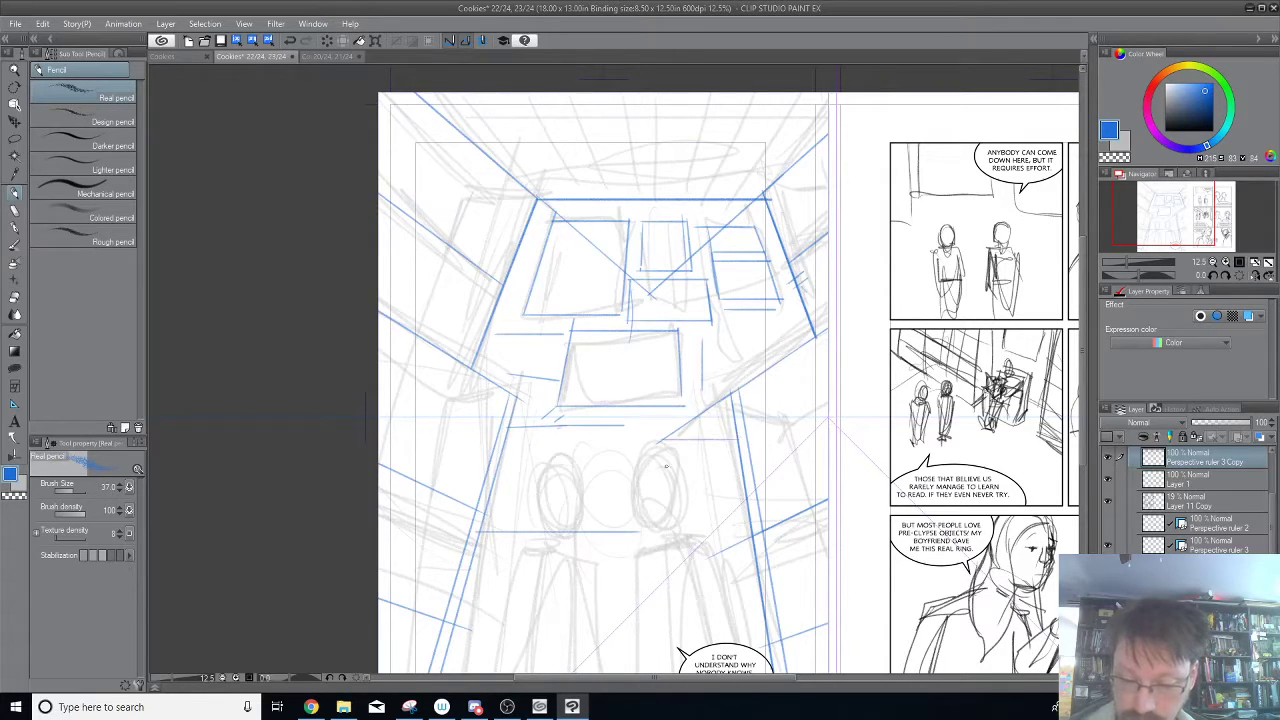
drag(668, 586, 778, 587)
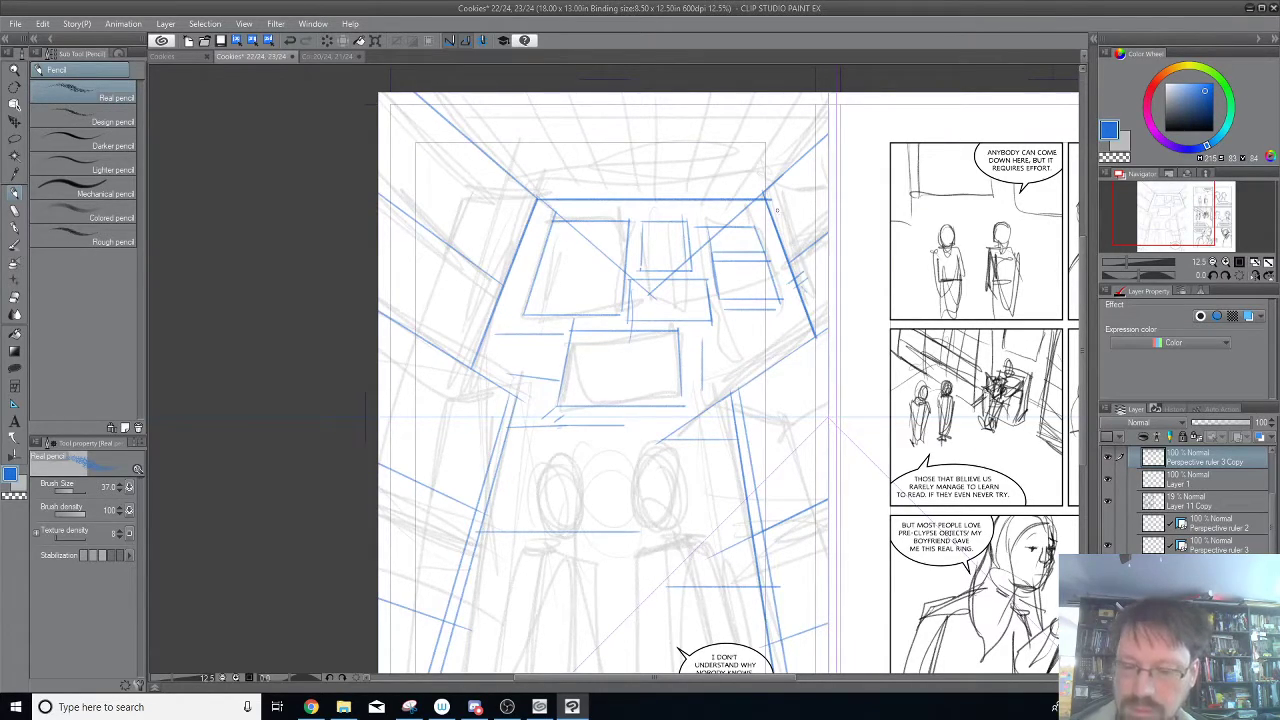
drag(733, 336, 795, 334)
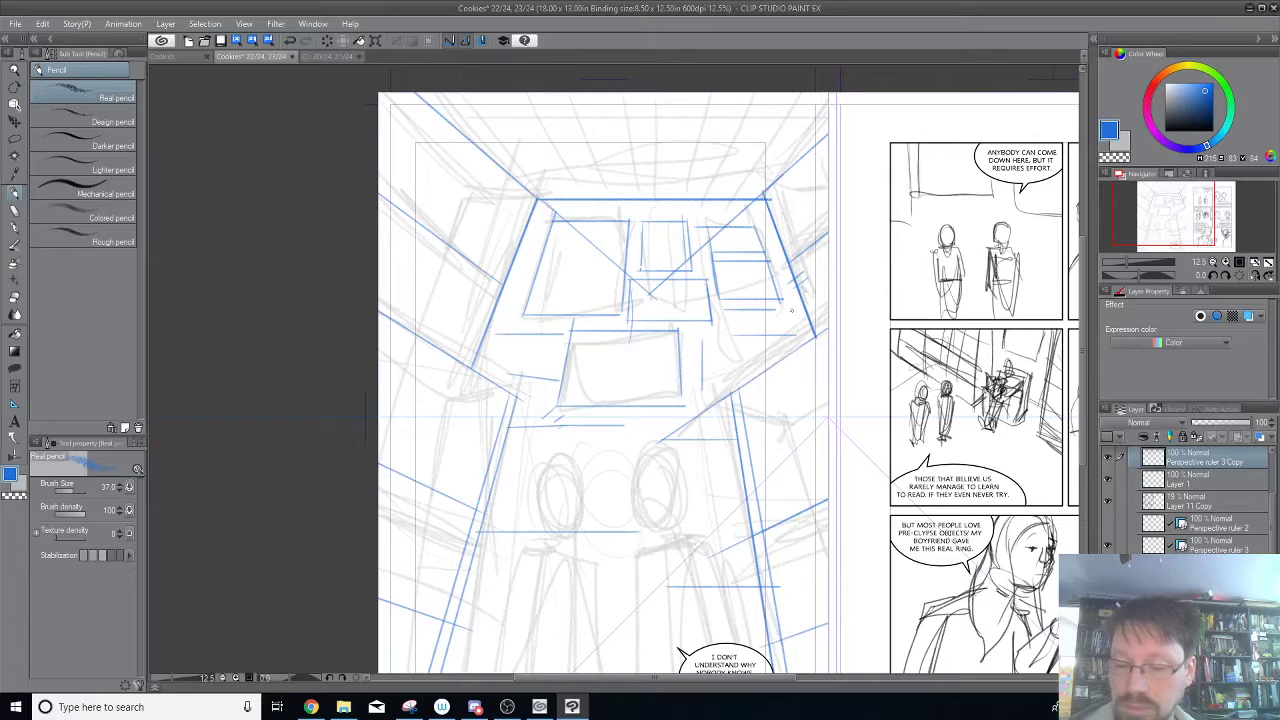
drag(712, 354, 788, 354)
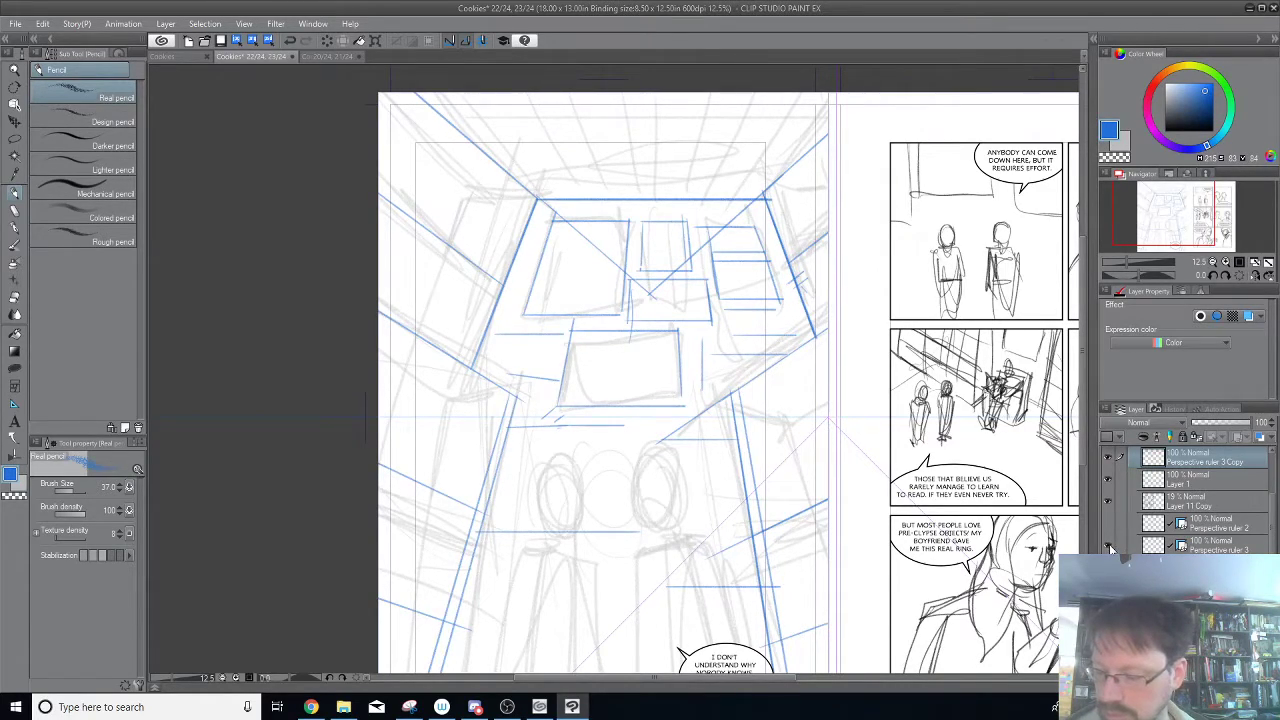
Swap the visible guides from Perspective ruler 3 to Perspective ruler 2 and trace the sides of the rectangles beside the central one and below the right-hand one.
click(1108, 524)
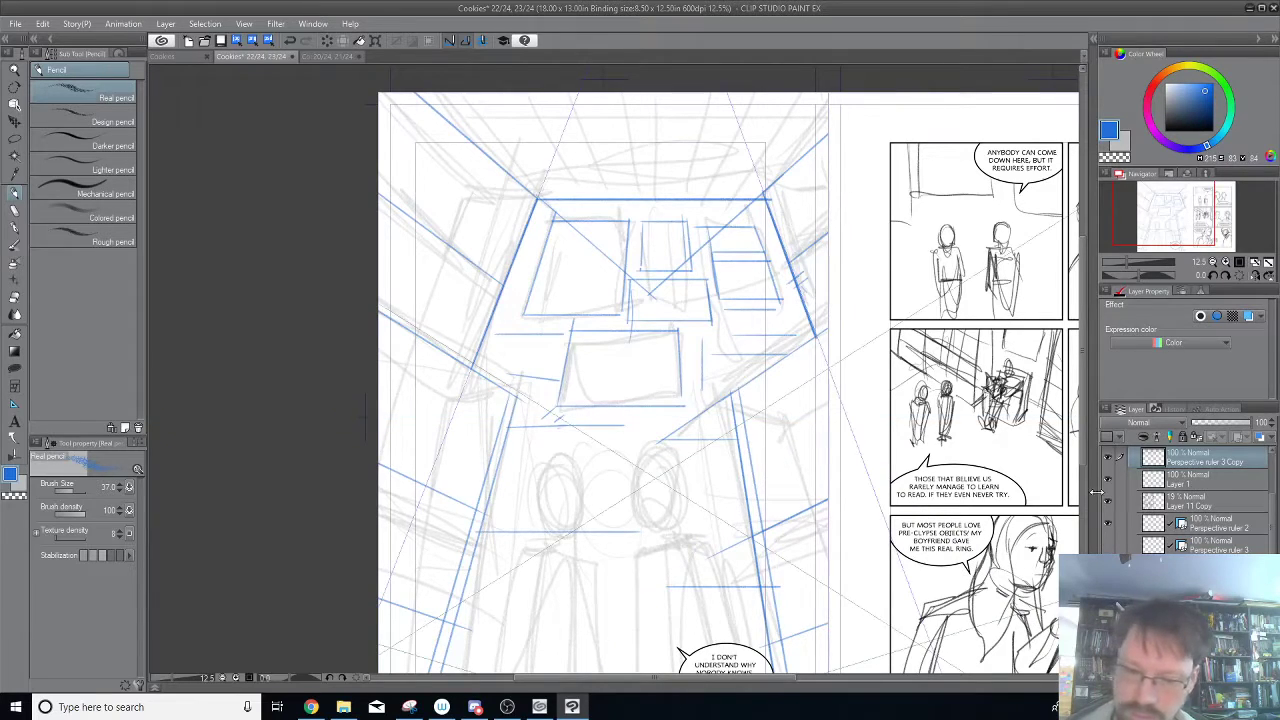
drag(499, 334, 484, 374)
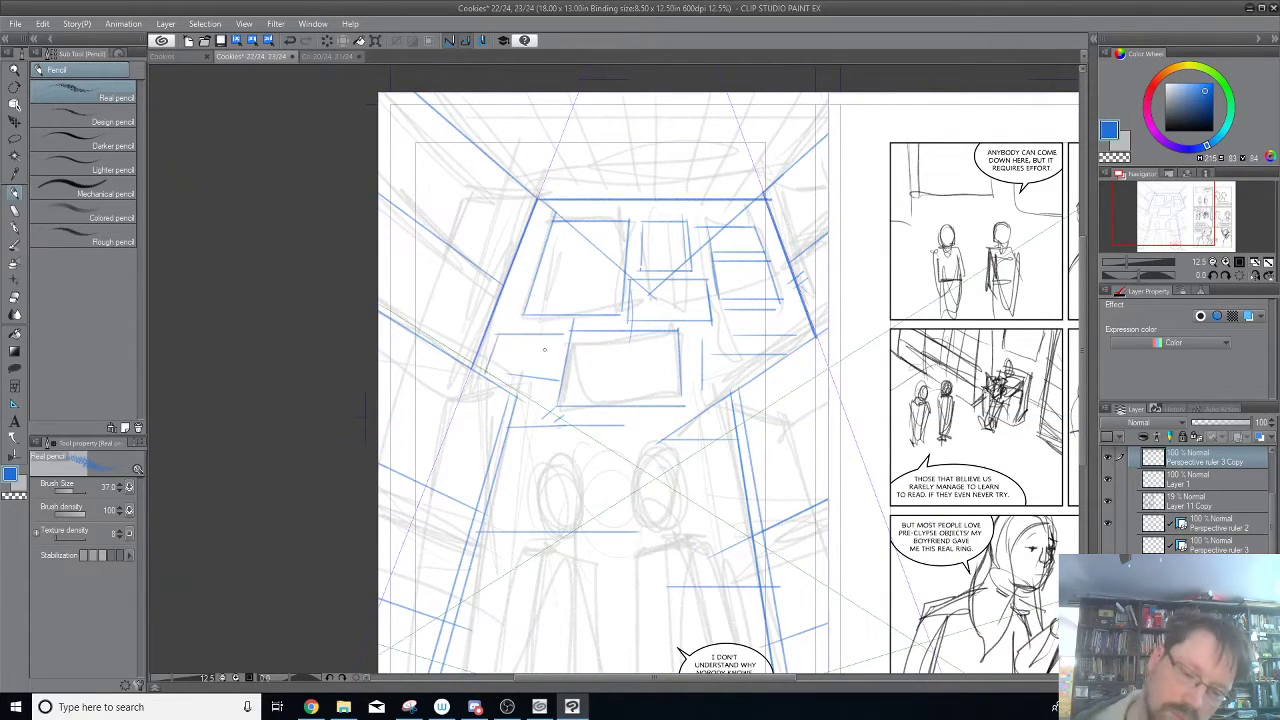
drag(562, 336, 556, 381)
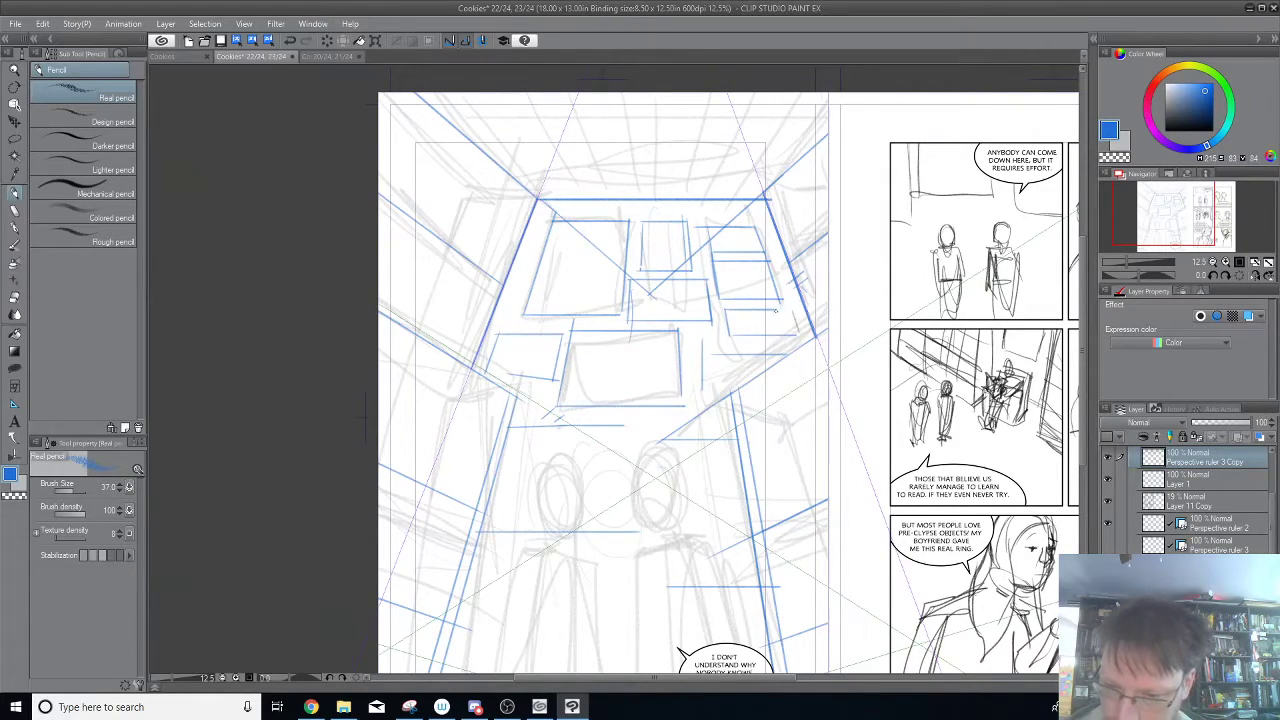
drag(790, 310, 797, 334)
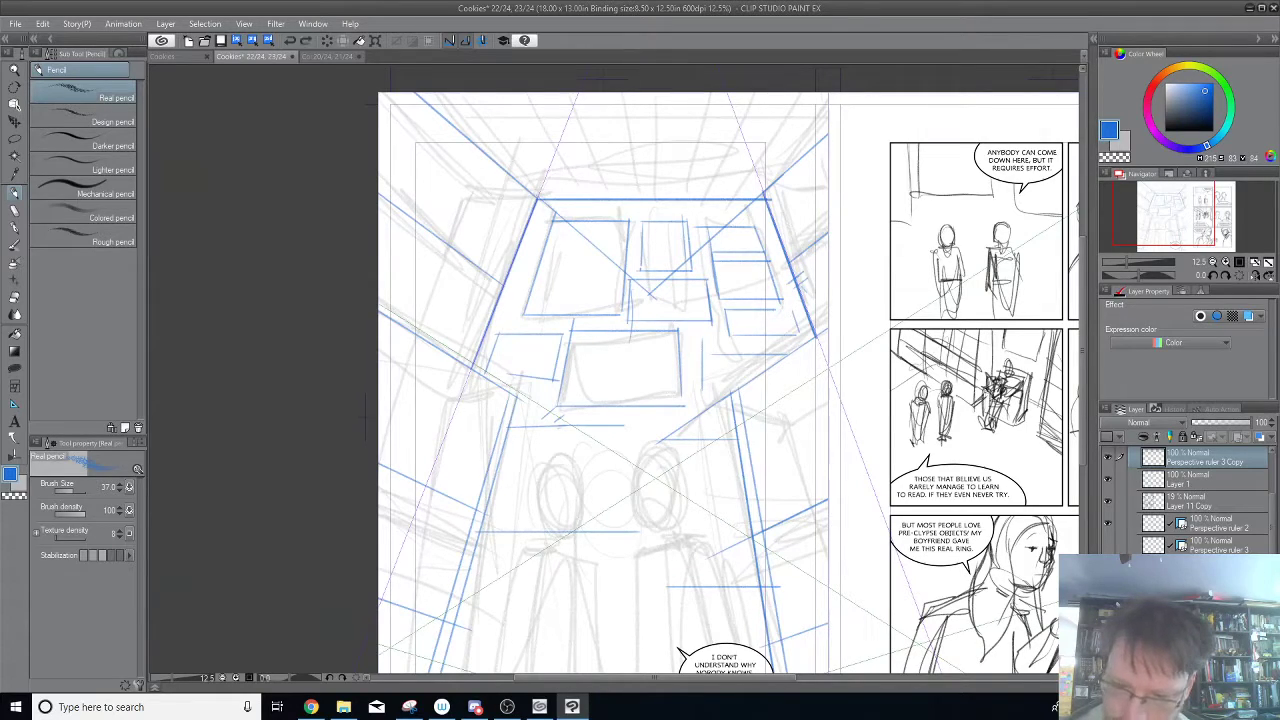
Trace doubled short uprights just right of the central rectangle and longer uprights between the two figures' heads.
mouse_move(704, 395)
mouse_down()
mouse_move(737, 388)
mouse_move(701, 396)
mouse_up()
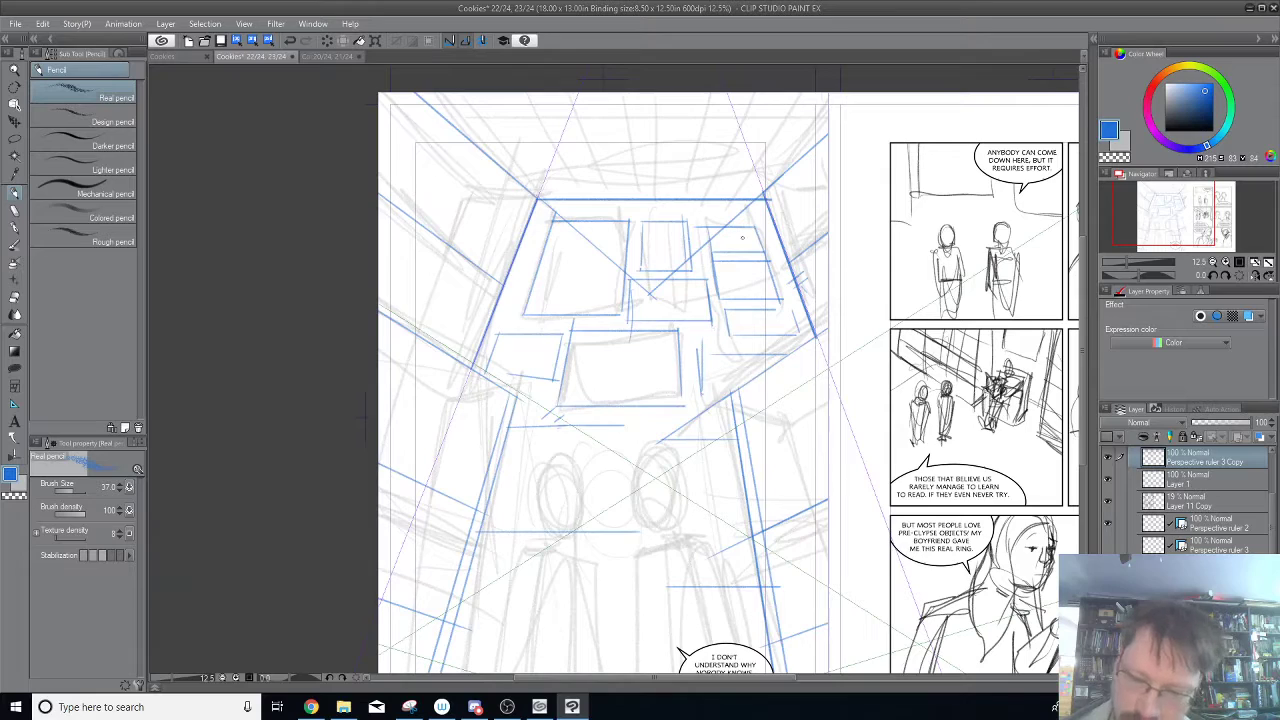
drag(697, 344, 702, 393)
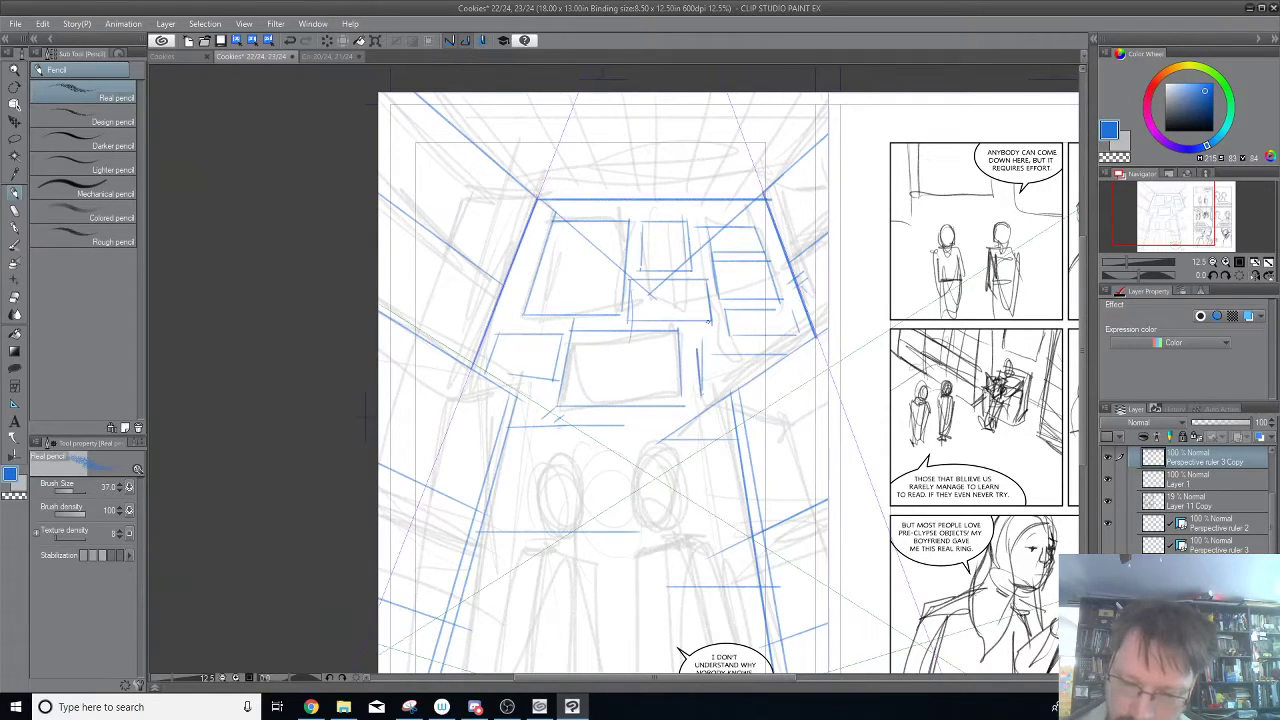
mouse_move(627, 420)
mouse_down()
mouse_move(620, 555)
mouse_move(656, 445)
mouse_up()
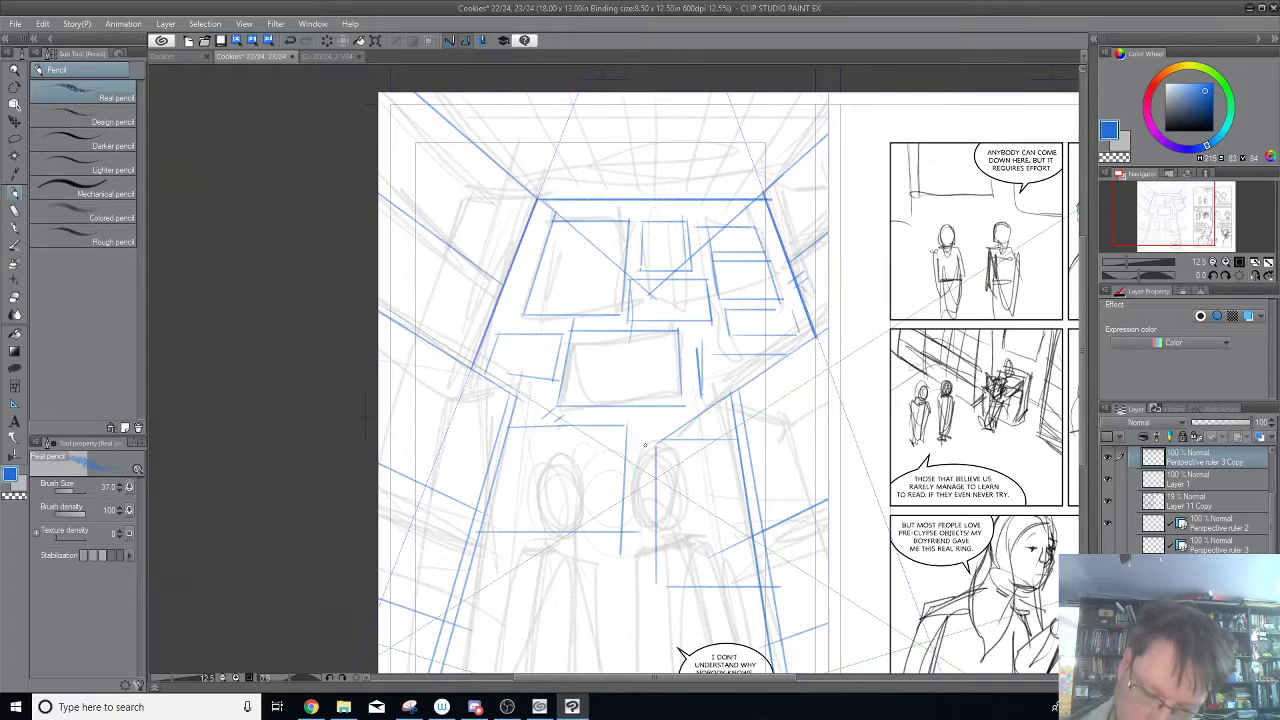
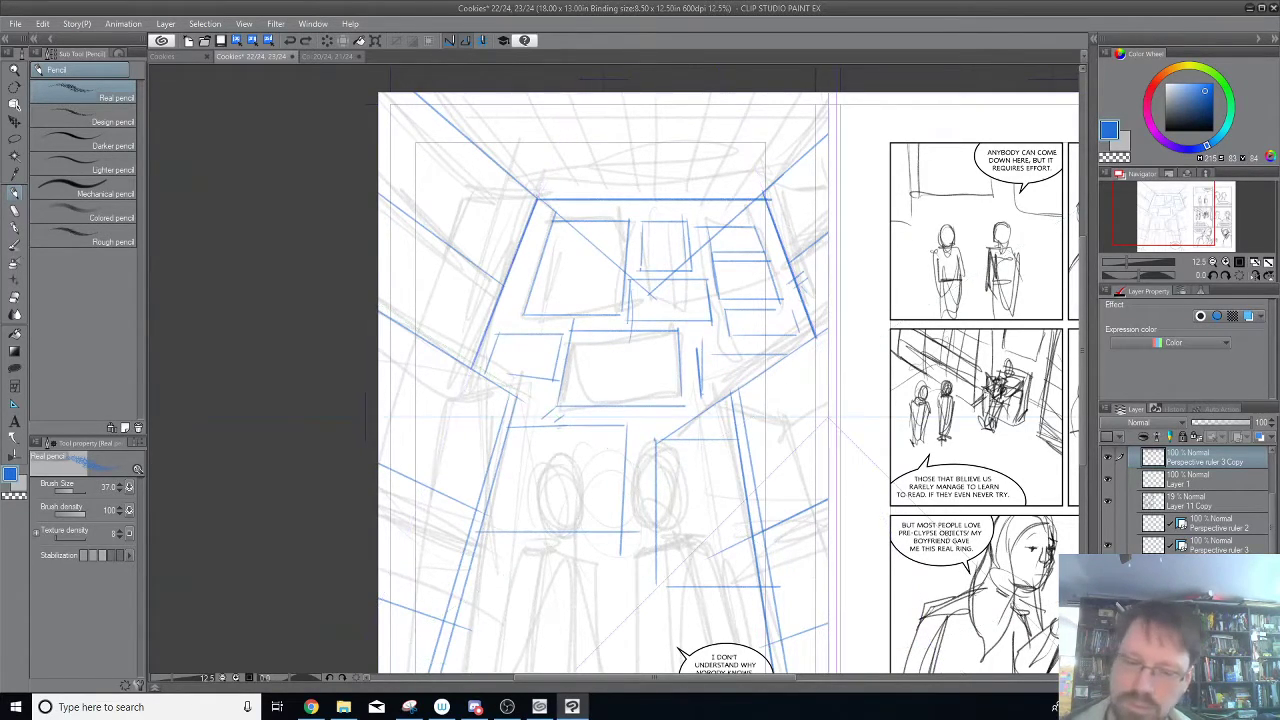
Trace the bottom edges of the rectangles flanking the central one and a short horizontal on the small rectangle at the back wall's right.
drag(726, 398, 702, 397)
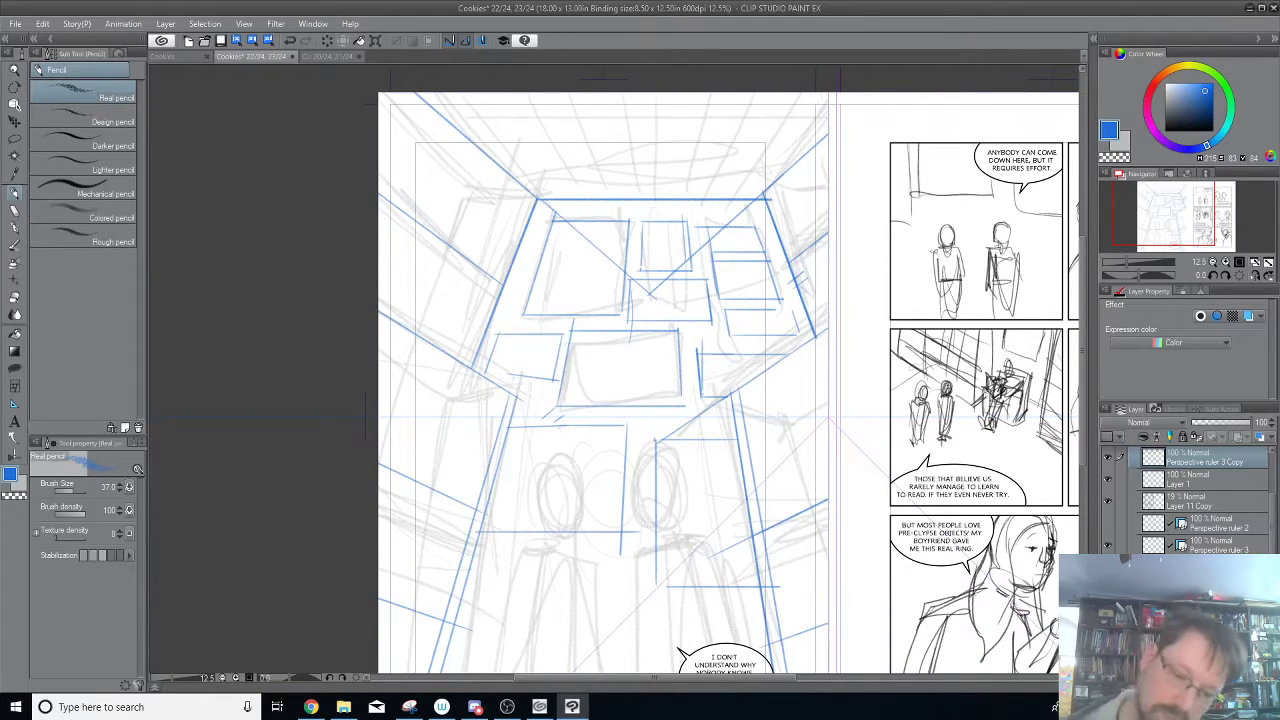
drag(556, 380, 482, 379)
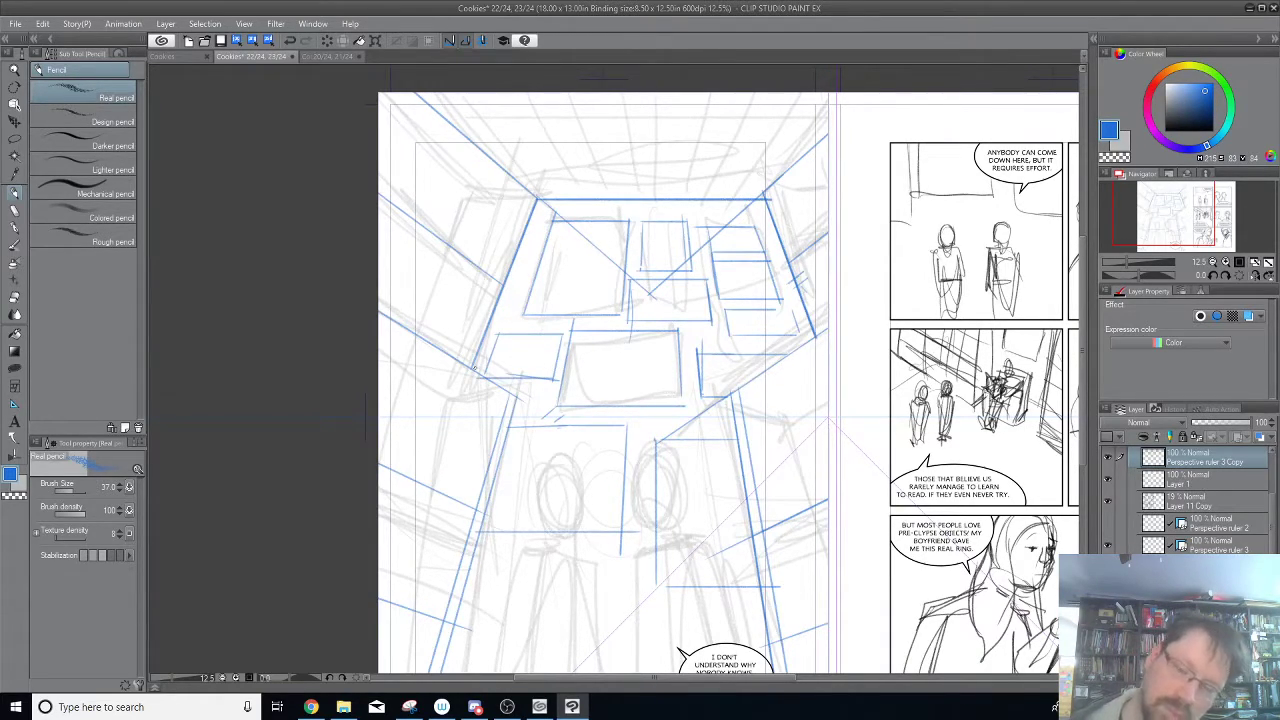
drag(768, 309, 794, 310)
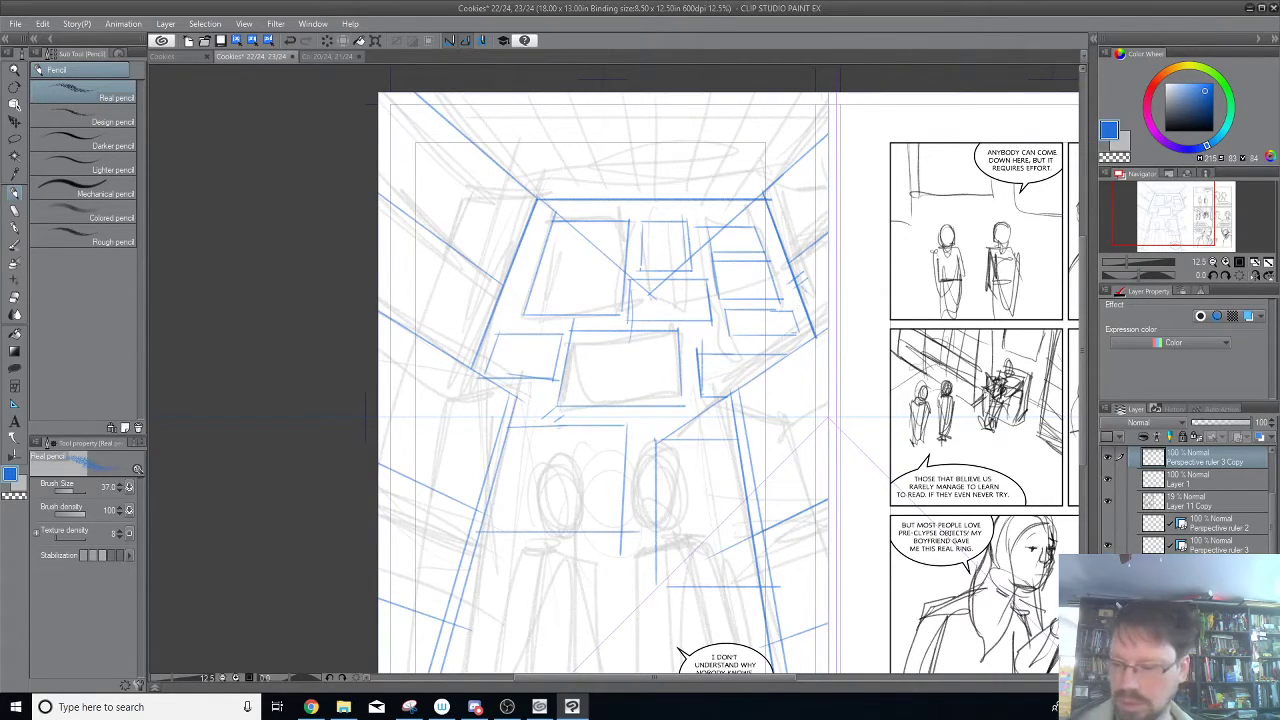
Hide the Layer 11 Copy sketch and swap the visible guides from Perspective ruler 3 to Perspective ruler 2.
click(1107, 501)
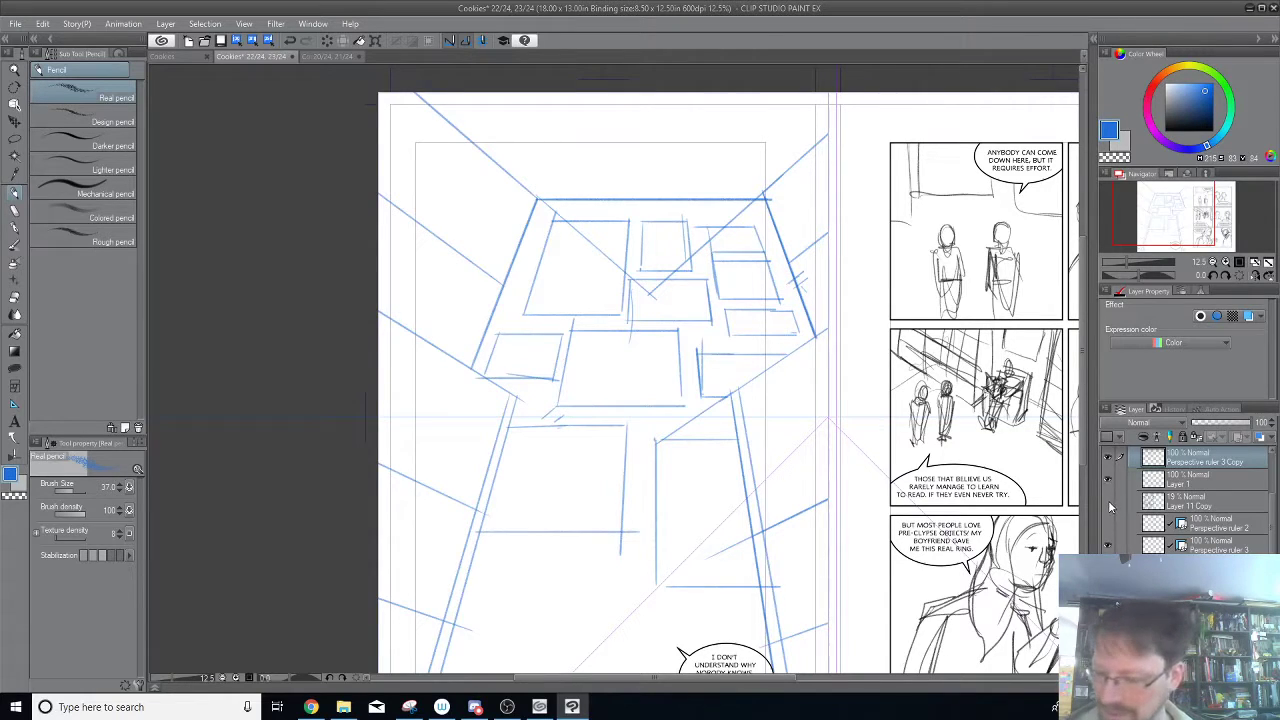
click(1108, 526)
click(1108, 524)
click(1108, 524)
click(1108, 546)
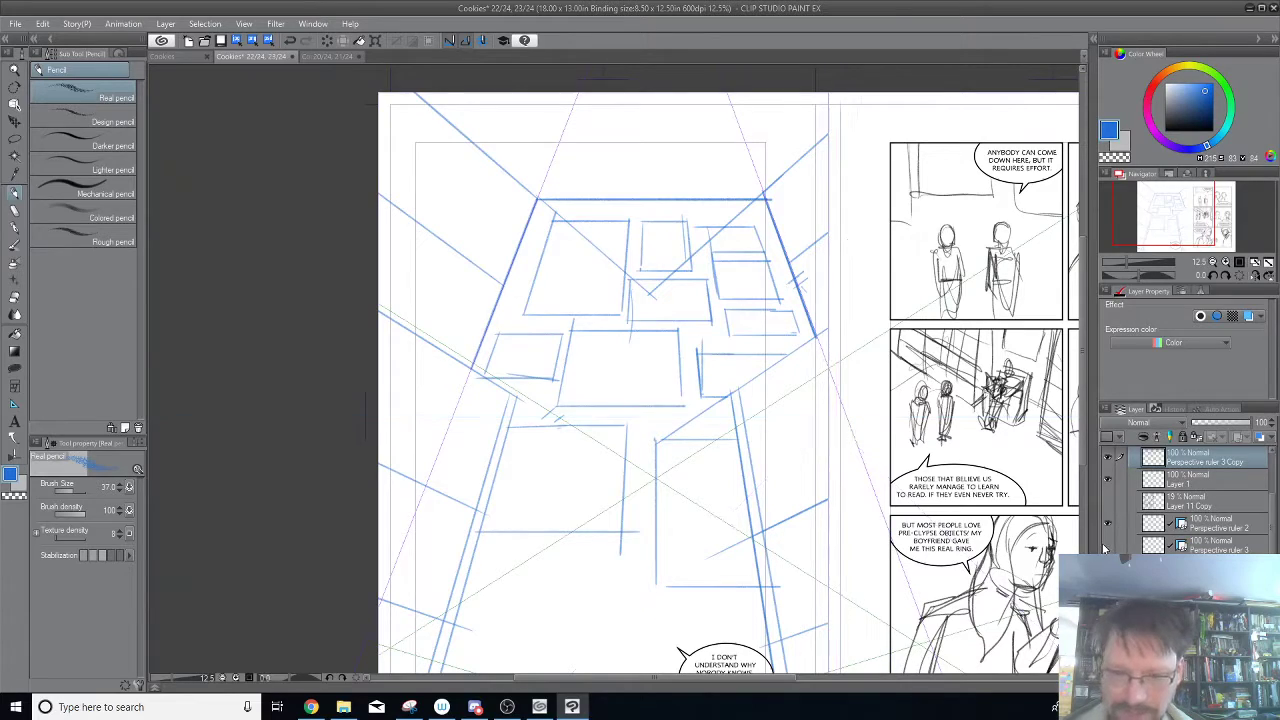
Select Perspective ruler 2 for editing and turn on snapping to its side vanishing points.
click(1214, 548)
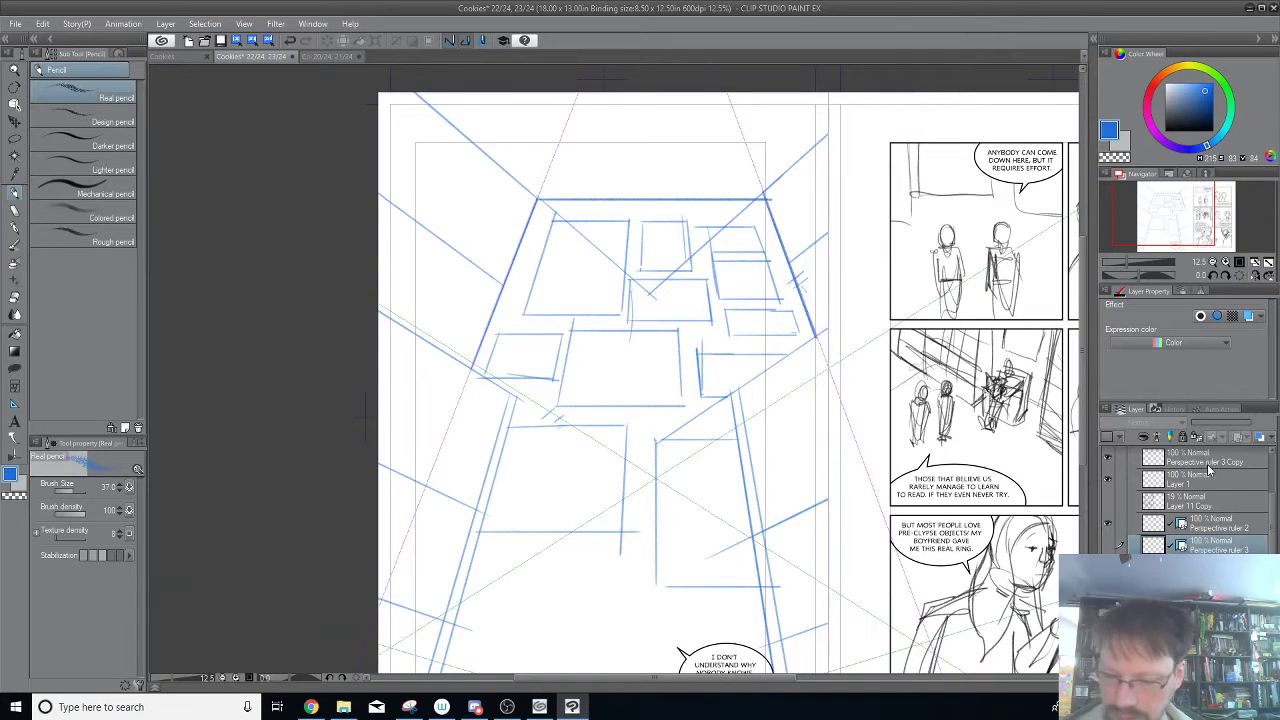
click(18, 108)
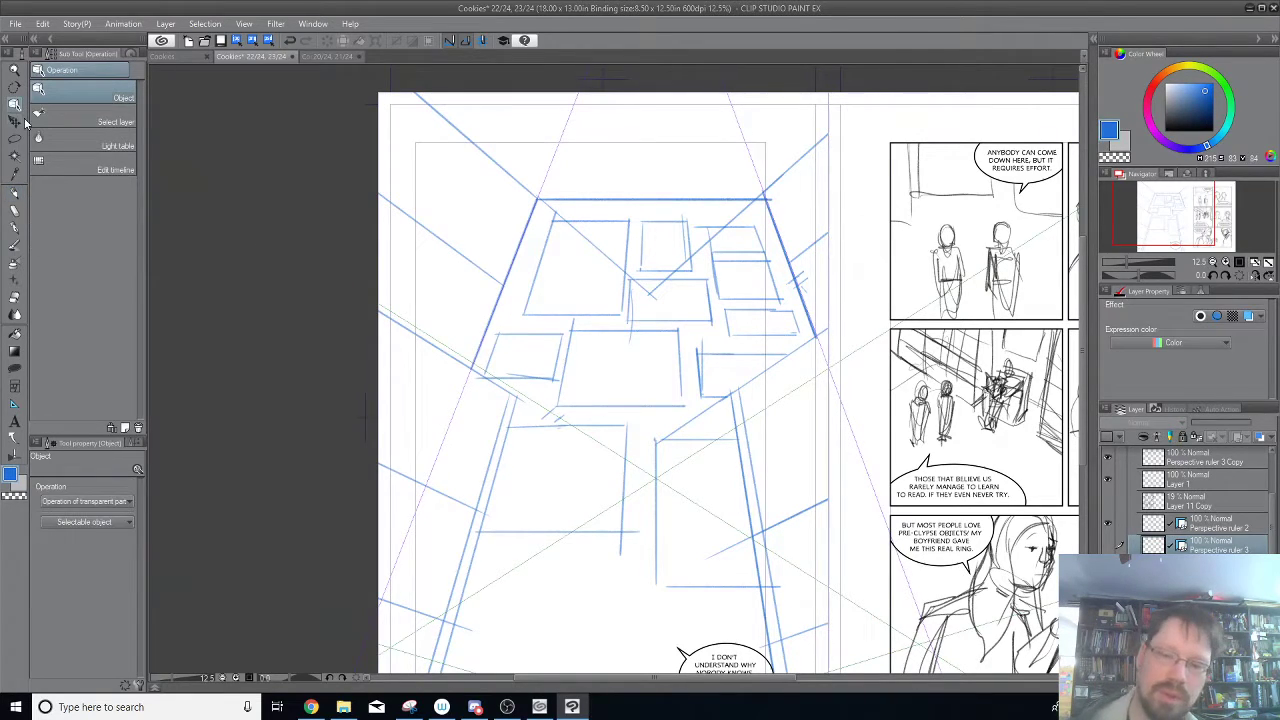
click(831, 372)
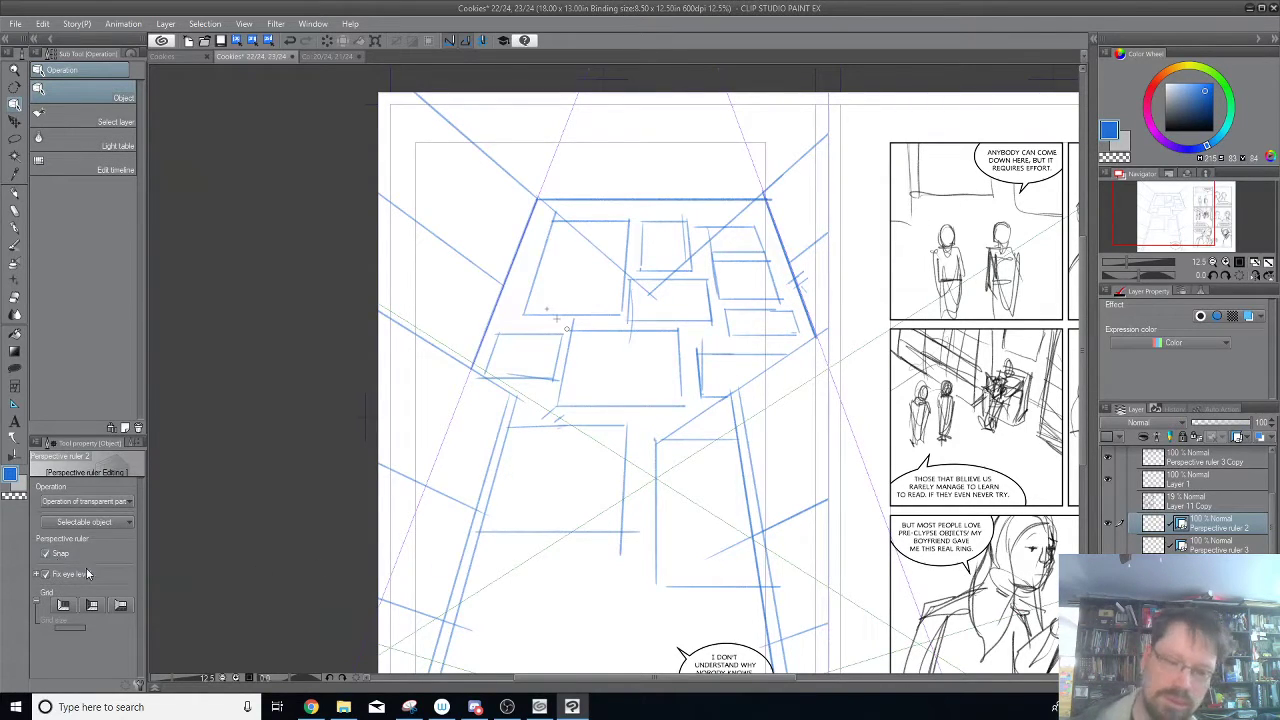
drag(917, 426, 812, 400)
drag(640, 504, 906, 256)
mouse_move(707, 406)
mouse_down()
mouse_move(929, 259)
mouse_move(689, 397)
mouse_up()
drag(835, 280, 649, 443)
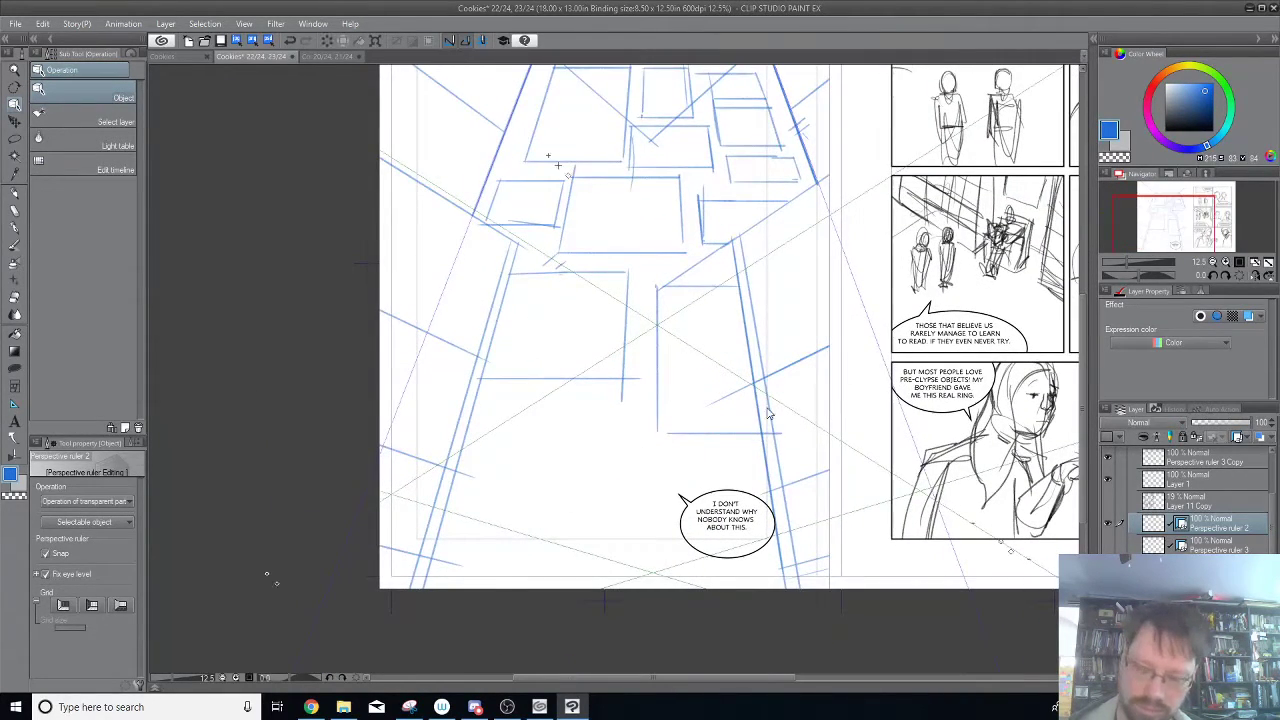
scroll(768, 413, down, 2)
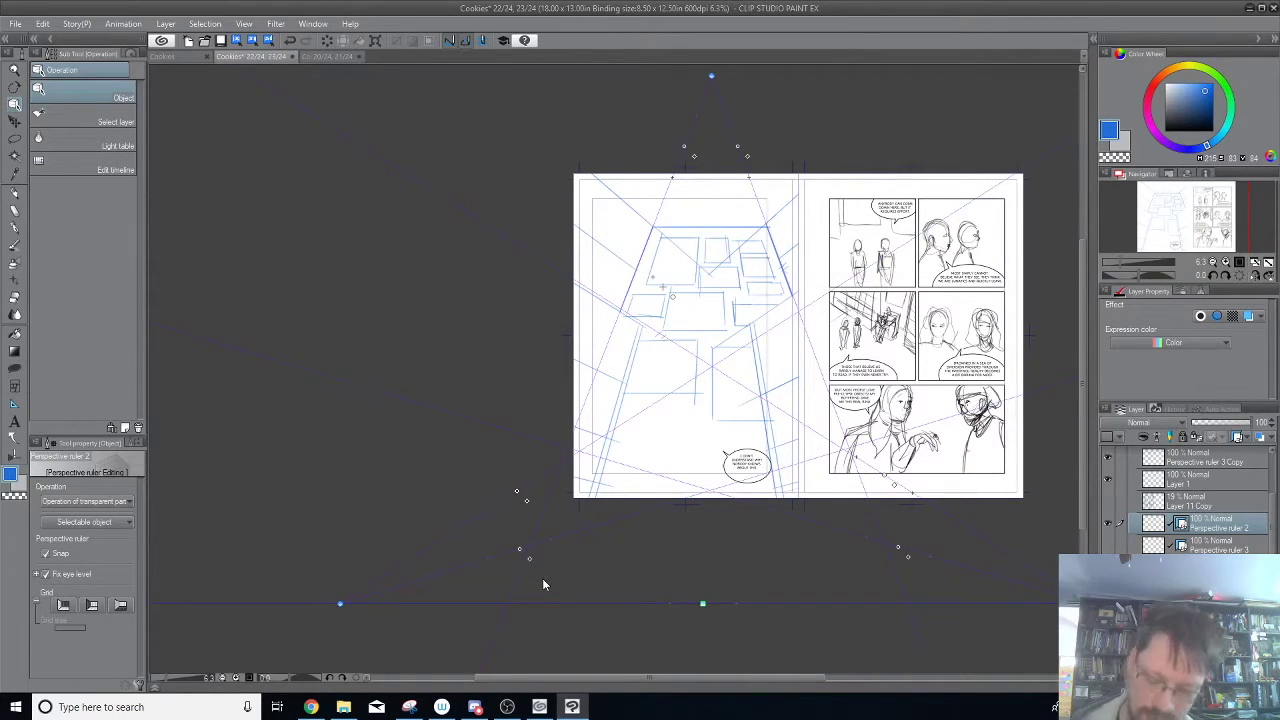
scroll(543, 585, up, 2)
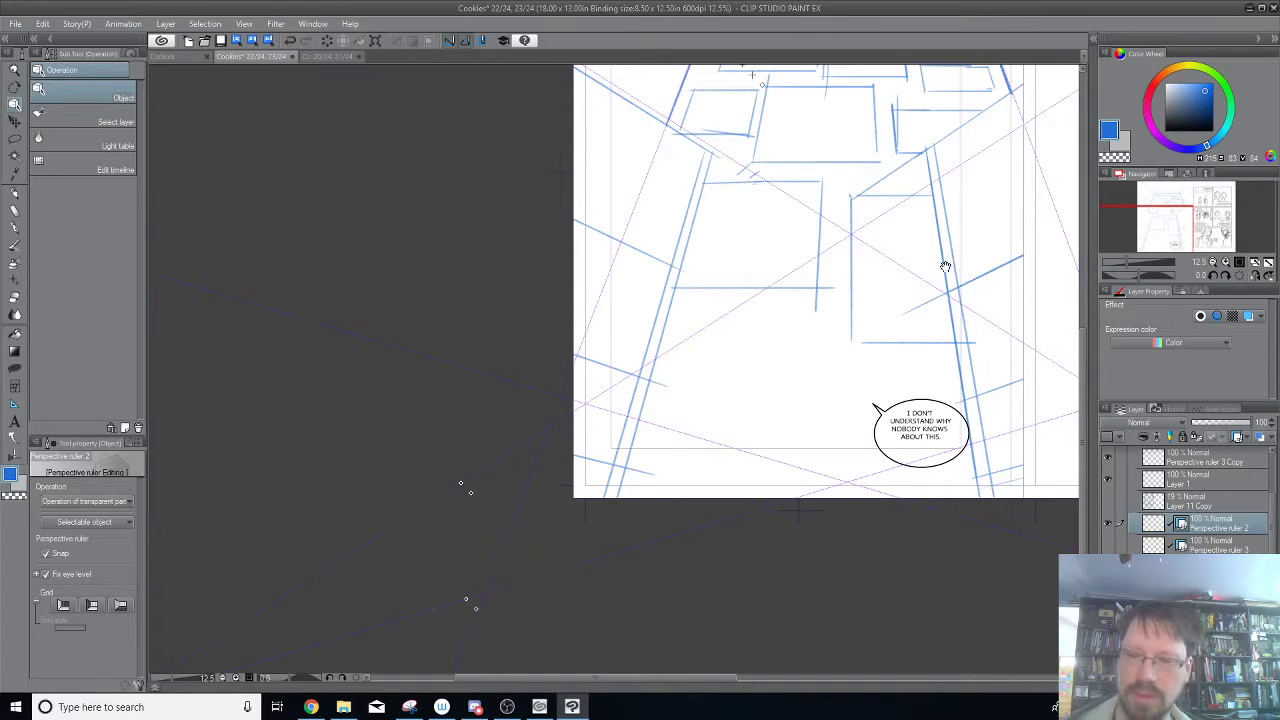
drag(904, 288, 769, 397)
drag(780, 203, 748, 403)
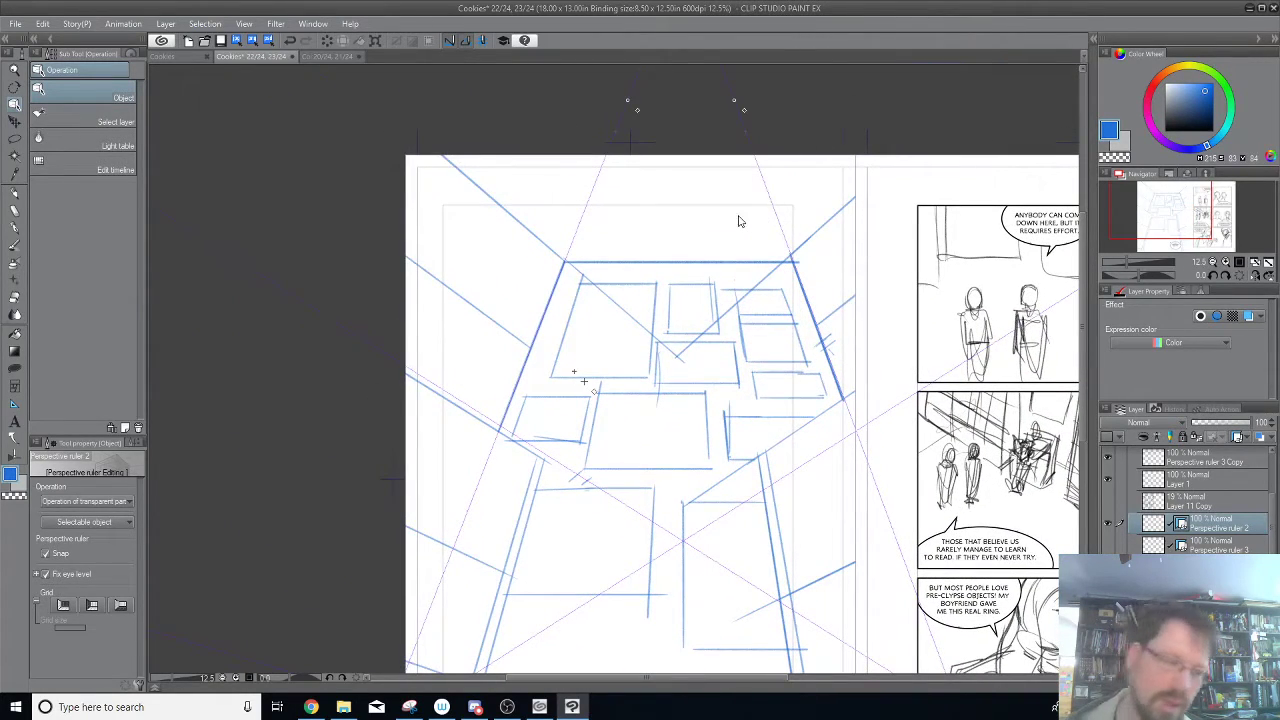
Trace a heavy receding line in blue pencil from the back wall's upper-right corner to the left page's inner edge.
click(16, 192)
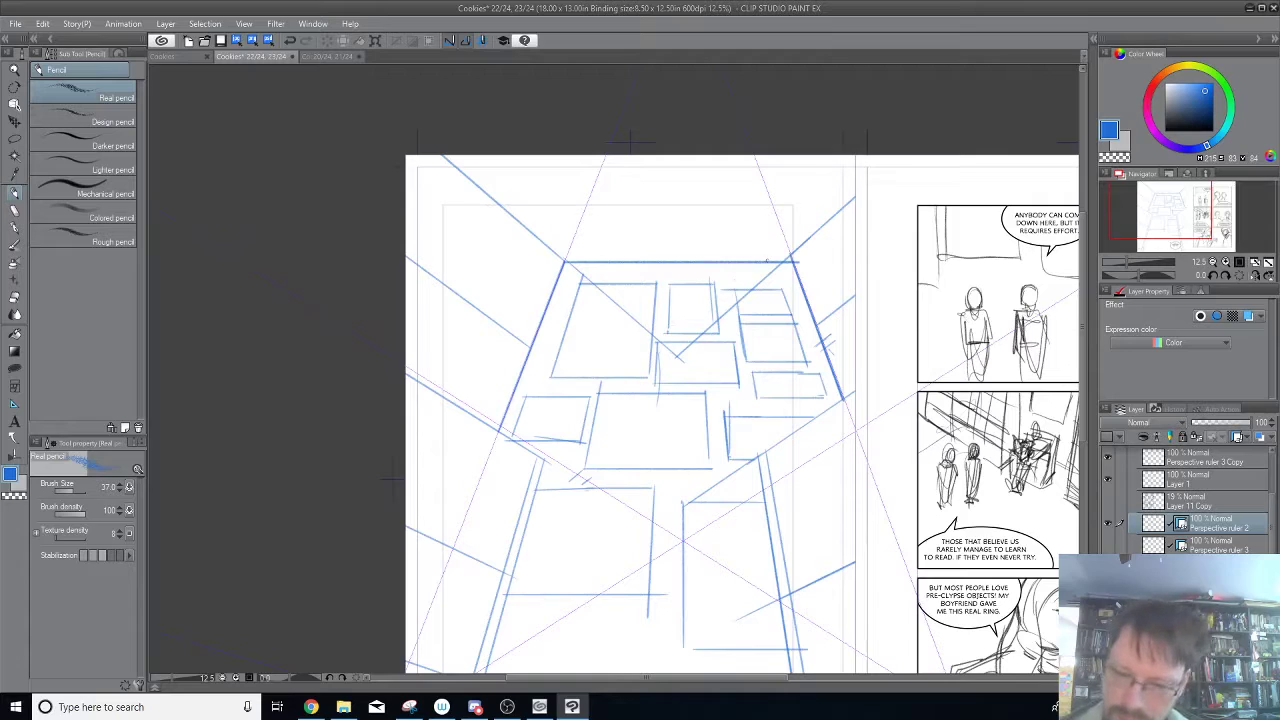
drag(796, 257, 855, 208)
drag(794, 262, 855, 210)
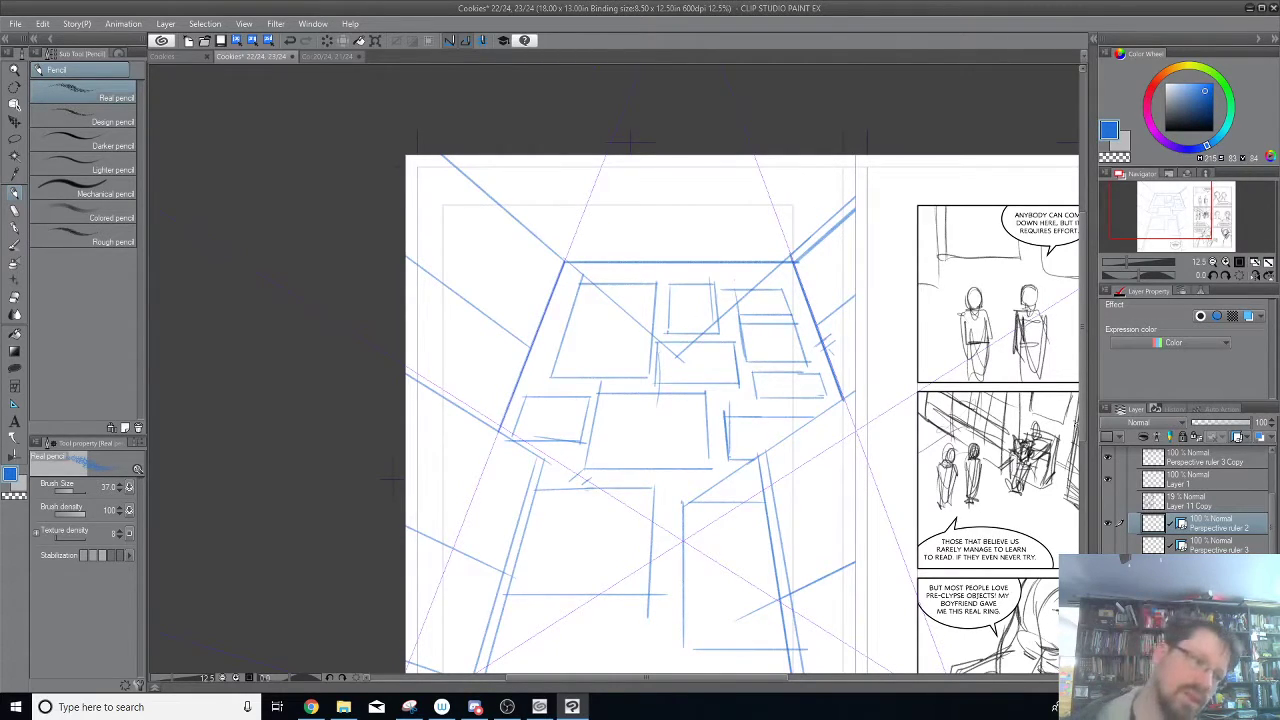
Move the stroke drawn on Perspective ruler 2 to its own layer above Perspective ruler 3 Copy and clear the selection.
key(ctrl+a)
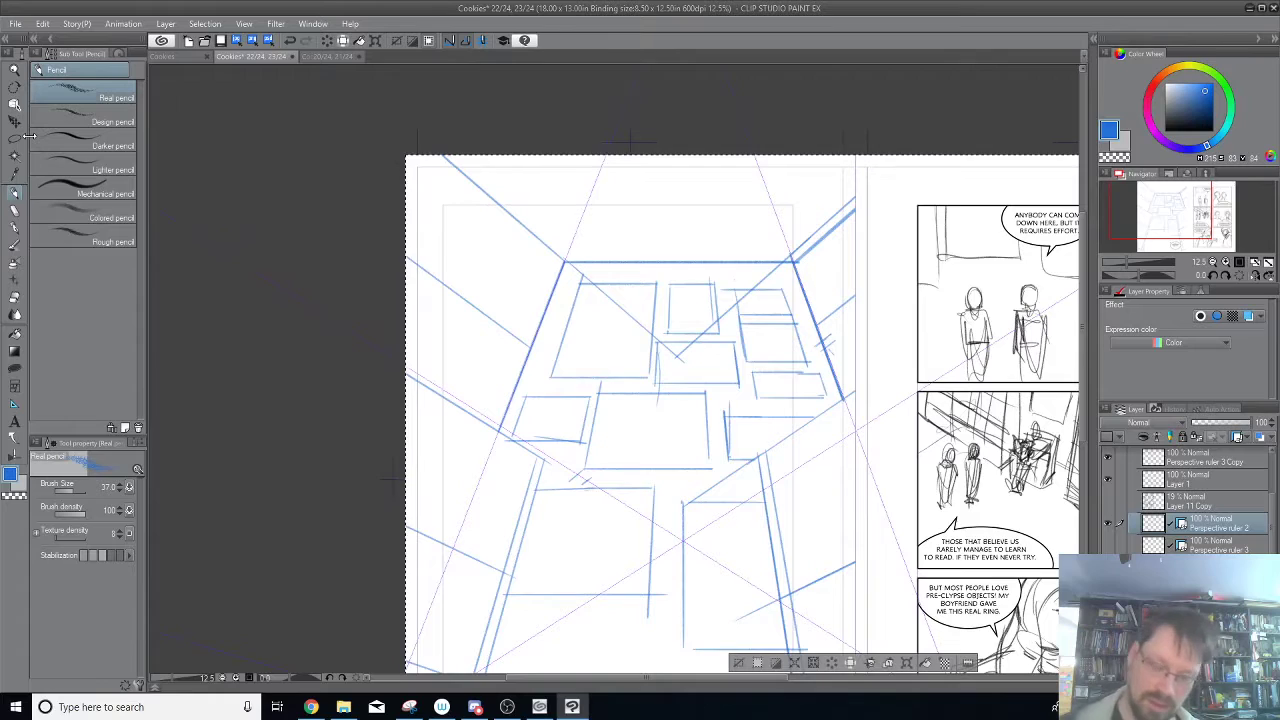
click(1202, 460)
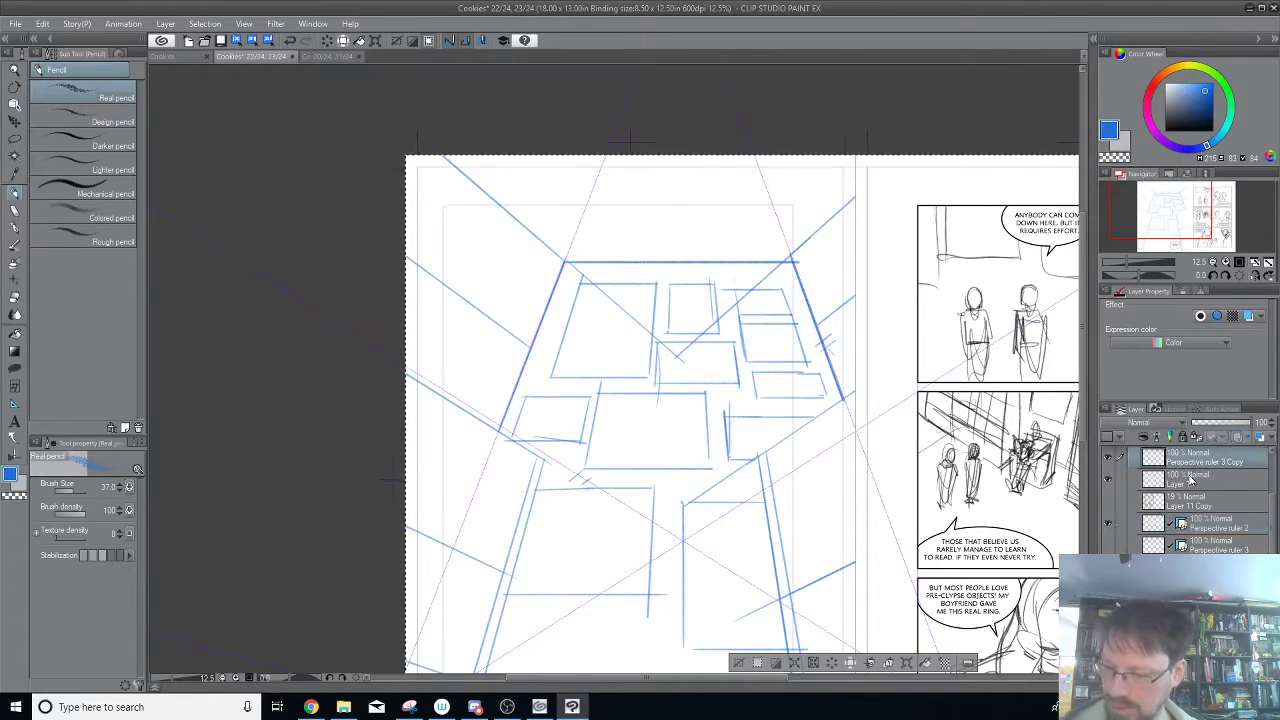
key(ctrl+v)
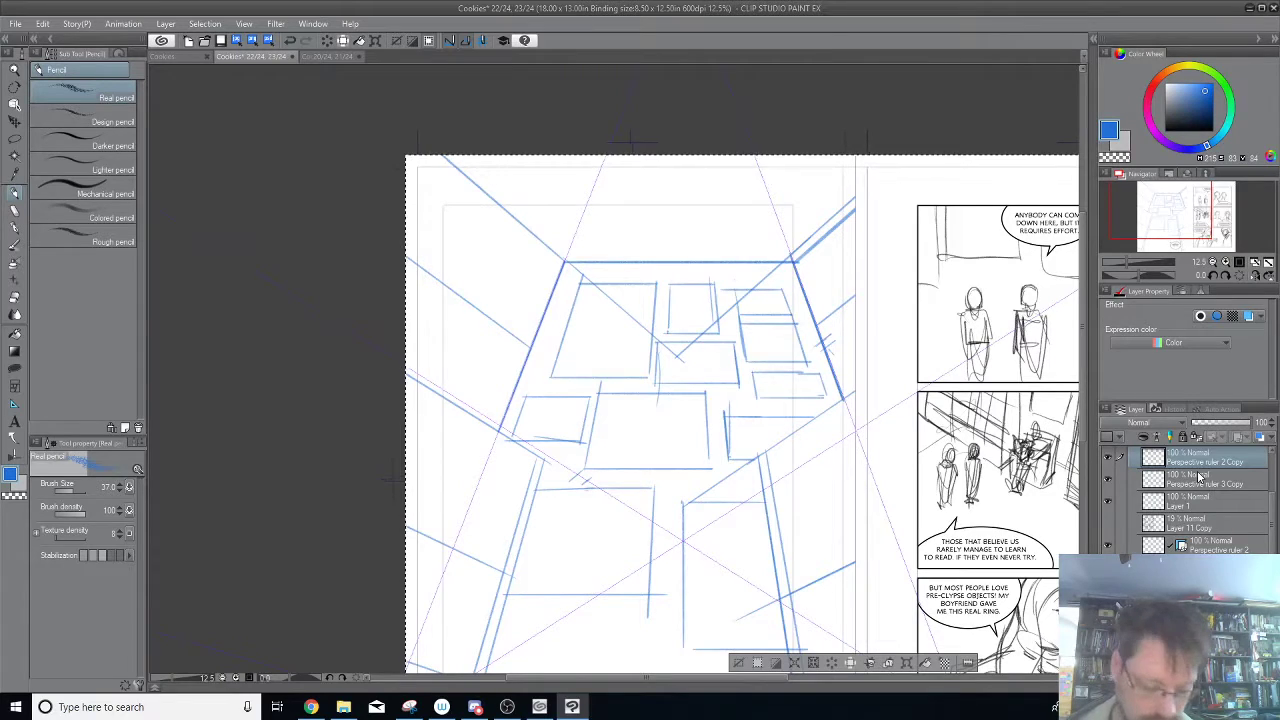
key(ctrl+d)
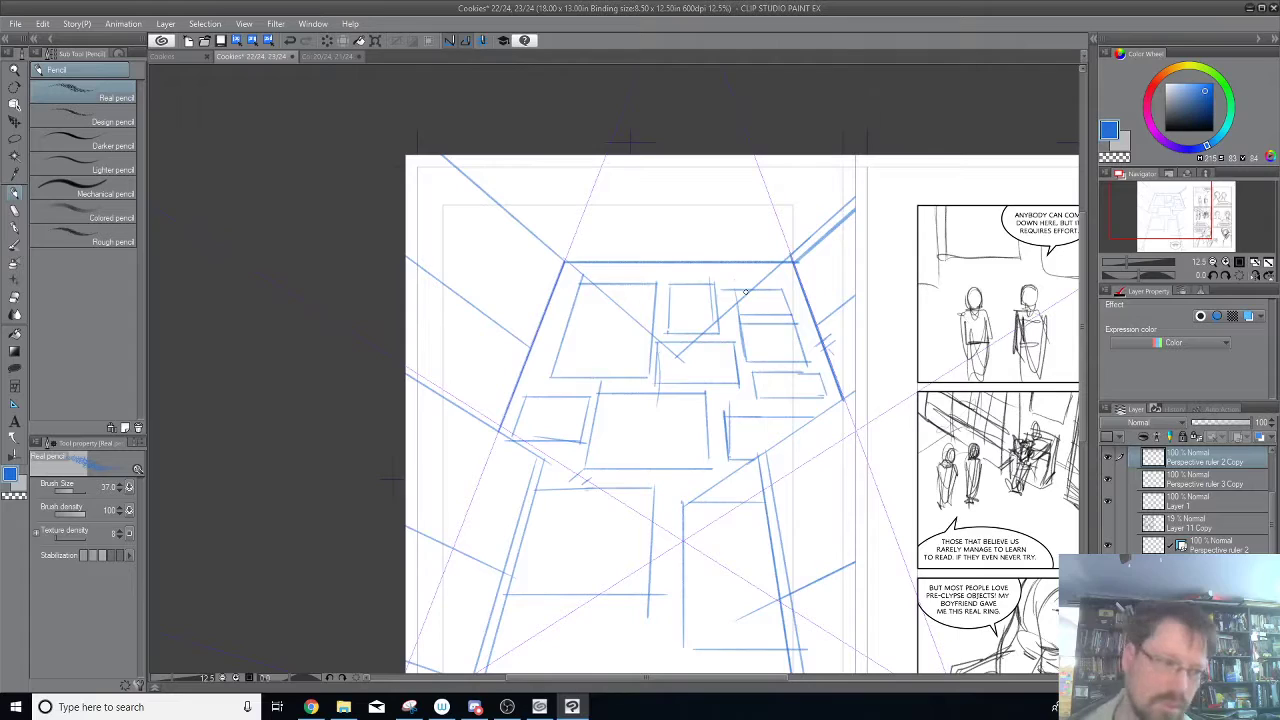
Merge Perspective ruler 2 Copy, Perspective ruler 3 Copy and Layer 1, and erase the redundant receding line outside the back wall's upper-right corner.
click(1105, 482)
click(1105, 482)
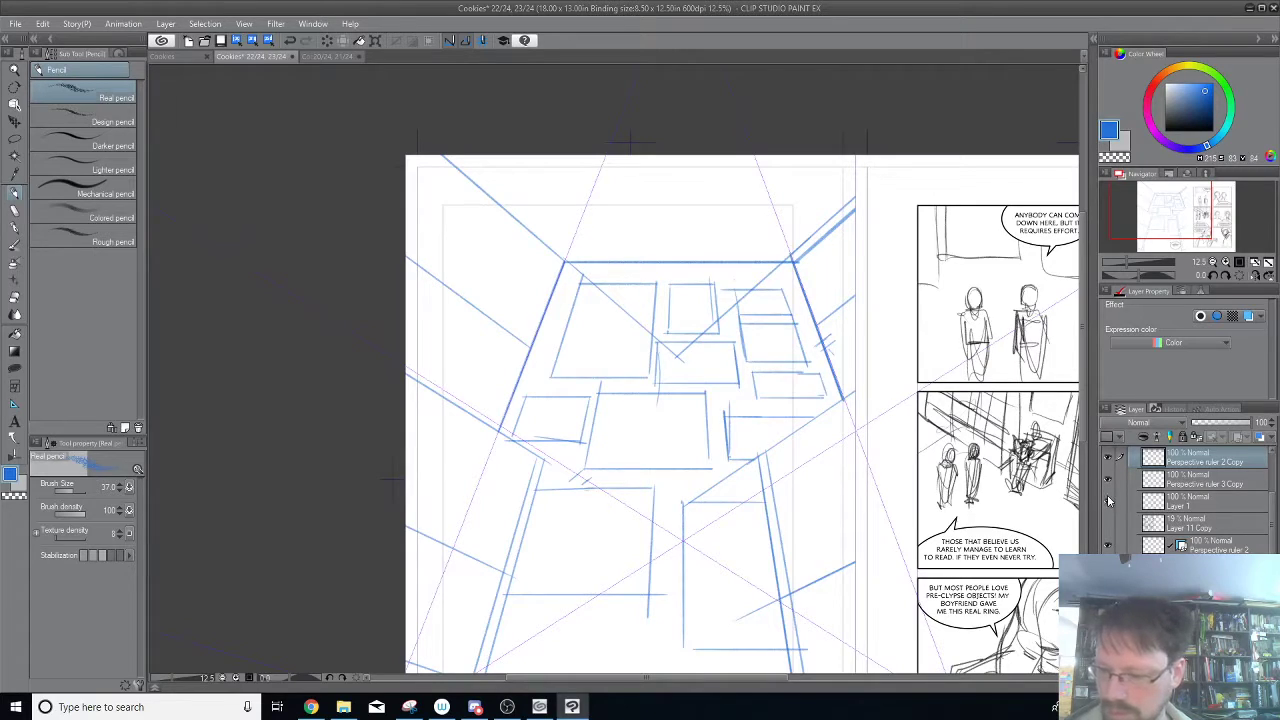
click(1106, 500)
click(1106, 500)
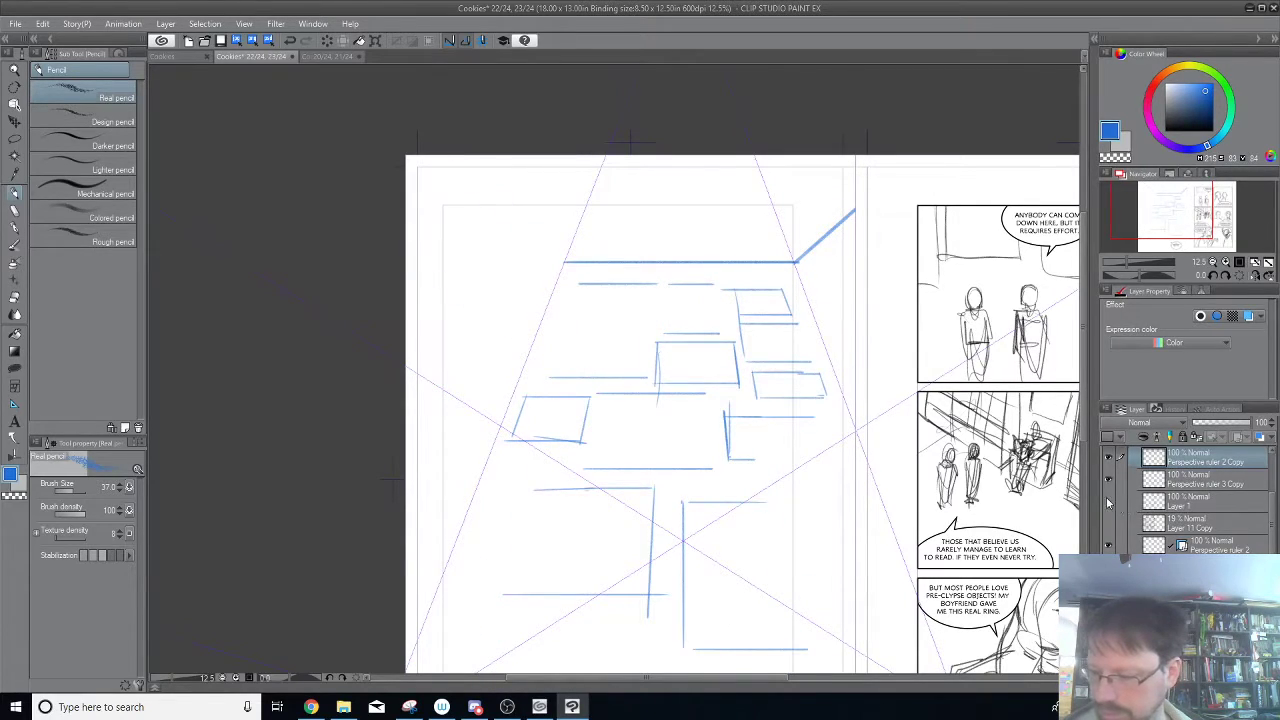
click(1185, 503)
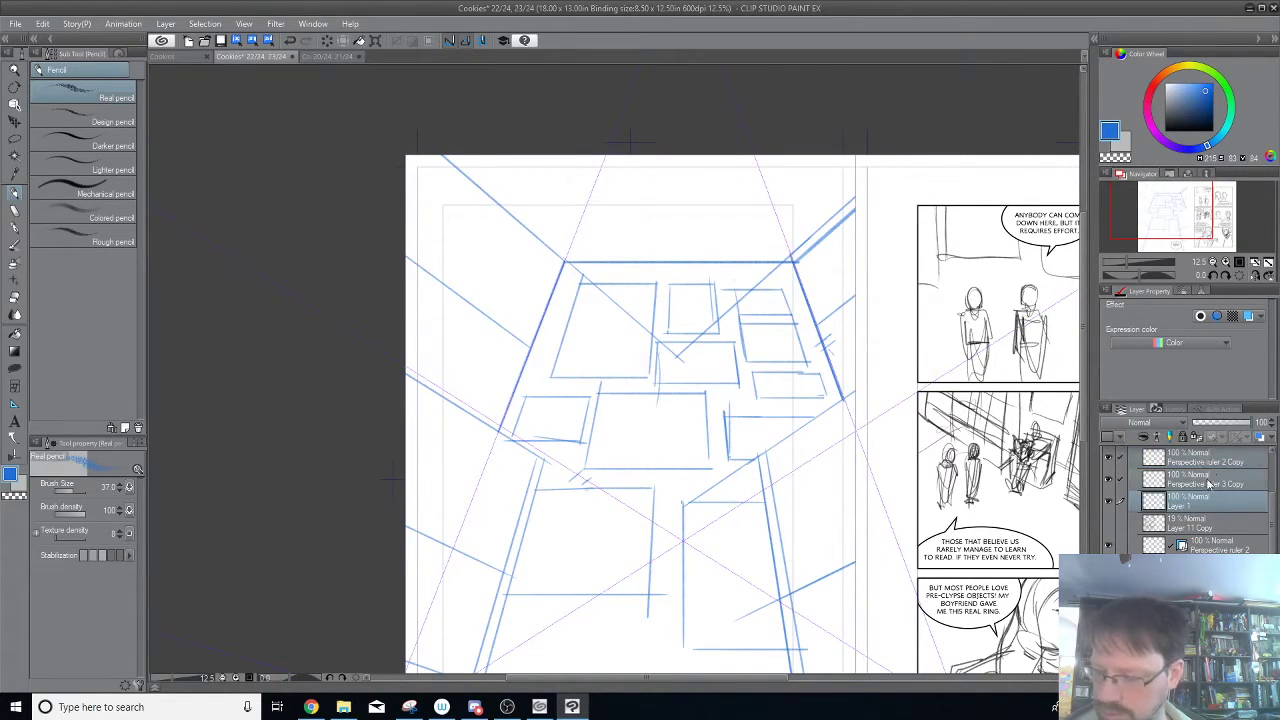
right_click(1206, 483)
click(1222, 428)
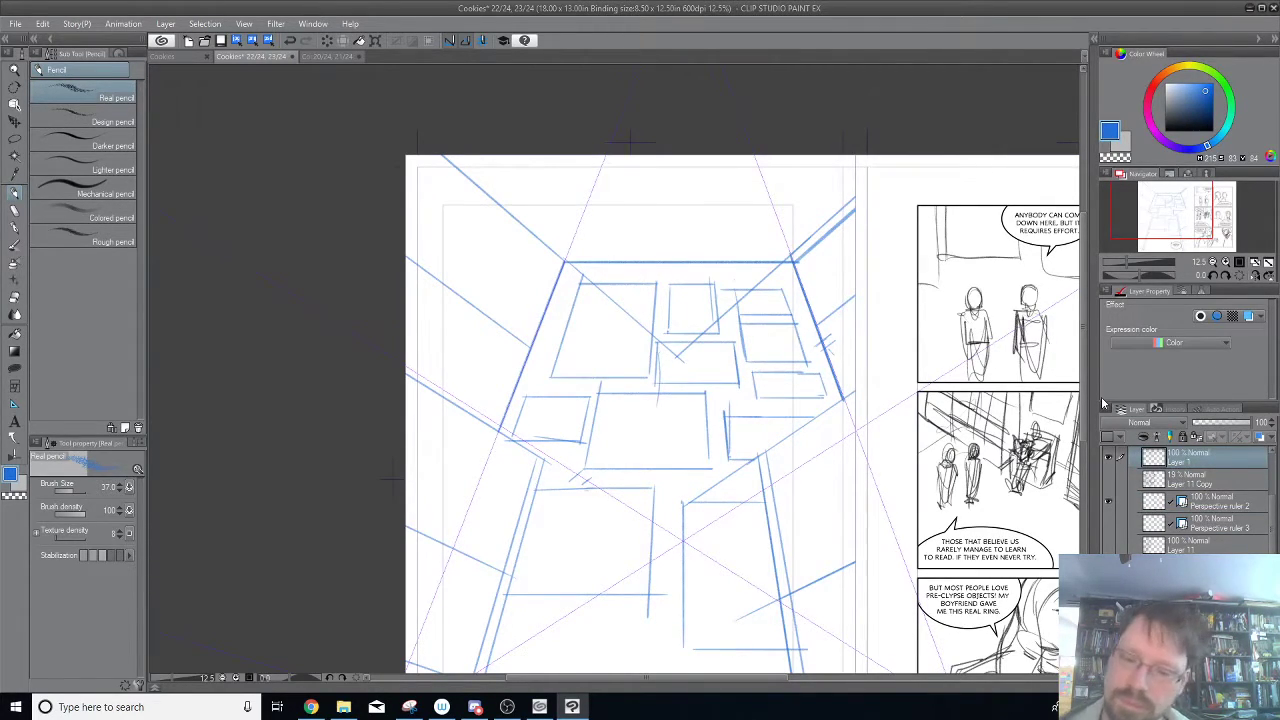
drag(790, 256, 852, 201)
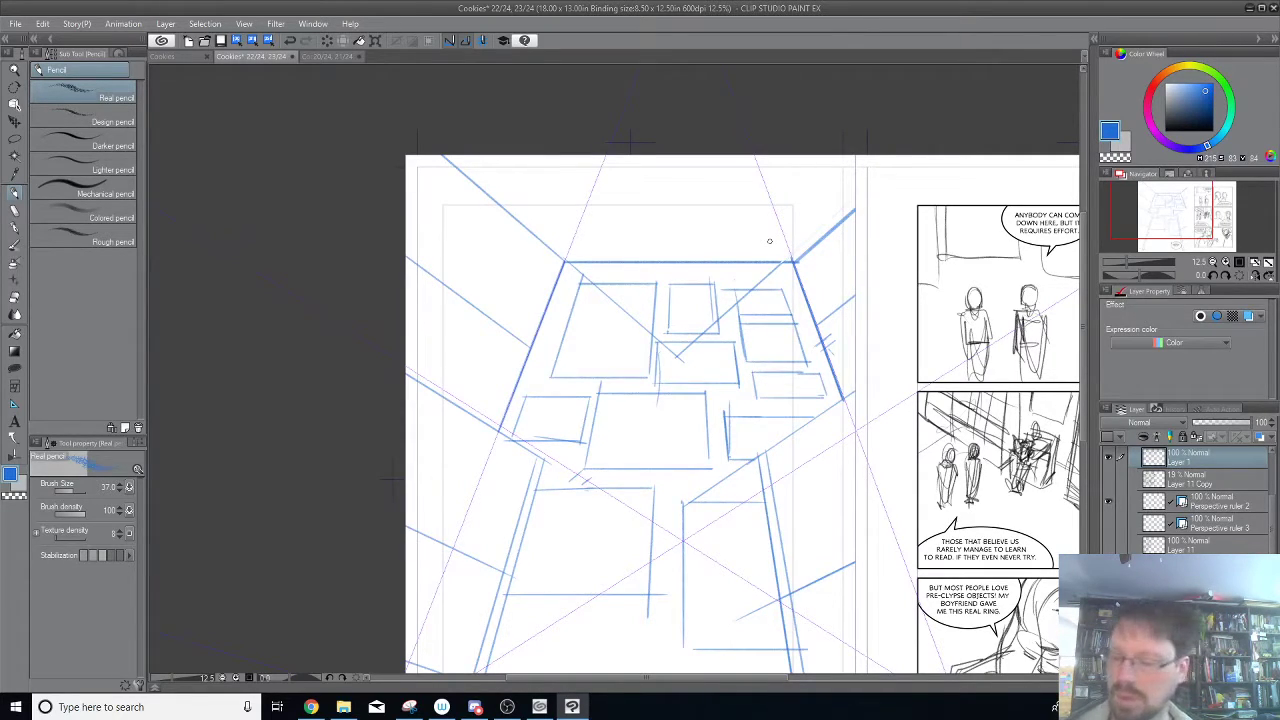
Show Perspective ruler 3 and try vertical lines rising from the back wall's upper-right corner.
click(1107, 523)
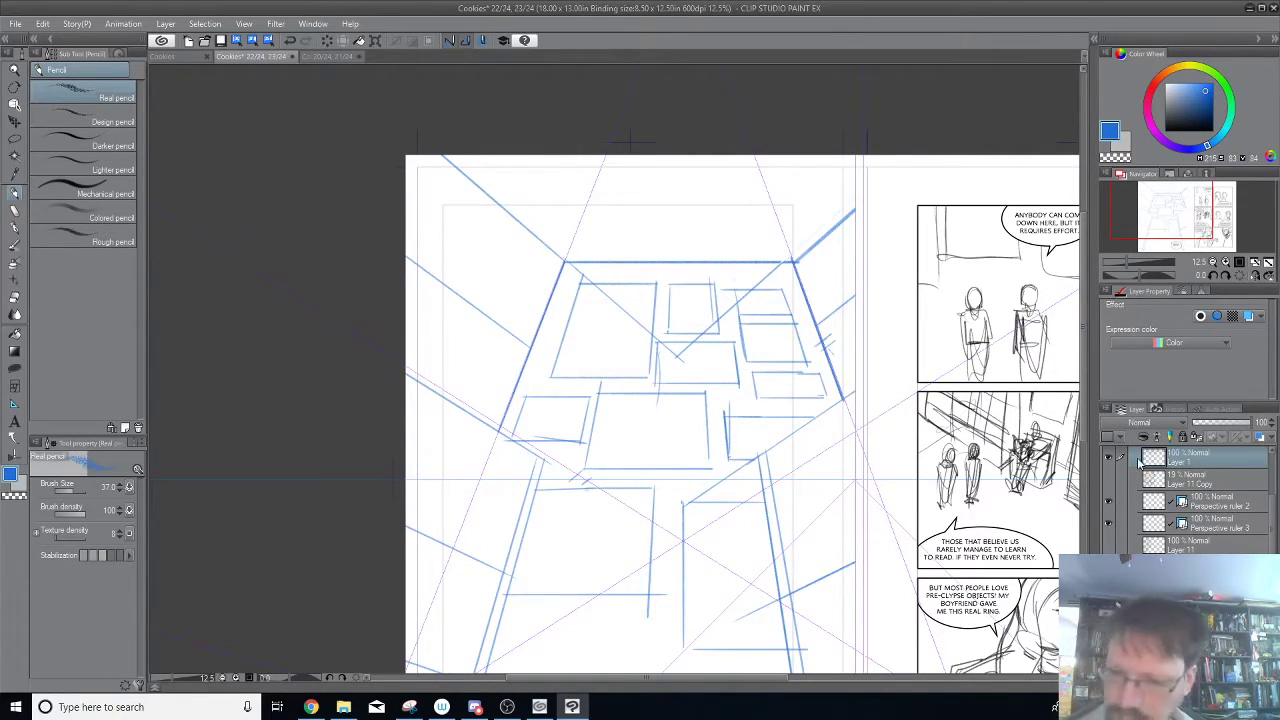
drag(793, 260, 791, 208)
key(ctrl+z)
drag(784, 260, 784, 158)
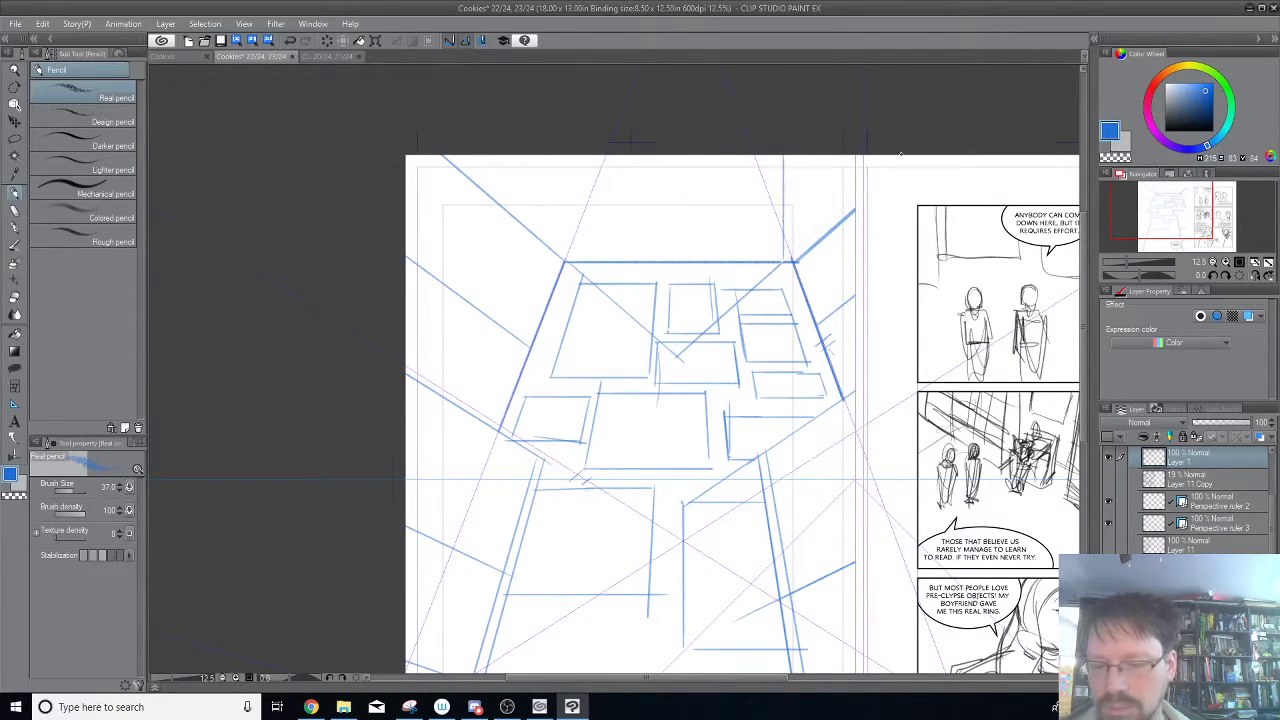
key(ctrl+z)
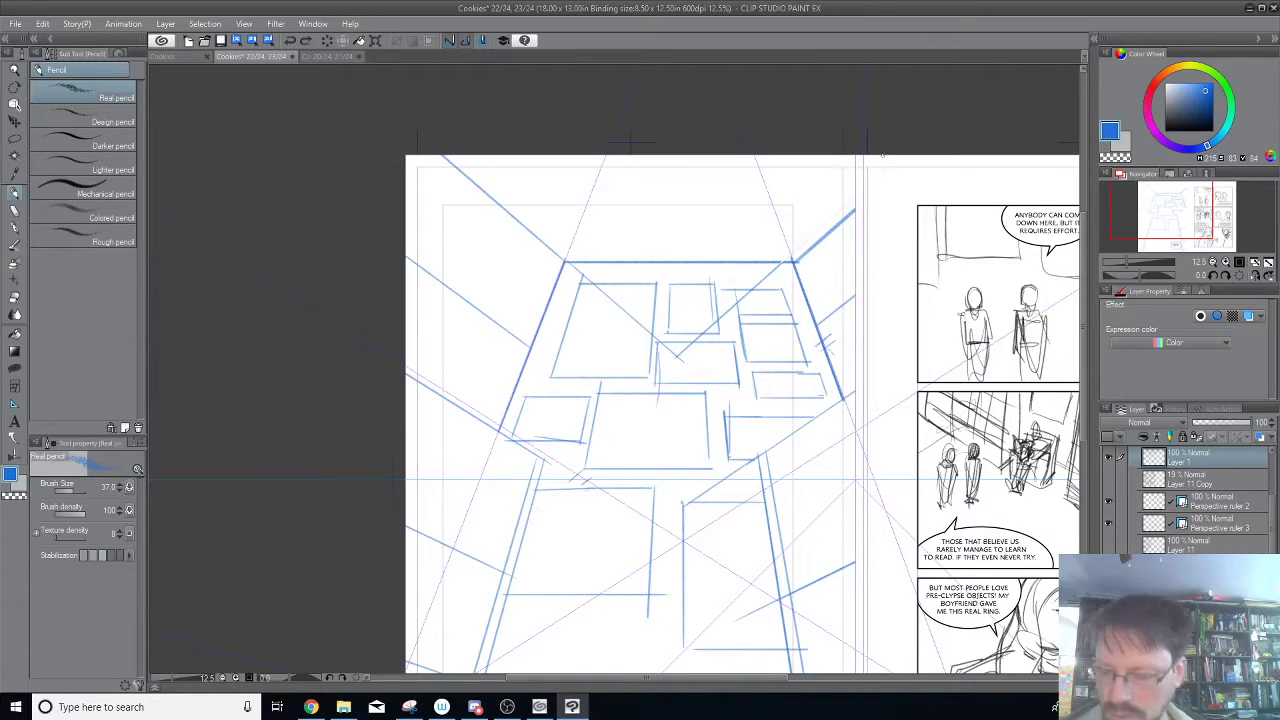
Turn off snapping to Perspective ruler 2's upper vanishing point and make Layer 1 active again.
click(15, 114)
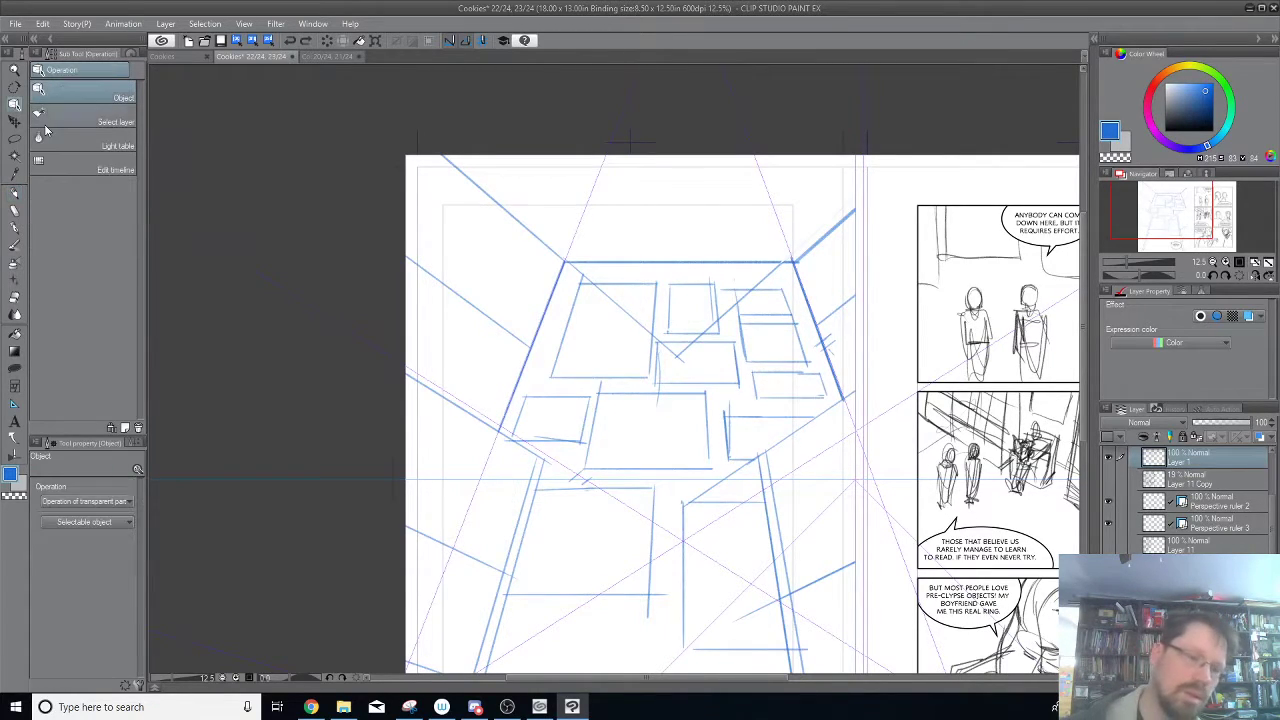
click(752, 272)
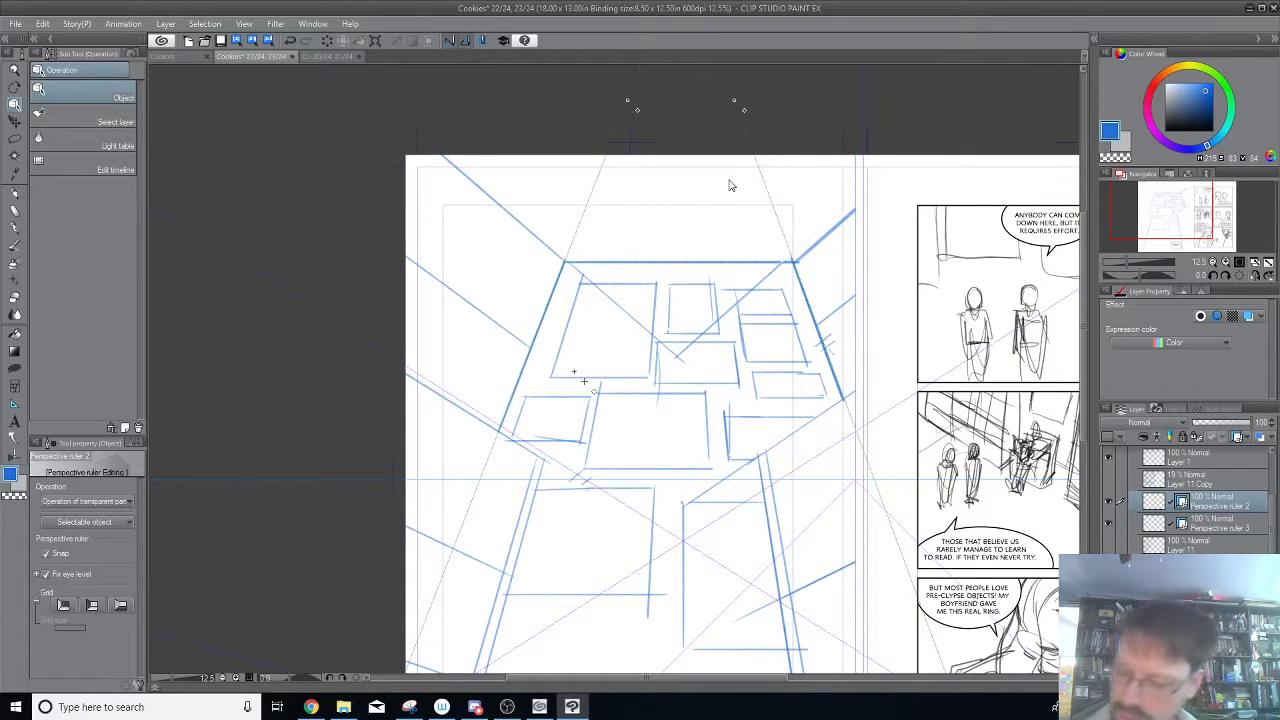
click(1200, 463)
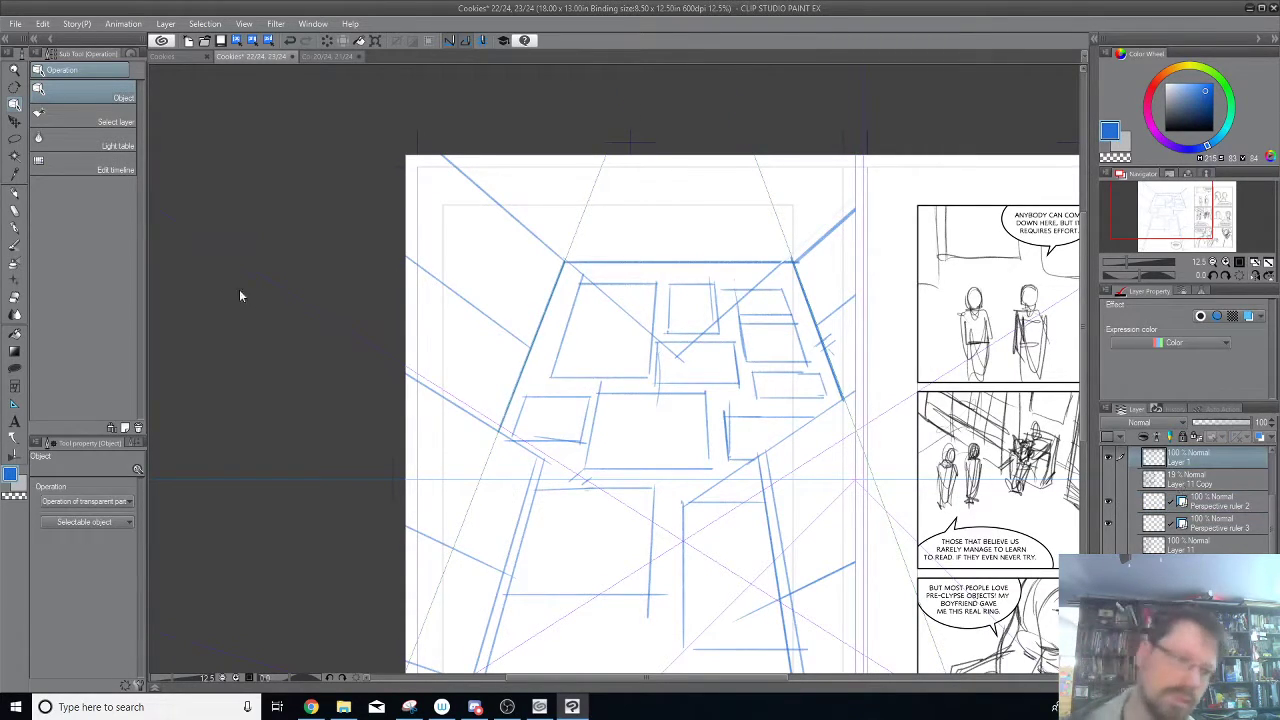
Try pencil strokes outward from the back wall's upper corners and a horizontal below the central rectangle with both rulers visible.
click(14, 192)
drag(792, 262, 855, 262)
key(ctrl+z)
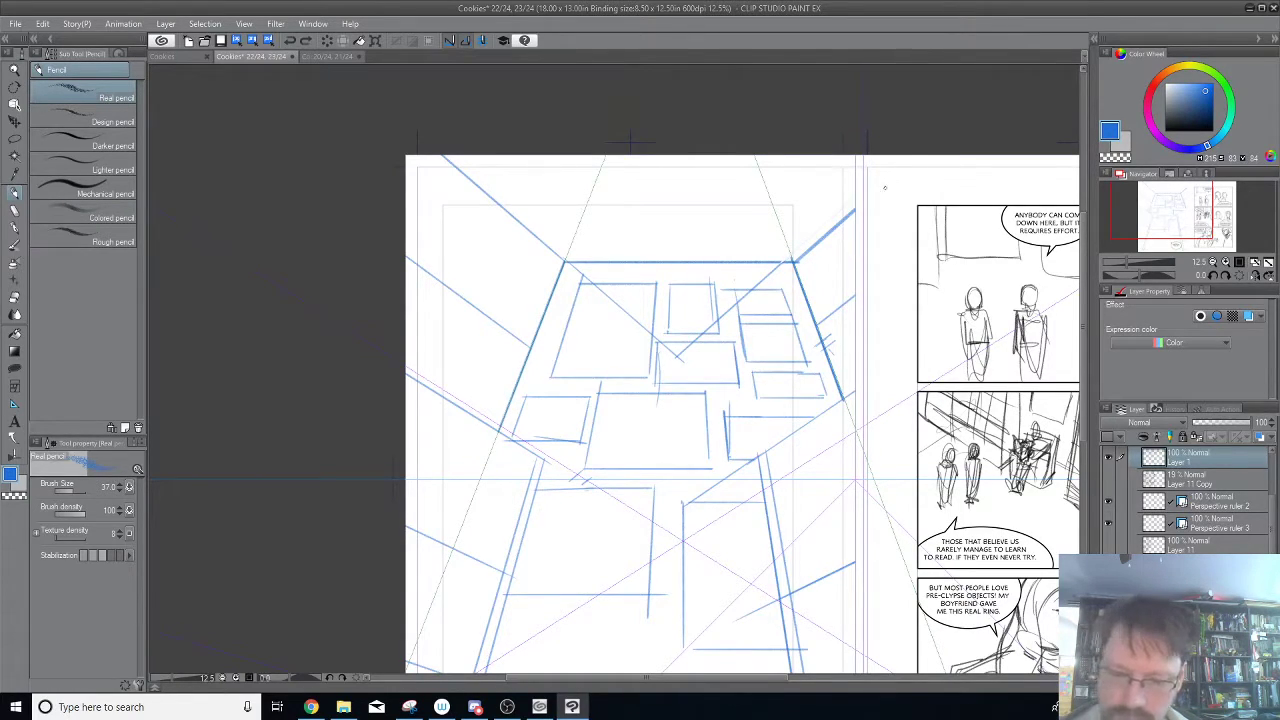
drag(572, 261, 442, 157)
key(ctrl+z)
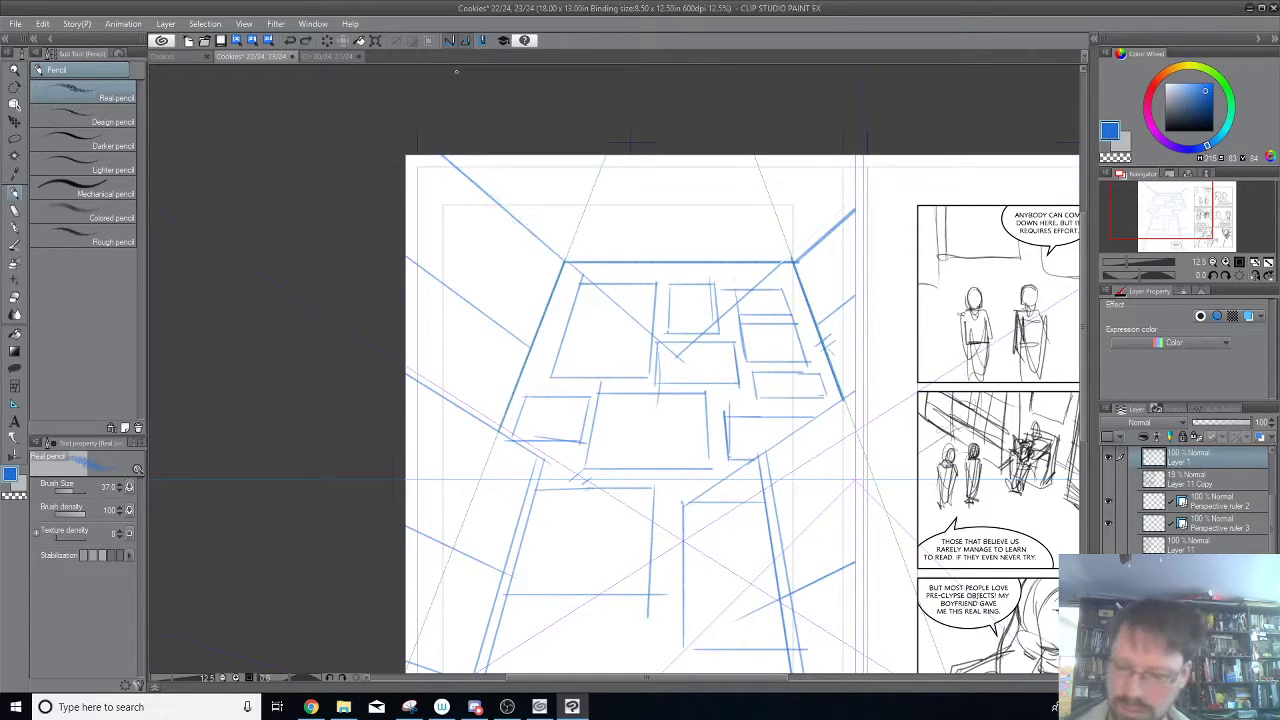
drag(548, 505, 660, 505)
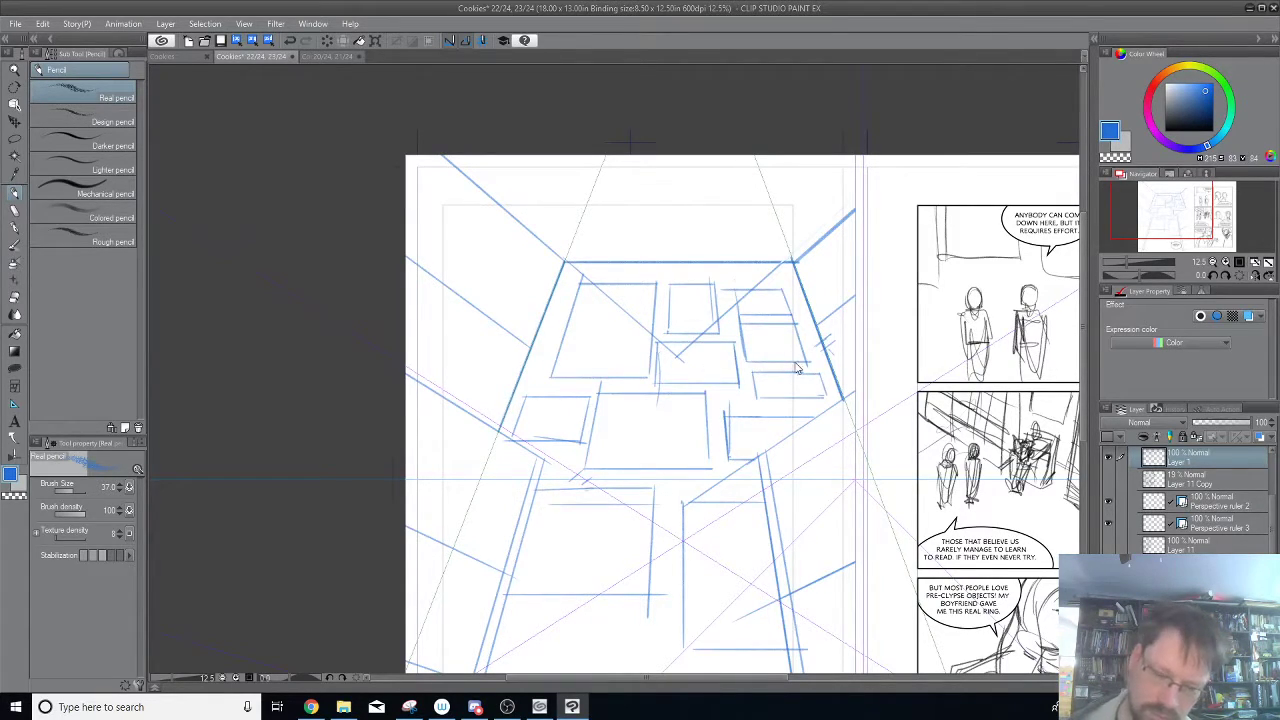
key(ctrl+z)
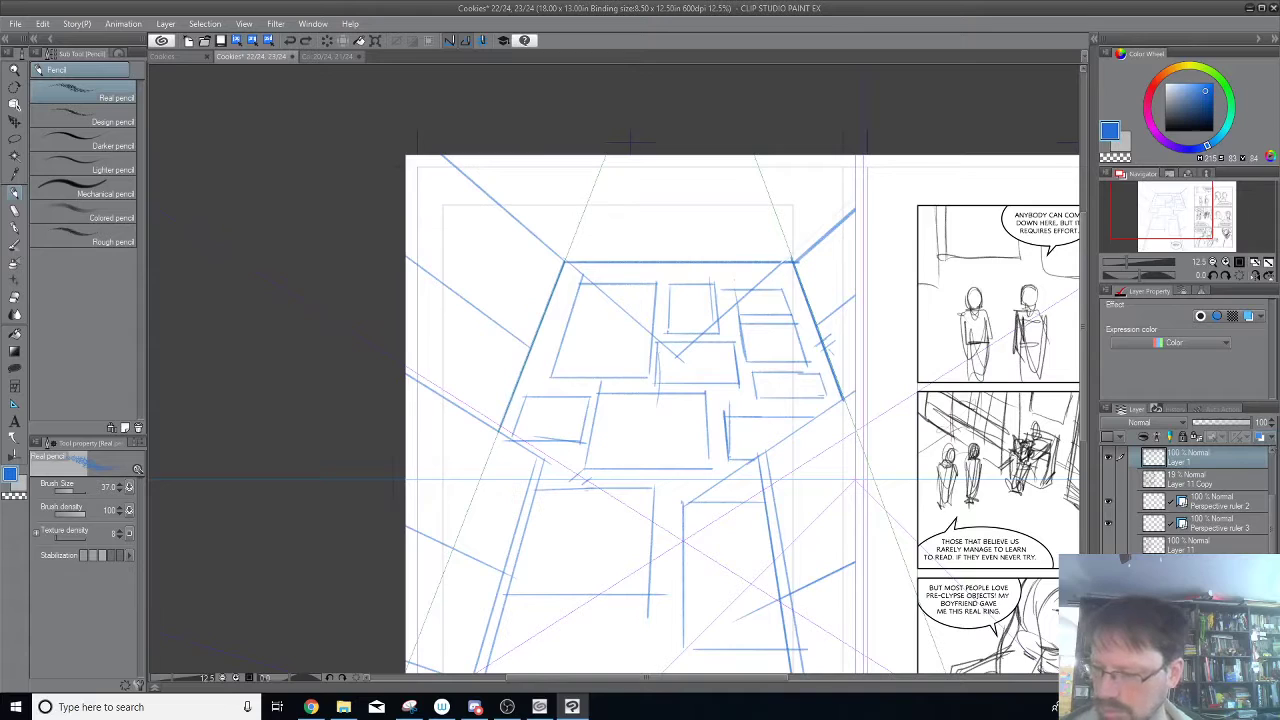
Create a new raster layer above Layer 1 and hide Perspective ruler 3.
key(ctrl+shift+n)
drag(887, 531, 850, 459)
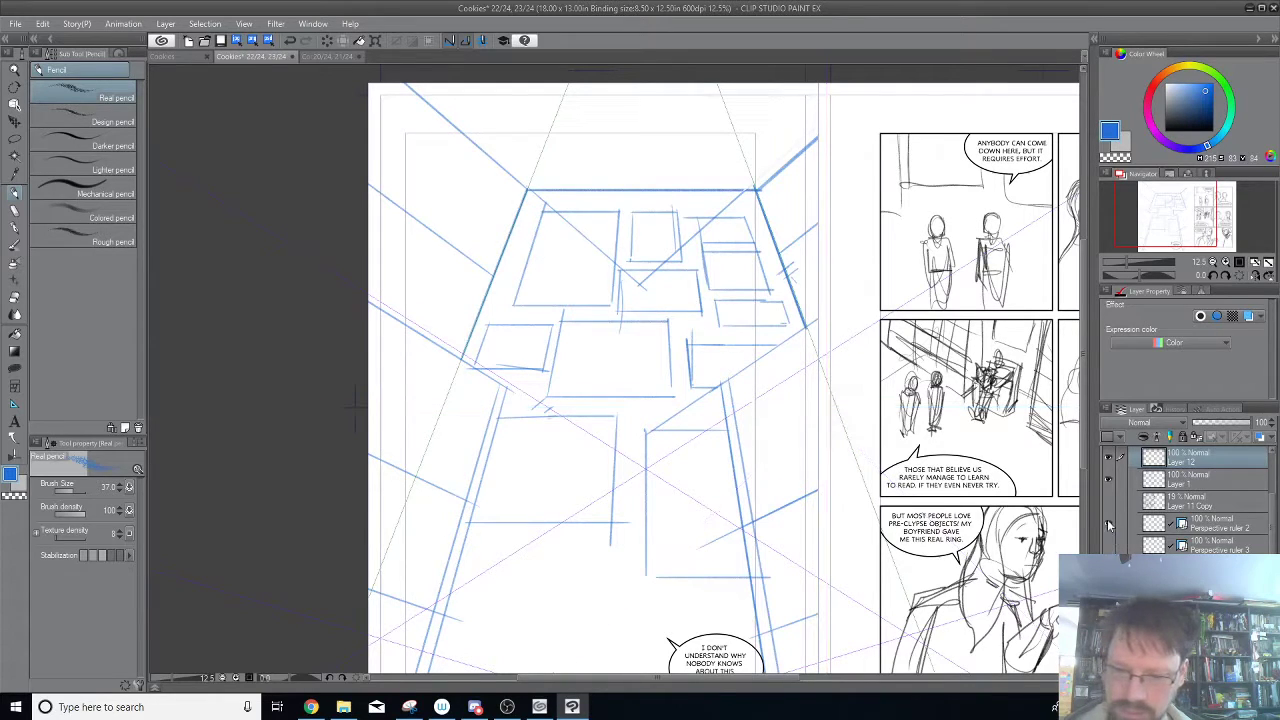
drag(834, 200, 846, 303)
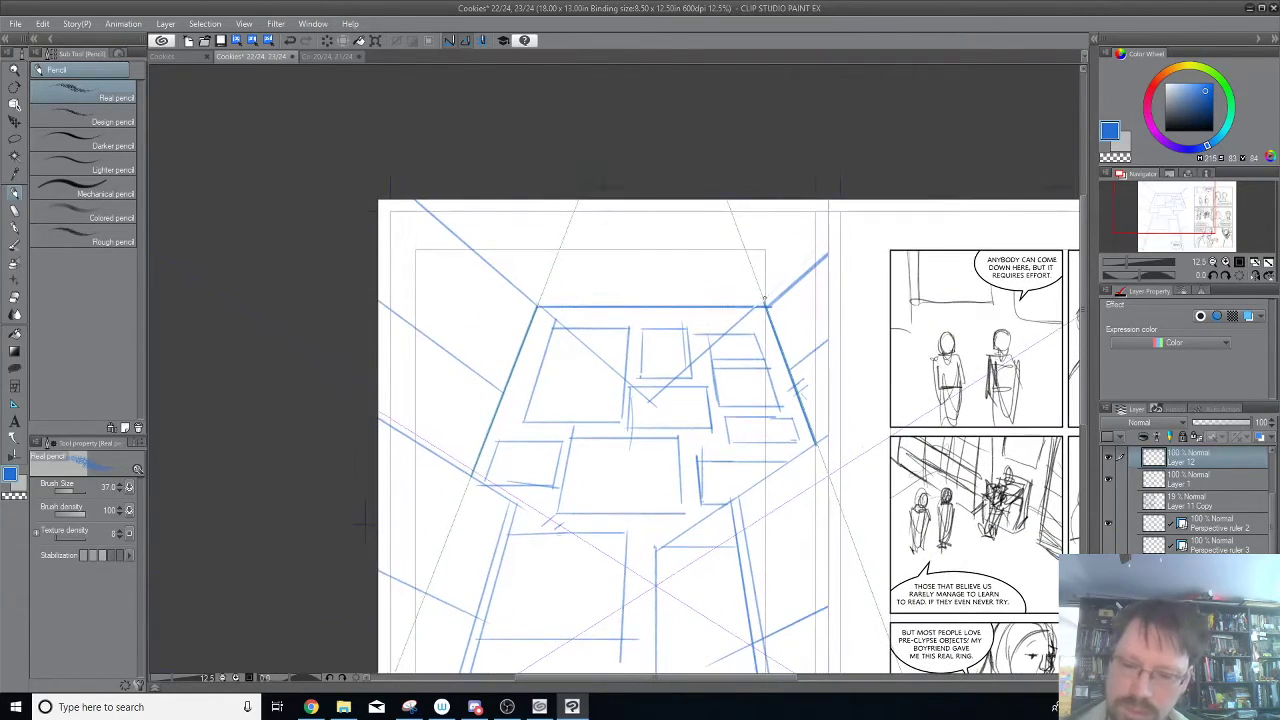
Try diagonal ceiling lines from the back wall's top edge to the page's upper edge, following Perspective ruler 2.
drag(745, 306, 866, 164)
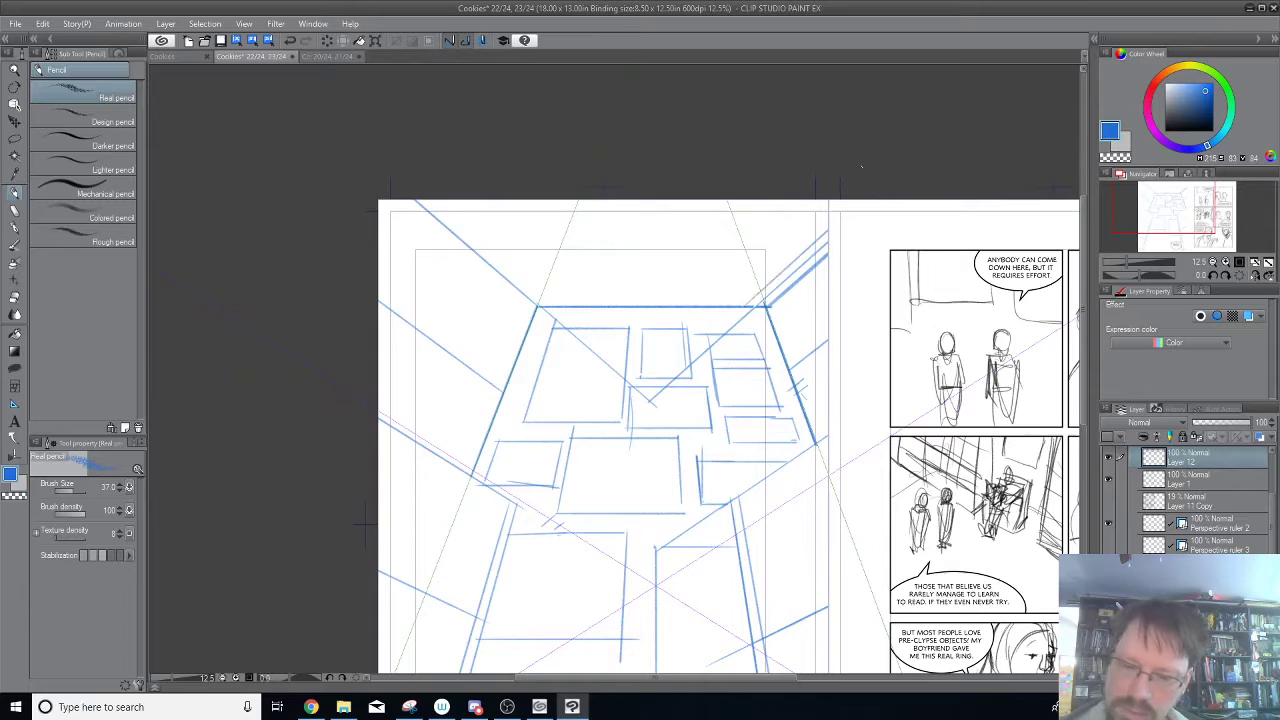
drag(715, 307, 861, 151)
drag(701, 300, 810, 198)
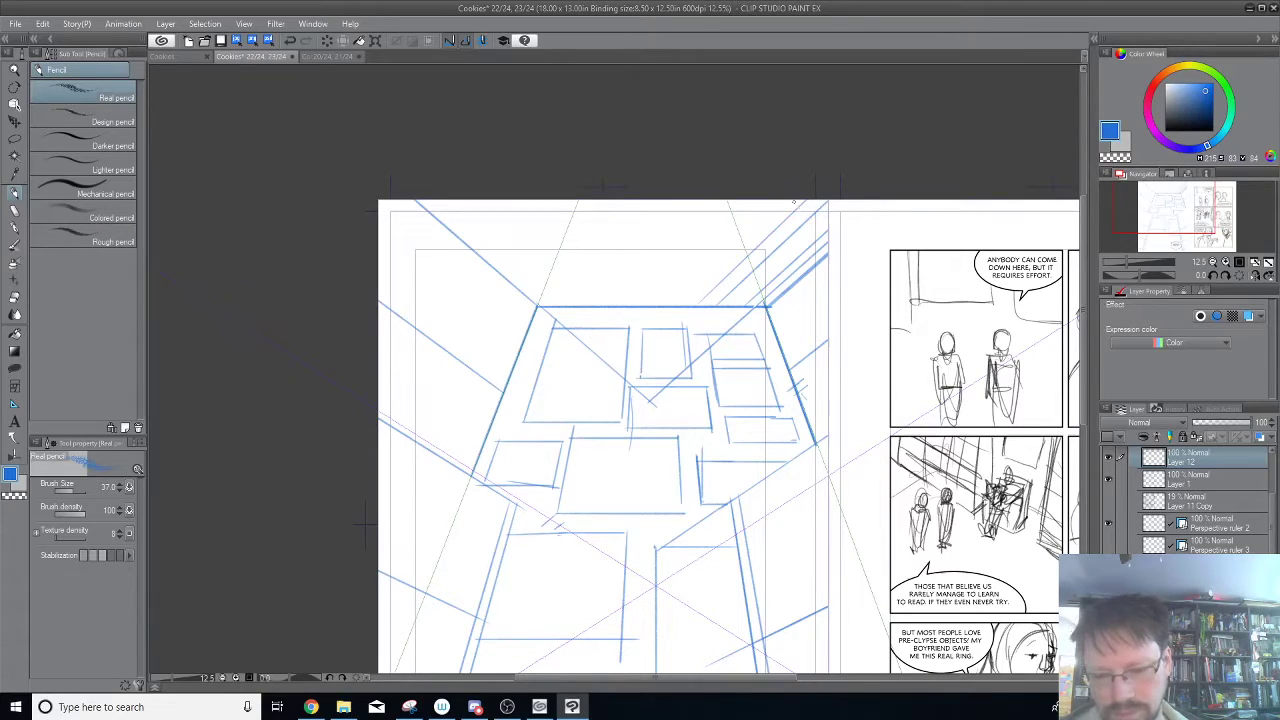
key(ctrl+z)
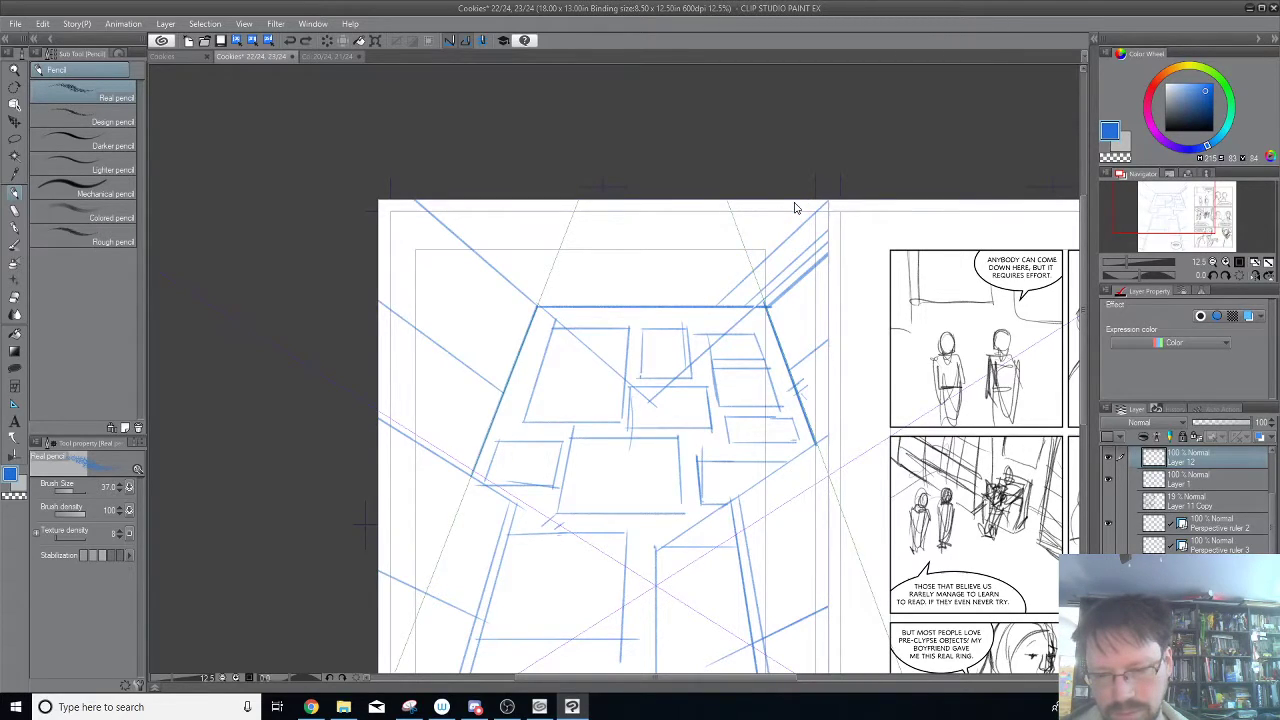
drag(488, 201, 604, 308)
mouse_move(578, 202)
mouse_down()
mouse_move(680, 306)
mouse_move(772, 200)
mouse_up()
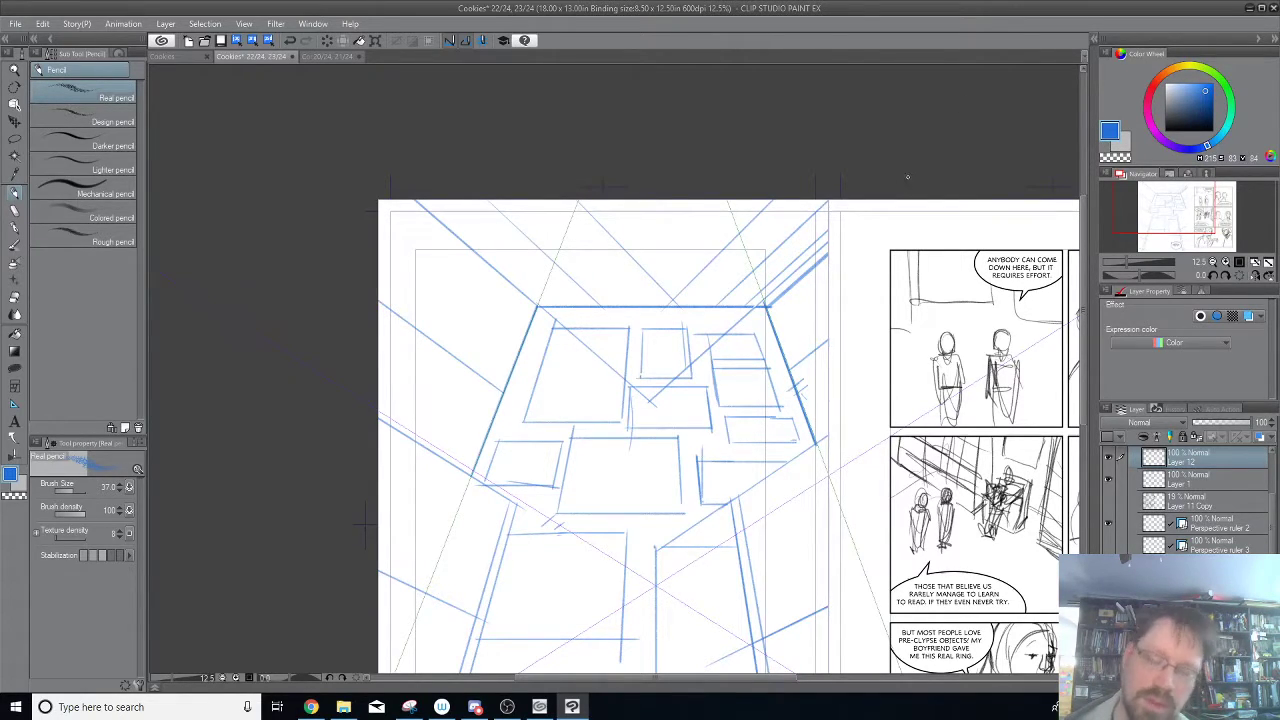
key(ctrl+z)
key(ctrl+z)
key(ctrl+z)
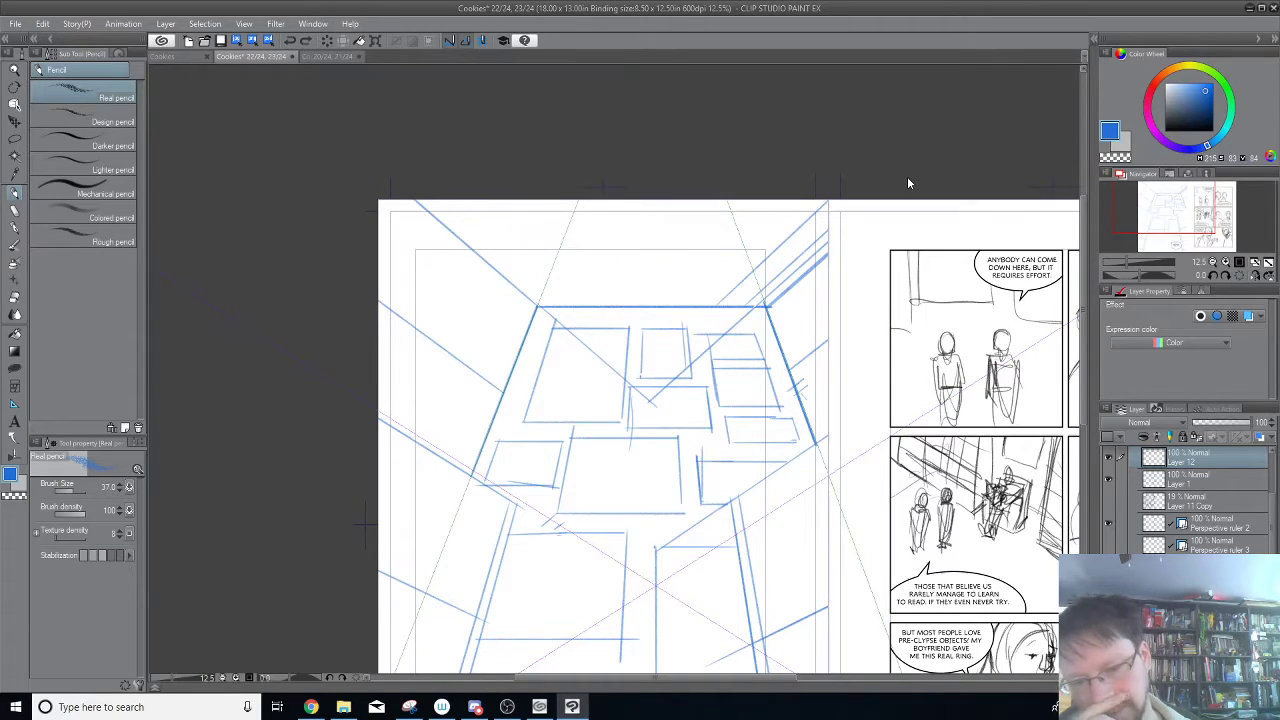
key(ctrl+z)
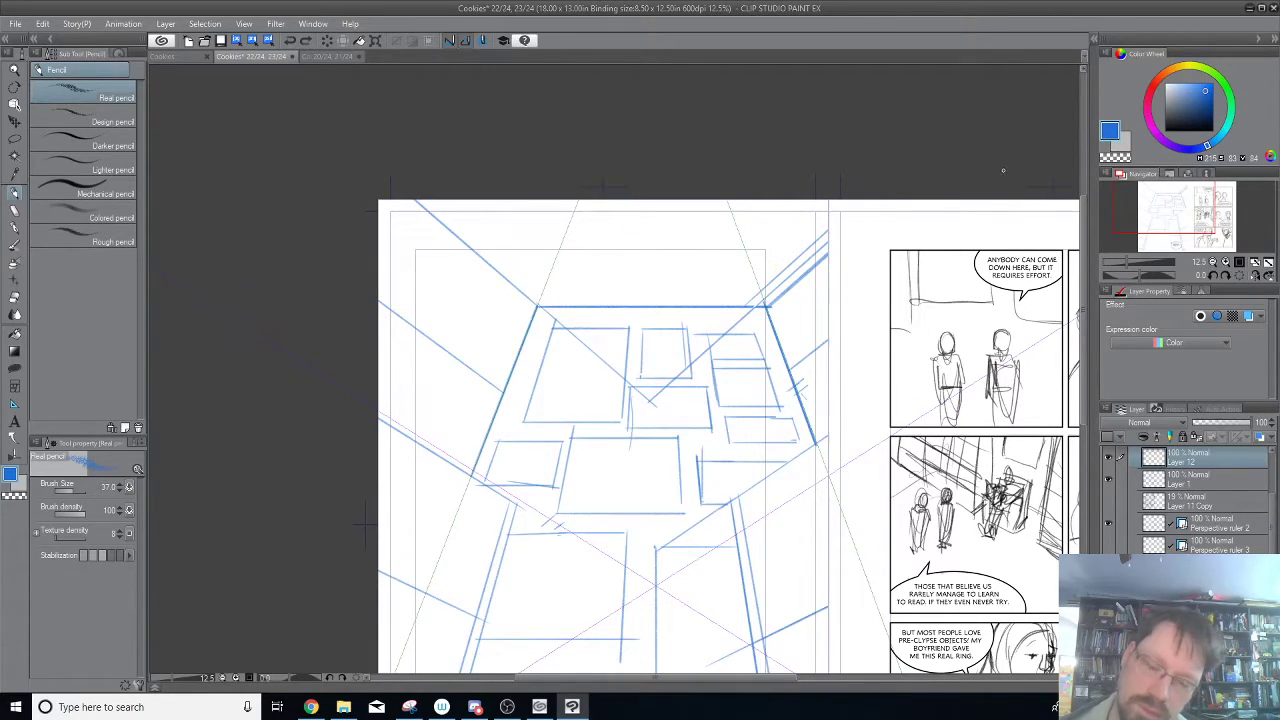
key(ctrl+z)
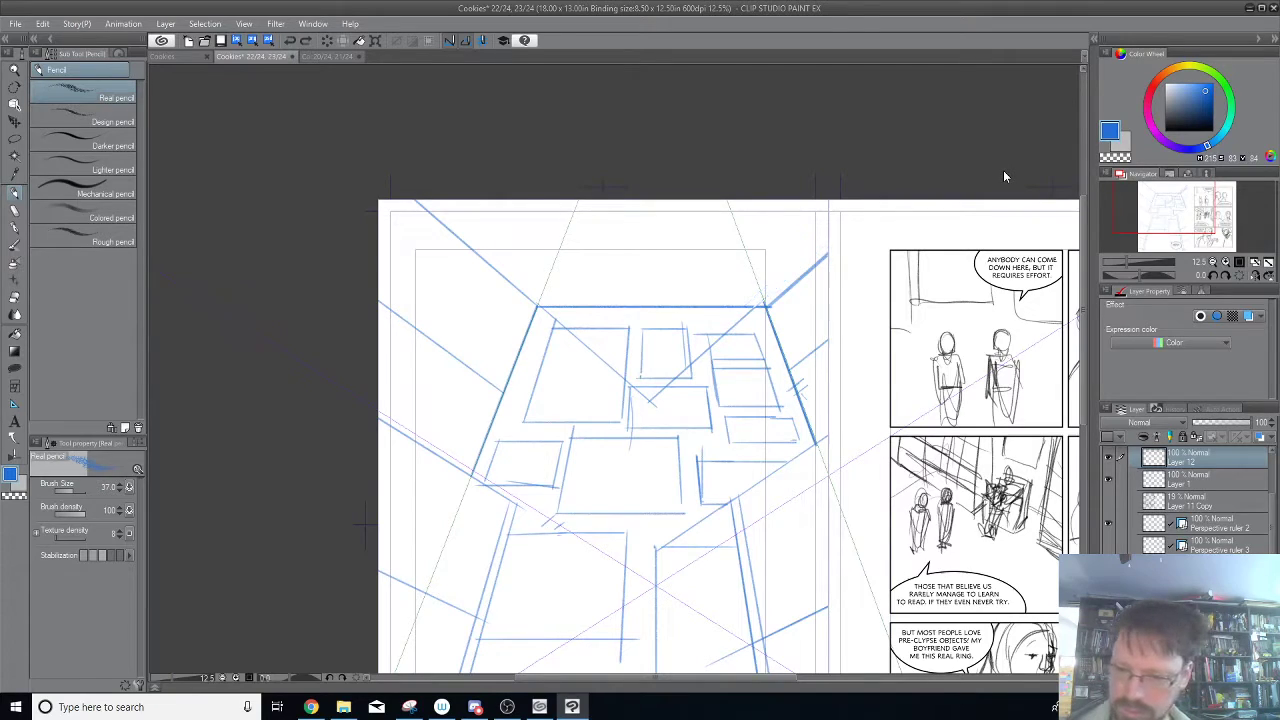
Show Perspective ruler 3 in place of Perspective ruler 2 and move it so its centre sits mid-way along the back wall's top edge.
click(1108, 548)
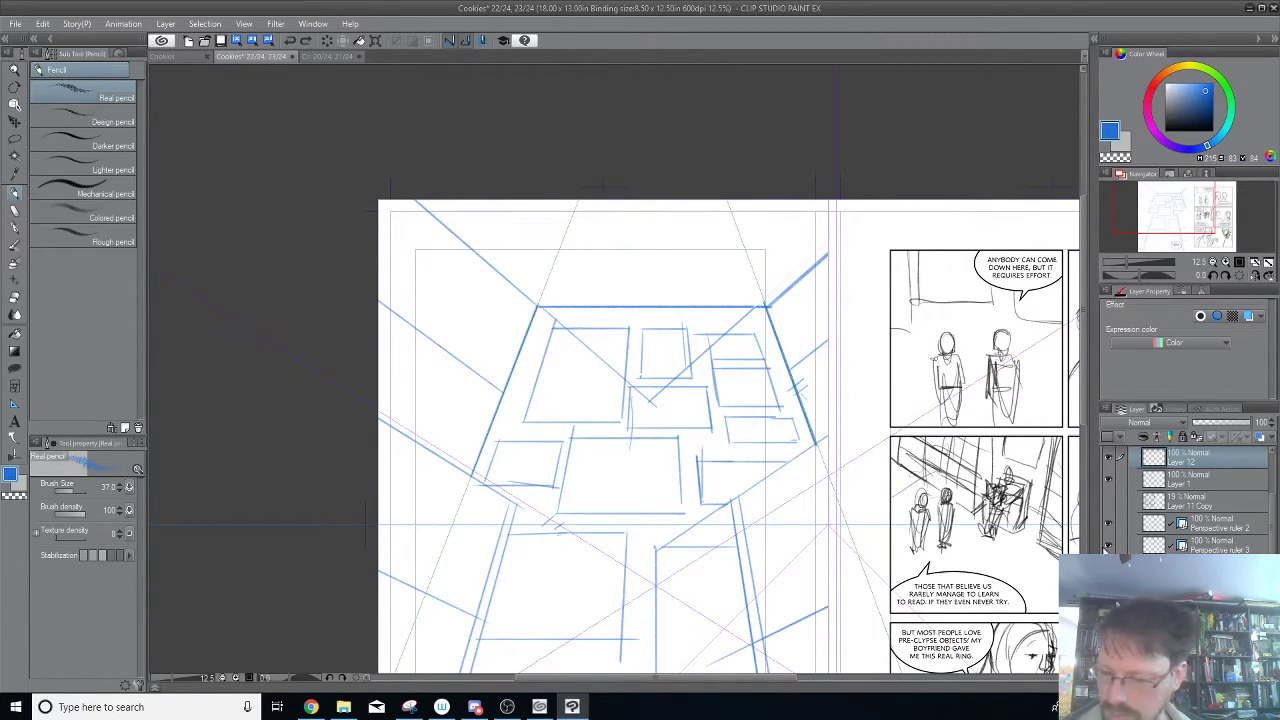
click(1108, 548)
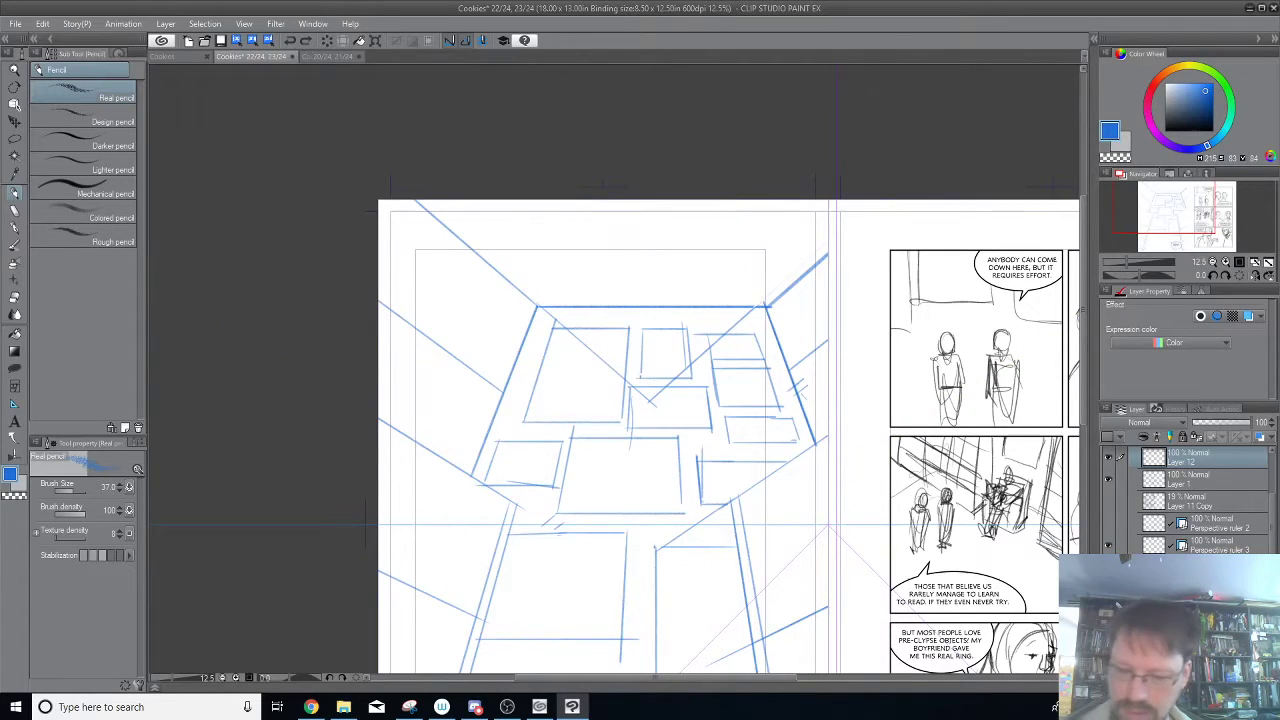
click(22, 121)
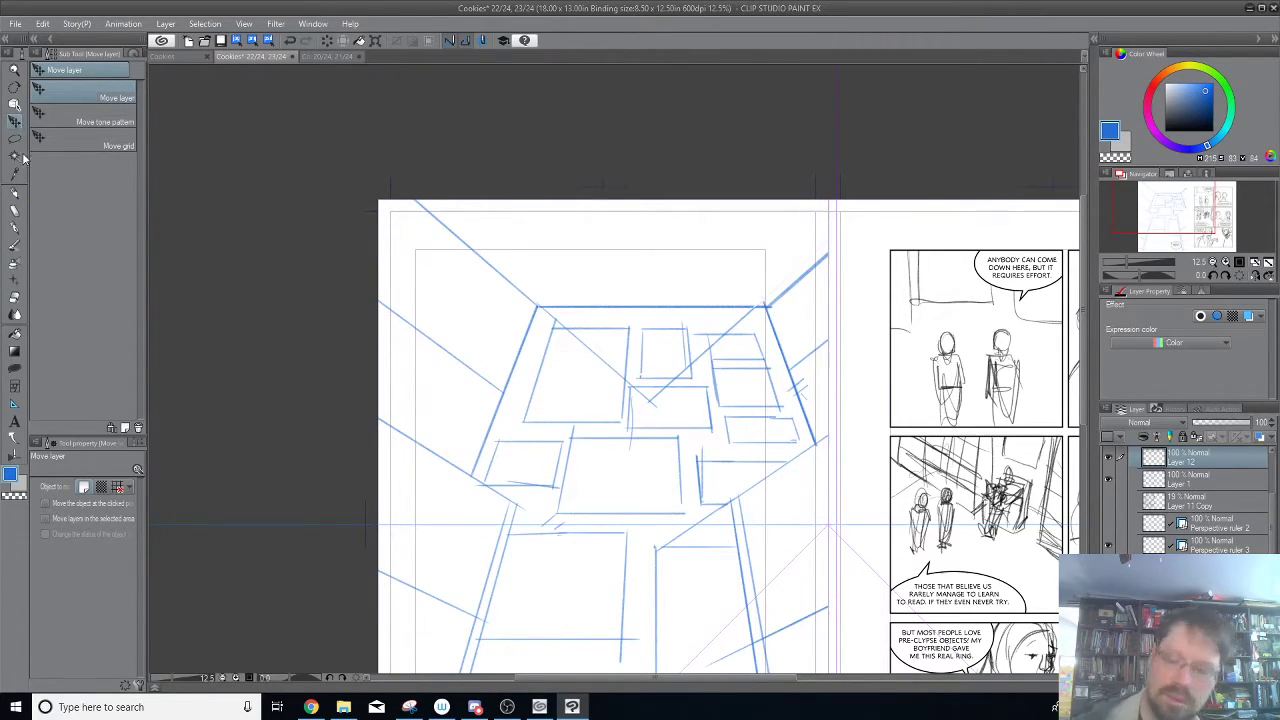
click(1205, 543)
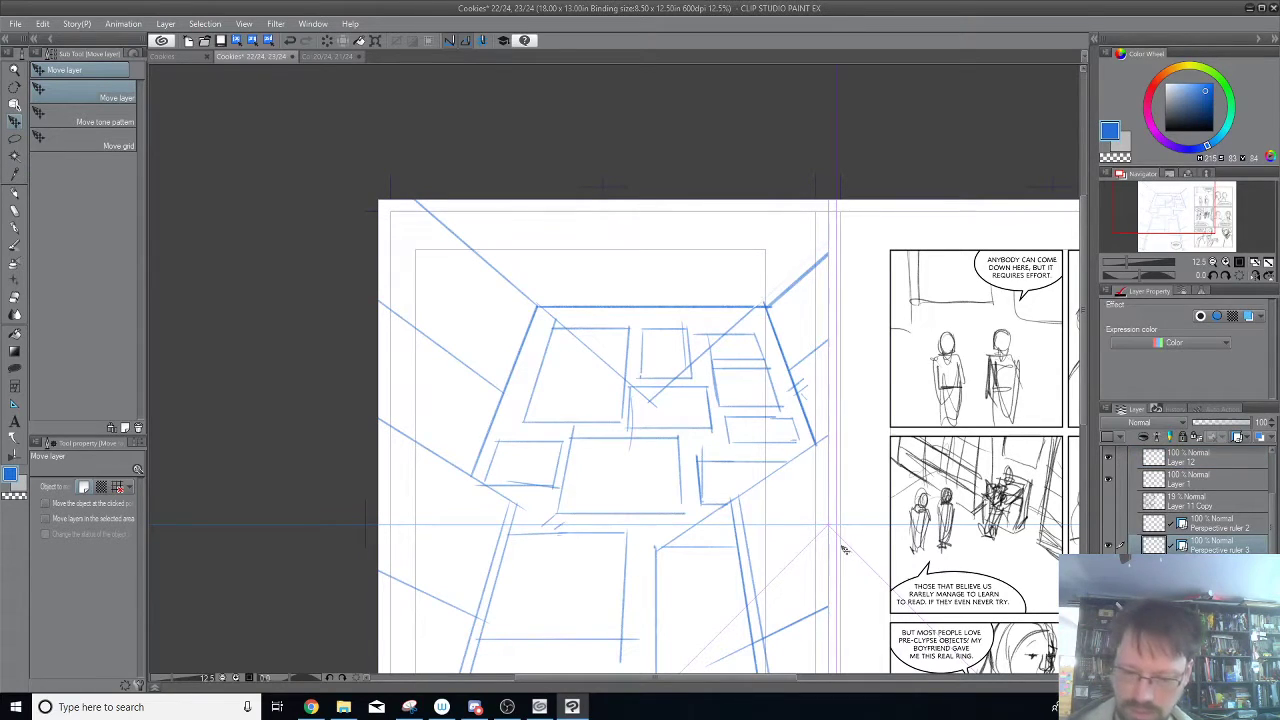
drag(831, 527, 660, 288)
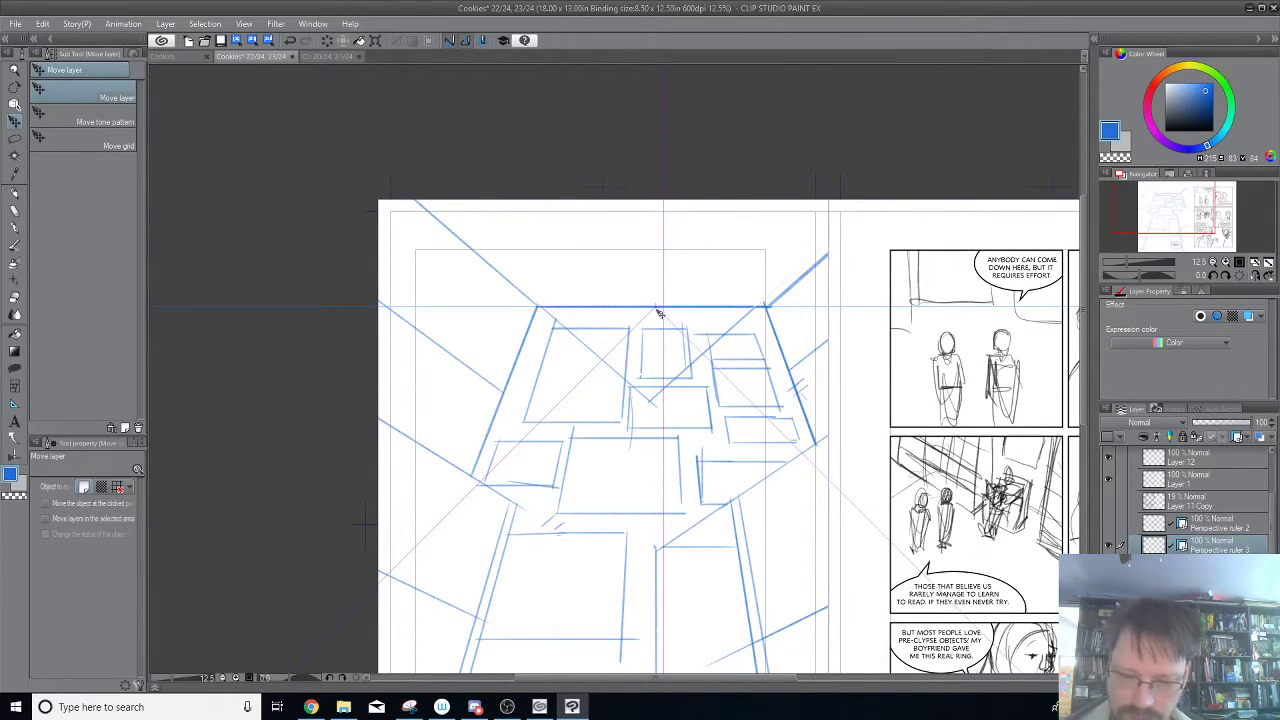
mouse_move(657, 305)
mouse_down()
mouse_move(643, 307)
mouse_move(663, 286)
mouse_move(652, 316)
mouse_move(651, 301)
mouse_up()
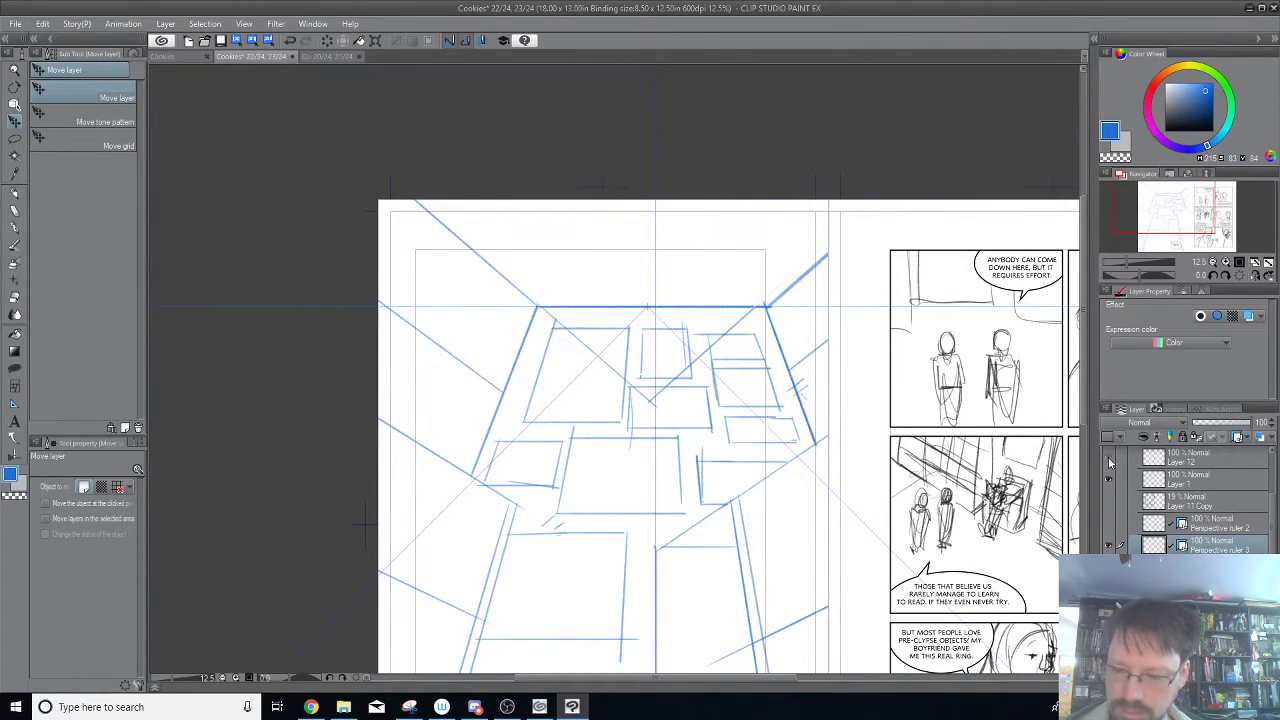
Try a vertical and a horizontal pencil stroke from the back wall's upper-right corner on Layer 12.
click(1162, 459)
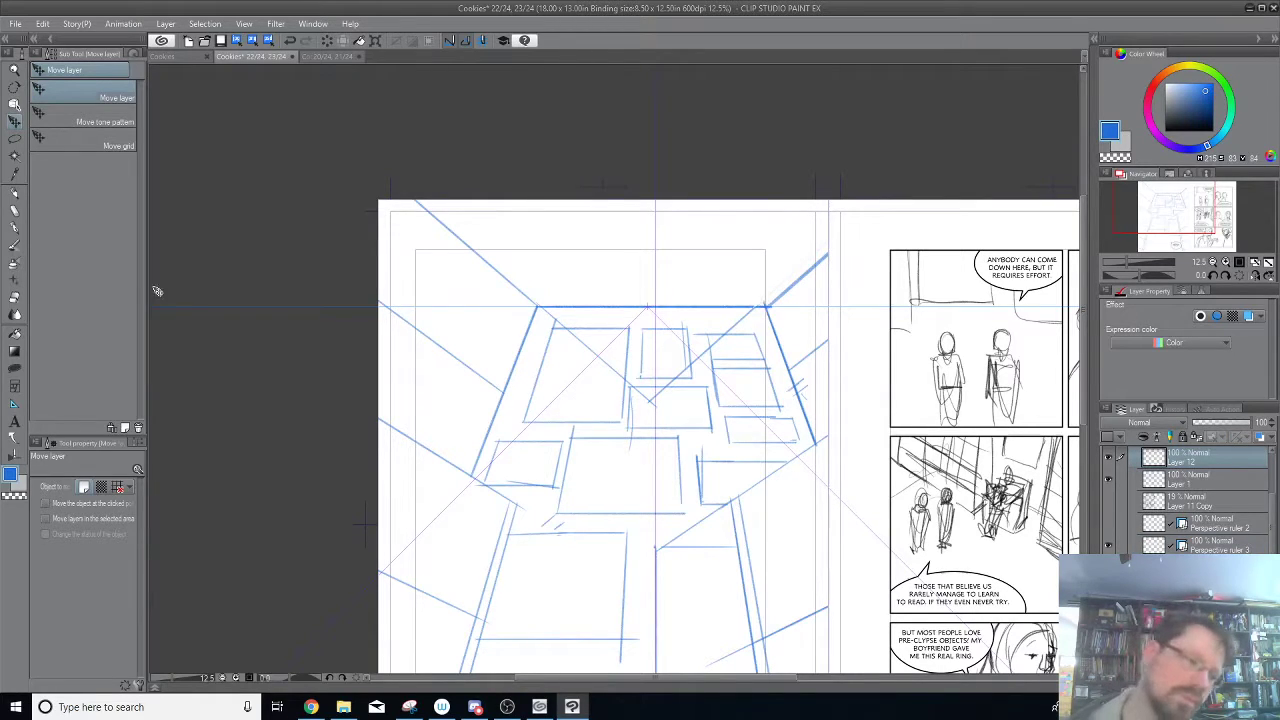
click(15, 193)
drag(755, 310, 755, 200)
key(ctrl+z)
drag(770, 307, 828, 307)
key(ctrl+z)
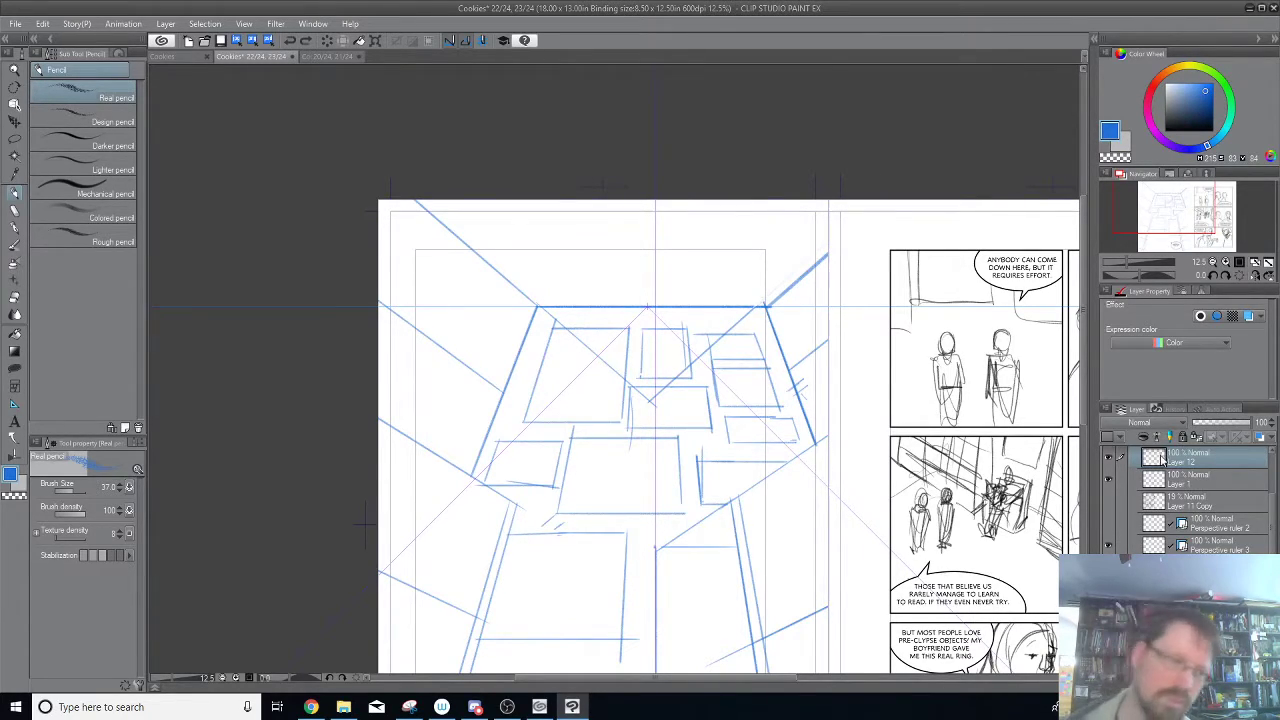
Swing both guide lines of Perspective ruler 3 upward from its vanishing point toward the page's upper edge.
click(16, 105)
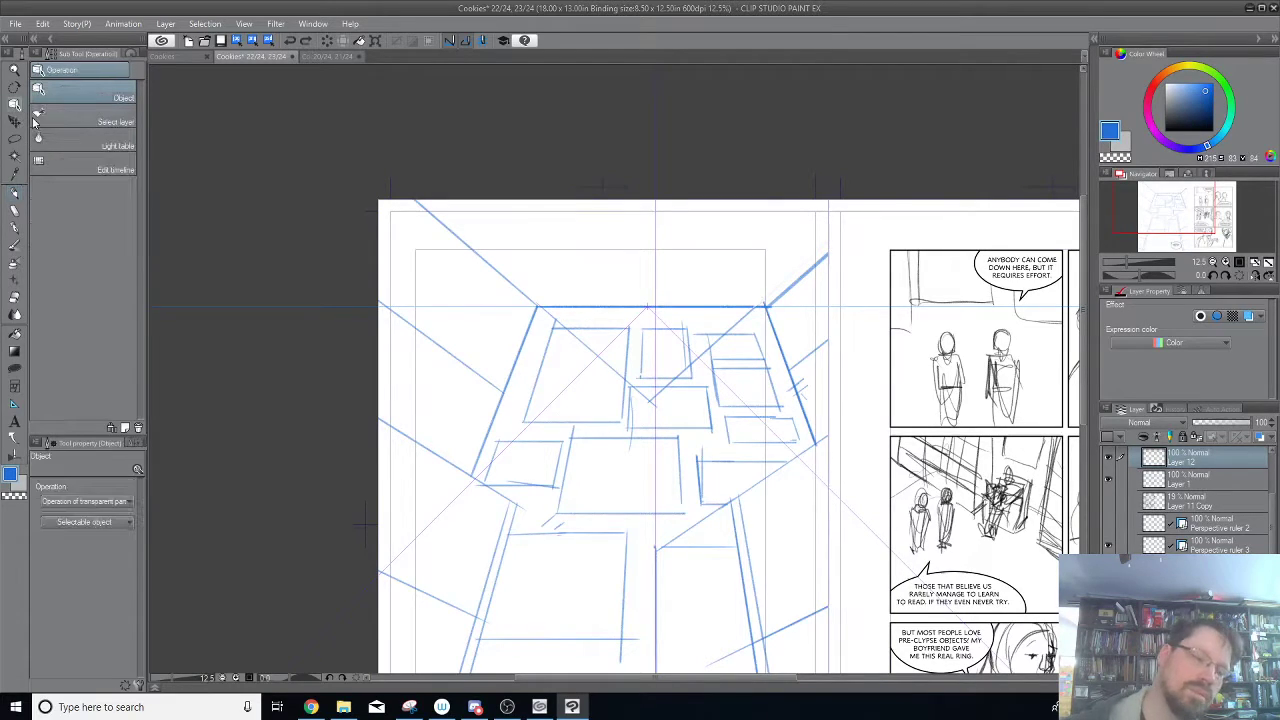
click(560, 408)
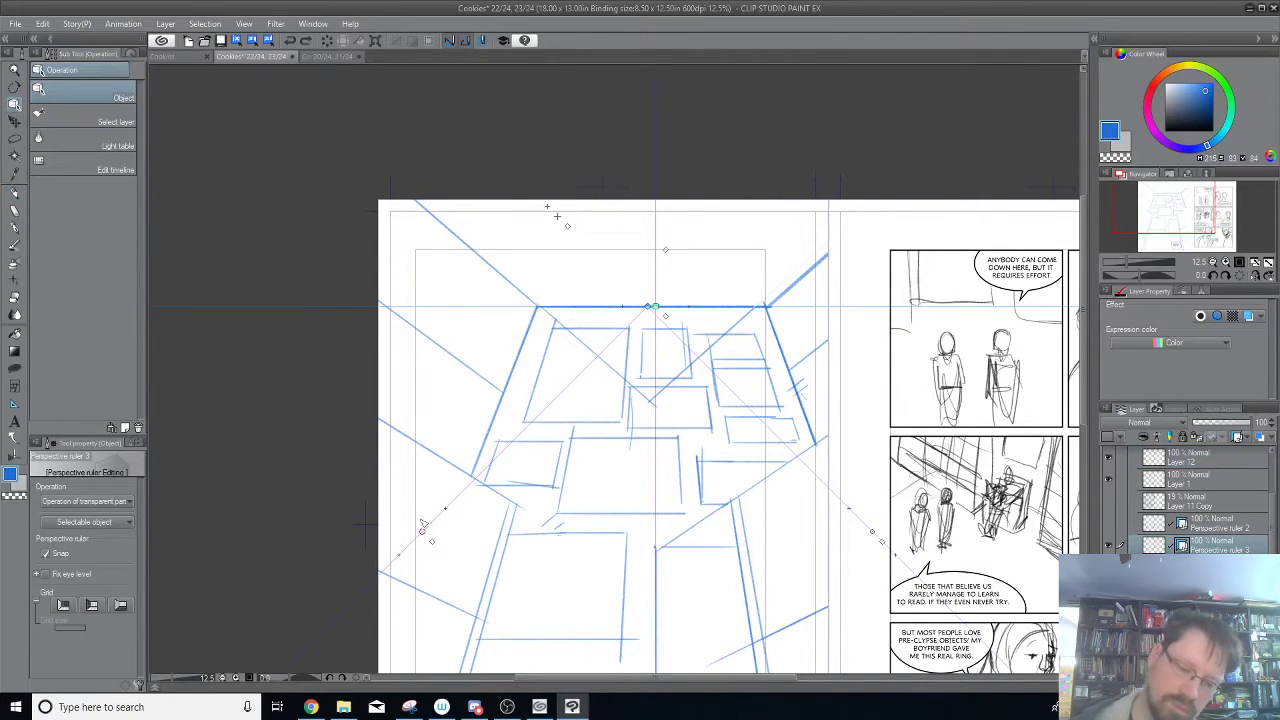
drag(582, 204, 597, 201)
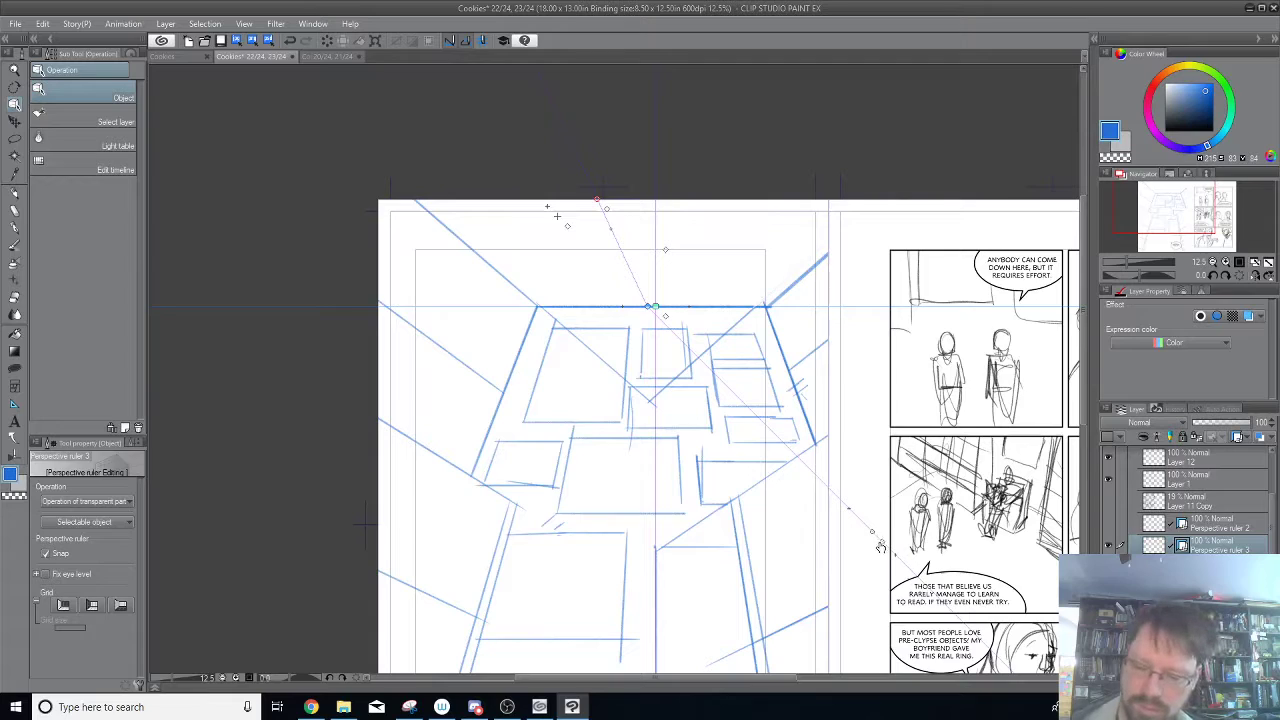
drag(879, 542, 779, 221)
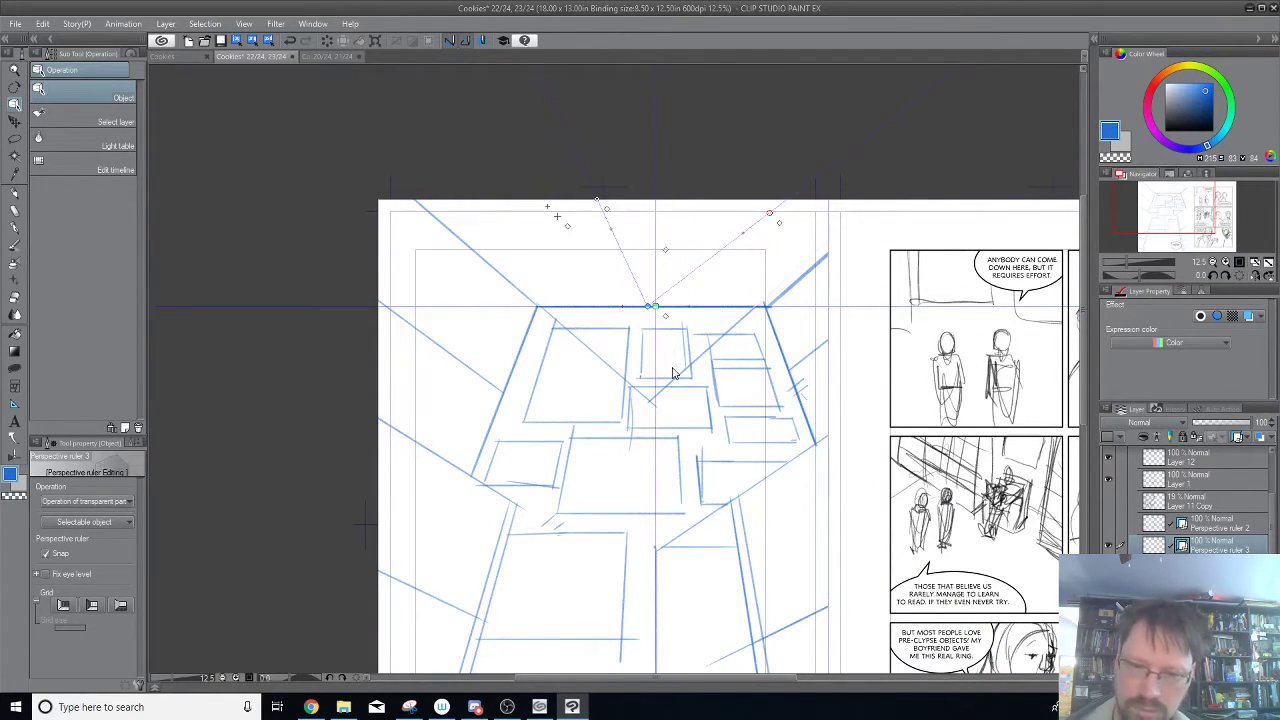
Make Layer 12 active and pencil a vertical line rising from near the back wall's upper-right corner, undoing the extra test strokes.
click(15, 193)
click(1190, 457)
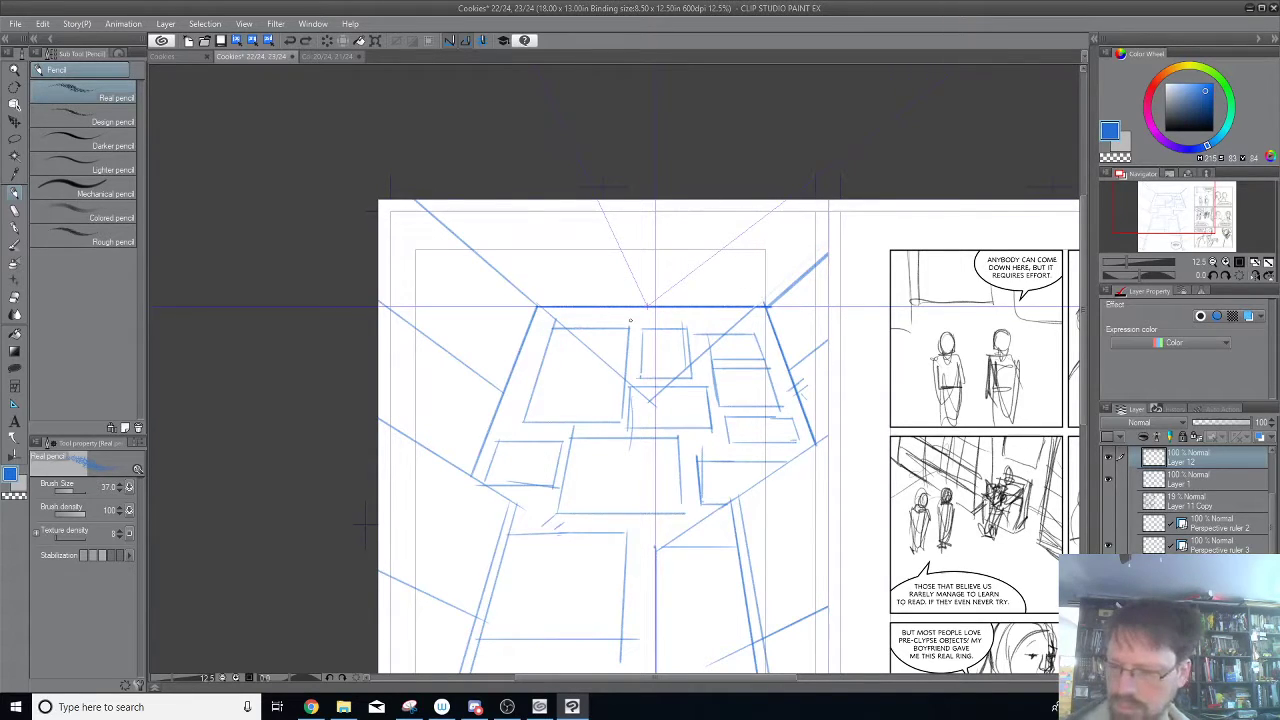
click(1108, 547)
click(1108, 547)
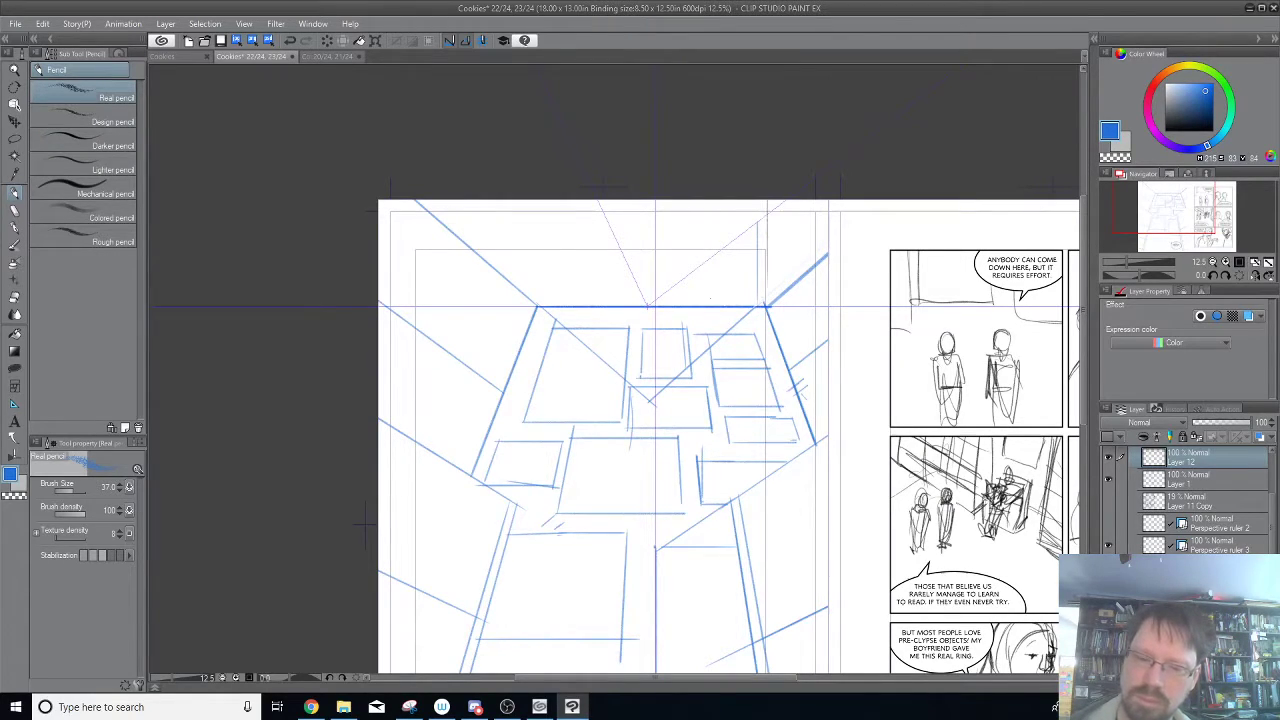
drag(680, 286, 678, 218)
key(ctrl+z)
key(ctrl+z)
key(ctrl+z)
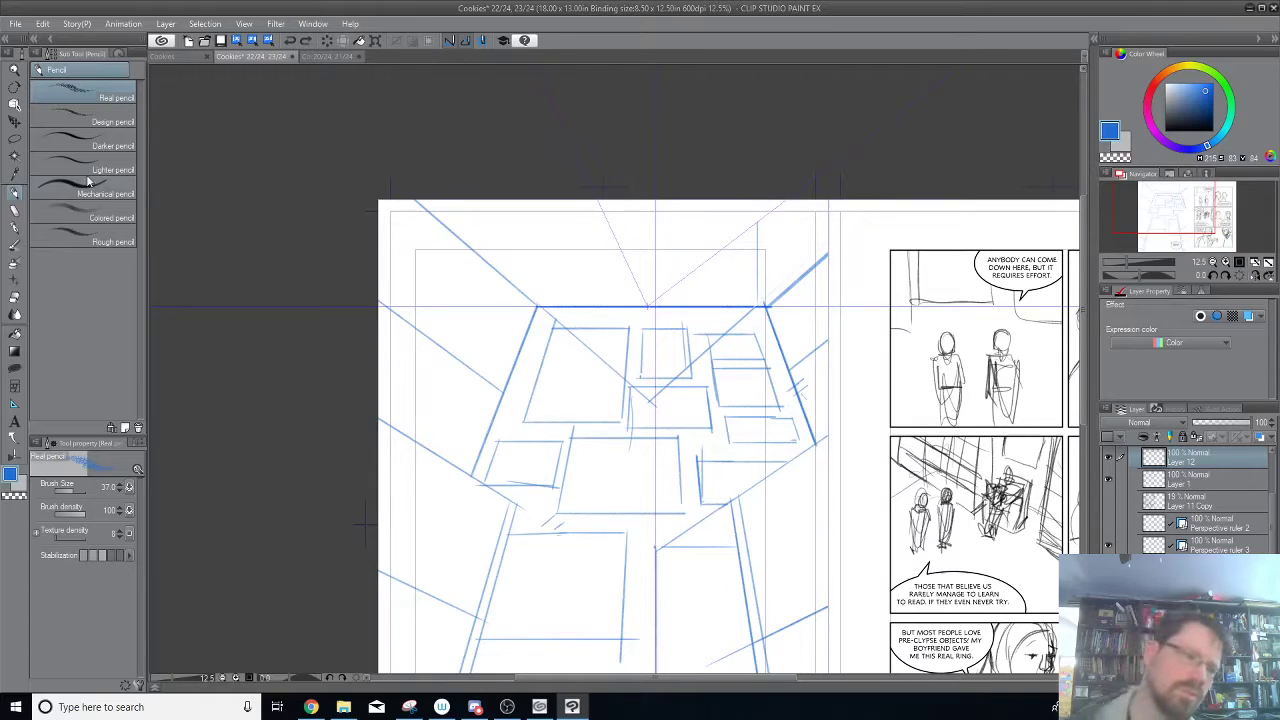
Select Perspective ruler 3 and try pencil lines radiating upward from its vanishing point on the back wall's top edge.
click(15, 119)
click(656, 176)
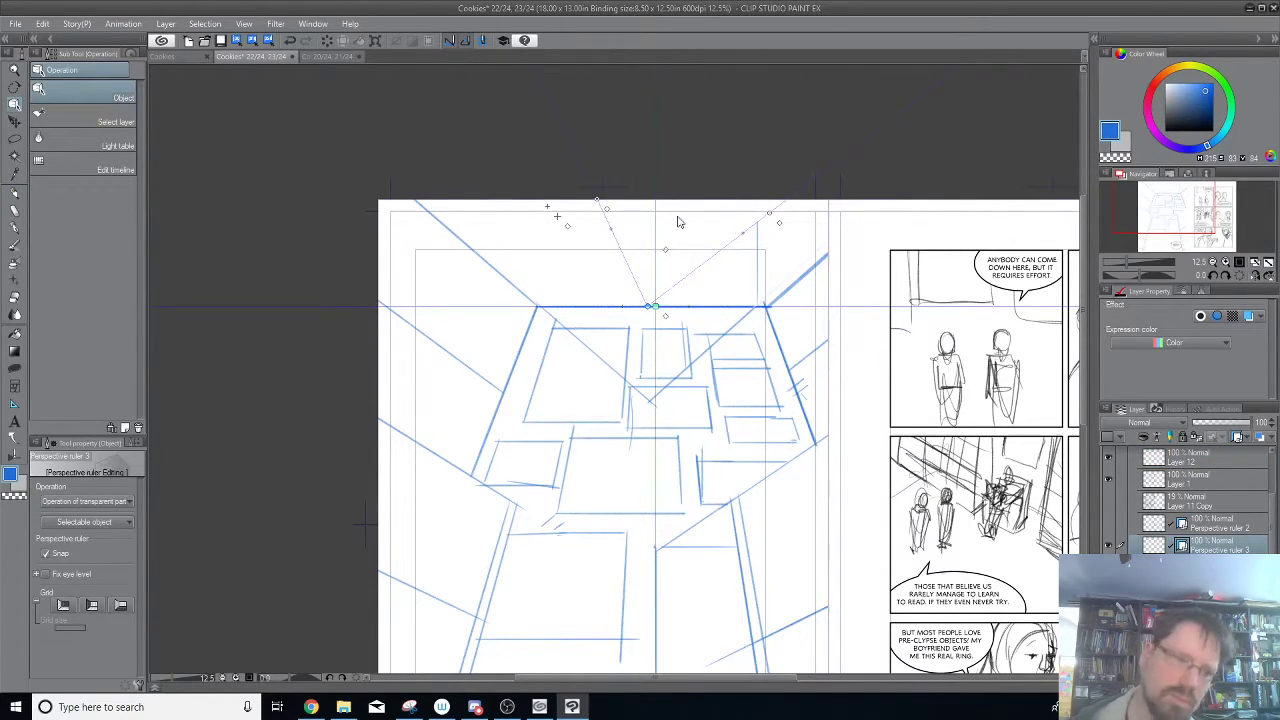
click(22, 208)
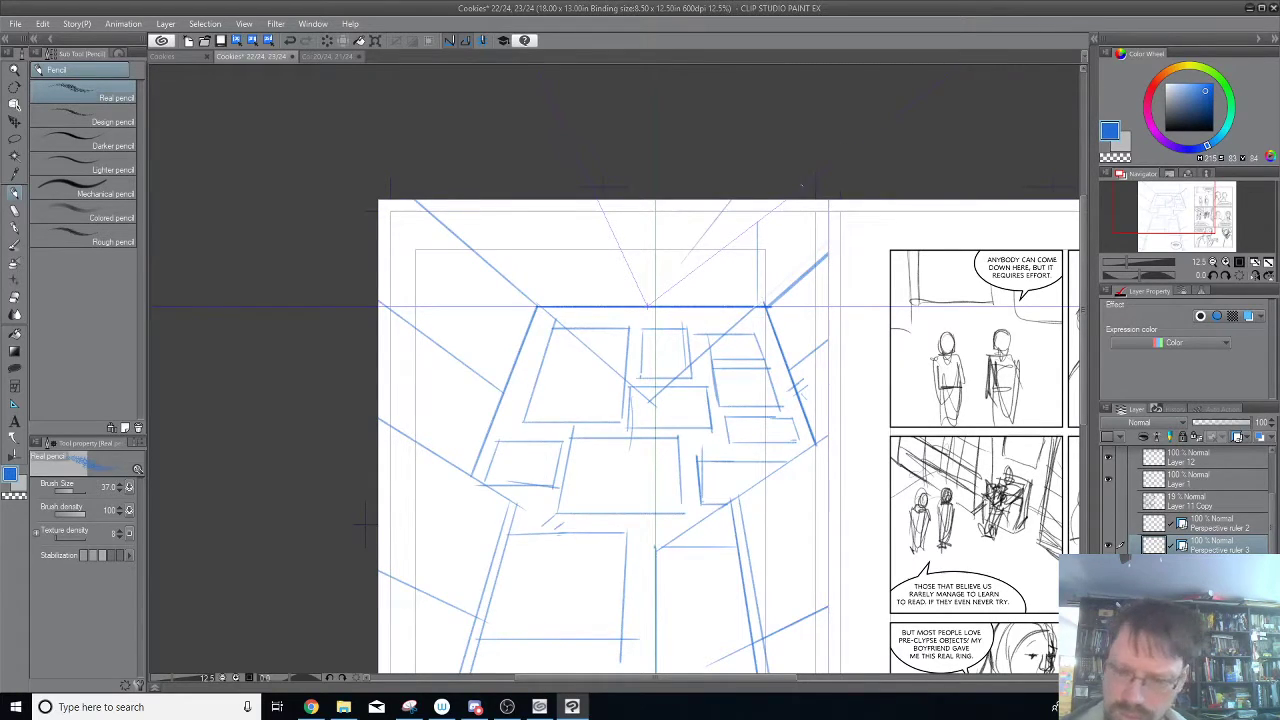
drag(649, 302, 696, 200)
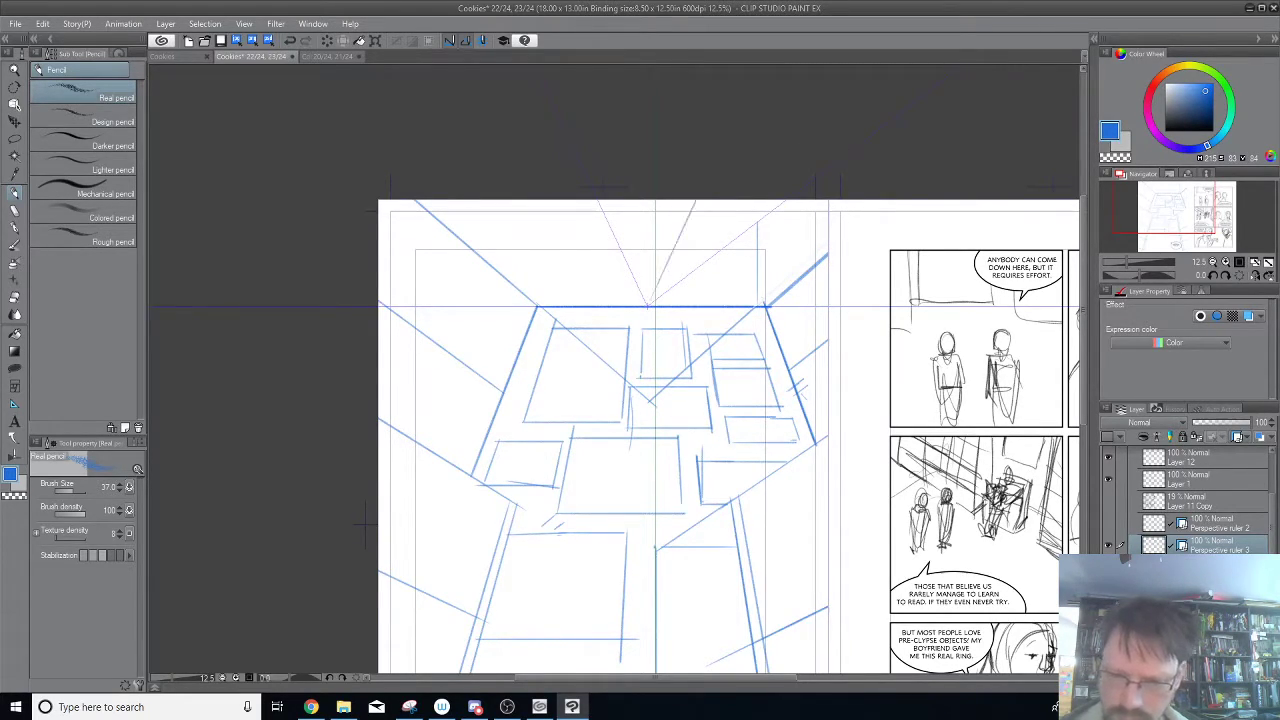
drag(647, 305, 739, 165)
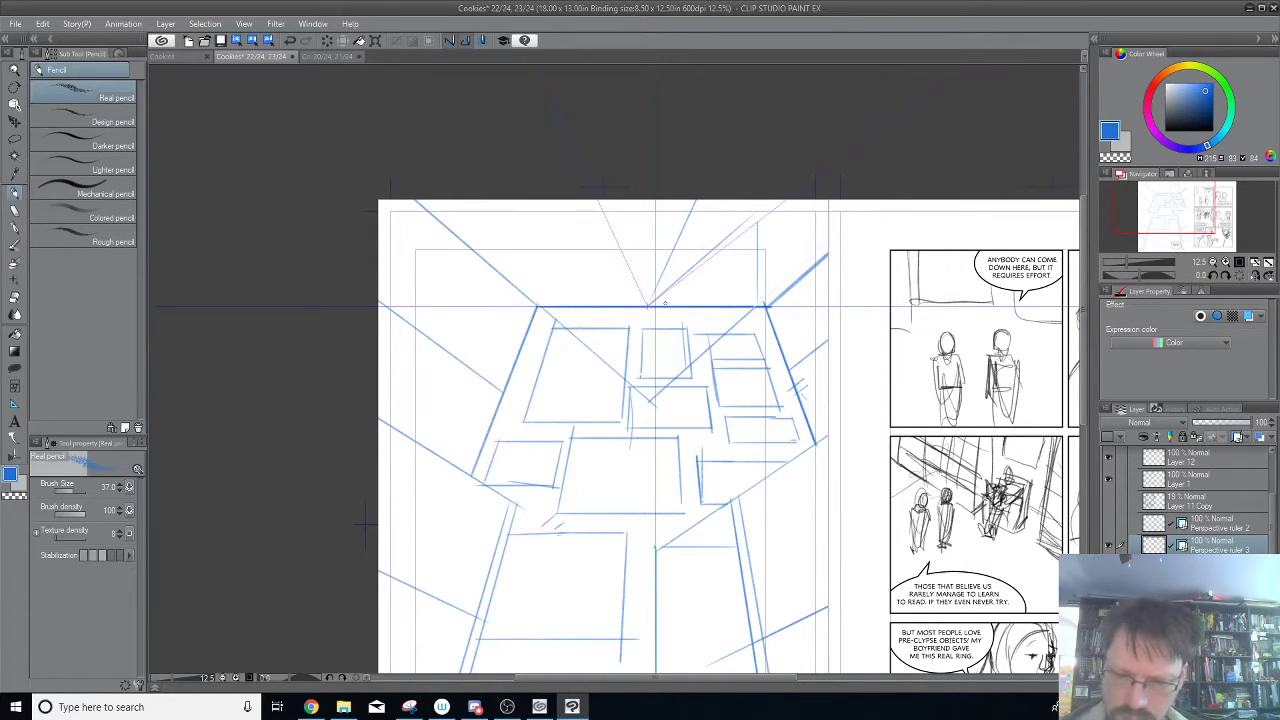
key(ctrl+z)
key(ctrl+z)
key(ctrl+z)
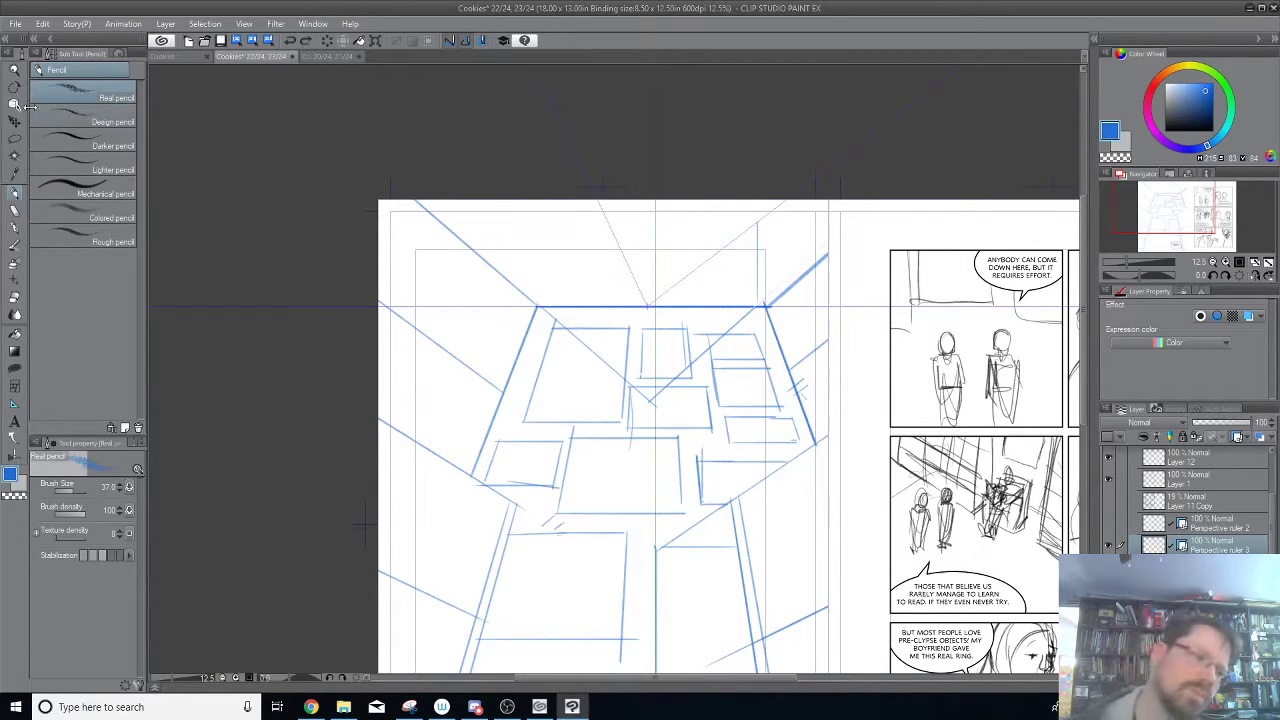
Move Perspective ruler 3's vanishing point down to the middle of the back wall and run its guide lines through the wall's upper corners.
key(o)
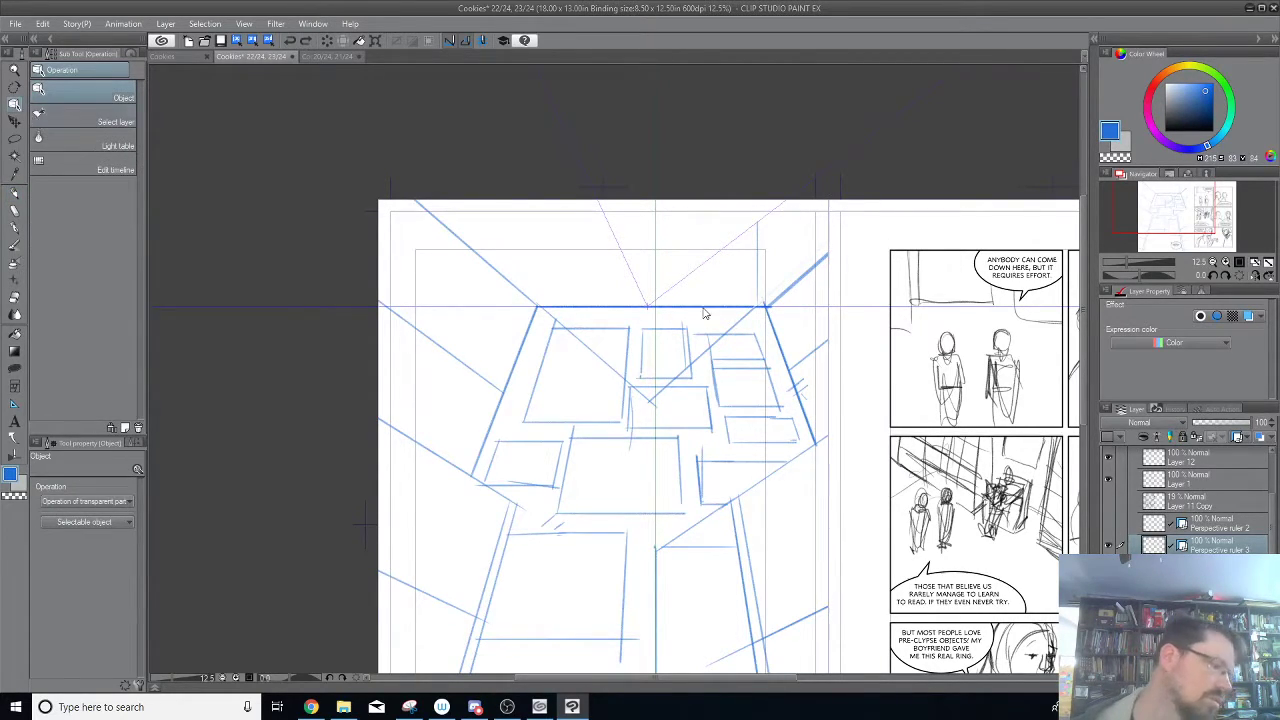
click(648, 312)
drag(650, 311, 660, 420)
drag(769, 213, 769, 308)
drag(597, 201, 539, 310)
mouse_move(663, 421)
mouse_down()
mouse_move(682, 436)
mouse_move(664, 396)
mouse_move(667, 412)
mouse_up()
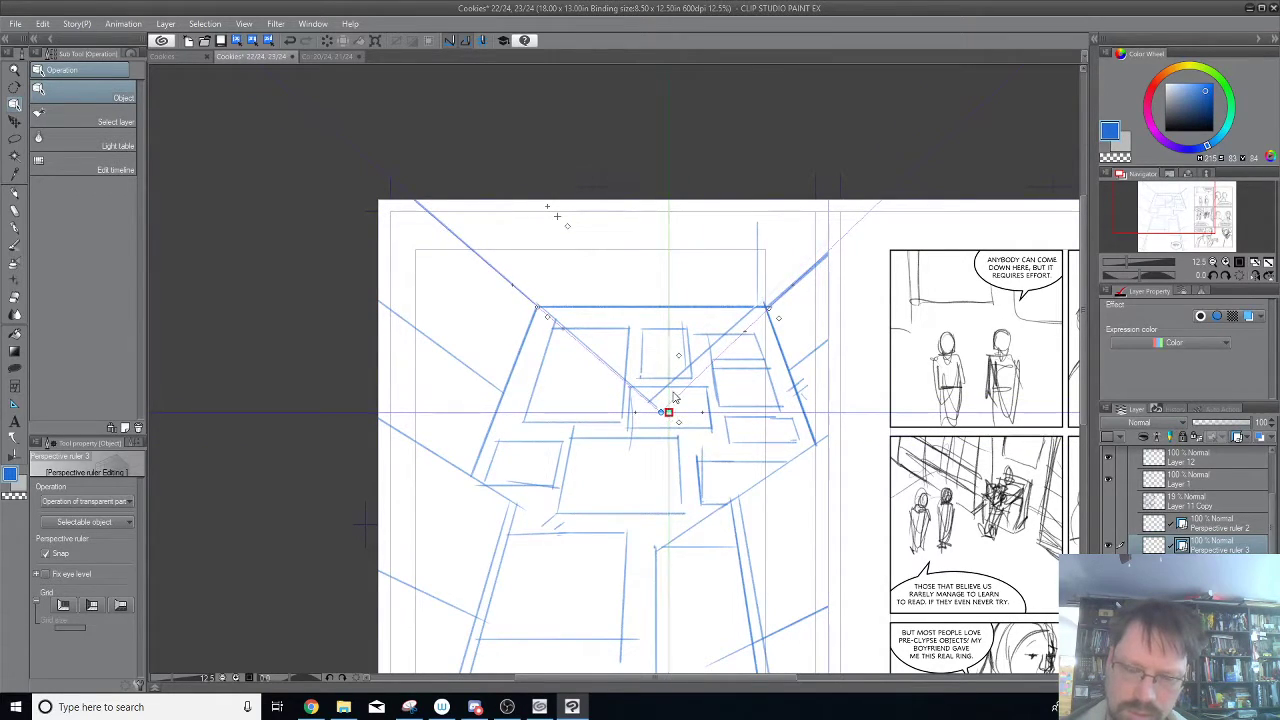
Pencil seven converging ceiling lines from the right half of the back wall's top edge outward to the page edge.
click(15, 195)
drag(757, 304, 827, 226)
drag(745, 303, 817, 204)
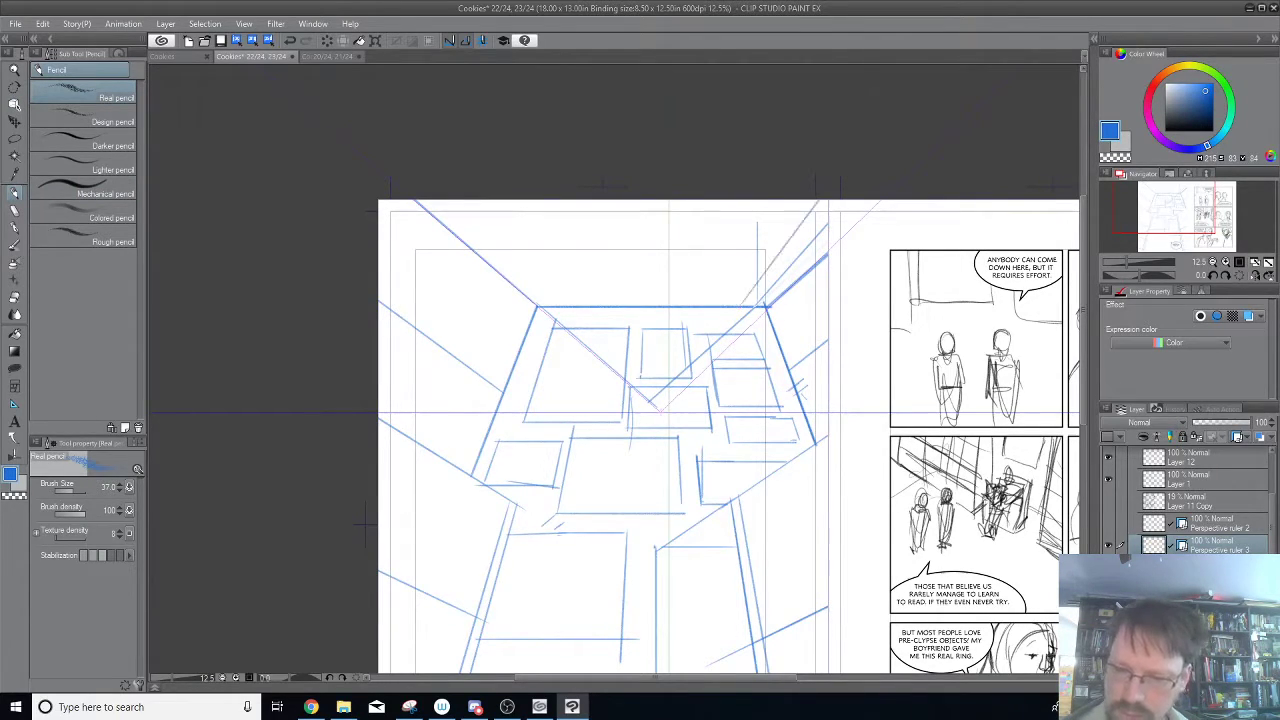
drag(731, 300, 794, 200)
drag(720, 304, 772, 198)
drag(704, 307, 750, 200)
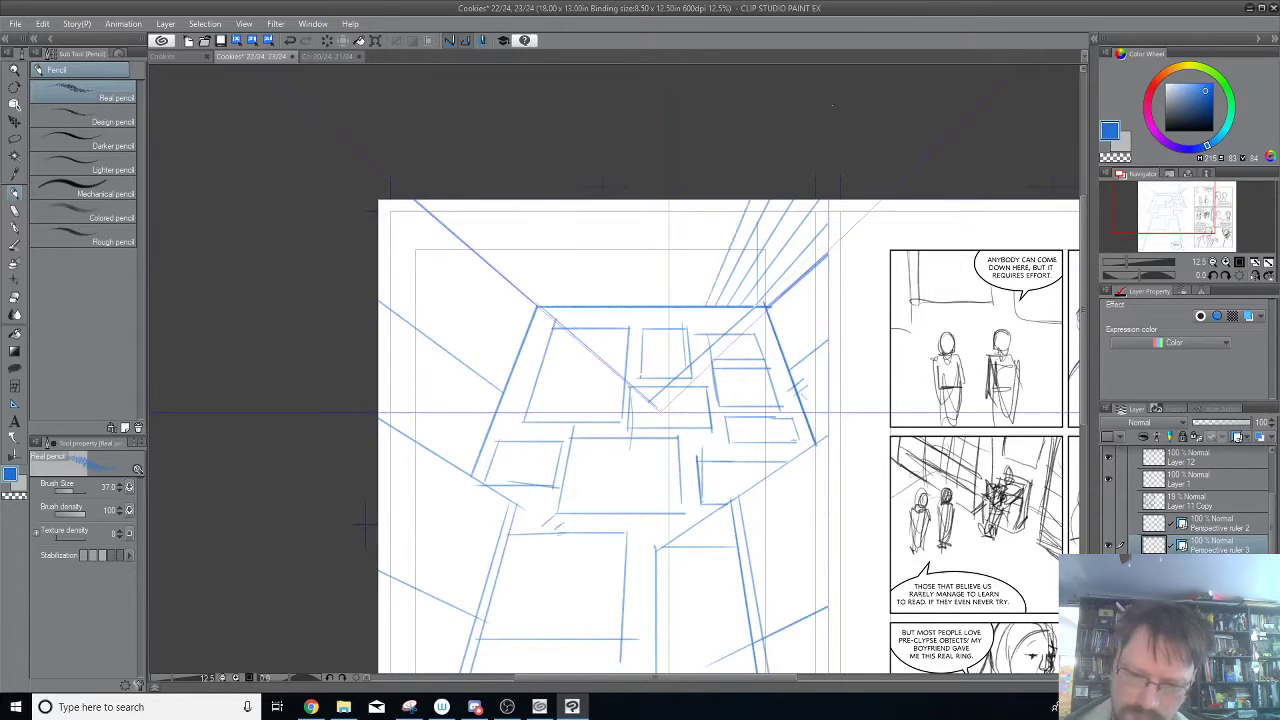
drag(694, 306, 727, 200)
drag(686, 301, 712, 200)
key(ctrl+z)
drag(686, 304, 710, 200)
drag(673, 306, 686, 200)
key(ctrl+z)
Pencil eight converging ceiling lines from the left half and middle of the back wall's top edge up to the page edge.
drag(558, 308, 457, 201)
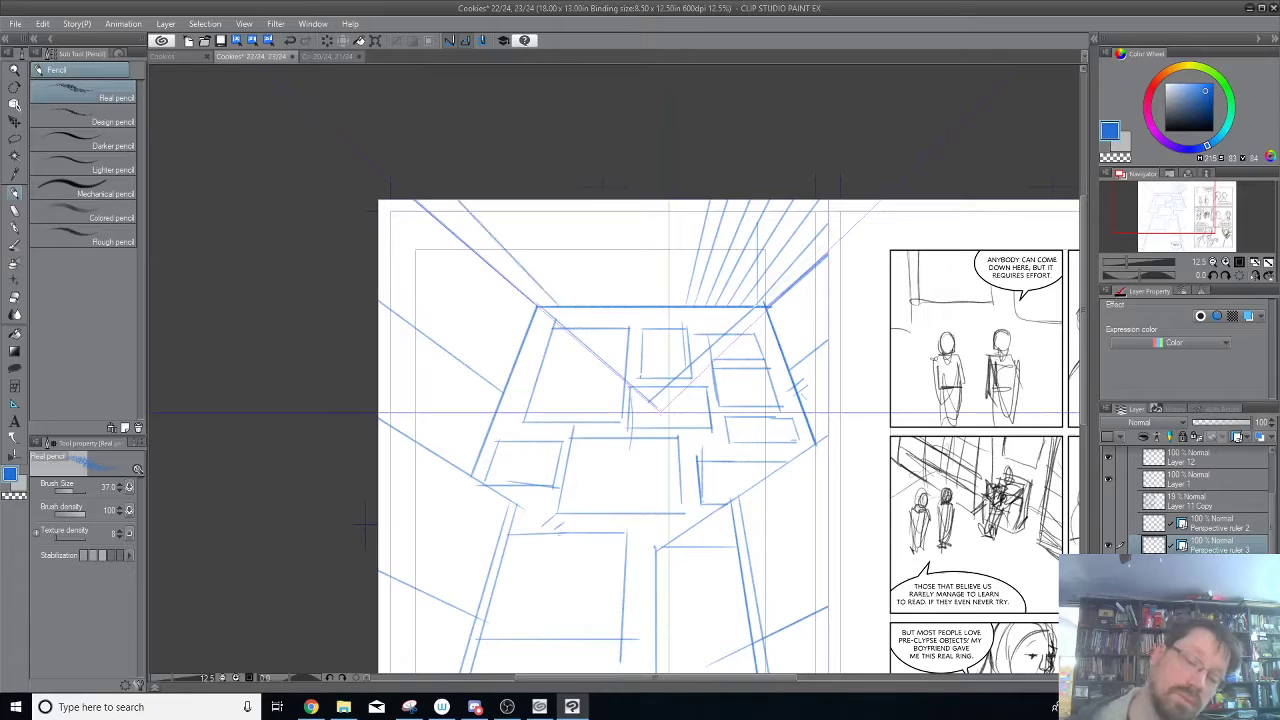
drag(577, 307, 498, 207)
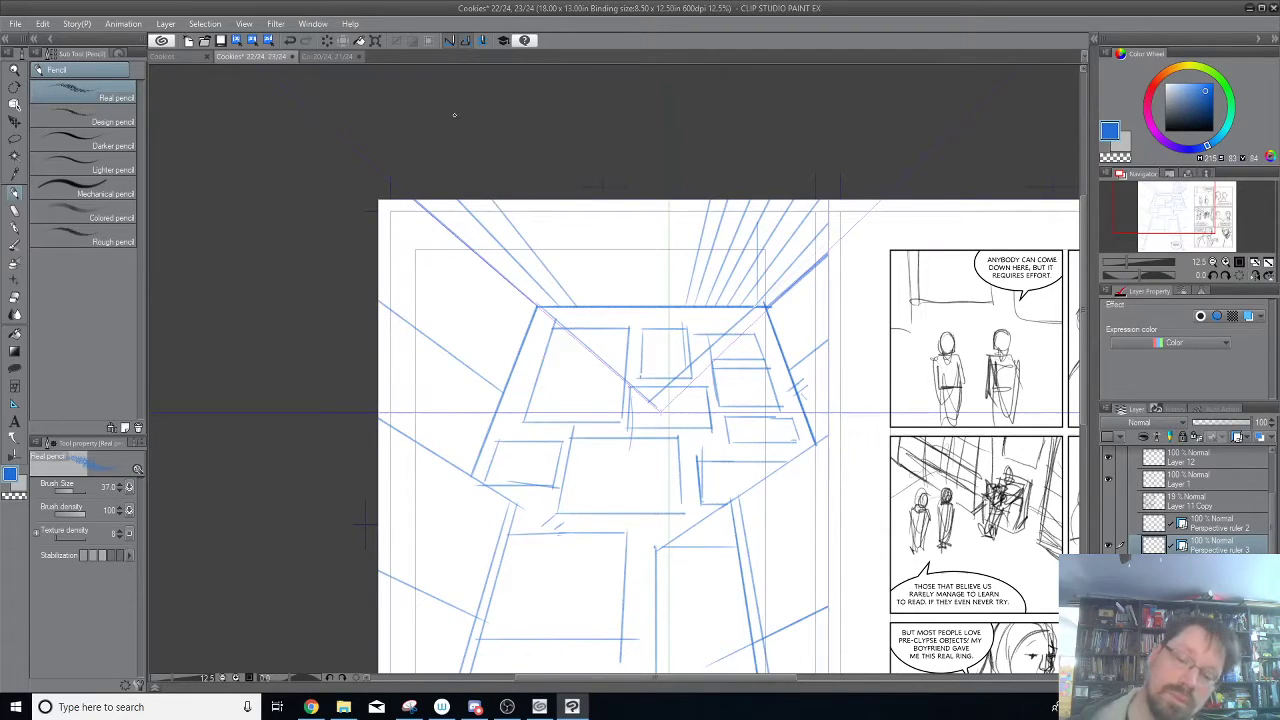
drag(574, 281, 520, 200)
drag(603, 305, 549, 201)
drag(619, 307, 578, 201)
drag(632, 308, 605, 201)
drag(643, 307, 628, 201)
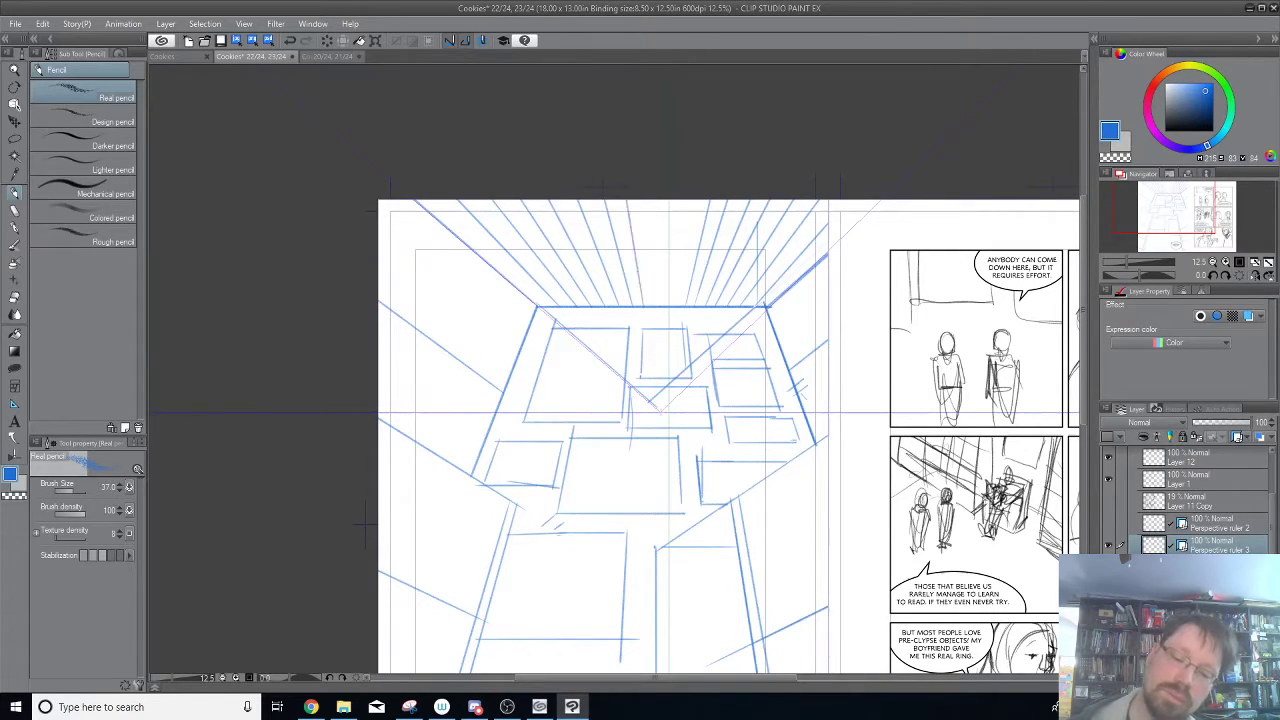
drag(658, 303, 657, 201)
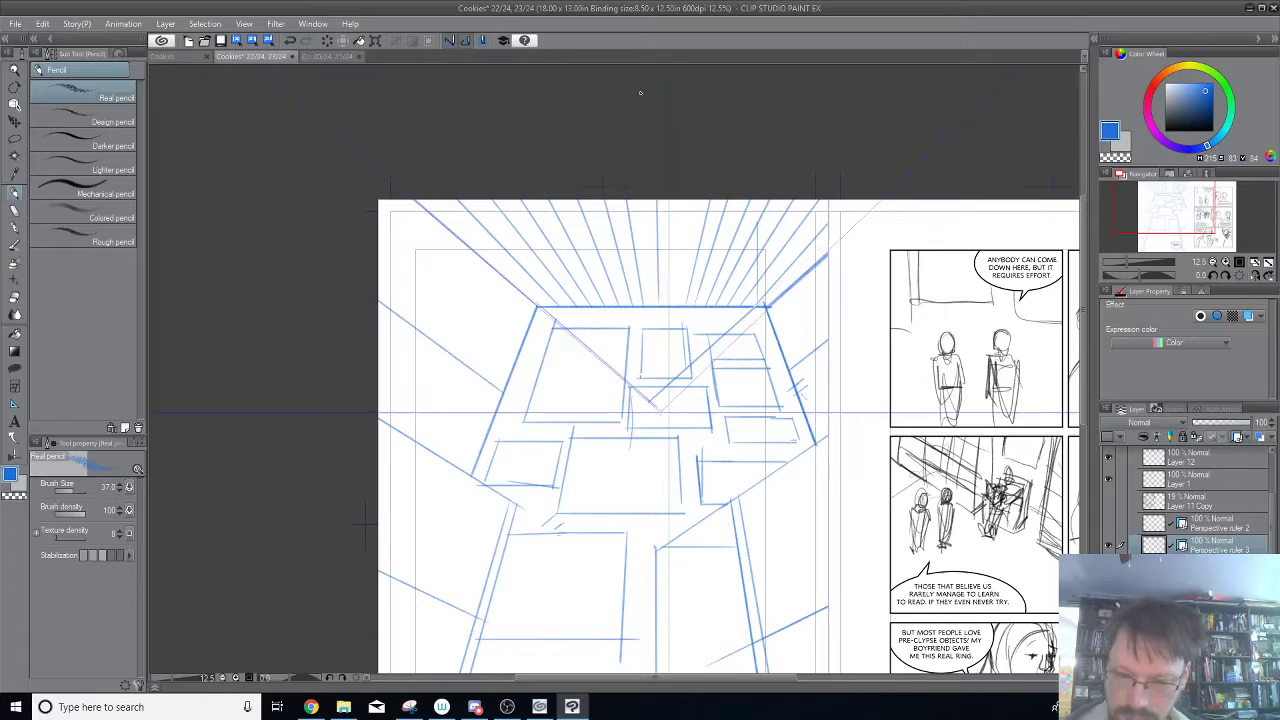
Undo the last ceiling line and pencil two new ones from the middle of the back wall's top edge up to the page edge.
key(ctrl+z)
drag(650, 304, 647, 201)
mouse_move(663, 305)
mouse_down()
mouse_move(665, 201)
mouse_move(687, 201)
mouse_up()
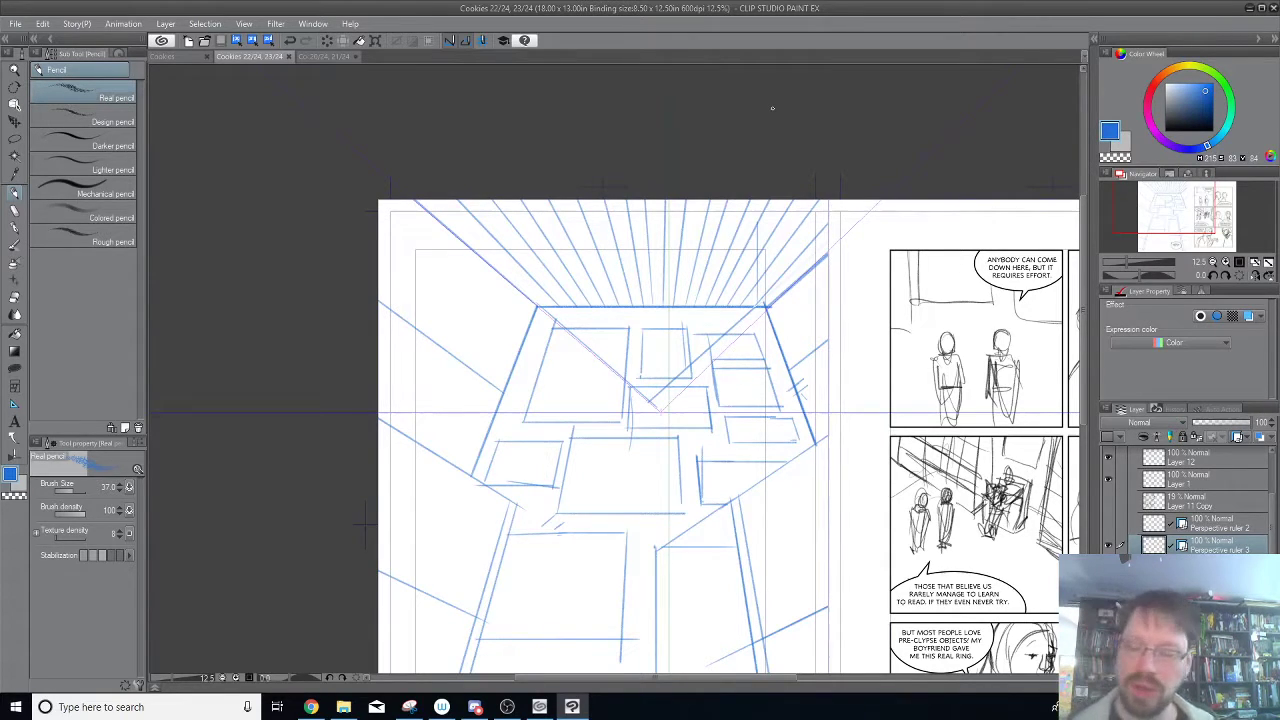
drag(803, 500, 696, 365)
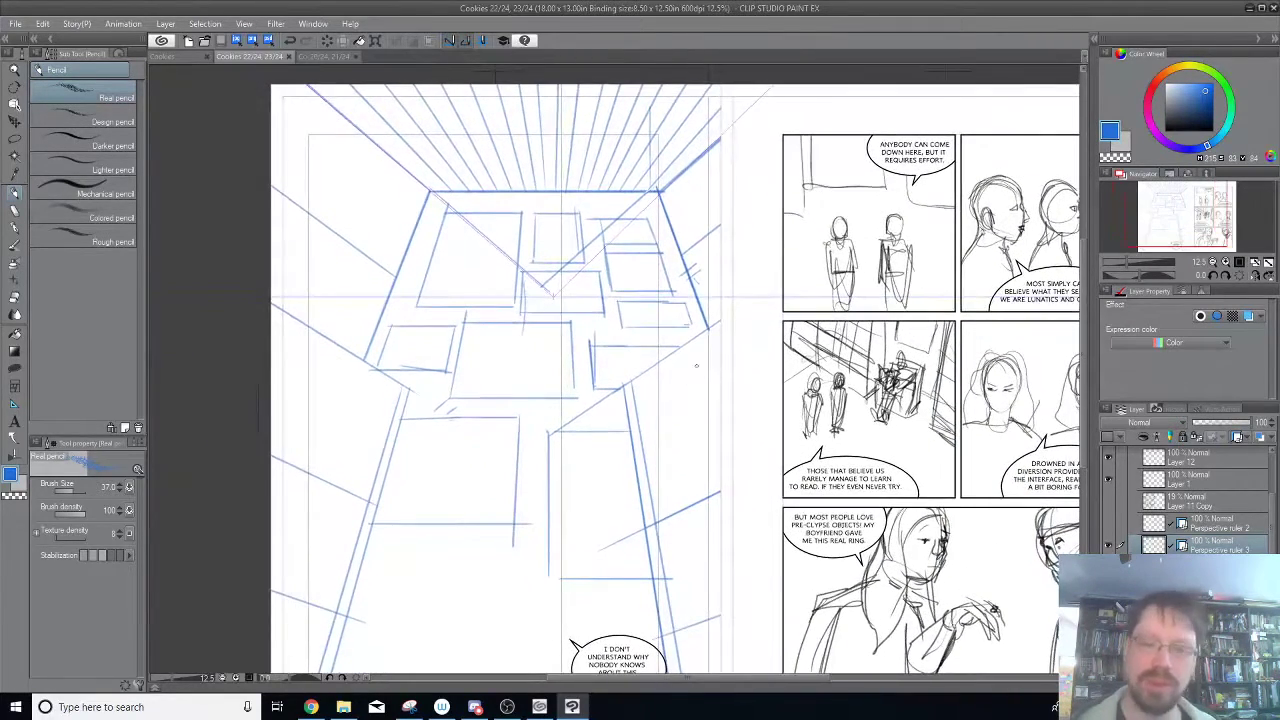
Hide Perspective ruler 3, show Perspective ruler 2 and make Layer 1 the active drawing layer.
click(1108, 545)
click(1108, 545)
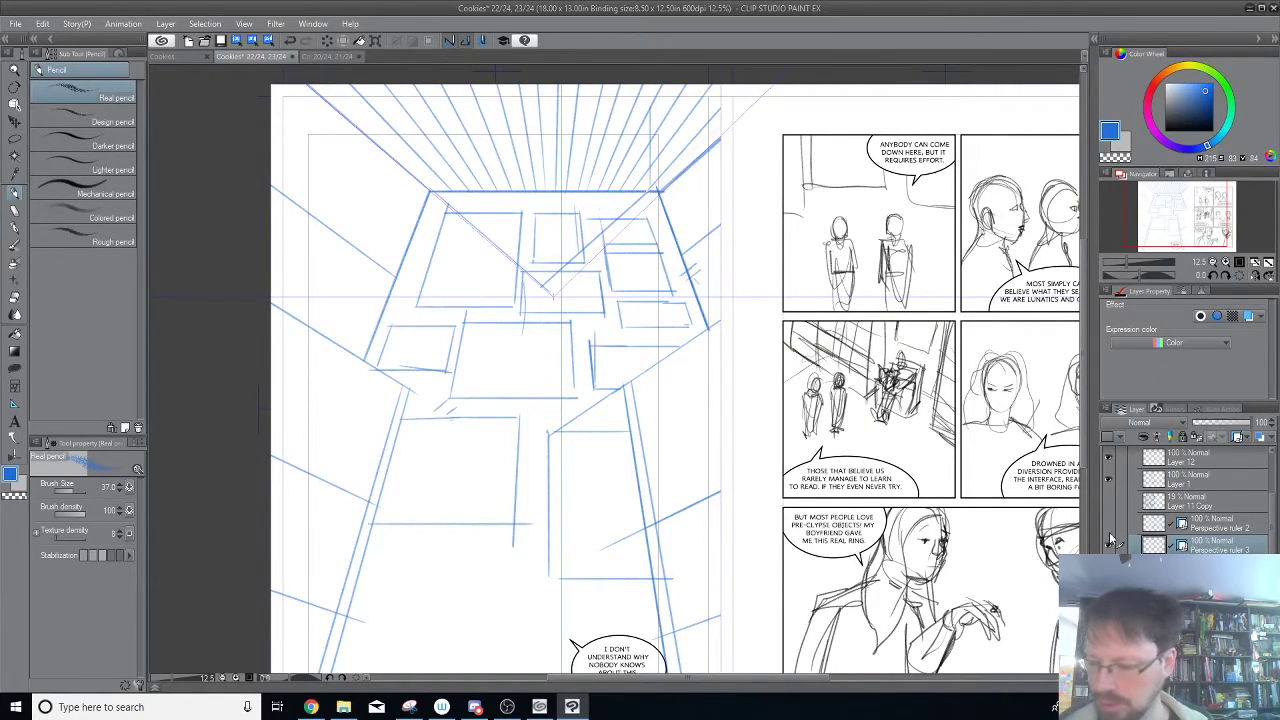
click(1108, 545)
click(1107, 526)
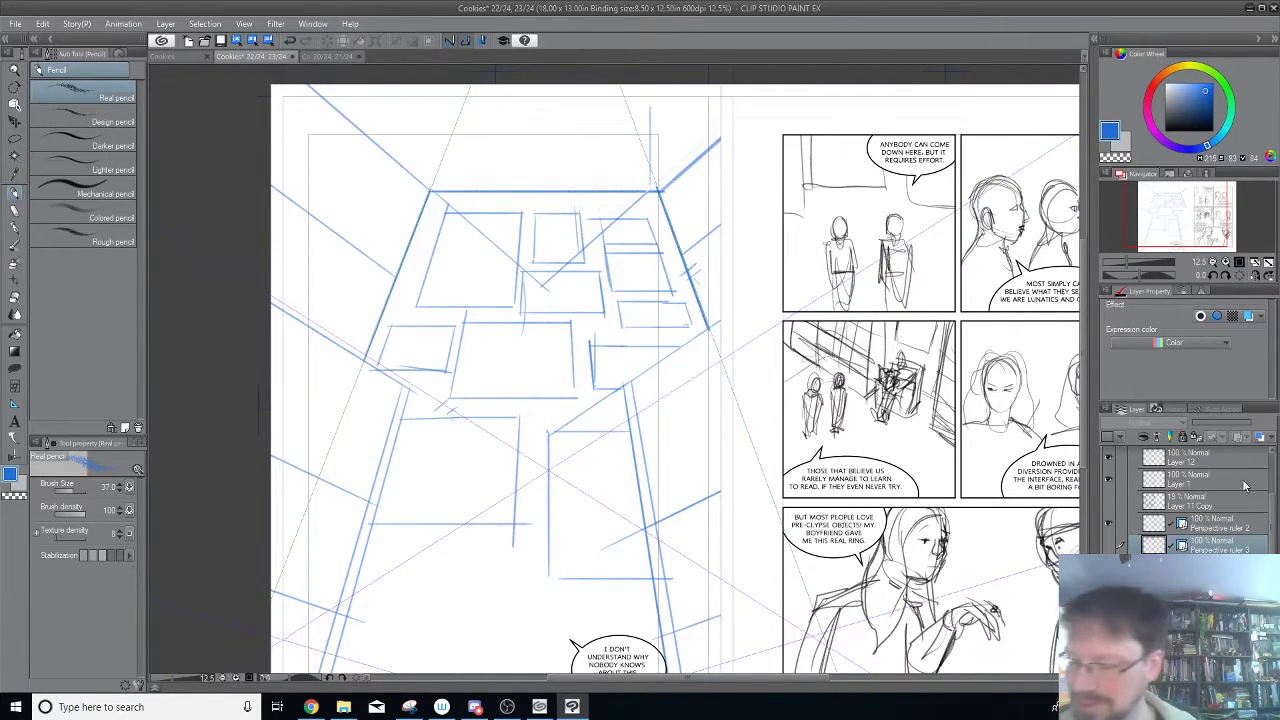
drag(1272, 520, 1272, 509)
click(1108, 535)
click(1108, 535)
click(1162, 537)
click(1108, 537)
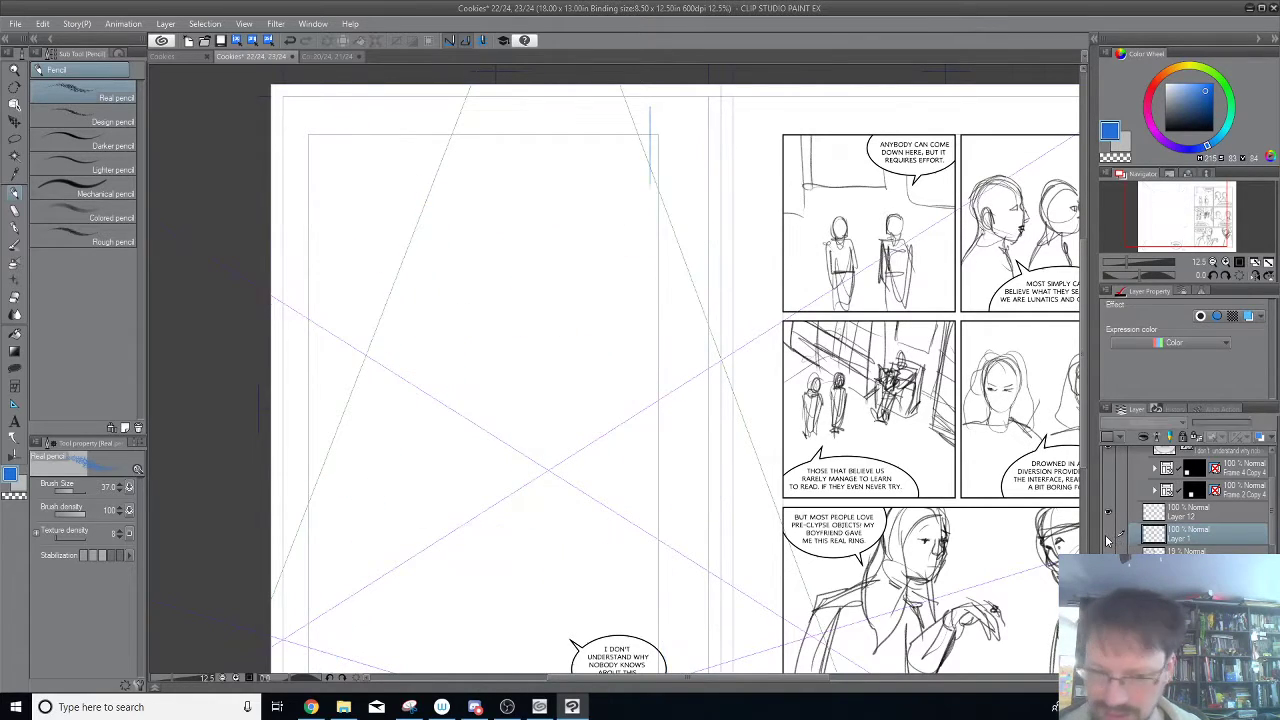
click(1108, 537)
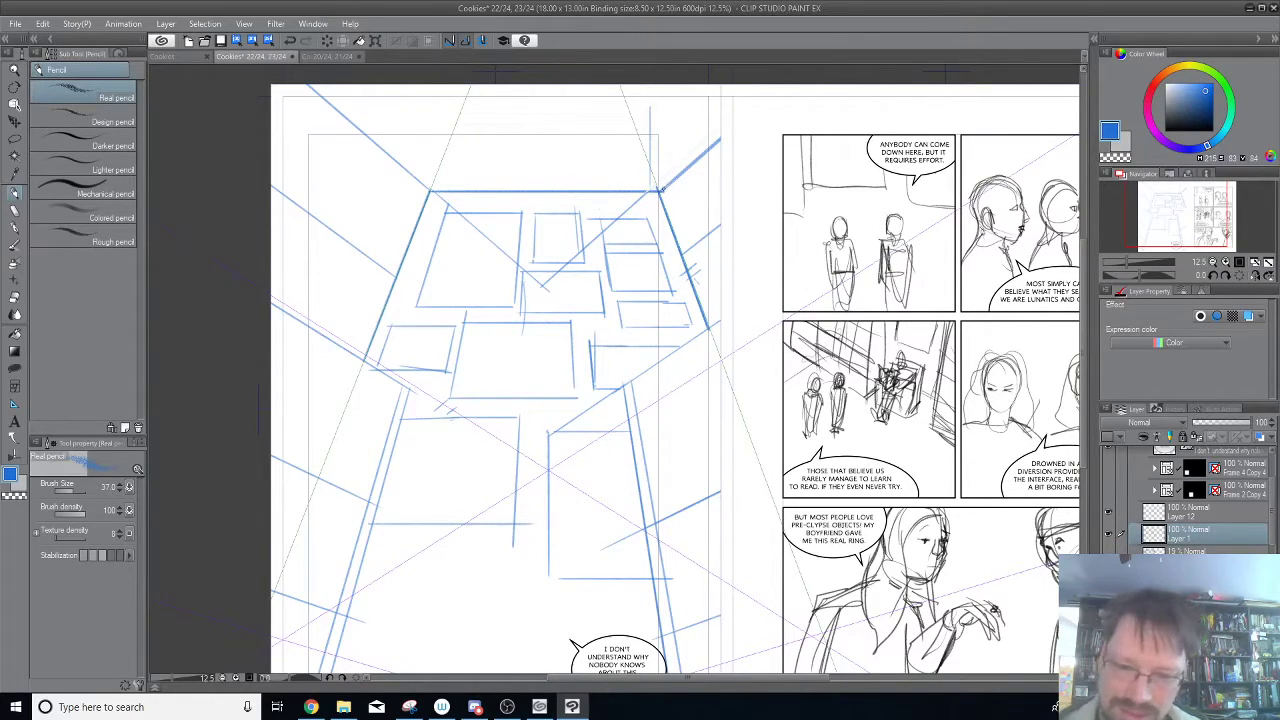
Pencil a short diagonal running down and outward from the back wall's upper right corner, undoing the stray trial strokes.
drag(685, 186, 690, 197)
key(ctrl+z)
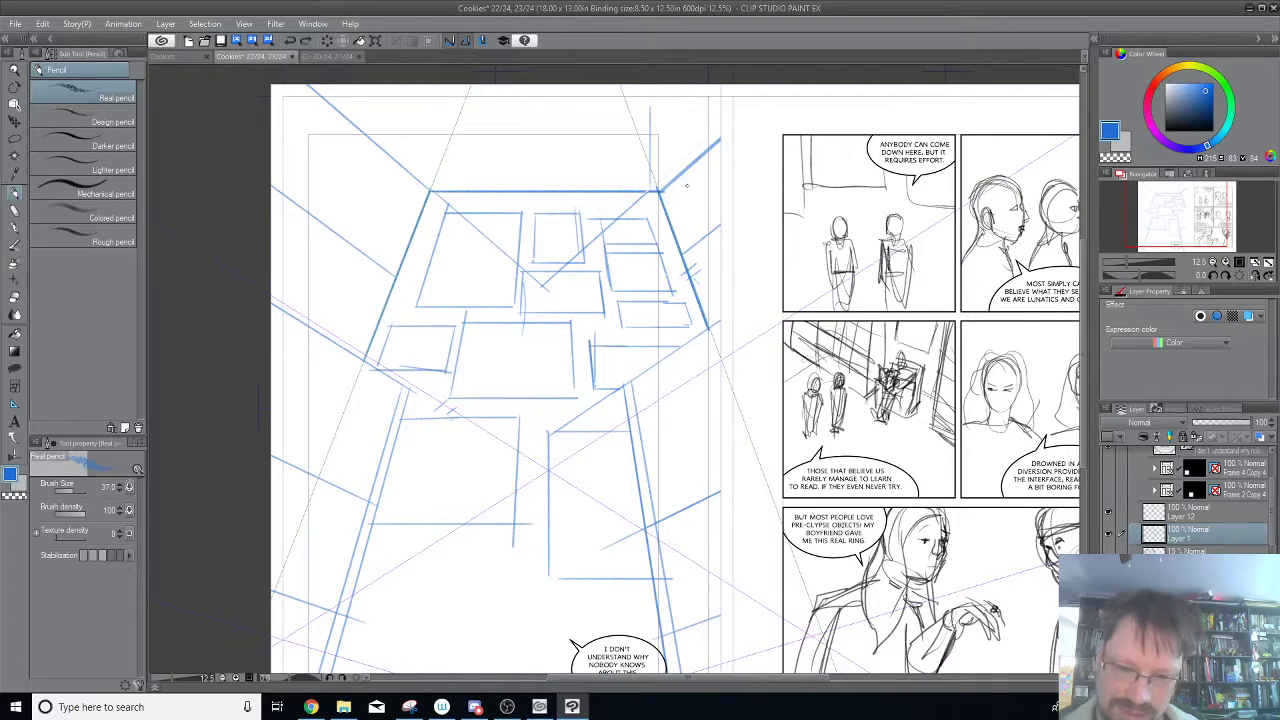
drag(528, 424, 531, 430)
key(ctrl+z)
drag(662, 193, 673, 207)
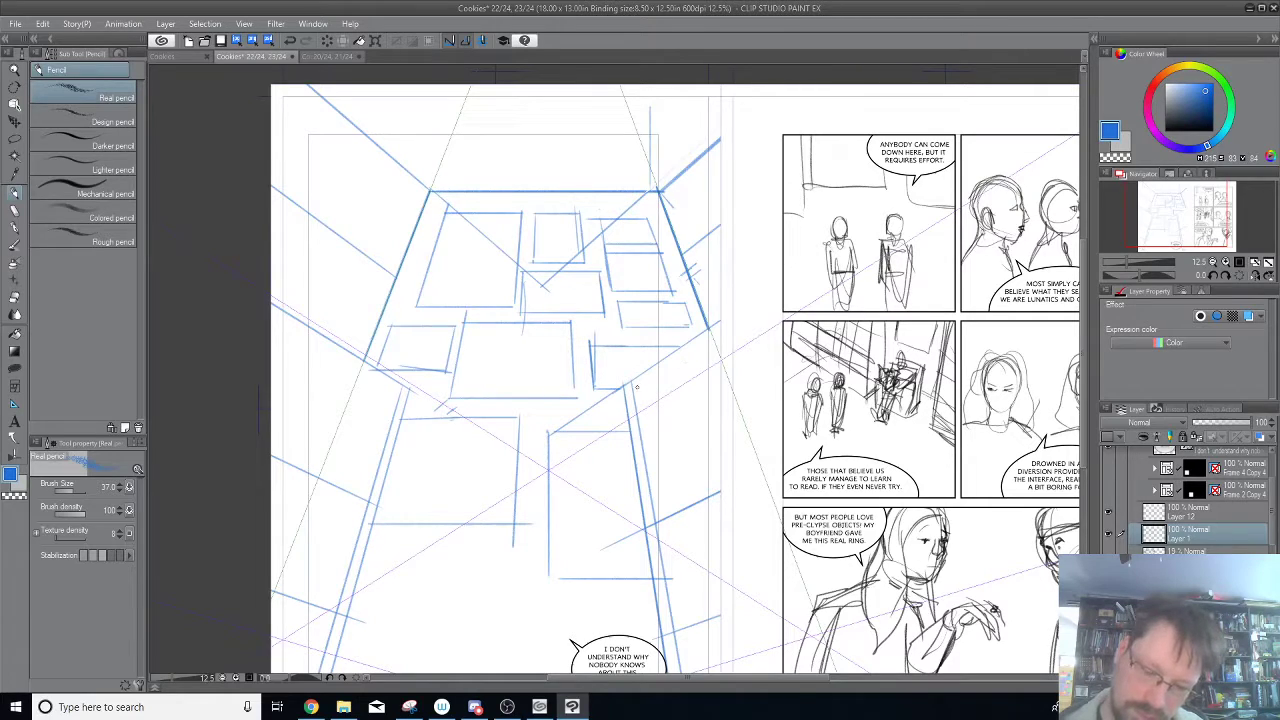
Pencil a parallel second edge along the middle beam on each side wall and a short diagonal below each beam's inner end.
drag(633, 388, 720, 334)
drag(398, 396, 160, 236)
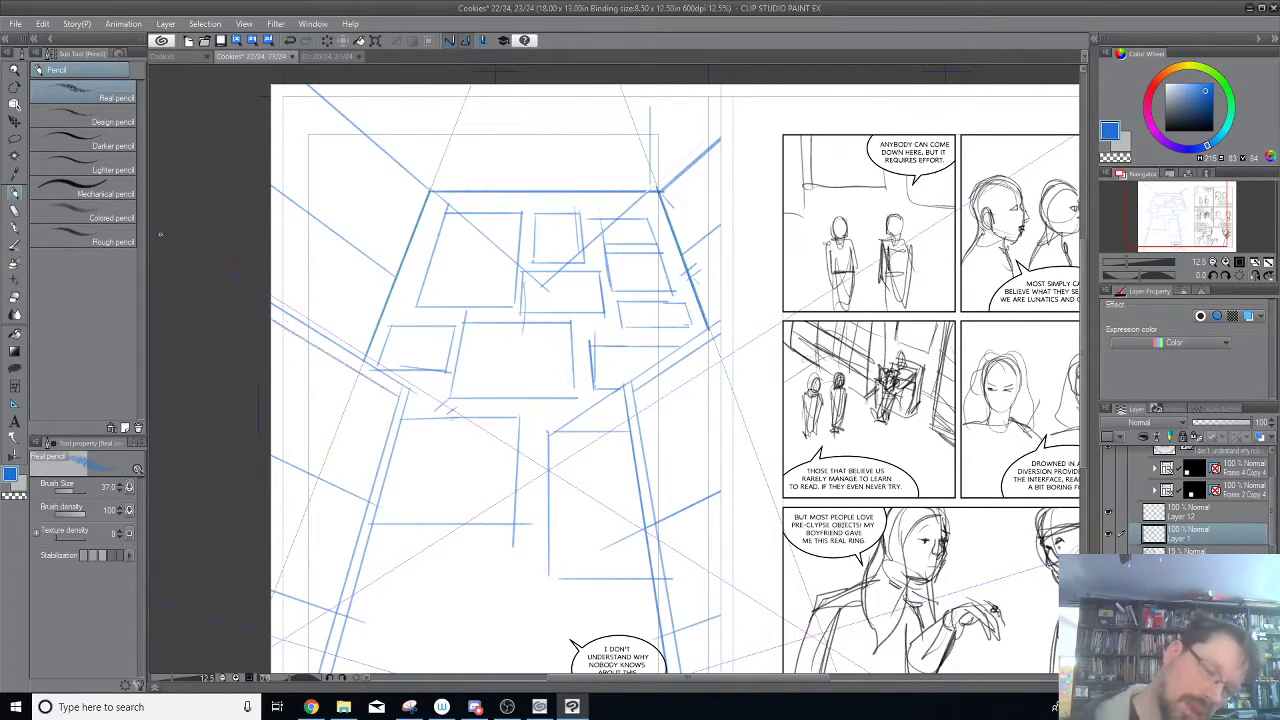
drag(842, 448, 889, 288)
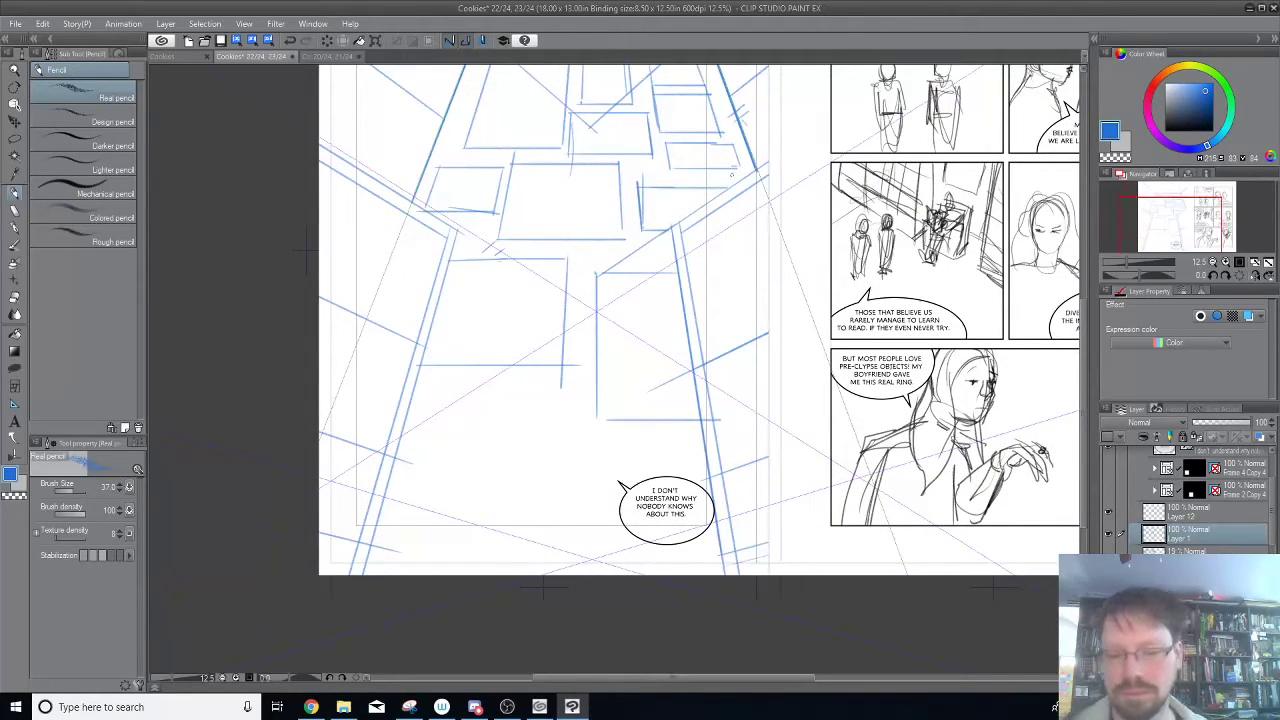
drag(680, 232, 728, 270)
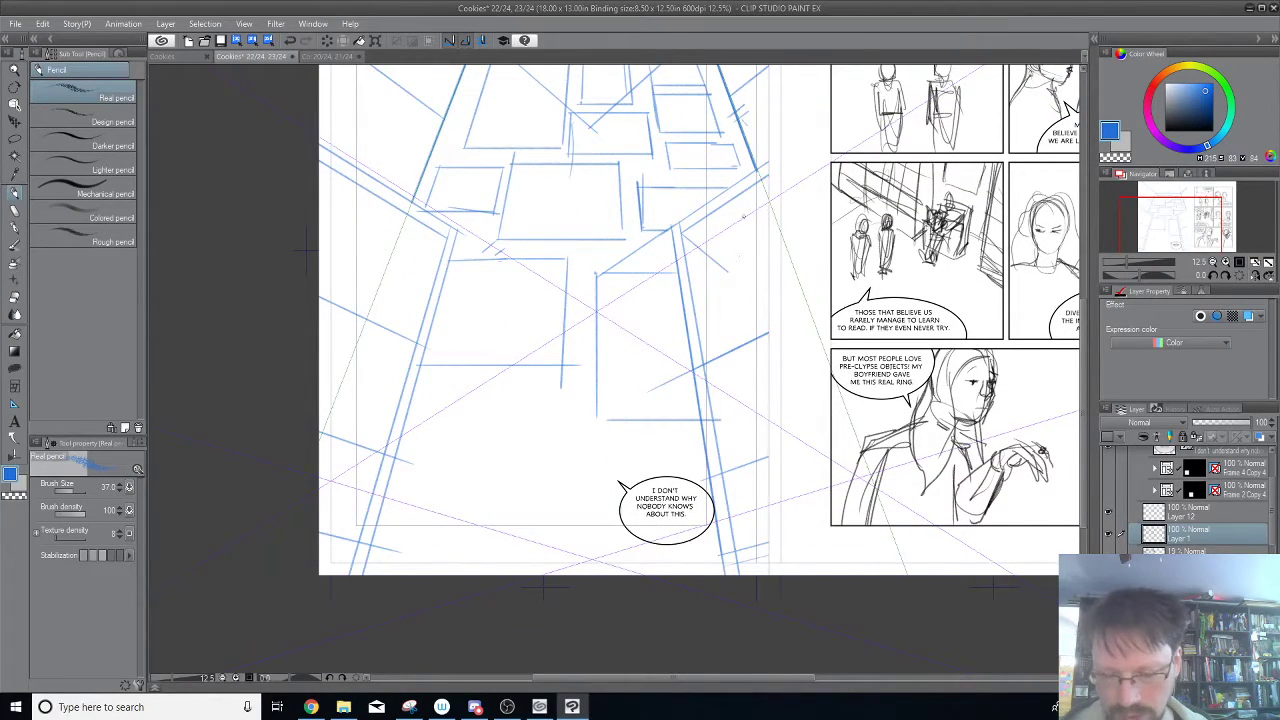
drag(447, 237, 405, 277)
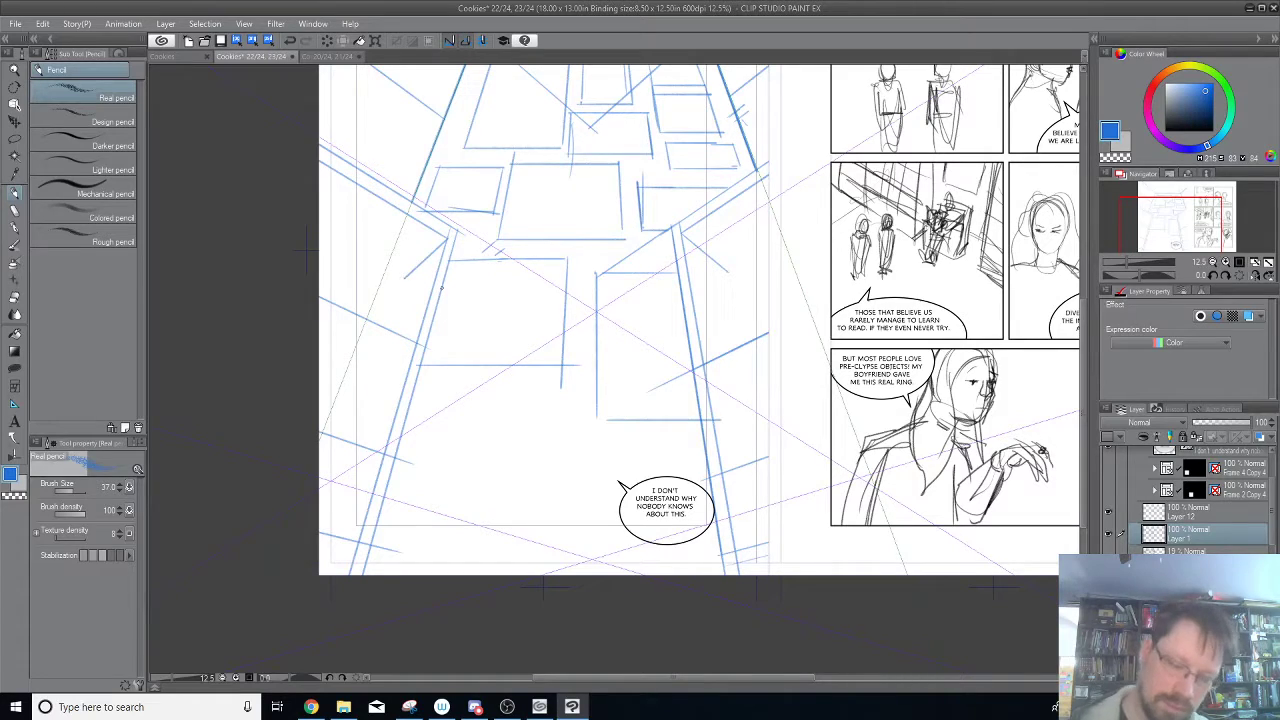
Pencil parallel second edges along the two lower pairs of side-wall beams, out to the page edges.
drag(705, 375, 768, 342)
drag(418, 352, 319, 307)
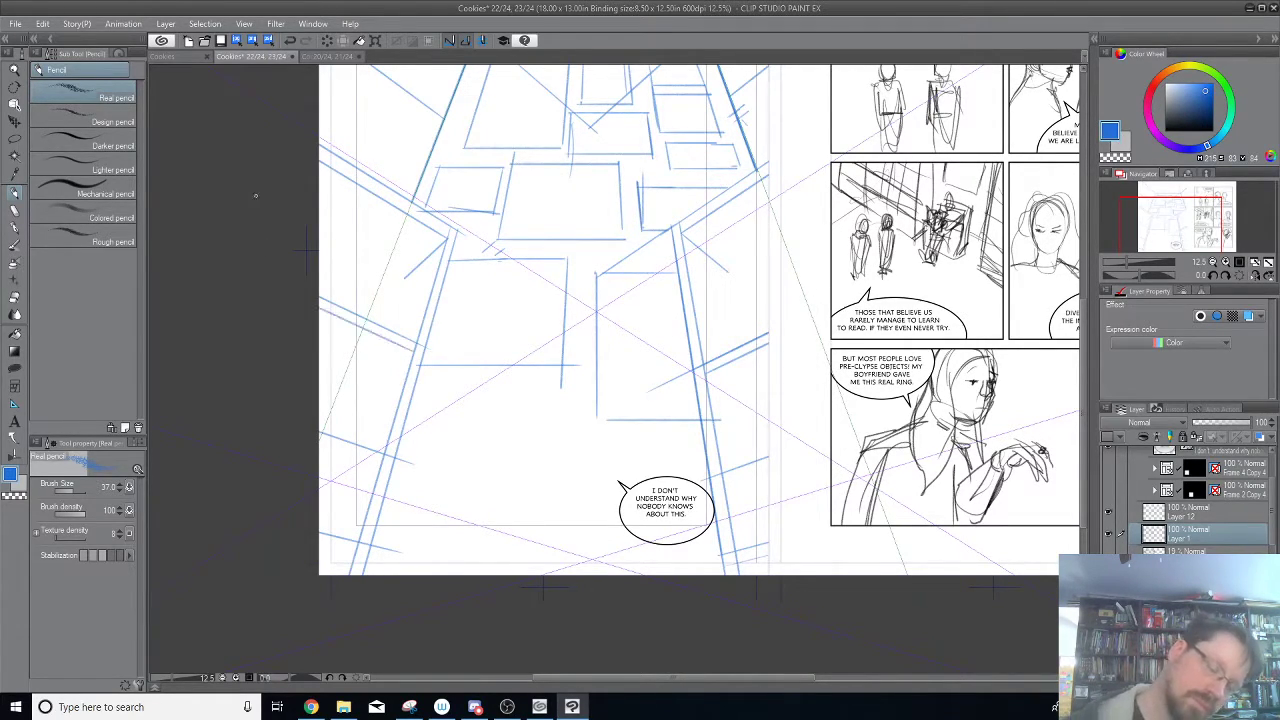
drag(384, 466, 319, 443)
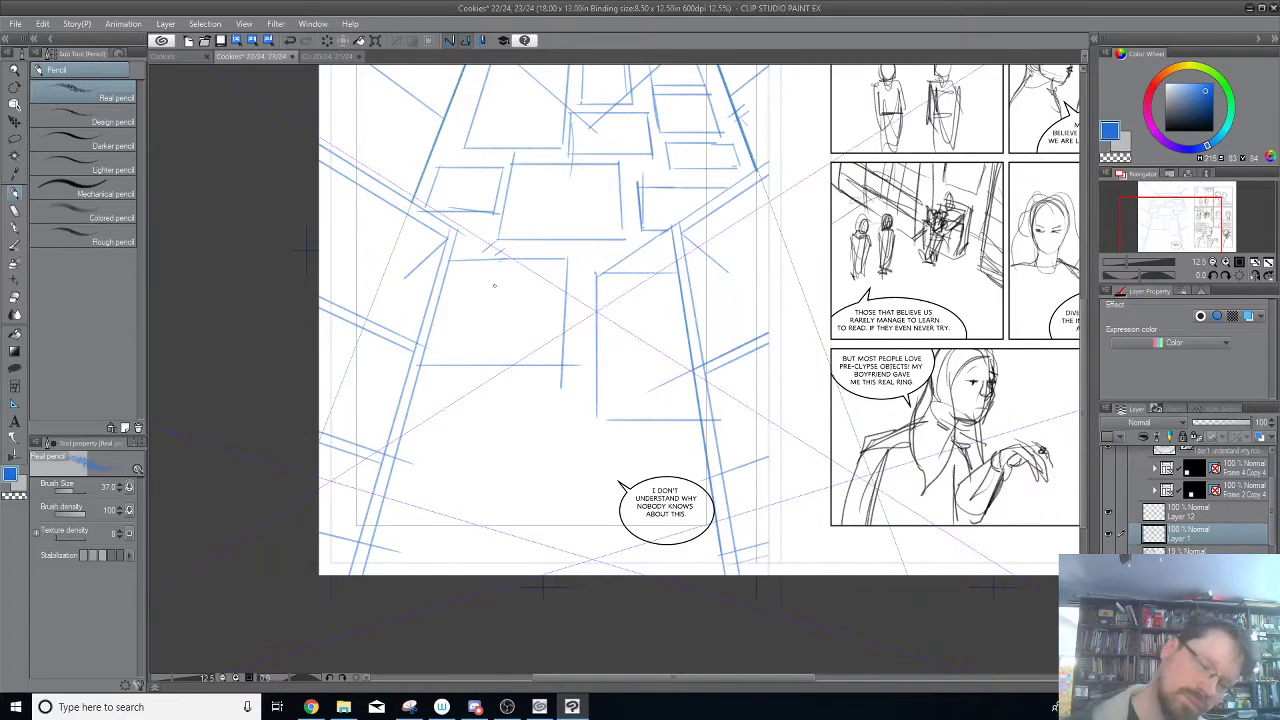
drag(724, 484, 768, 467)
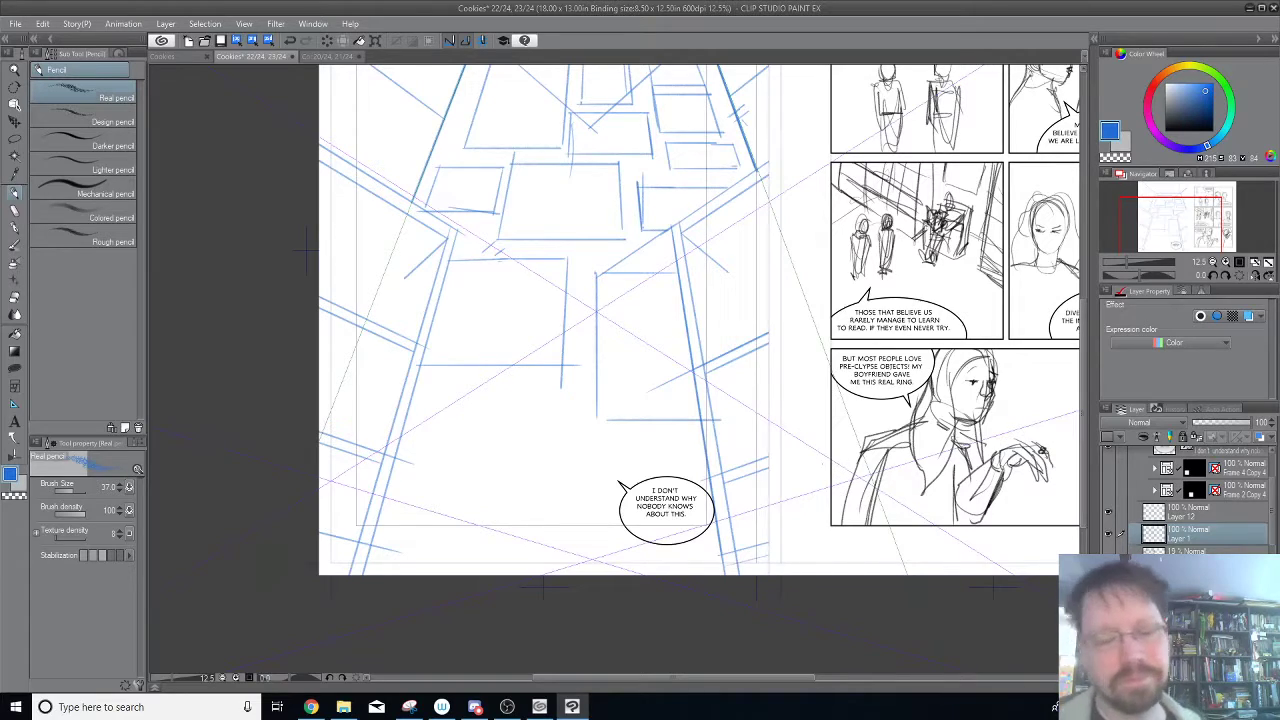
Pencil short outward diagonals beneath the inner ends of the lower side-wall beams, and undo the extra stroke under the middle left beam.
drag(378, 378, 416, 349)
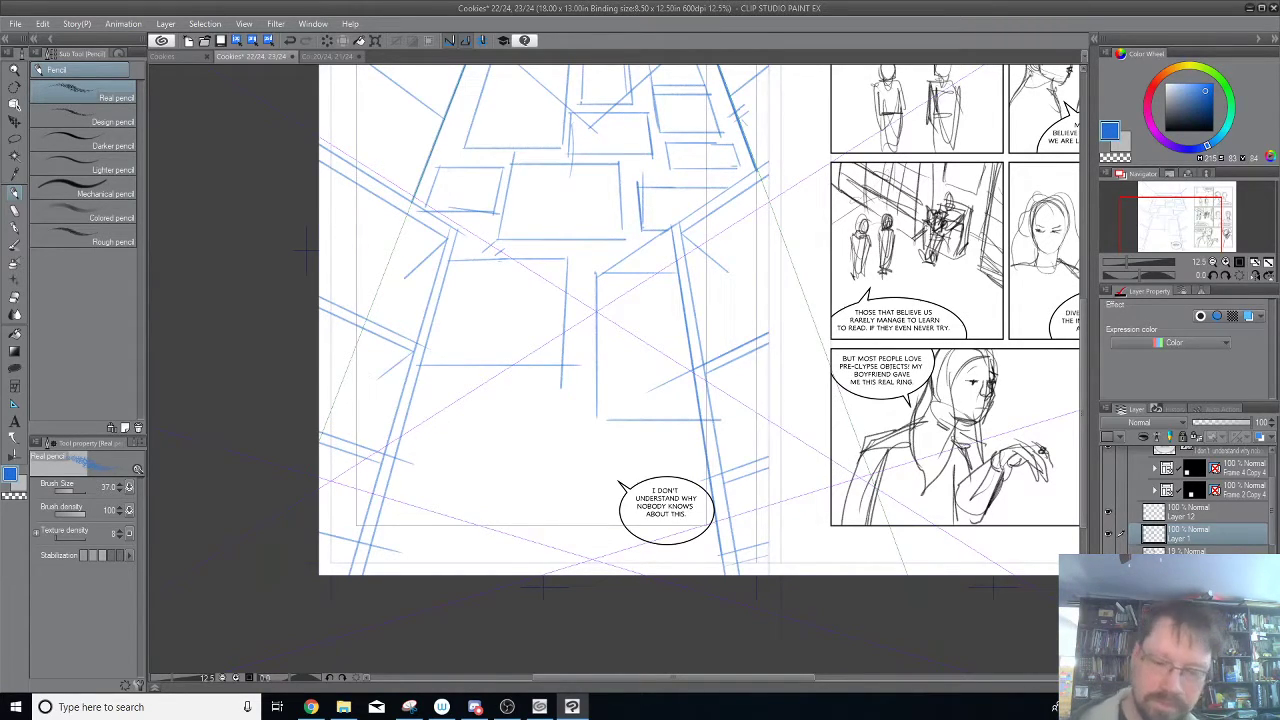
drag(705, 374, 750, 403)
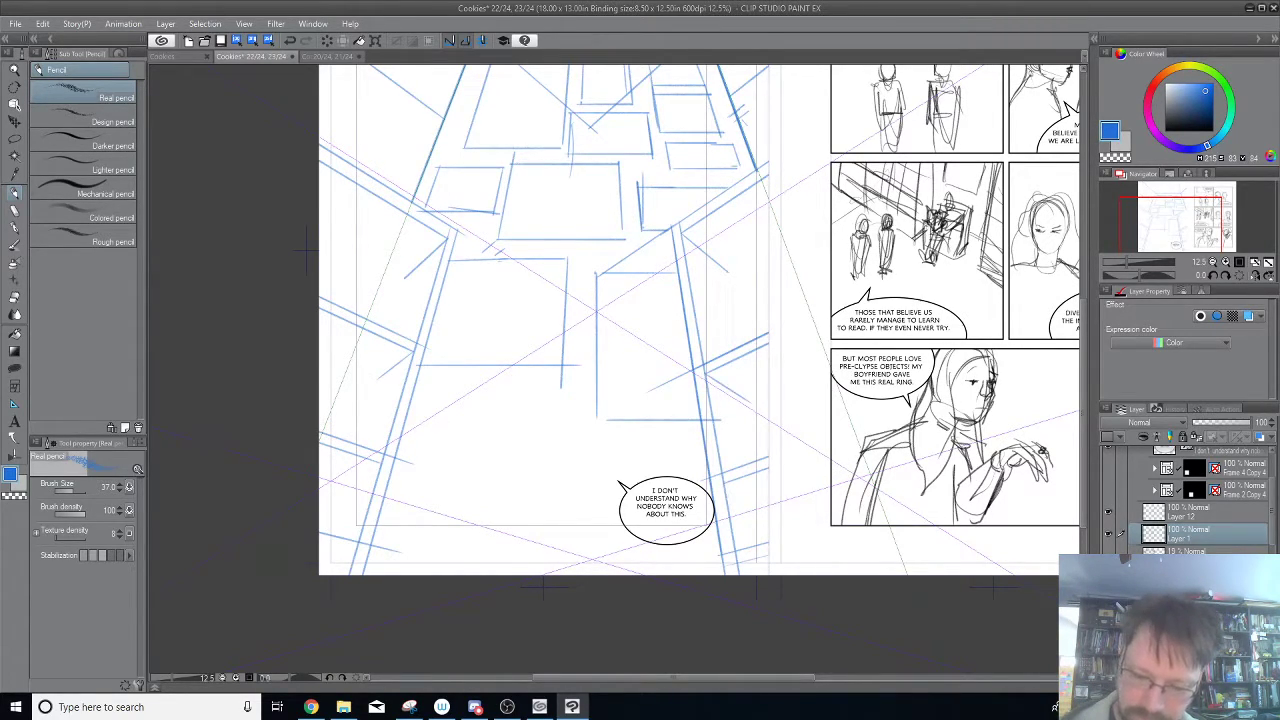
drag(724, 483, 760, 503)
drag(380, 462, 322, 498)
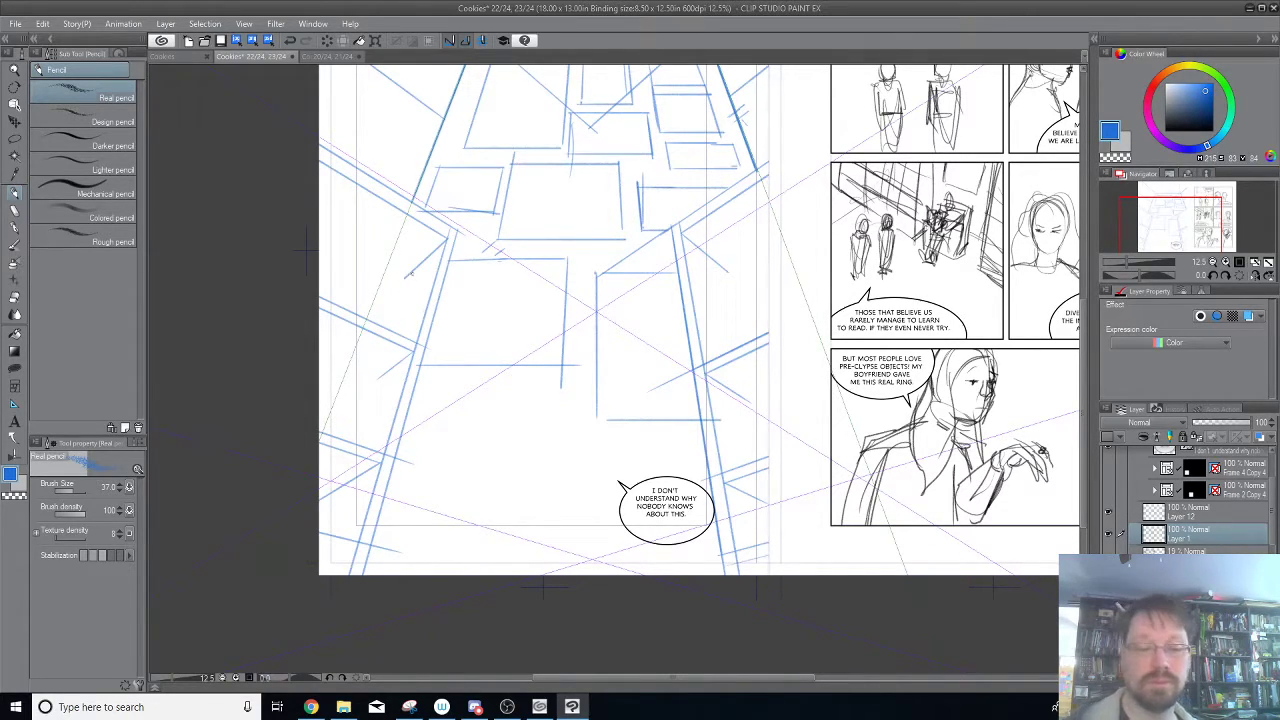
drag(428, 256, 380, 299)
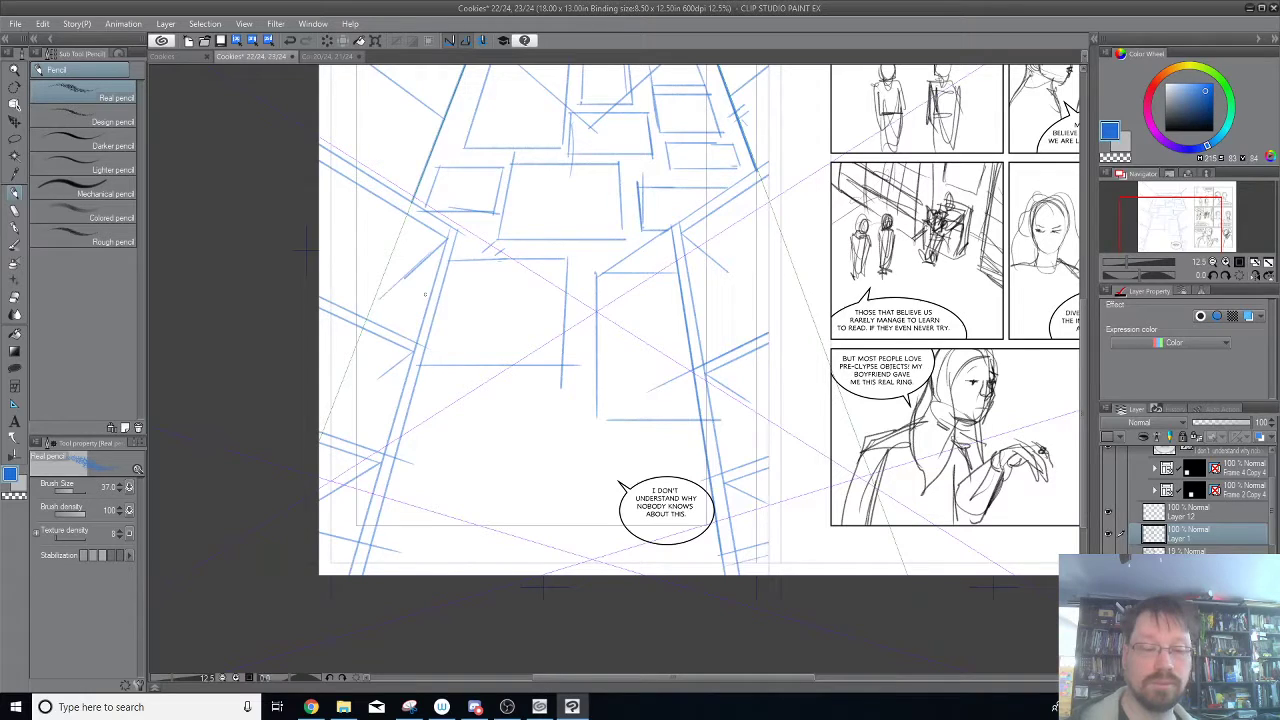
key(ctrl+z)
Pencil short diagonals running down and outward from the back wall's upper corners, undoing the overlong or misplaced strokes.
drag(757, 200, 738, 440)
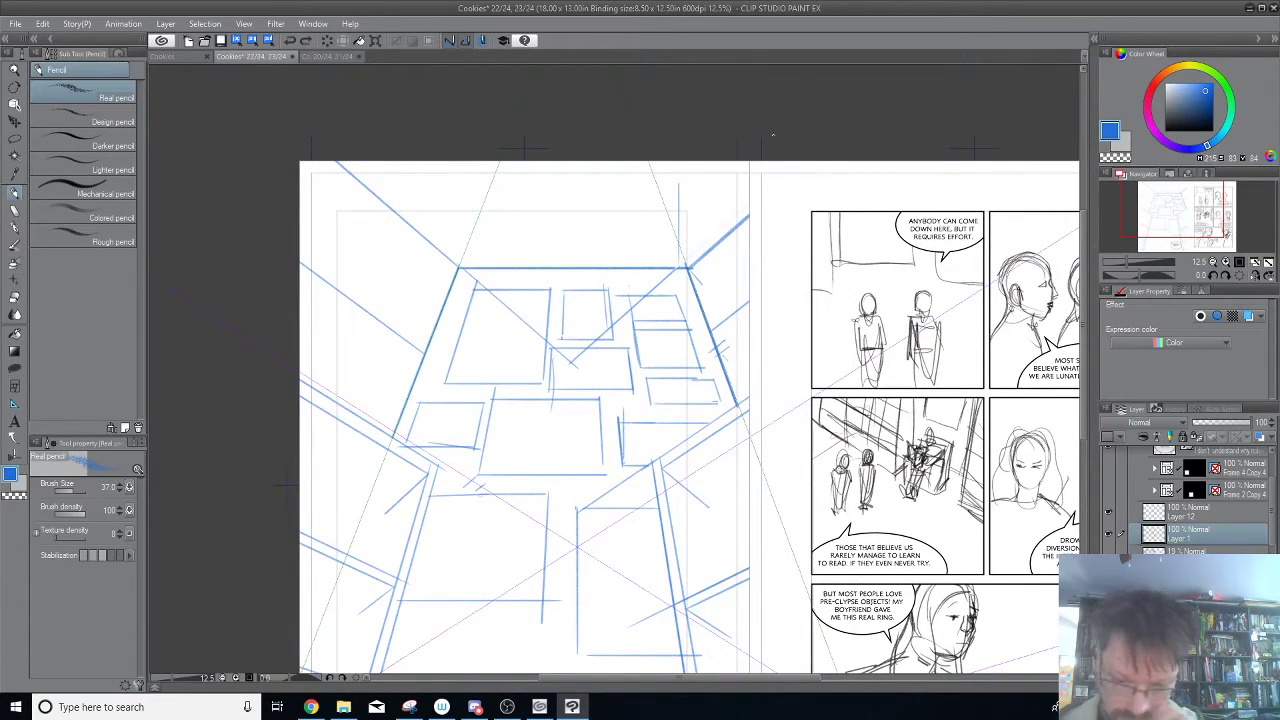
drag(689, 270, 749, 340)
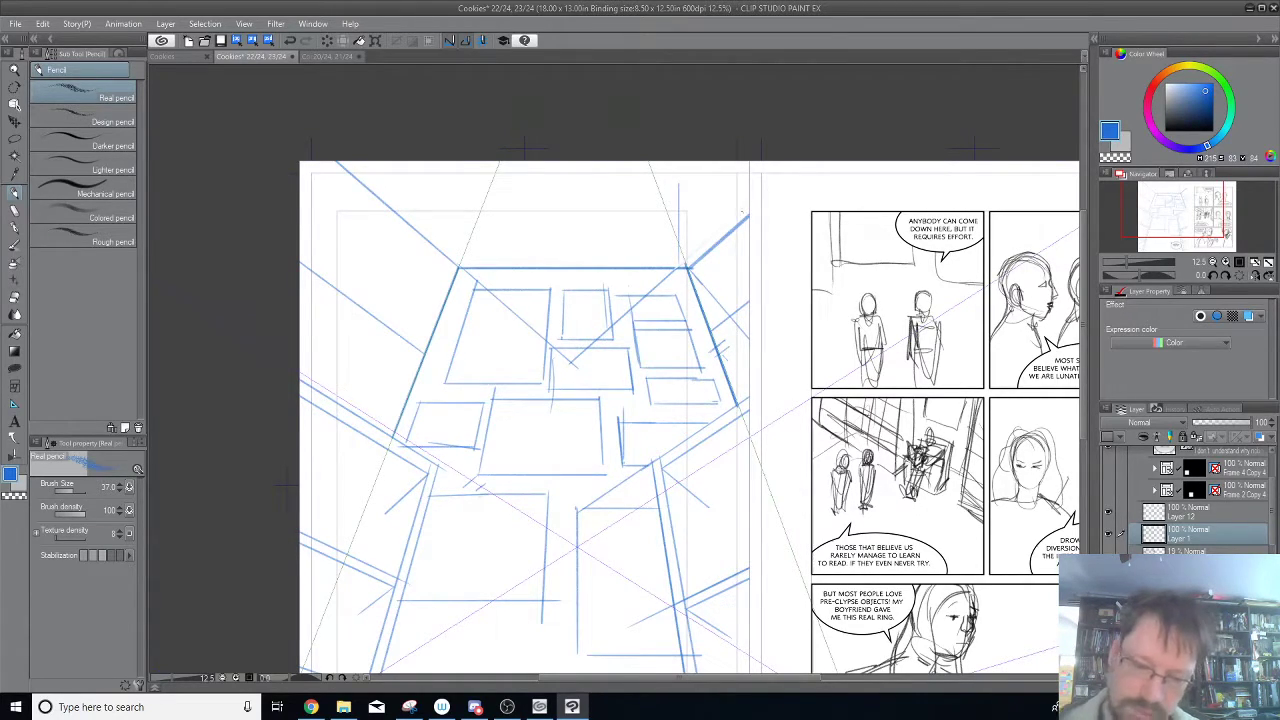
key(ctrl+z)
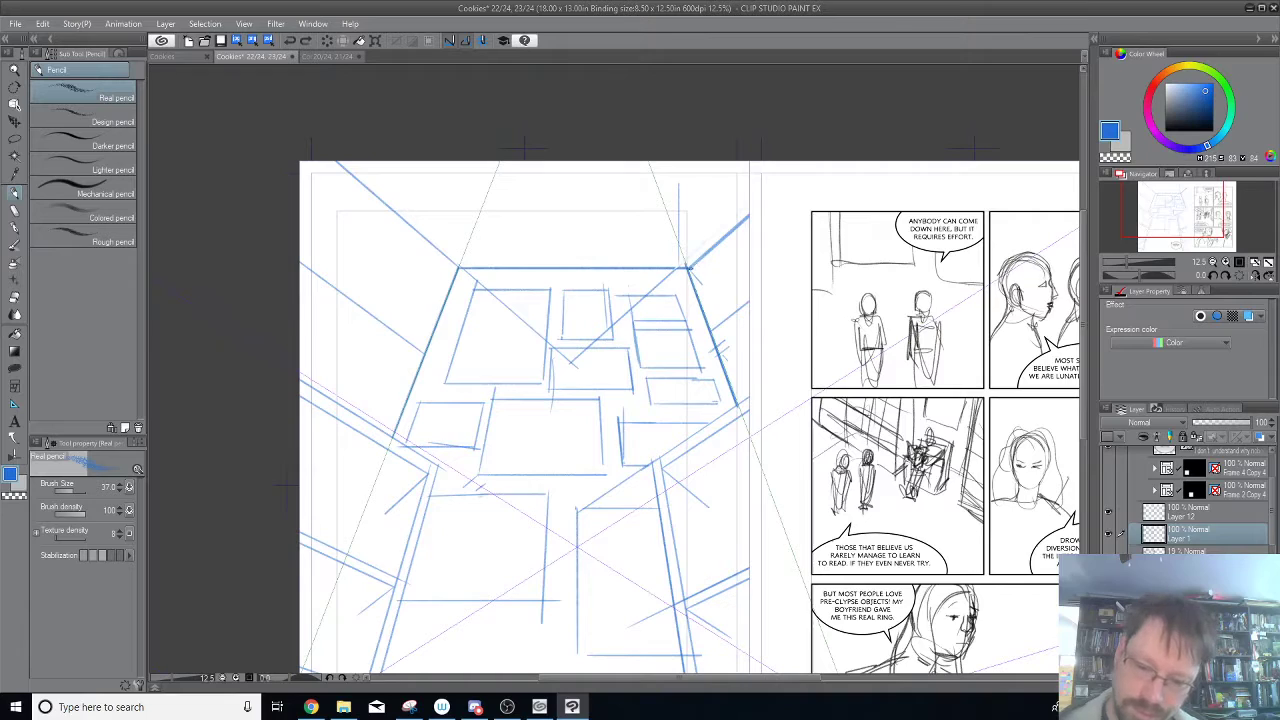
key(ctrl+z)
drag(689, 270, 705, 287)
key(ctrl+z)
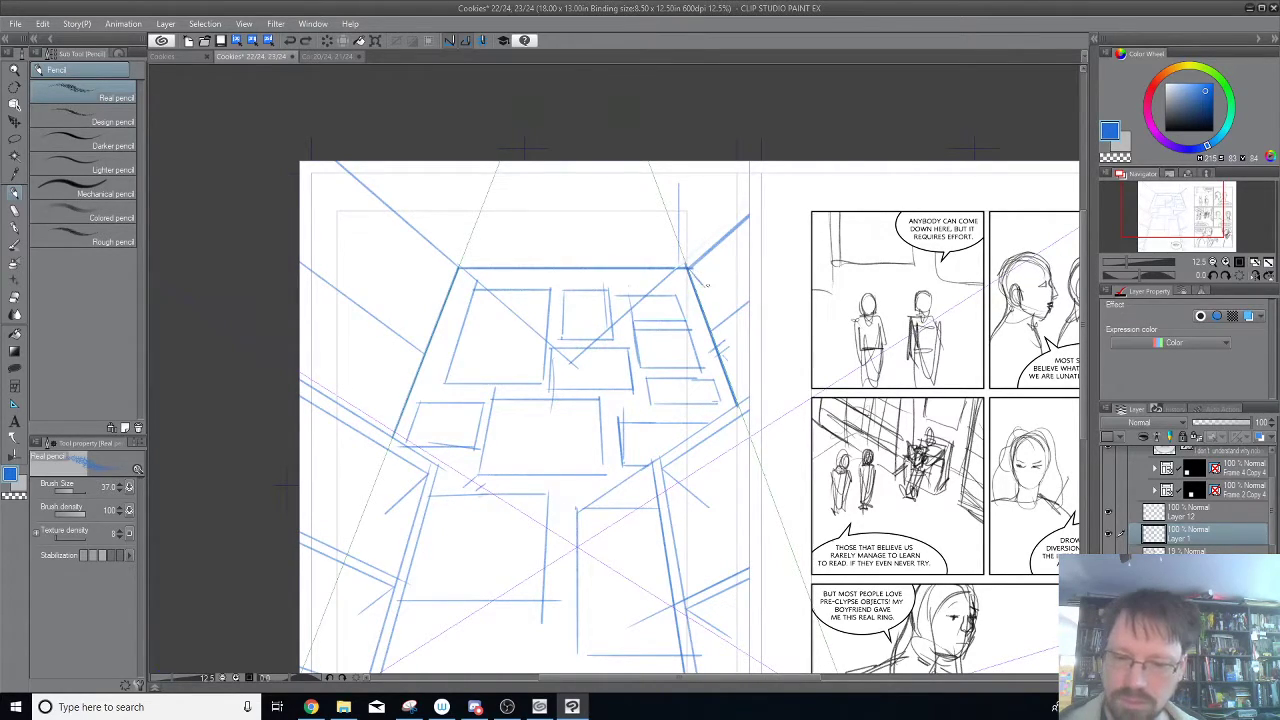
drag(459, 268, 436, 292)
key(ctrl+z)
key(ctrl+z)
key(ctrl+z)
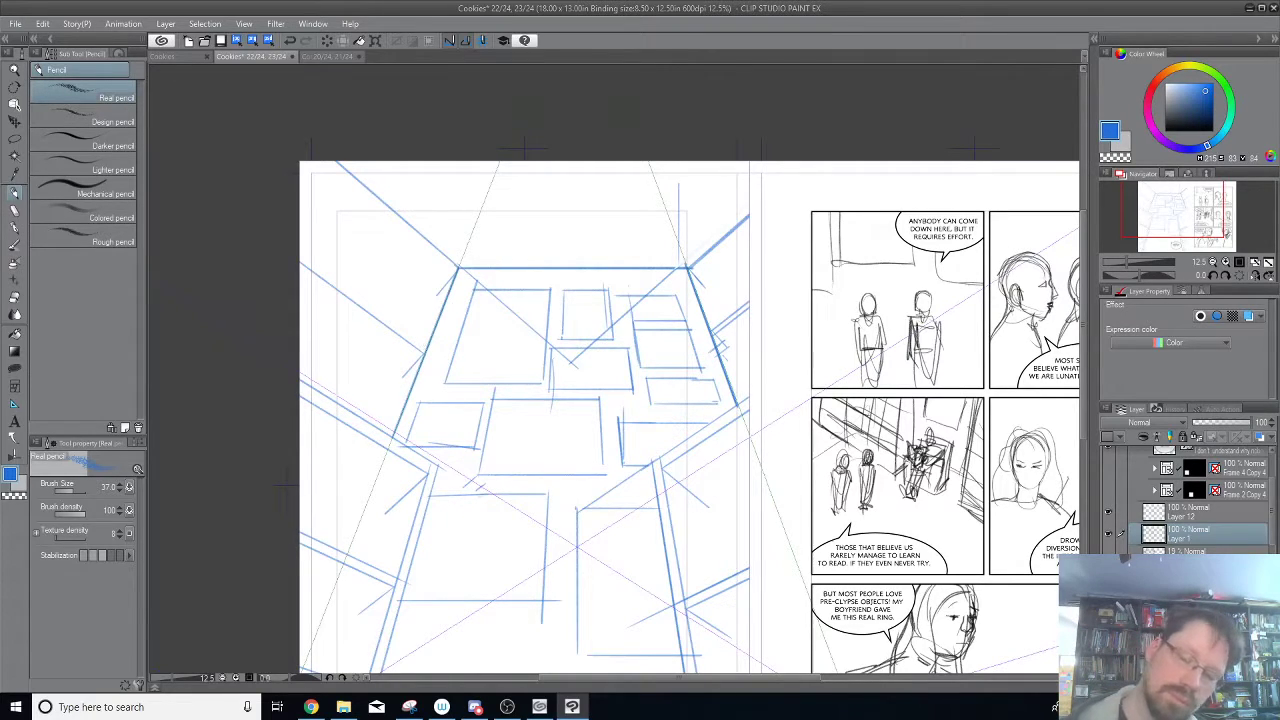
Pencil parallel edges along the upper beams on both side walls and a short diagonal below the right beam's inner end.
drag(718, 347, 749, 324)
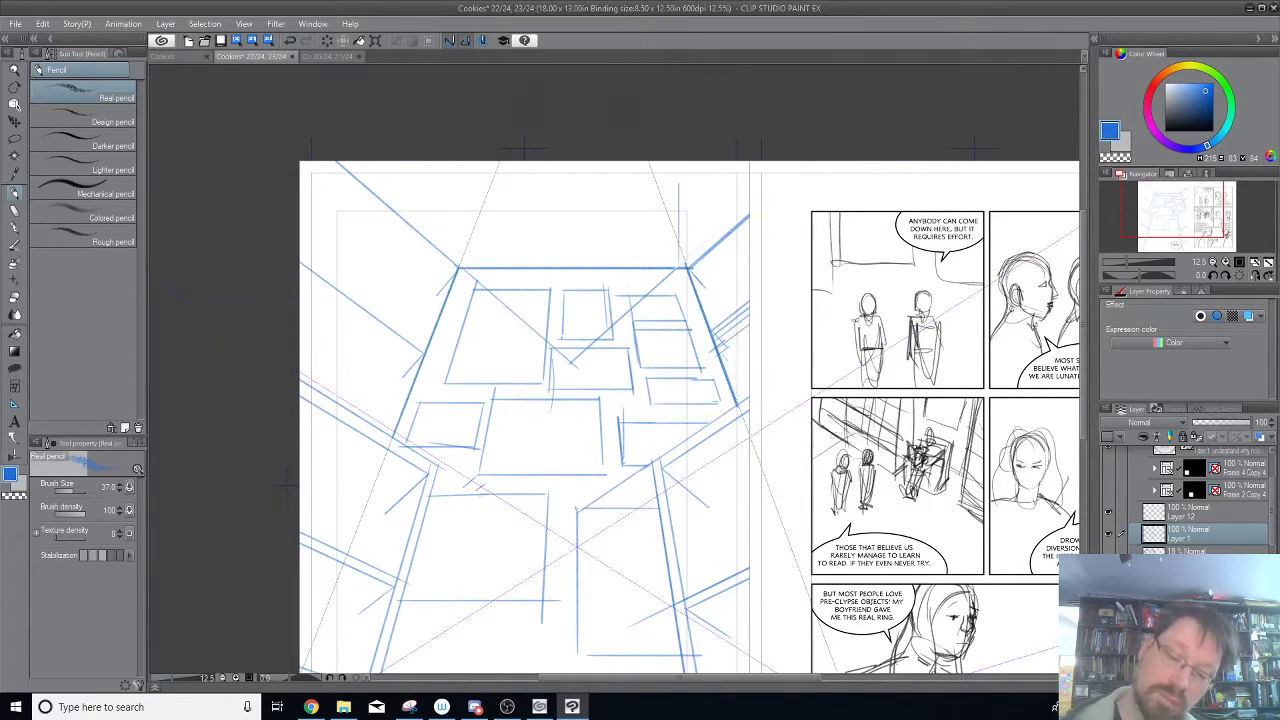
mouse_move(302, 256)
mouse_down()
mouse_move(426, 346)
mouse_move(300, 248)
mouse_up()
drag(432, 340, 300, 240)
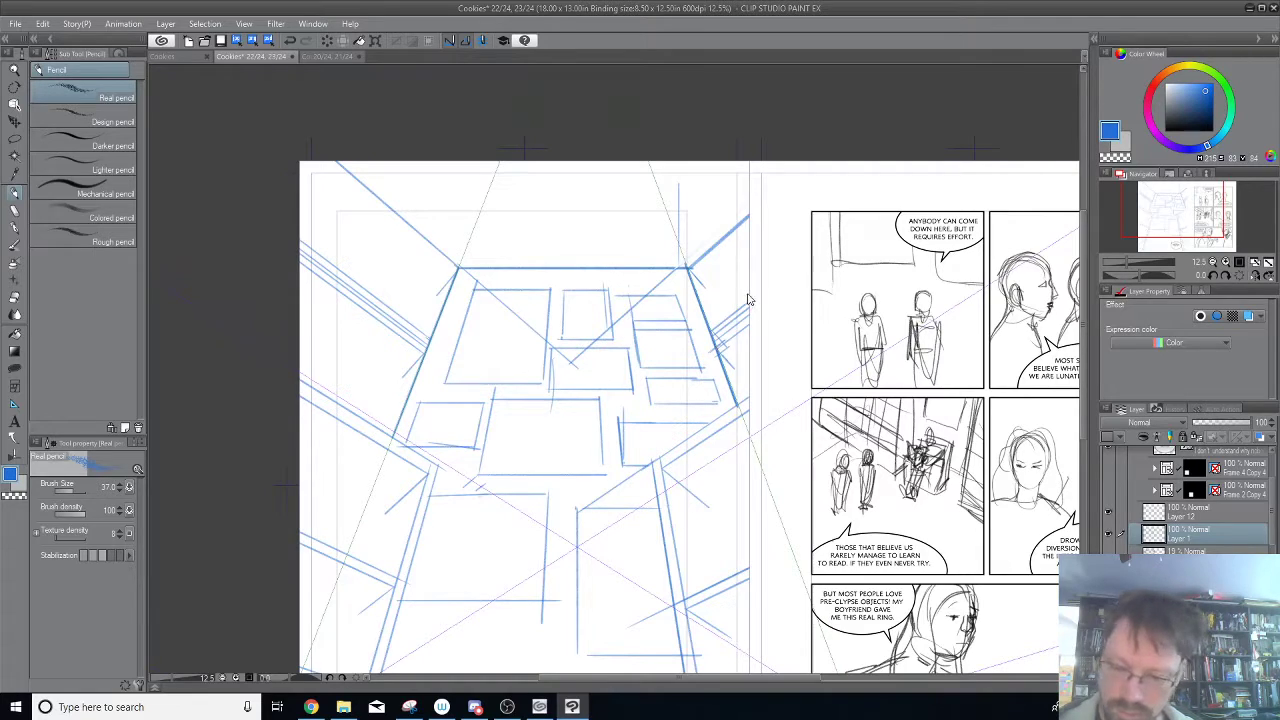
drag(717, 347, 730, 364)
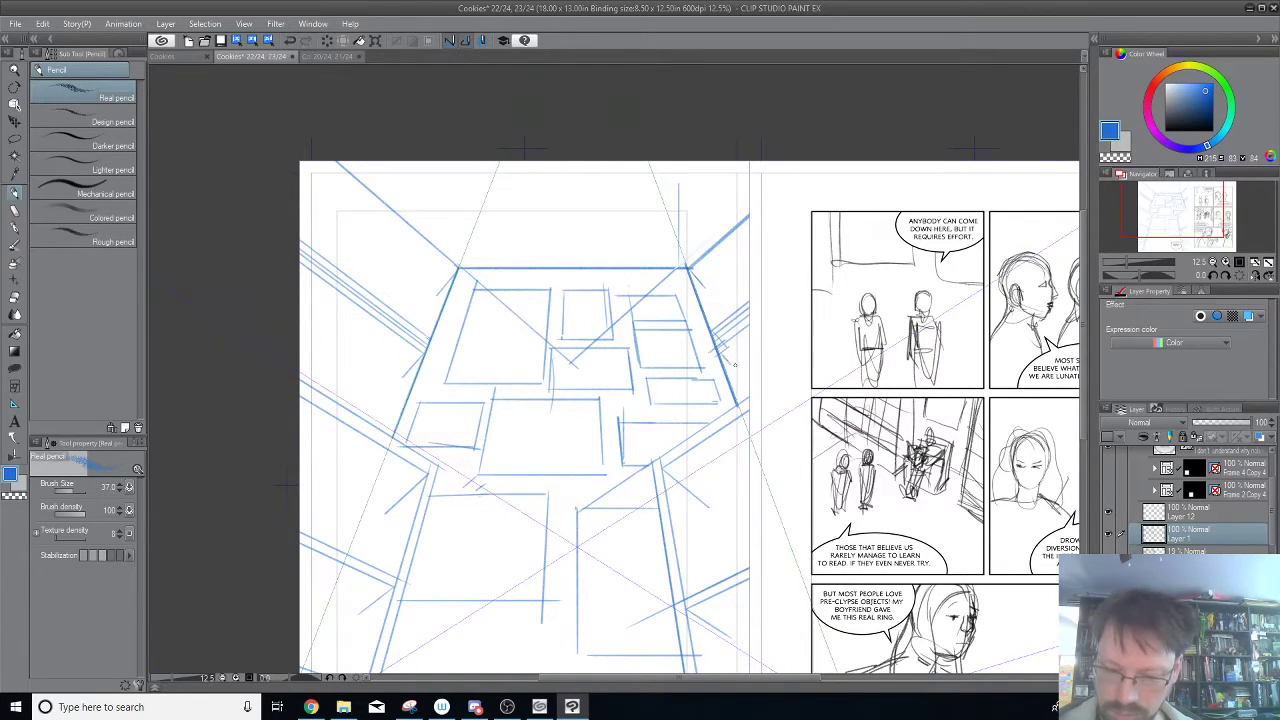
Show Perspective ruler 3, then cut all of its pencilled ceiling lines and paste them onto a separate layer.
click(1108, 535)
click(1108, 535)
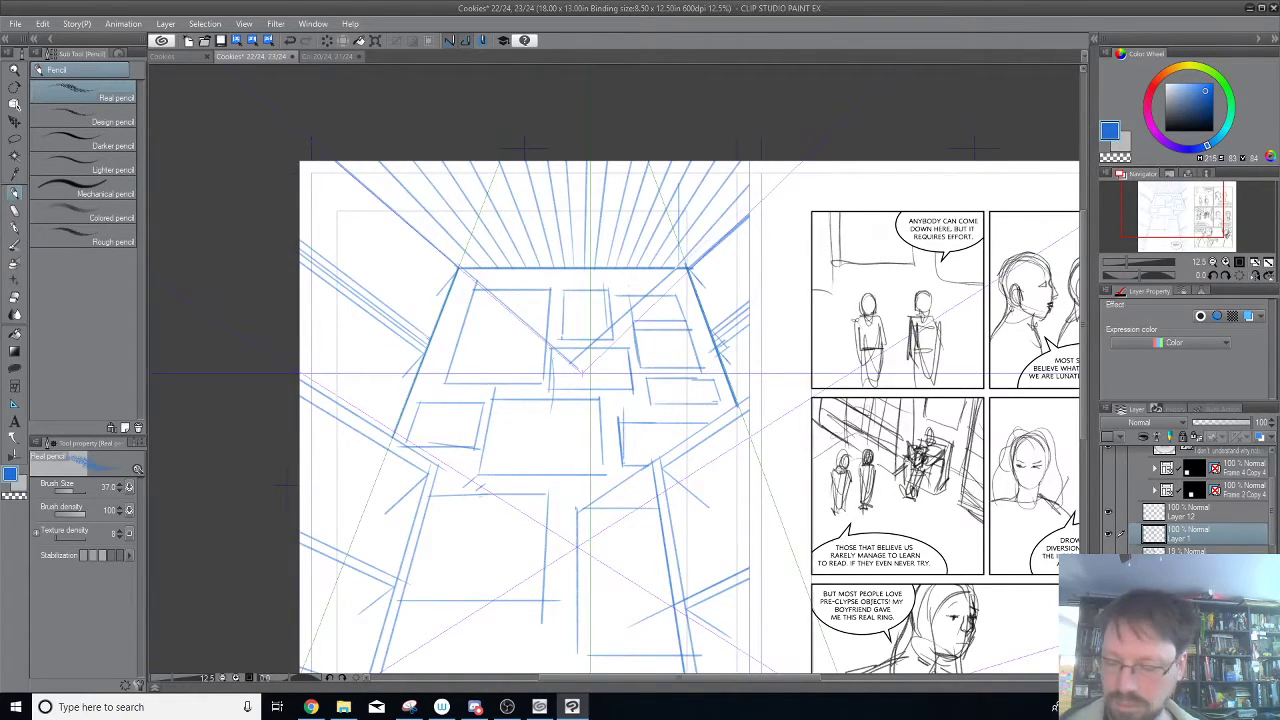
click(1188, 556)
click(14, 137)
mouse_move(267, 113)
mouse_down()
mouse_move(248, 328)
mouse_move(822, 183)
mouse_up()
drag(793, 124, 575, 86)
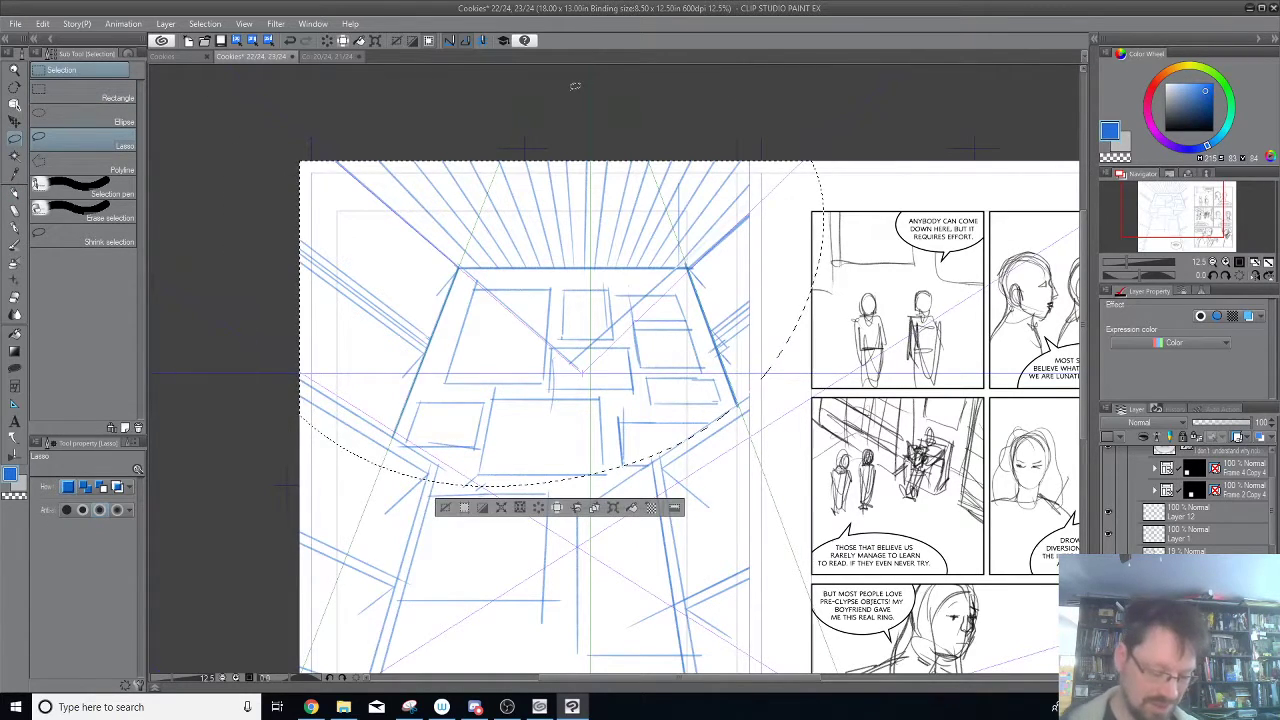
key(ctrl+a)
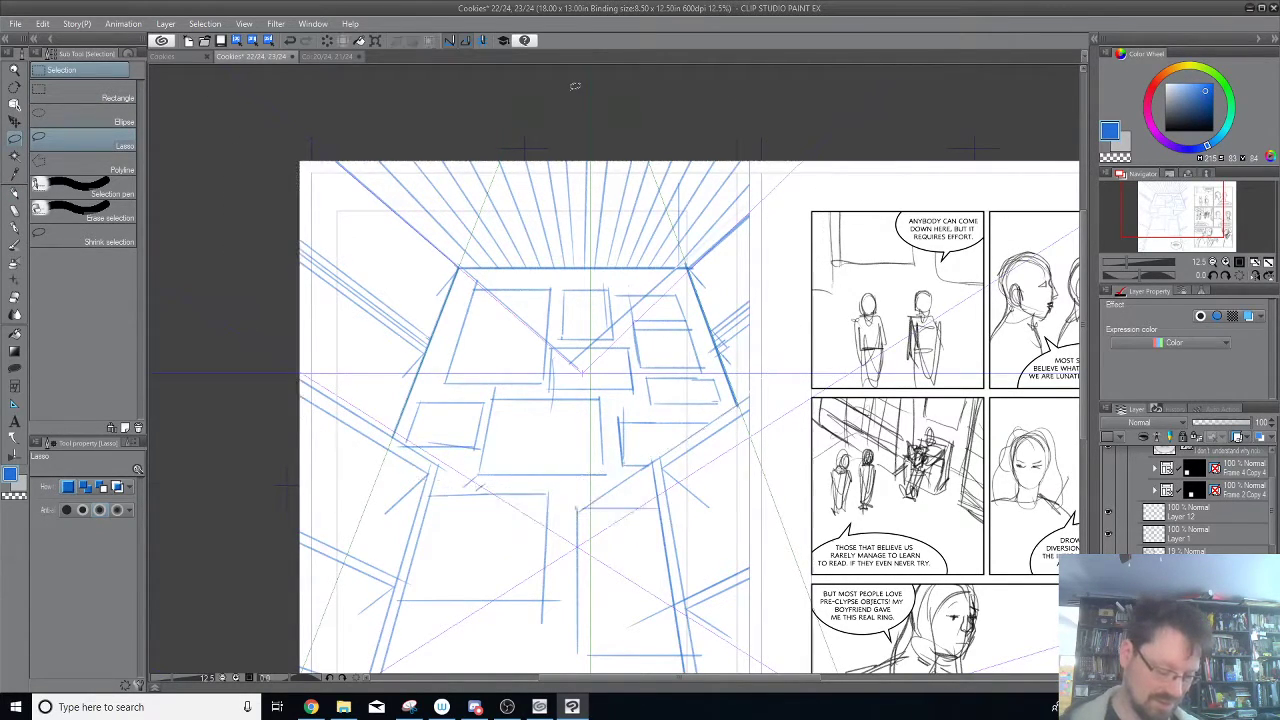
key(Delete)
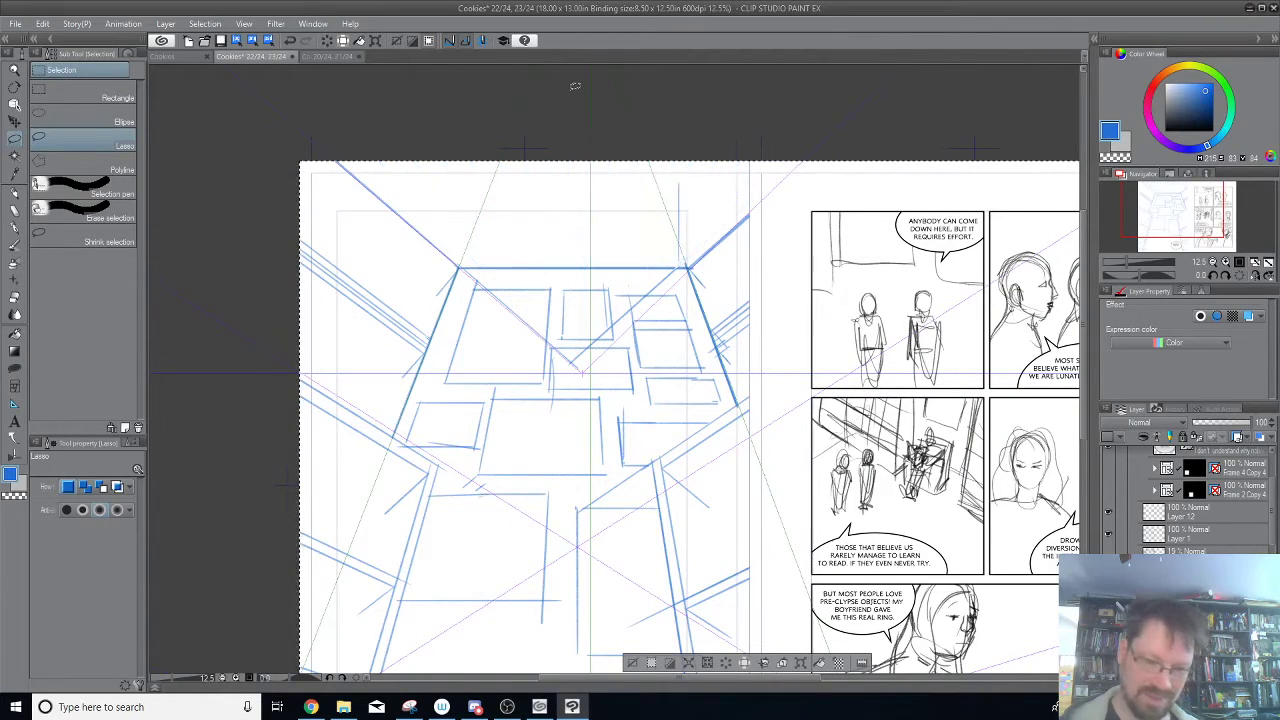
key(ctrl+v)
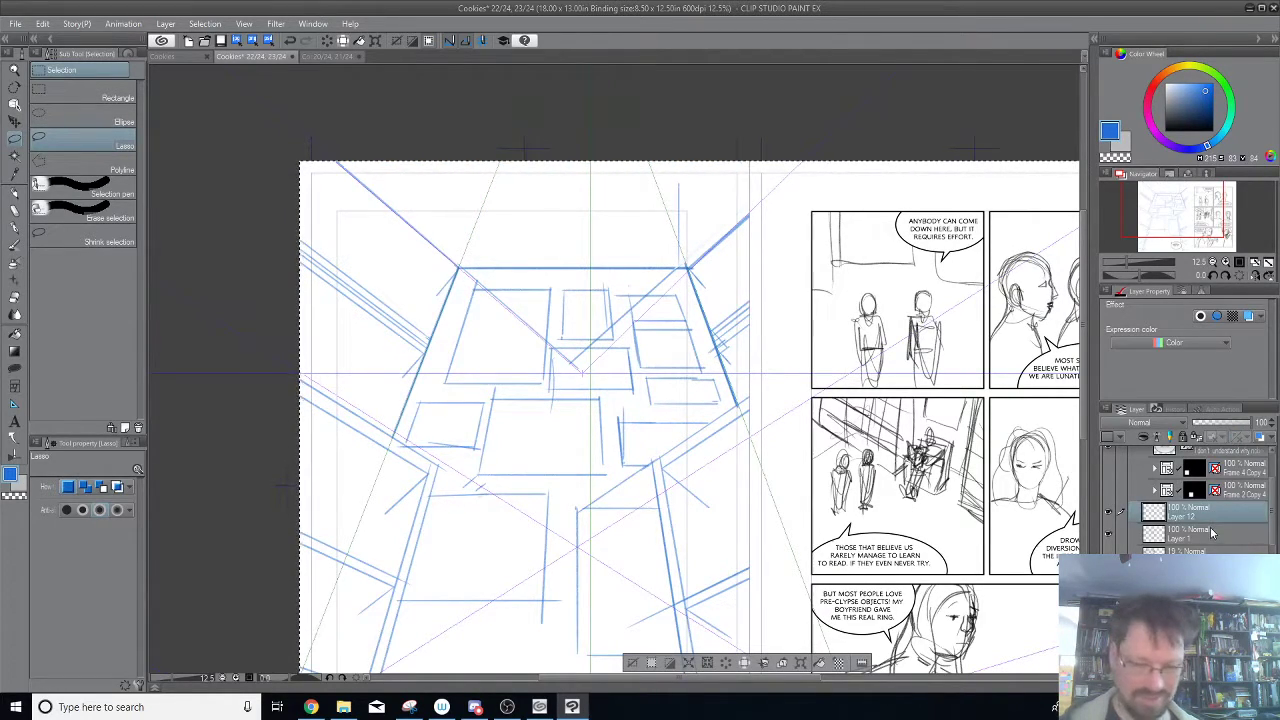
key(ctrl+d)
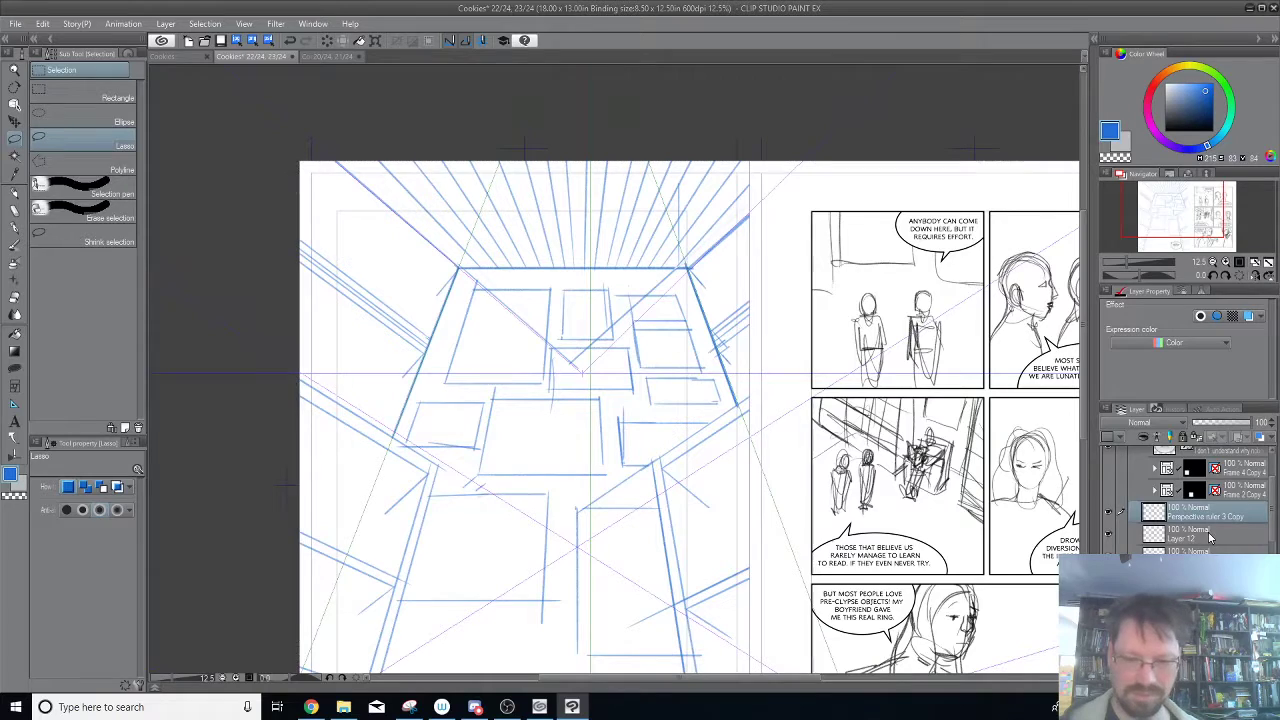
Check what Layer 12 holds by toggling its visibility, delete that layer, and check Layer 1 the same way.
click(1108, 538)
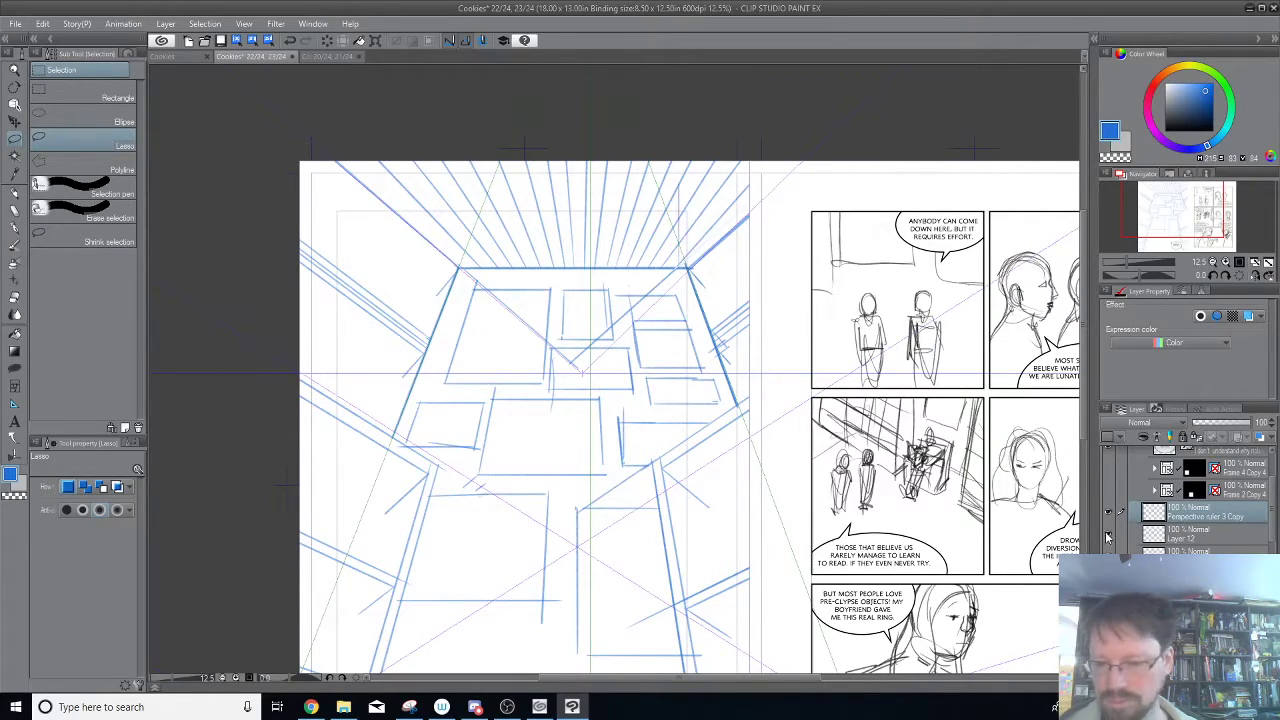
click(1200, 537)
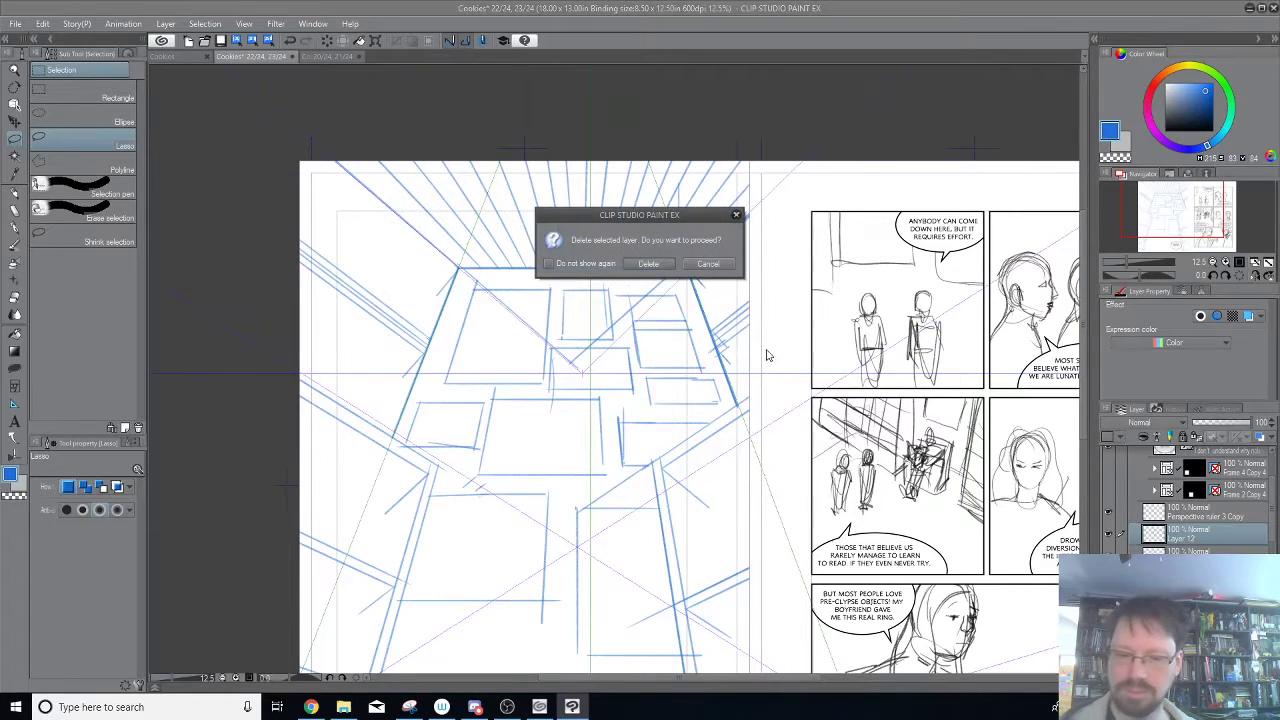
click(657, 266)
click(1108, 538)
click(1108, 538)
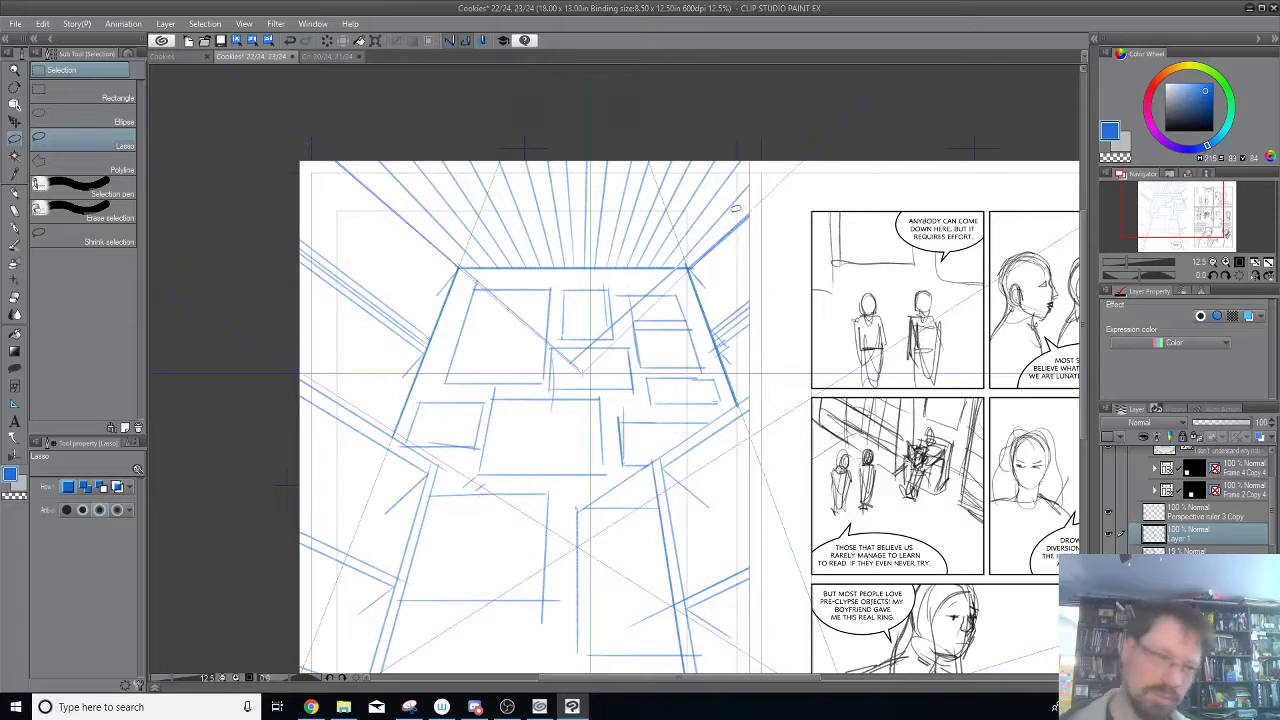
Pencil a short diagonal down and outward from the back wall's upper right corner on Layer 1, undoing the misplaced stroke.
key(p)
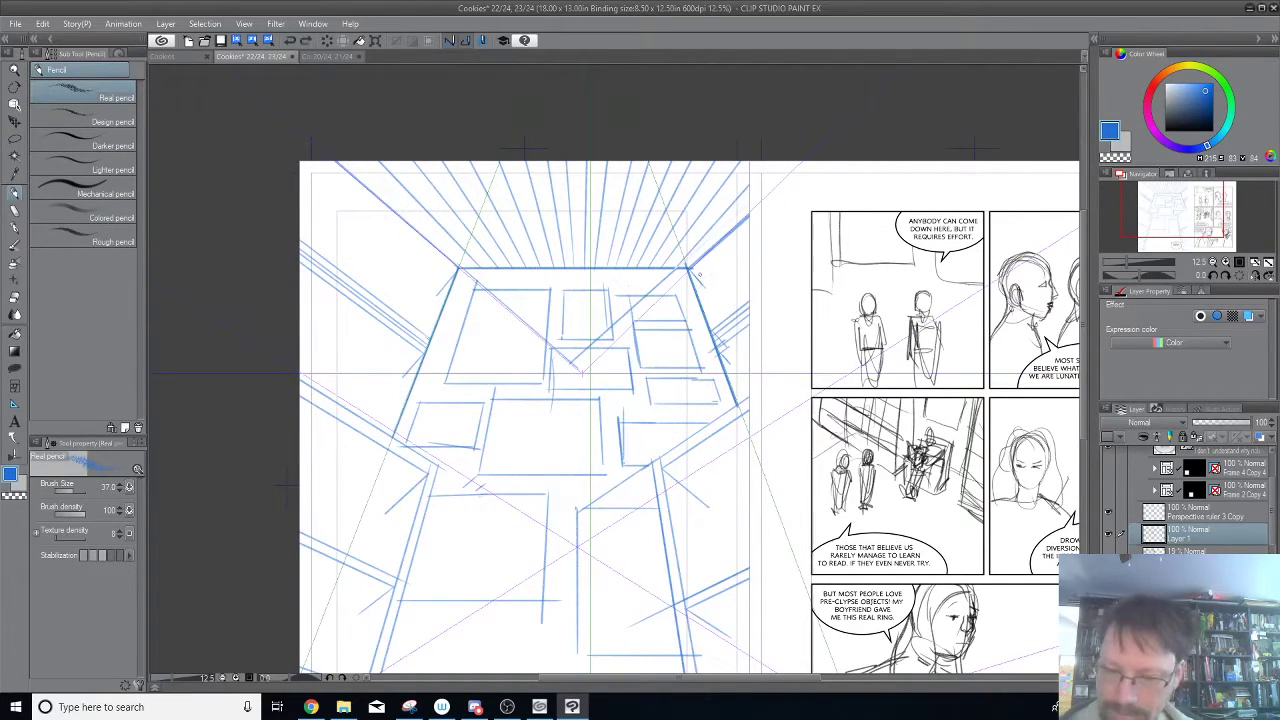
drag(697, 280, 748, 240)
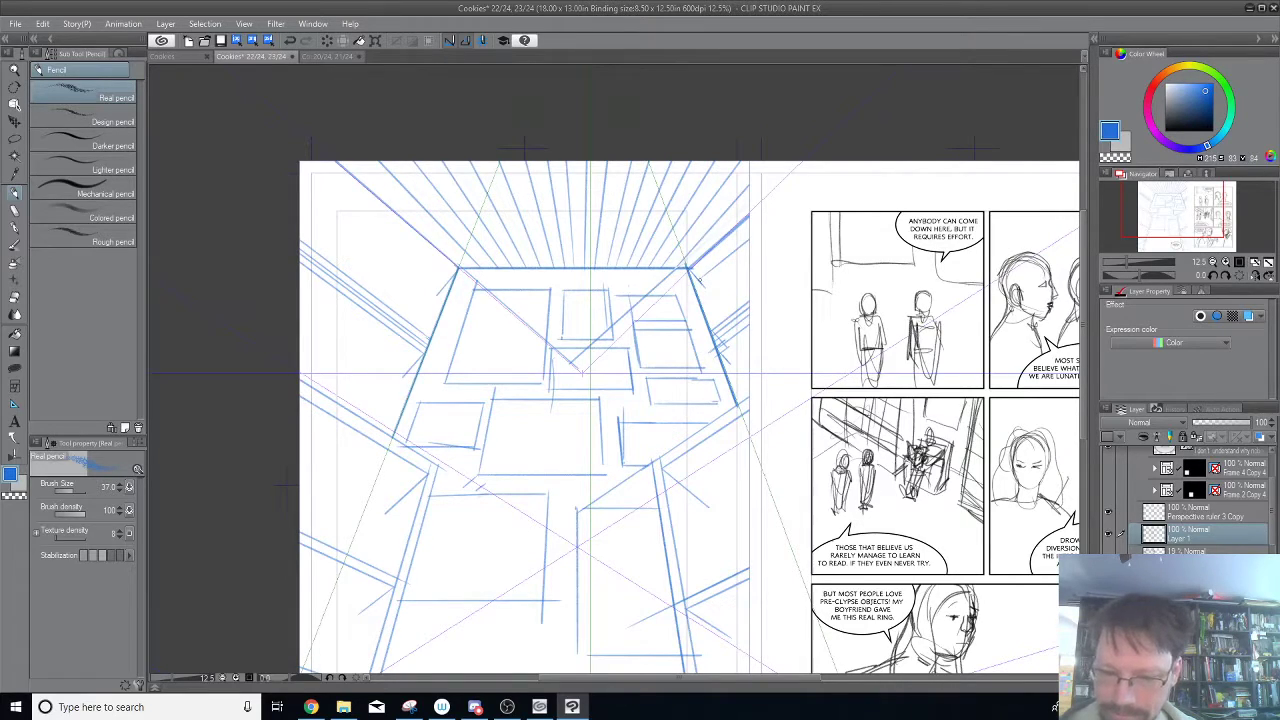
key(ctrl+z)
drag(690, 267, 708, 282)
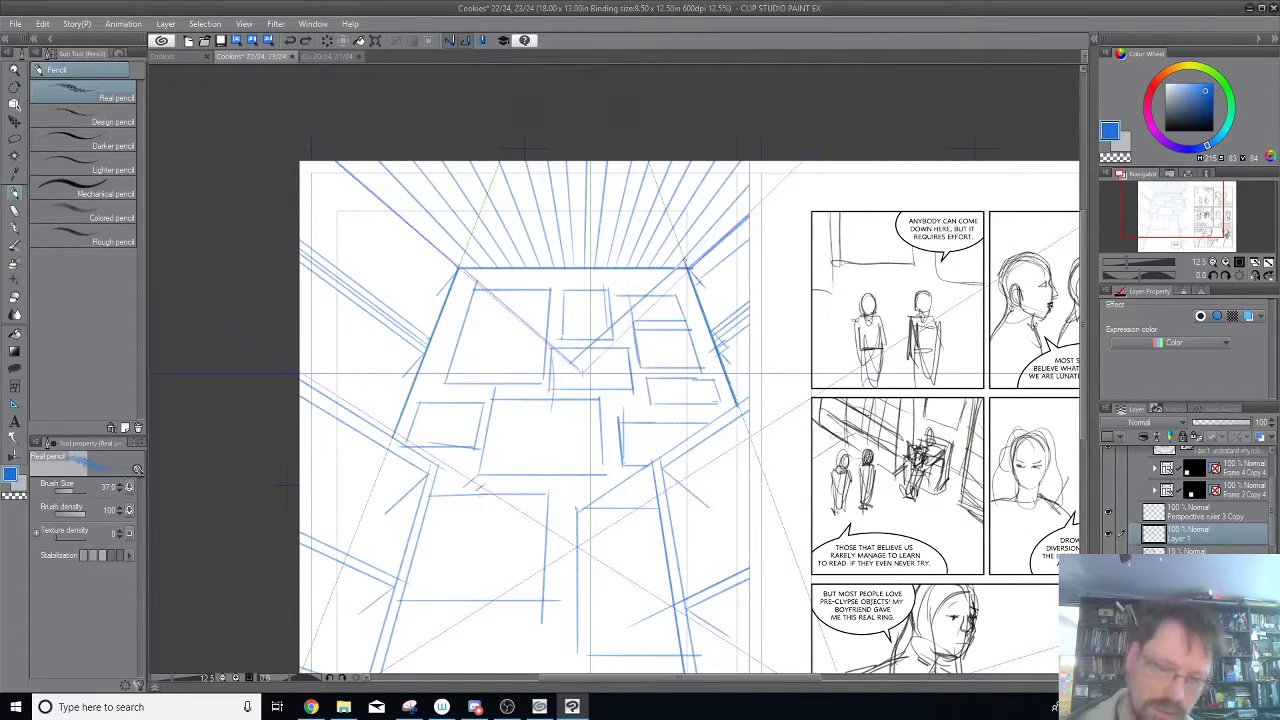
Pencil edges parallel to the lines running outward from the back wall's upper corners, undoing the misplaced strokes on the left.
drag(308, 160, 446, 267)
key(ctrl+z)
drag(309, 162, 432, 260)
key(ctrl+z)
mouse_move(366, 232)
mouse_down()
mouse_move(438, 279)
mouse_move(300, 189)
mouse_up()
key(ctrl+z)
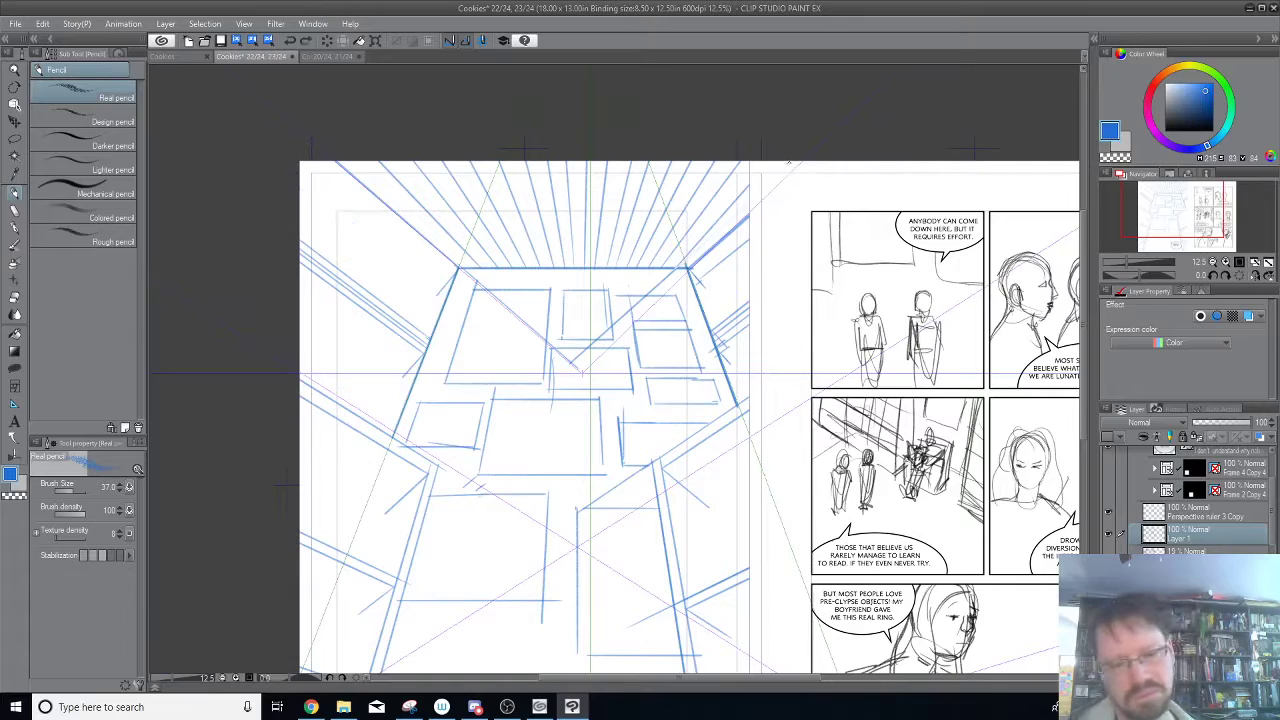
drag(340, 184, 446, 266)
key(ctrl+z)
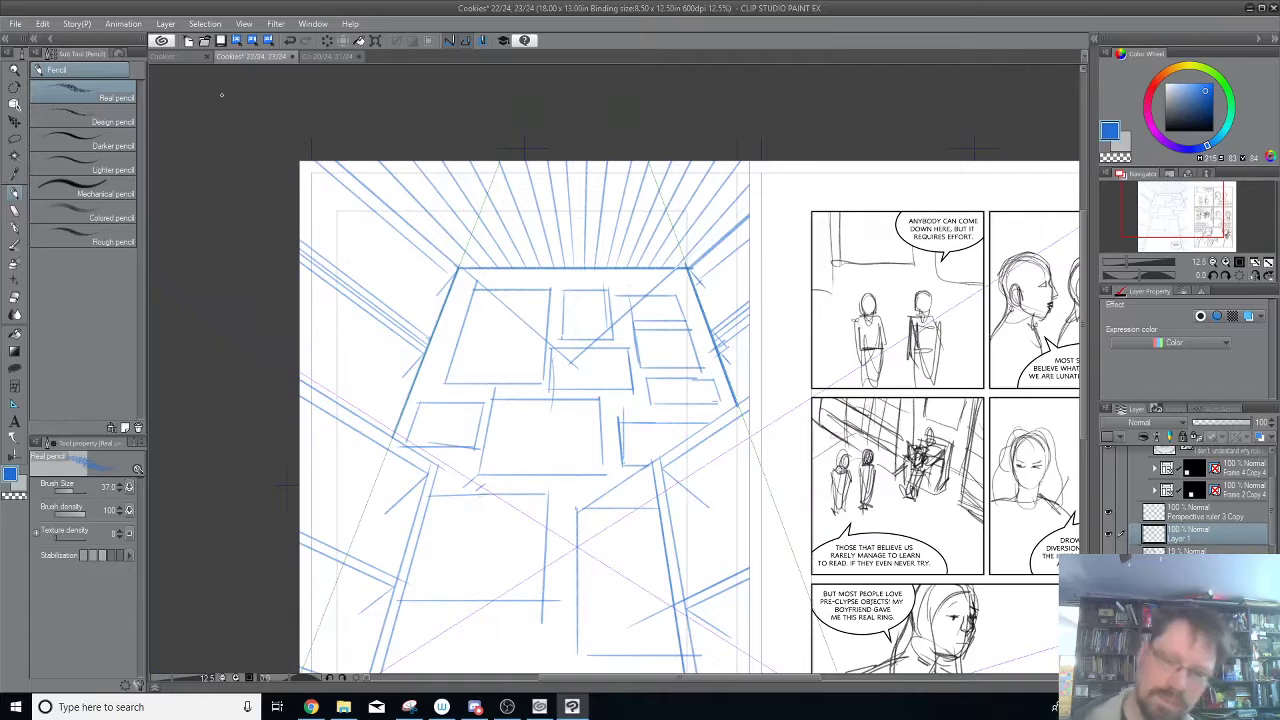
drag(704, 278, 748, 240)
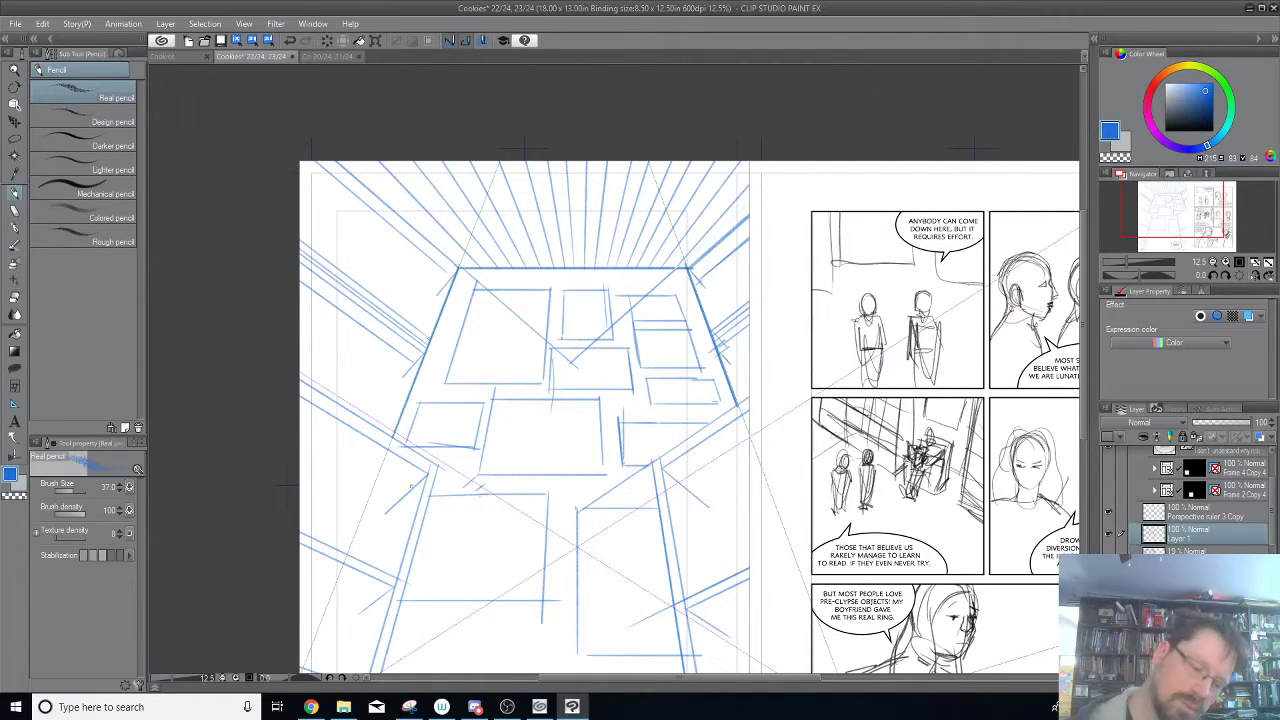
Pencil a lower parallel edge under each of the three lower beams on the right side wall.
drag(286, 485, 422, 315)
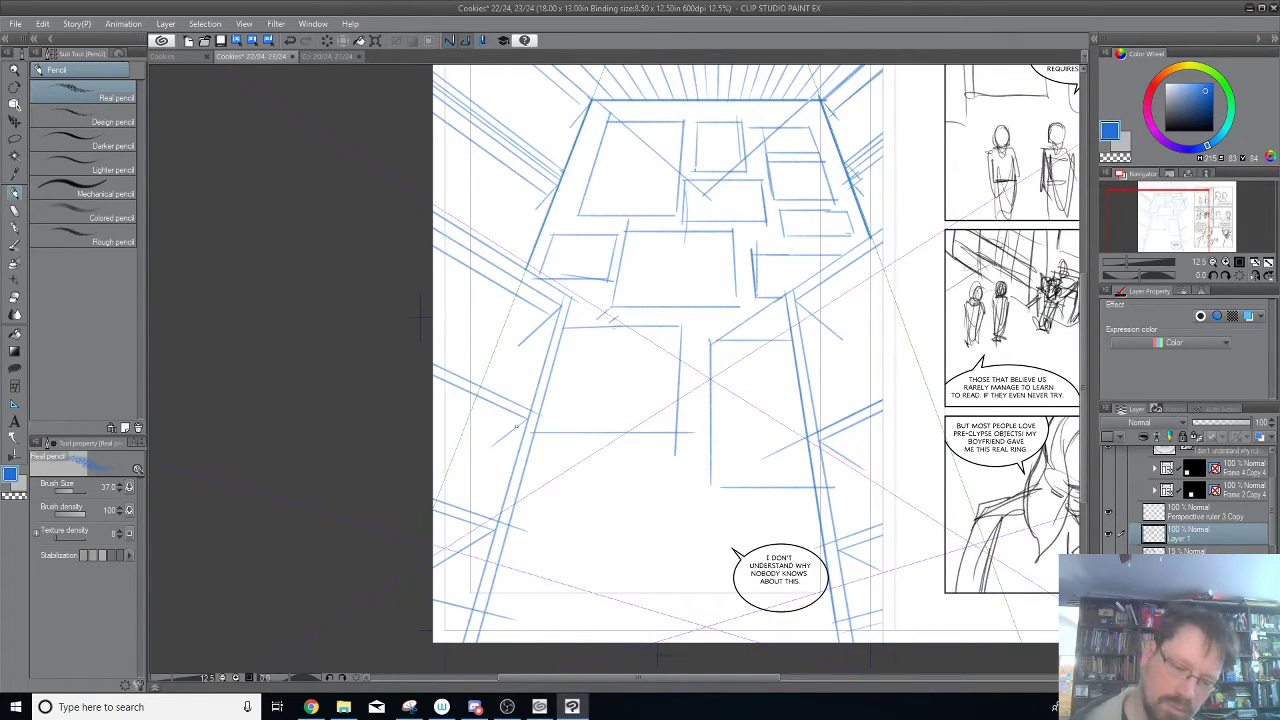
drag(804, 308, 884, 257)
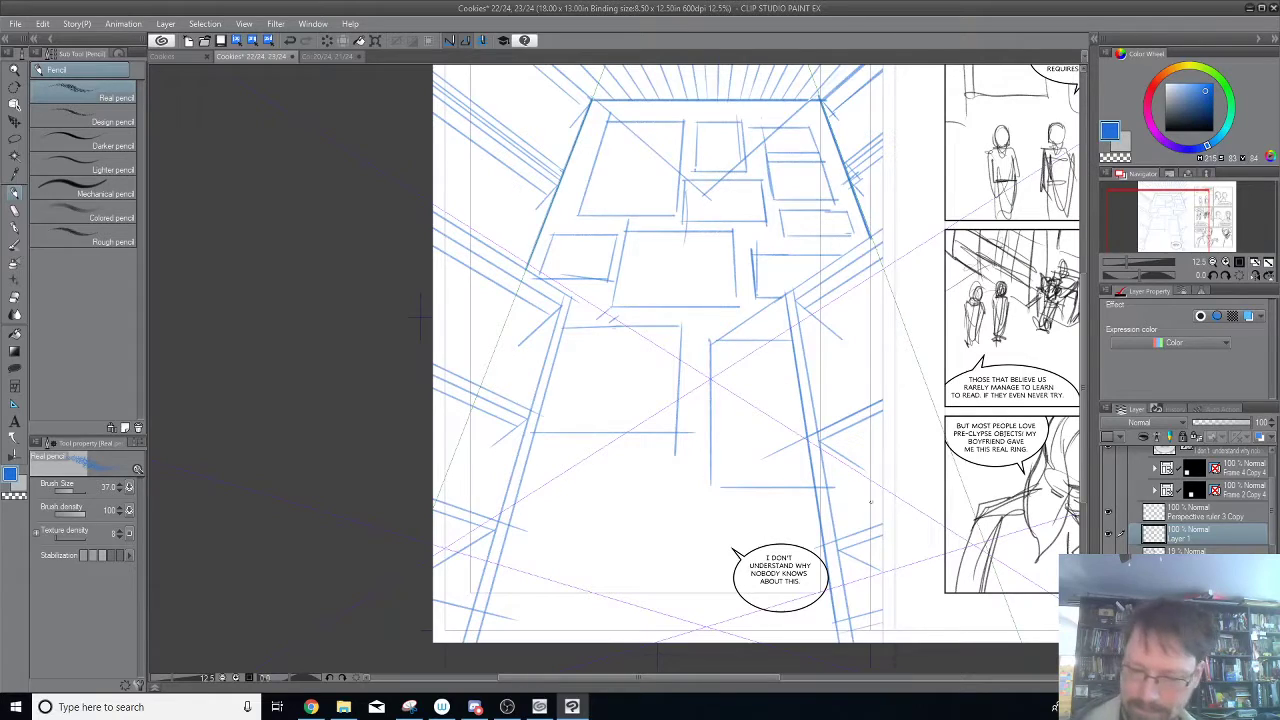
drag(845, 442, 884, 422)
drag(850, 554, 884, 543)
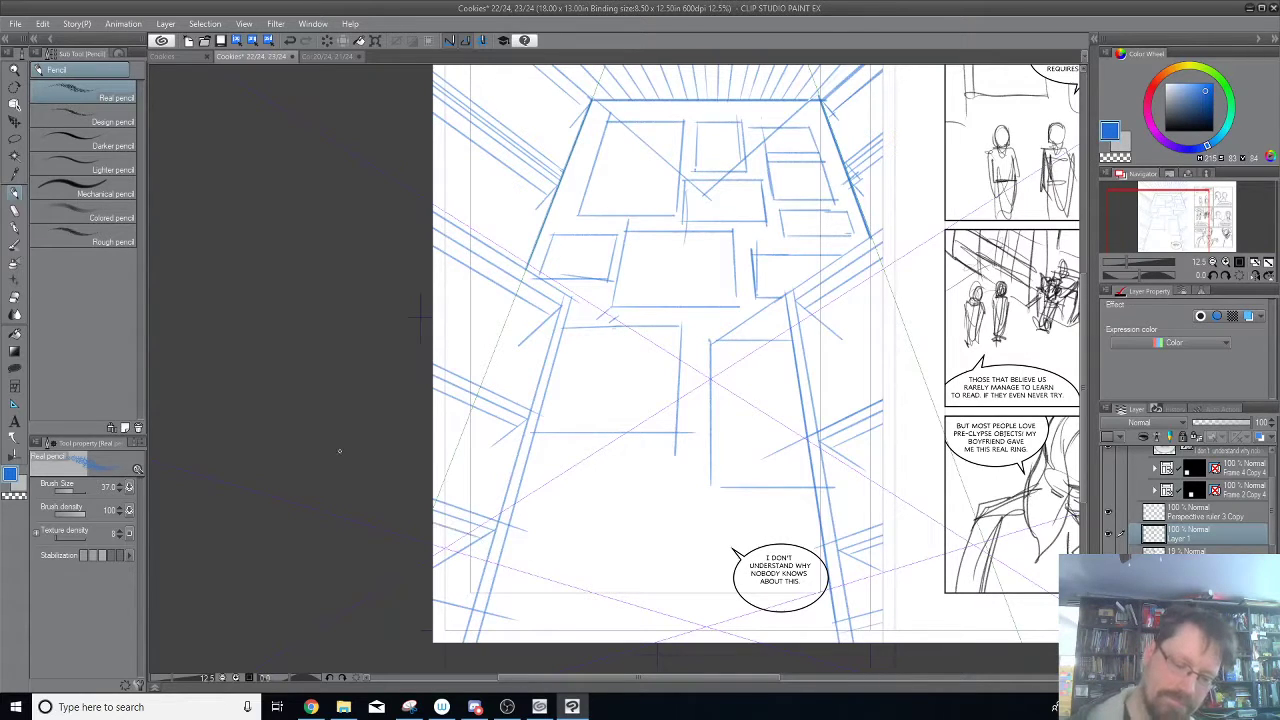
Turn off snapping for Perspective ruler 2 and return to the pencil.
drag(668, 140, 652, 302)
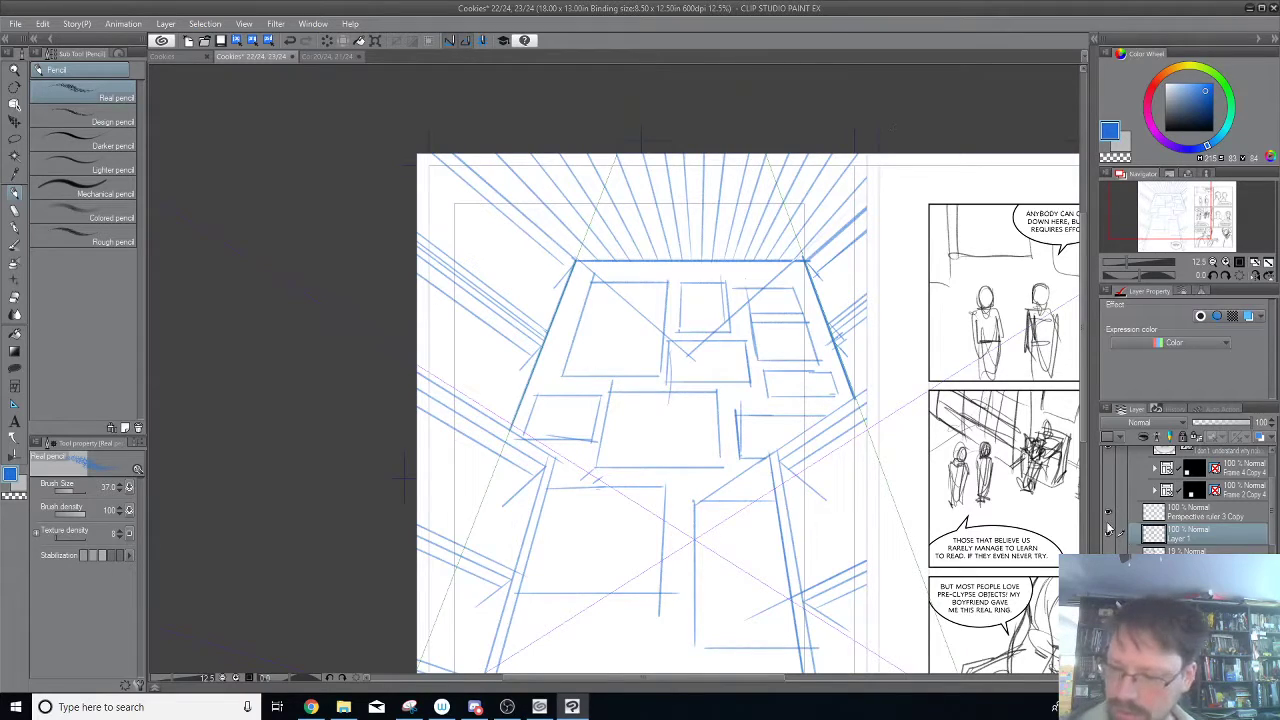
click(15, 105)
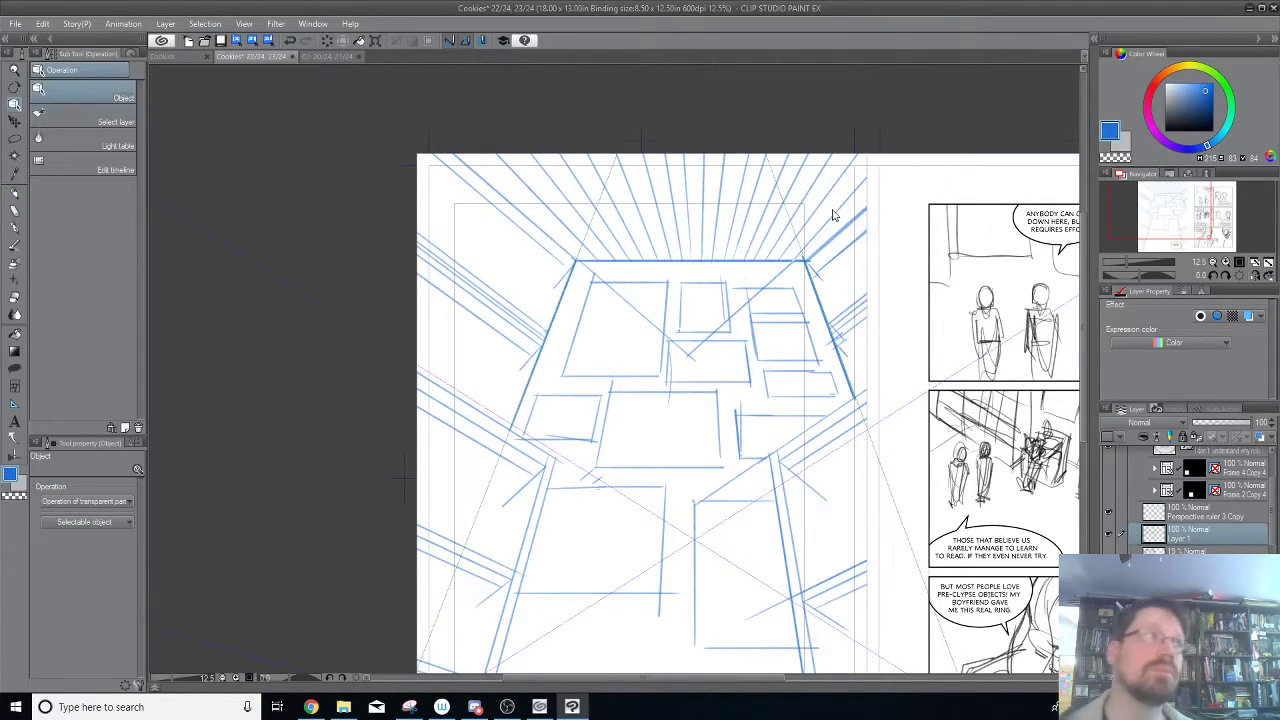
click(800, 234)
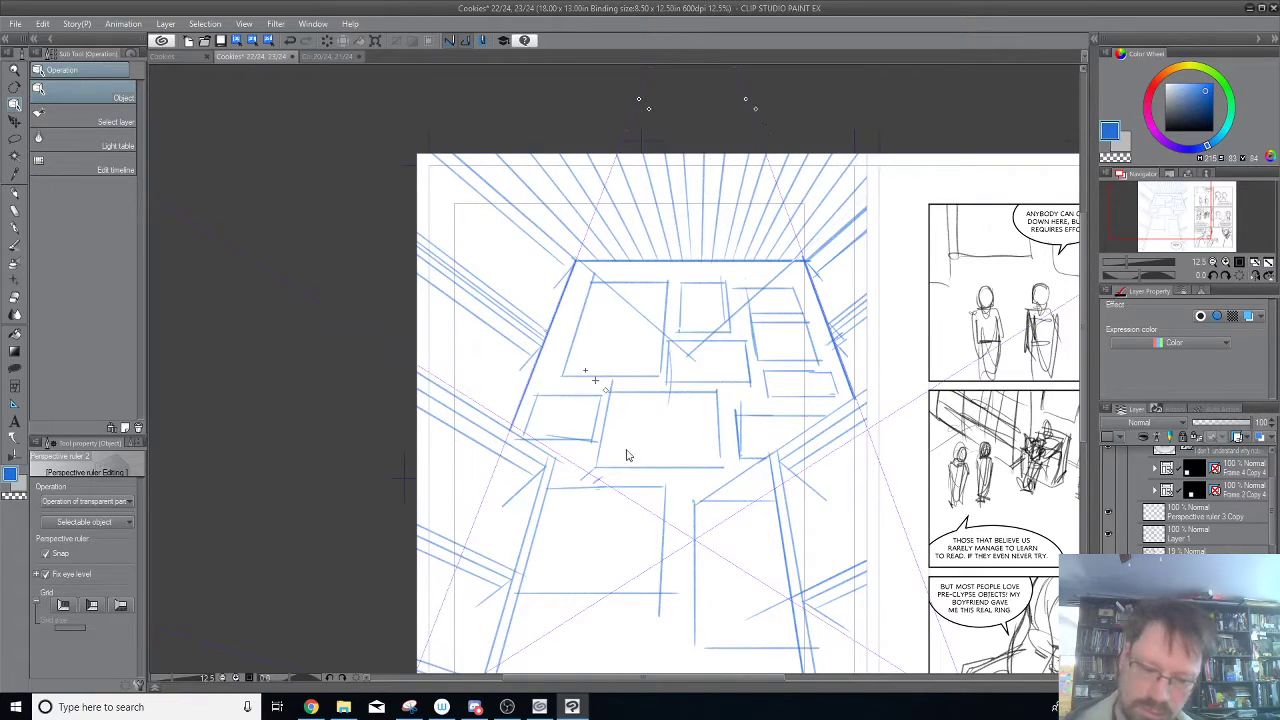
click(47, 554)
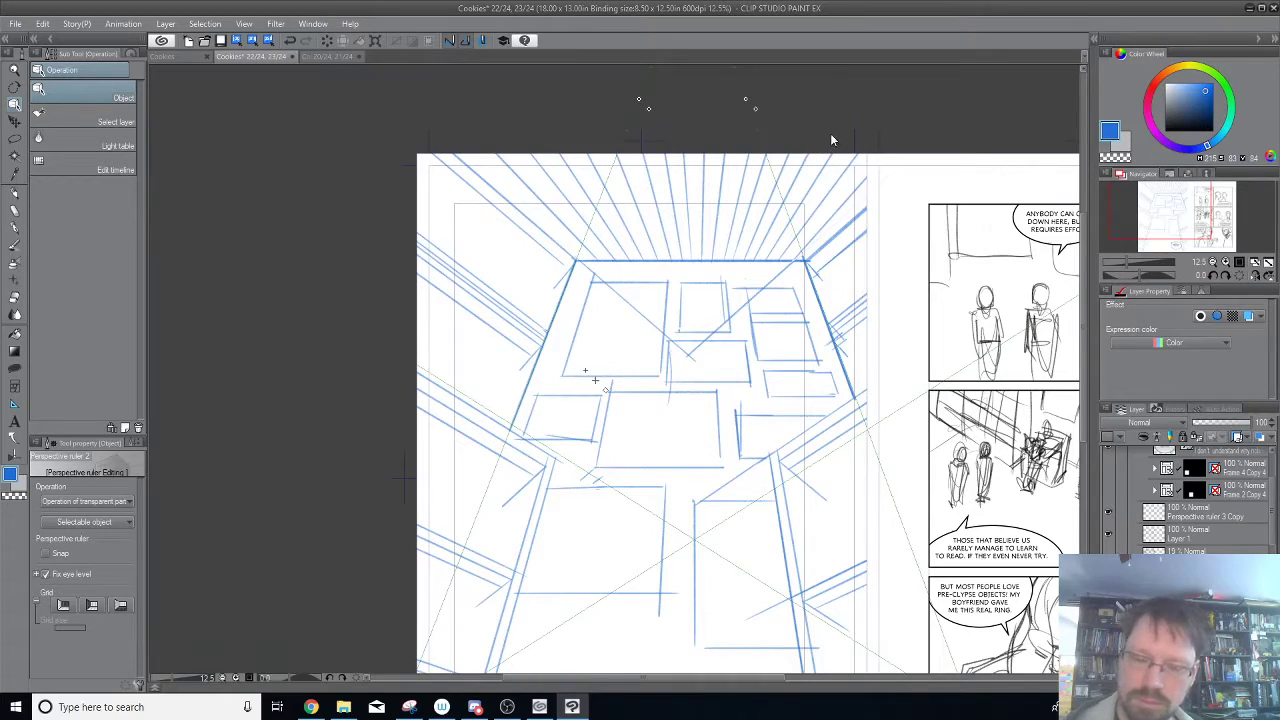
click(16, 203)
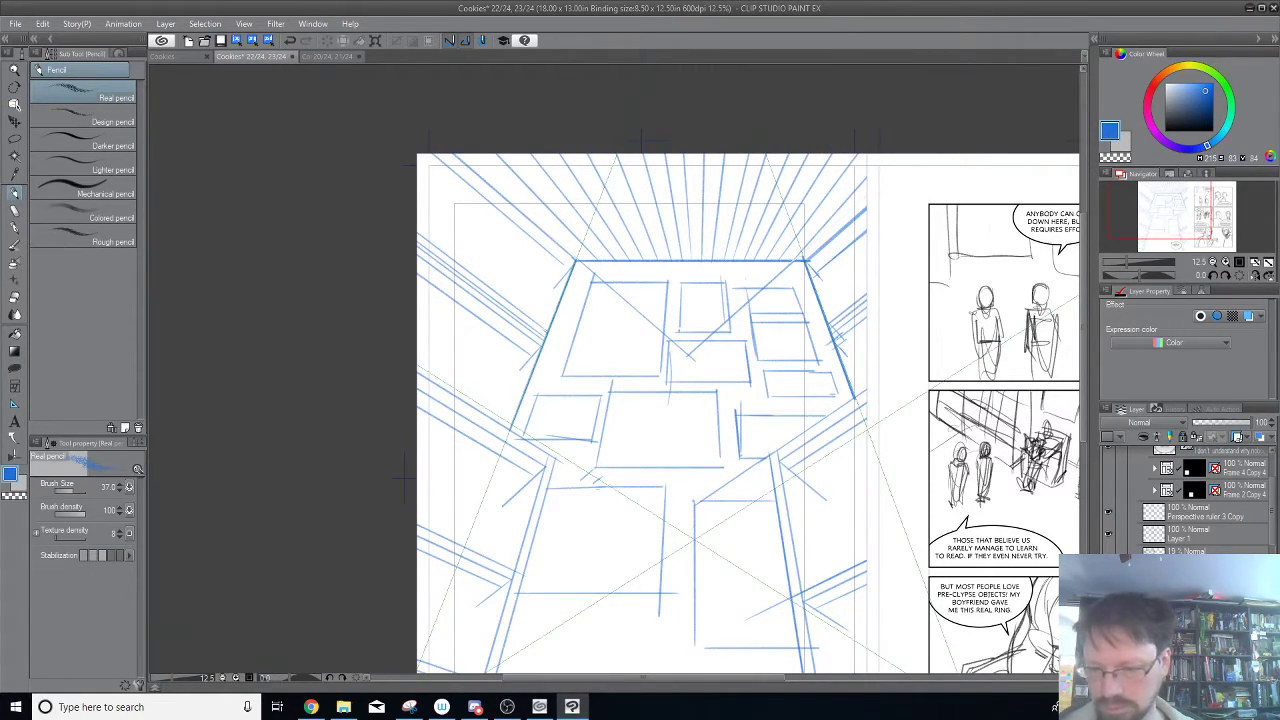
Toggle the visibility of the Perspective ruler 3 Copy layer and Layer 1 to compare their contents, and select Layer 1.
click(1108, 513)
click(1108, 513)
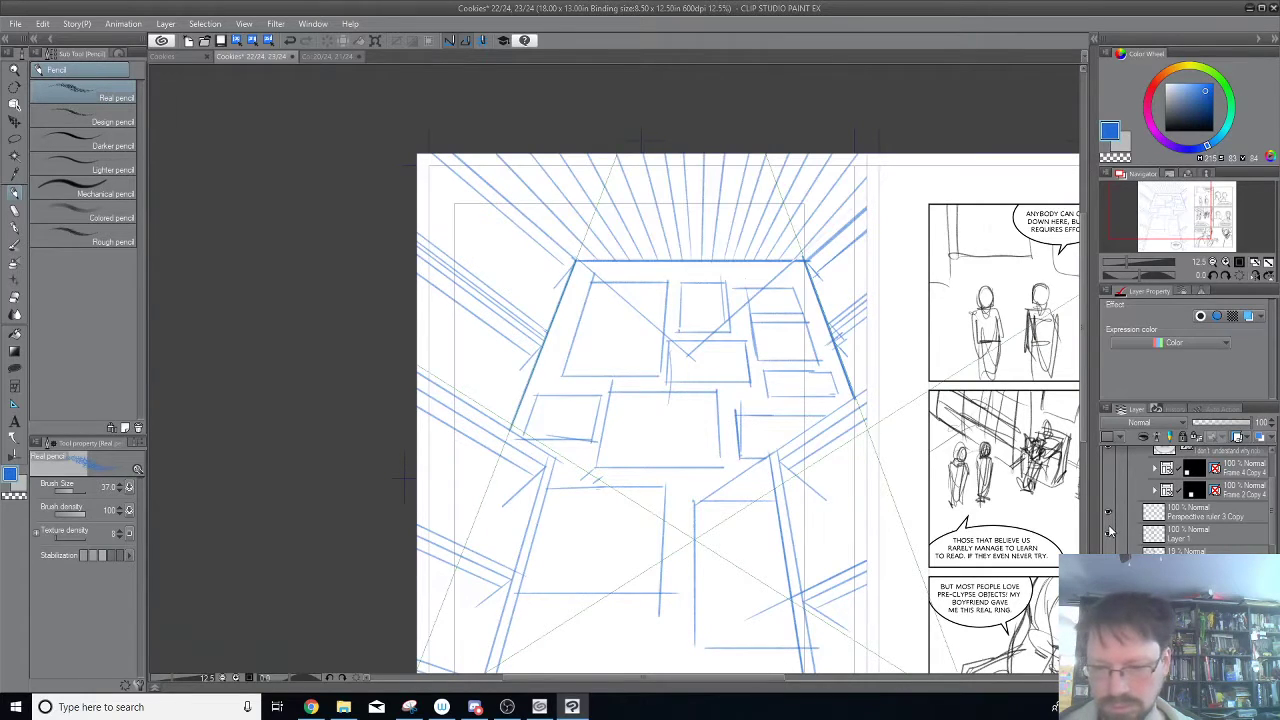
click(1108, 529)
click(1109, 528)
click(1134, 536)
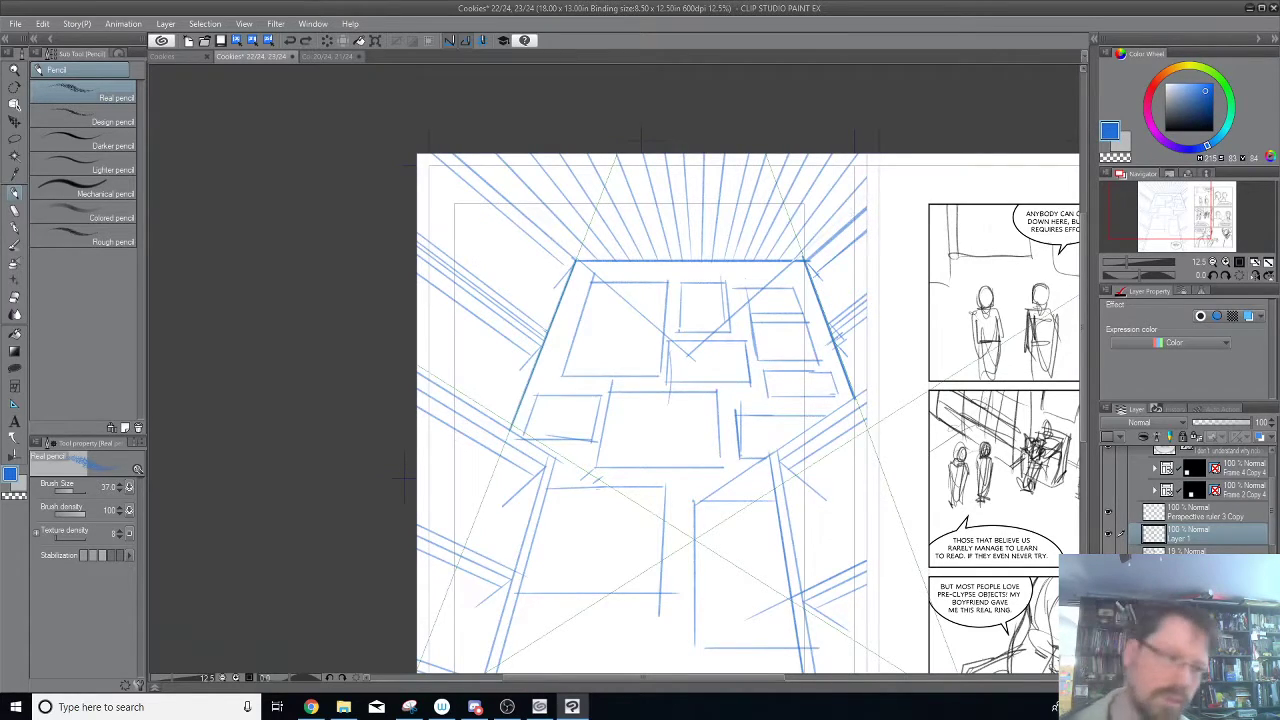
Turn snapping back on for Perspective ruler 2 and make the Perspective ruler 3 Copy layer active for pencilling.
click(15, 104)
click(773, 190)
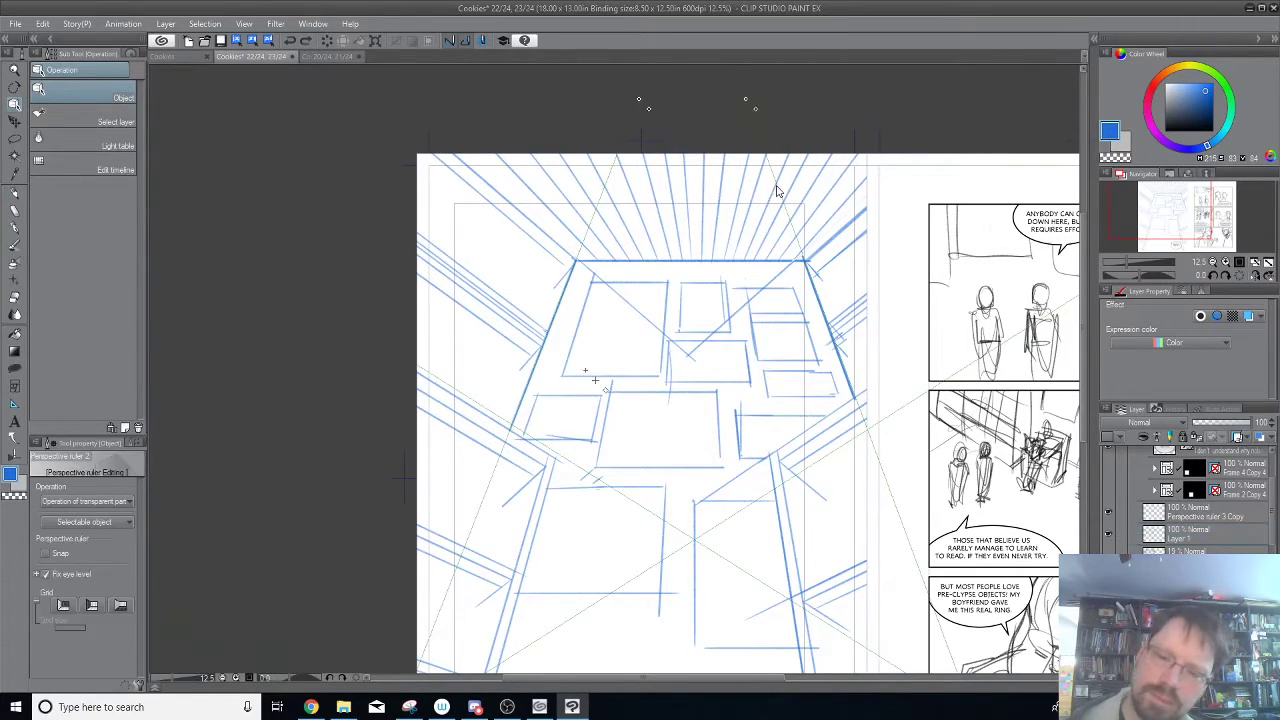
click(756, 109)
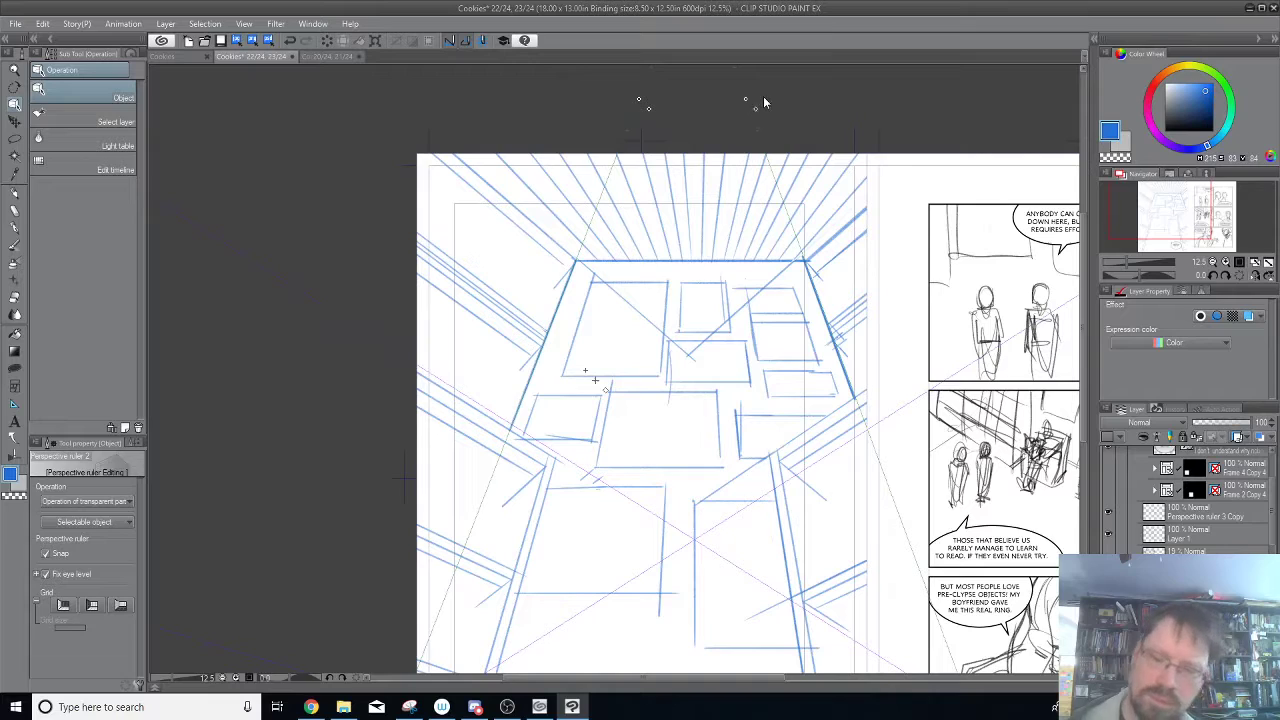
click(1203, 517)
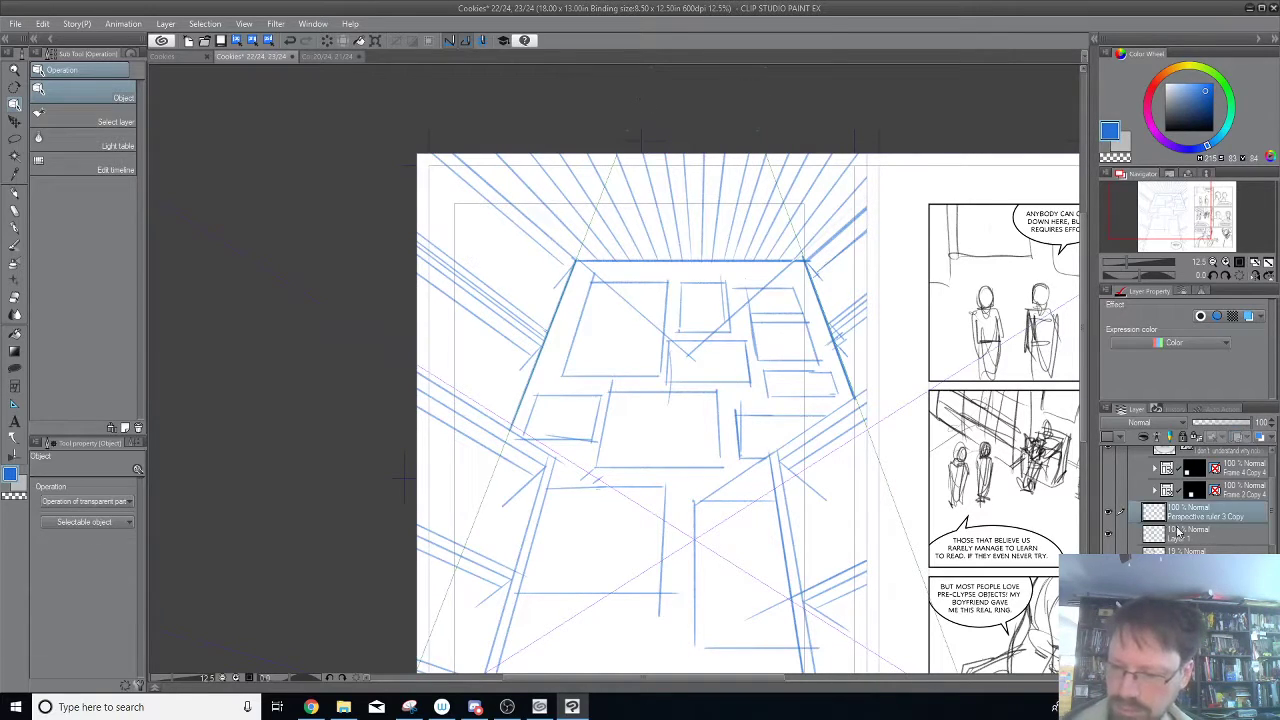
click(15, 193)
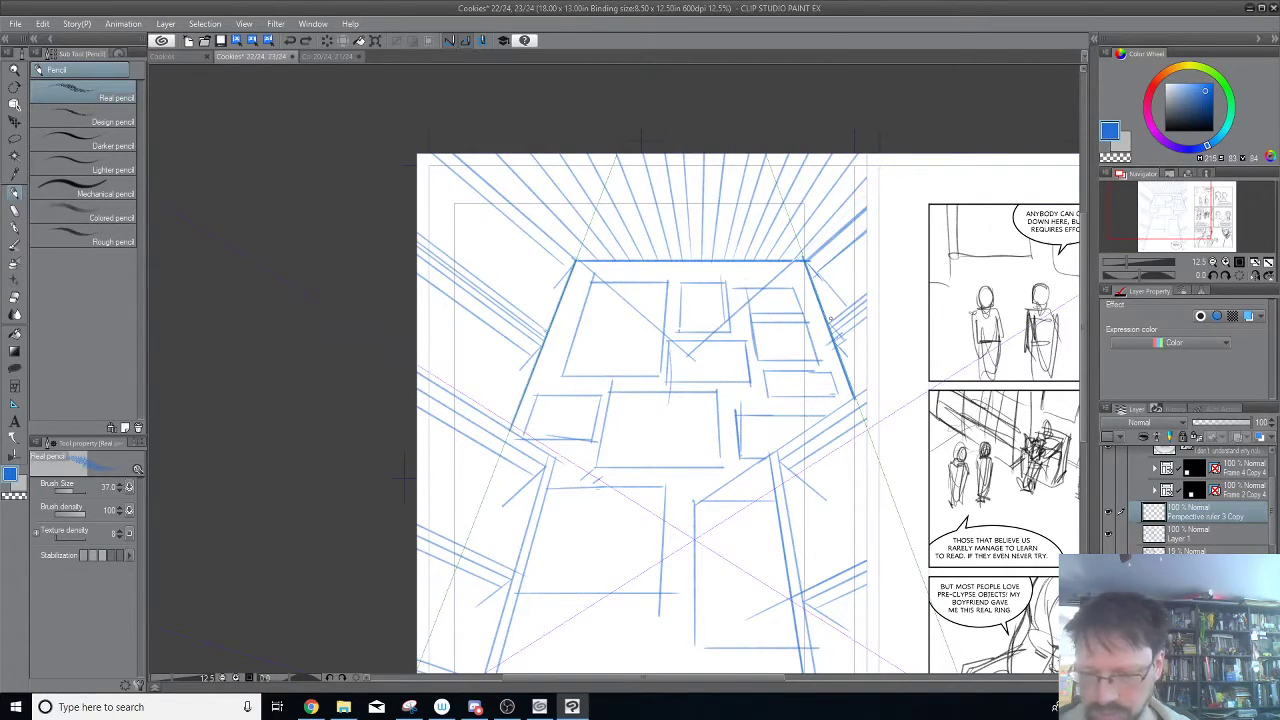
Limit Perspective ruler 2's snapping to the steep guides that converge above the page, switching off its side vanishing points.
key(o)
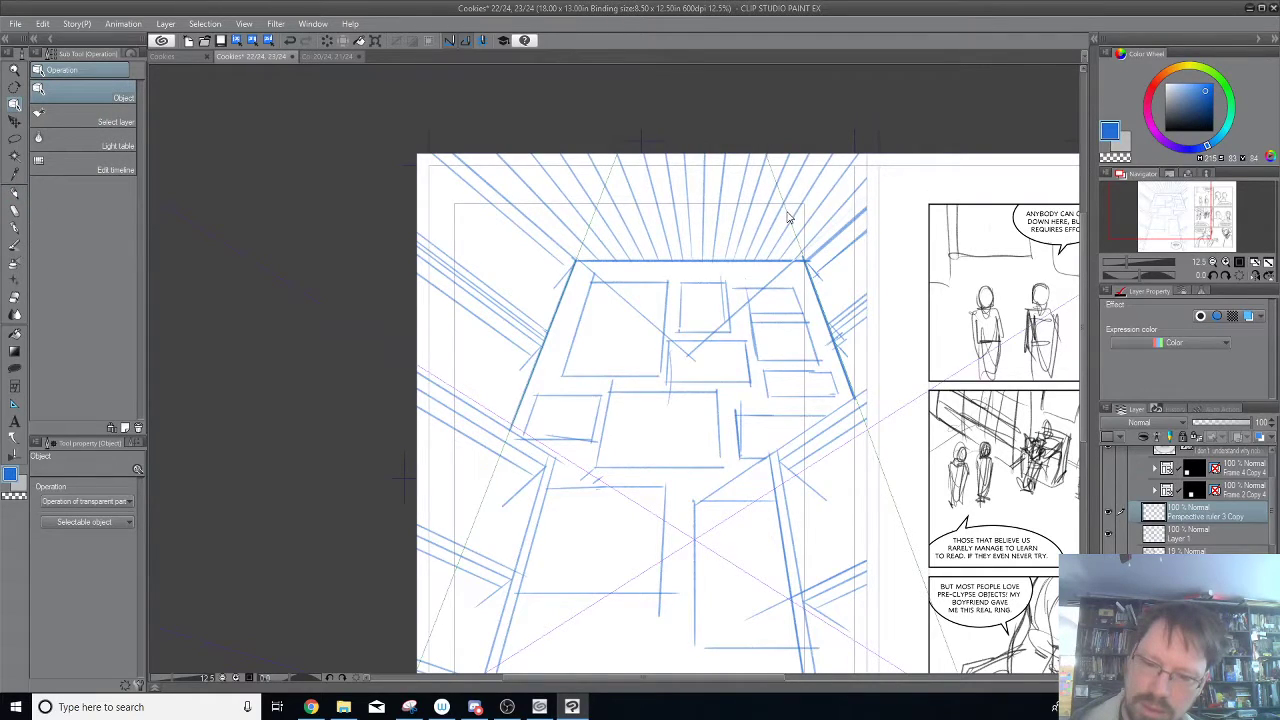
click(762, 150)
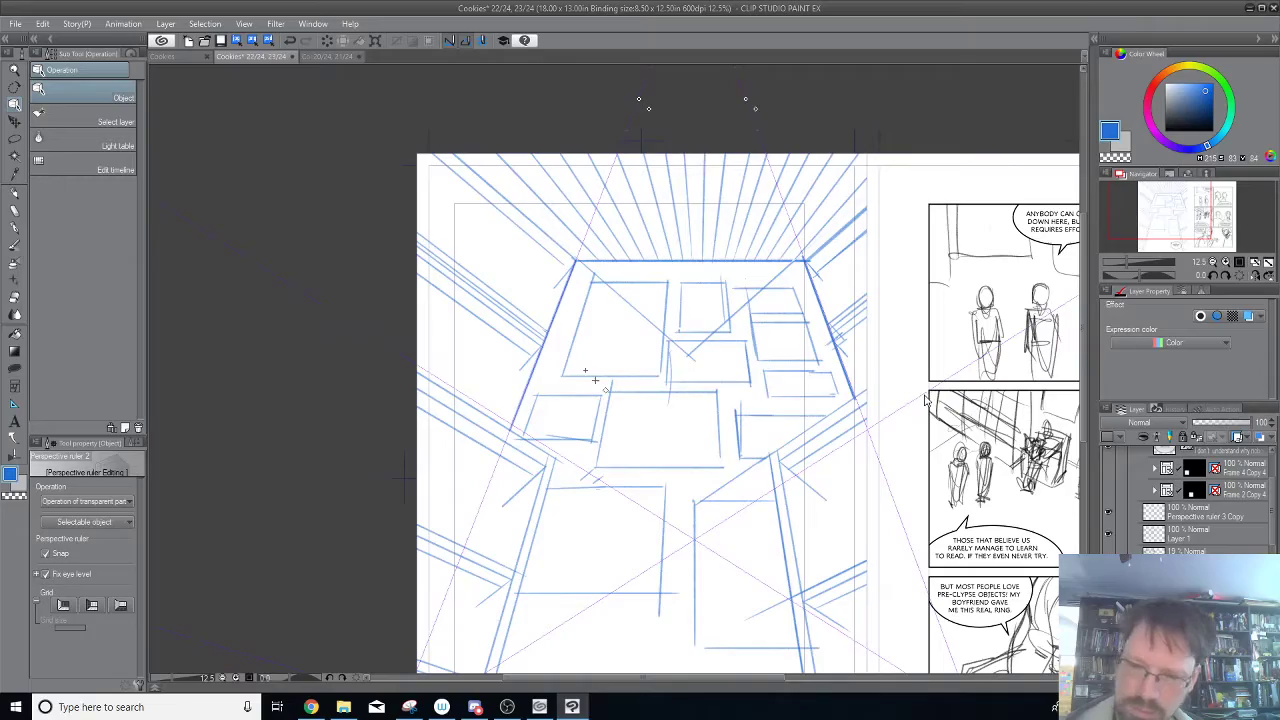
drag(978, 362, 629, 448)
drag(382, 593, 804, 317)
drag(616, 488, 849, 246)
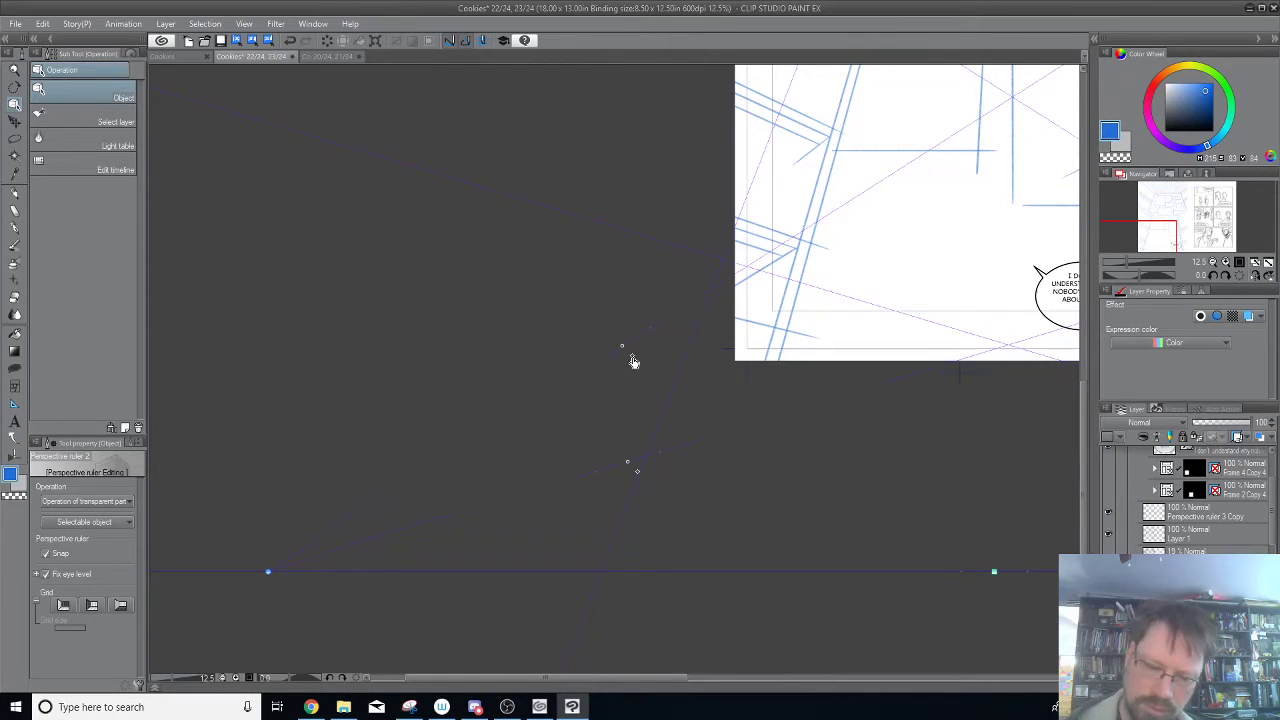
drag(829, 529, 389, 546)
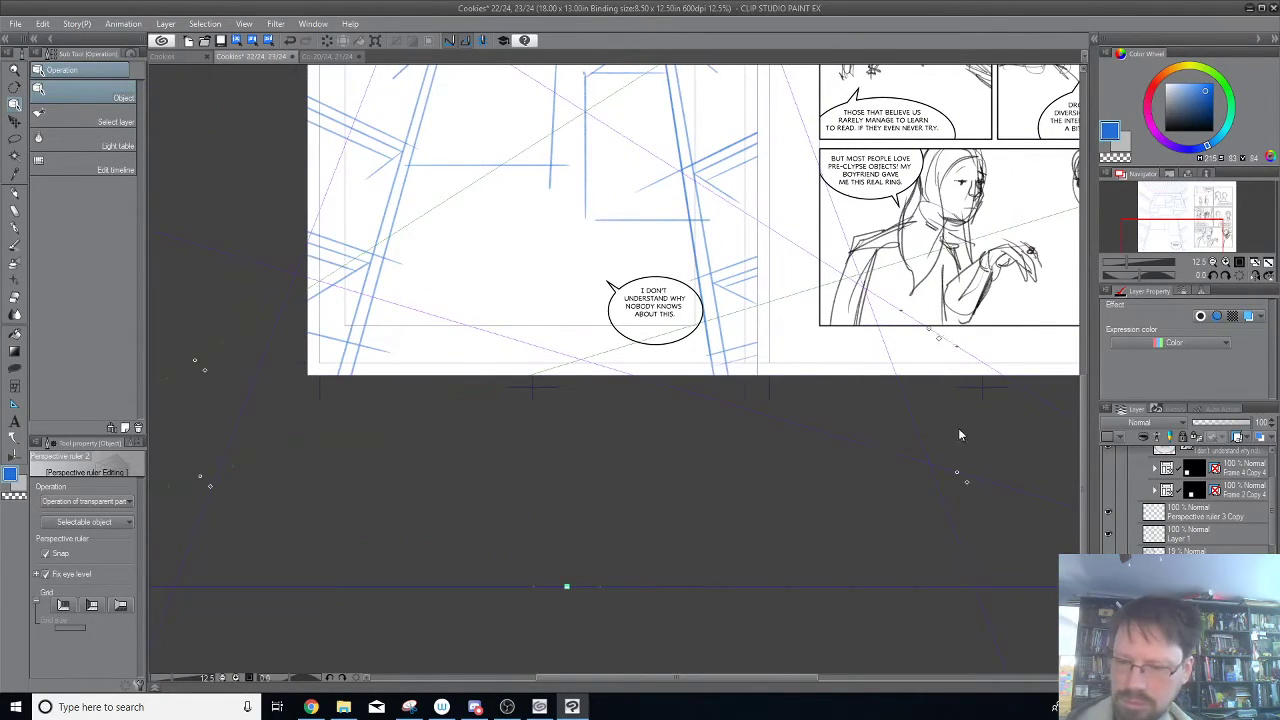
drag(860, 152, 935, 562)
Pencil a short steep edge outside the back wall's right side on the Perspective ruler 3 Copy layer, undoing the first stroke.
click(1200, 516)
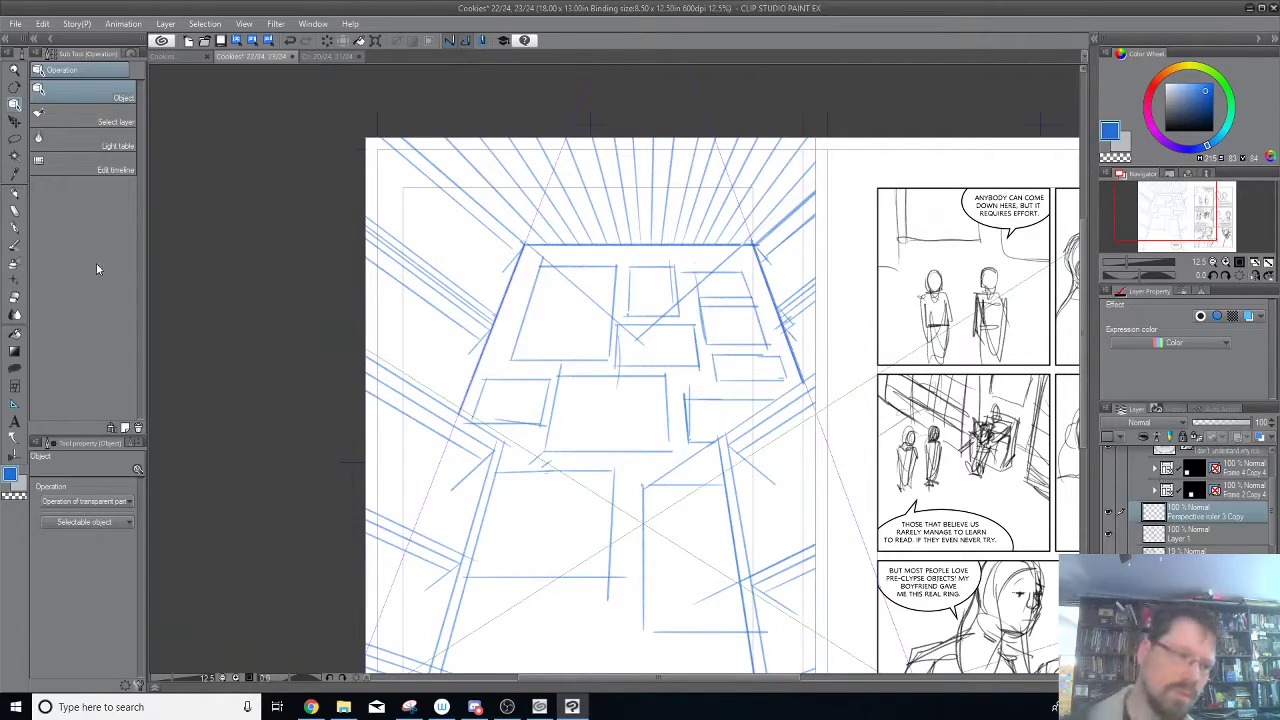
click(15, 194)
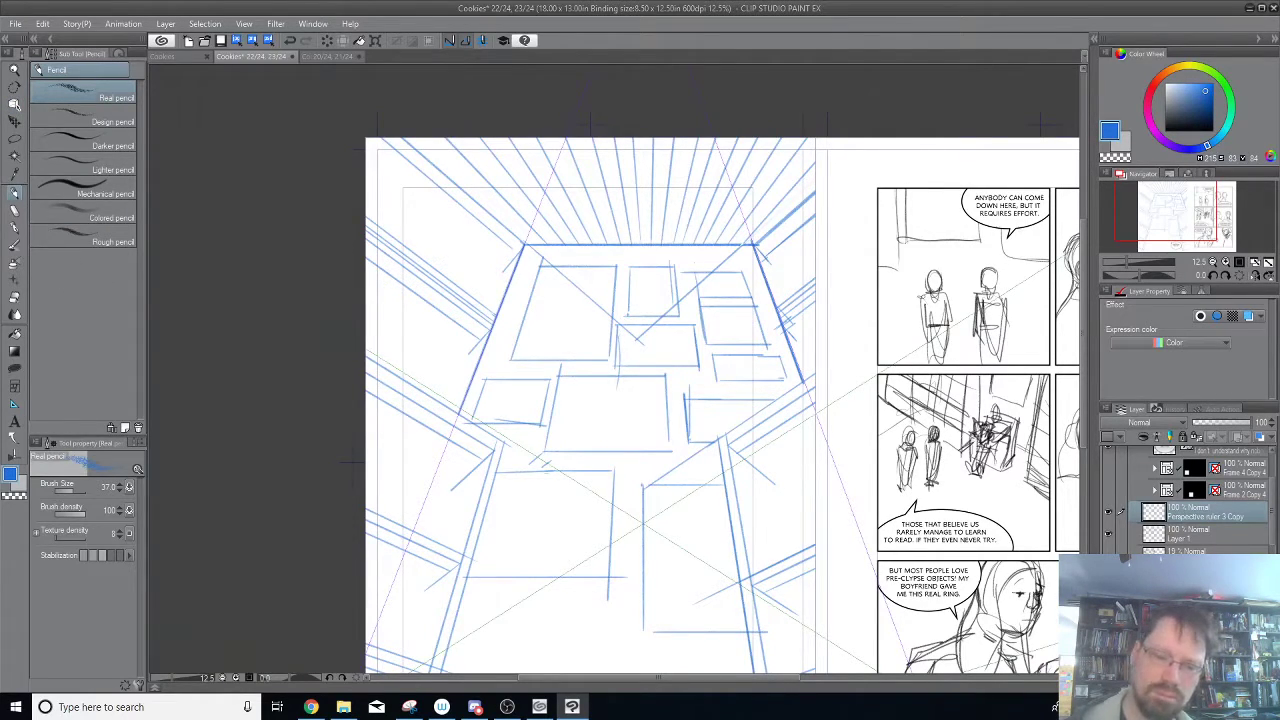
drag(769, 256, 787, 307)
key(ctrl+z)
drag(766, 254, 784, 294)
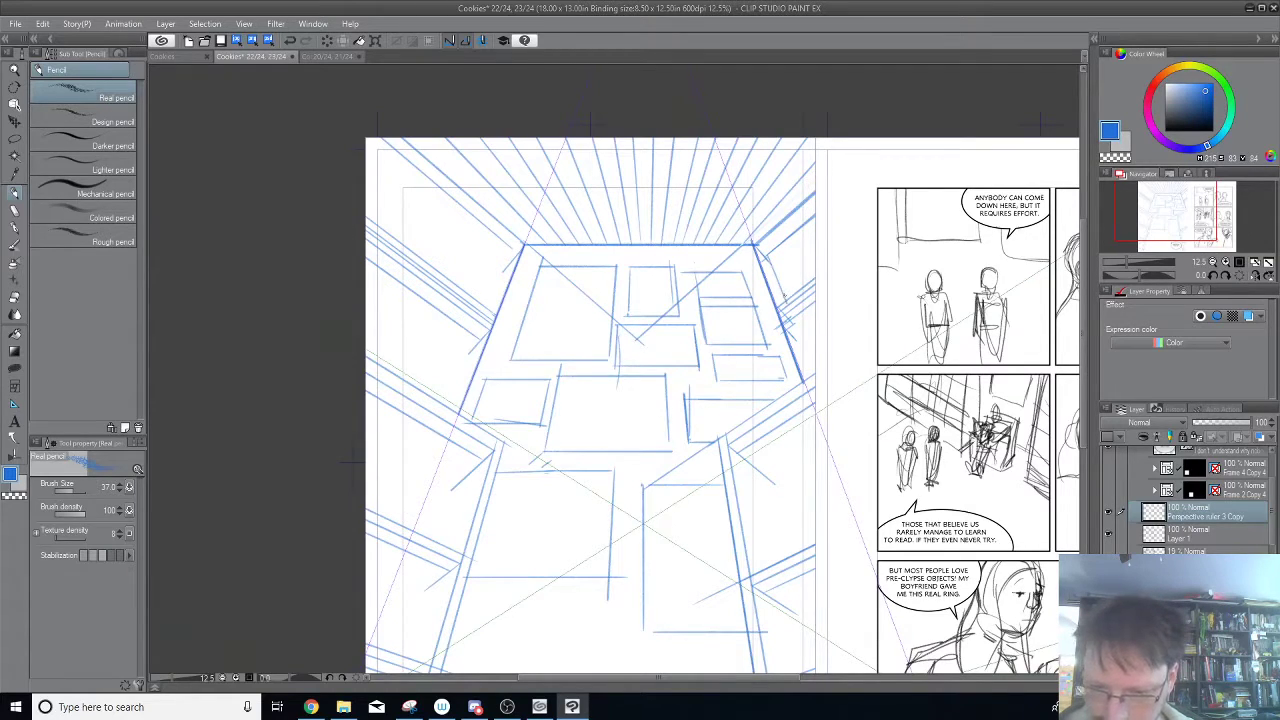
Pencil steep edges outside the back wall's left side, from above its upper corner down past the upper beam.
drag(514, 248, 488, 302)
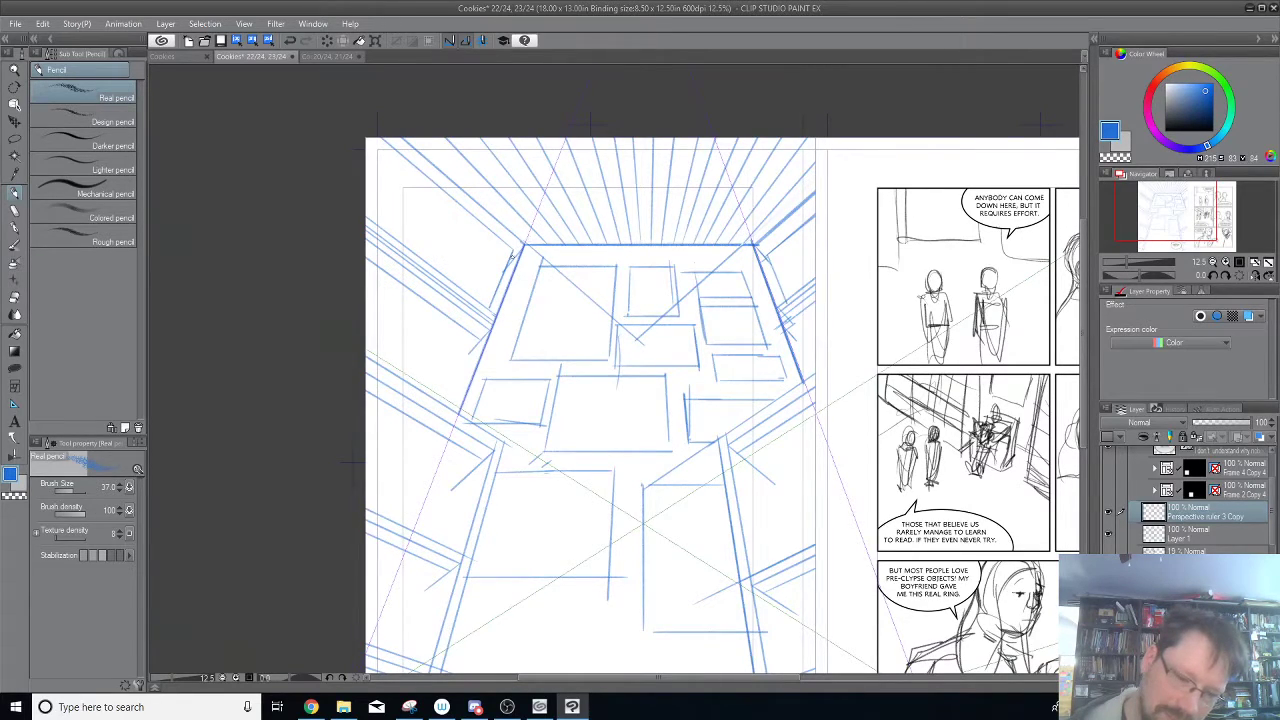
drag(508, 264, 534, 204)
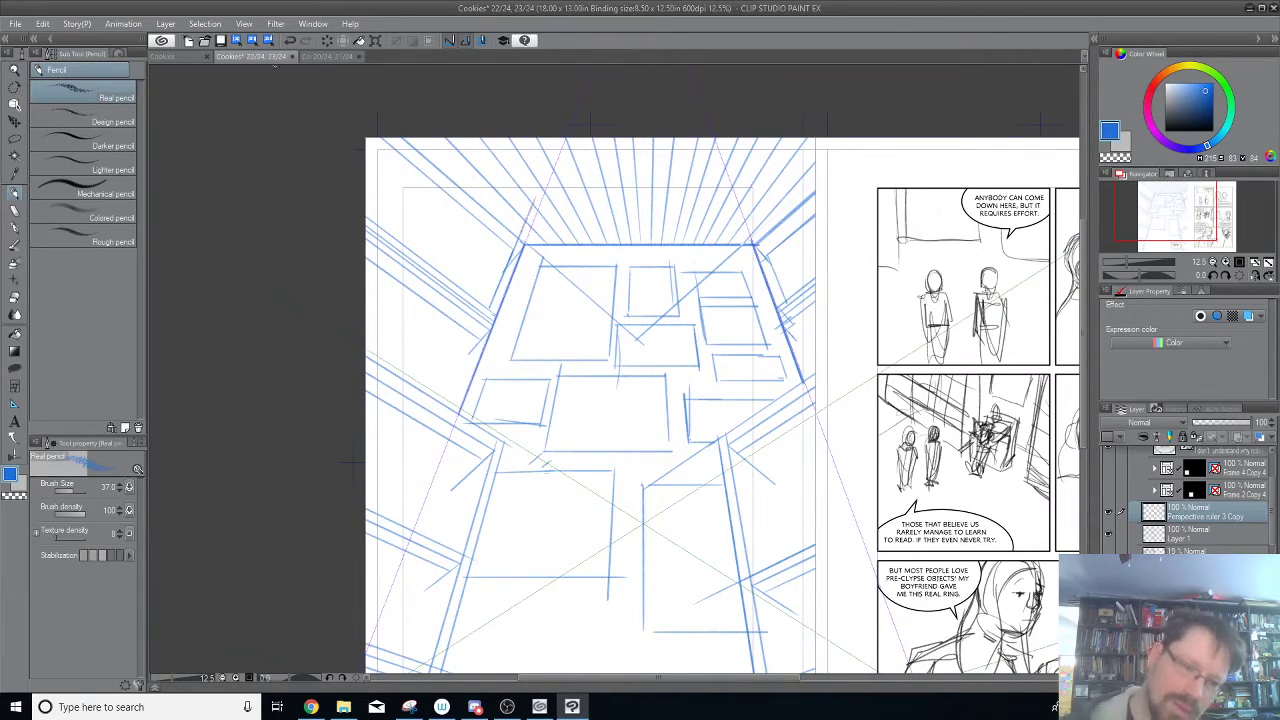
drag(479, 341, 455, 393)
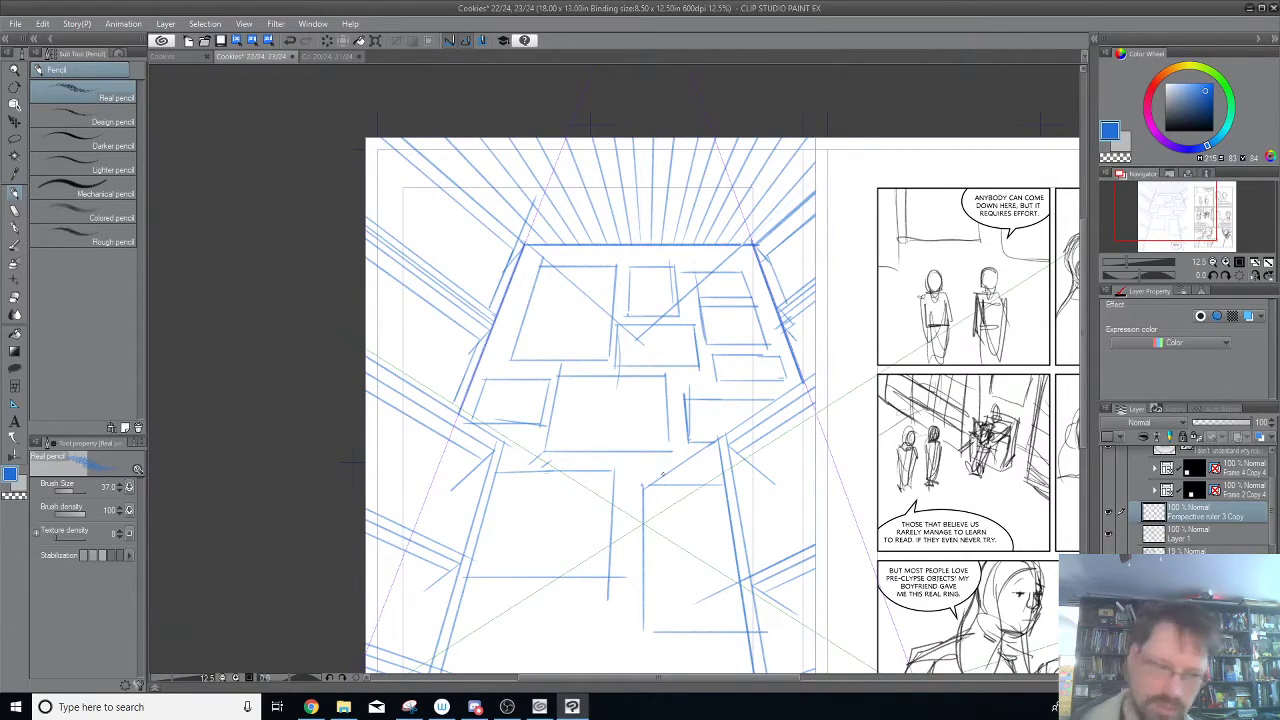
Turn snapping back on for Perspective ruler 2's side vanishing points and return to the Real pencil.
click(15, 105)
drag(861, 525, 831, 455)
click(831, 456)
drag(872, 526, 839, 379)
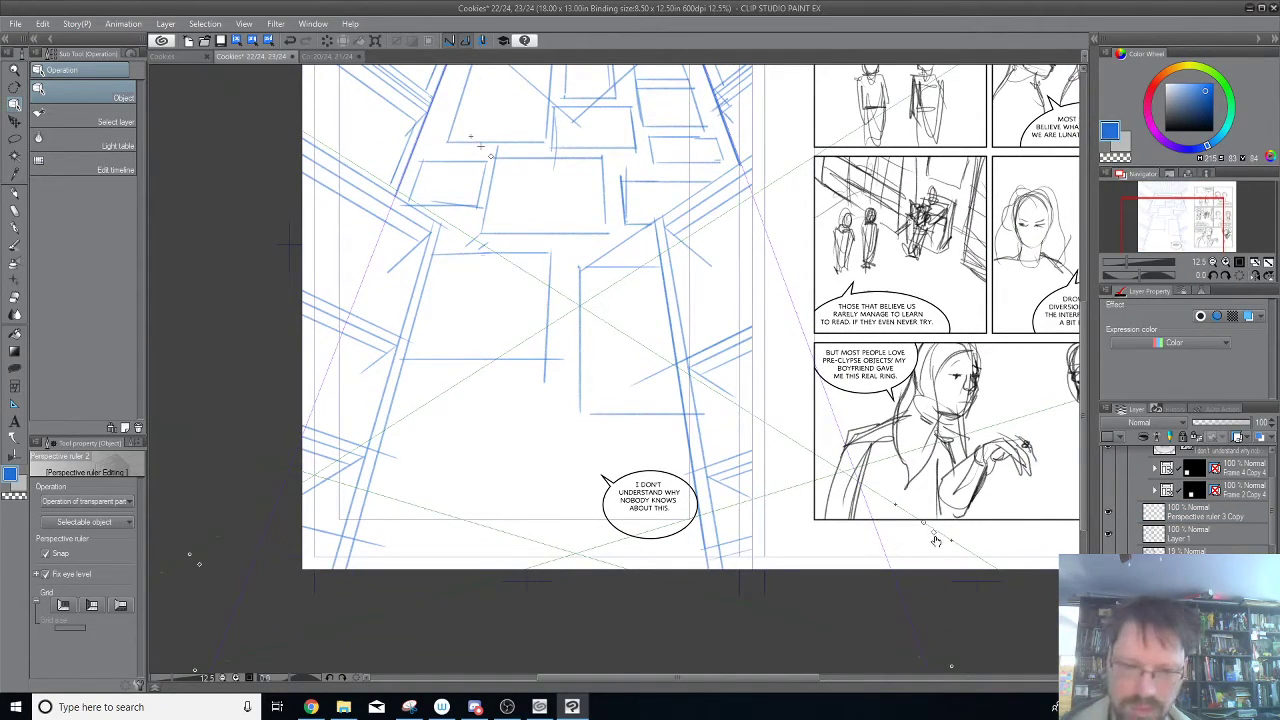
drag(597, 500, 751, 442)
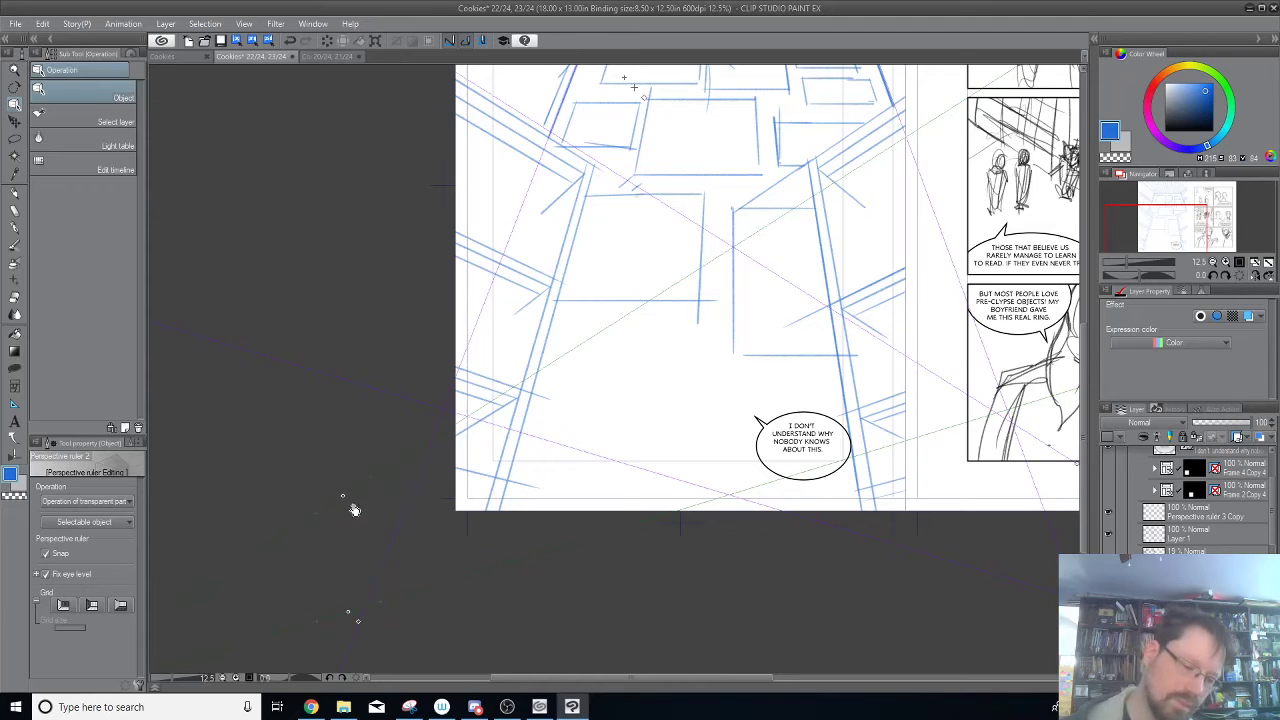
drag(634, 237, 634, 574)
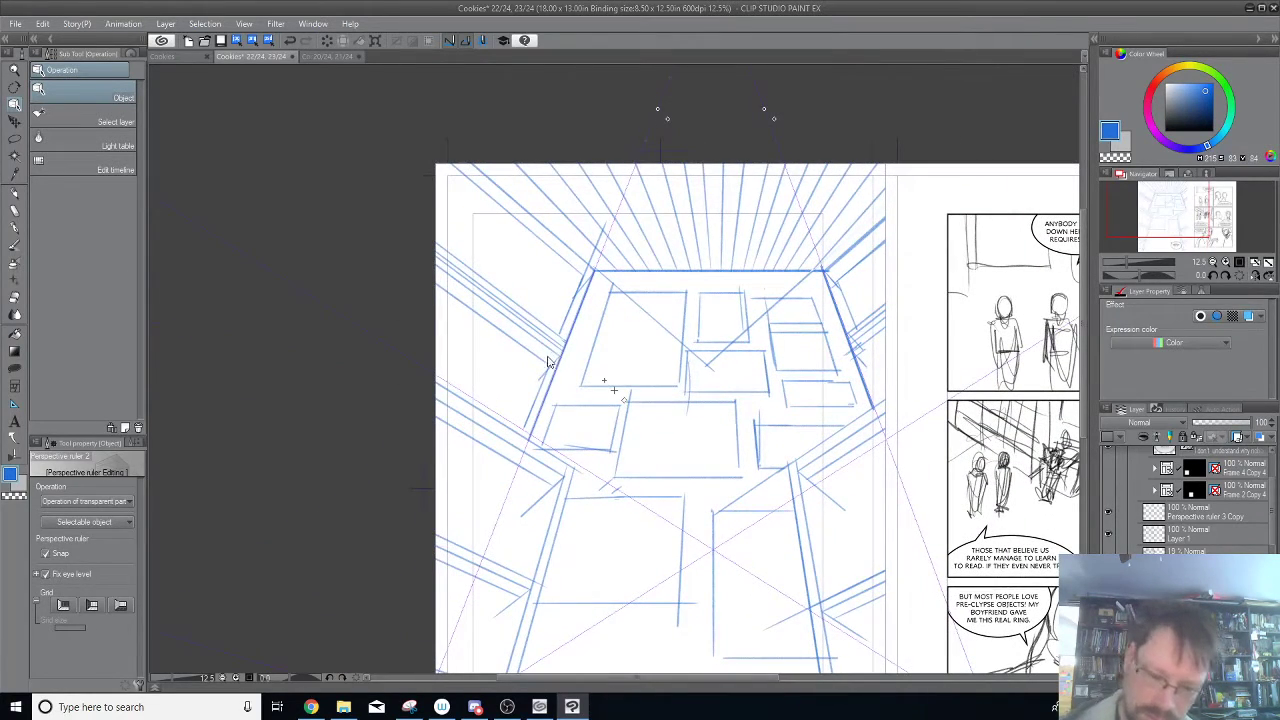
click(14, 194)
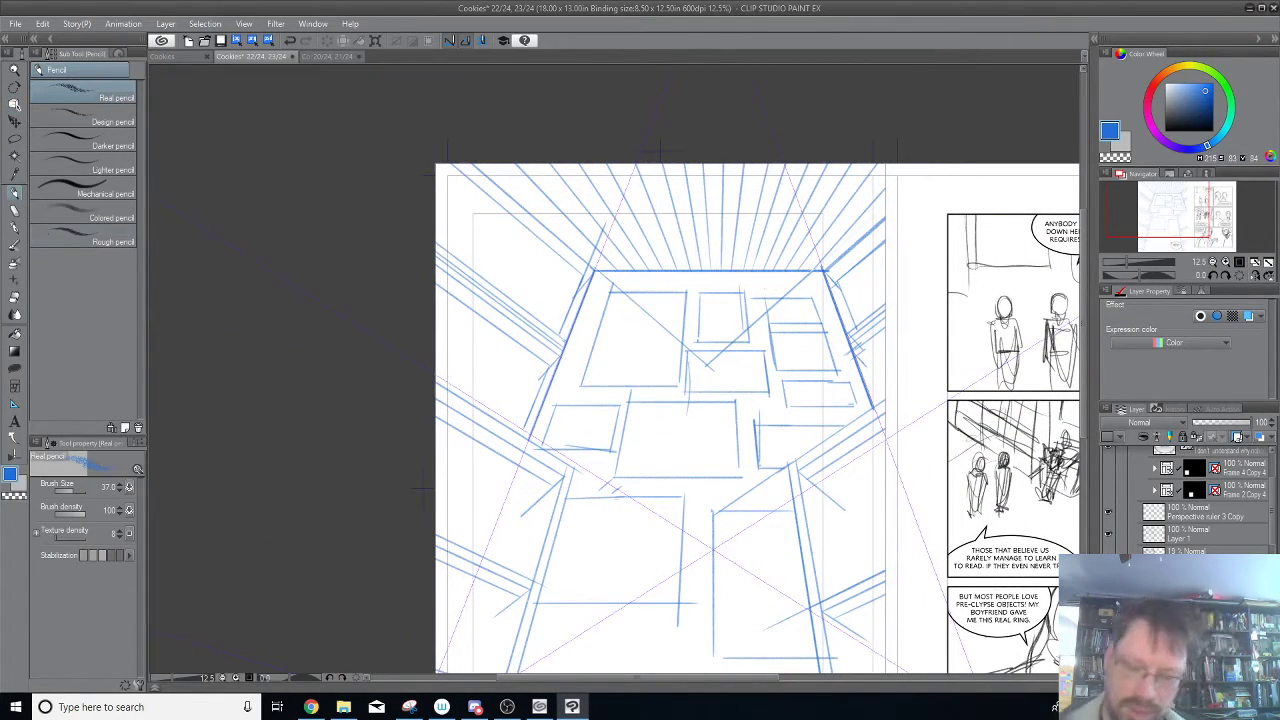
Pencil the first steep dividers on the left wall's upper band beside the back wall, undoing stray strokes.
drag(862, 348, 880, 395)
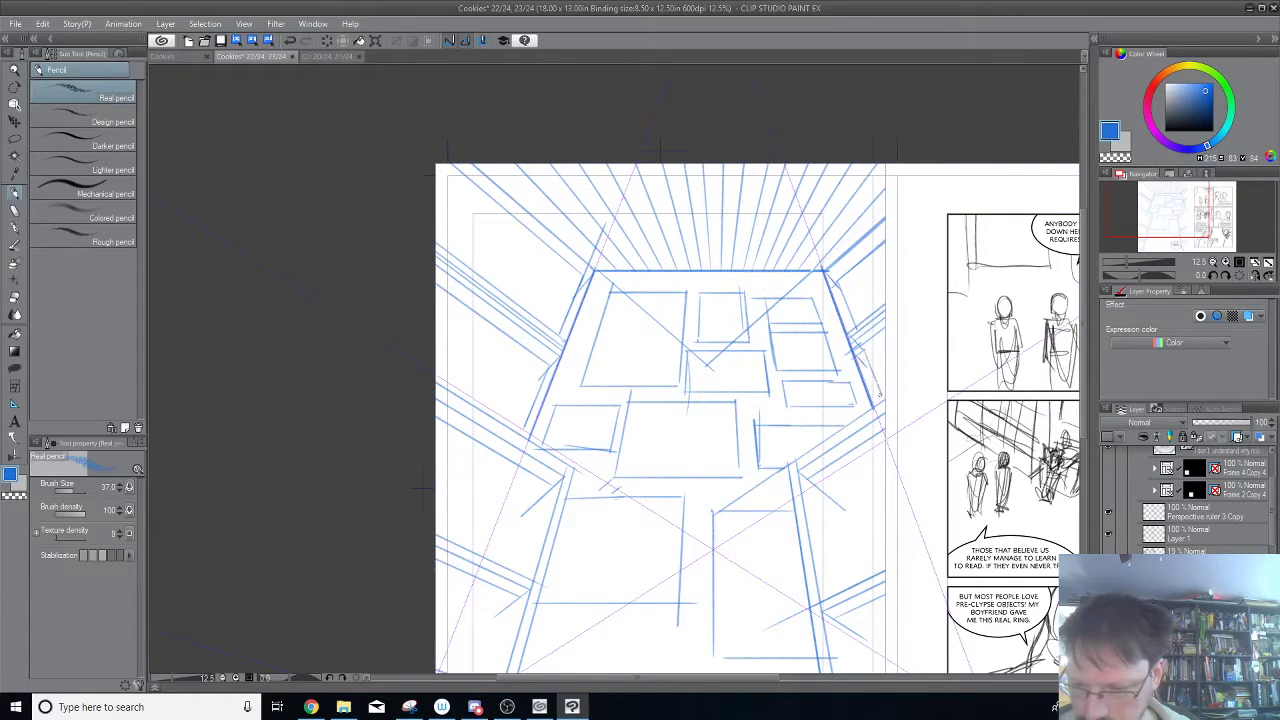
mouse_move(422, 490)
mouse_down()
mouse_move(458, 513)
mouse_move(572, 473)
mouse_up()
mouse_move(721, 256)
mouse_down()
mouse_move(706, 311)
mouse_move(727, 237)
mouse_up()
key(ctrl+z)
key(ctrl+z)
drag(694, 305, 720, 250)
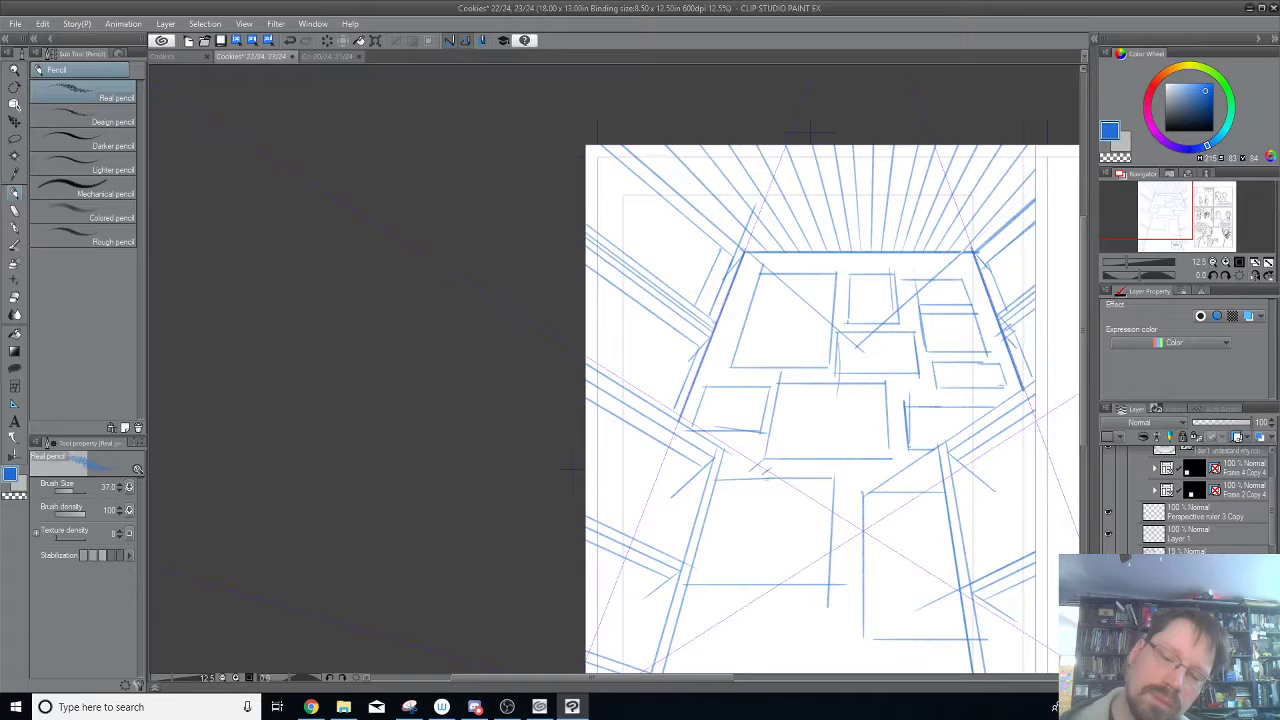
drag(670, 287, 702, 236)
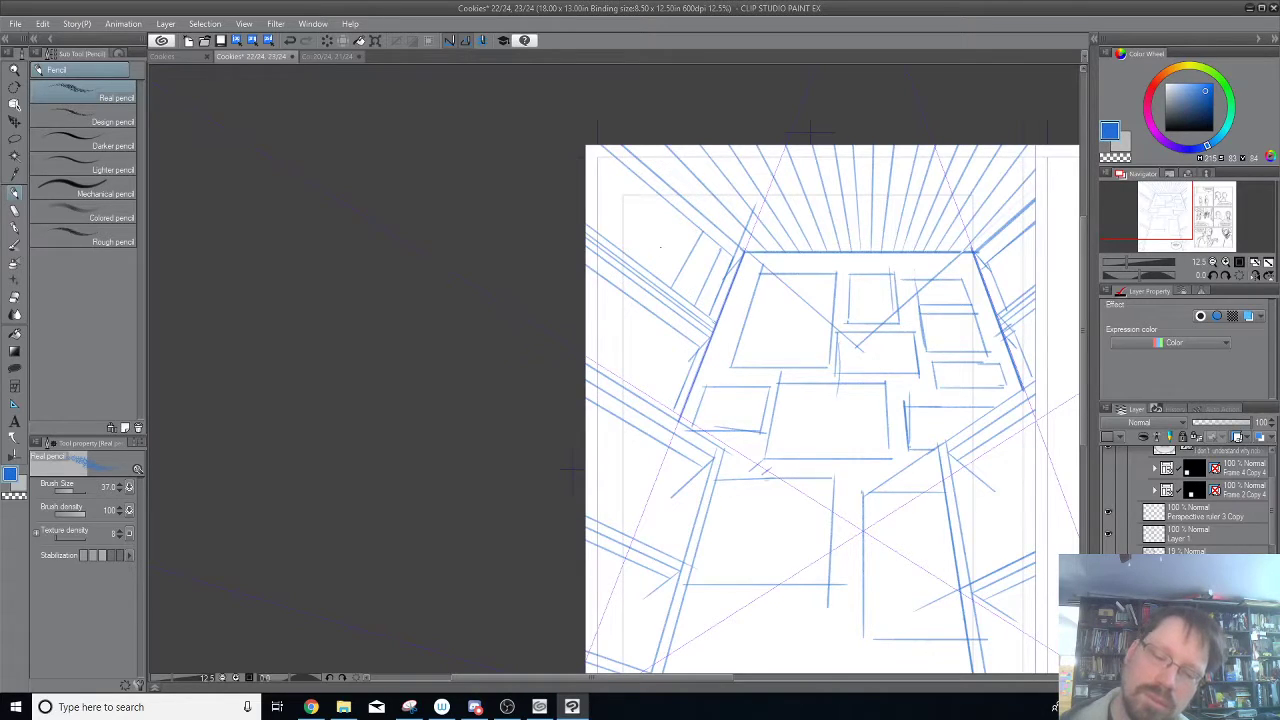
Continue the steep dividers along the left wall's upper band to the page's upper-left corner, redoing misplaced strokes.
drag(655, 276, 691, 222)
drag(628, 252, 669, 203)
key(ctrl+z)
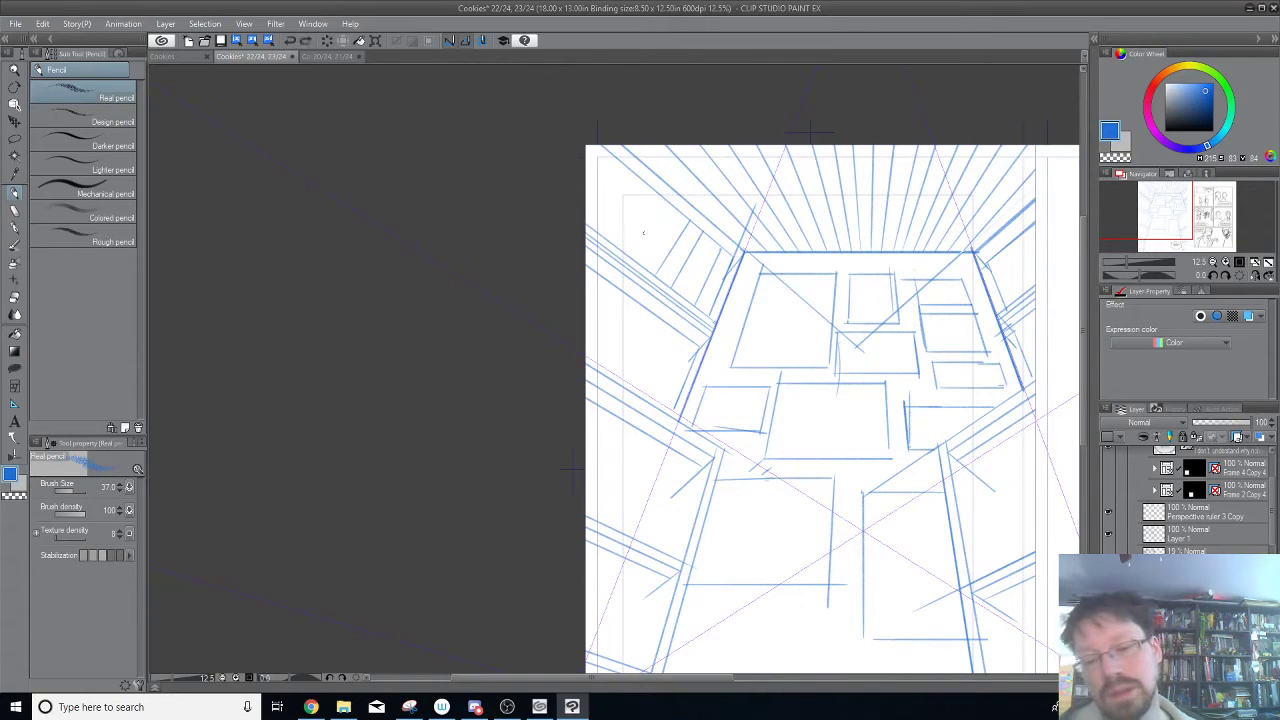
drag(630, 252, 667, 203)
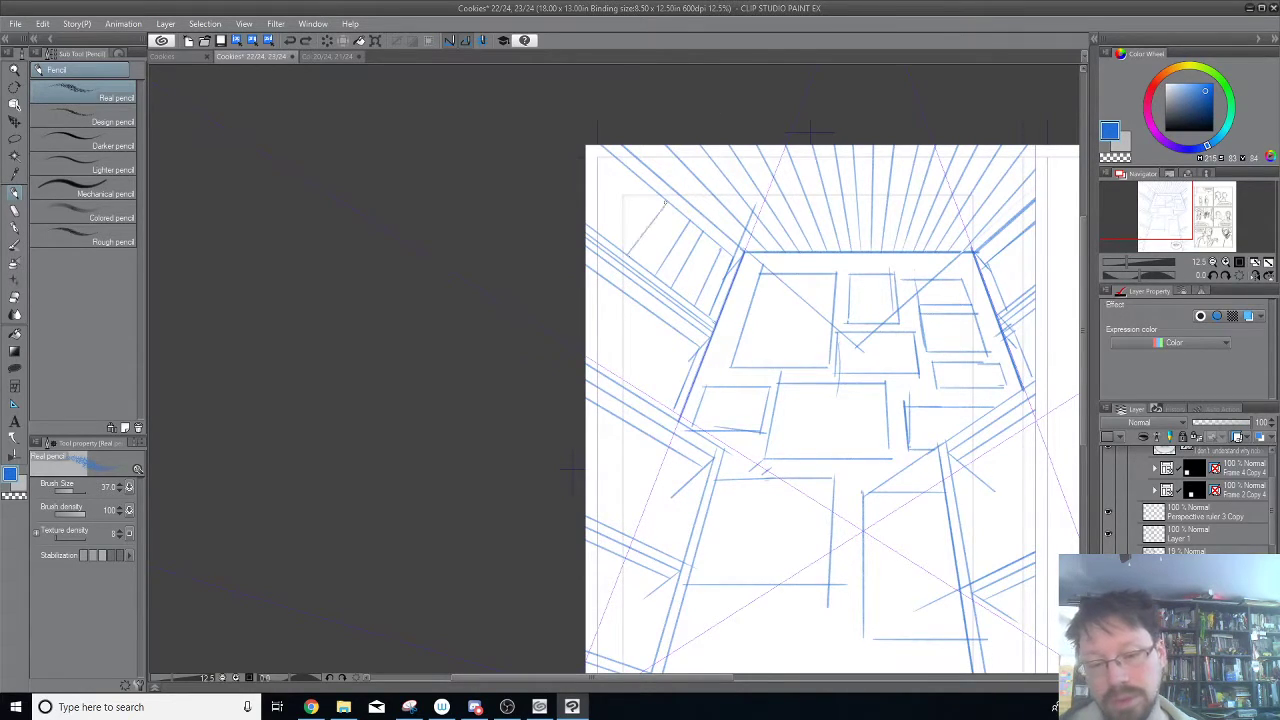
mouse_move(610, 240)
mouse_down()
mouse_move(656, 191)
mouse_move(634, 173)
mouse_move(588, 225)
mouse_move(585, 190)
mouse_move(620, 160)
mouse_move(585, 192)
mouse_up()
key(ctrl+z)
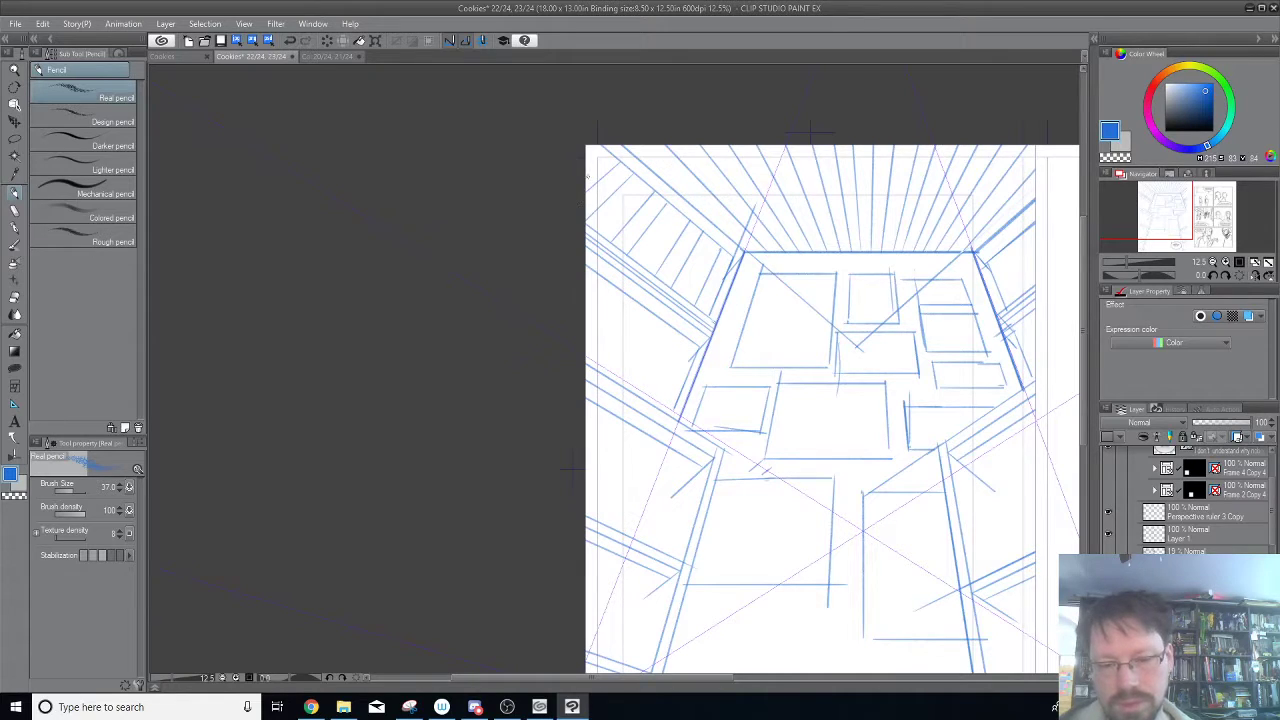
drag(602, 147, 587, 158)
Pencil matching steep dividers on the right wall's upper band and another edge below its beams.
drag(575, 470, 395, 510)
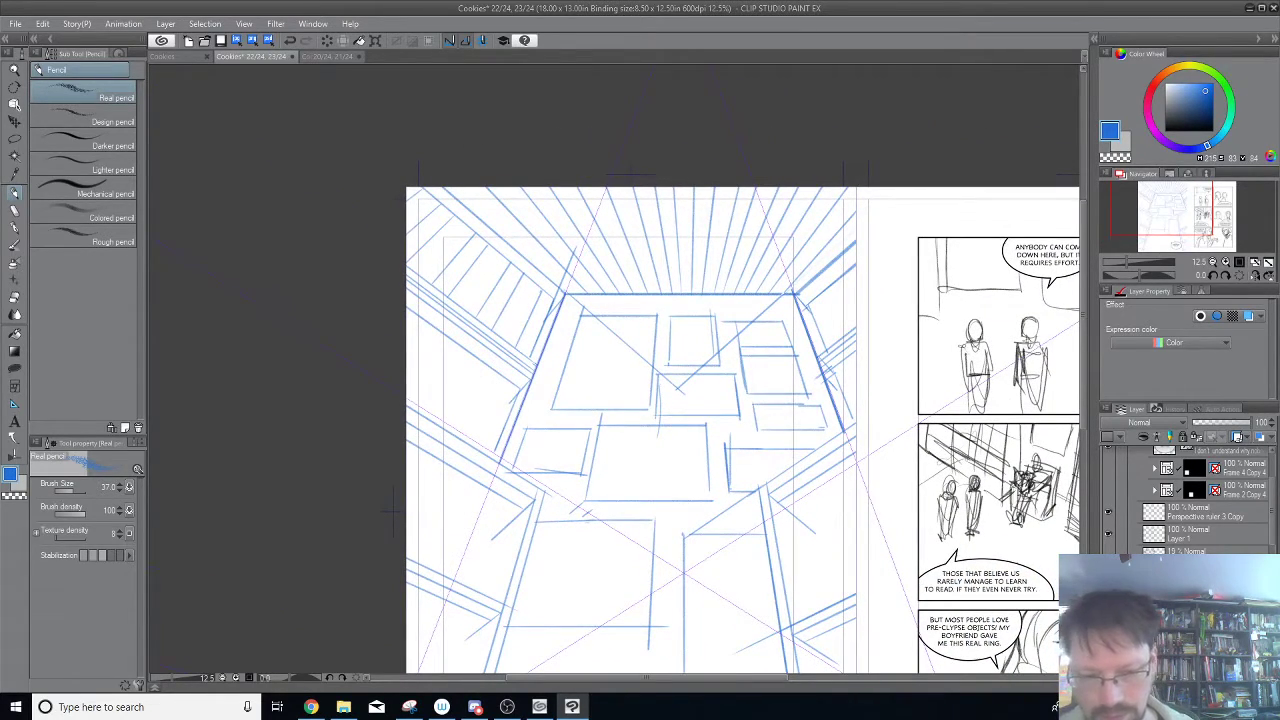
drag(816, 296, 836, 336)
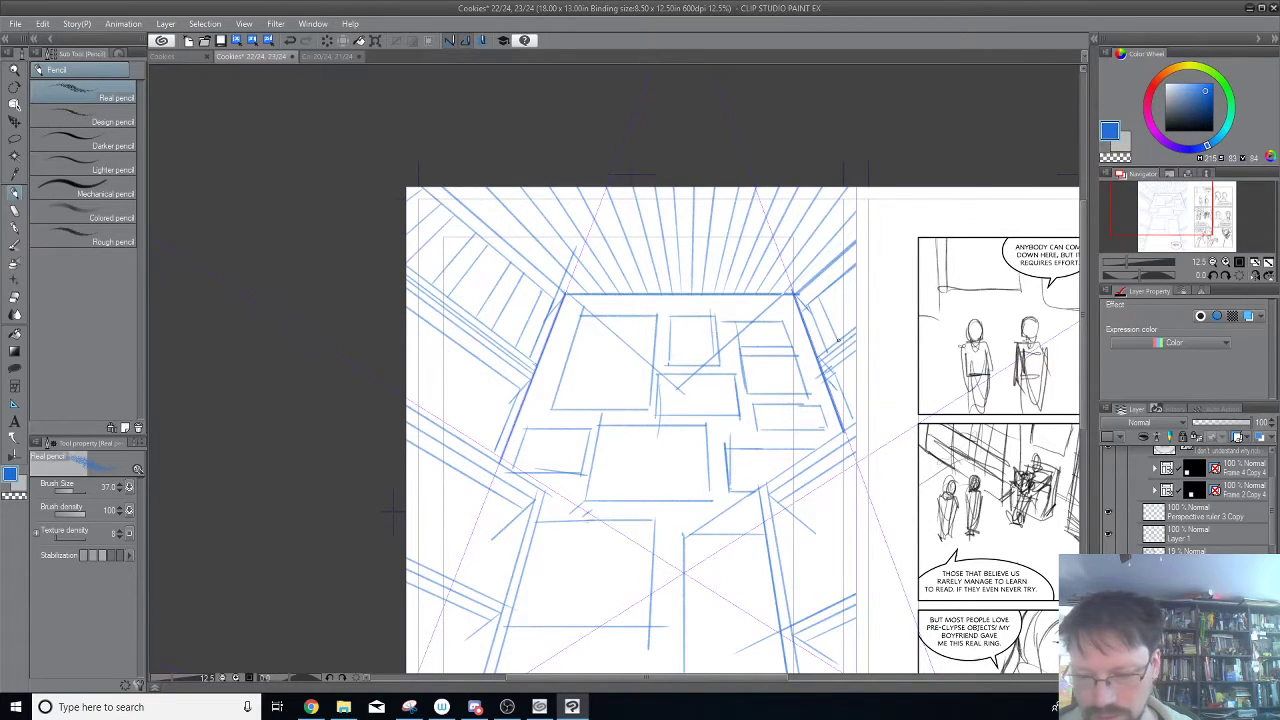
mouse_move(836, 285)
mouse_down()
mouse_move(852, 316)
mouse_move(880, 326)
mouse_up()
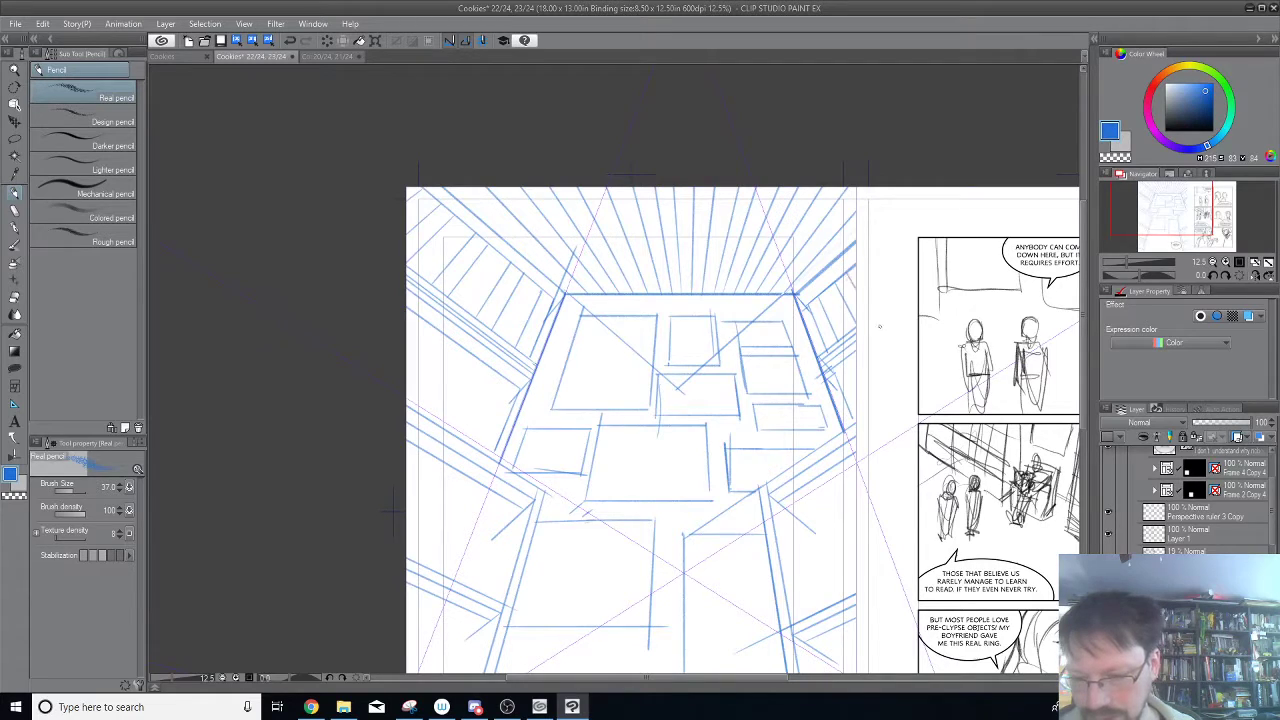
scroll(865, 332, down, 2)
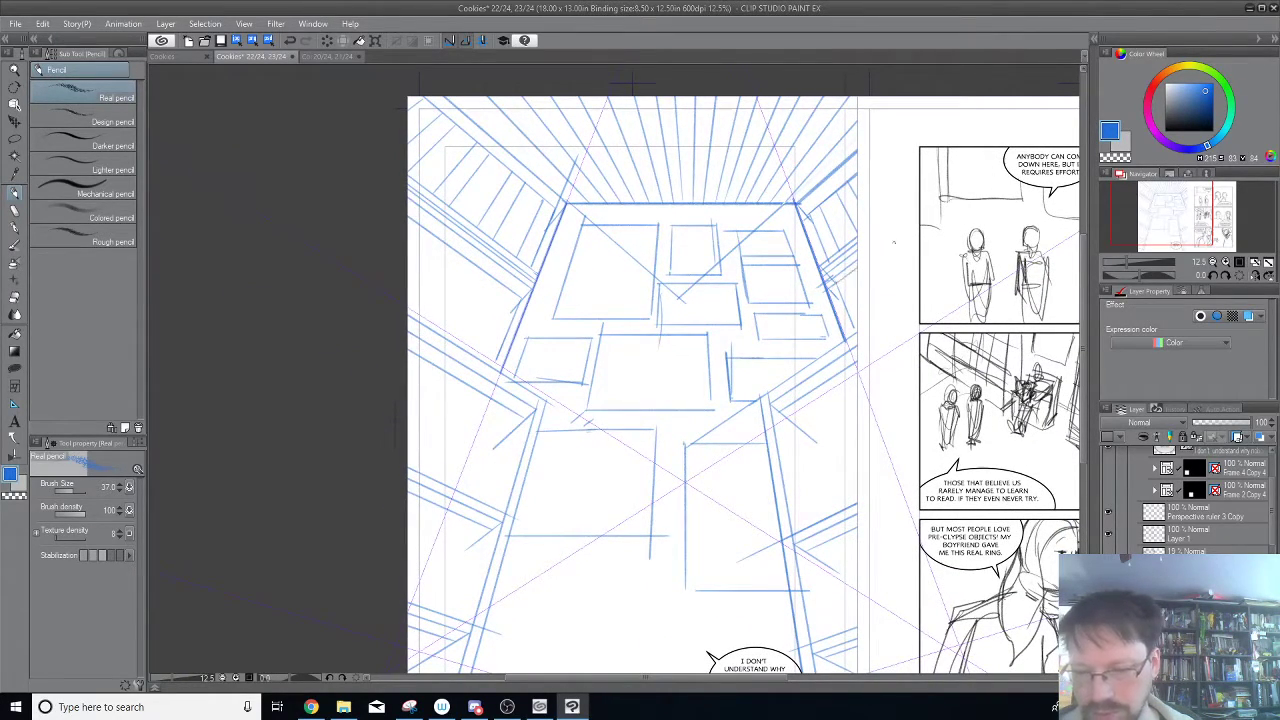
drag(846, 276, 868, 335)
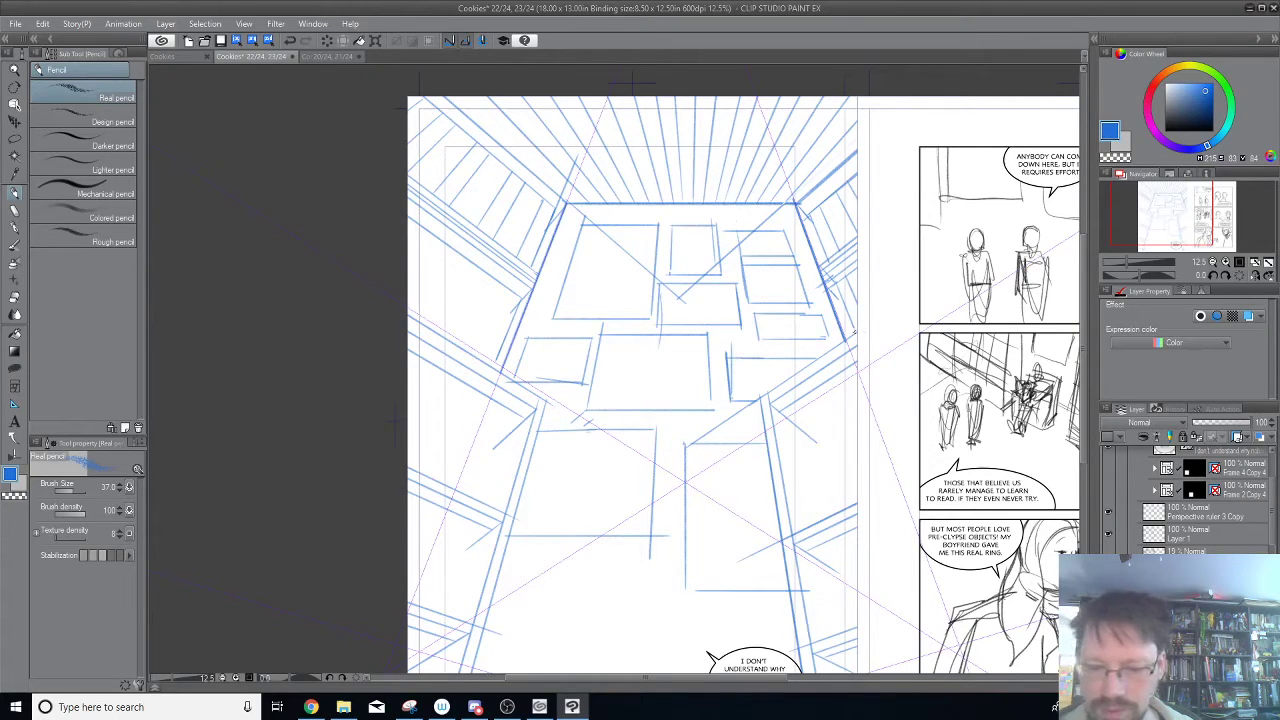
Pencil steep dividers between the two beams of the left wall's second band, undoing one misplaced stroke.
drag(567, 370, 811, 387)
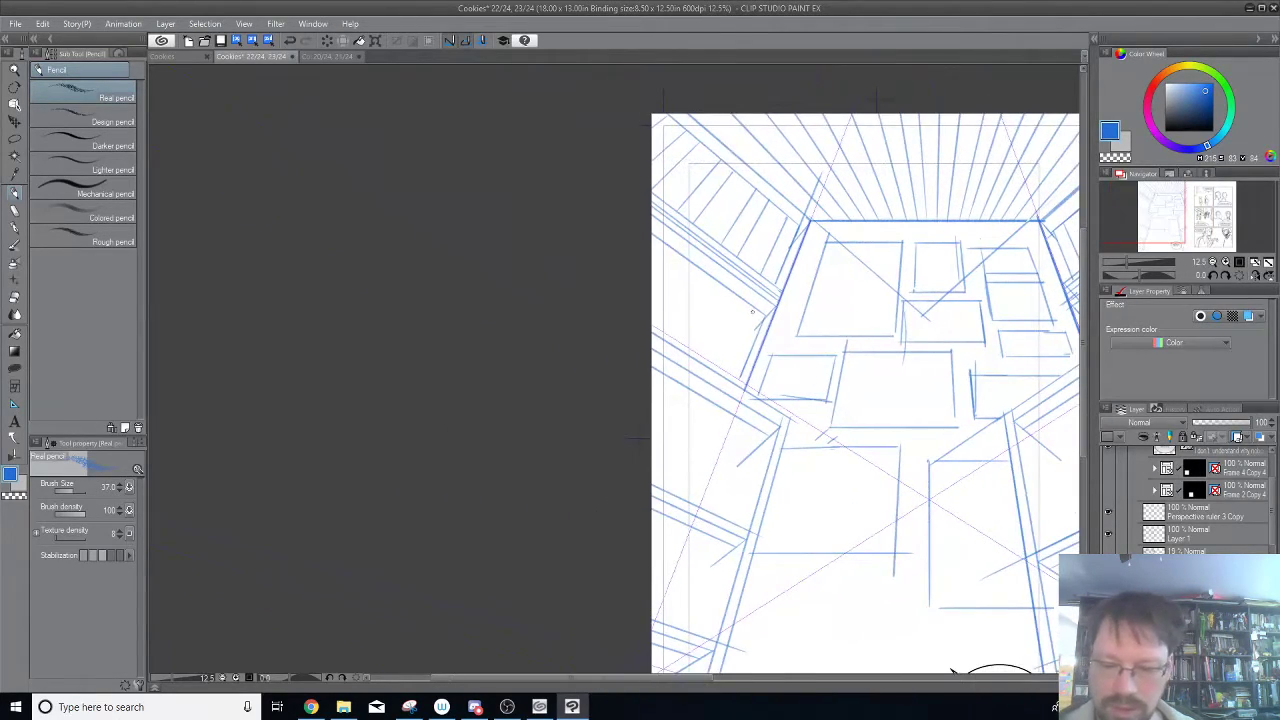
drag(750, 318, 726, 374)
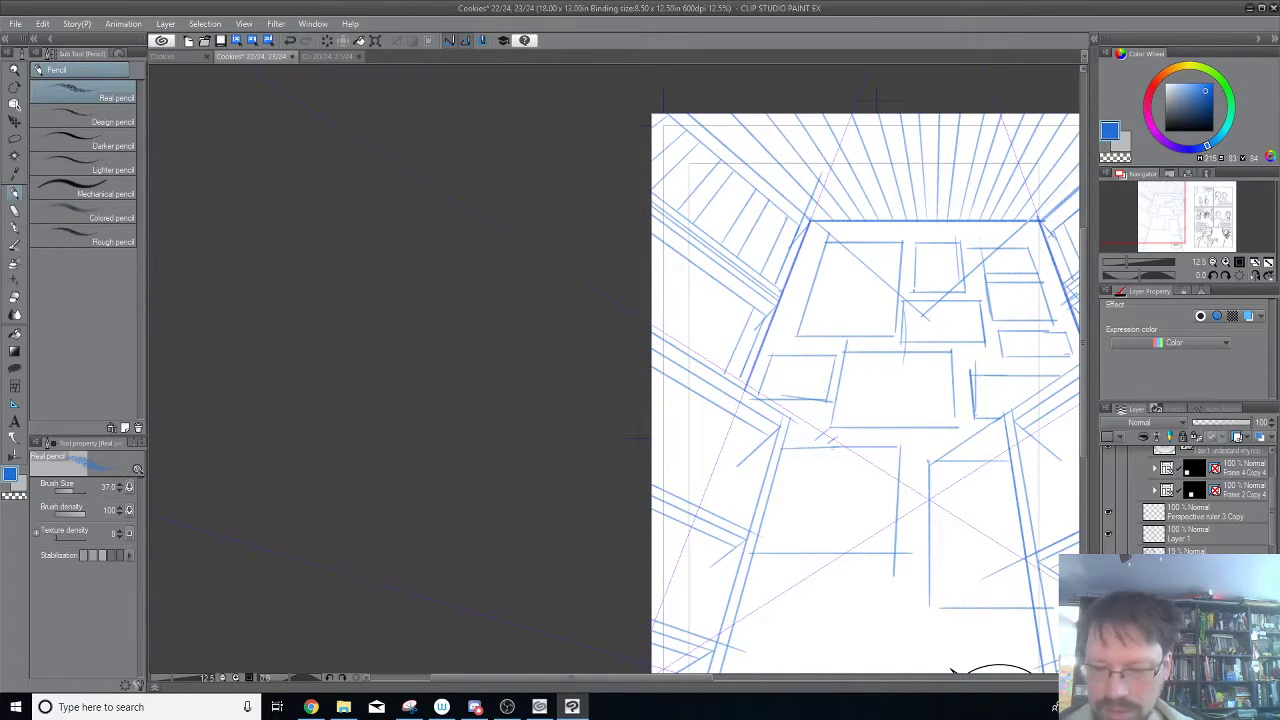
mouse_move(746, 379)
mouse_down()
mouse_move(514, 154)
mouse_move(700, 350)
mouse_move(733, 292)
mouse_up()
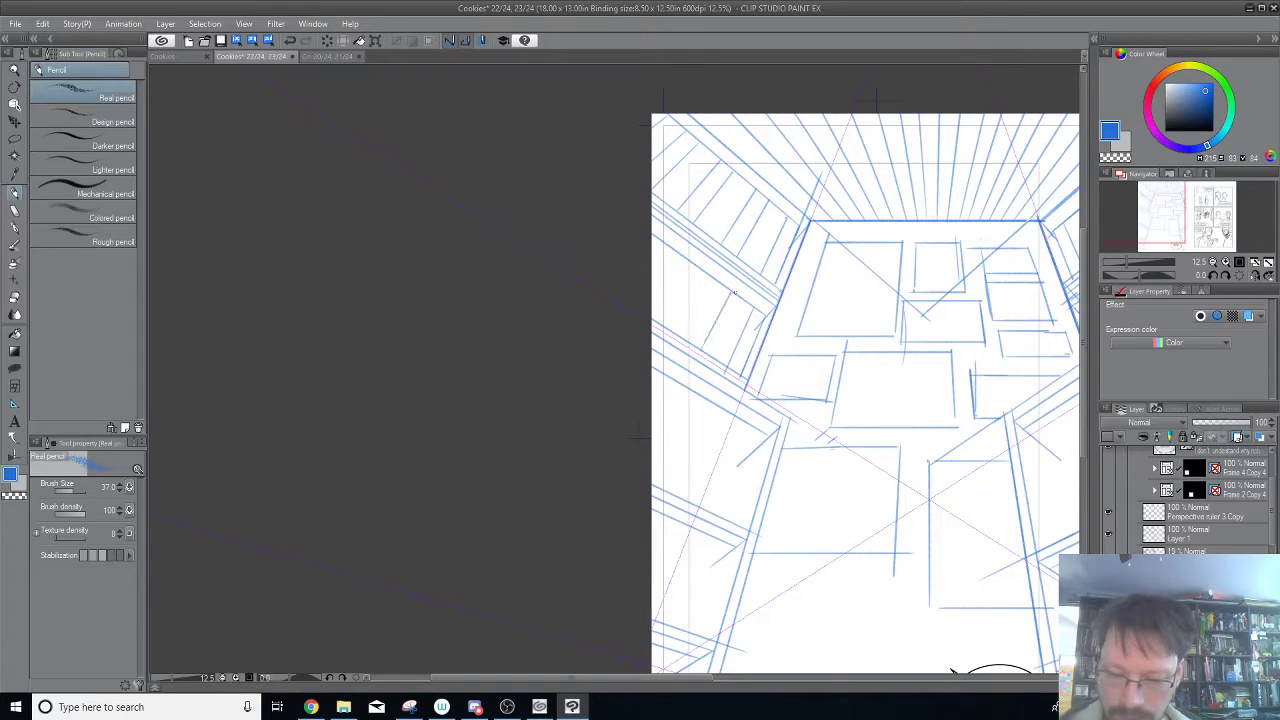
key(ctrl+z)
drag(716, 285, 692, 332)
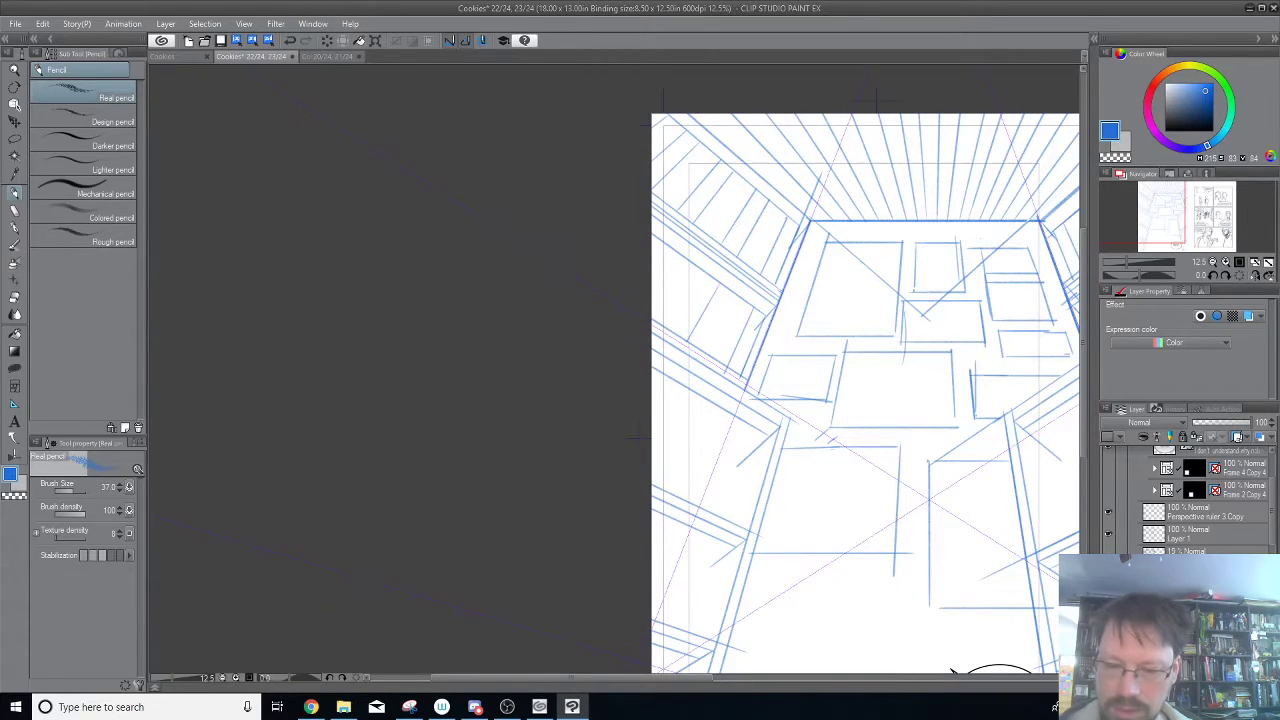
drag(744, 301, 716, 355)
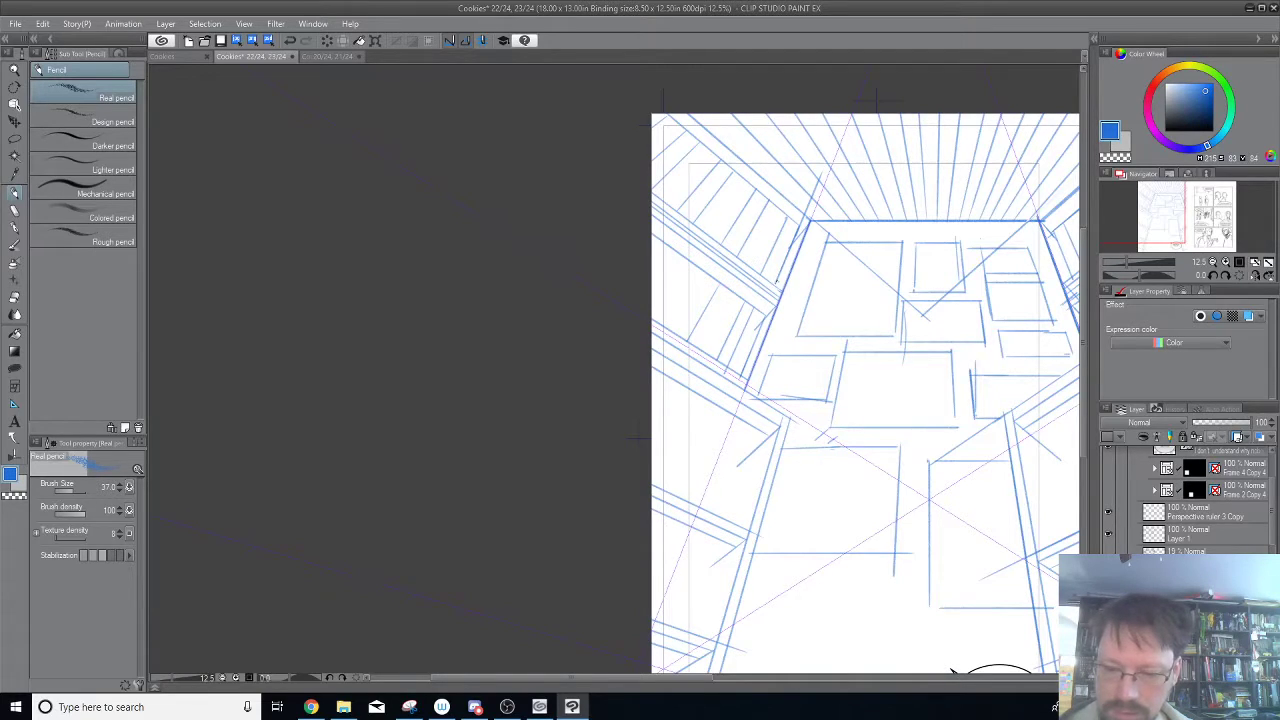
drag(762, 312, 735, 372)
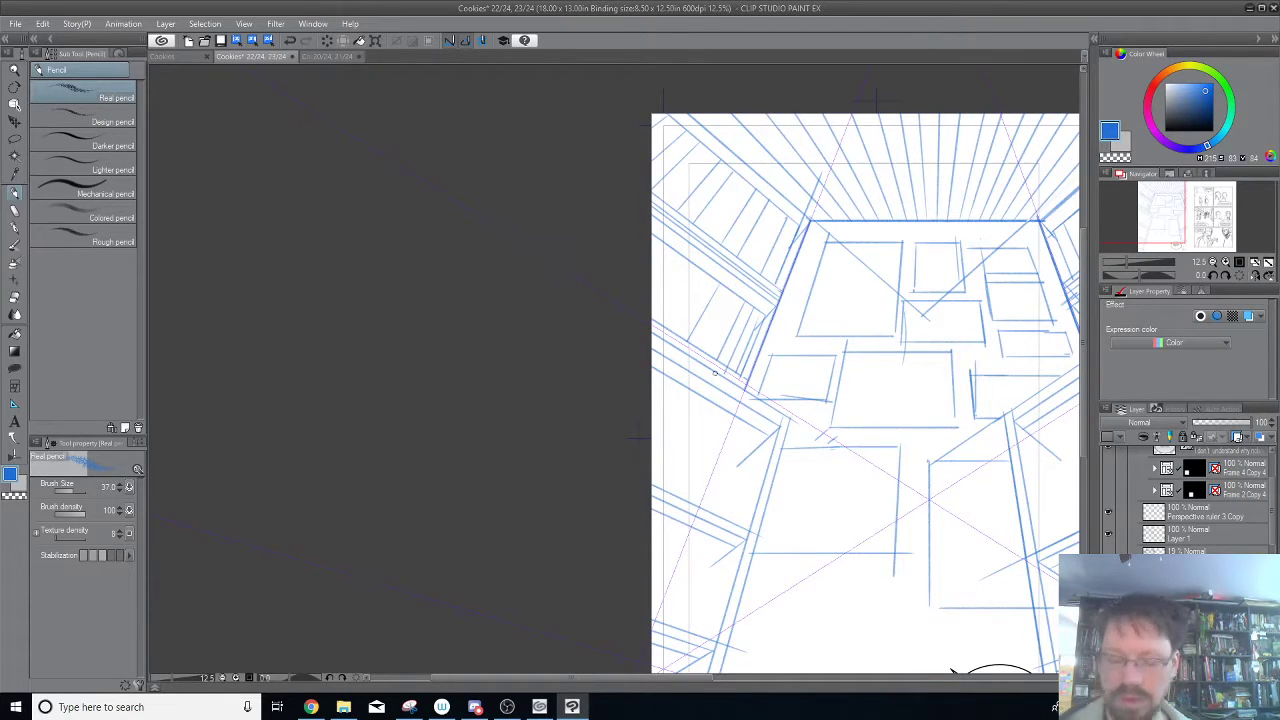
Cut all the divider strokes, paste them above Perspective ruler 3 Copy, and combine the pasted layer with Perspective ruler 3 Copy and Layer 1.
key(ctrl+a)
key(Delete)
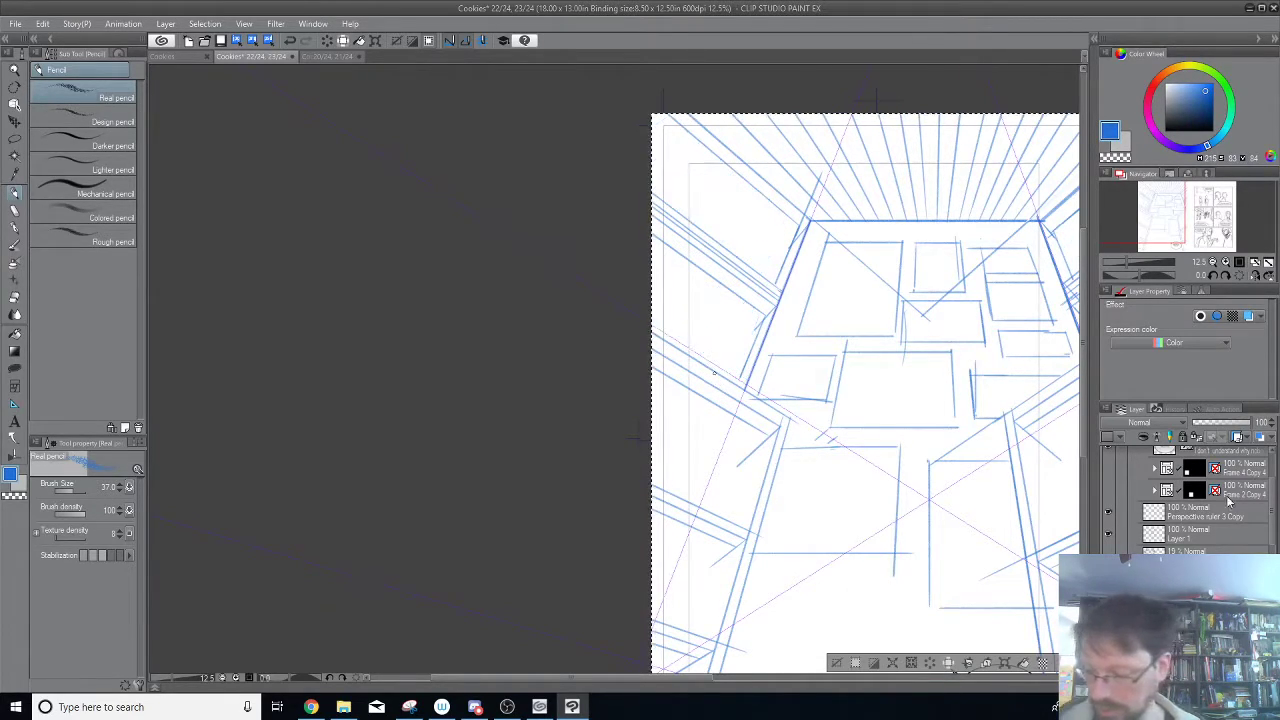
click(1222, 515)
key(ctrl+z)
key(ctrl+z)
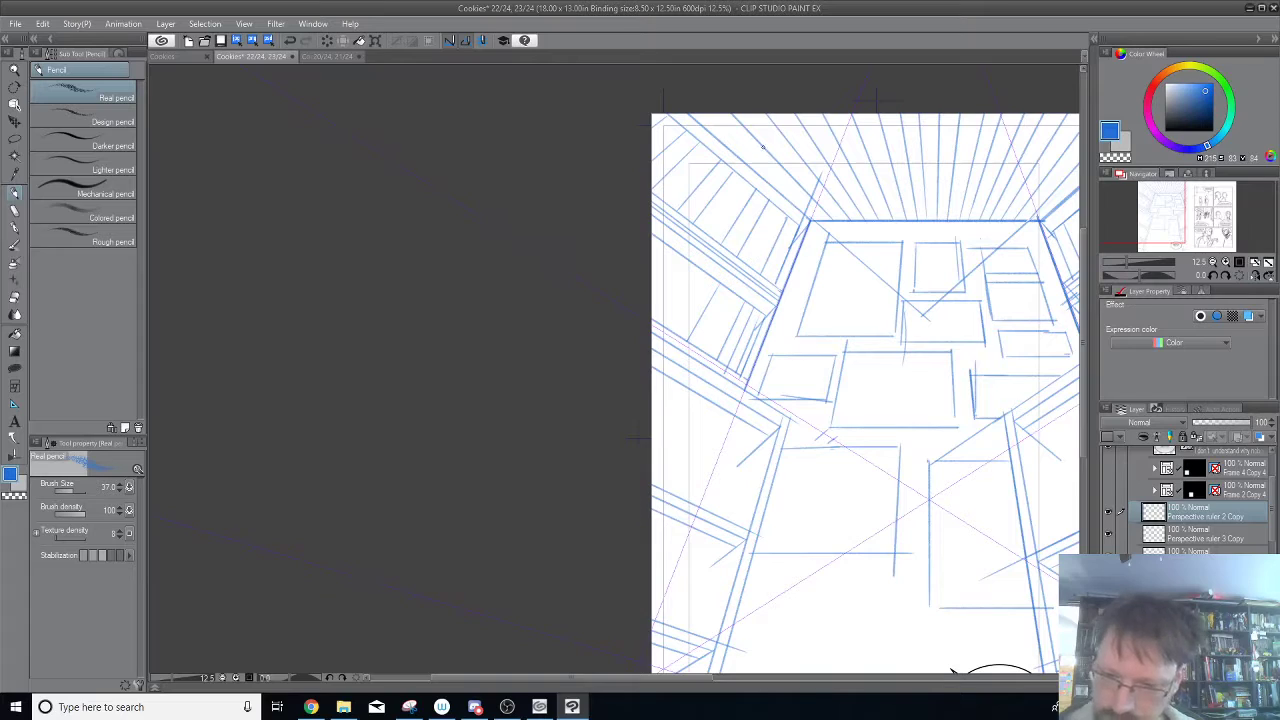
right_click(1215, 526)
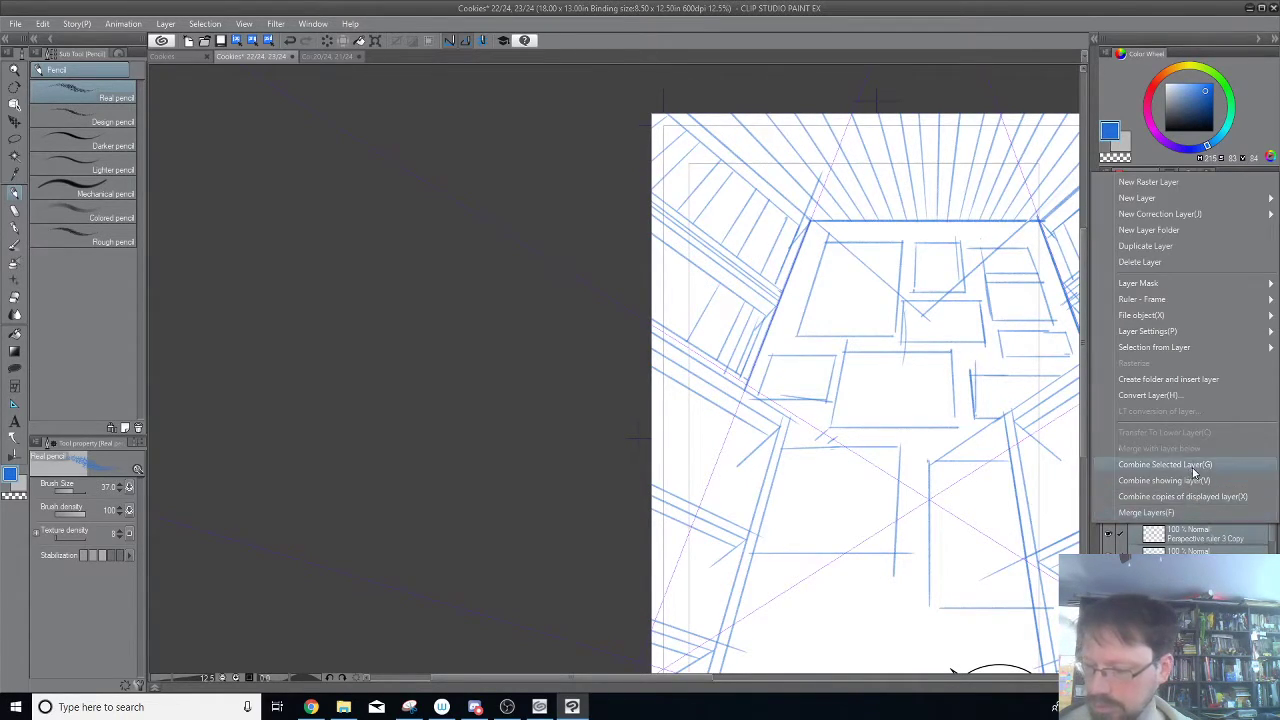
click(1190, 465)
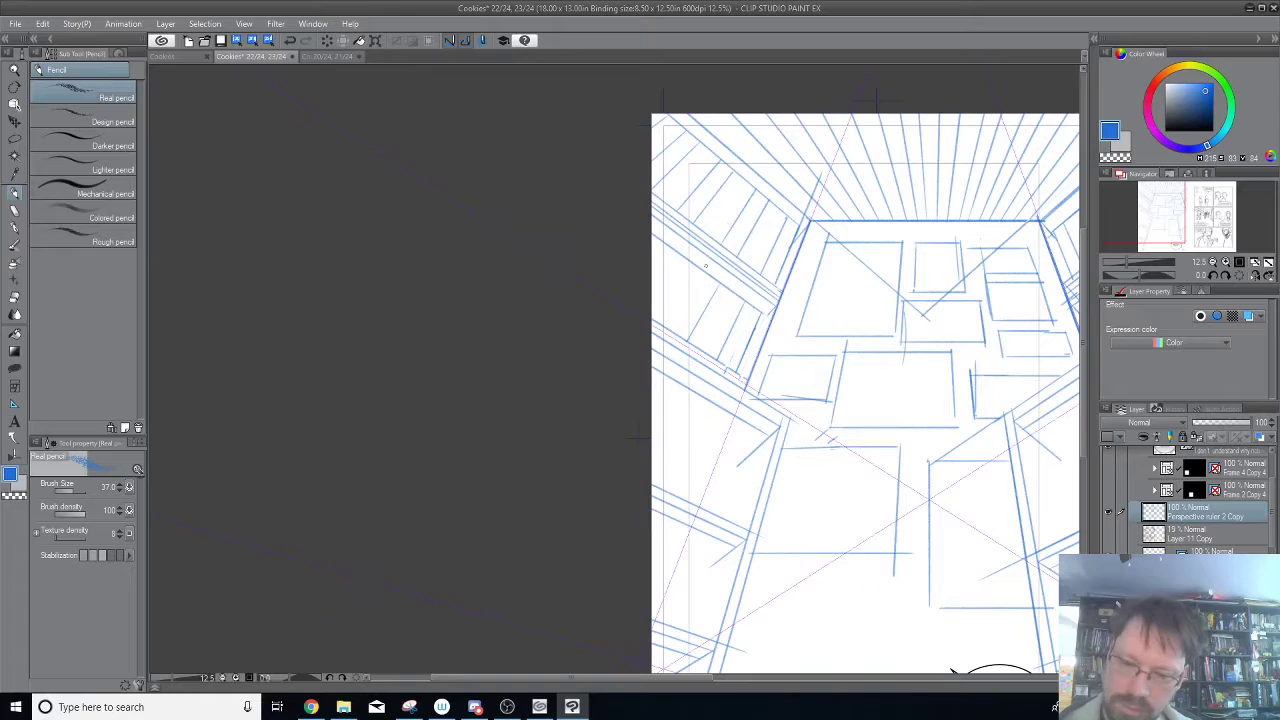
Add further steep divider strokes to the left wall's second band and a short one in its upper band.
drag(668, 327, 703, 273)
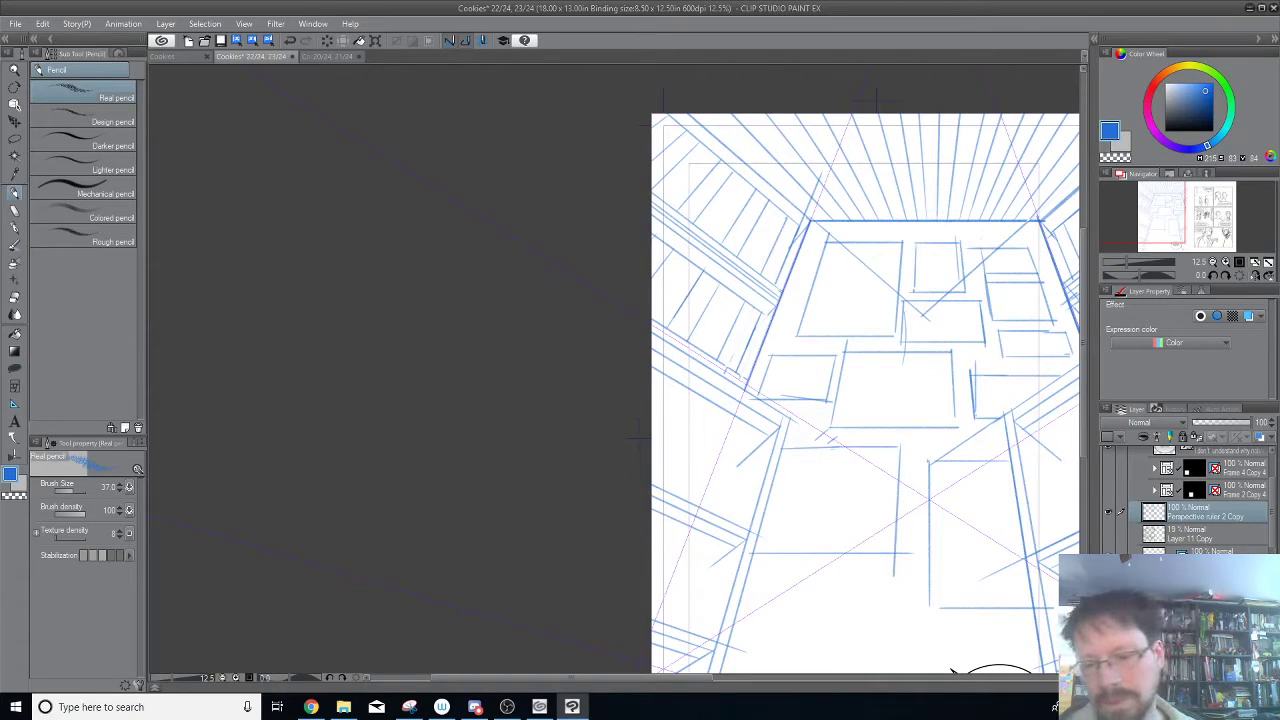
drag(746, 301, 734, 324)
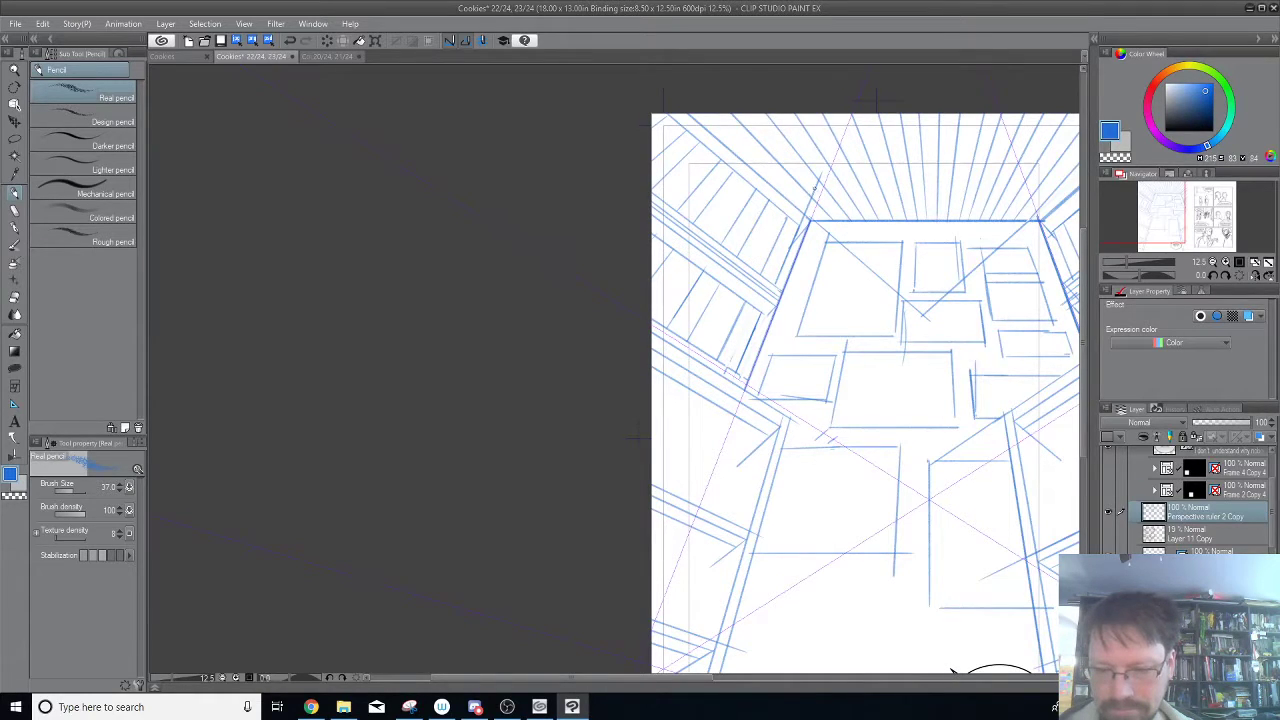
drag(822, 276, 802, 356)
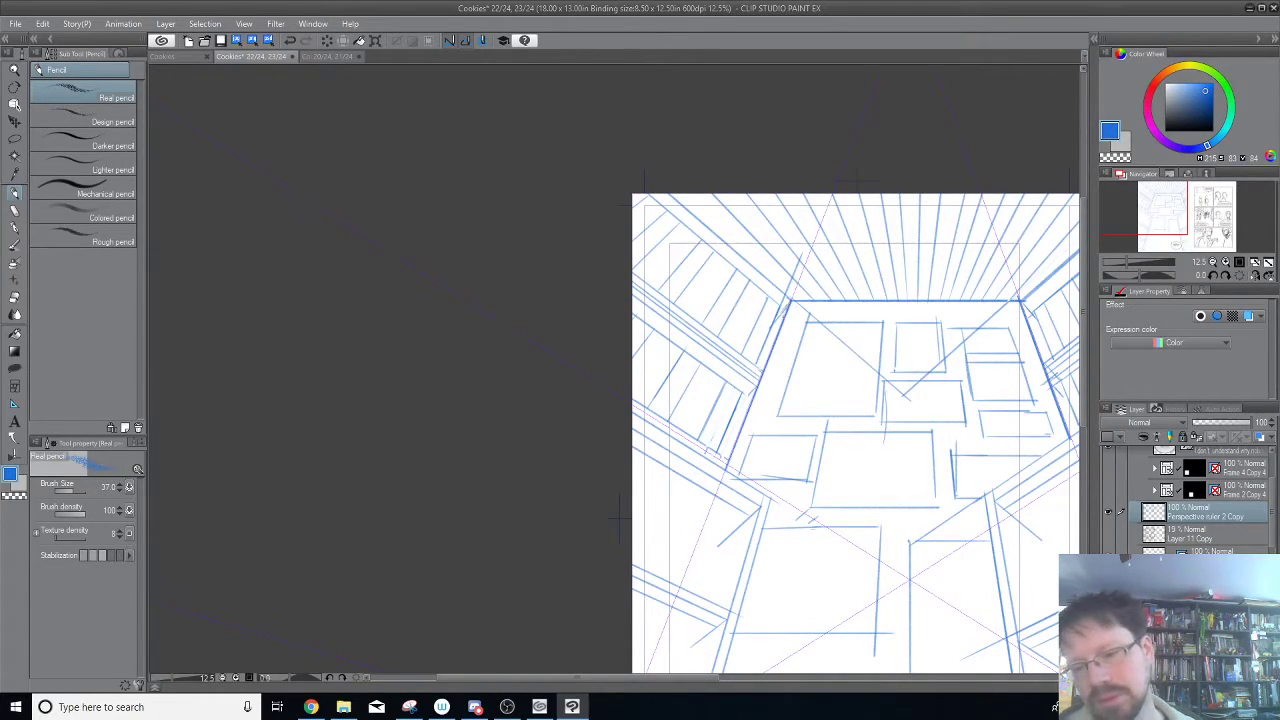
drag(767, 301, 748, 327)
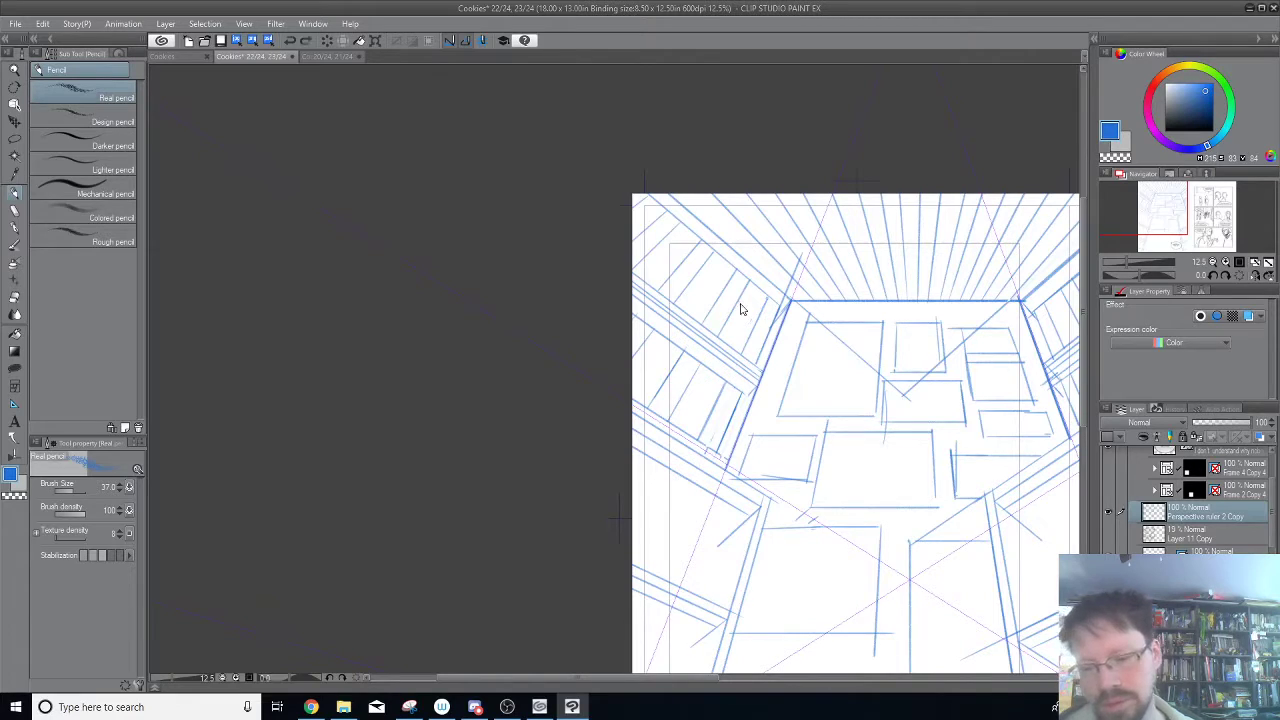
Pencil receding lines across the dividers of the left wall's bands, rotating the canvas to 75 degrees for the strokes.
drag(776, 311, 521, 111)
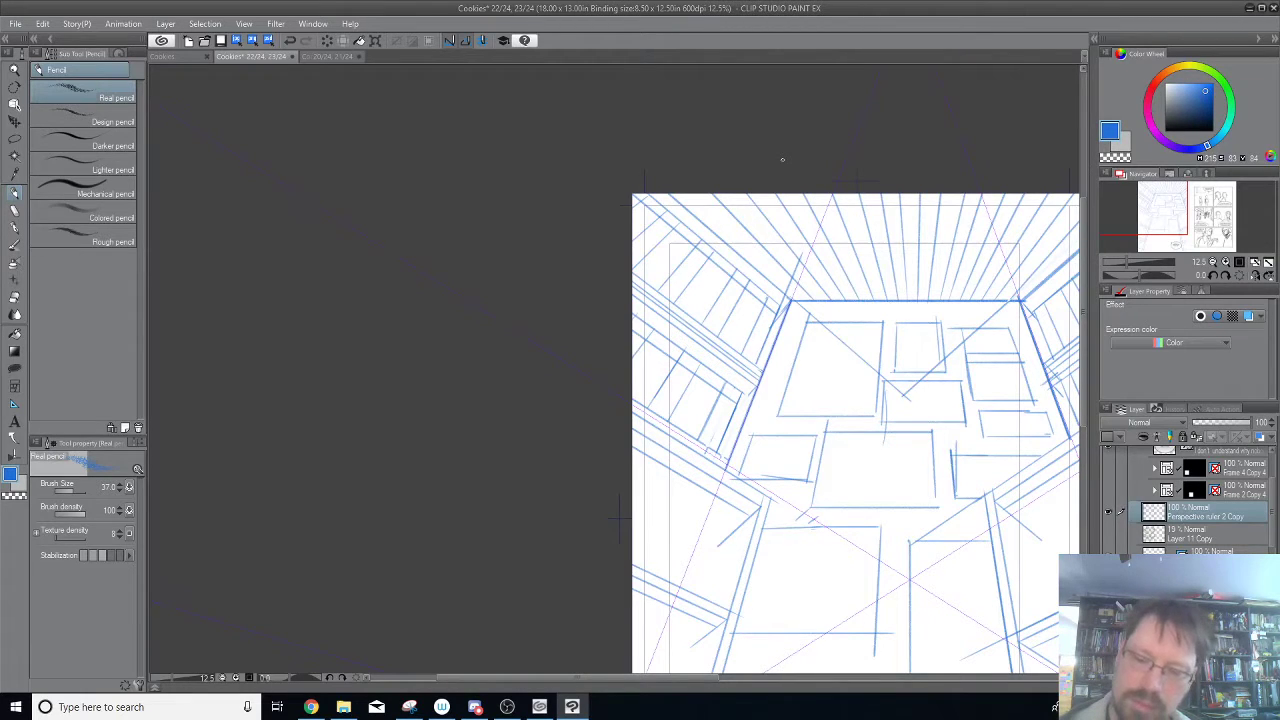
key(asciicircum)
key(asciicircum)
key(asciicircum)
key(asciicircum)
key(asciicircum)
drag(738, 468, 790, 357)
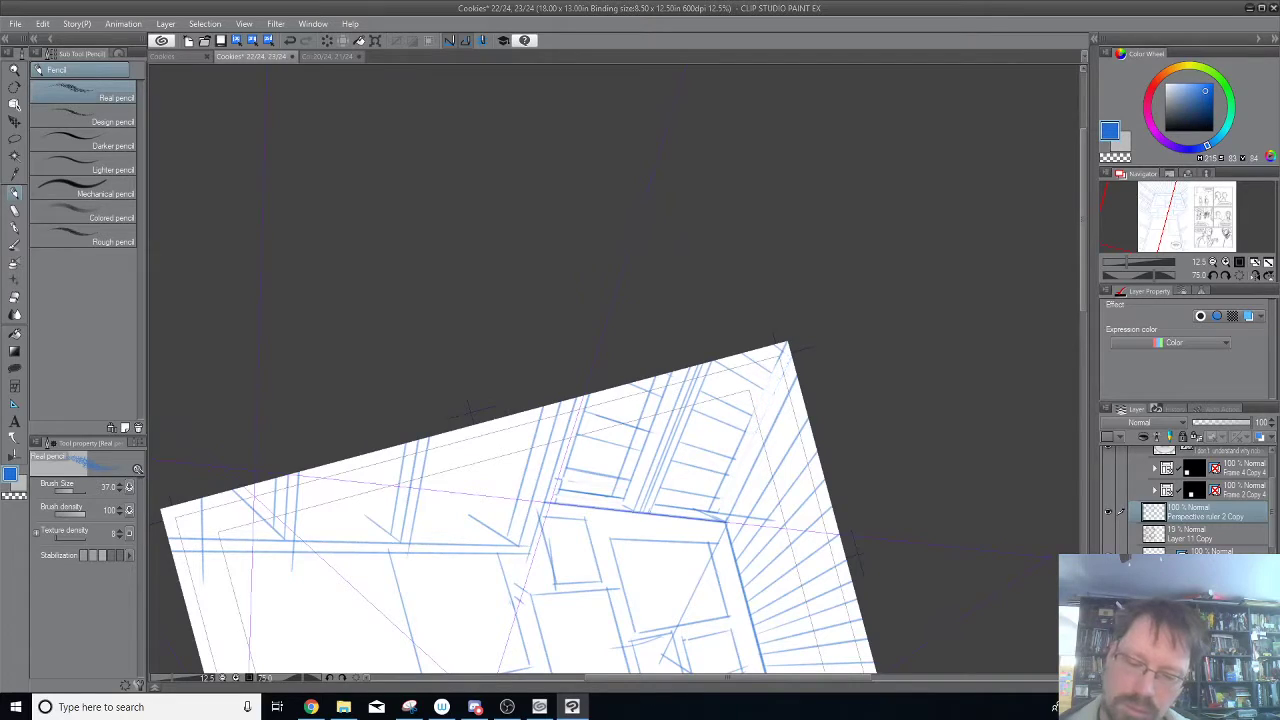
mouse_move(627, 480)
mouse_down()
mouse_move(621, 498)
mouse_move(670, 376)
mouse_up()
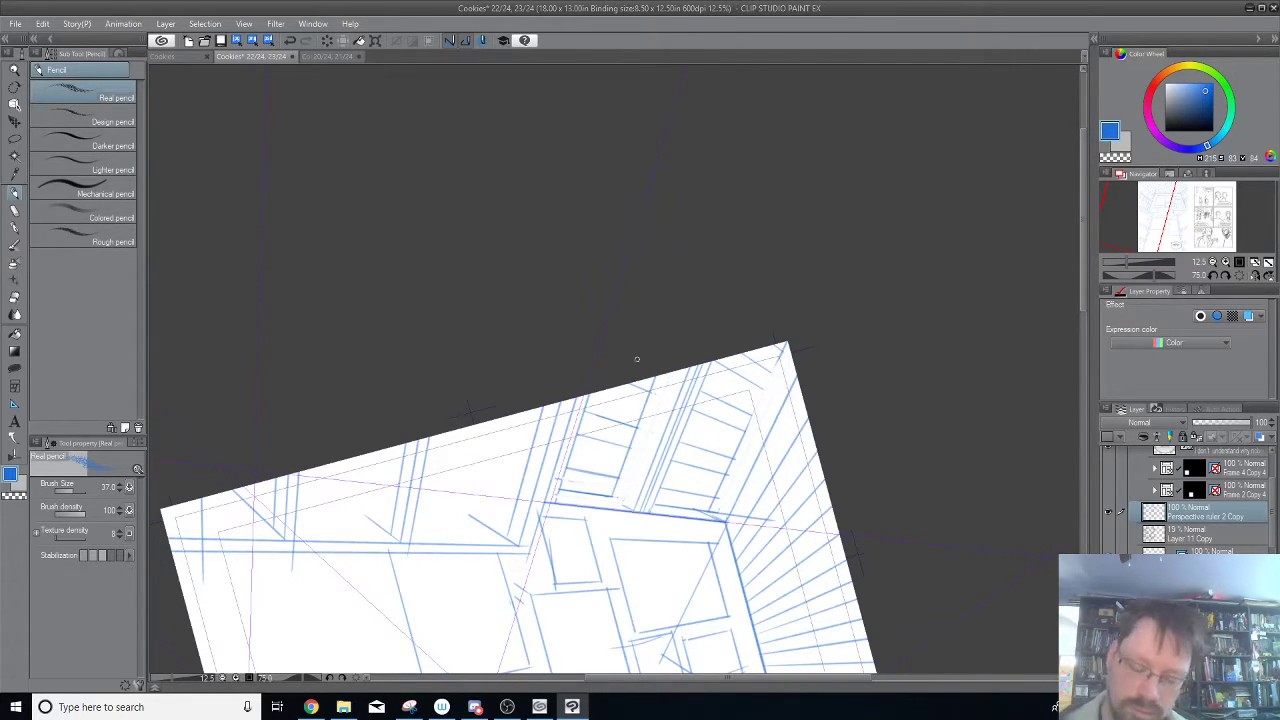
Rotate the canvas to -30 degrees and pencil short second edges beside the upper-left band's dividers, undoing misplaced strokes.
key(minus)
key(minus)
key(minus)
key(minus)
key(minus)
key(minus)
key(minus)
drag(702, 255, 797, 341)
drag(671, 302, 692, 299)
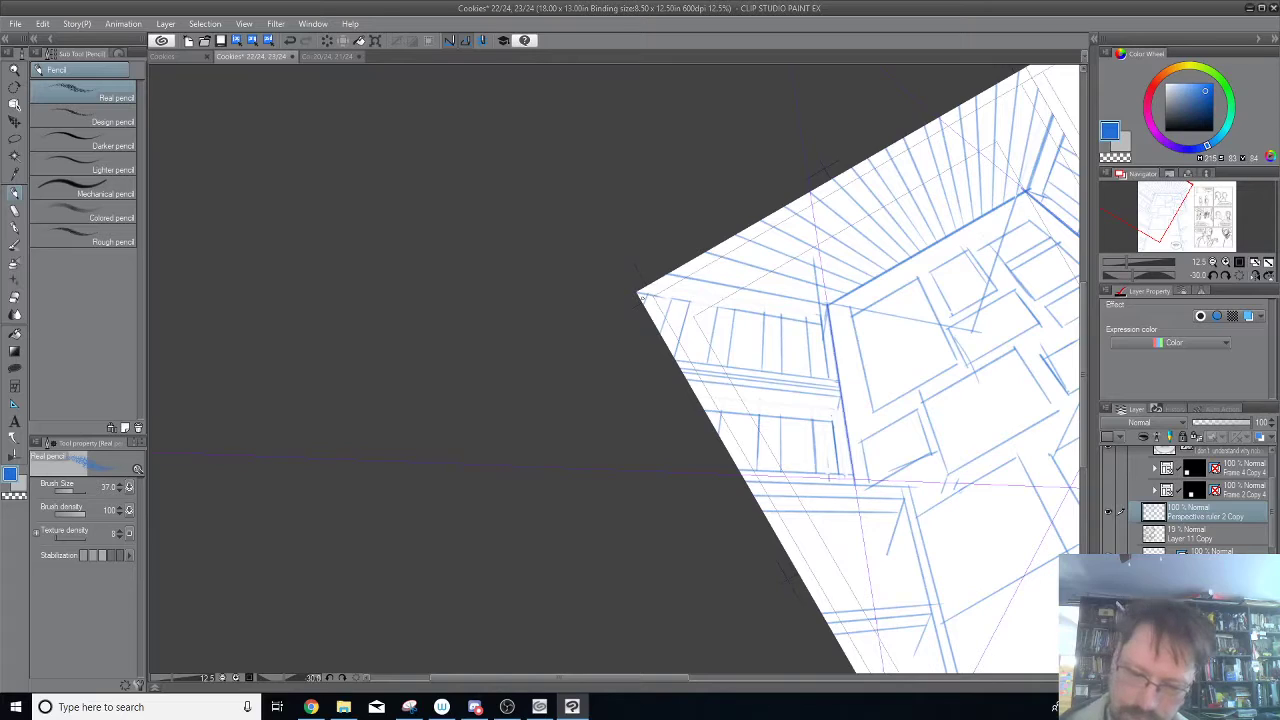
drag(809, 320, 801, 354)
key(ctrl+z)
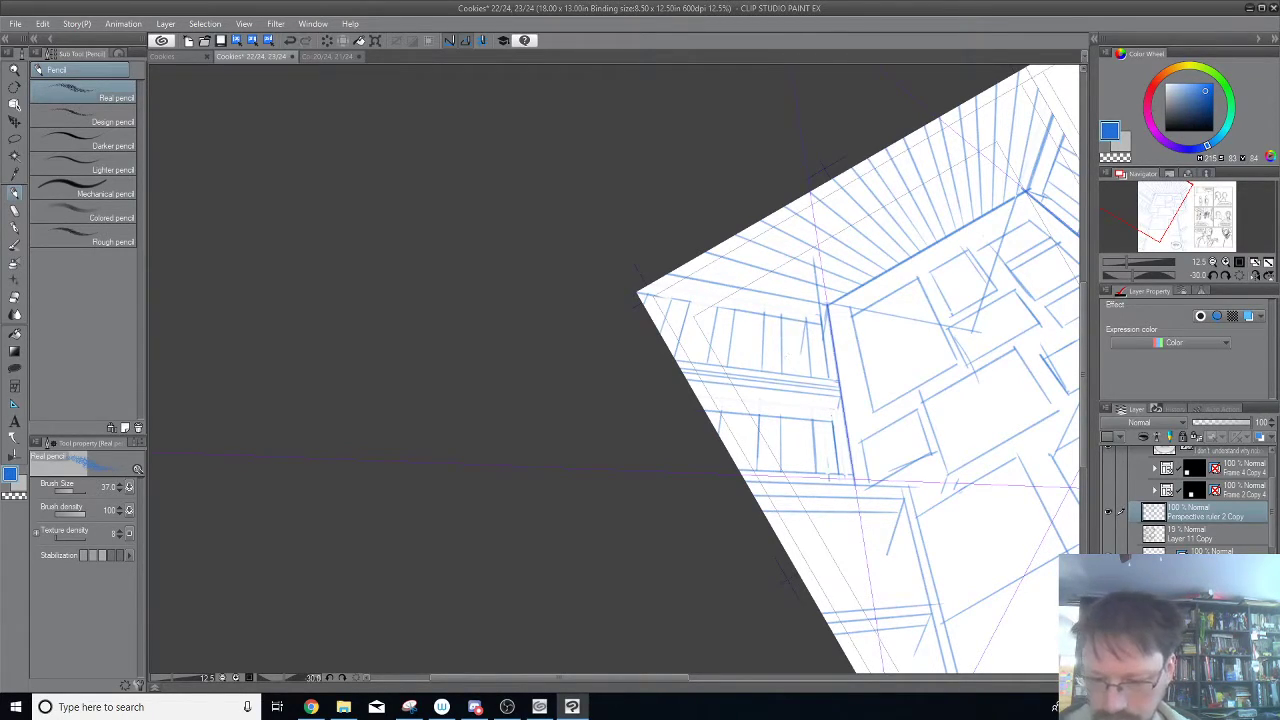
drag(763, 312, 762, 350)
mouse_move(715, 312)
mouse_down()
mouse_move(713, 344)
mouse_move(689, 336)
mouse_up()
key(ctrl+z)
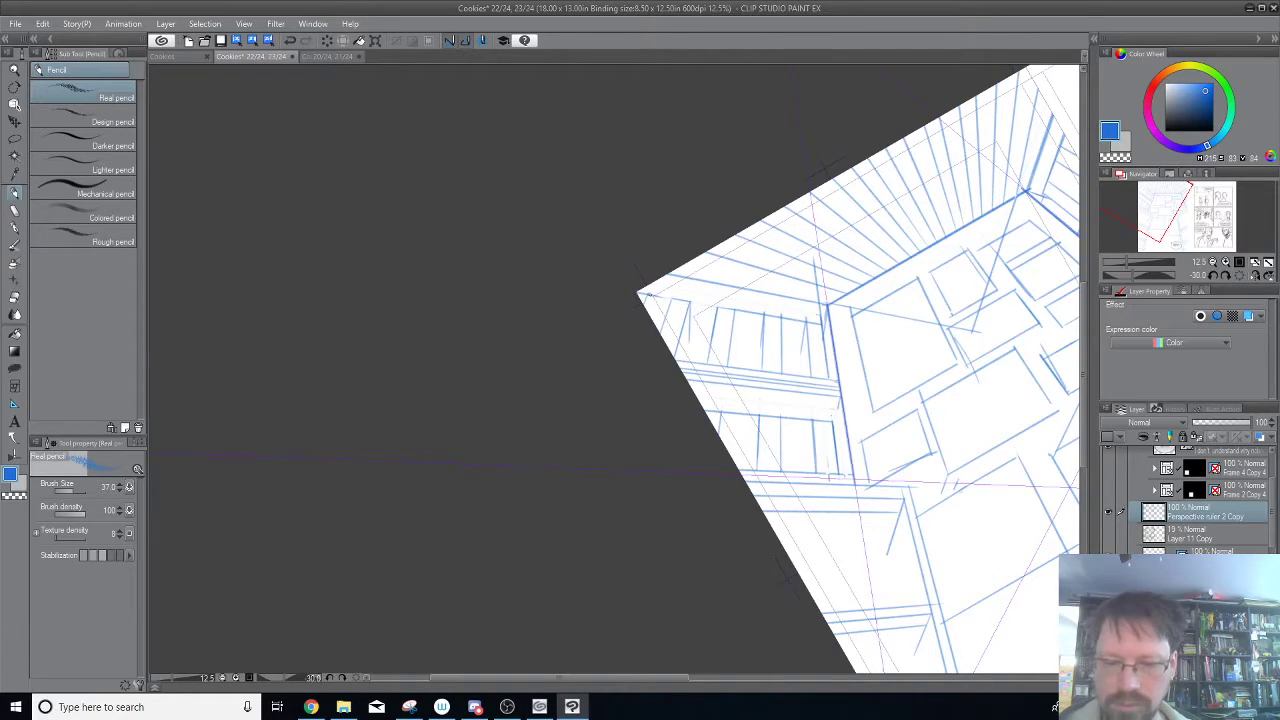
Pencil short second edges beside the dividers of the left wall's second band, undoing a misplaced stroke.
drag(866, 341, 857, 257)
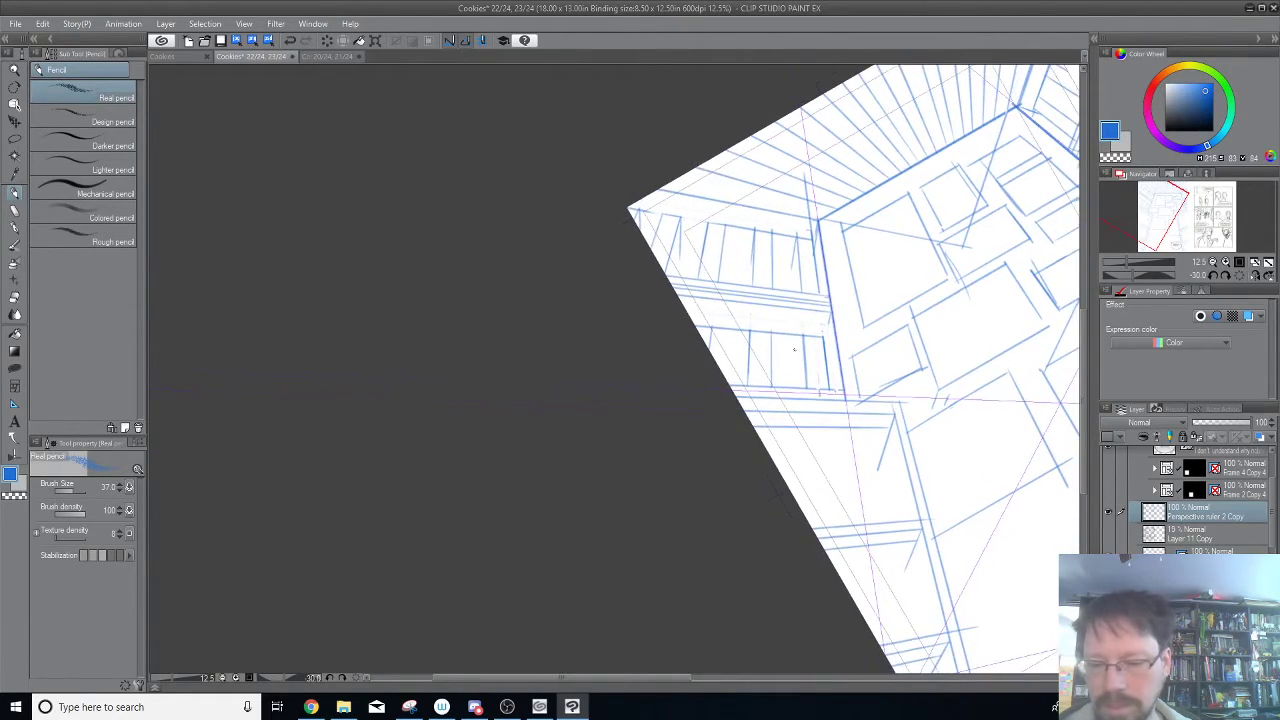
drag(800, 336, 798, 373)
key(ctrl+z)
mouse_move(790, 262)
mouse_down()
mouse_move(788, 304)
mouse_move(746, 382)
mouse_up()
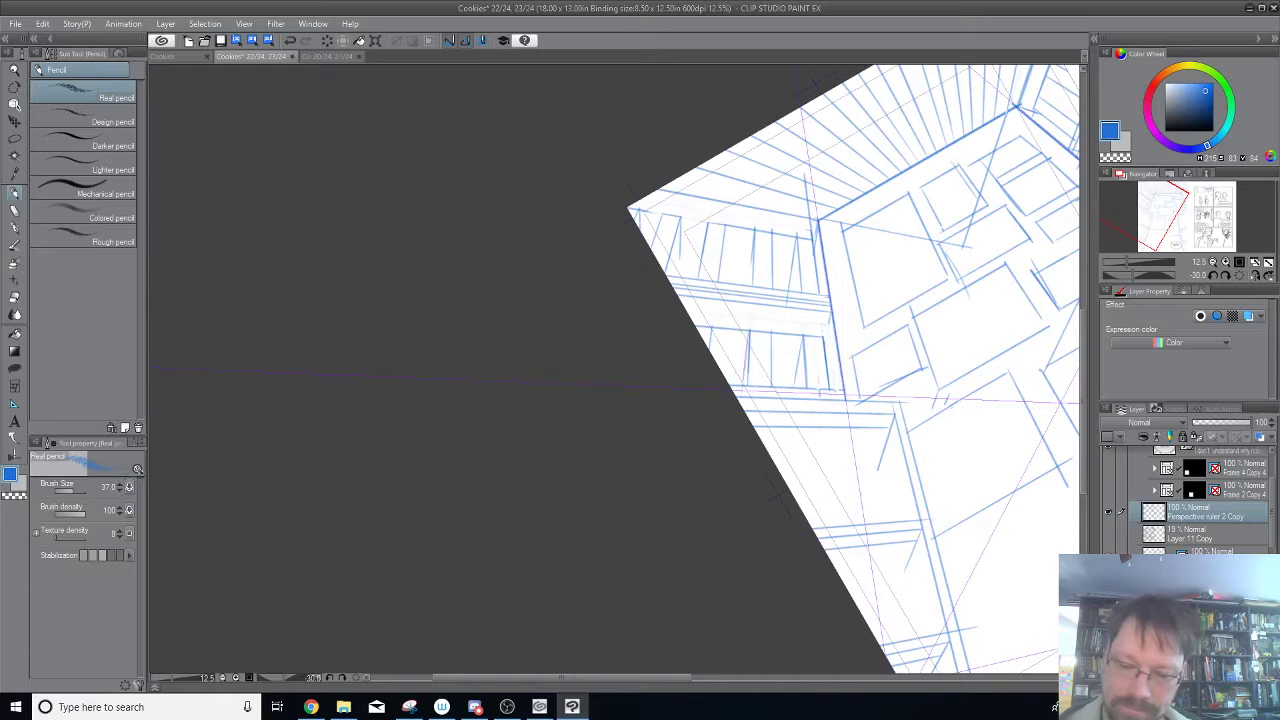
drag(711, 329, 710, 378)
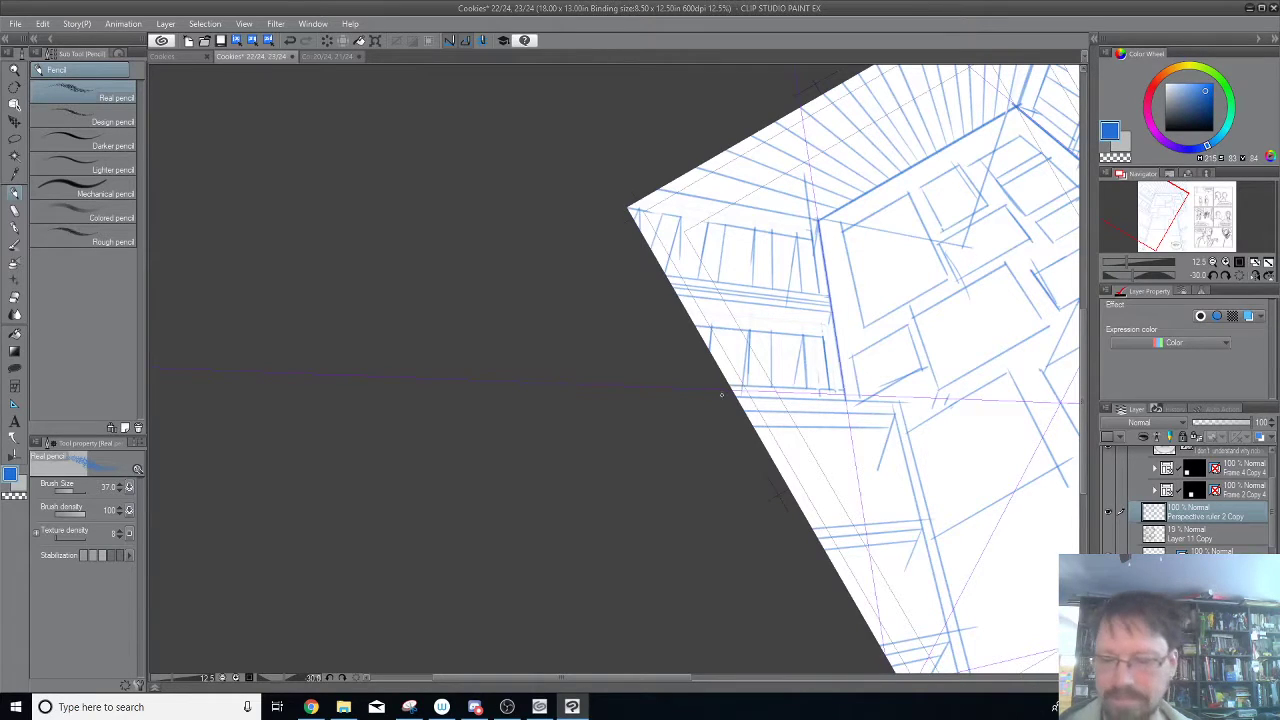
Add another second edge and short base lines between the dividers of the left wall's upper band.
drag(981, 262, 817, 328)
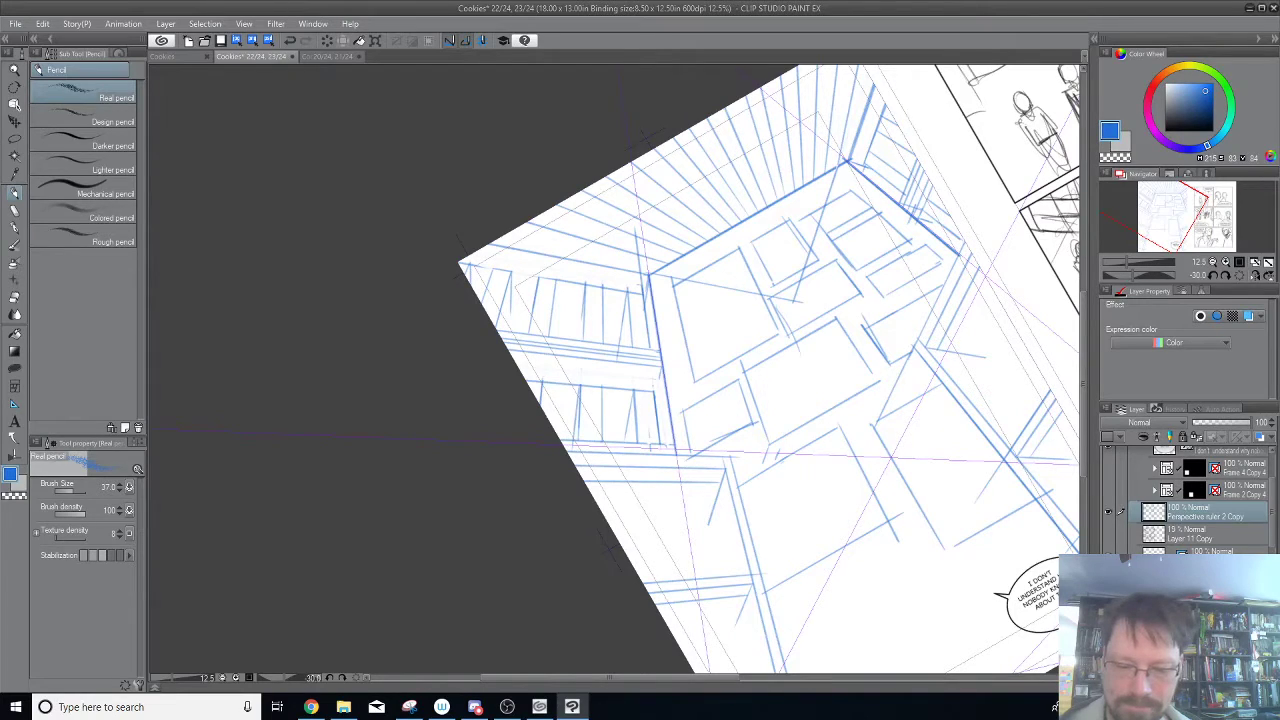
drag(581, 313, 578, 341)
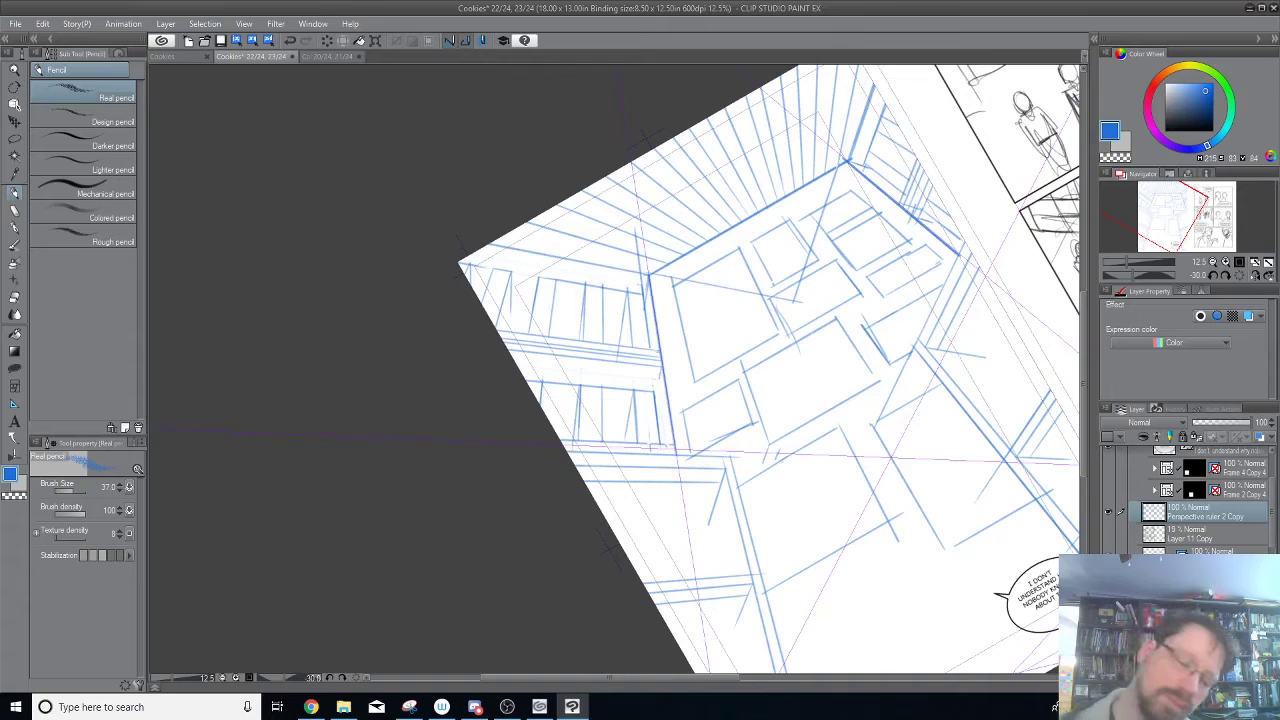
drag(840, 453, 845, 539)
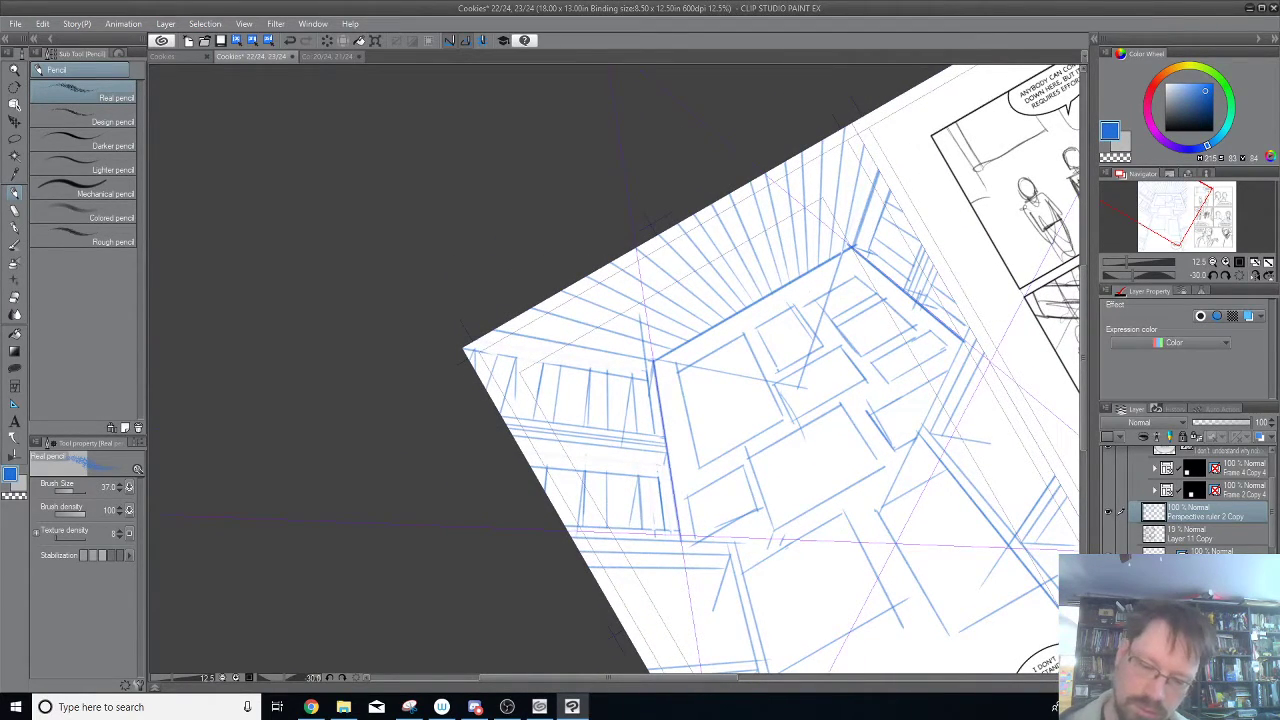
drag(626, 420, 602, 422)
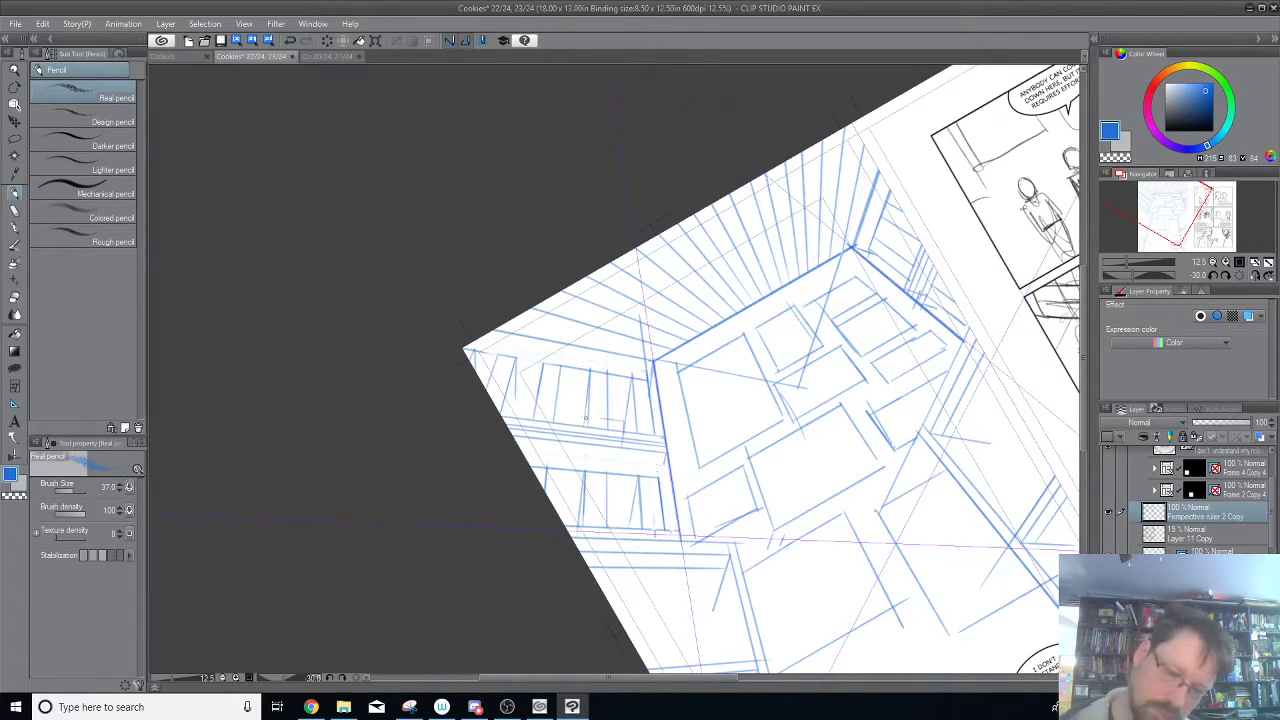
drag(583, 415, 555, 412)
mouse_move(597, 357)
mouse_down()
mouse_move(679, 311)
mouse_move(587, 361)
mouse_up()
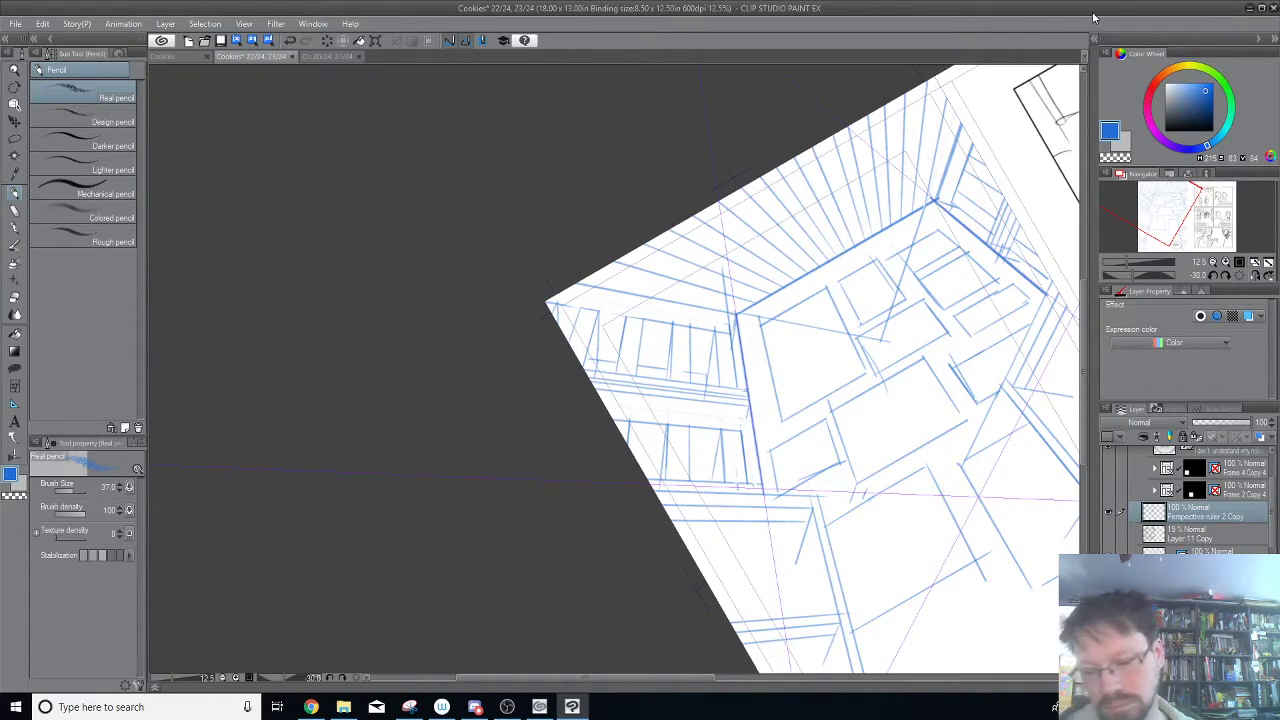
Reset the canvas rotation to 0 degrees and pencil extra edges beside the posts of the left and right walls.
drag(868, 330, 668, 352)
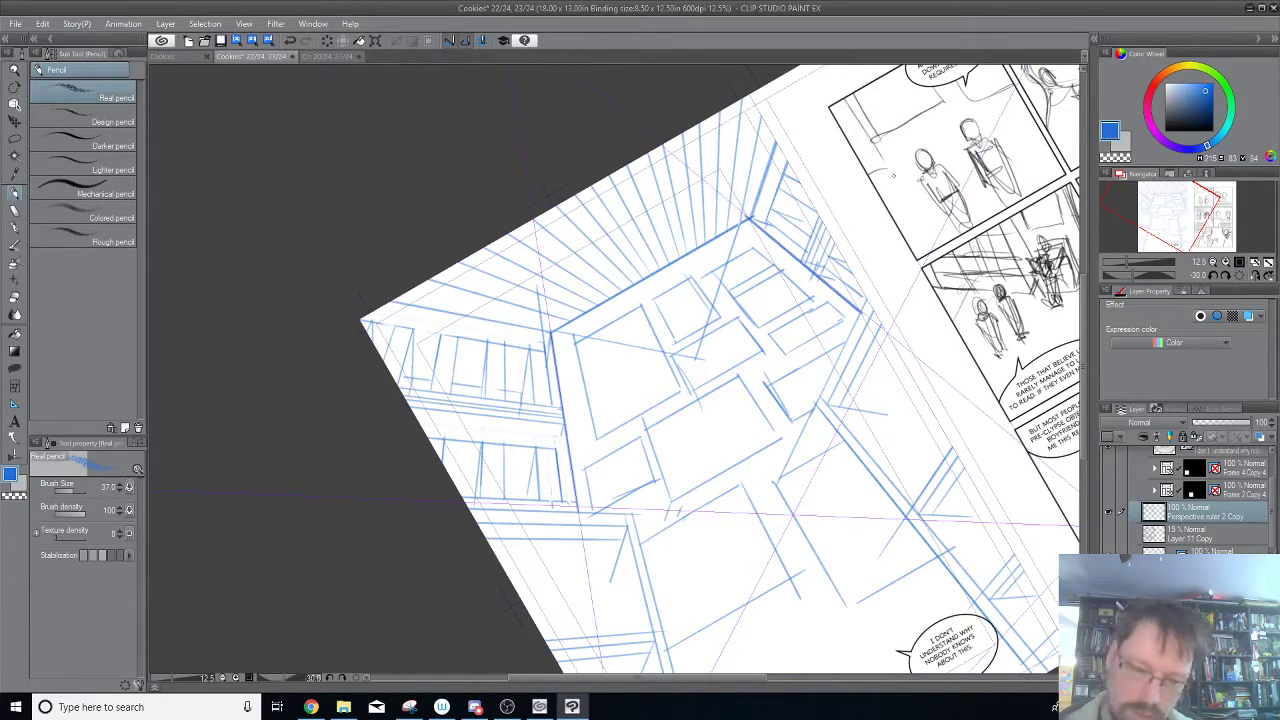
drag(854, 300, 854, 255)
key(asciicircum)
key(asciicircum)
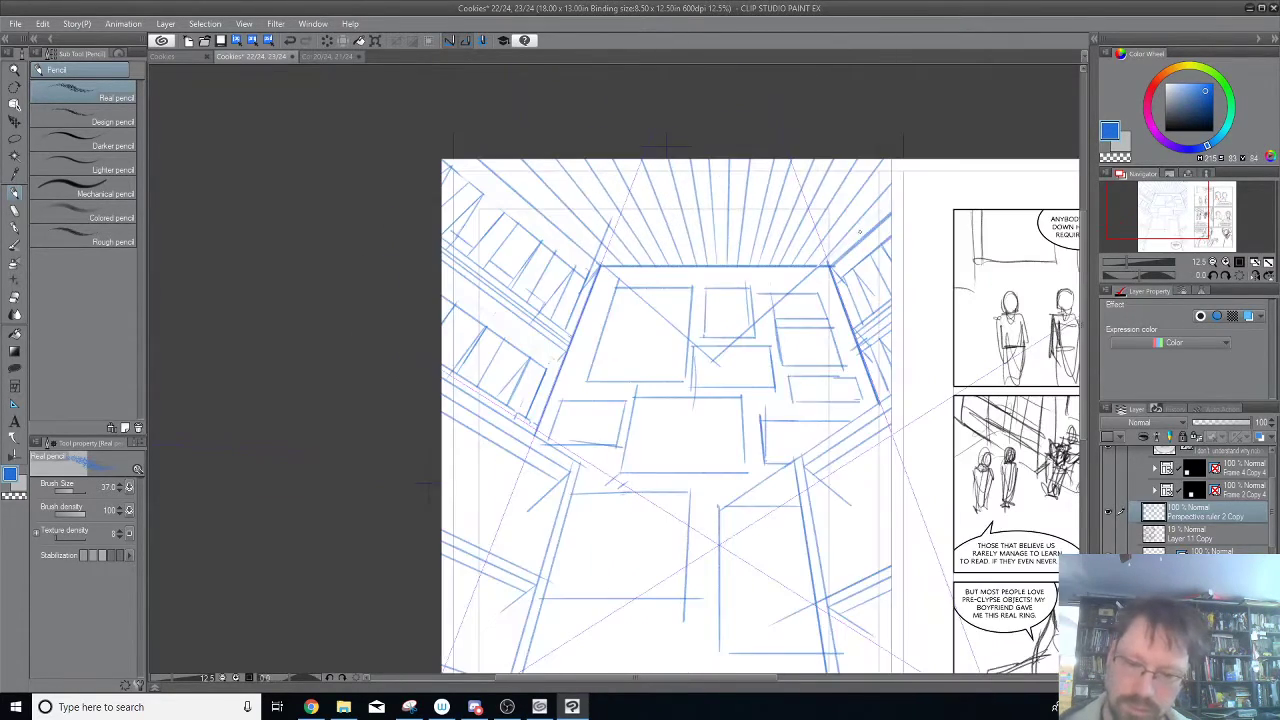
drag(425, 483, 415, 359)
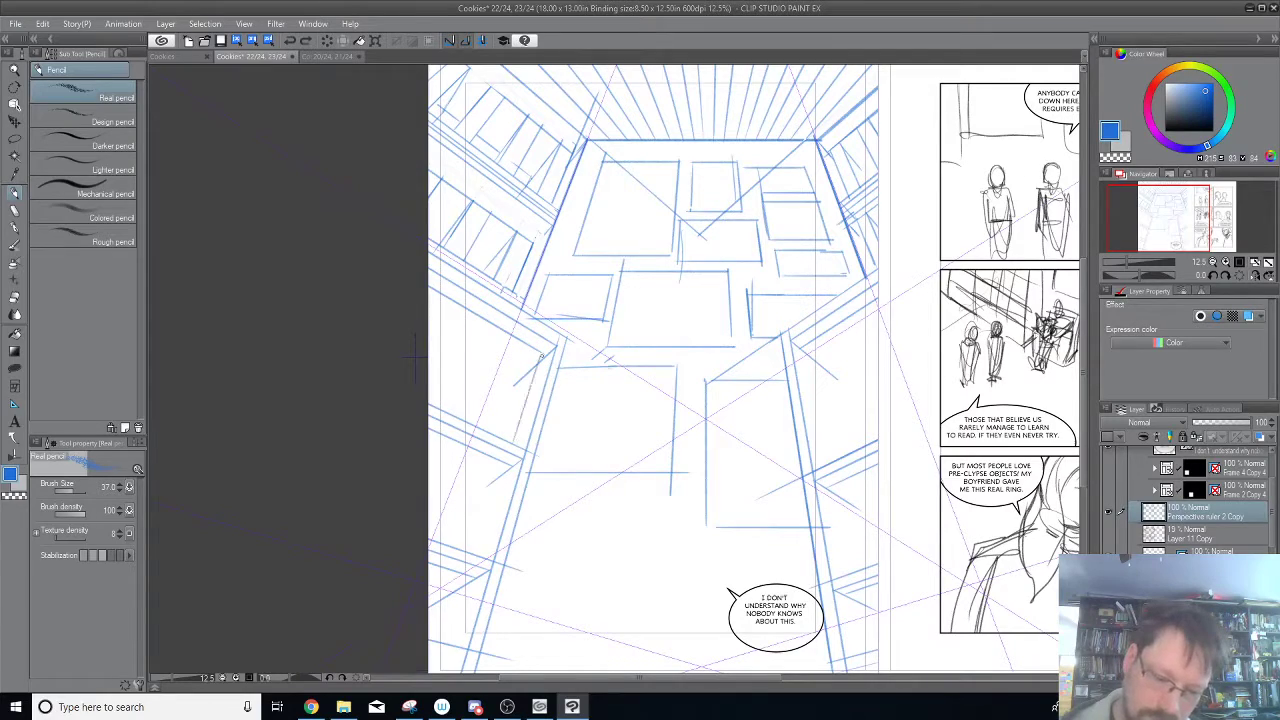
key(ctrl+z)
drag(546, 357, 518, 443)
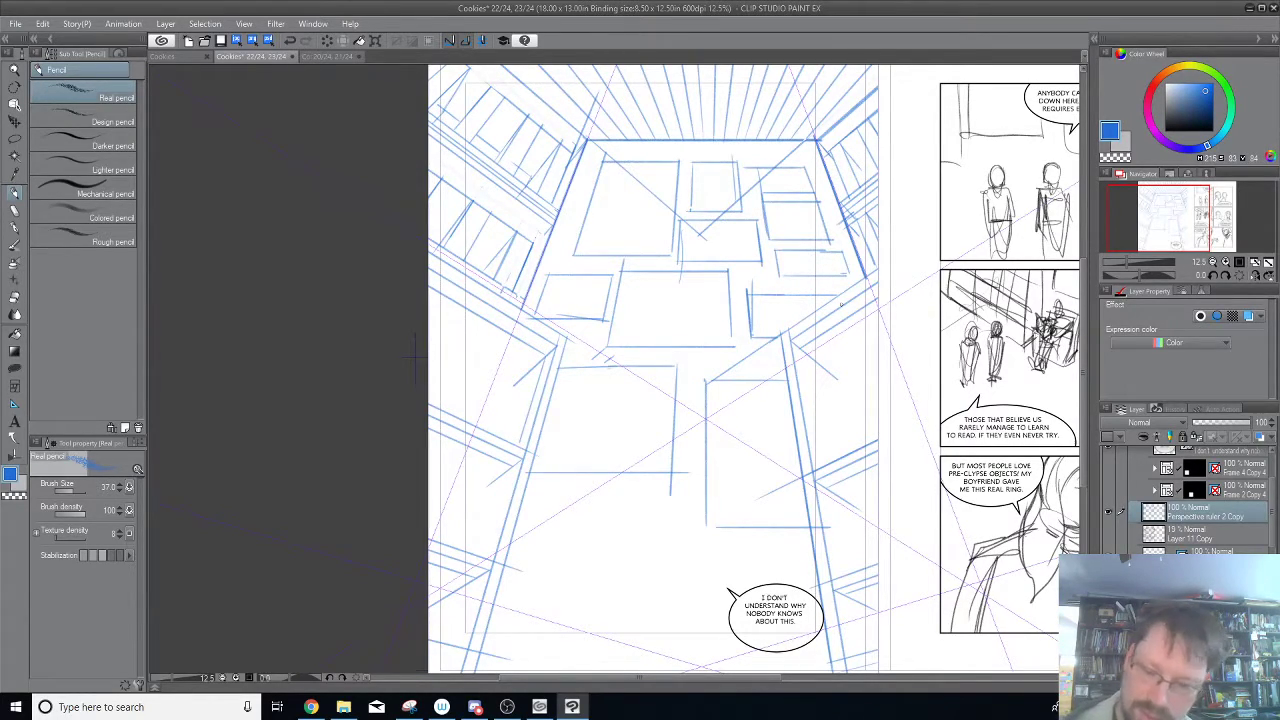
drag(800, 348, 826, 464)
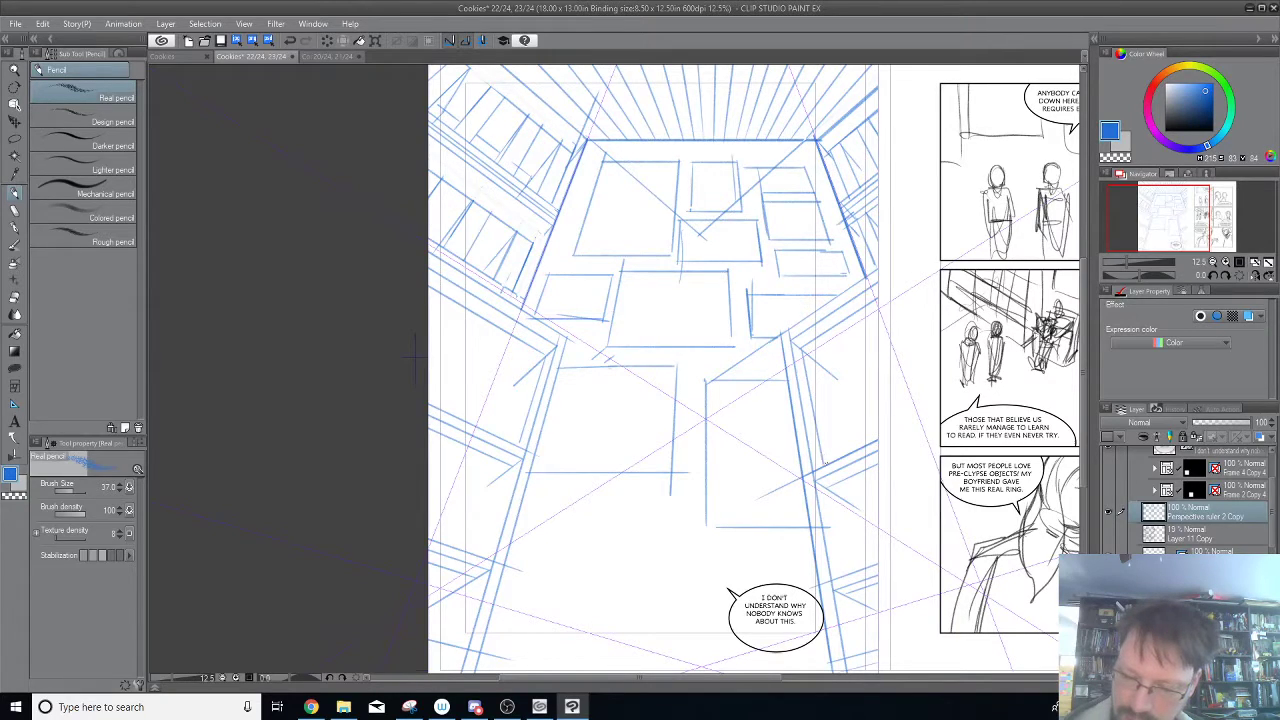
Pencil steep divider strokes across the third band of the right wall and of the left wall, redoing one misplaced stroke.
drag(814, 343, 844, 460)
key(ctrl+z)
drag(816, 338, 846, 452)
drag(822, 337, 850, 451)
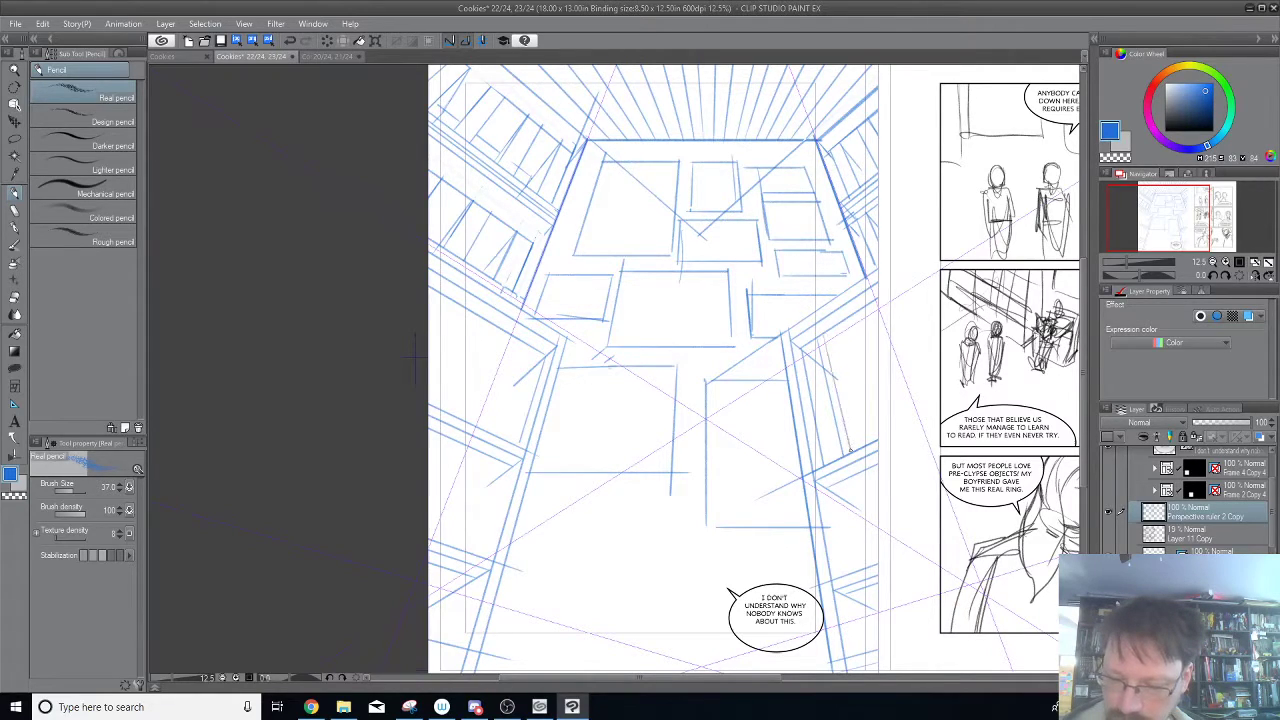
drag(842, 322, 874, 430)
drag(863, 316, 897, 405)
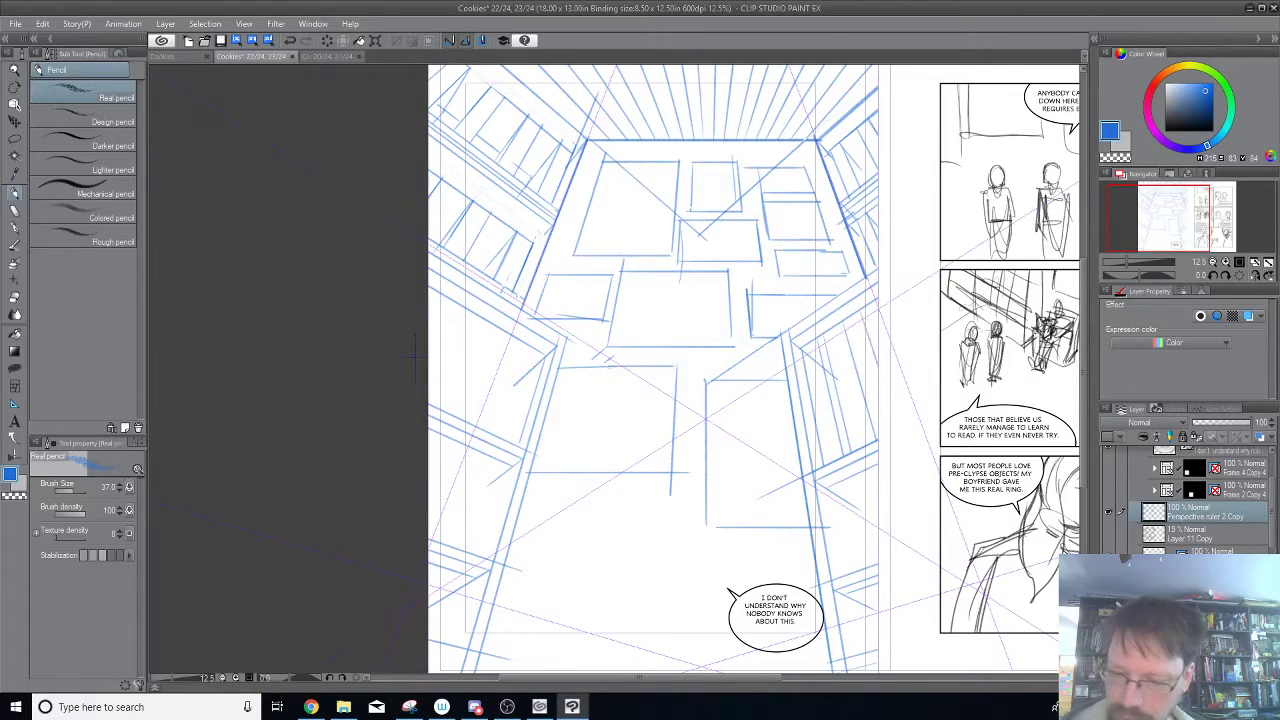
mouse_move(546, 366)
mouse_down()
mouse_move(528, 410)
mouse_move(526, 344)
mouse_move(487, 430)
mouse_move(493, 332)
mouse_move(436, 409)
mouse_up()
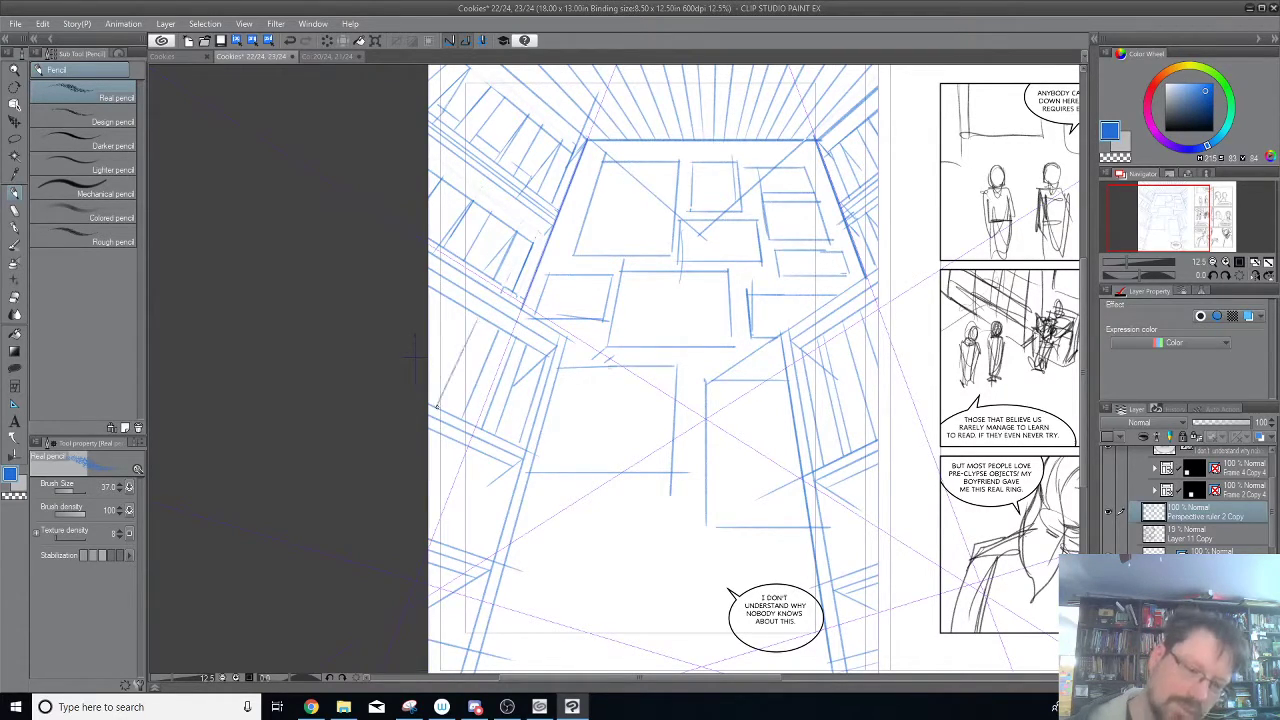
mouse_move(453, 306)
mouse_down()
mouse_move(429, 353)
mouse_move(429, 320)
mouse_up()
Pencil steep divider strokes into the right wall's lowest bands, down to the page's bottom edge.
scroll(851, 509, down, 2)
drag(827, 377, 845, 463)
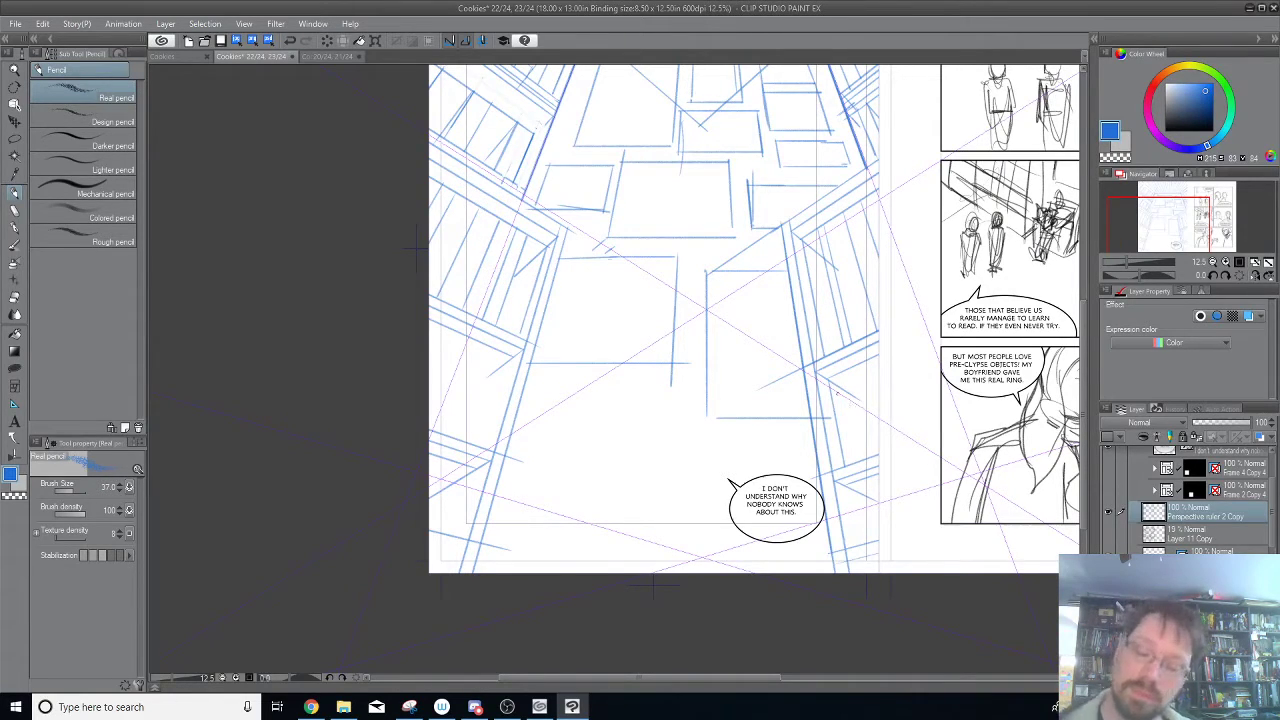
mouse_move(840, 371)
mouse_down()
mouse_move(863, 458)
mouse_move(851, 362)
mouse_move(880, 398)
mouse_move(827, 260)
mouse_up()
drag(827, 345, 834, 397)
drag(840, 338, 858, 416)
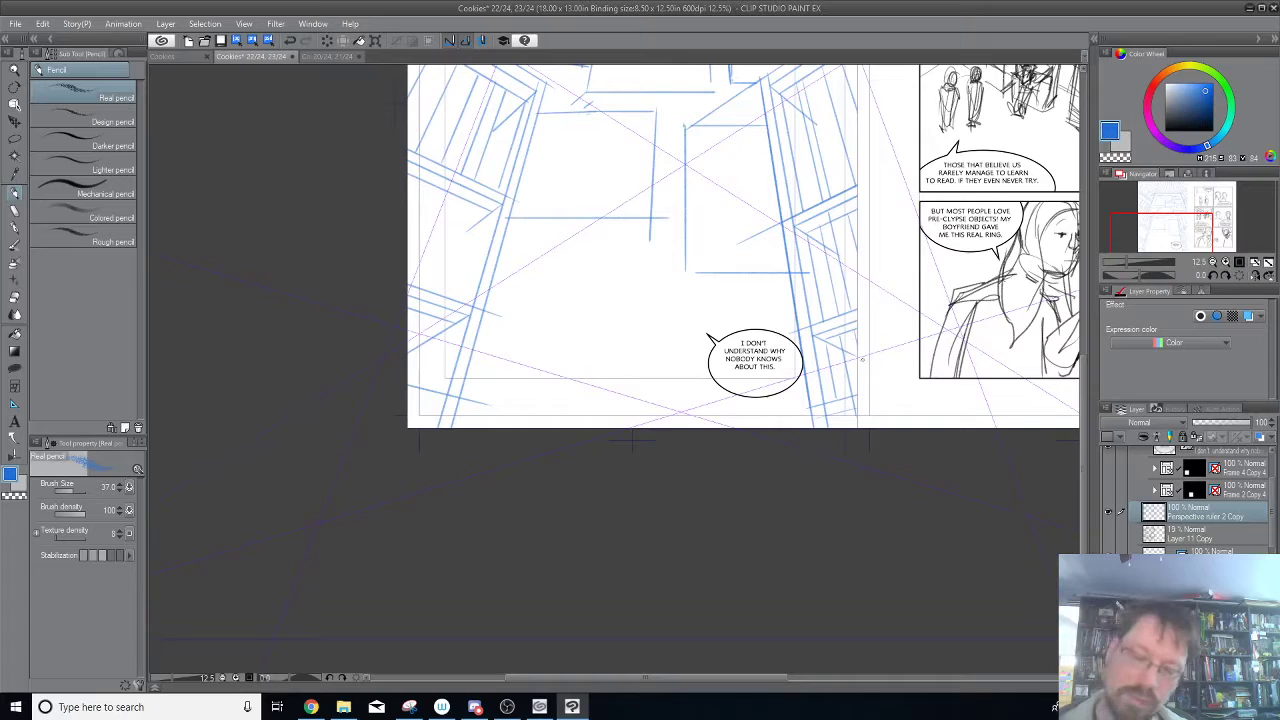
Fill the left wall's lowest bands with steep divider strokes down to the page's bottom edge.
drag(563, 460, 779, 499)
drag(708, 248, 681, 341)
mouse_move(689, 242)
mouse_down()
mouse_move(728, 302)
mouse_move(697, 397)
mouse_move(709, 292)
mouse_move(647, 386)
mouse_move(658, 295)
mouse_move(664, 388)
mouse_up()
mouse_move(669, 319)
mouse_down()
mouse_move(646, 395)
mouse_move(637, 358)
mouse_up()
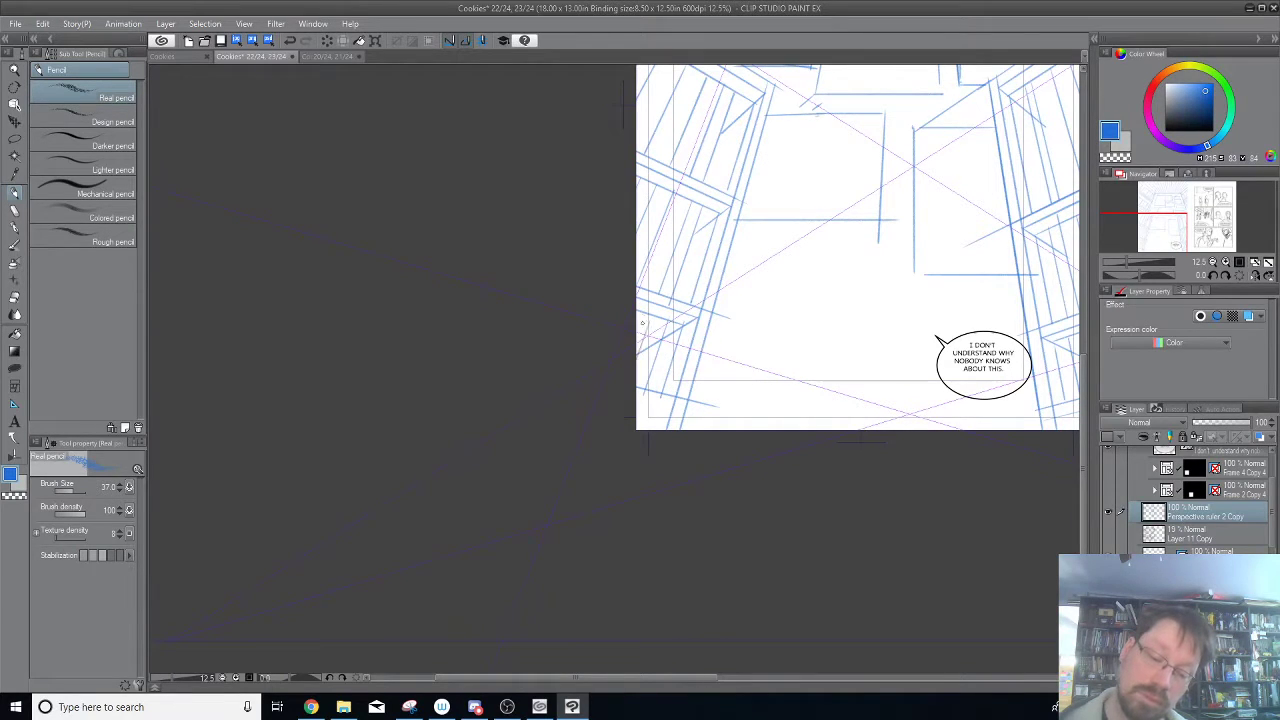
drag(800, 200, 741, 233)
drag(735, 219, 688, 452)
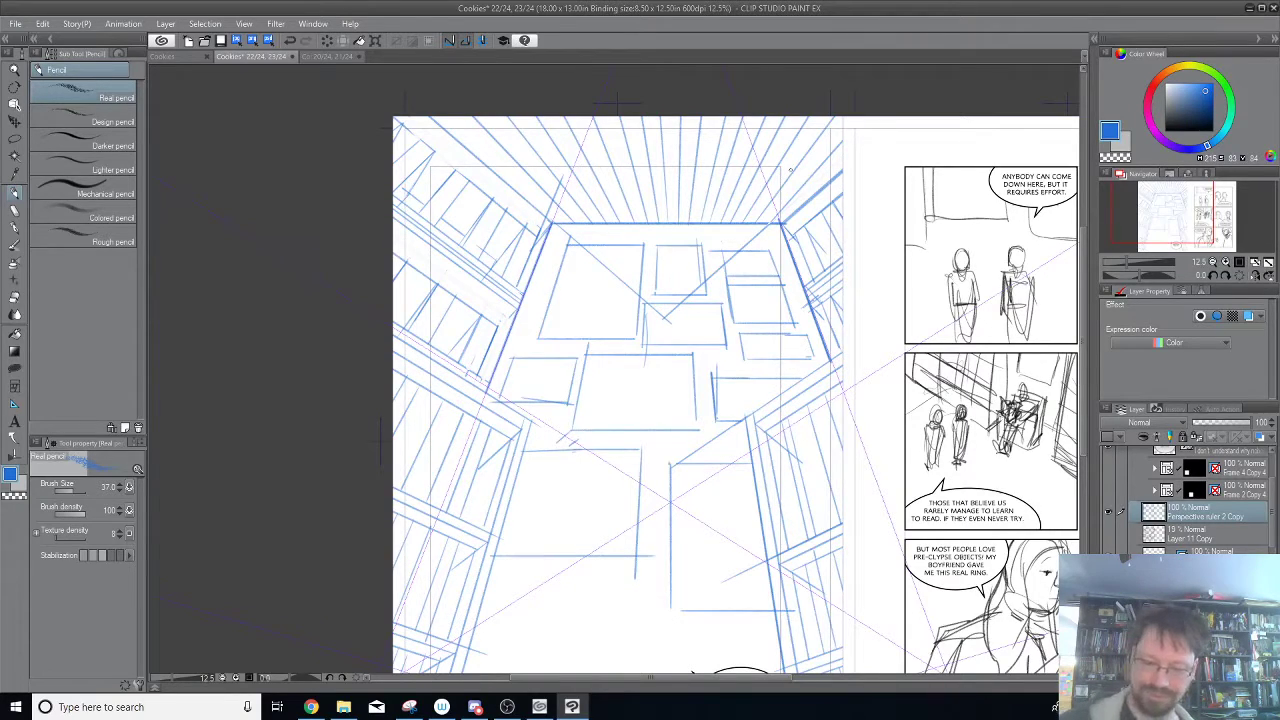
Add a new raster layer above Perspective ruler 2 Copy, show the faint rough figure sketch, and choose magenta as the drawing color.
drag(897, 580, 844, 460)
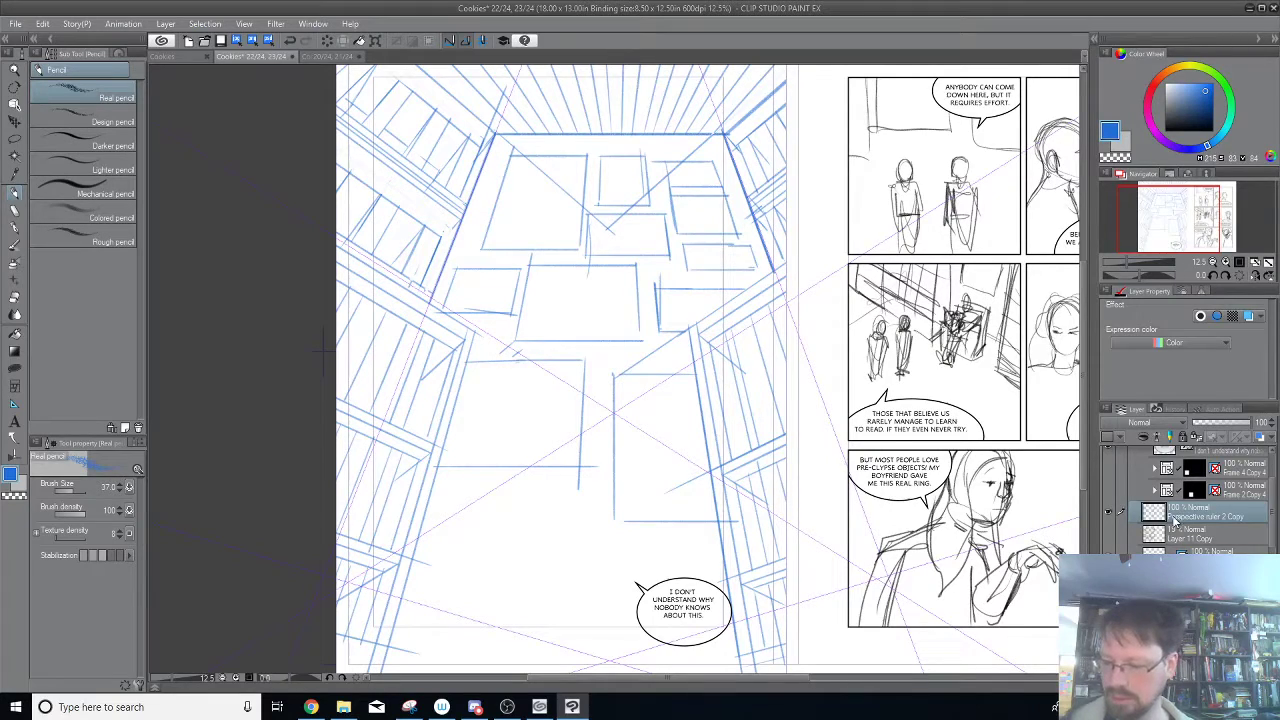
key(ctrl+shift+n)
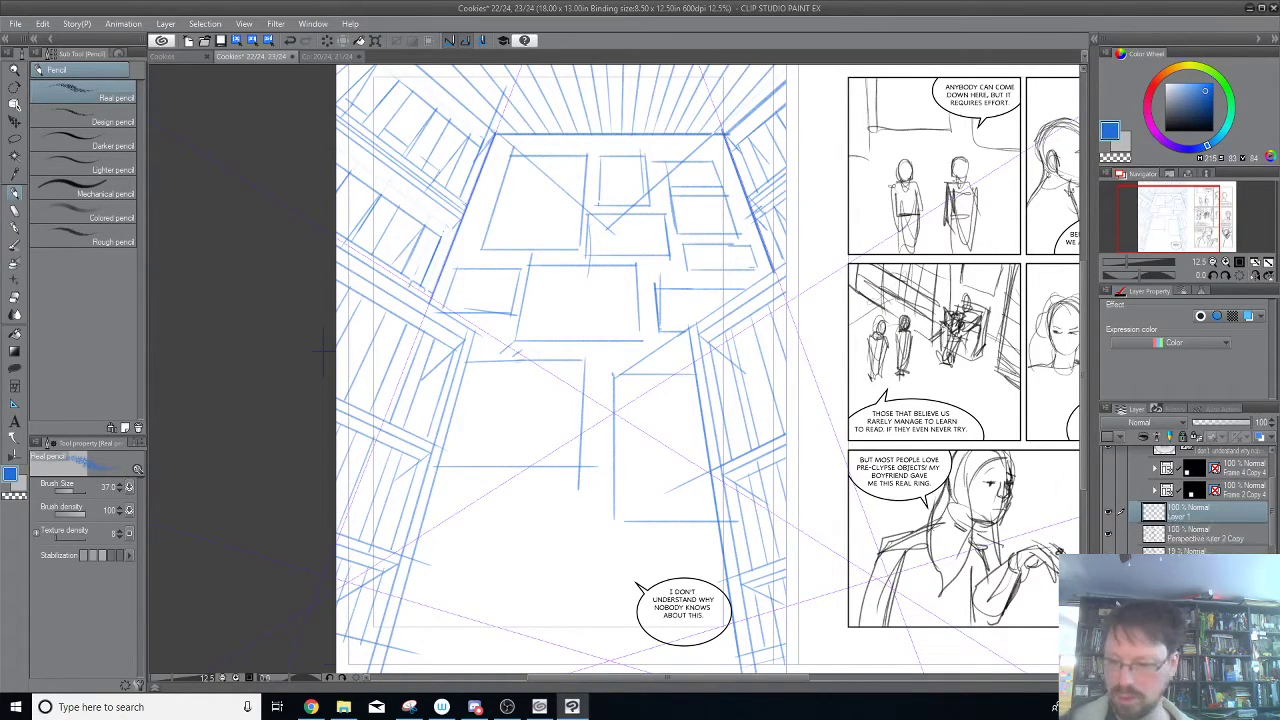
click(1108, 556)
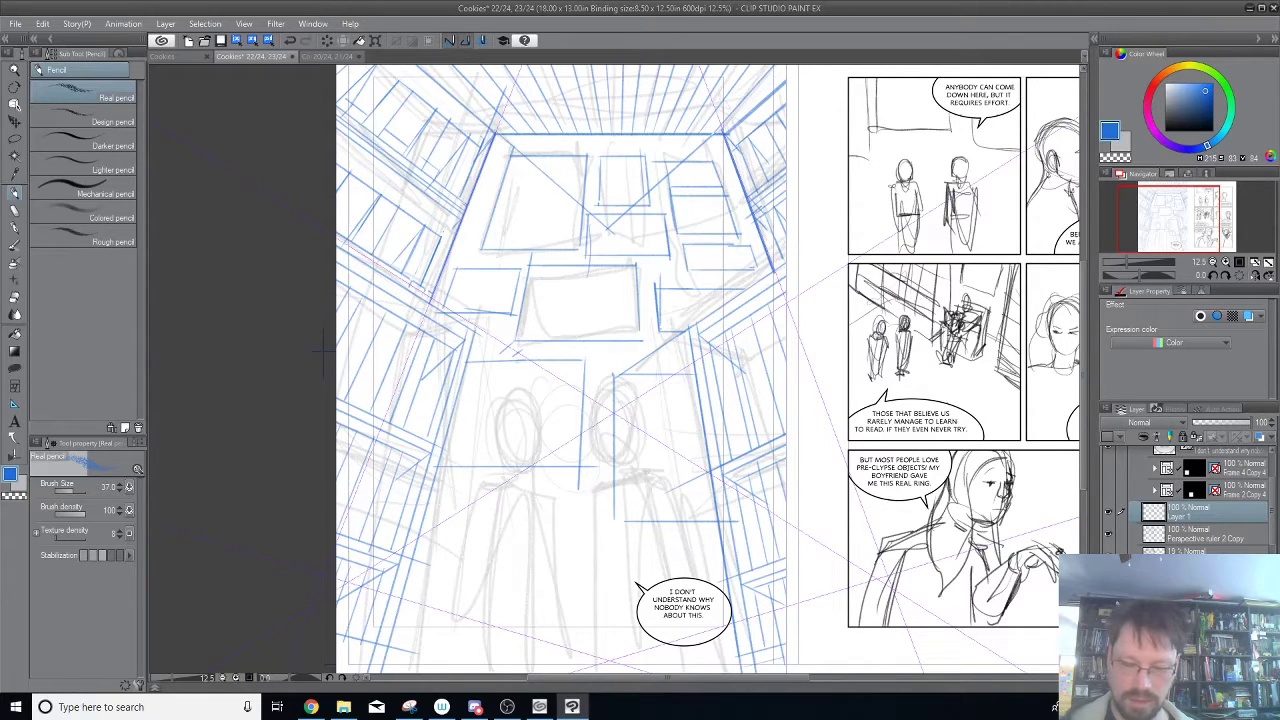
drag(897, 558, 918, 463)
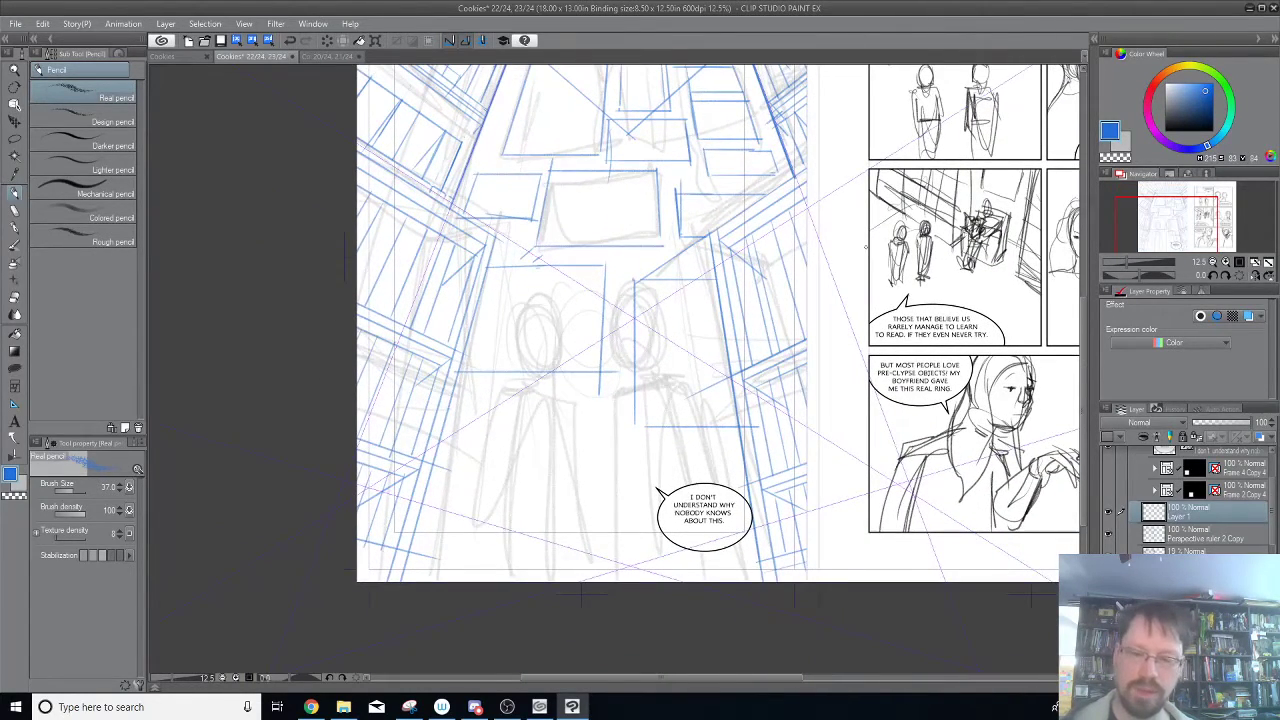
click(1150, 125)
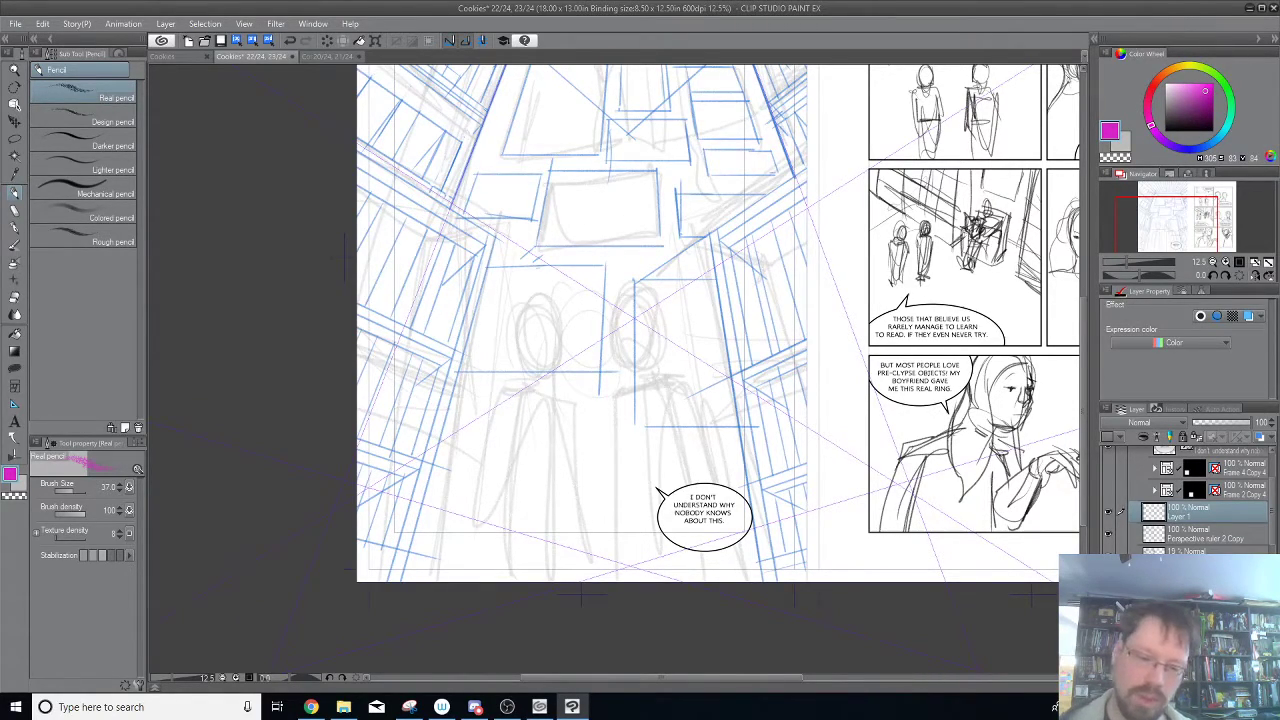
Pencil a tall magenta perspective box around the left rough figure, with a slanted top and four receding vertical edges.
drag(596, 254, 596, 310)
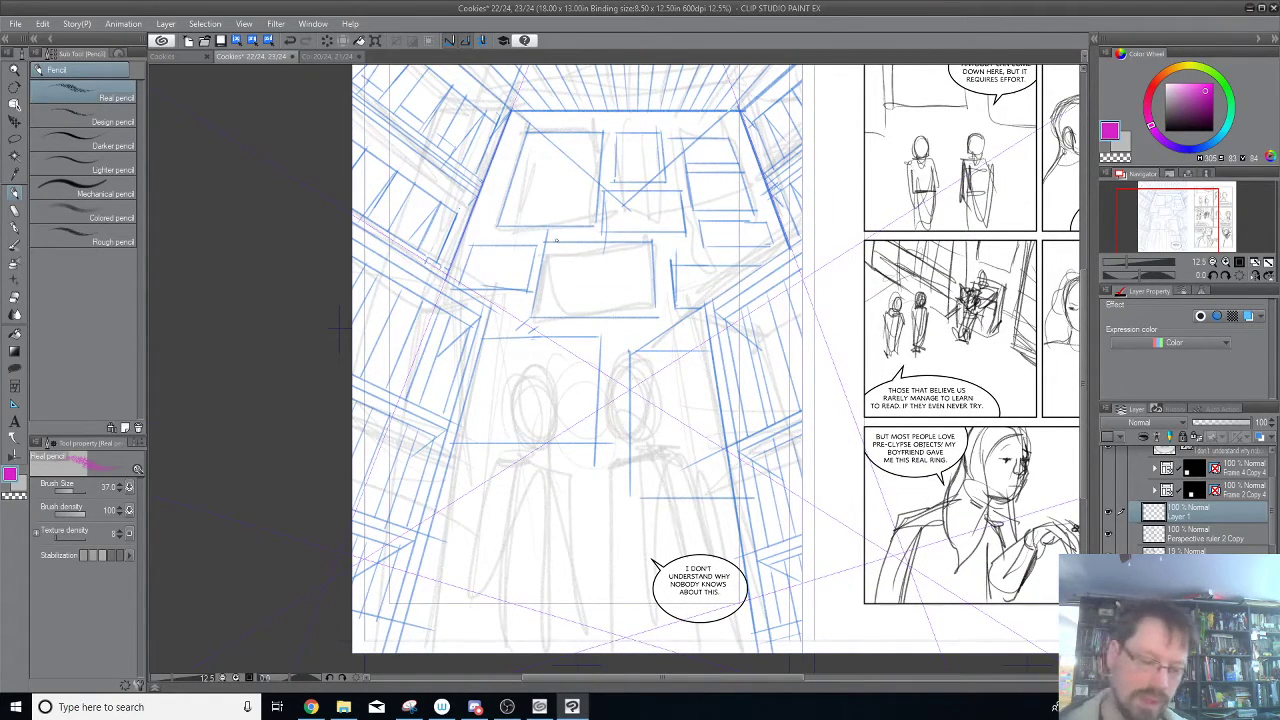
drag(527, 477, 537, 442)
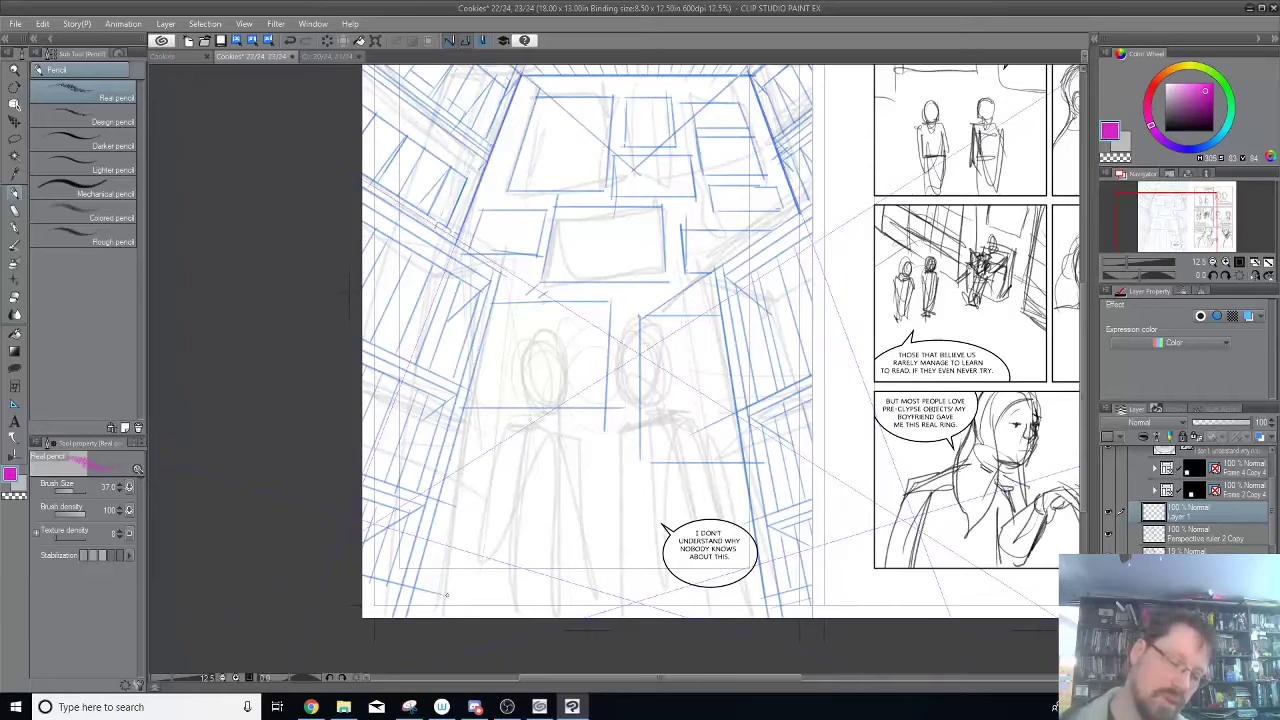
mouse_move(437, 622)
mouse_down()
mouse_move(509, 316)
mouse_move(570, 362)
mouse_move(606, 332)
mouse_move(542, 300)
mouse_up()
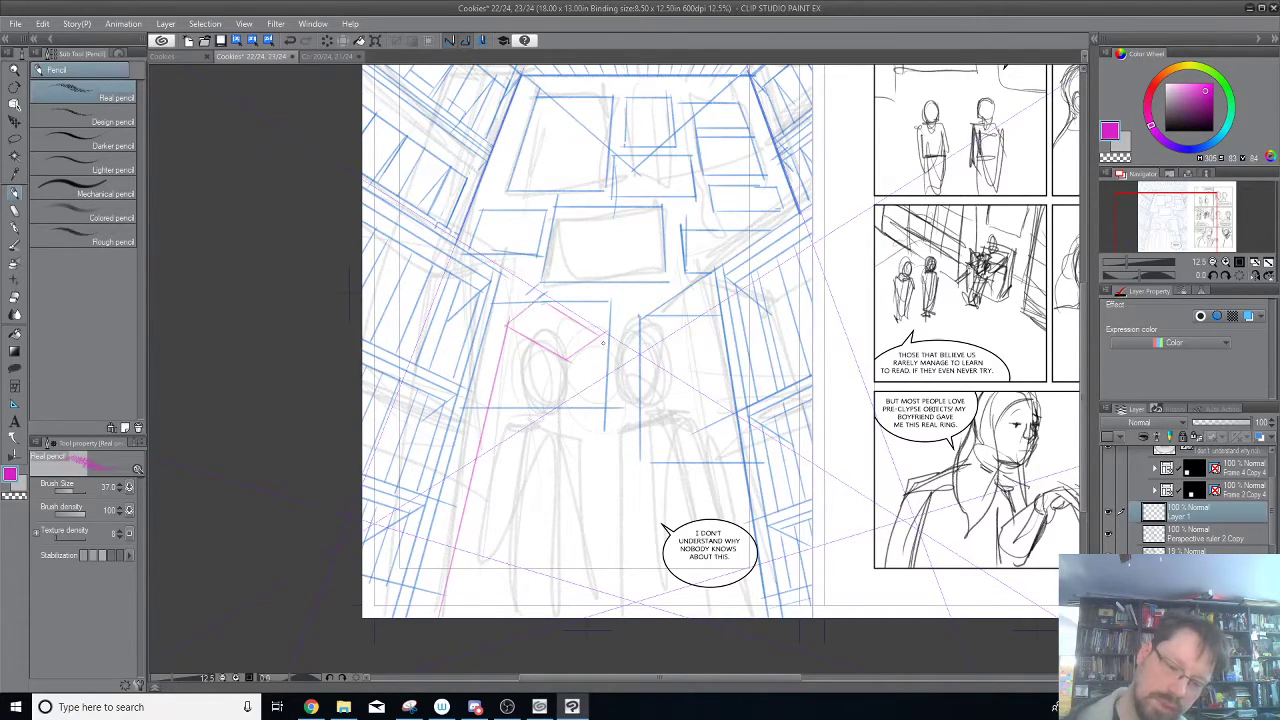
drag(597, 338, 578, 617)
drag(569, 357, 540, 617)
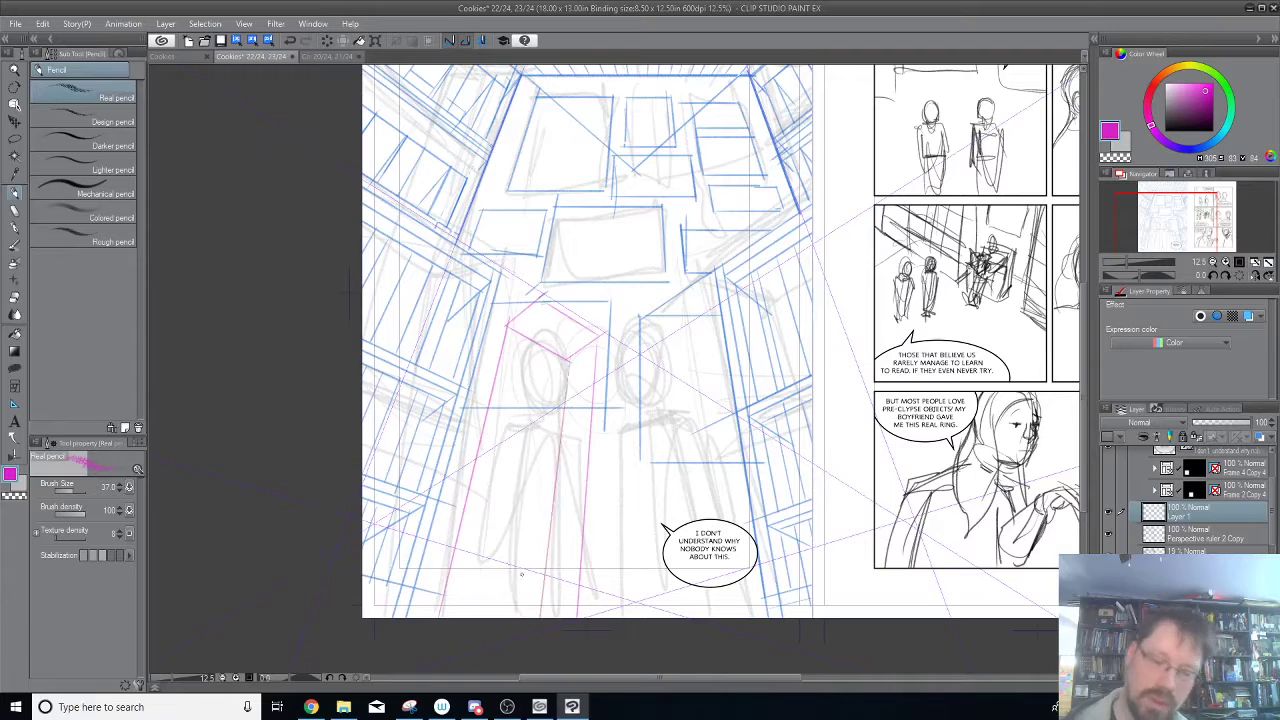
drag(542, 297, 490, 617)
Widen the left figure's magenta box with new outer and front vertical edges, and erase the verticals they replace.
mouse_move(475, 707)
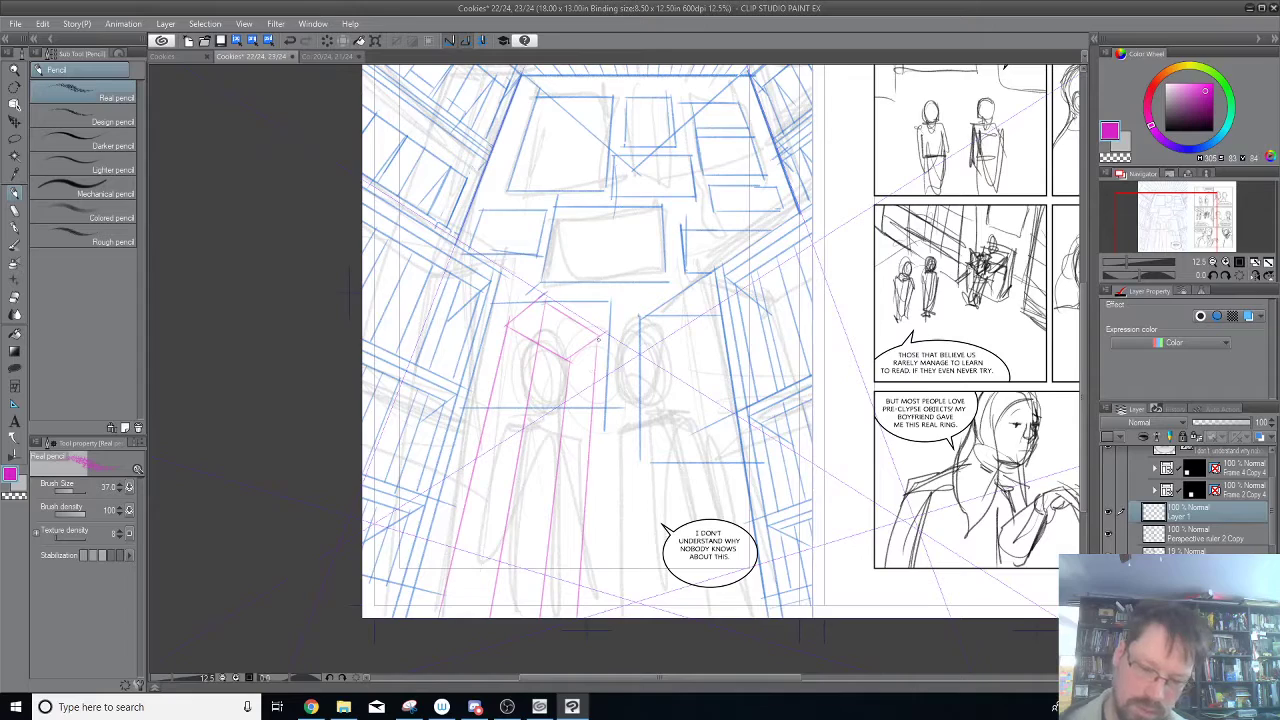
drag(615, 343, 606, 617)
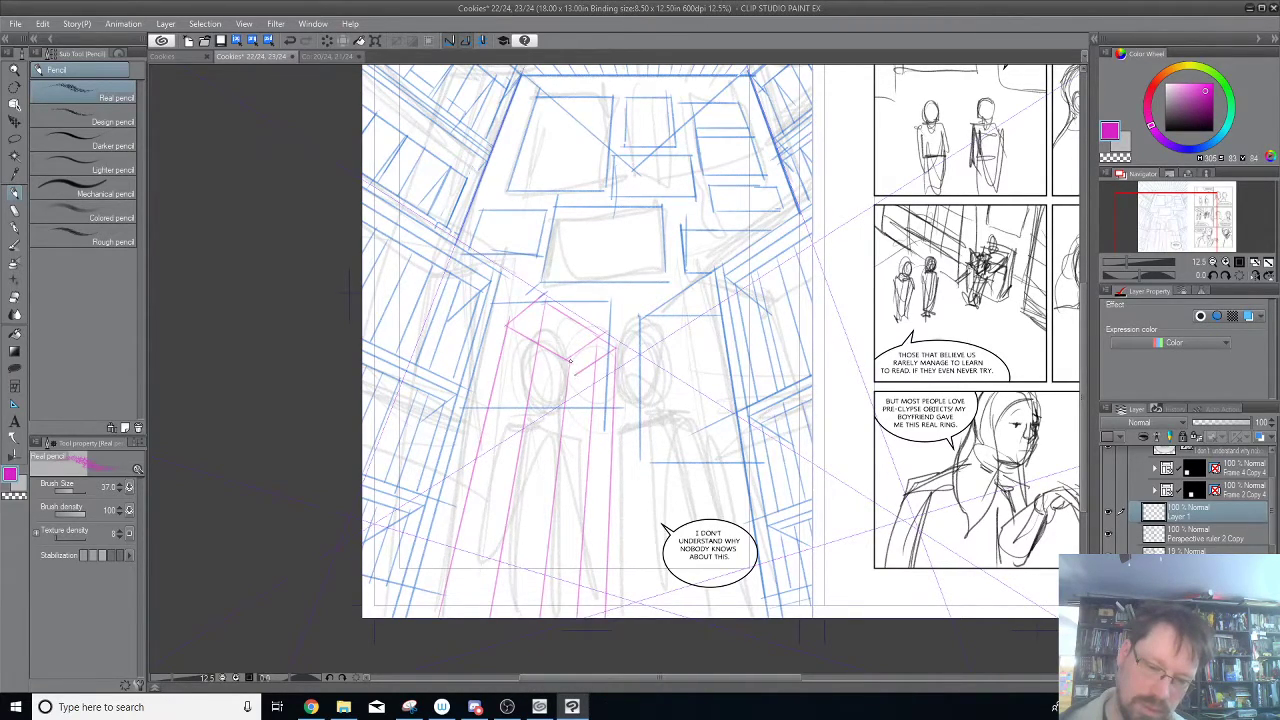
drag(582, 365, 558, 618)
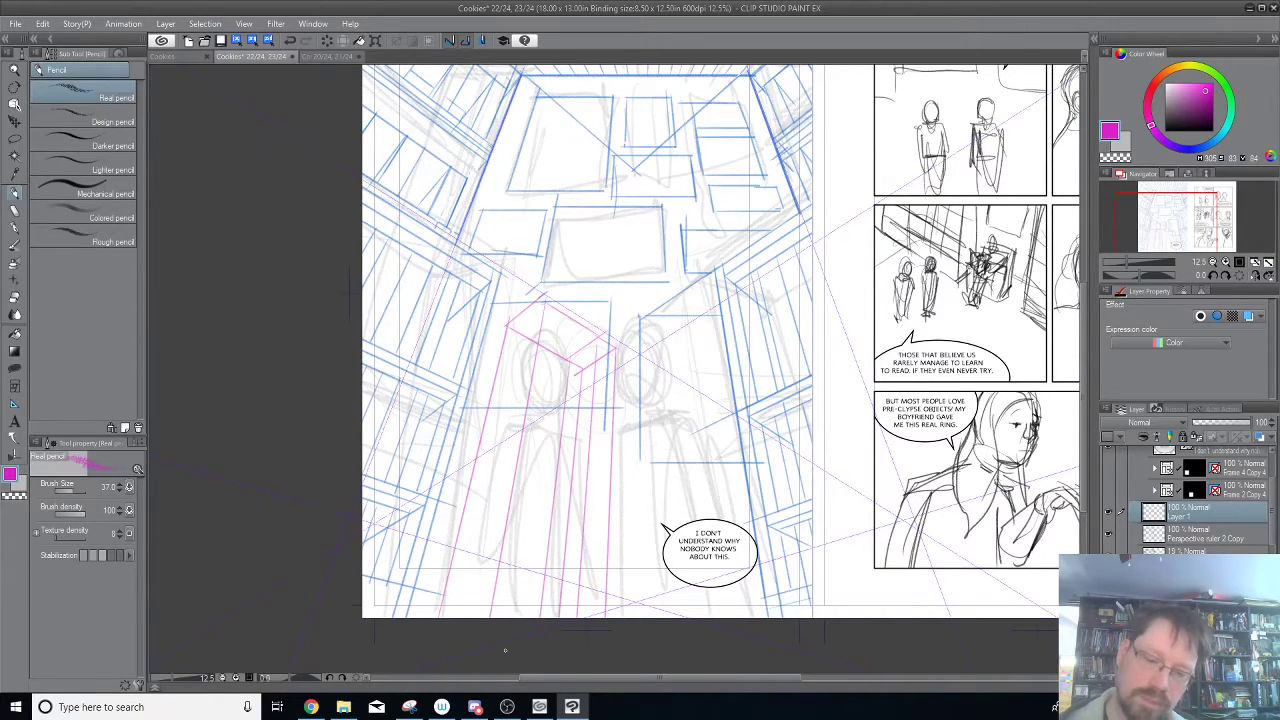
mouse_move(568, 374)
mouse_down()
mouse_move(541, 592)
mouse_move(544, 582)
mouse_up()
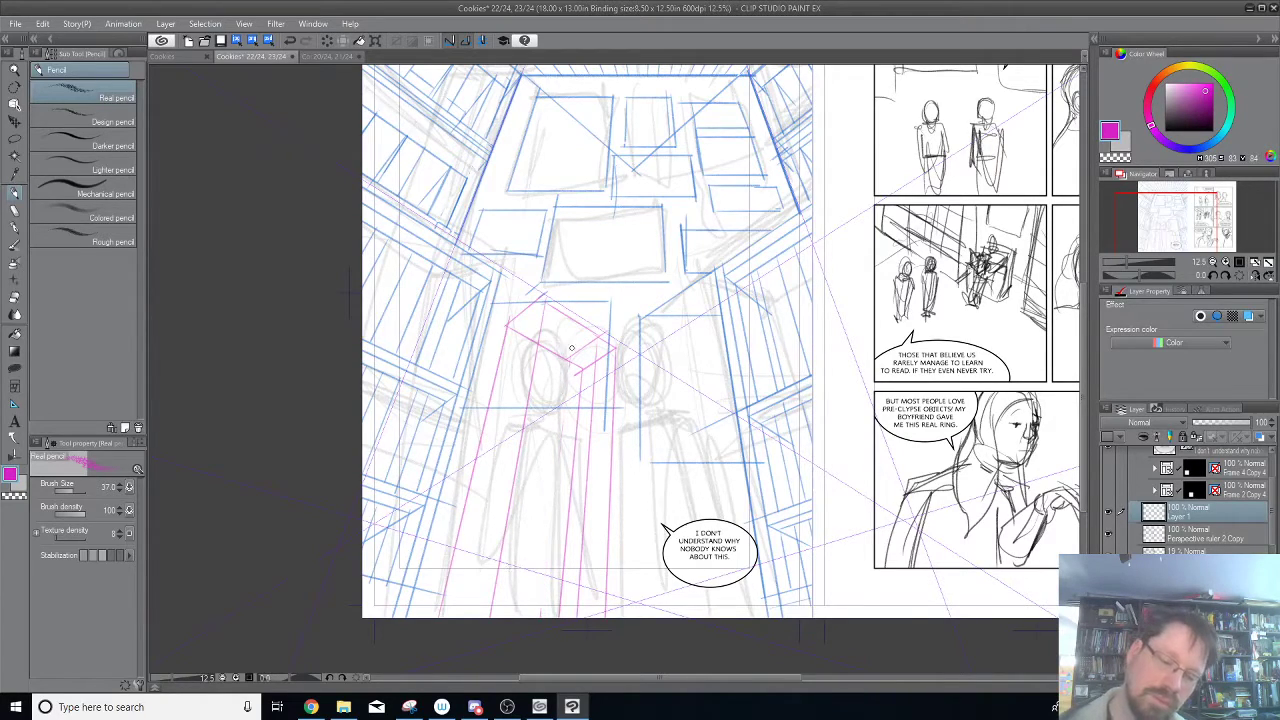
drag(587, 452, 580, 576)
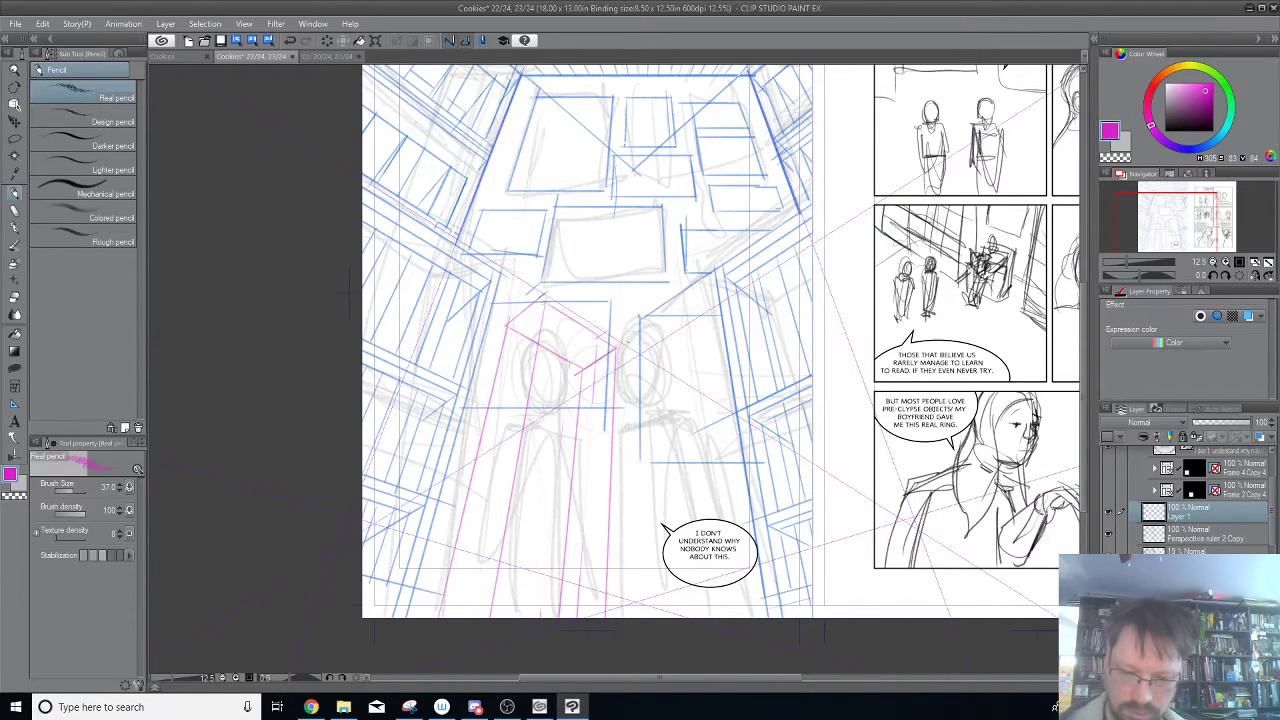
Pencil a second tall magenta perspective box around the right rough figure, with its slanted top and receding vertical edges.
mouse_move(641, 334)
mouse_down()
mouse_move(684, 306)
mouse_move(694, 274)
mouse_move(728, 304)
mouse_up()
mouse_move(613, 330)
mouse_down()
mouse_move(655, 374)
mouse_move(663, 352)
mouse_move(736, 318)
mouse_up()
drag(614, 352, 598, 618)
drag(736, 304, 798, 618)
drag(666, 356, 680, 618)
drag(698, 279, 730, 600)
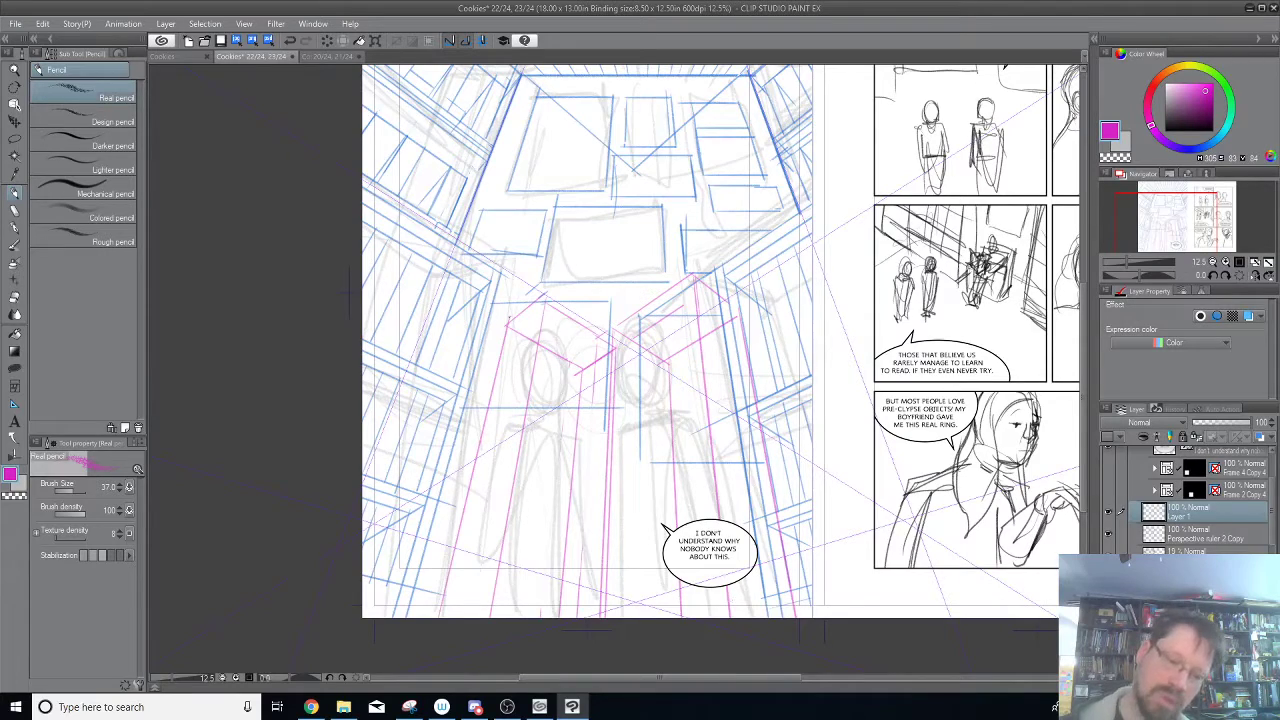
Pencil additional outer and back vertical edges and a long receding top edge on the left figure's magenta box.
mouse_move(508, 324)
mouse_down()
mouse_move(491, 338)
mouse_move(426, 617)
mouse_up()
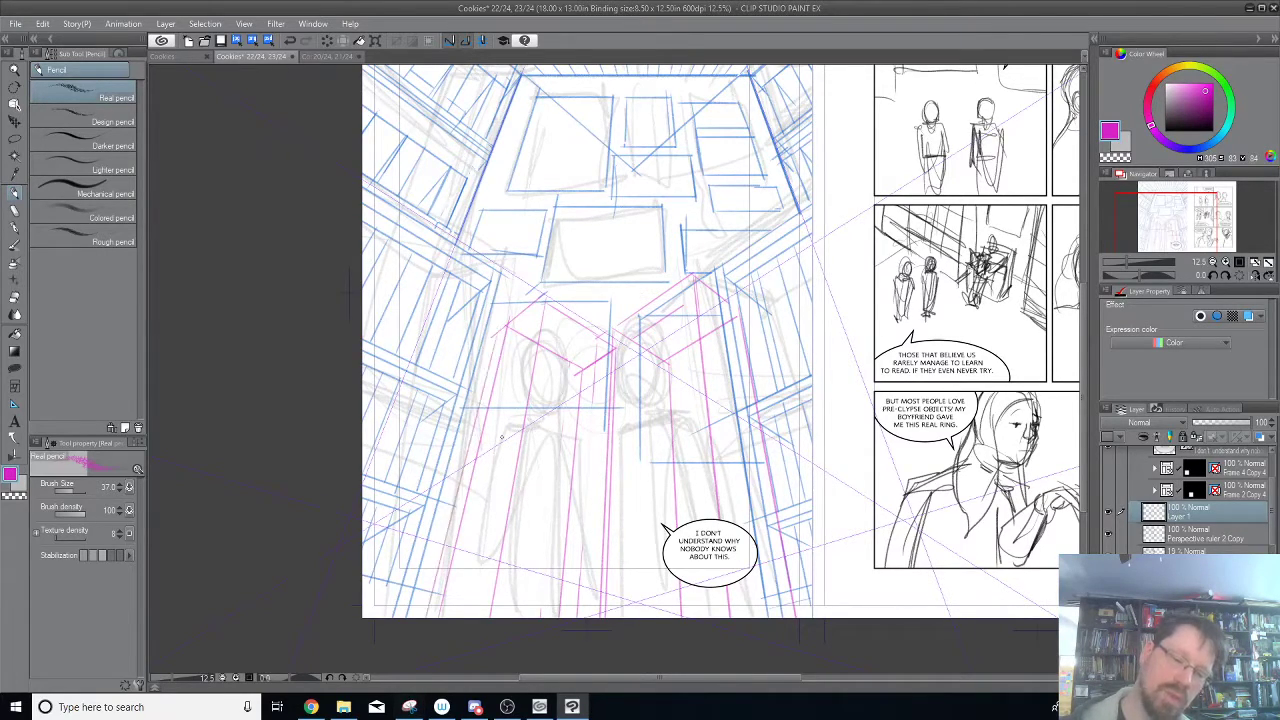
drag(546, 300, 362, 448)
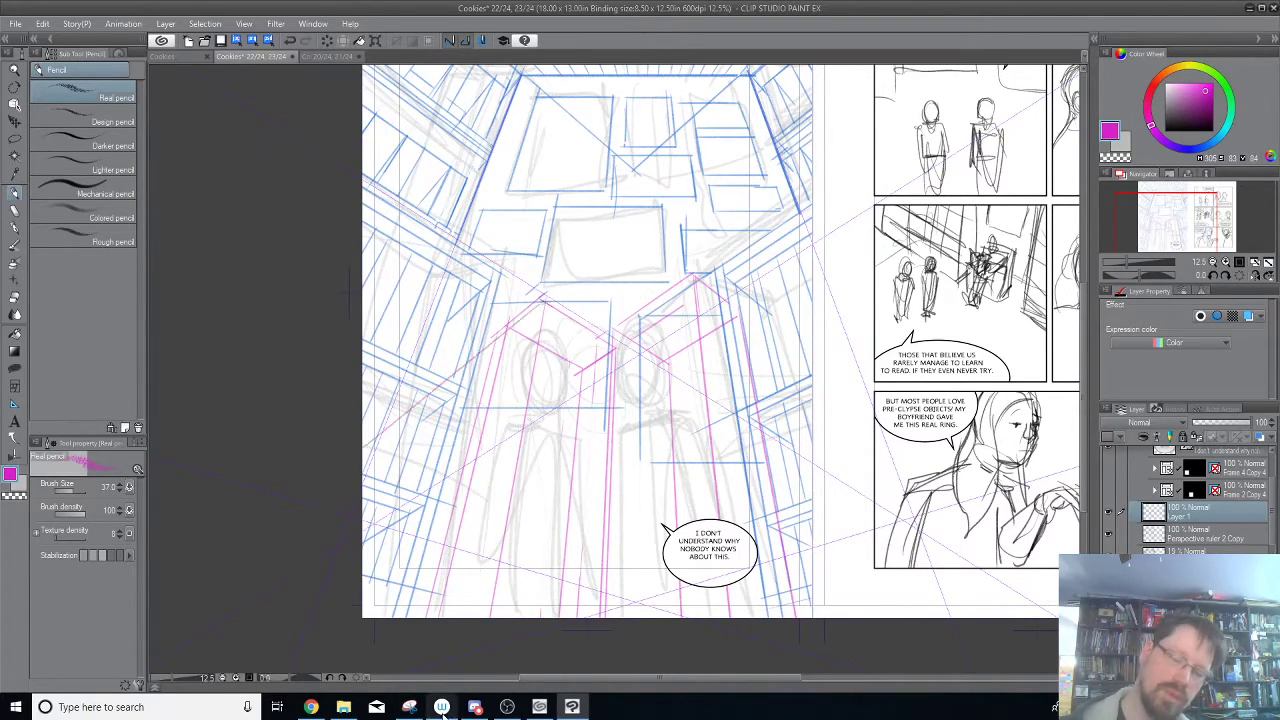
drag(540, 304, 491, 670)
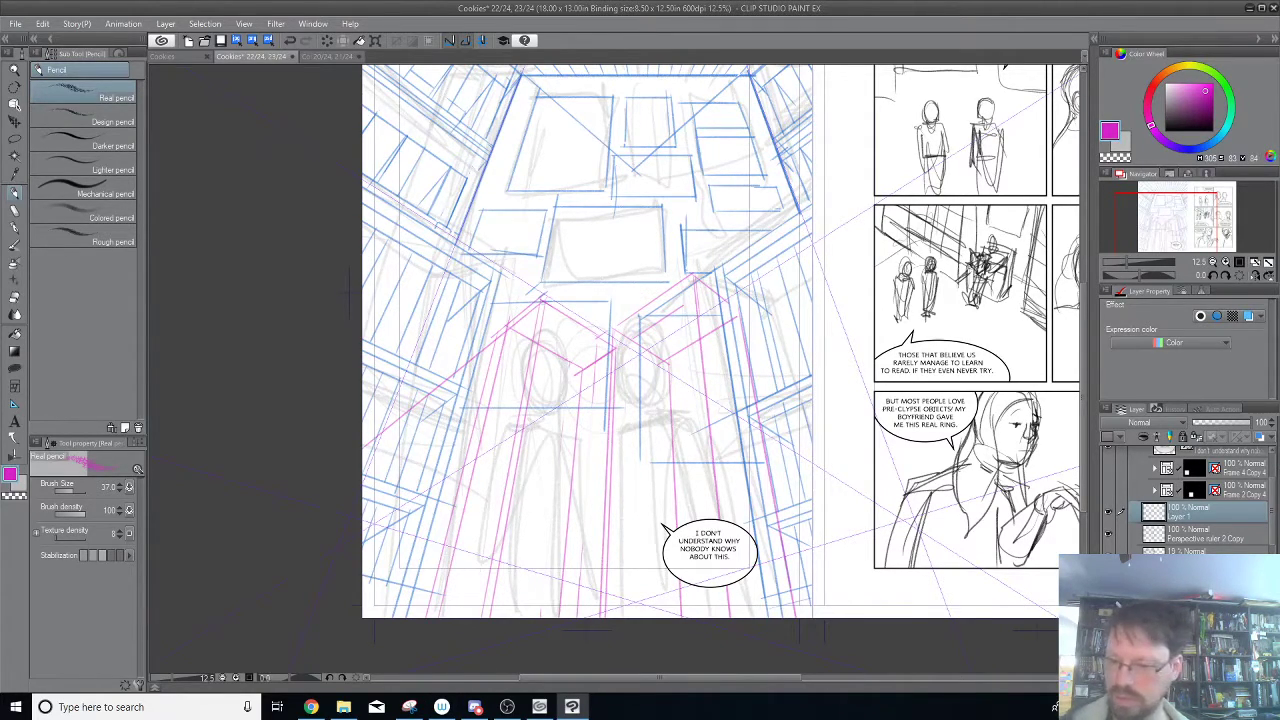
Hide the rough figure sketch, add a new raster layer above the magenta box layer, and choose black as the drawing color.
click(1108, 556)
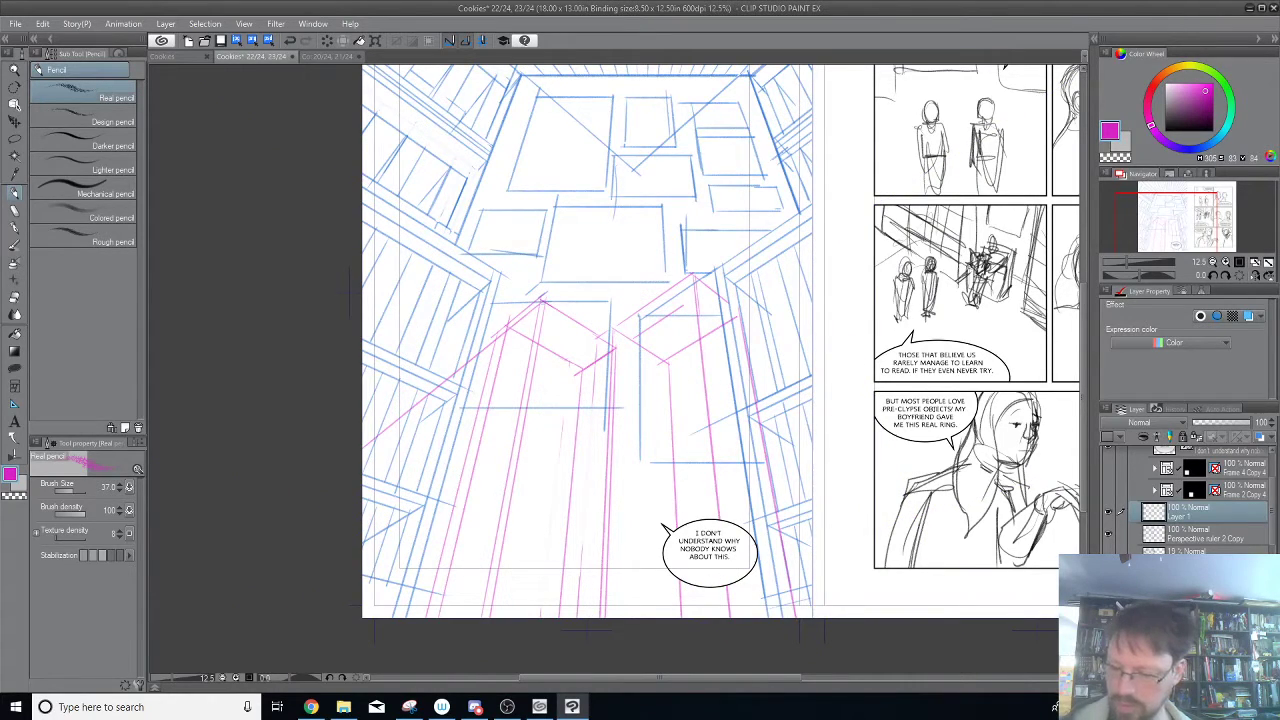
click(1108, 512)
click(1108, 512)
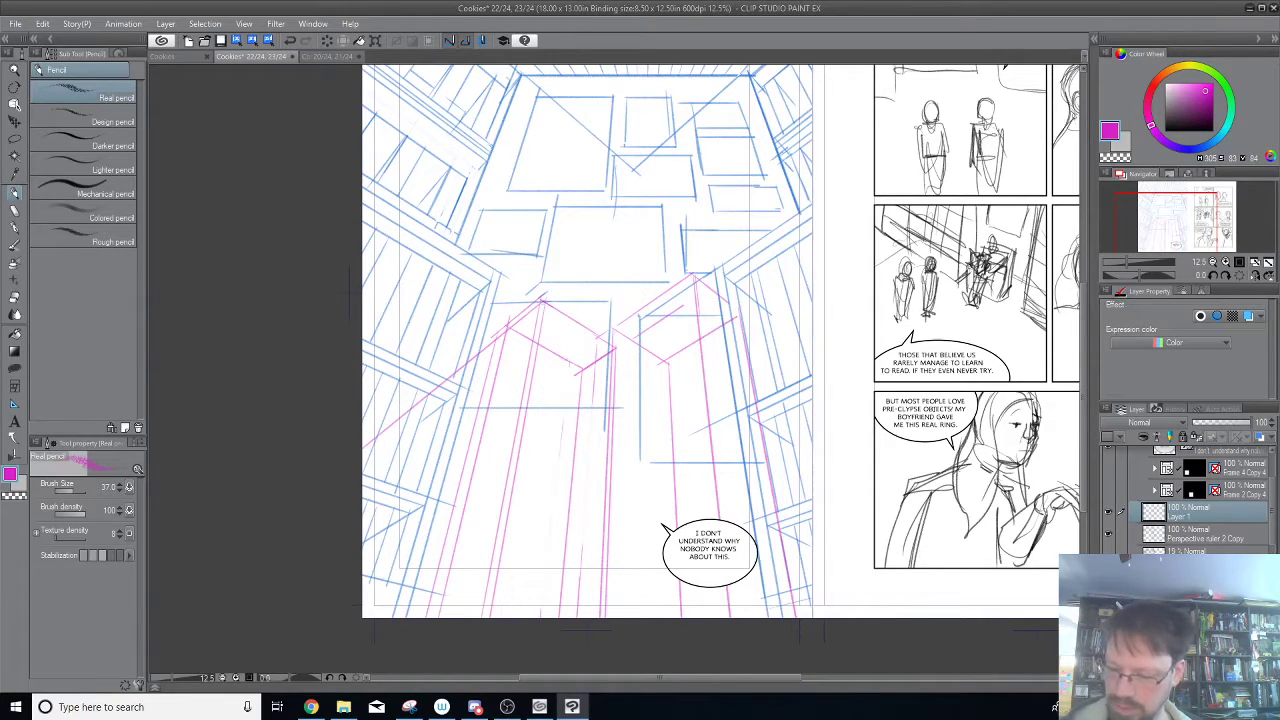
key(ctrl+shift+n)
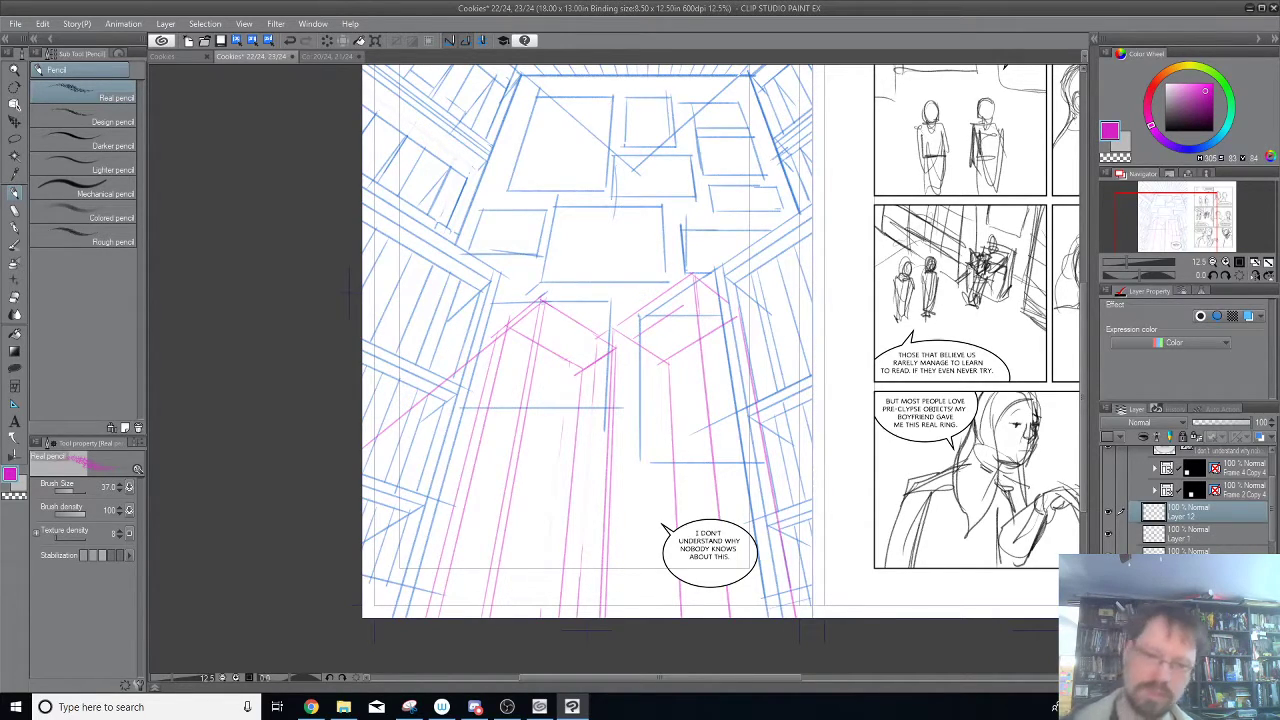
click(1151, 126)
Sketch the left figure's head as a loose black oval near the top of the left magenta box.
mouse_move(718, 348)
mouse_down()
mouse_move(722, 313)
mouse_move(865, 215)
mouse_move(855, 277)
mouse_up()
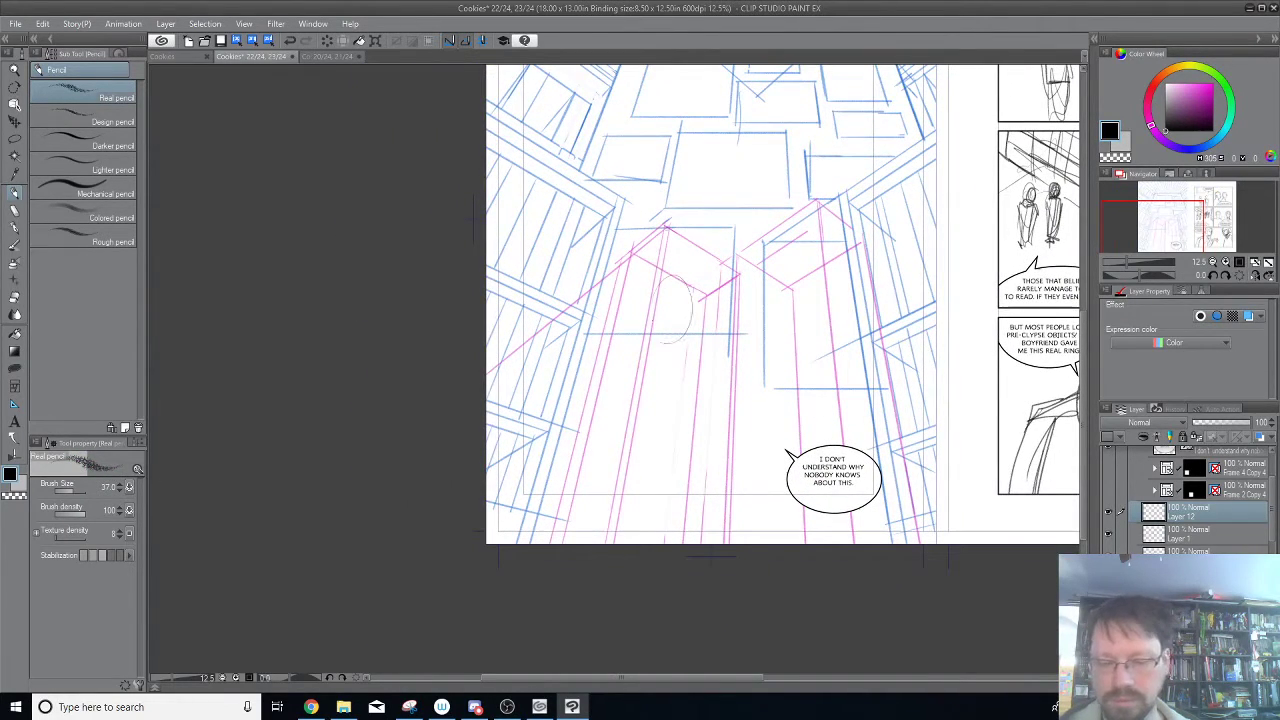
drag(672, 276, 666, 343)
drag(665, 270, 694, 300)
mouse_move(658, 288)
mouse_down()
mouse_move(692, 276)
mouse_move(651, 304)
mouse_move(667, 325)
mouse_move(686, 319)
mouse_move(672, 334)
mouse_move(686, 332)
mouse_up()
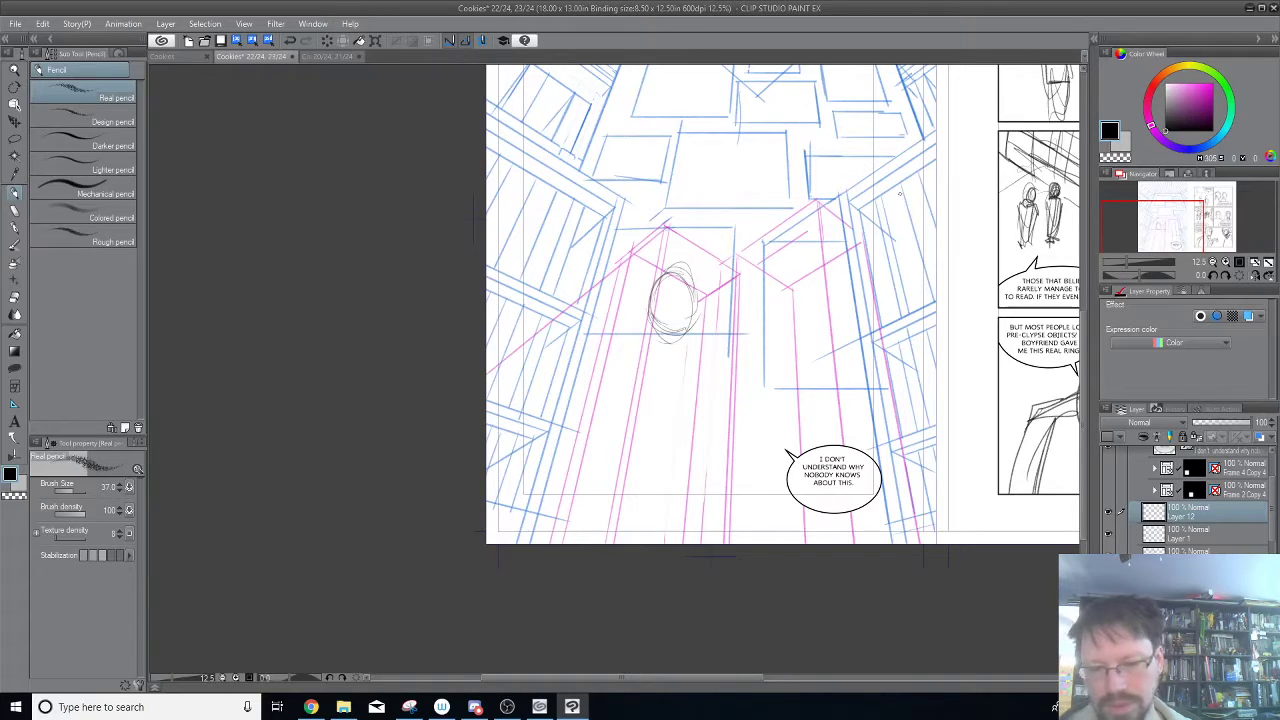
mouse_move(633, 341)
mouse_down()
mouse_move(694, 346)
mouse_move(674, 356)
mouse_move(647, 291)
mouse_move(663, 269)
mouse_up()
mouse_move(650, 317)
mouse_down()
mouse_move(657, 273)
mouse_move(693, 285)
mouse_up()
mouse_move(643, 289)
mouse_down()
mouse_move(677, 273)
mouse_move(693, 287)
mouse_up()
Sketch the left figure's shoulder line and the start of both upper arms beneath the head.
drag(672, 354, 637, 350)
mouse_move(662, 344)
mouse_down()
mouse_move(627, 360)
mouse_move(615, 386)
mouse_up()
drag(620, 356, 608, 383)
drag(700, 356, 710, 396)
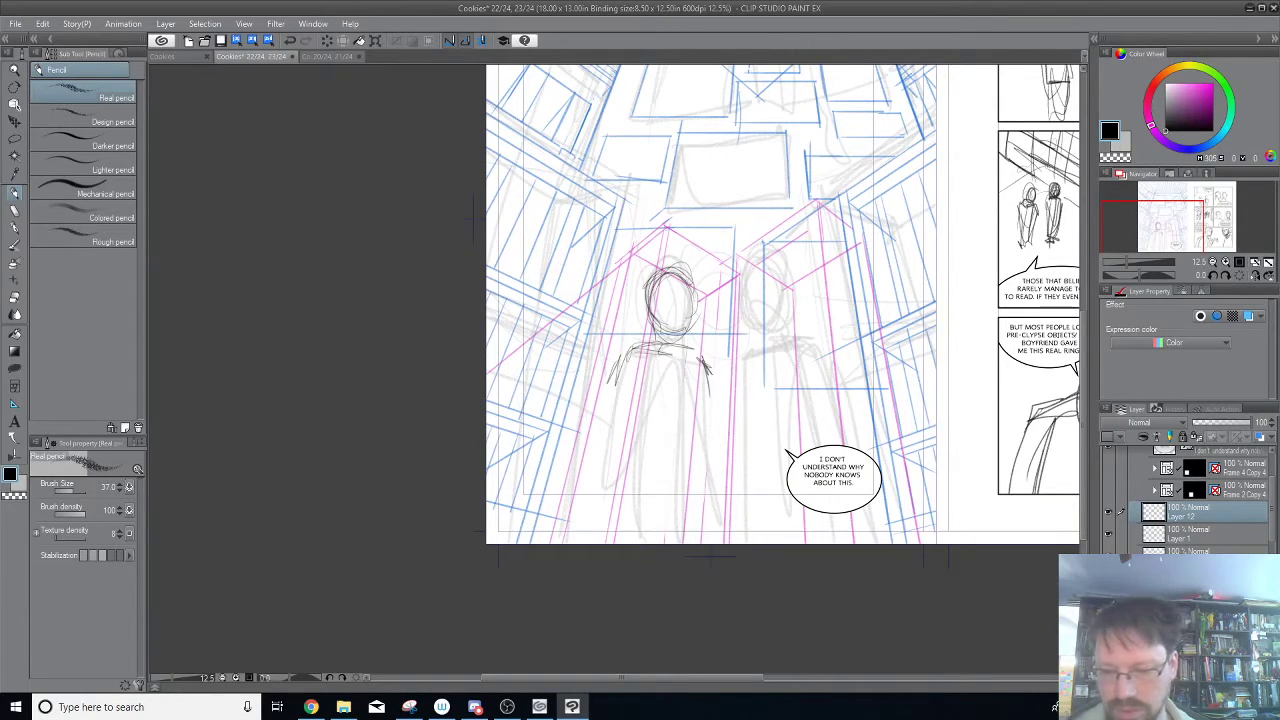
Hide the rough figure sketch again and sketch the right figure's head as an oval inside the right magenta box.
key(ctrl+2)
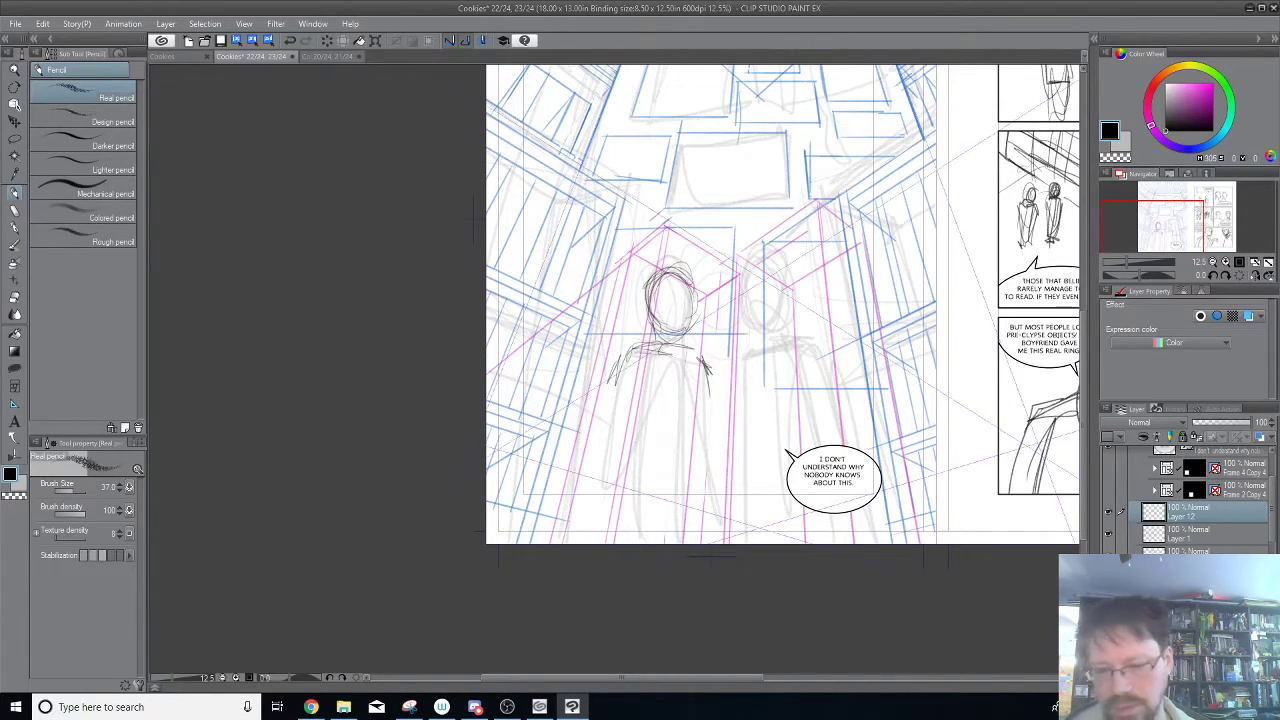
key(ctrl+2)
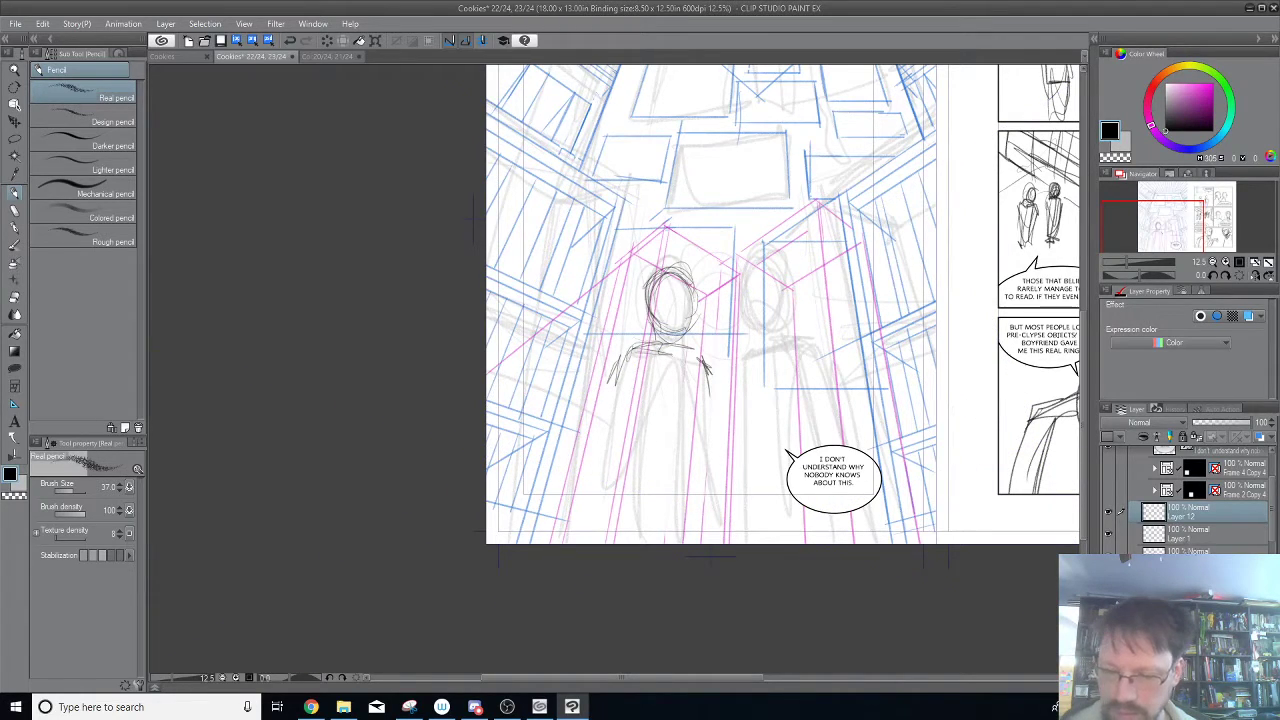
click(1108, 556)
mouse_move(786, 242)
mouse_down()
mouse_move(772, 300)
mouse_move(820, 266)
mouse_move(785, 275)
mouse_move(820, 266)
mouse_move(820, 306)
mouse_move(784, 314)
mouse_move(826, 272)
mouse_move(826, 295)
mouse_up()
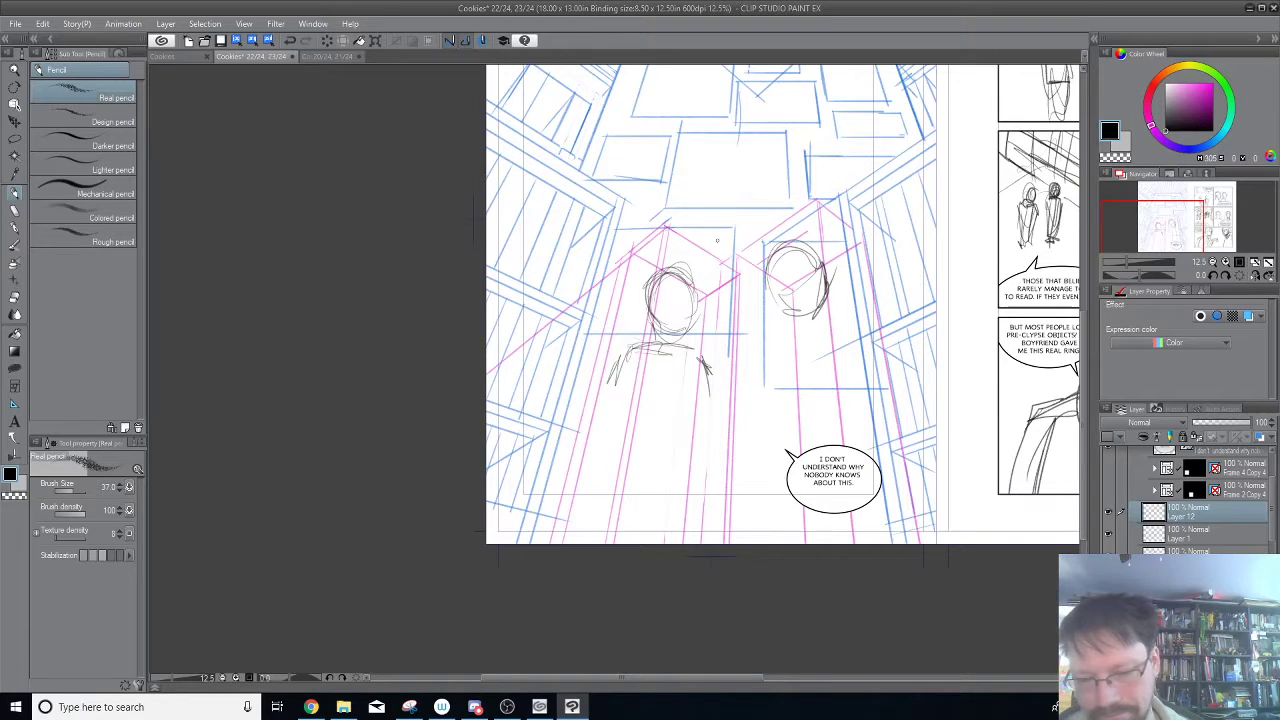
Sketch the left figure's center back lines, chin, and the outer contours of both arms down from the shoulders.
mouse_move(668, 352)
mouse_down()
mouse_move(656, 410)
mouse_move(672, 347)
mouse_move(638, 439)
mouse_move(652, 349)
mouse_up()
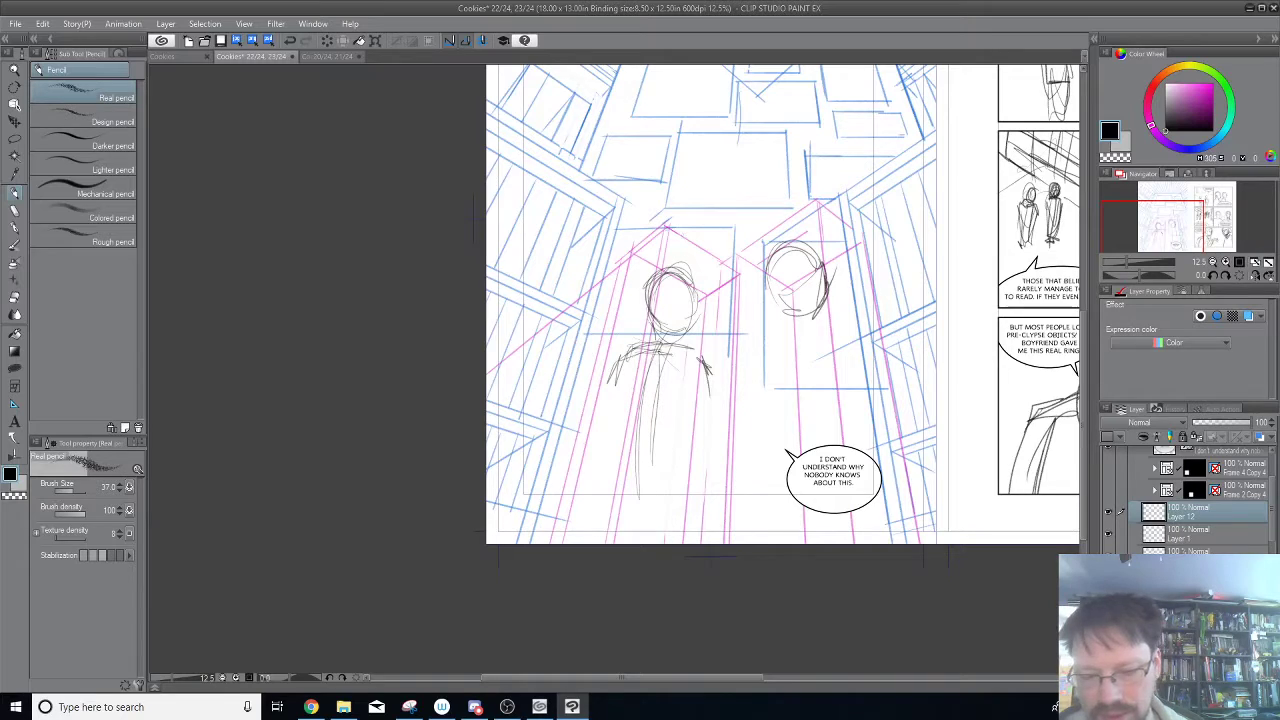
mouse_move(690, 348)
mouse_down()
mouse_move(710, 370)
mouse_move(676, 410)
mouse_up()
mouse_move(688, 354)
mouse_down()
mouse_move(714, 376)
mouse_move(714, 404)
mouse_up()
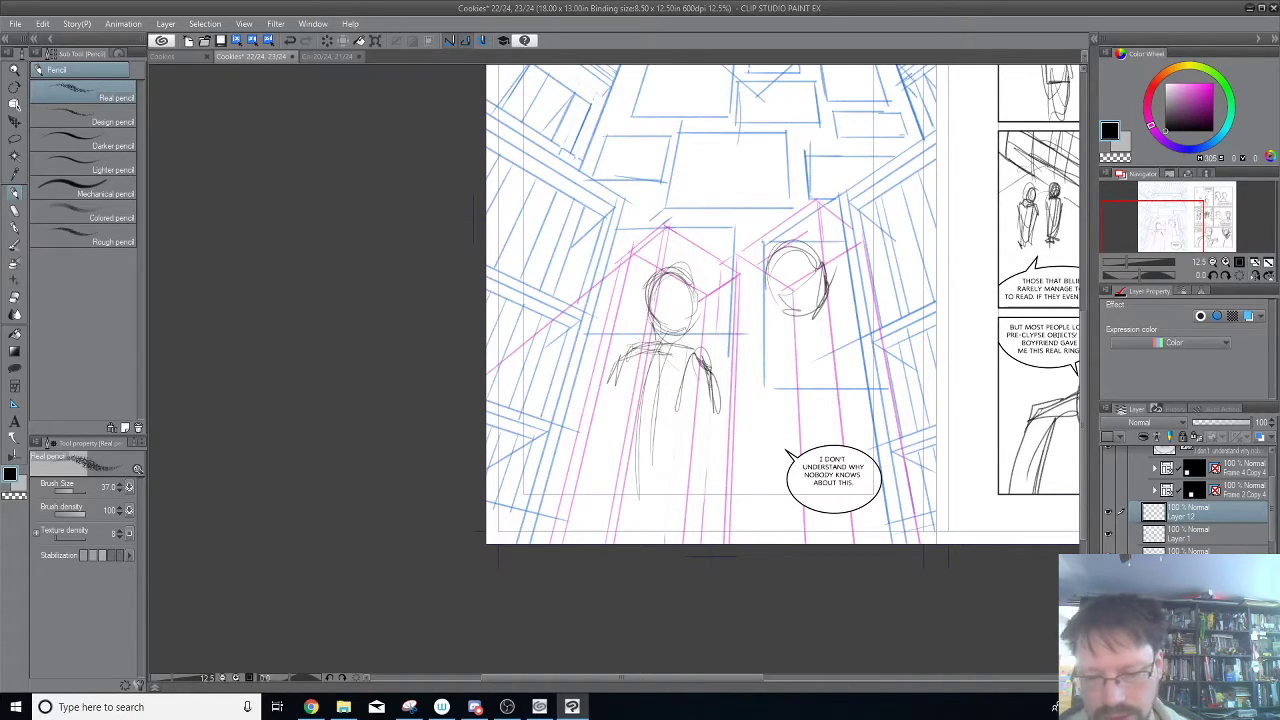
drag(660, 330, 690, 324)
drag(626, 354, 580, 454)
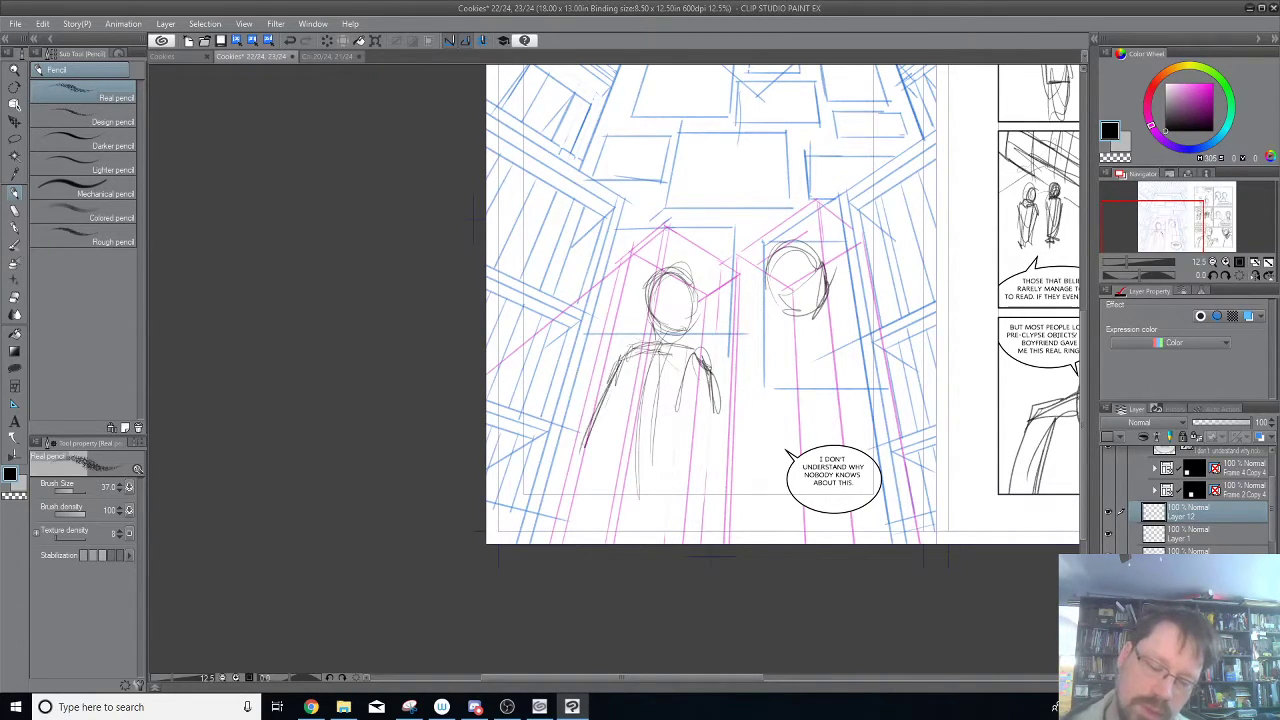
drag(718, 390, 712, 430)
drag(700, 356, 712, 480)
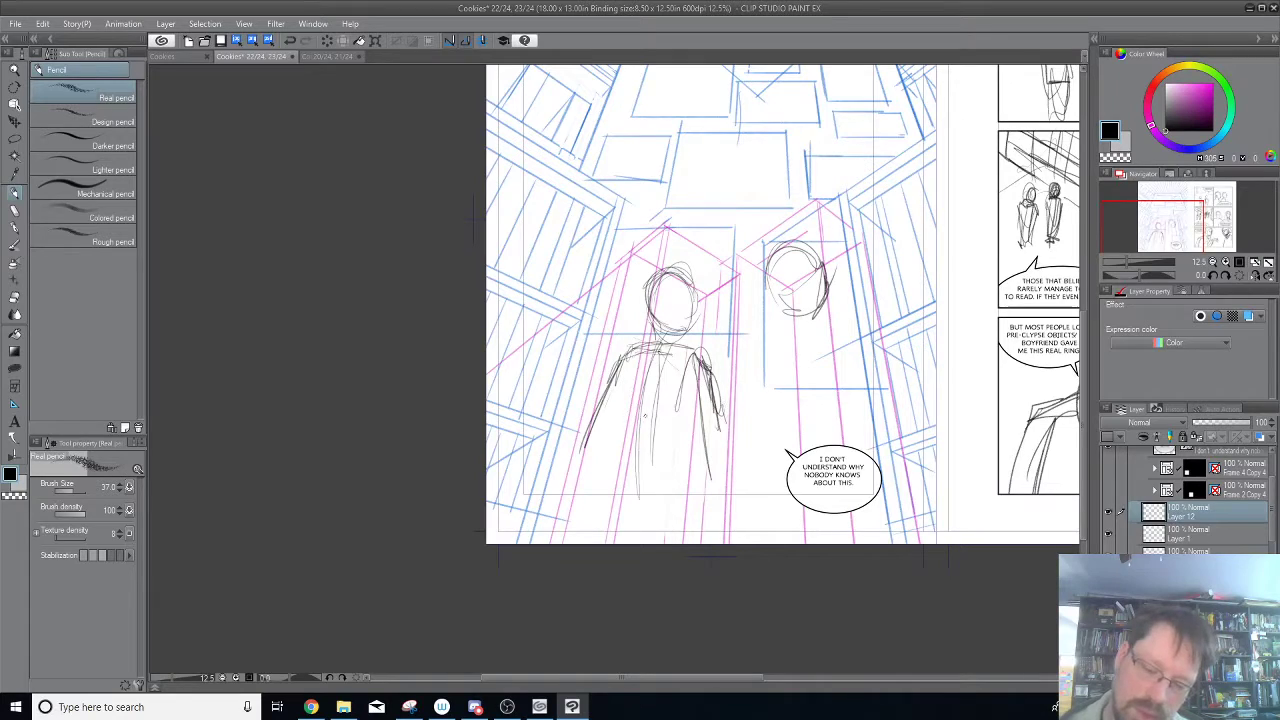
Sketch both sides of the left figure's torso and close them with a curved hem at the waist.
mouse_move(638, 348)
mouse_down()
mouse_move(610, 412)
mouse_move(596, 510)
mouse_up()
drag(638, 348, 602, 434)
mouse_move(626, 390)
mouse_down()
mouse_move(592, 480)
mouse_move(682, 488)
mouse_move(698, 352)
mouse_move(712, 486)
mouse_move(690, 486)
mouse_up()
drag(704, 466, 688, 490)
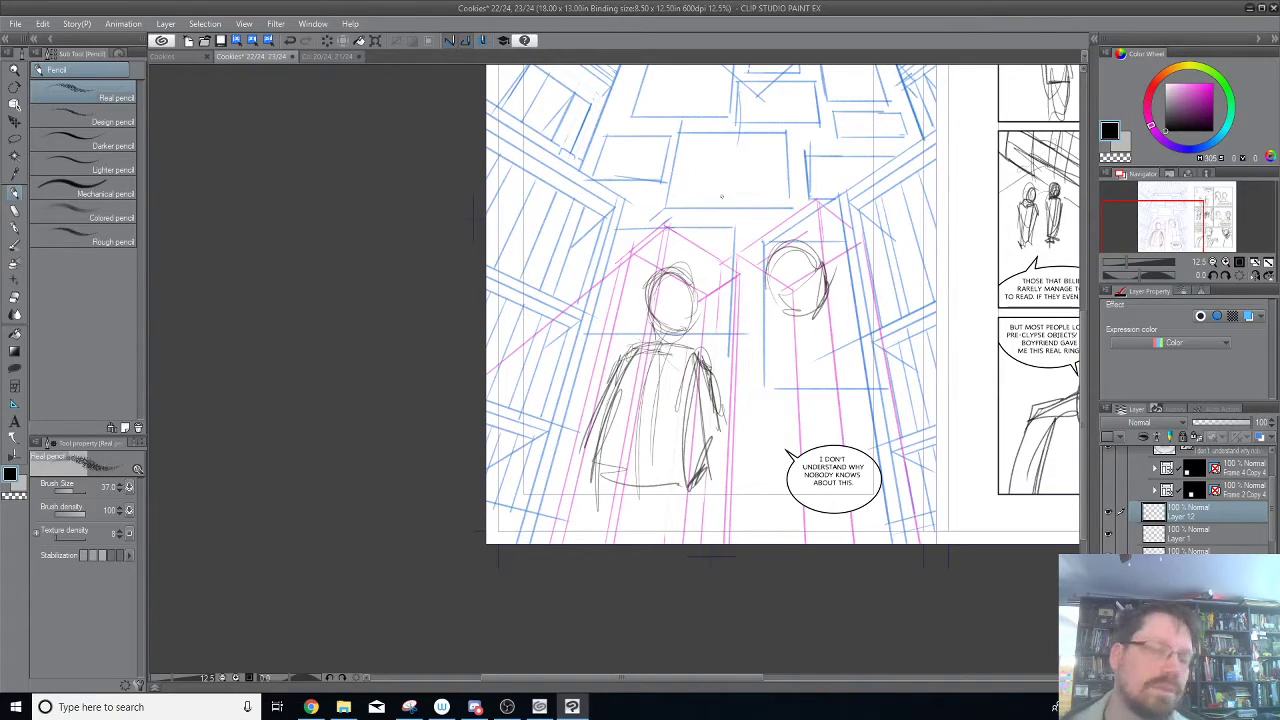
Add the left figure's neck and heavier head contour, and sketch the right figure's jaw, neck and shoulder line.
drag(628, 488, 644, 385)
drag(654, 316, 653, 343)
drag(653, 312, 656, 334)
mouse_move(648, 282)
mouse_down()
mouse_move(644, 310)
mouse_move(678, 266)
mouse_move(698, 322)
mouse_move(690, 354)
mouse_up()
mouse_move(776, 270)
mouse_down()
mouse_move(778, 314)
mouse_move(808, 244)
mouse_move(828, 292)
mouse_move(778, 327)
mouse_up()
mouse_move(768, 278)
mouse_down()
mouse_move(782, 325)
mouse_move(862, 320)
mouse_move(776, 336)
mouse_up()
drag(790, 330, 774, 340)
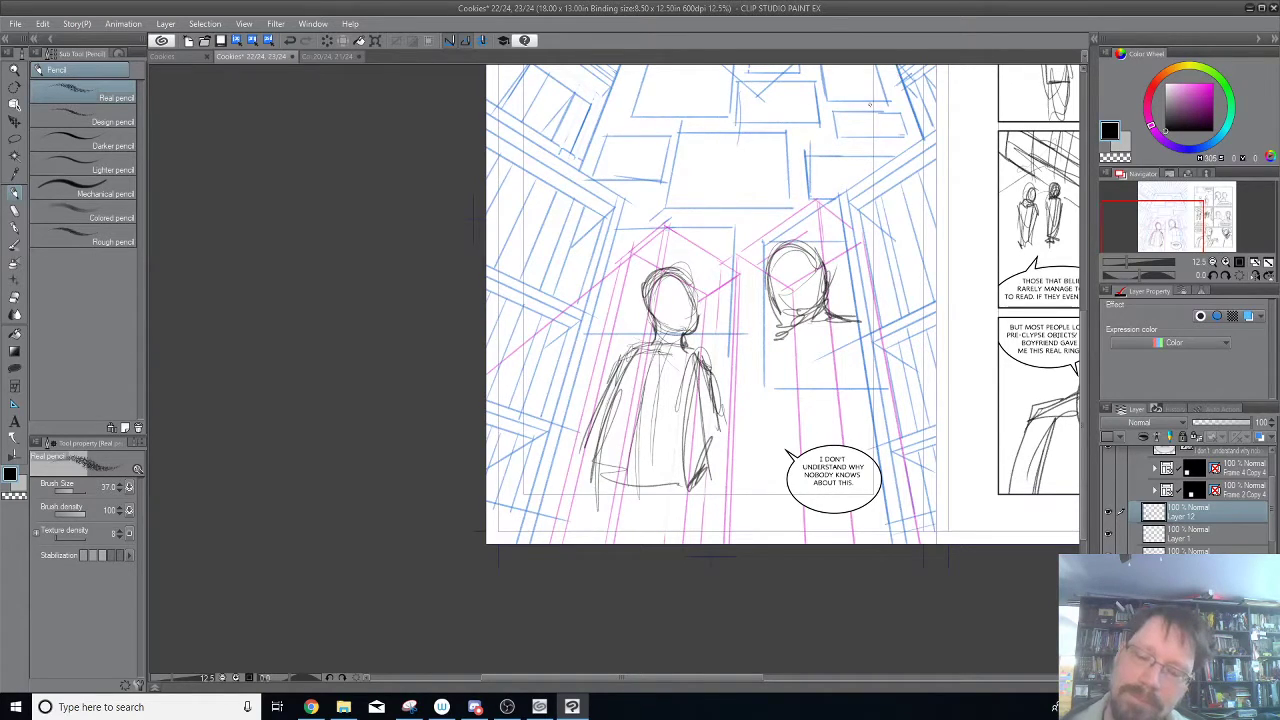
Darken the left figure's head outline, and sketch the hand at the page's lower left and the opposite forearm.
mouse_move(658, 272)
mouse_down()
mouse_move(668, 318)
mouse_move(664, 270)
mouse_move(692, 284)
mouse_up()
drag(699, 299, 696, 330)
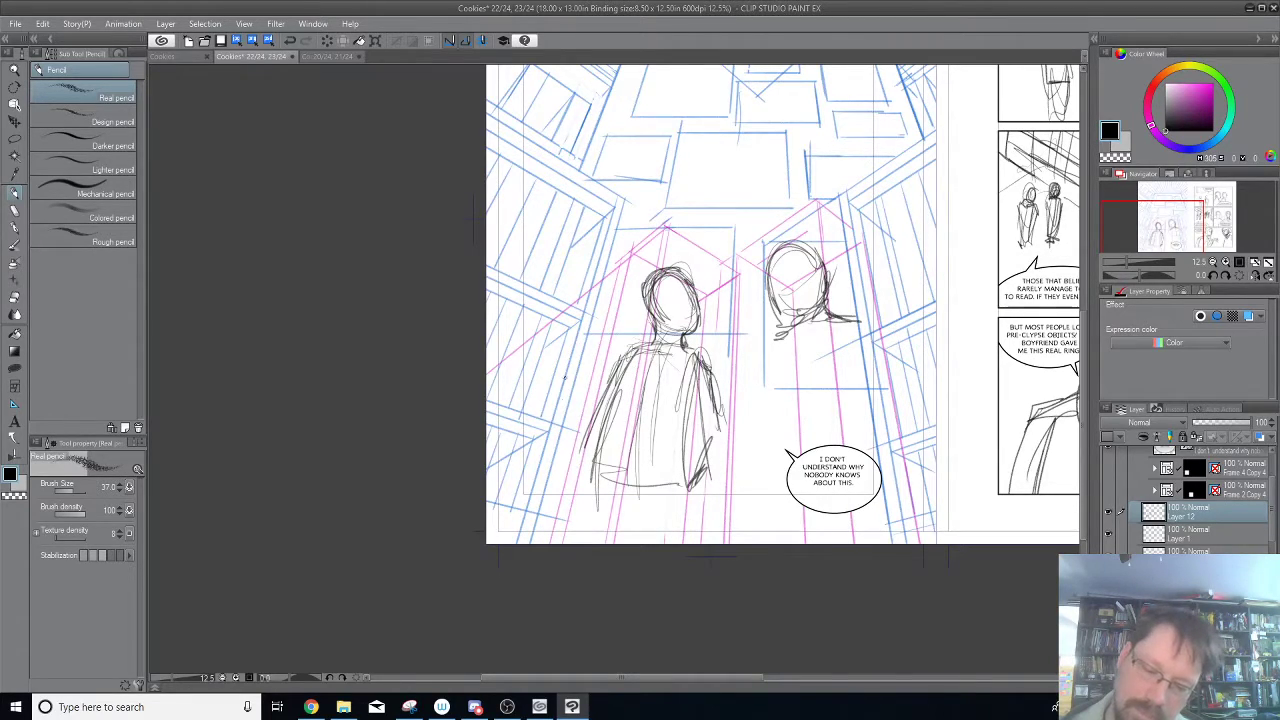
mouse_move(563, 484)
mouse_down()
mouse_move(570, 508)
mouse_move(585, 492)
mouse_move(572, 527)
mouse_up()
drag(572, 495, 561, 511)
drag(721, 423, 718, 451)
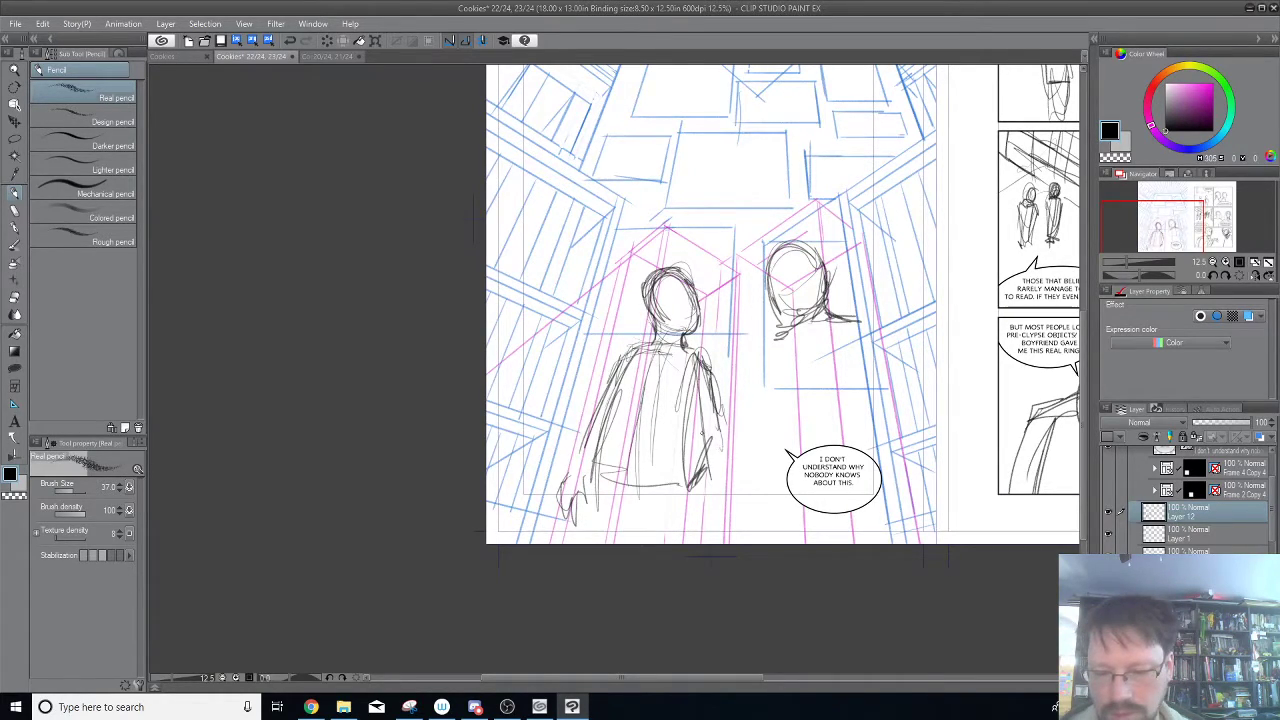
Strengthen the left figure's torso sides and waistline, and sketch the upper legs down to the page edge.
mouse_move(618, 358)
mouse_down()
mouse_move(600, 400)
mouse_move(606, 370)
mouse_move(606, 456)
mouse_up()
mouse_move(612, 376)
mouse_down()
mouse_move(607, 452)
mouse_move(636, 474)
mouse_move(676, 478)
mouse_up()
drag(696, 406, 676, 474)
mouse_move(706, 366)
mouse_down()
mouse_move(682, 450)
mouse_move(682, 520)
mouse_up()
drag(690, 466, 674, 542)
drag(676, 510, 666, 532)
drag(606, 462, 580, 534)
drag(592, 476, 576, 536)
drag(608, 448, 578, 536)
drag(604, 460, 576, 542)
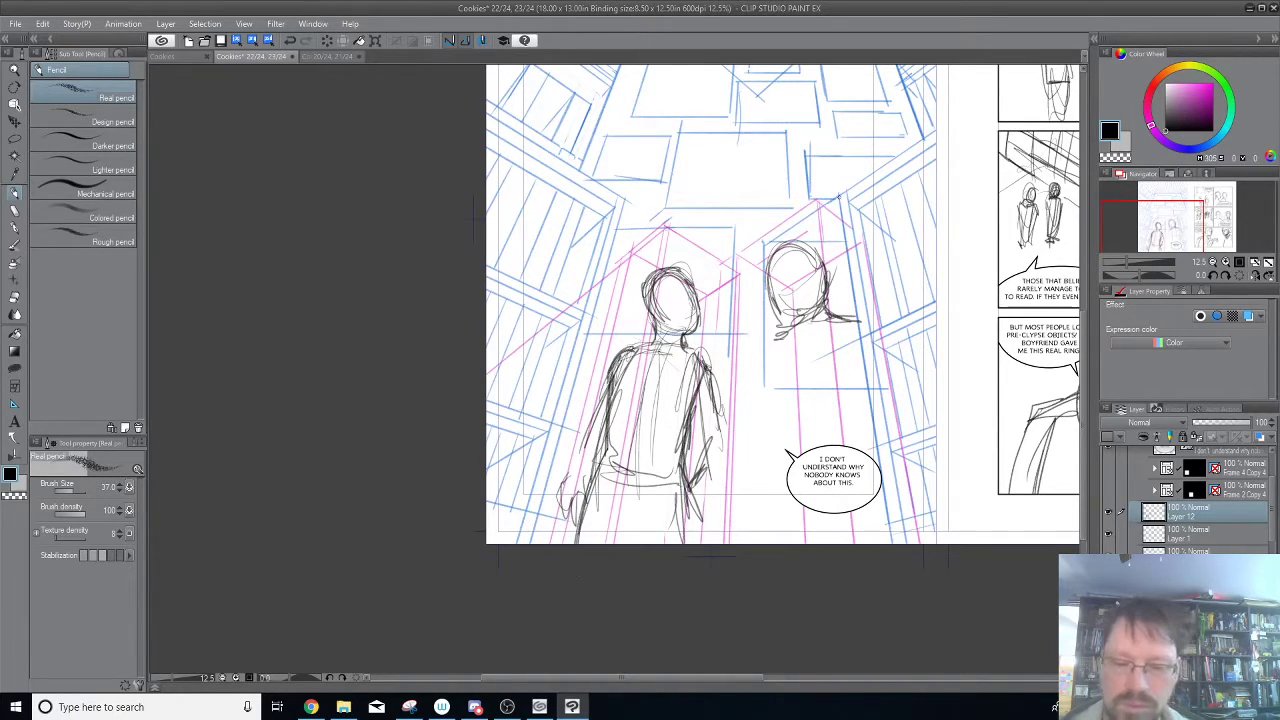
Enlarge the right figure's head and sketch the neck, sloping shoulders and long outer arm contours on both sides.
drag(806, 321, 776, 337)
mouse_move(779, 292)
mouse_down()
mouse_move(788, 301)
mouse_move(820, 230)
mouse_move(830, 240)
mouse_move(815, 308)
mouse_up()
mouse_move(785, 230)
mouse_down()
mouse_move(836, 270)
mouse_move(830, 292)
mouse_move(874, 360)
mouse_up()
mouse_move(814, 308)
mouse_down()
mouse_move(772, 333)
mouse_move(748, 476)
mouse_up()
drag(878, 326, 898, 410)
drag(896, 394, 910, 536)
drag(874, 350, 902, 524)
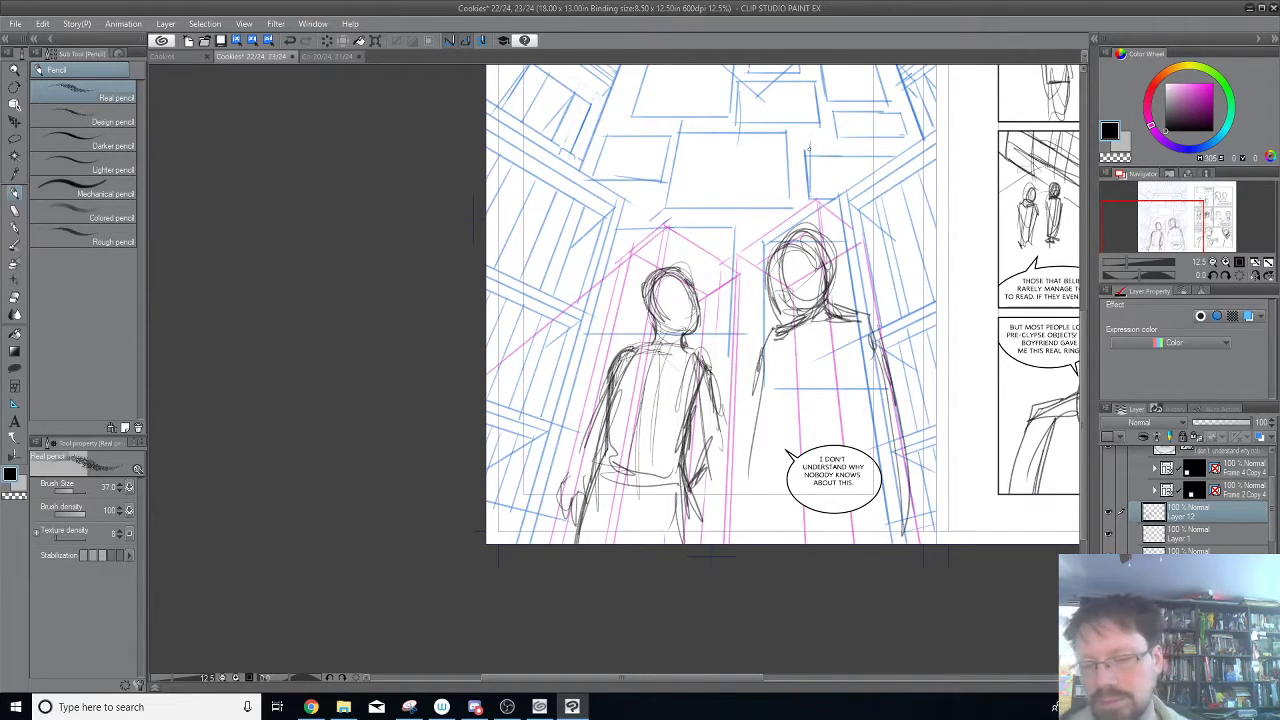
Build up the right figure's hair mass and reinforce the neck and shoulders, adding a center line down the back.
mouse_move(796, 298)
mouse_down()
mouse_move(780, 250)
mouse_move(828, 280)
mouse_up()
mouse_move(832, 230)
mouse_down()
mouse_move(812, 290)
mouse_move(867, 315)
mouse_up()
mouse_move(782, 282)
mouse_down()
mouse_move(810, 306)
mouse_move(780, 230)
mouse_move(826, 224)
mouse_up()
mouse_move(782, 306)
mouse_down()
mouse_move(806, 322)
mouse_move(760, 392)
mouse_move(750, 466)
mouse_up()
mouse_move(826, 308)
mouse_down()
mouse_move(842, 388)
mouse_move(900, 354)
mouse_move(906, 498)
mouse_up()
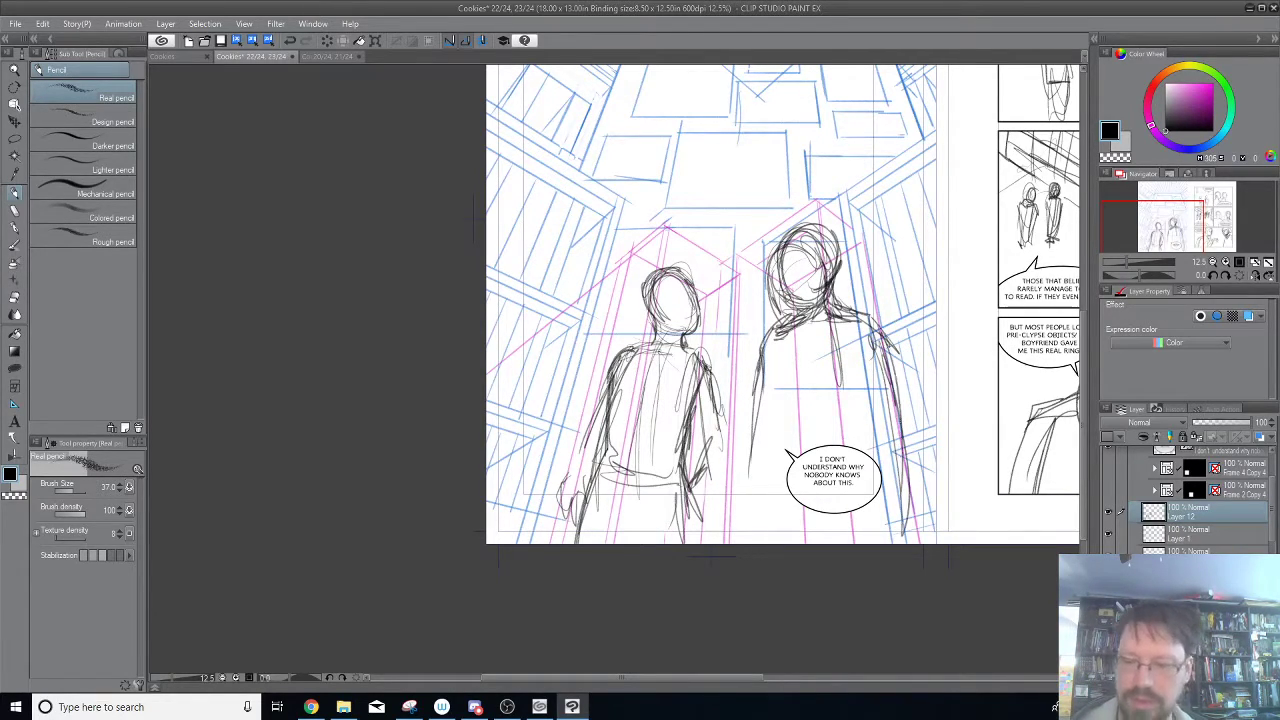
Lower the opacity of the blue perspective layer to 26% and of magenta box Layer 1 to 36%.
click(1190, 550)
drag(1240, 428, 1212, 428)
click(1203, 537)
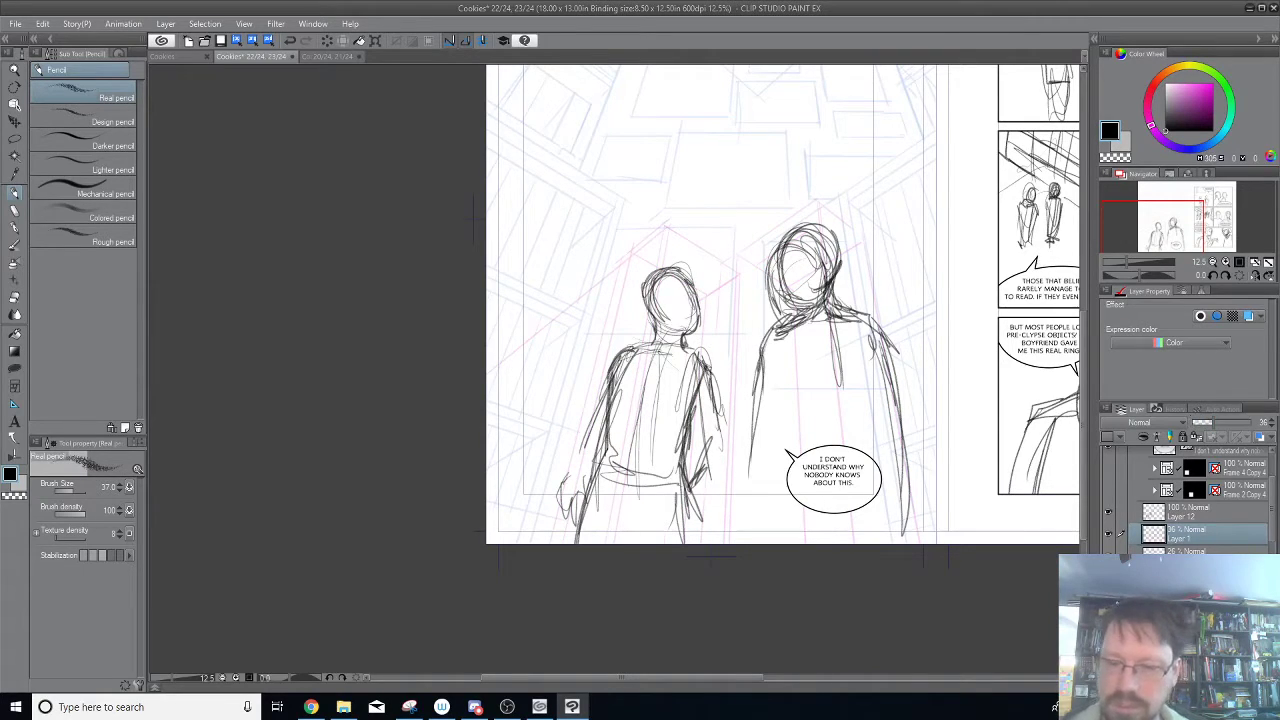
On Layer 12, sketch the right figure's inner arm contours, elbows, waist and upper leg around the speech balloon.
drag(783, 340, 796, 380)
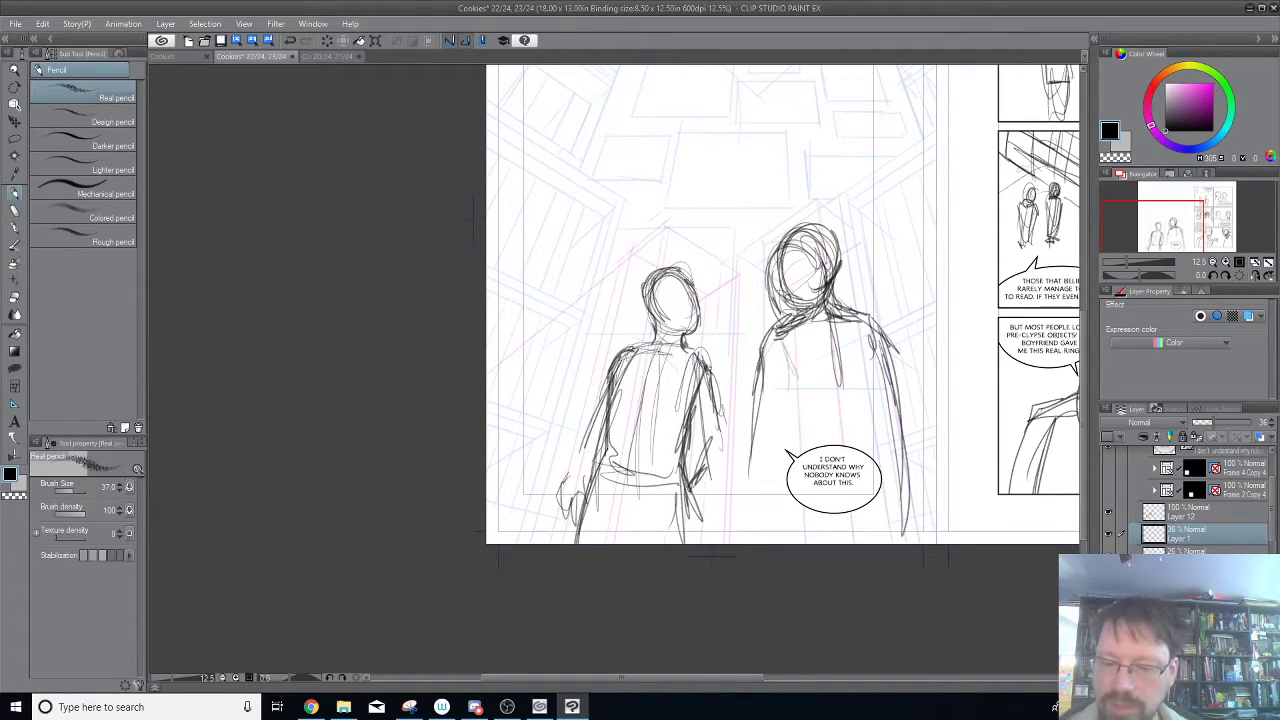
key(ctrl+z)
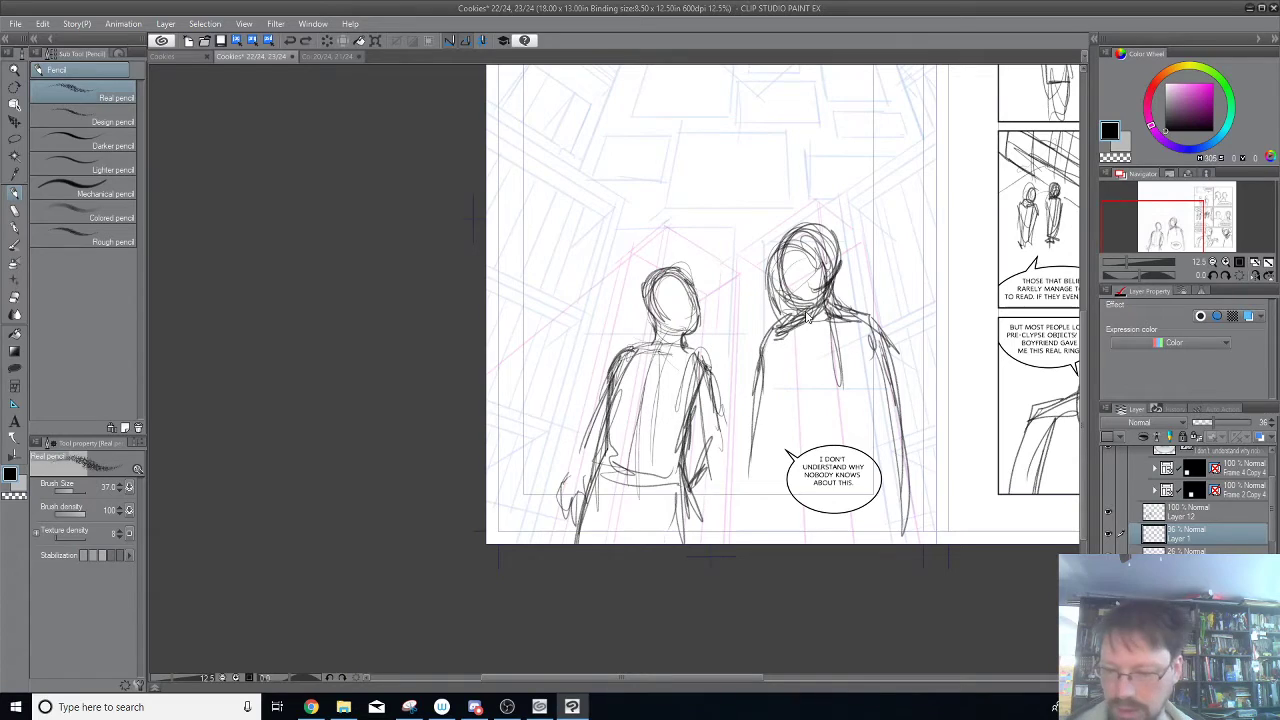
click(1190, 510)
drag(787, 360, 780, 338)
mouse_move(776, 394)
mouse_down()
mouse_move(766, 433)
mouse_move(846, 419)
mouse_move(843, 432)
mouse_up()
drag(789, 392, 799, 442)
drag(898, 406, 870, 456)
drag(880, 360, 872, 450)
drag(886, 390, 873, 440)
drag(806, 427, 797, 455)
drag(784, 460, 769, 543)
drag(832, 391, 798, 456)
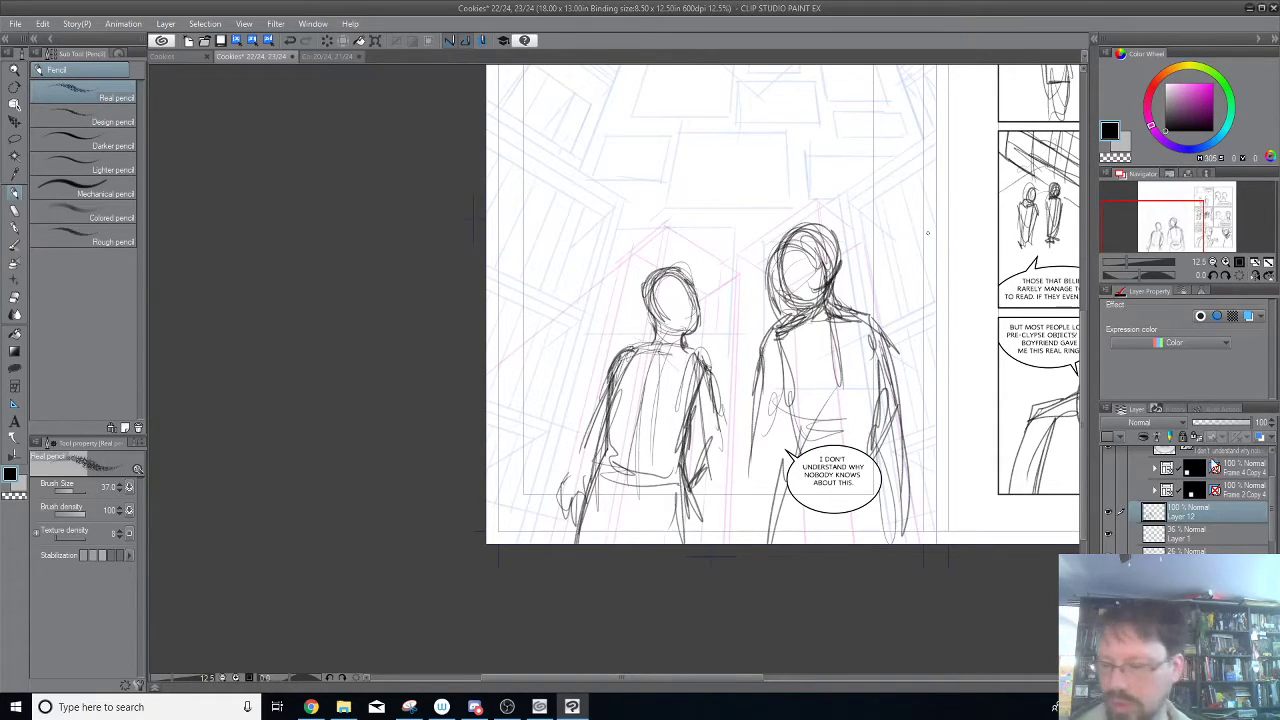
Add a new raster layer above Layer 12 for refined figures, and fade Layer 12 to 16% opacity.
click(1218, 424)
click(1187, 685)
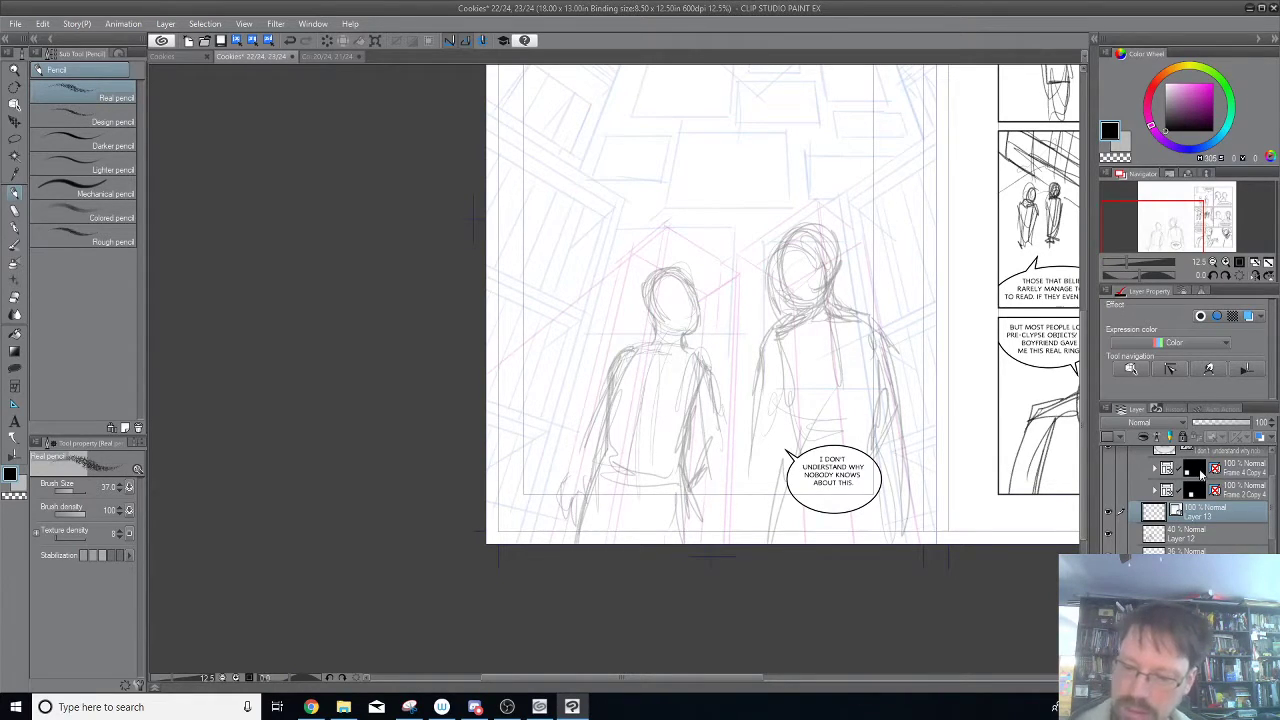
key(ctrl+z)
click(1173, 685)
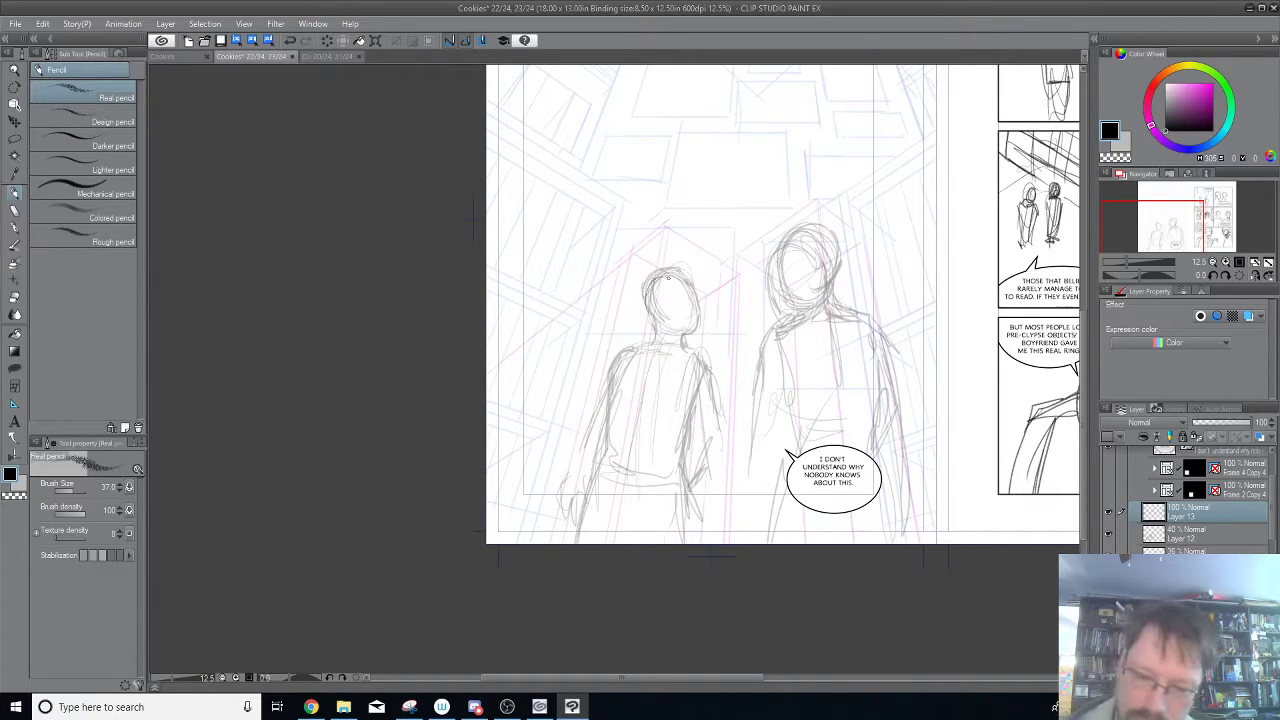
click(1212, 536)
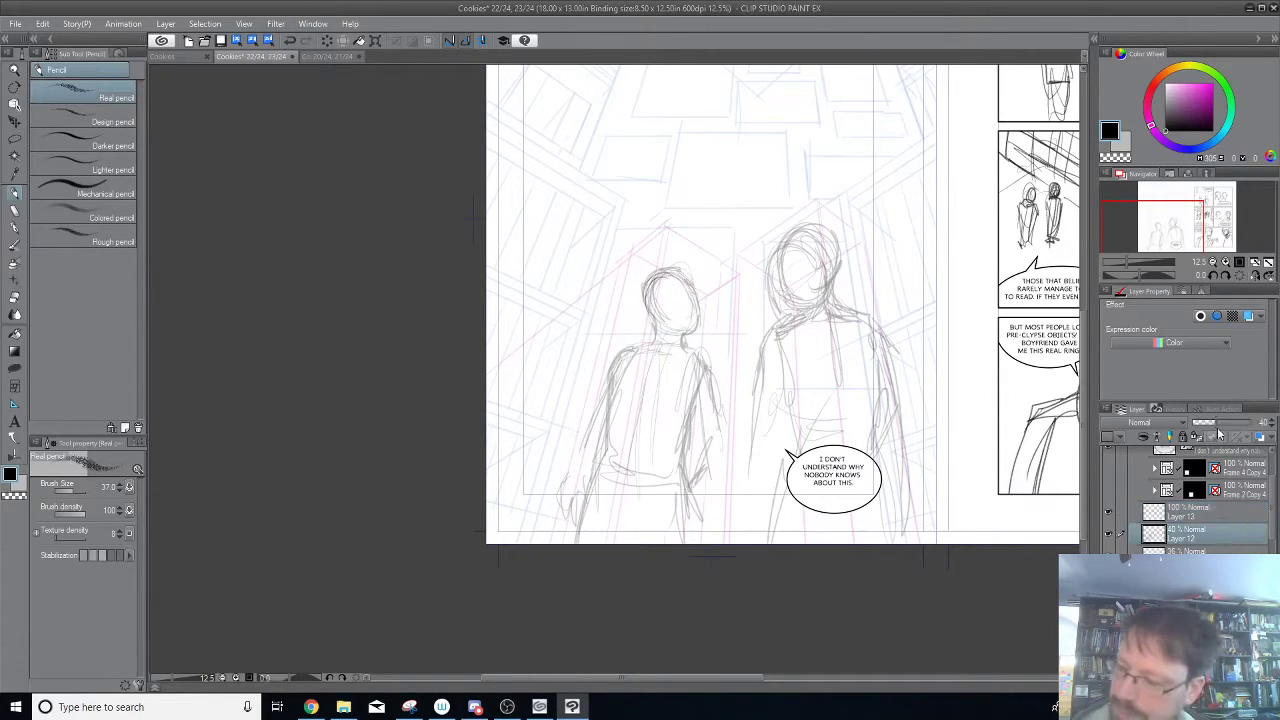
drag(1219, 423, 1200, 424)
click(1194, 514)
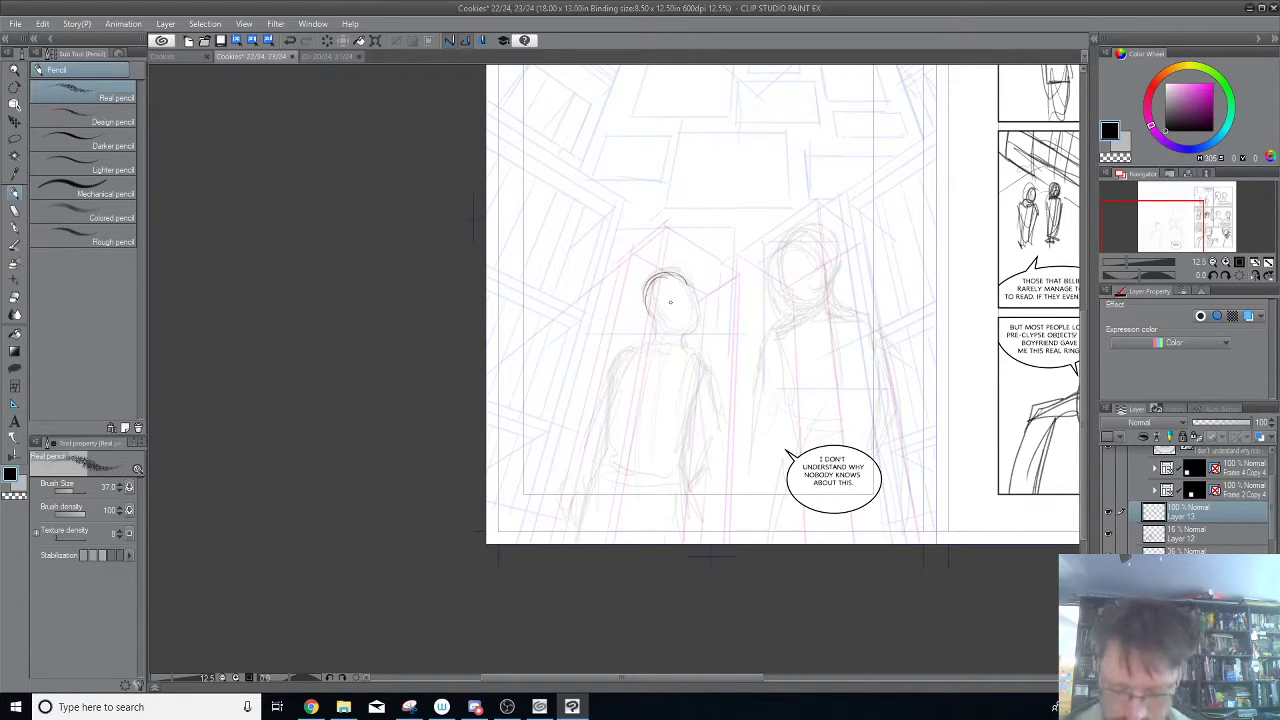
Pencil the left figure's refined shoulder line, curved center back line and left torso side over the faded sketch.
scroll(672, 304, up, 2)
drag(910, 380, 853, 290)
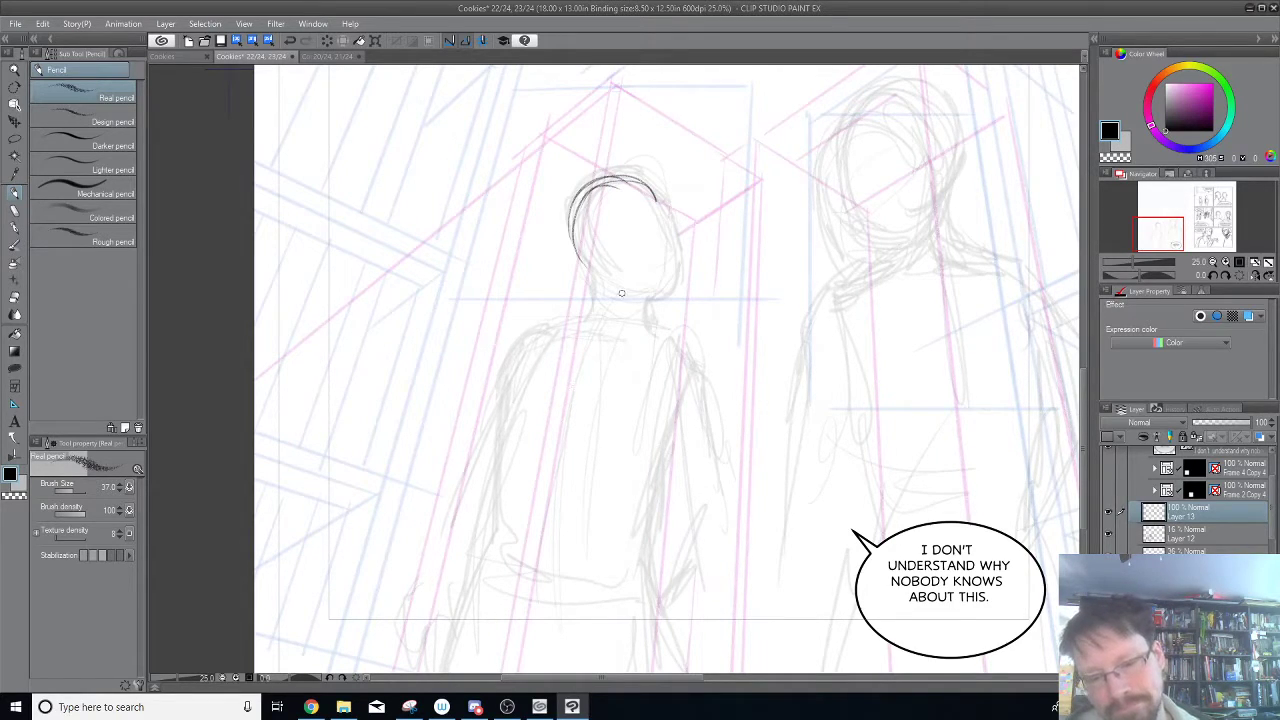
mouse_move(524, 336)
mouse_down()
mouse_move(600, 323)
mouse_move(690, 346)
mouse_move(638, 340)
mouse_move(568, 409)
mouse_up()
mouse_move(589, 326)
mouse_down()
mouse_move(560, 542)
mouse_move(506, 543)
mouse_move(506, 456)
mouse_up()
drag(517, 562, 510, 412)
mouse_move(506, 509)
mouse_down()
mouse_move(508, 380)
mouse_move(524, 331)
mouse_up()
drag(514, 436, 506, 356)
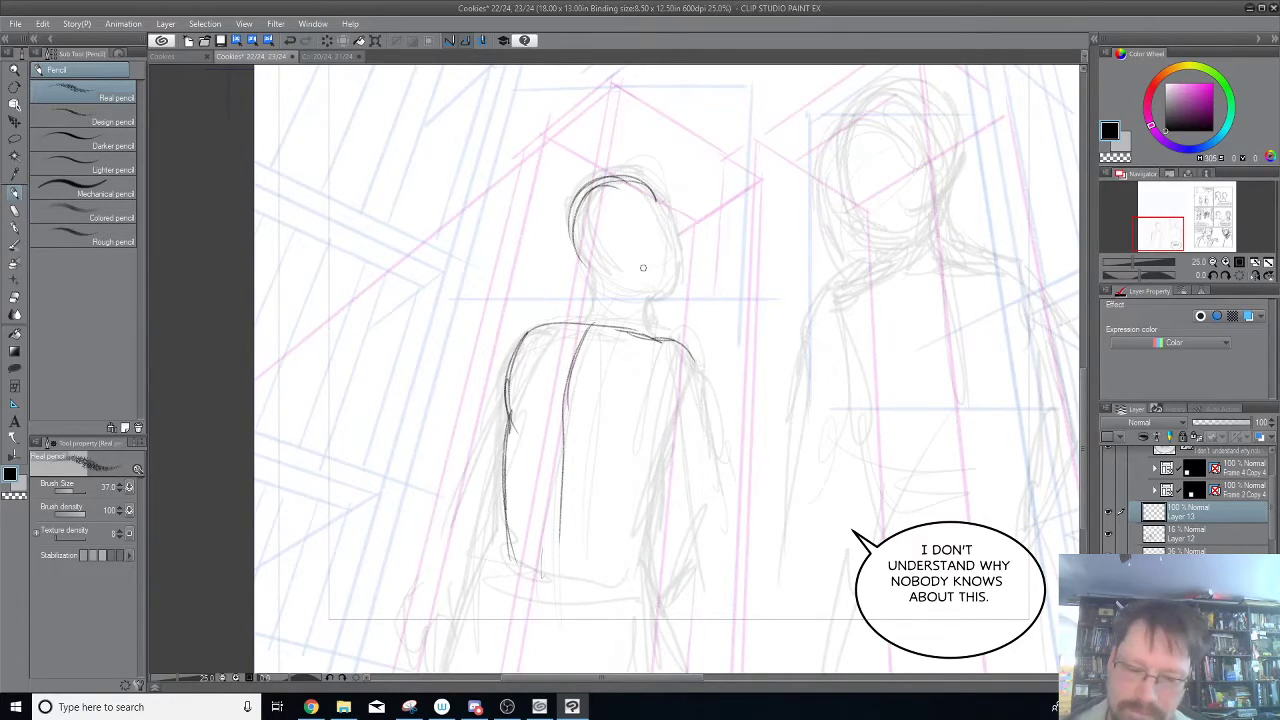
Pencil the left figure's refined upper arms, elbows and tapering forearms, and add the right side of the torso.
mouse_move(510, 430)
mouse_down()
mouse_move(514, 336)
mouse_move(446, 522)
mouse_move(499, 502)
mouse_move(422, 640)
mouse_move(488, 541)
mouse_move(474, 568)
mouse_up()
mouse_move(662, 342)
mouse_down()
mouse_move(652, 384)
mouse_move(678, 430)
mouse_up()
mouse_move(670, 345)
mouse_down()
mouse_move(710, 392)
mouse_move(720, 490)
mouse_up()
mouse_move(664, 428)
mouse_down()
mouse_move(693, 516)
mouse_move(717, 466)
mouse_up()
drag(717, 466, 711, 538)
drag(706, 382, 702, 516)
drag(659, 414, 684, 540)
drag(704, 482, 728, 592)
mouse_move(672, 524)
mouse_down()
mouse_move(700, 542)
mouse_move(740, 628)
mouse_move(734, 650)
mouse_up()
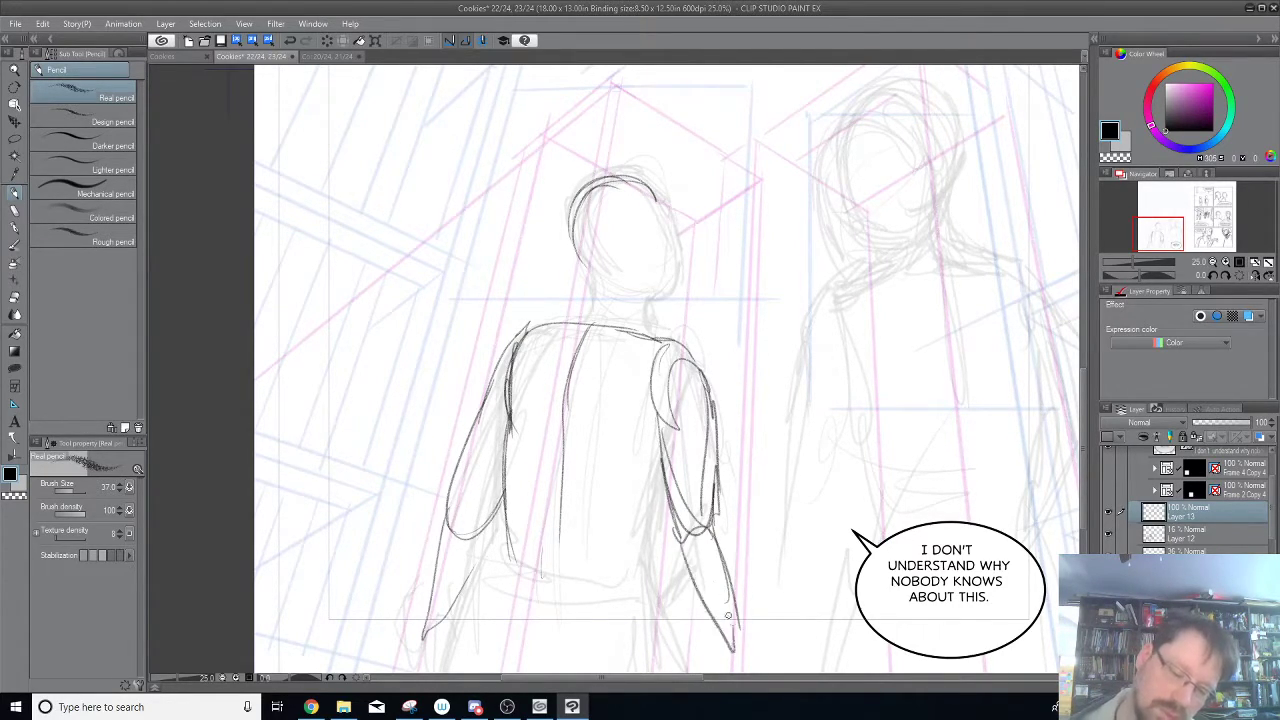
drag(664, 452, 640, 560)
drag(660, 504, 637, 580)
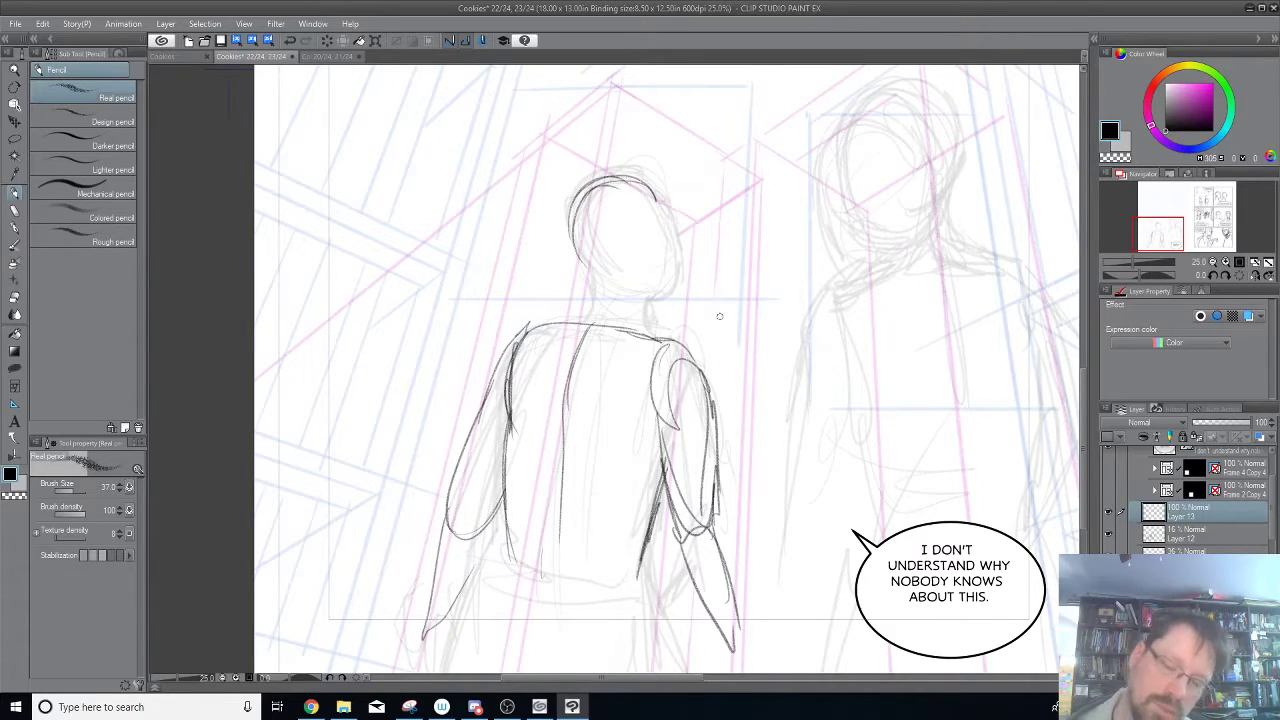
Pencil the left figure's refined head oval, jaw and neck over the faded sketch.
drag(566, 204, 668, 264)
mouse_move(614, 181)
mouse_down()
mouse_move(650, 260)
mouse_move(668, 222)
mouse_move(668, 296)
mouse_move(647, 296)
mouse_move(654, 344)
mouse_up()
mouse_move(642, 294)
mouse_down()
mouse_move(640, 336)
mouse_move(588, 280)
mouse_move(567, 224)
mouse_up()
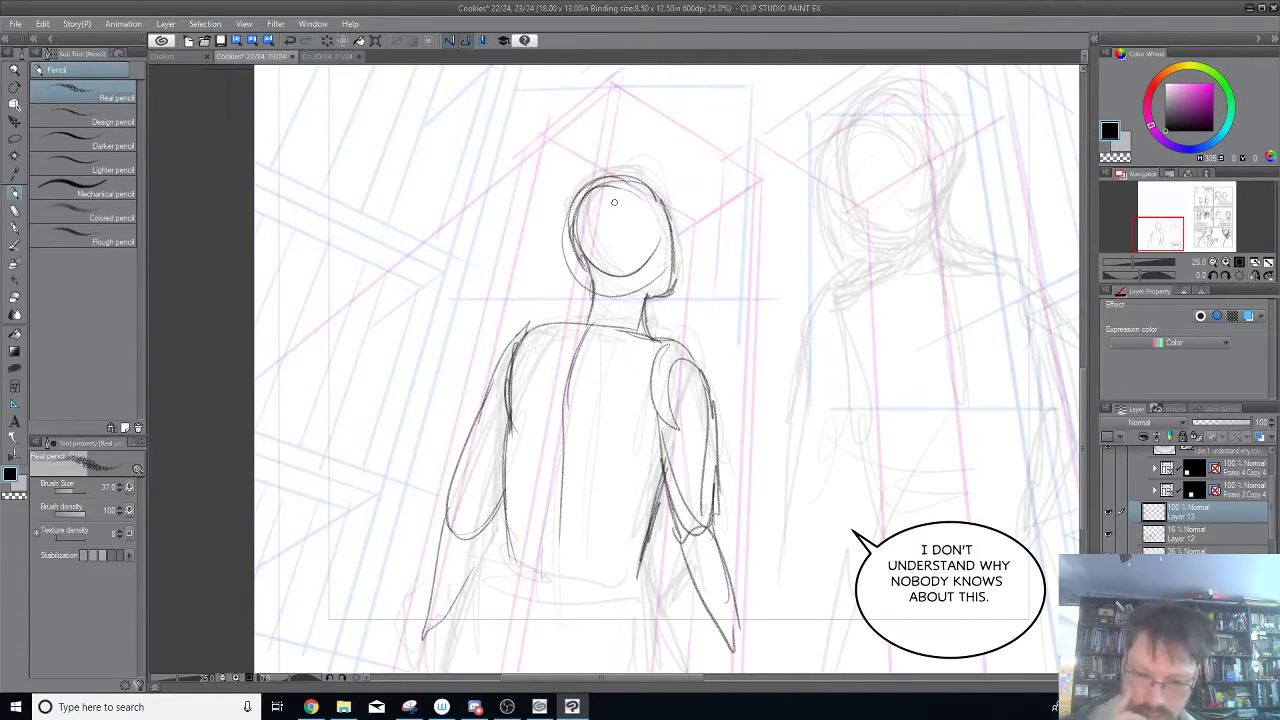
mouse_move(578, 323)
mouse_down()
mouse_move(600, 306)
mouse_move(596, 194)
mouse_up()
Pencil the left figure's waist, hips and upper legs, and add the hand at the end of the right forearm.
scroll(658, 592, down, 2)
drag(767, 513, 768, 349)
drag(670, 302, 690, 362)
drag(585, 350, 548, 450)
mouse_move(658, 350)
mouse_down()
mouse_move(640, 418)
mouse_move(656, 374)
mouse_move(663, 496)
mouse_up()
mouse_move(580, 412)
mouse_down()
mouse_move(560, 492)
mouse_move(588, 480)
mouse_move(610, 494)
mouse_move(650, 468)
mouse_move(658, 438)
mouse_move(662, 490)
mouse_move(654, 434)
mouse_move(586, 482)
mouse_move(606, 356)
mouse_up()
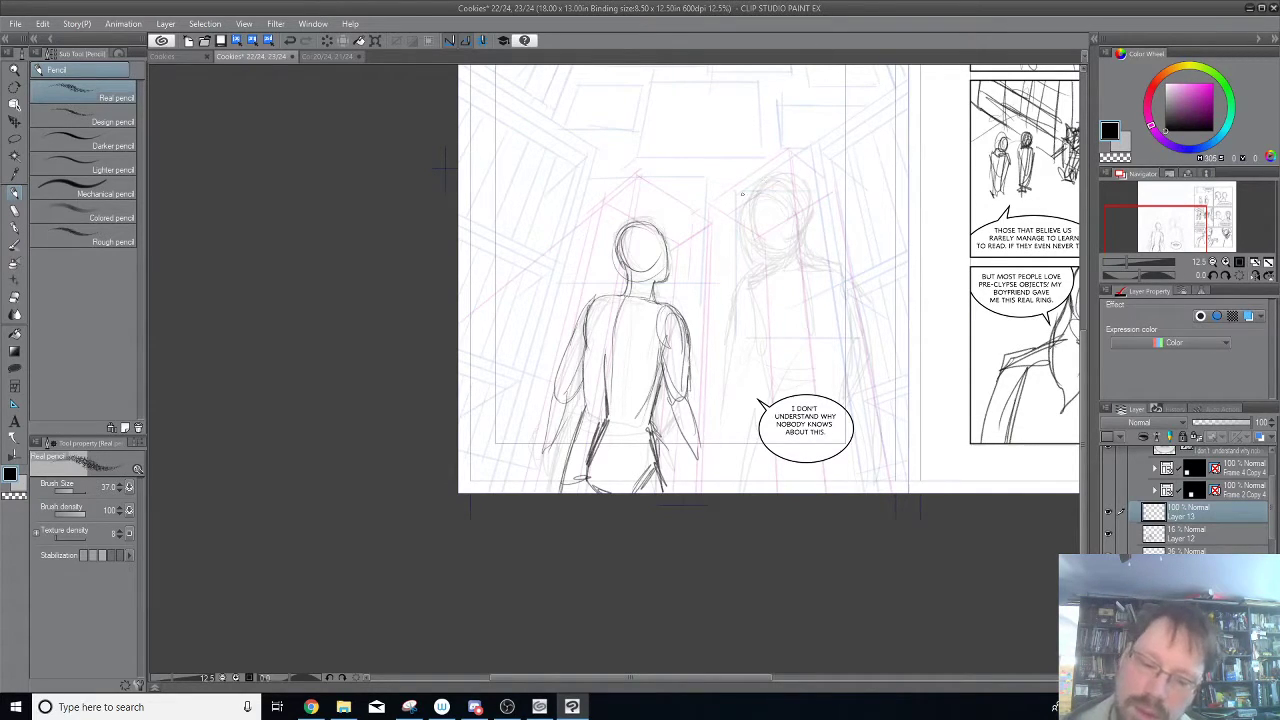
mouse_move(692, 454)
mouse_down()
mouse_move(718, 466)
mouse_move(724, 494)
mouse_up()
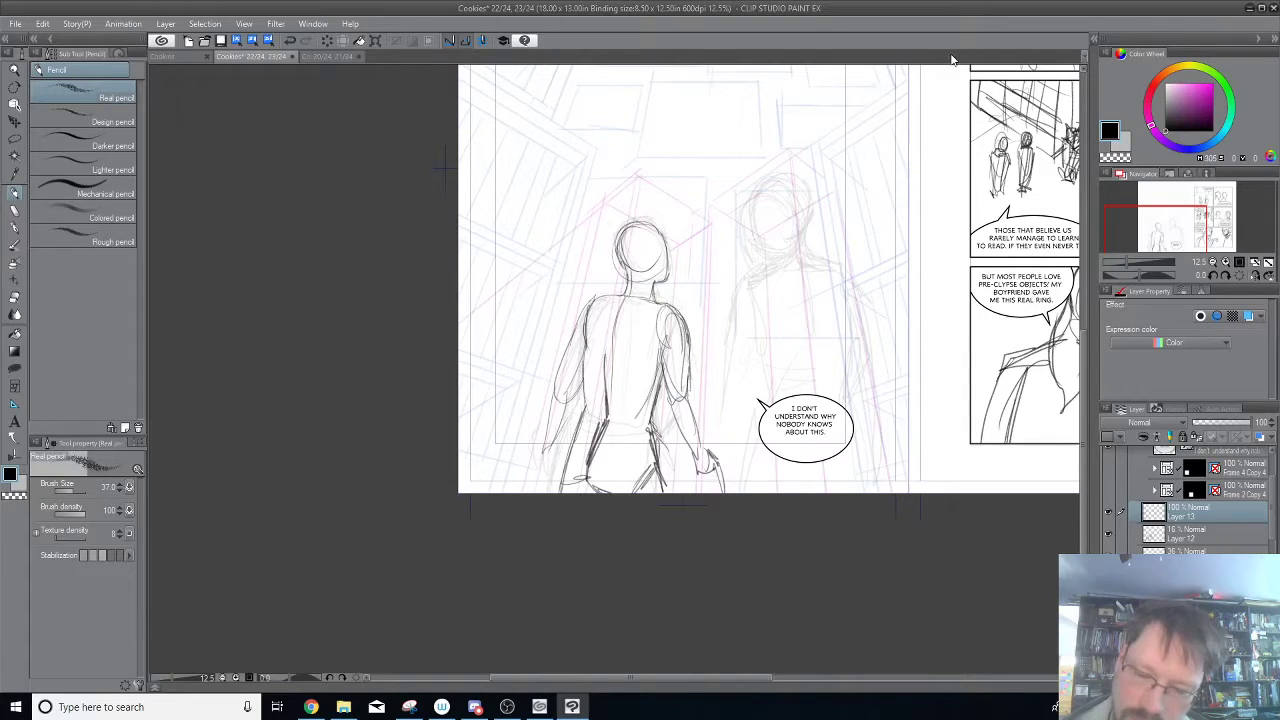
Pencil the right figure's refined head oval and sloping shoulder line over the faded sketch.
mouse_move(757, 206)
mouse_down()
mouse_move(806, 198)
mouse_move(805, 218)
mouse_up()
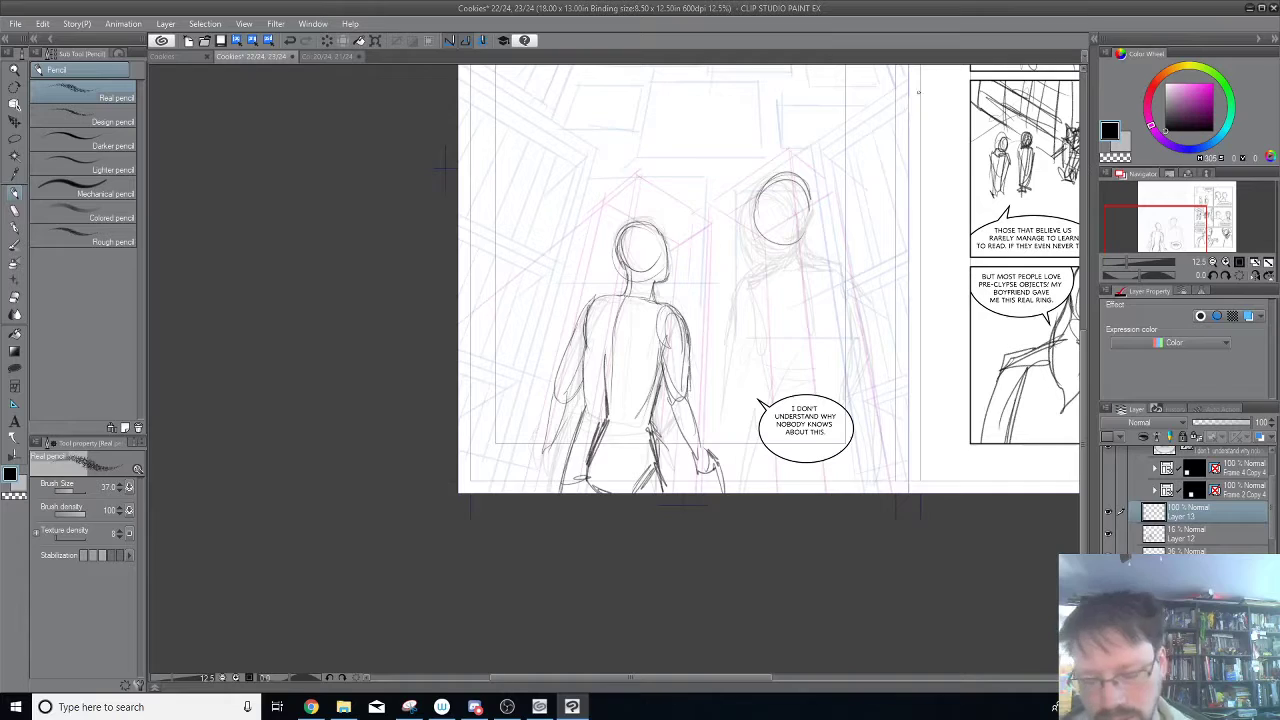
drag(867, 217, 927, 376)
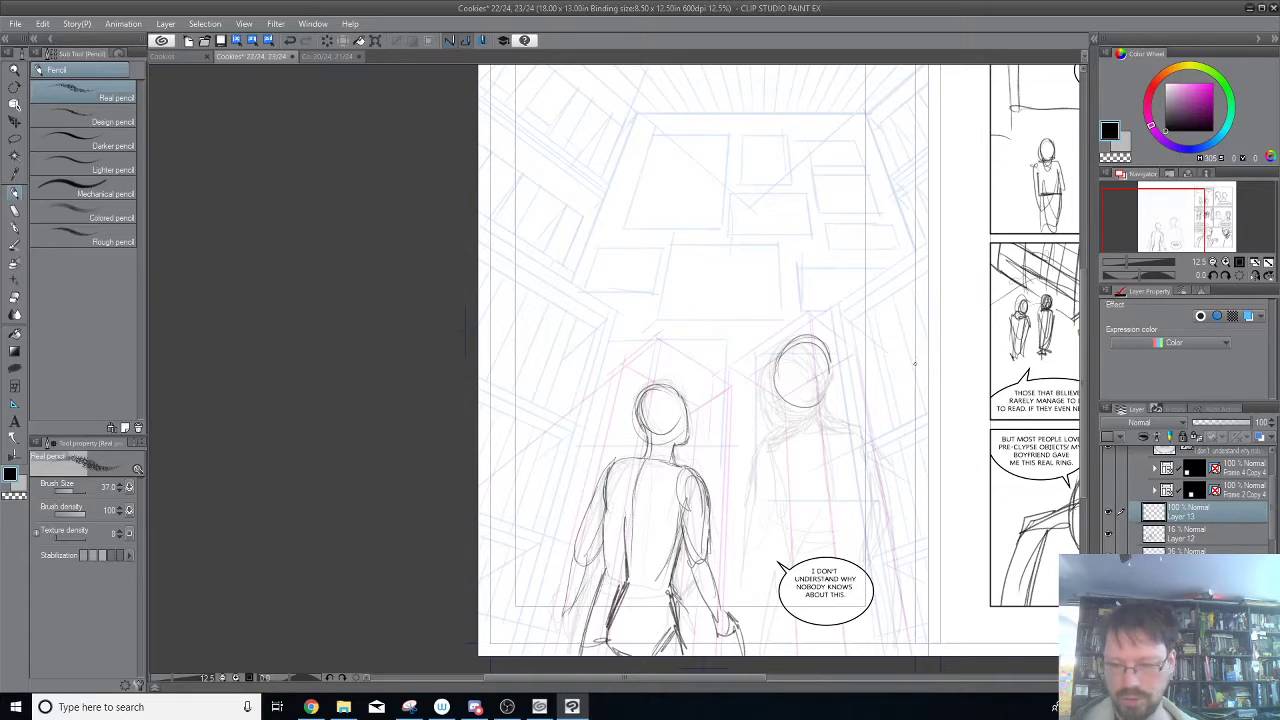
drag(858, 420, 820, 306)
mouse_move(793, 249)
mouse_down()
mouse_move(786, 288)
mouse_move(840, 302)
mouse_up()
mouse_move(752, 320)
mouse_down()
mouse_move(826, 306)
mouse_move(850, 364)
mouse_up()
drag(836, 312, 846, 352)
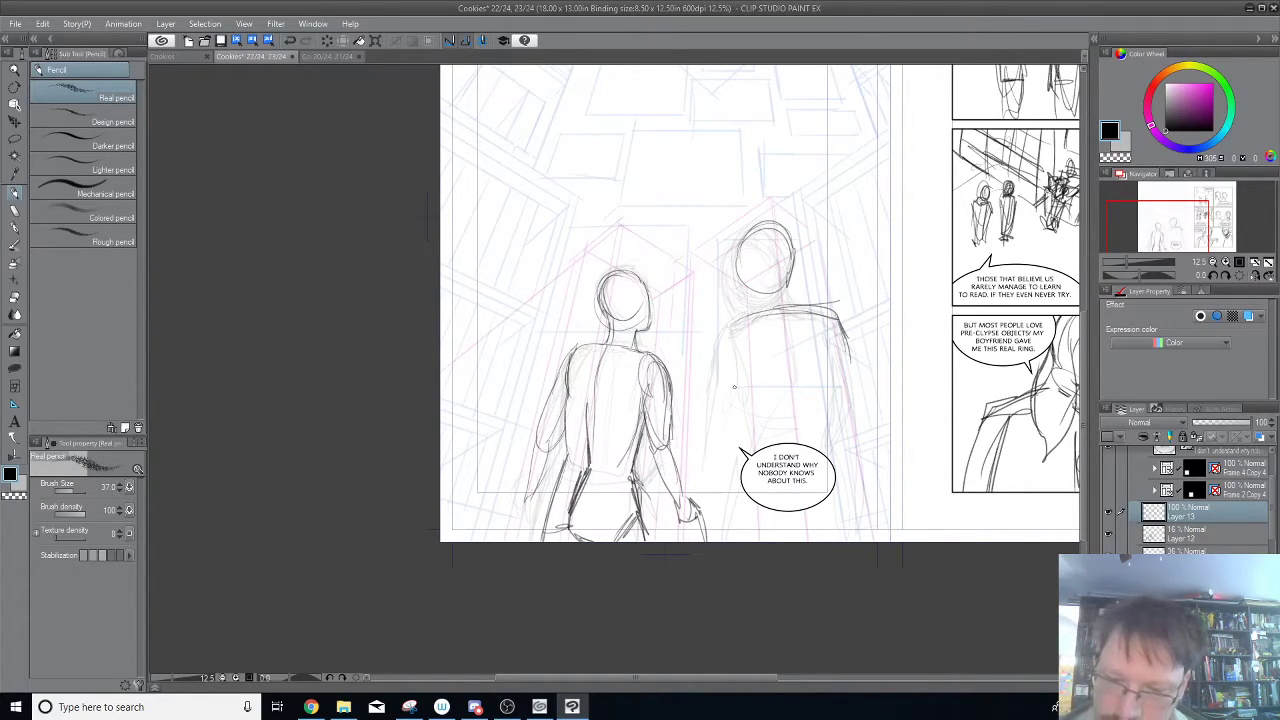
Pencil the right figure's left shoulder, upper arm start and neck, and darken the head outline.
drag(728, 330, 720, 384)
drag(742, 323, 721, 344)
drag(745, 326, 722, 346)
mouse_move(786, 283)
mouse_down()
mouse_move(792, 303)
mouse_move(764, 315)
mouse_up()
drag(738, 243, 762, 297)
mouse_move(748, 226)
mouse_down()
mouse_move(740, 290)
mouse_move(774, 224)
mouse_move(794, 252)
mouse_move(788, 302)
mouse_up()
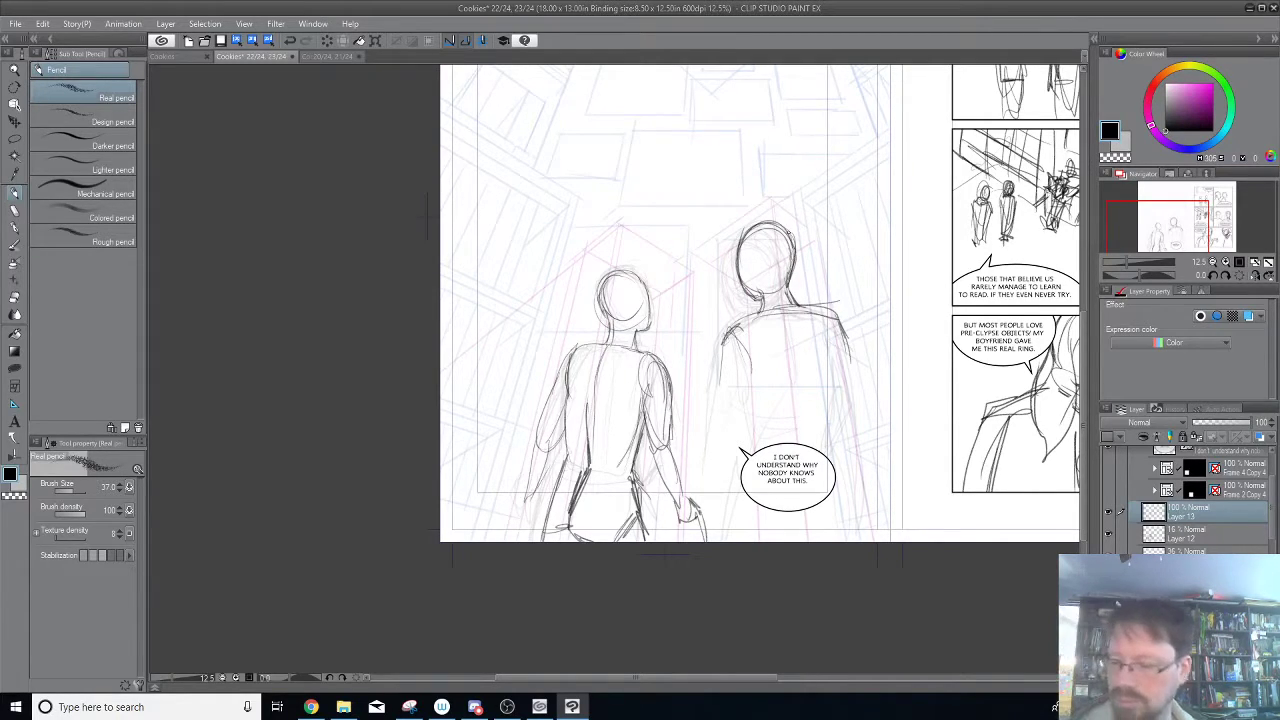
Move the "I don't understand why nobody knows about this." balloon above the left figure's head and shrink it.
click(1240, 455)
click(16, 121)
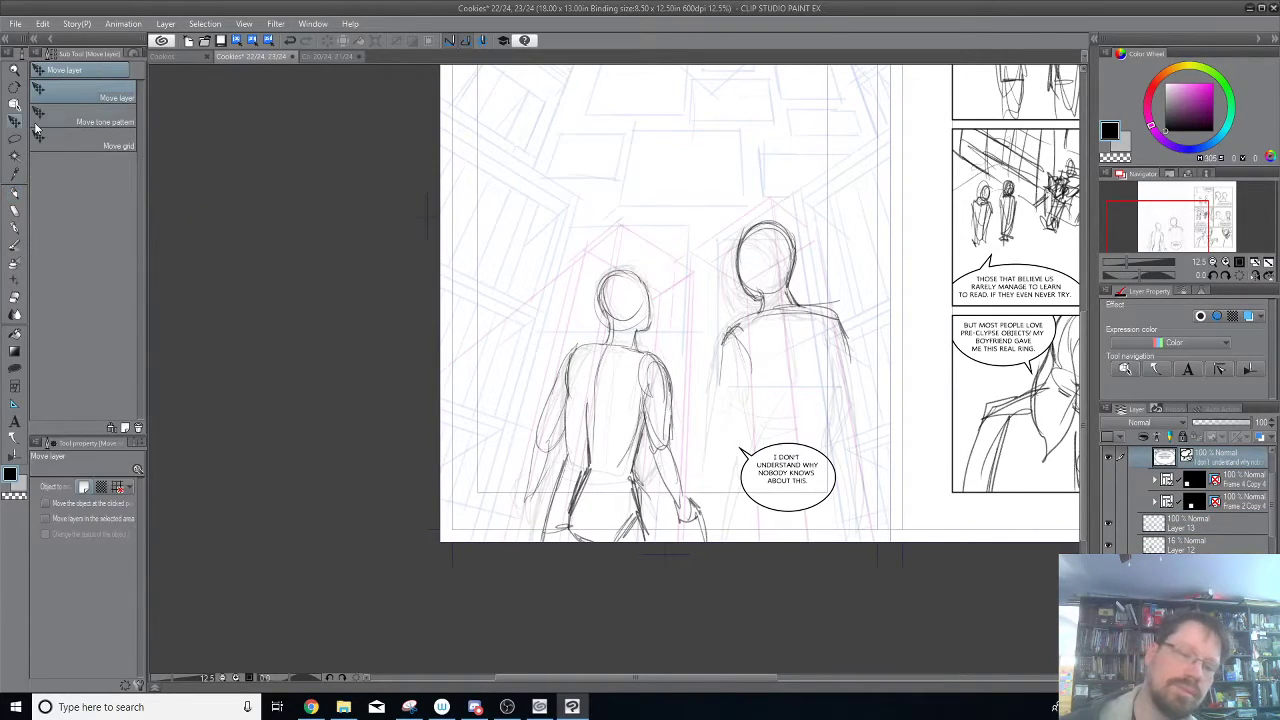
drag(735, 278, 708, 243)
click(15, 104)
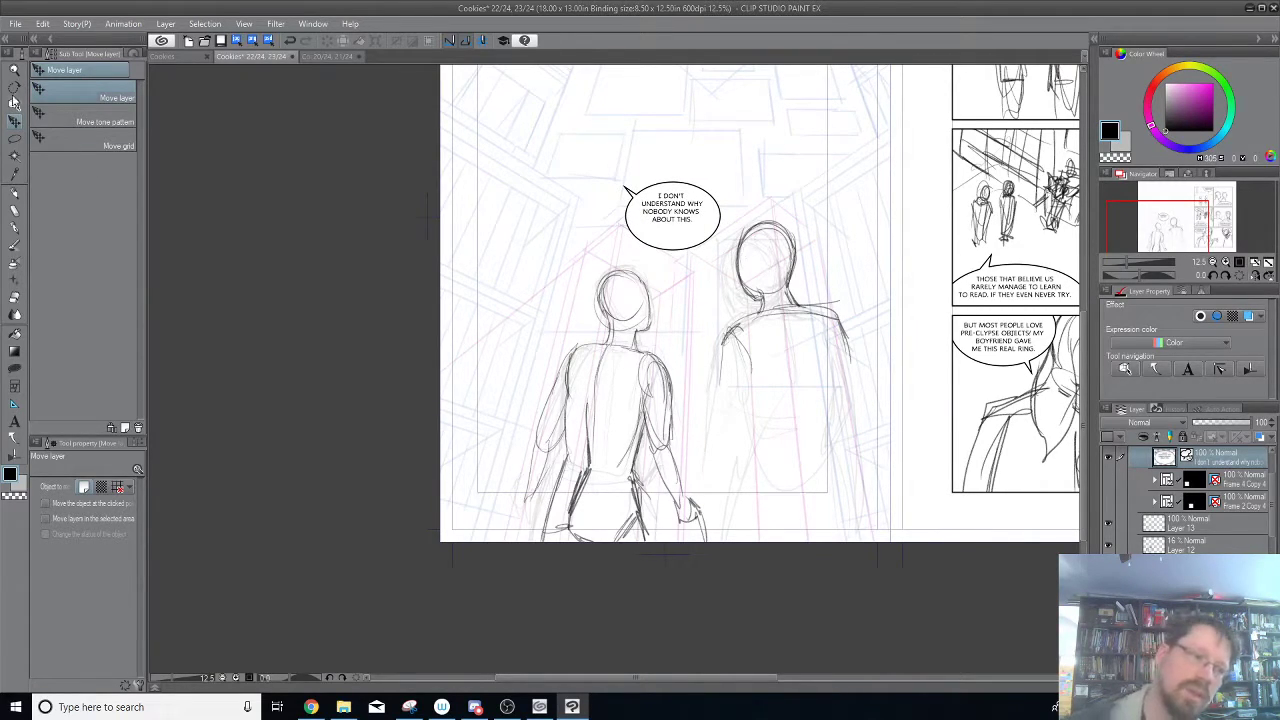
drag(734, 263, 714, 237)
Nudge the balloon's text into the centre of the resized ellipse.
click(666, 205)
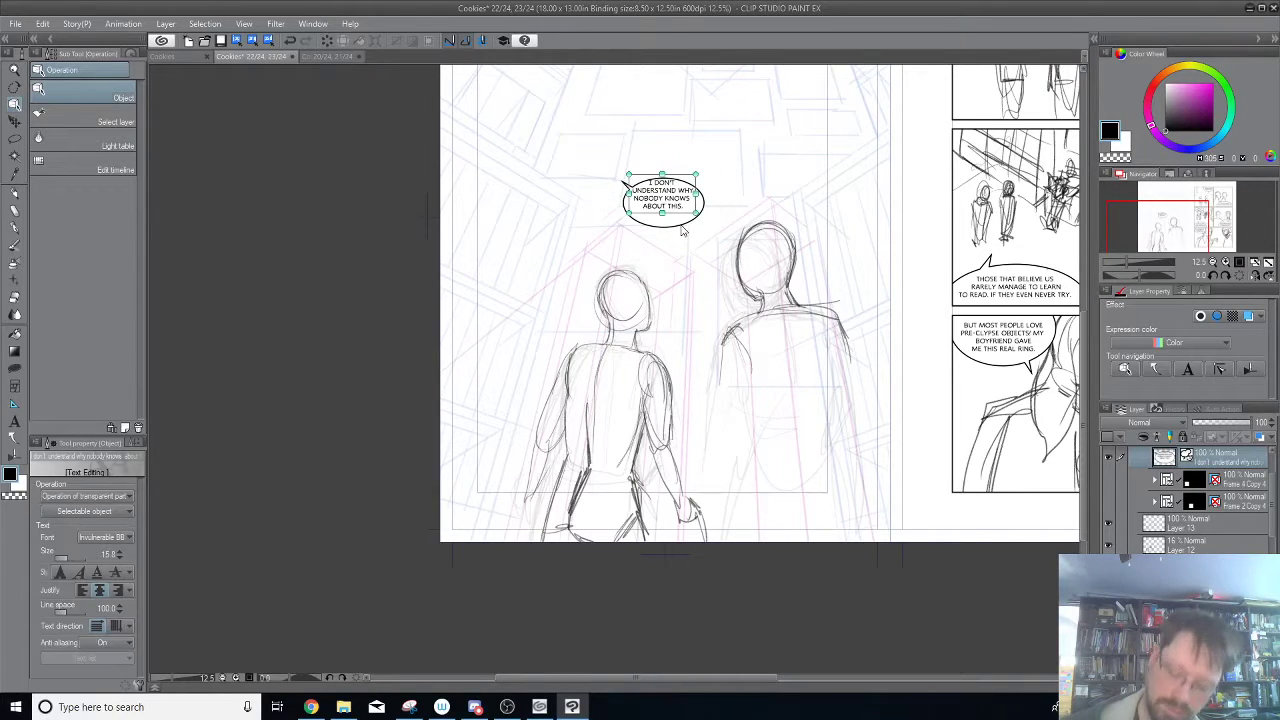
key(Down)
key(Down)
key(Down)
key(Down)
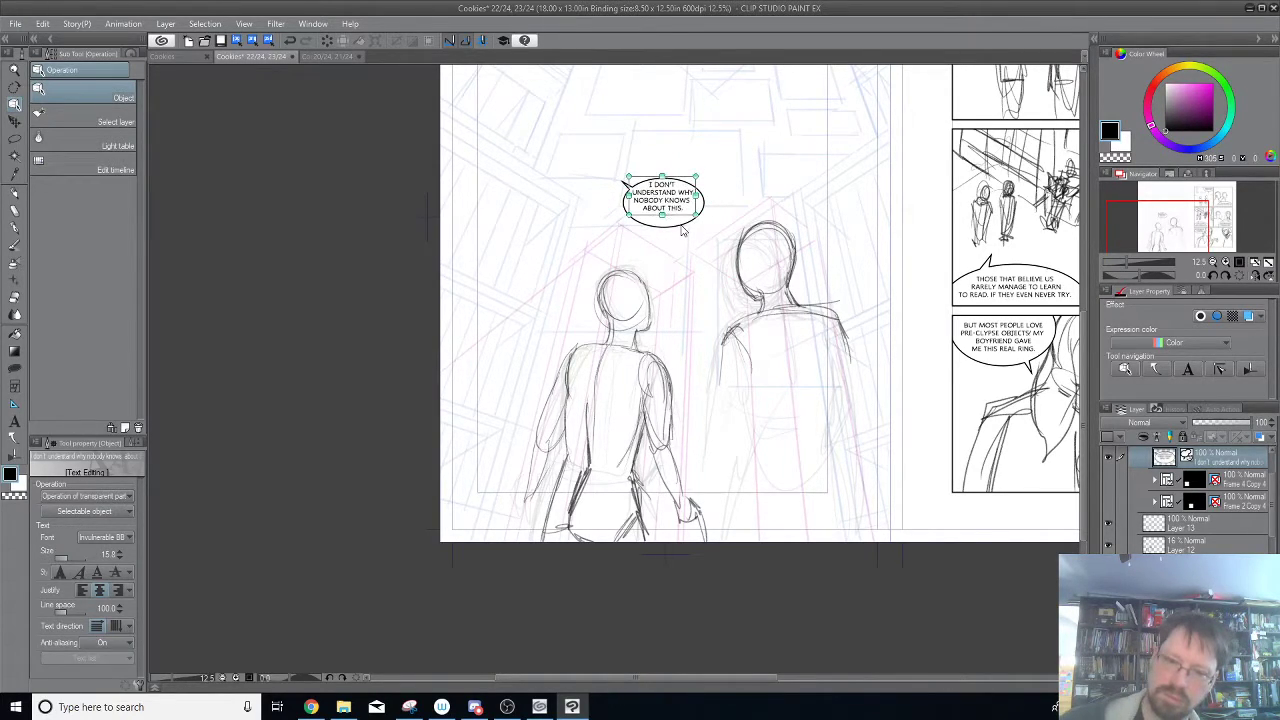
key(Up)
key(Up)
key(Up)
key(Right)
key(Right)
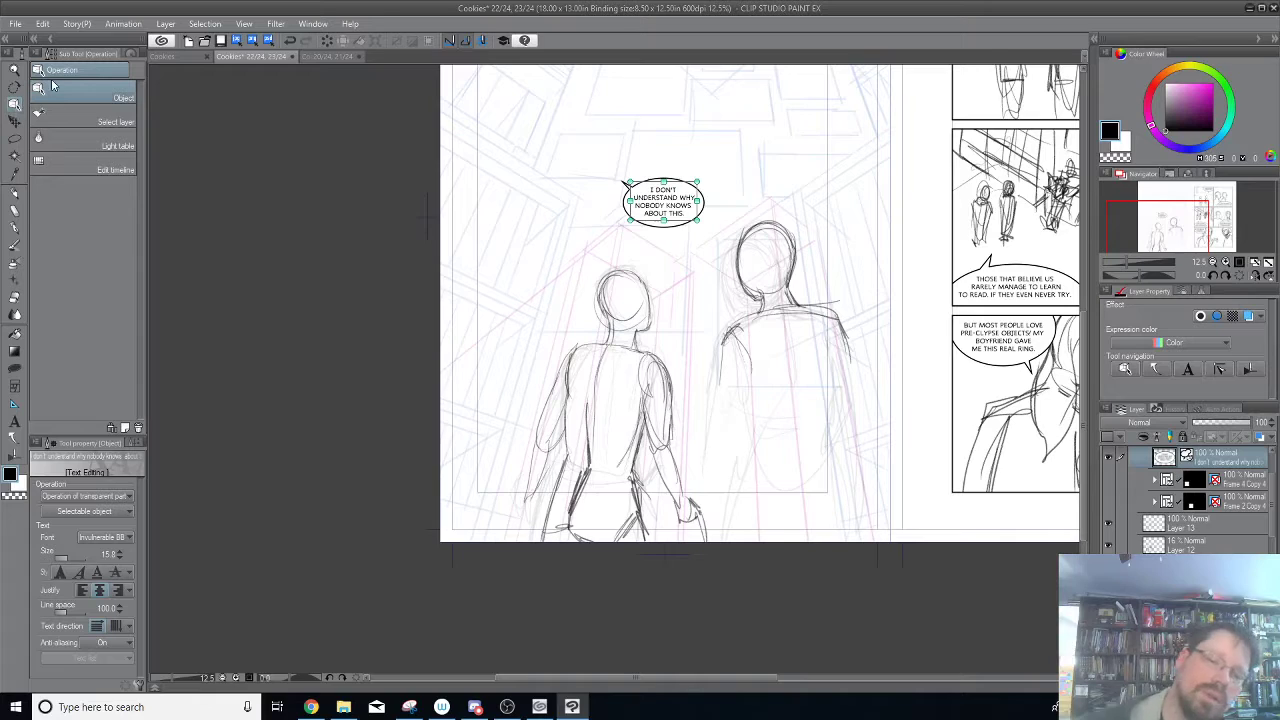
Move the balloon's tail to the underside of the ellipse so it points down toward the left figure.
click(627, 181)
drag(627, 186, 652, 248)
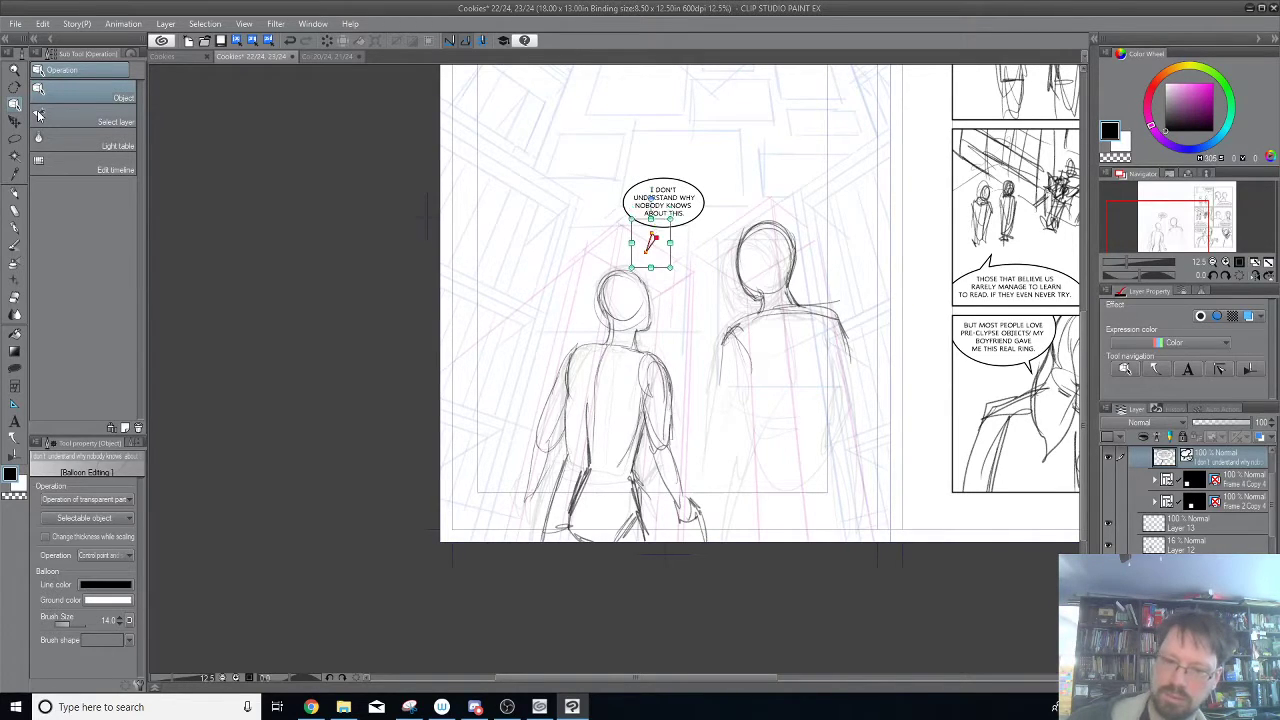
click(692, 222)
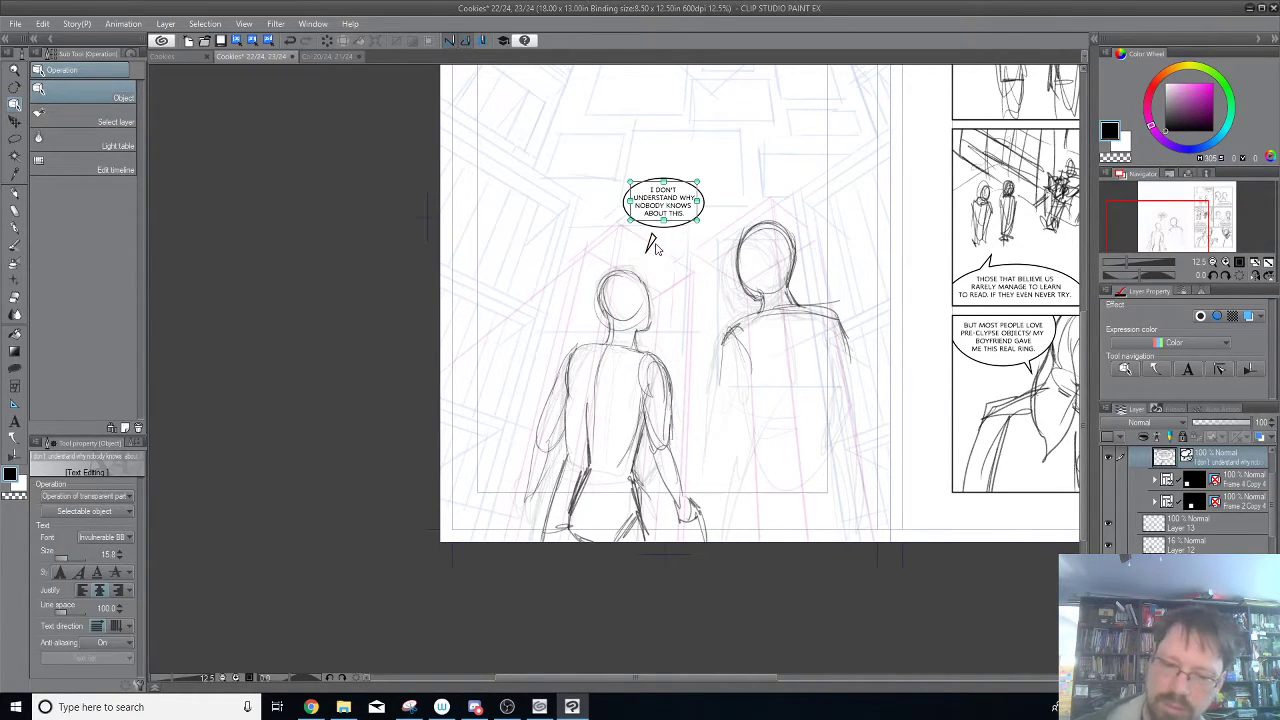
click(652, 246)
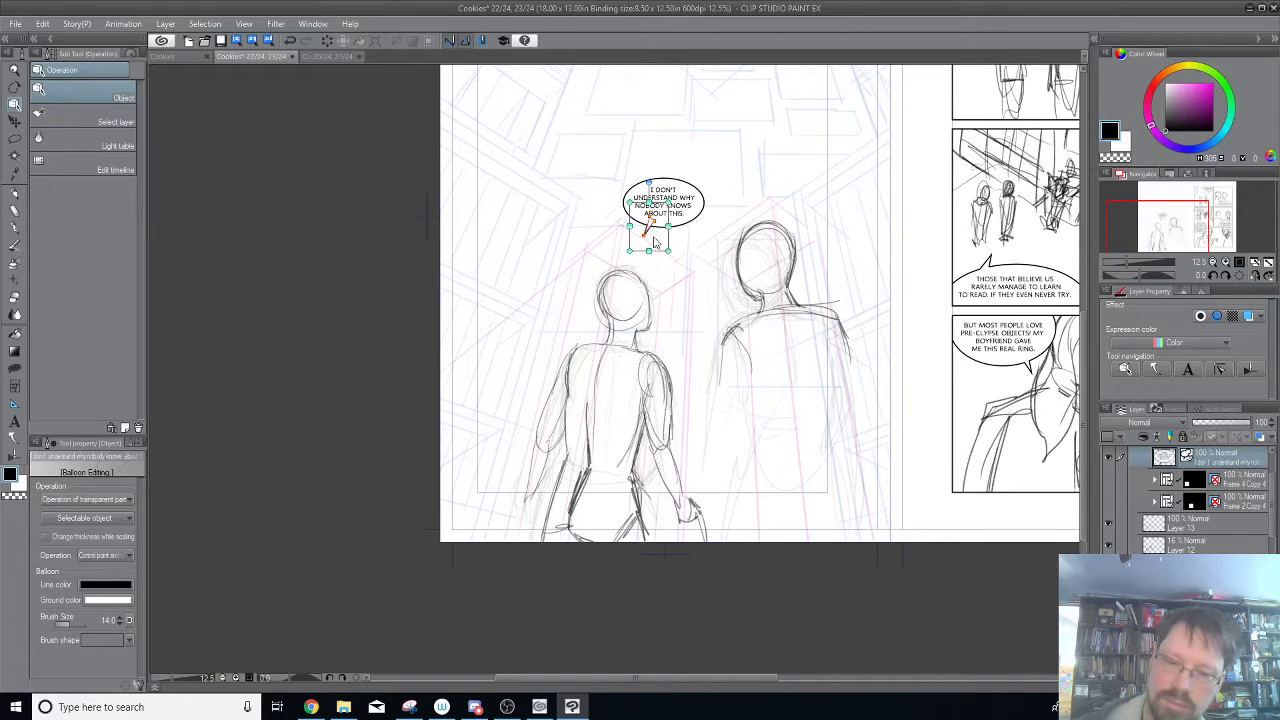
drag(646, 230, 650, 232)
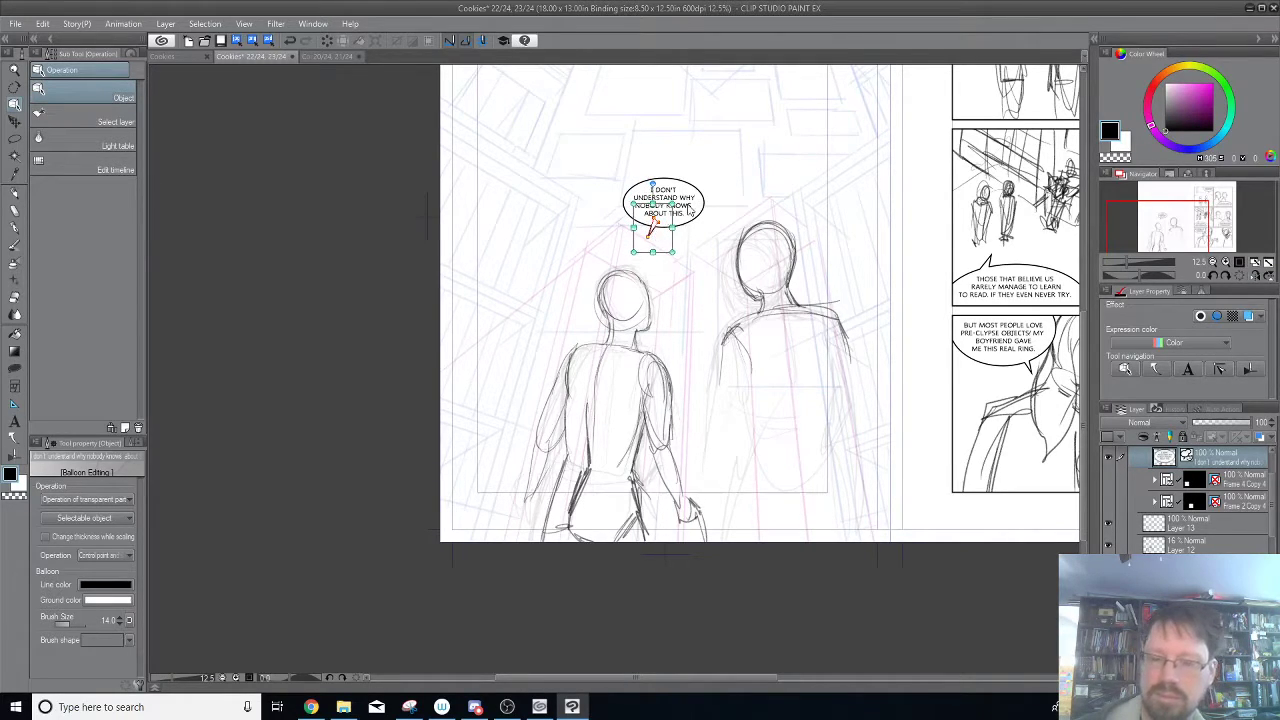
Move the whole speech balloon to the open area left of the left figure's head.
key(k)
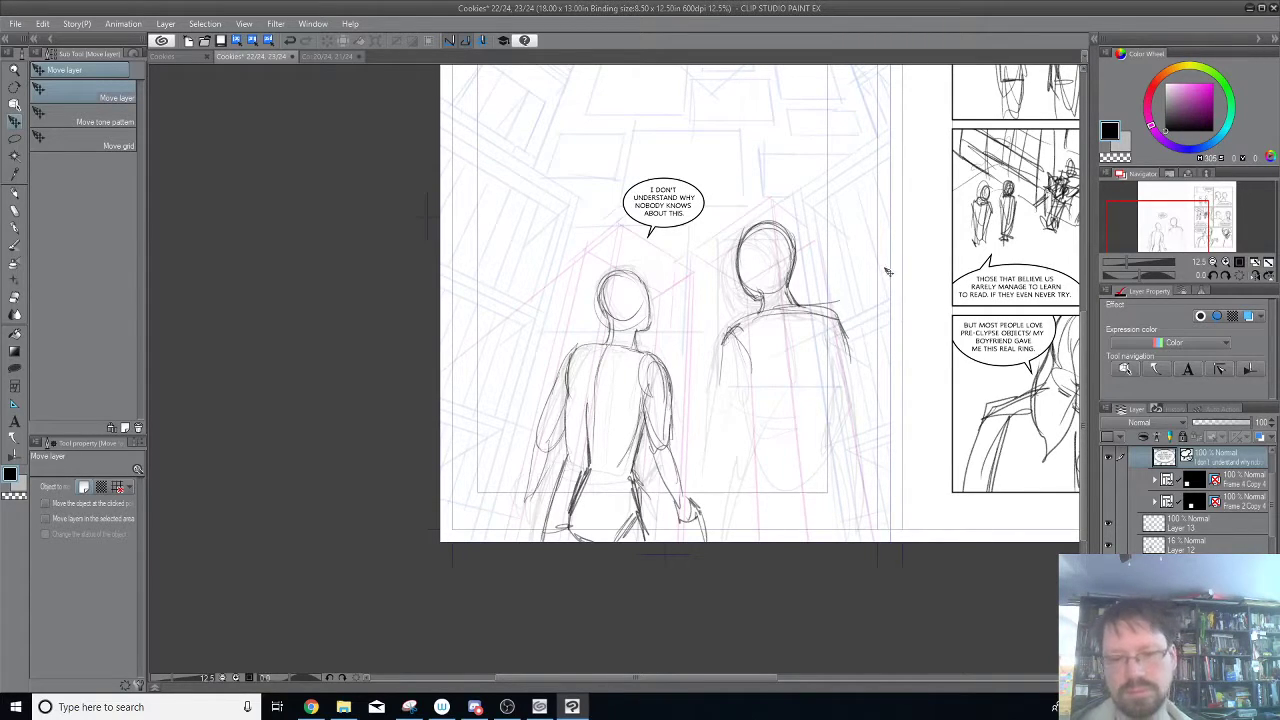
drag(886, 272, 885, 393)
drag(696, 357, 713, 369)
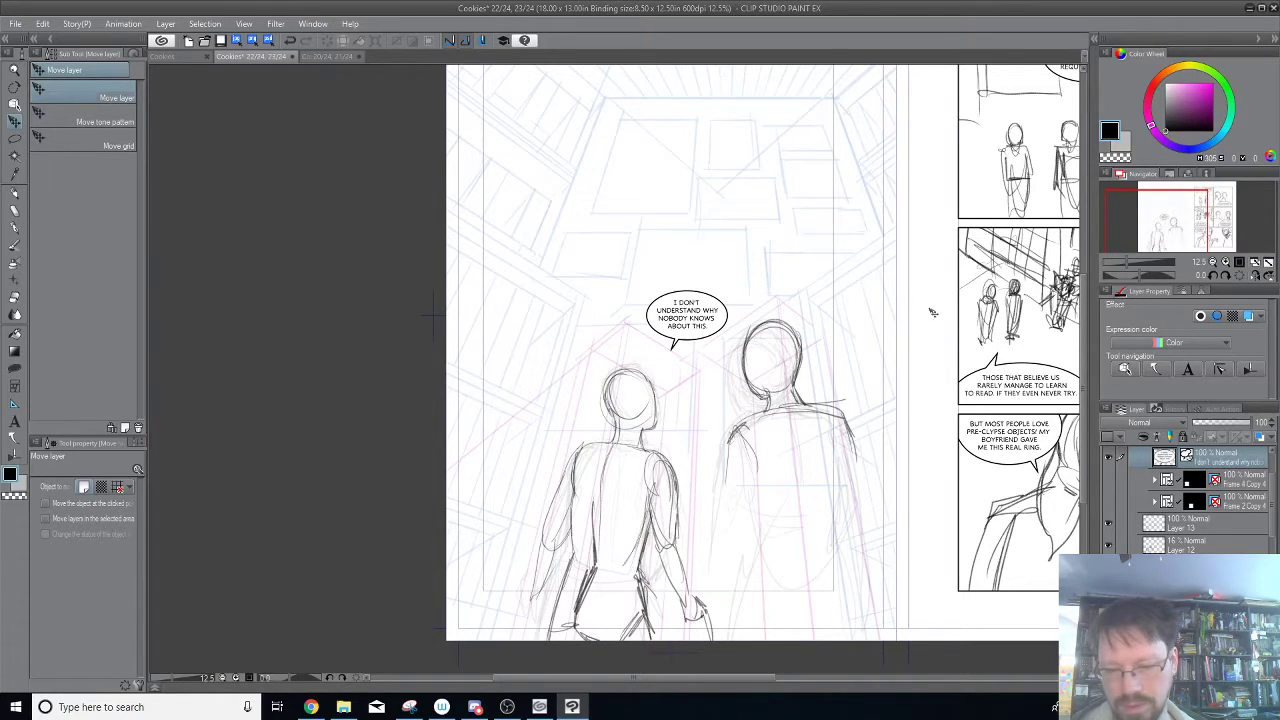
drag(703, 340, 526, 383)
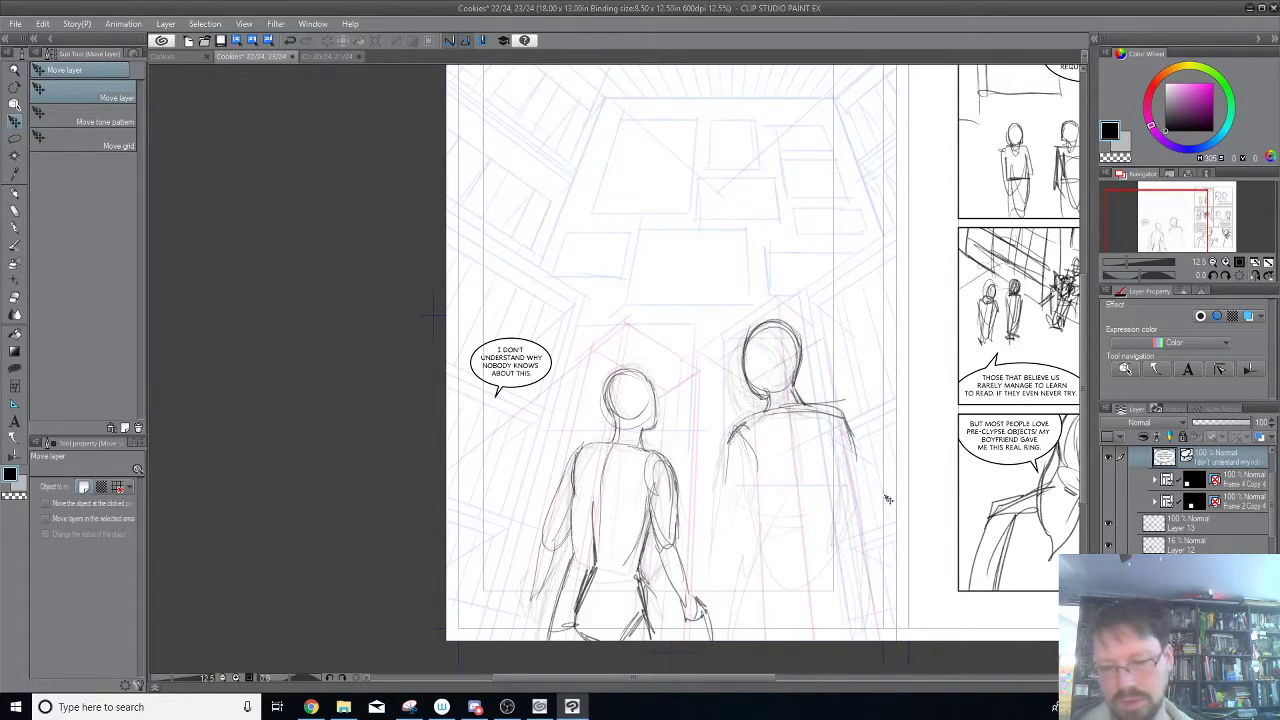
On Layer 13, pencil the right figure's curved center back line and reinforce the neck slope and right shoulder.
click(15, 192)
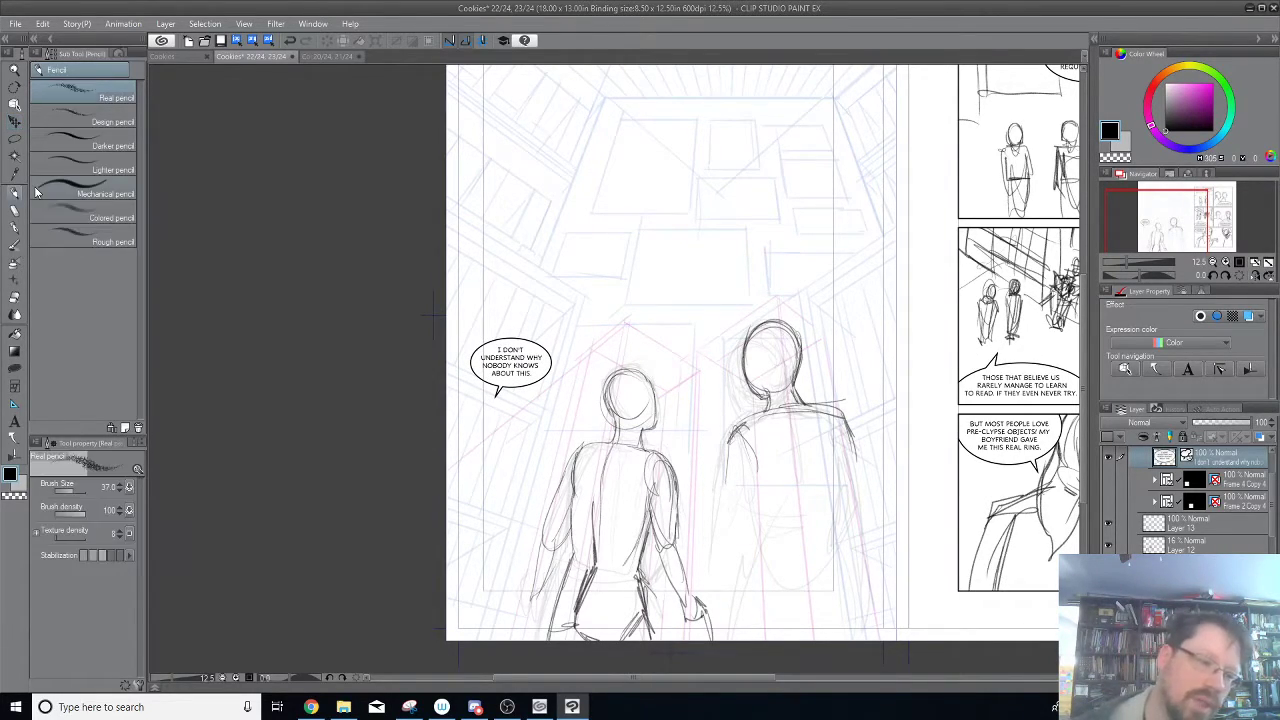
click(1108, 524)
click(1108, 524)
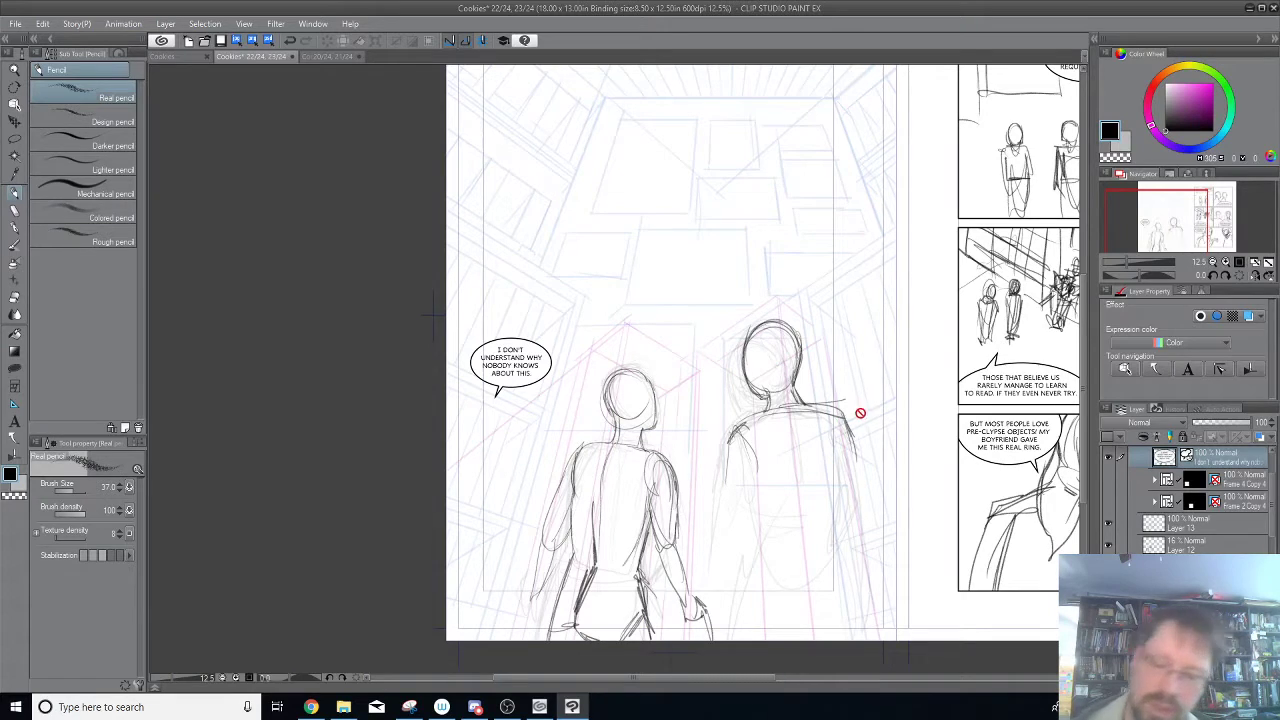
click(1168, 527)
drag(856, 575, 770, 511)
drag(718, 342, 747, 498)
drag(728, 402, 740, 482)
drag(724, 360, 730, 454)
drag(684, 352, 652, 372)
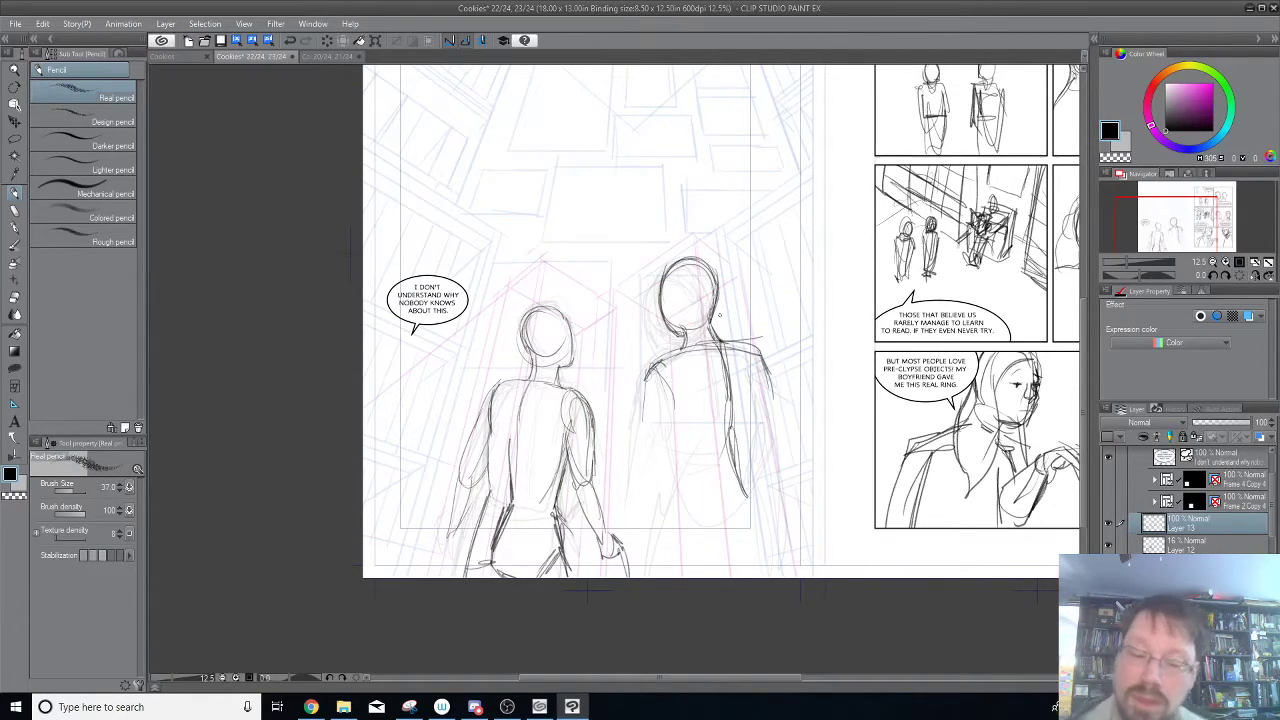
drag(749, 350, 765, 398)
mouse_move(716, 338)
mouse_down()
mouse_move(760, 356)
mouse_move(776, 400)
mouse_move(768, 370)
mouse_move(692, 348)
mouse_up()
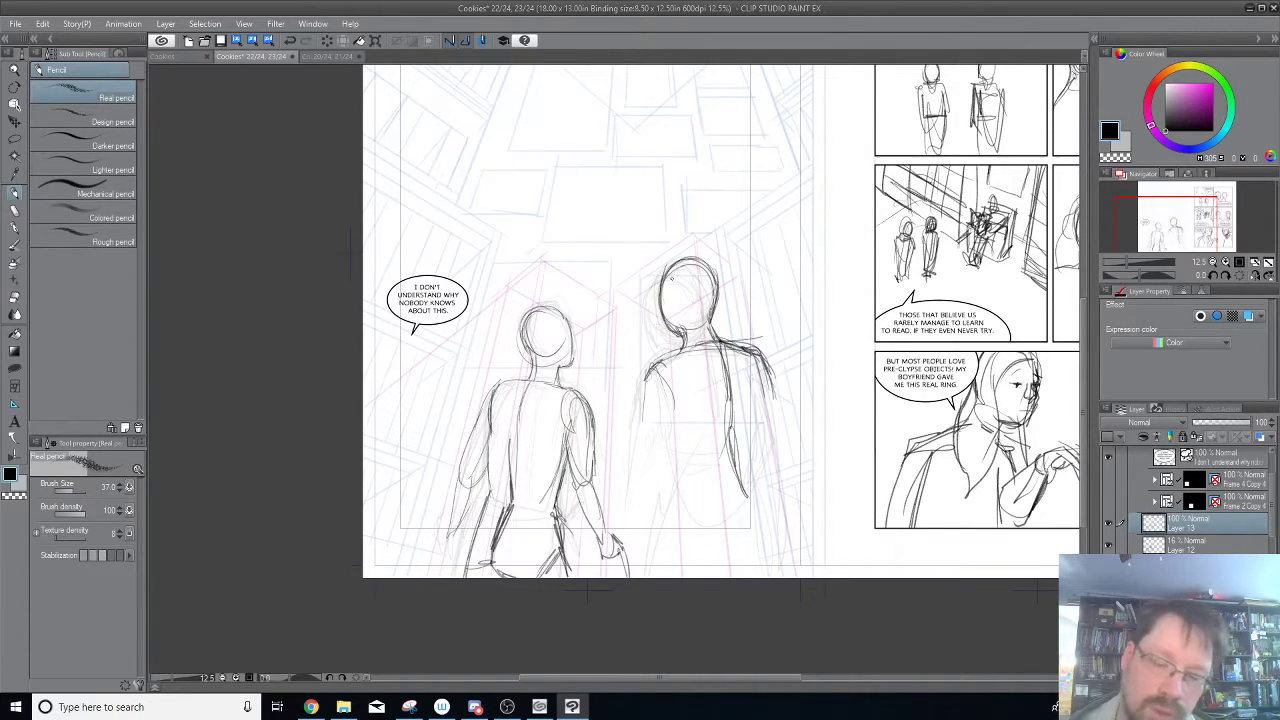
Pencil the right figure's left upper arm, forearm and hand reaching toward the left figure's hand.
mouse_move(655, 364)
mouse_down()
mouse_move(673, 393)
mouse_move(648, 411)
mouse_move(656, 462)
mouse_up()
drag(672, 406, 660, 462)
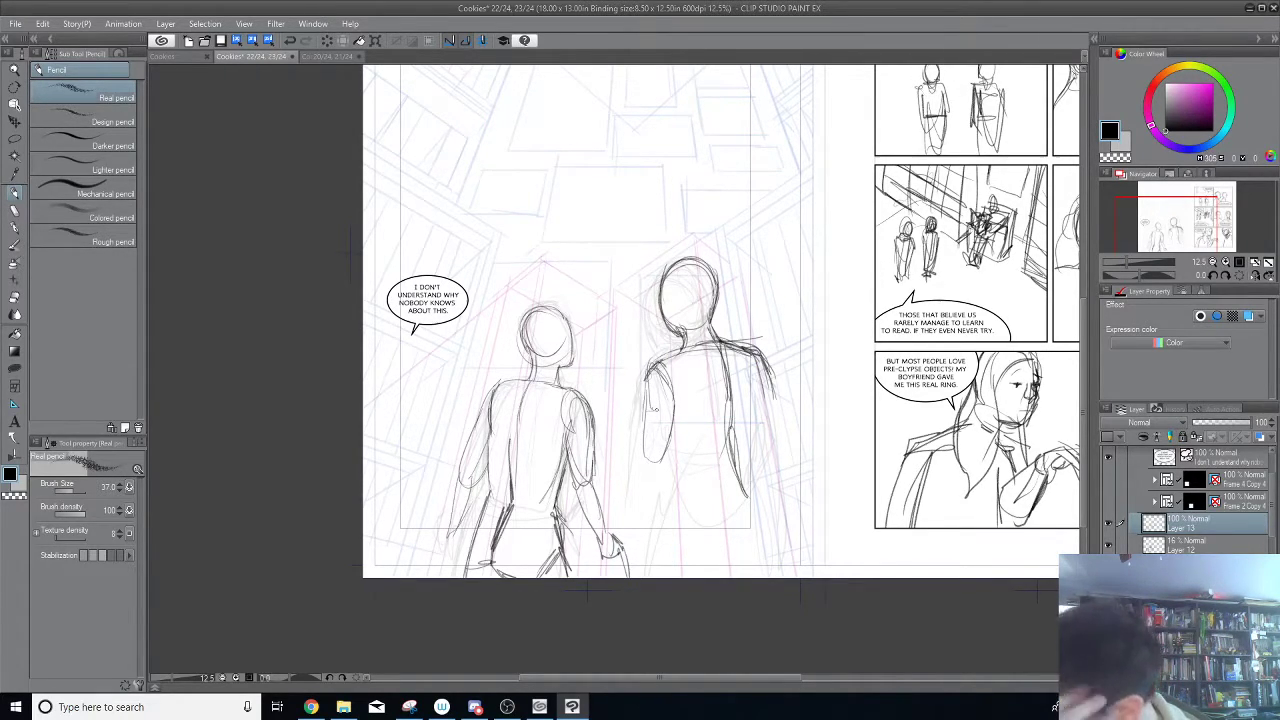
drag(644, 466, 640, 516)
mouse_move(668, 460)
mouse_down()
mouse_move(644, 552)
mouse_move(630, 548)
mouse_up()
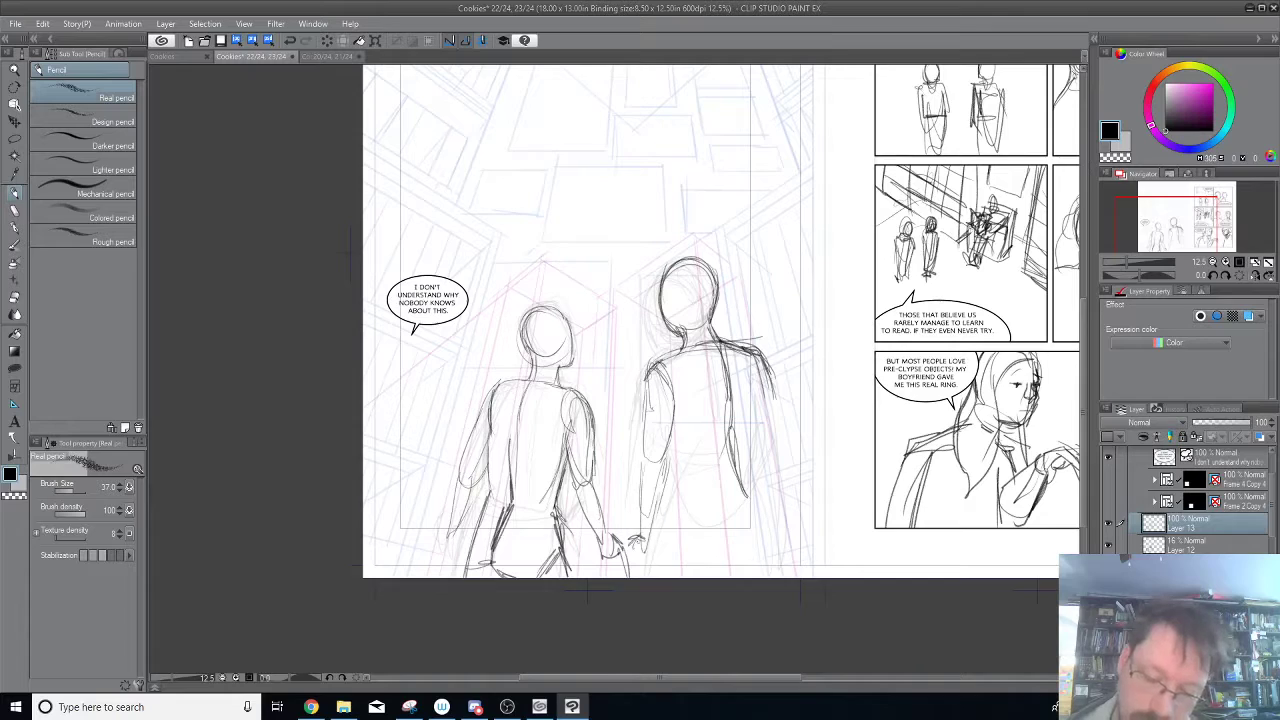
mouse_move(655, 497)
mouse_down()
mouse_move(653, 557)
mouse_move(639, 495)
mouse_up()
drag(634, 540, 645, 406)
drag(647, 448, 645, 374)
drag(648, 404, 658, 358)
Pencil the left side of the right figure's torso, the inner forearm and the outer leg down to the page edge.
drag(678, 420, 648, 550)
drag(684, 440, 676, 578)
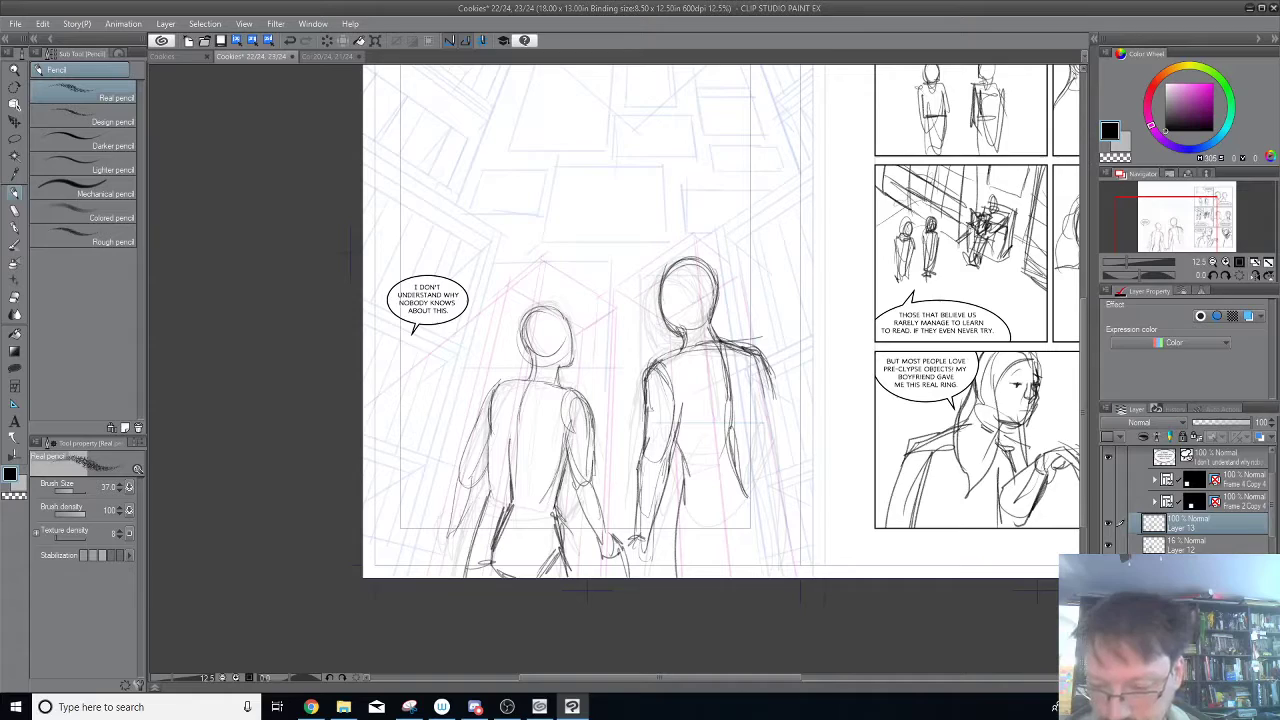
mouse_move(679, 532)
mouse_down()
mouse_move(673, 577)
mouse_move(683, 466)
mouse_up()
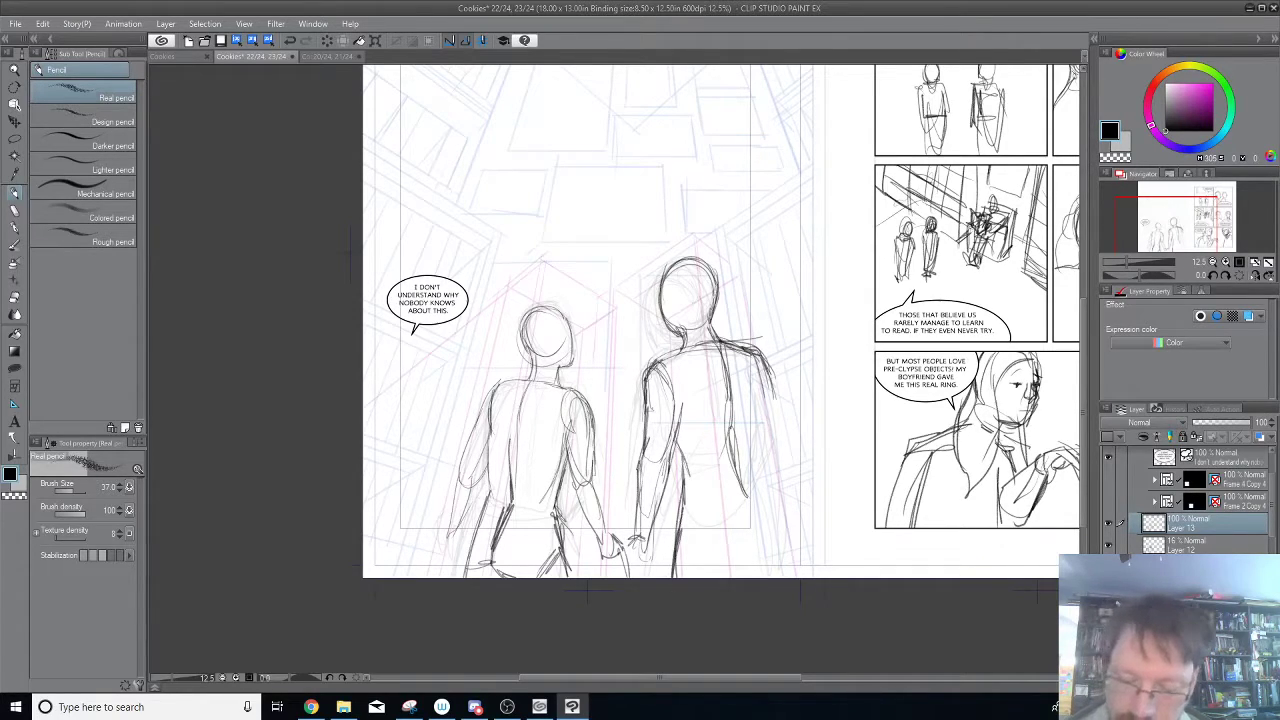
Pencil the right side of the right figure's torso and hip, plus the right forearm and wrist.
drag(760, 418, 774, 476)
drag(762, 344, 764, 442)
drag(762, 382, 788, 544)
drag(760, 470, 772, 494)
mouse_move(758, 428)
mouse_down()
mouse_move(778, 514)
mouse_move(767, 558)
mouse_up()
drag(768, 548, 752, 577)
drag(769, 556, 785, 569)
drag(780, 506, 790, 538)
drag(788, 530, 794, 566)
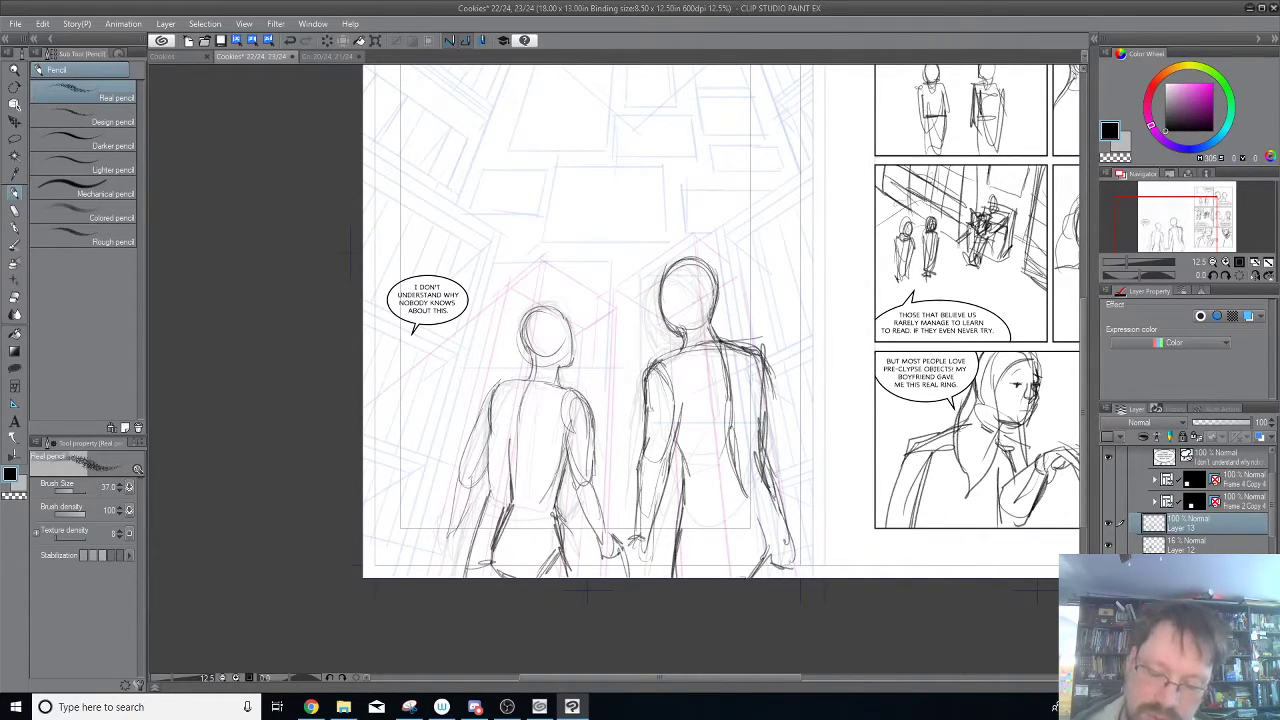
Pencil the outer contour of the right figure's right upper arm and elbow, and add strokes at the waist and hand.
drag(677, 503, 692, 535)
drag(690, 462, 684, 500)
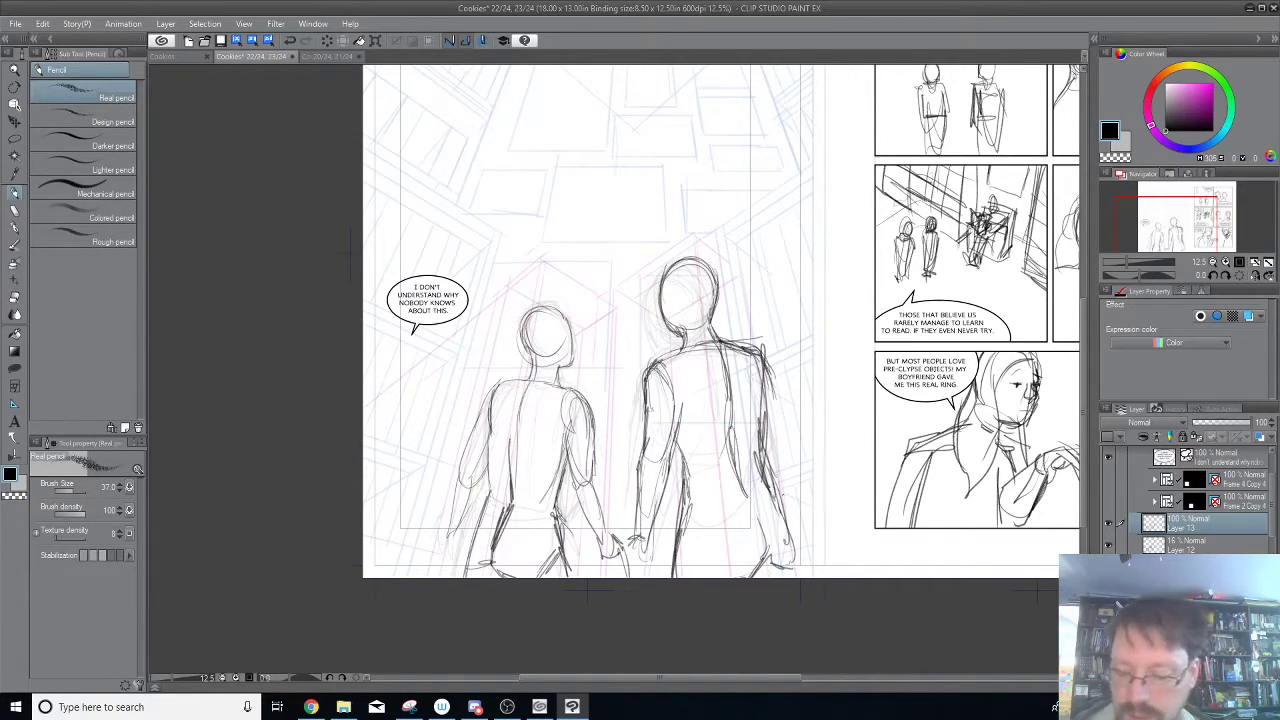
drag(792, 540, 790, 578)
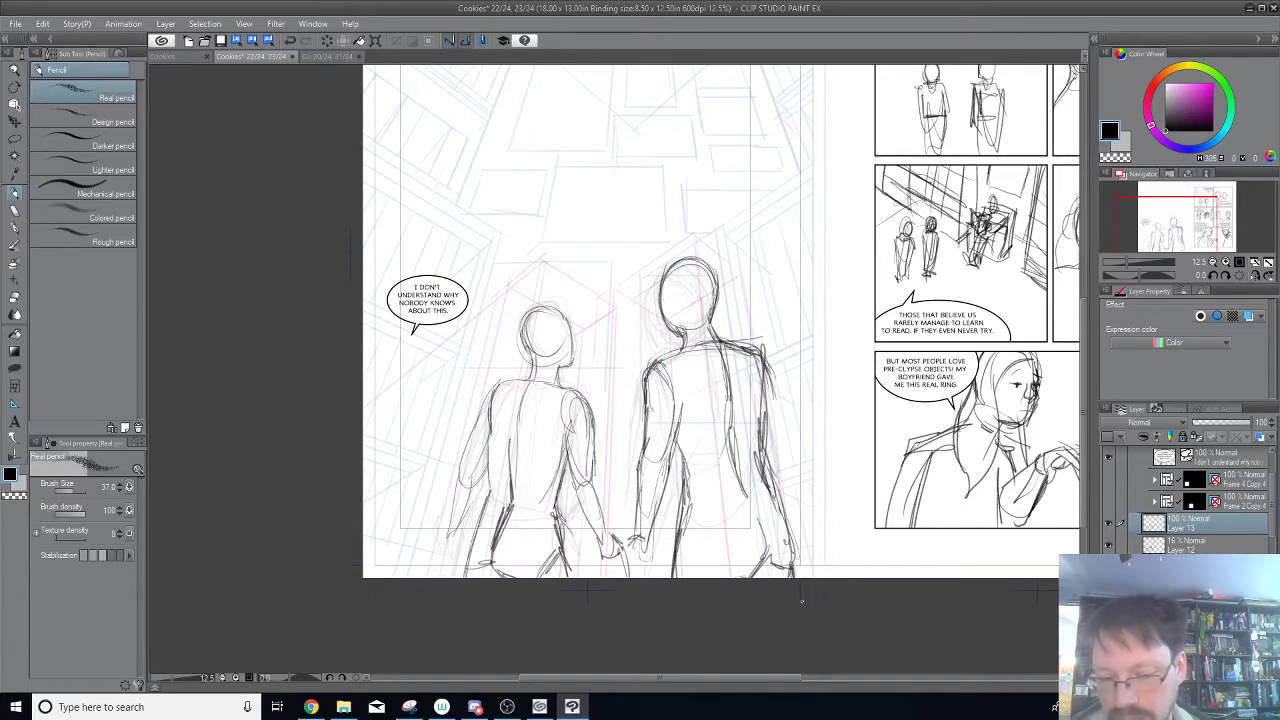
drag(768, 362, 781, 496)
drag(785, 442, 779, 492)
drag(775, 366, 786, 456)
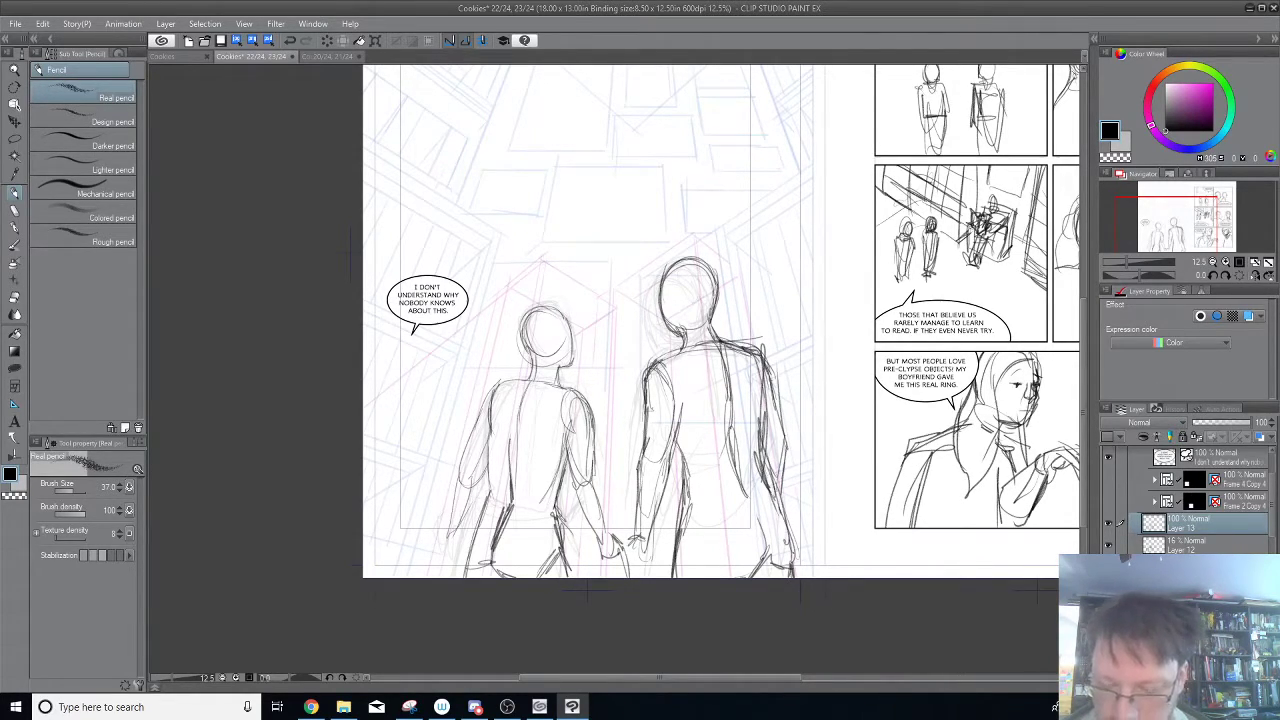
Reinforce the right figure's head and jaw contours and extend the hand meeting the left figure's hand.
drag(694, 262, 704, 318)
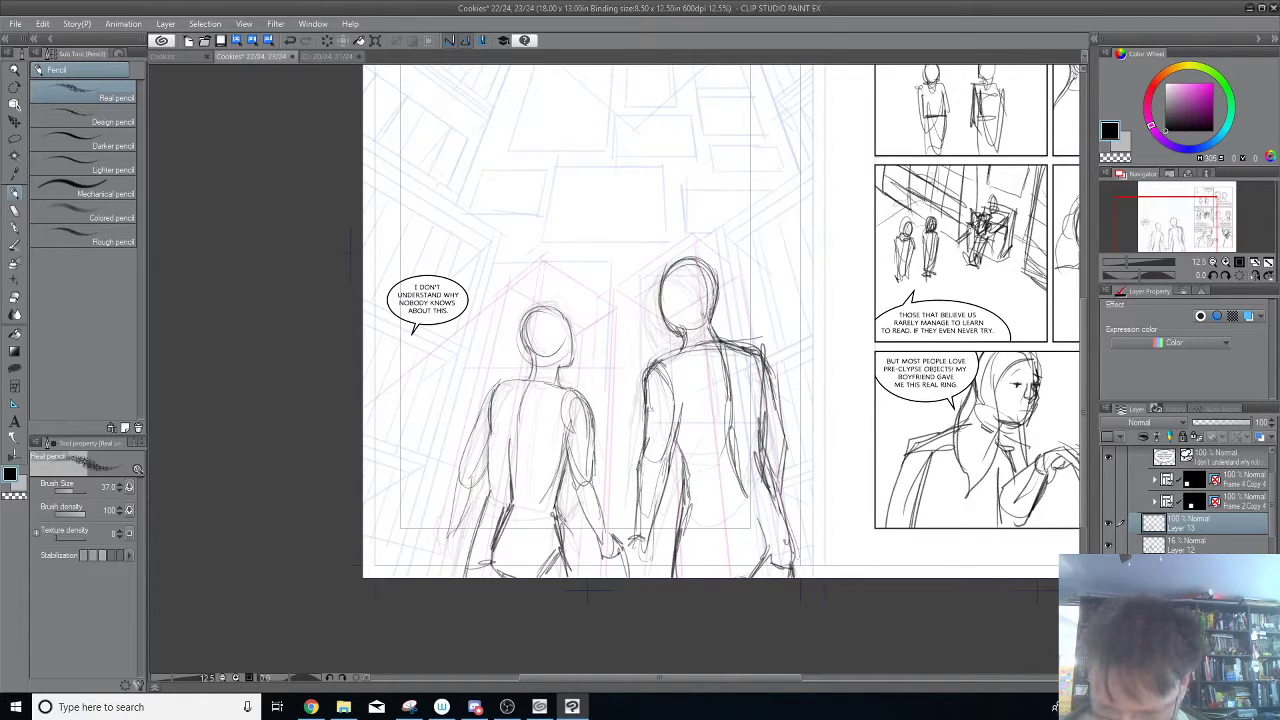
mouse_move(678, 264)
mouse_down()
mouse_move(709, 303)
mouse_move(706, 327)
mouse_up()
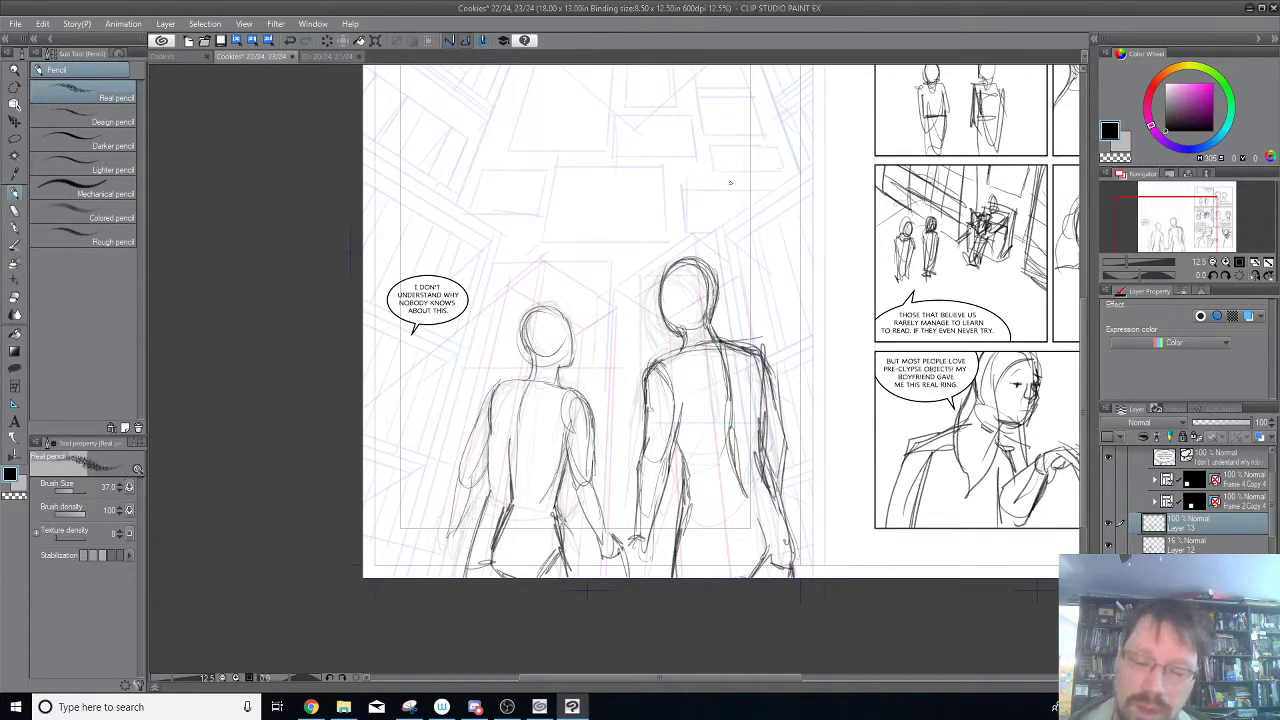
drag(666, 325, 681, 338)
drag(663, 280, 670, 330)
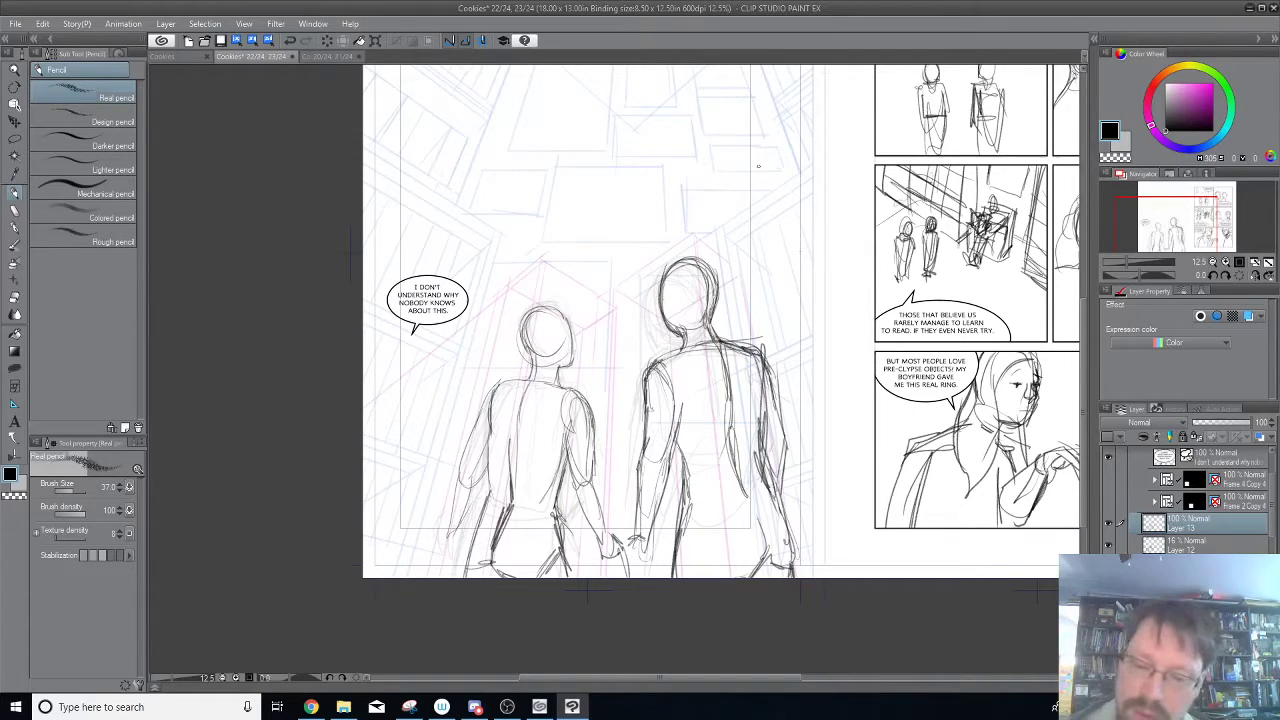
mouse_move(646, 537)
mouse_down()
mouse_move(642, 568)
mouse_move(627, 556)
mouse_move(640, 578)
mouse_up()
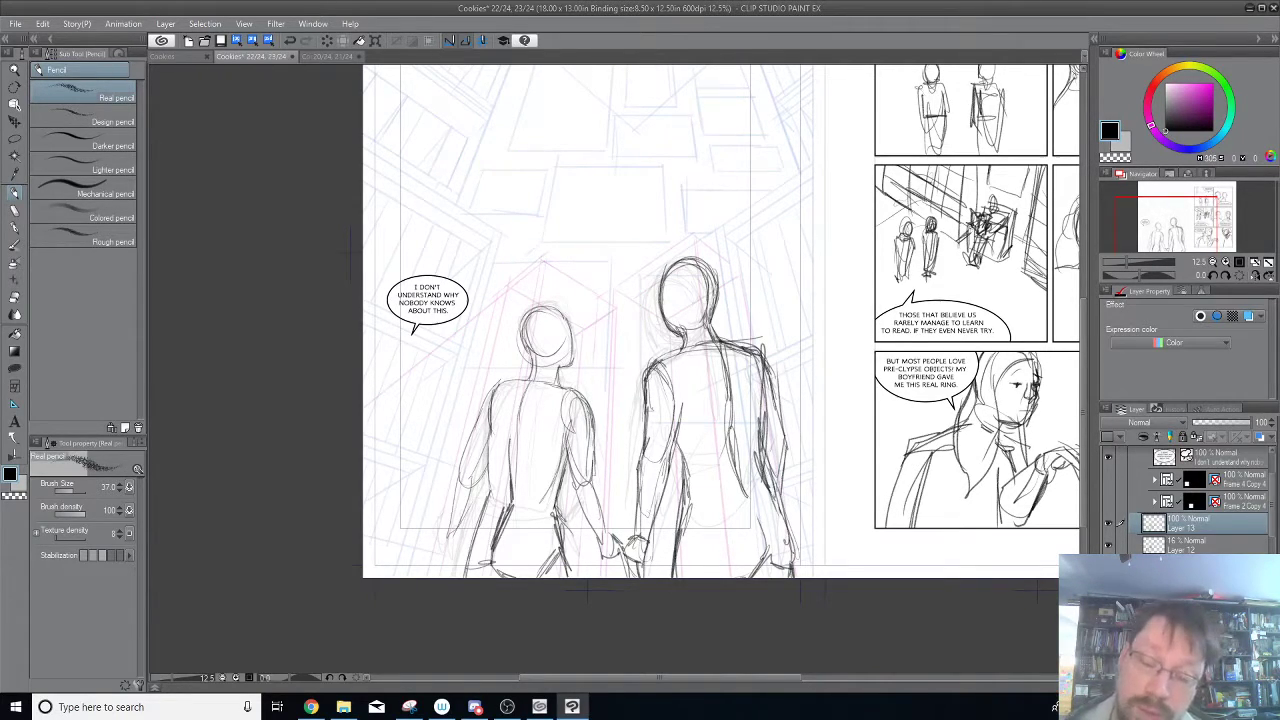
Pencil the outer curve and inner detail of the ear on the right figure's head.
drag(681, 292, 679, 312)
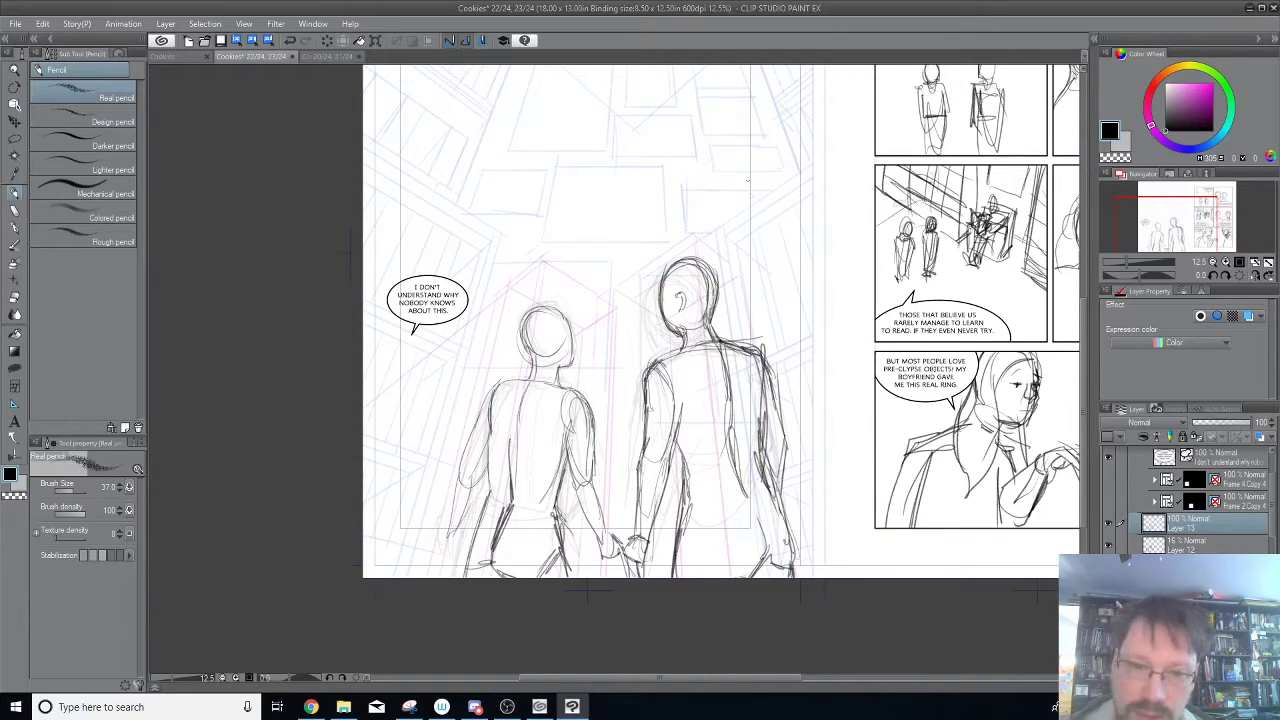
drag(673, 292, 680, 293)
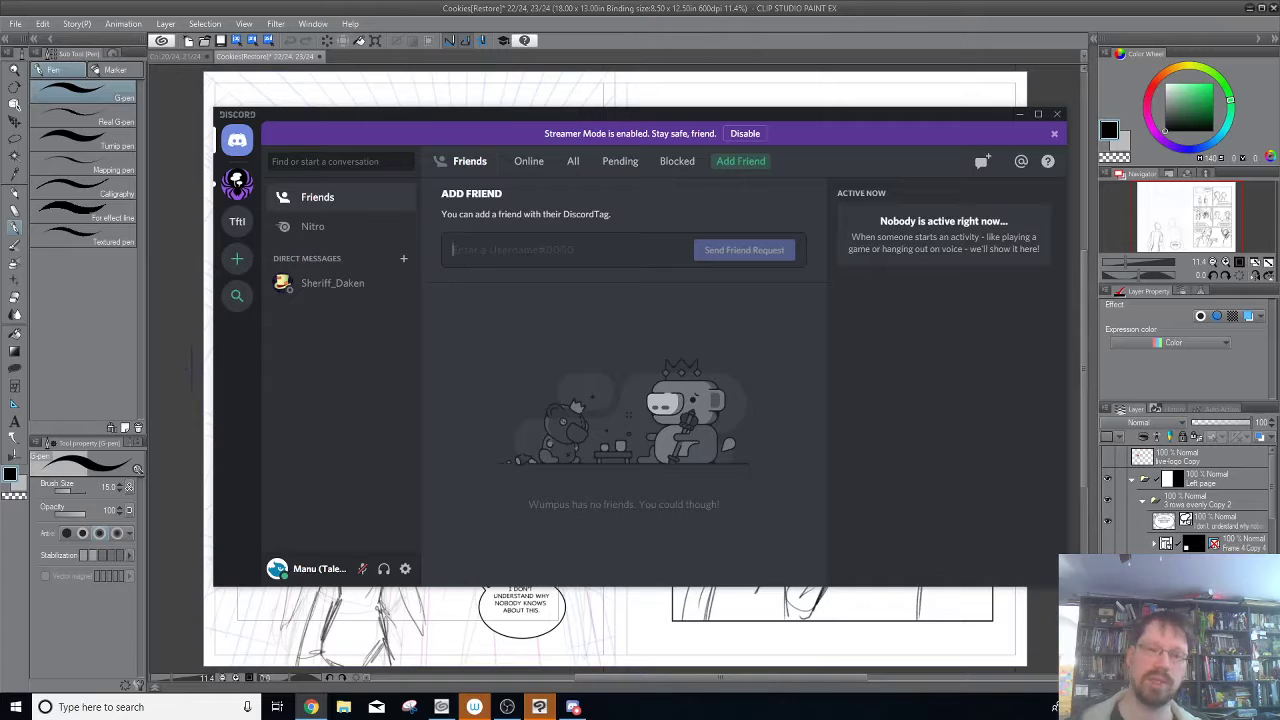
Switch from Discord to Clip Studio Paint and save the restored Cookies 22/24, 23/24 canvas, overwriting the existing page.
click(692, 8)
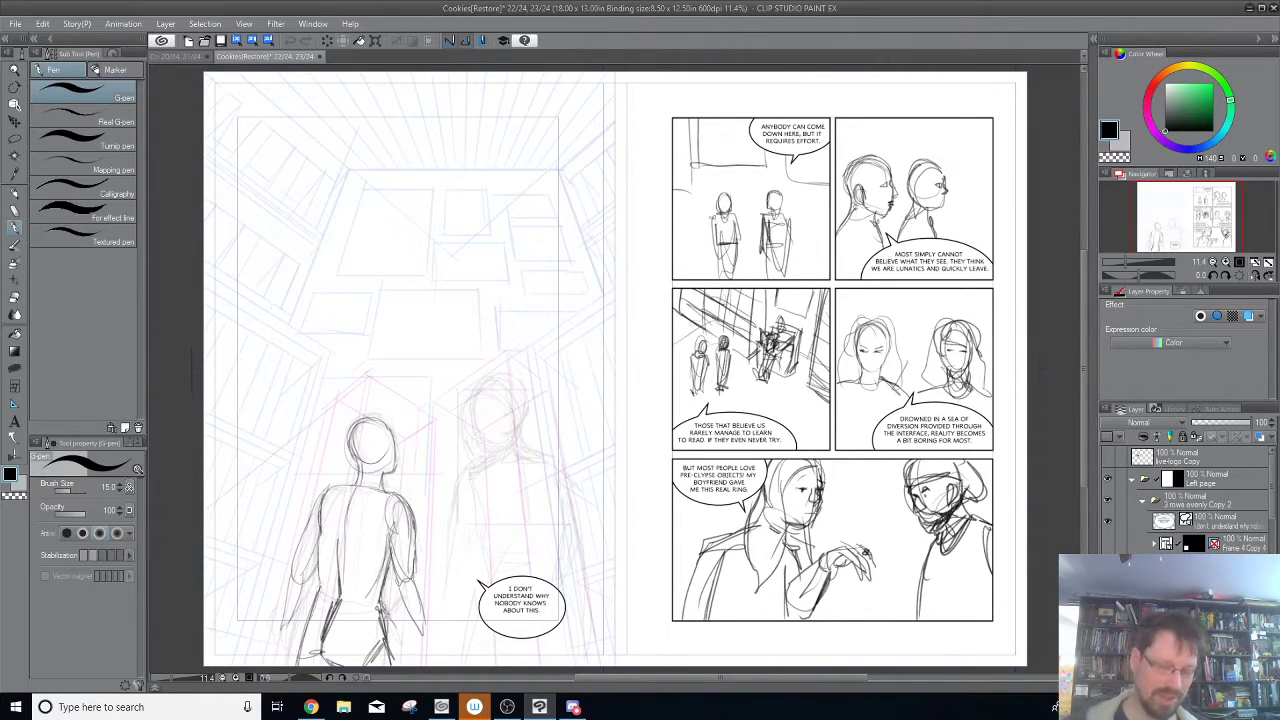
key(ctrl+s)
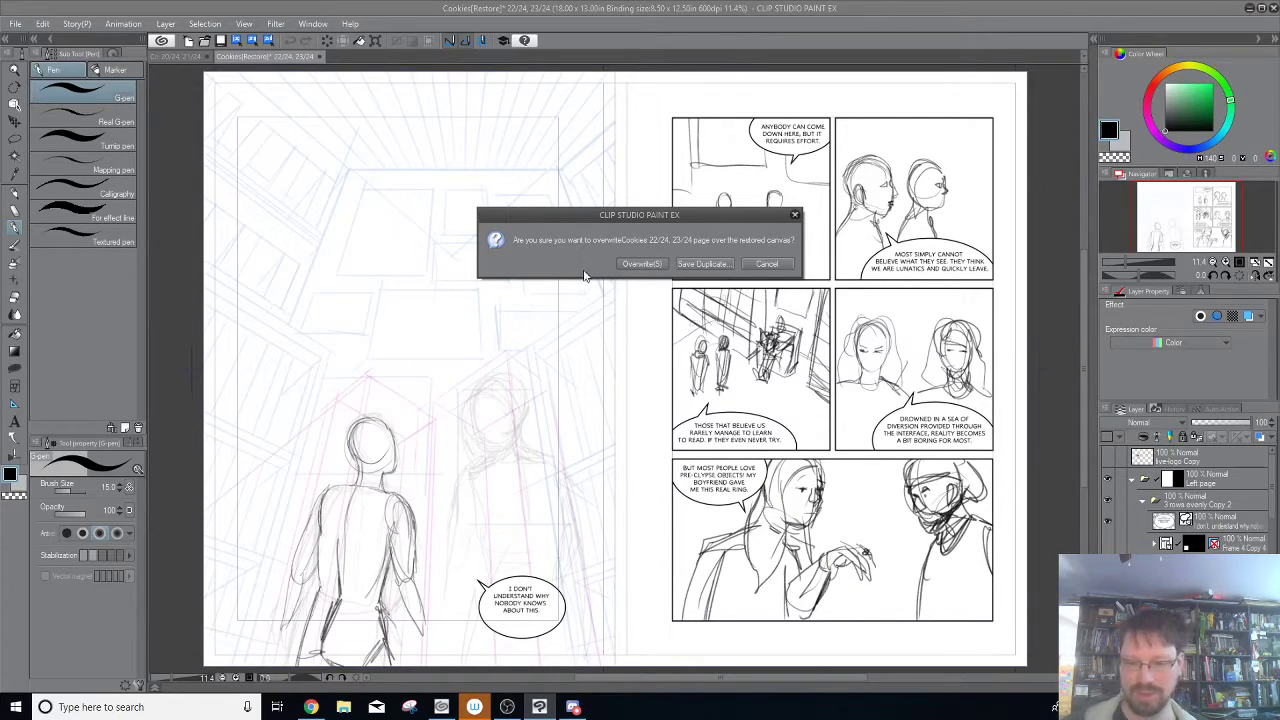
click(641, 264)
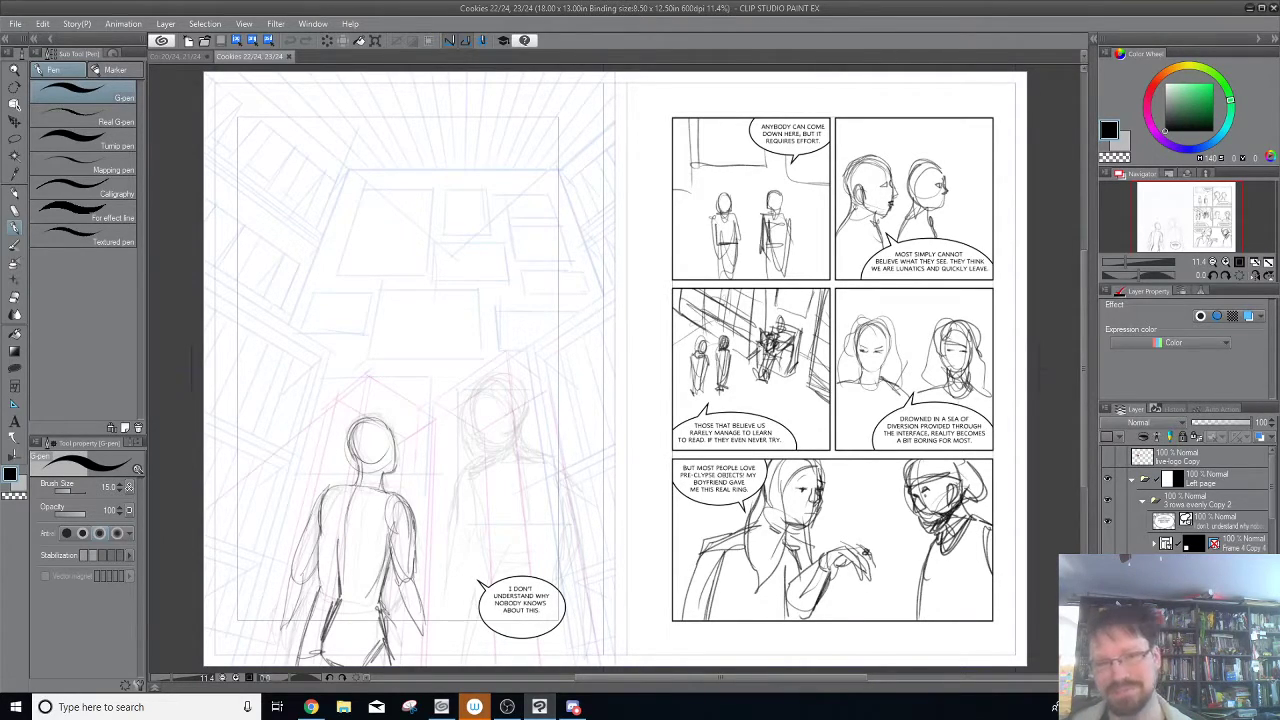
key(alt+Tab)
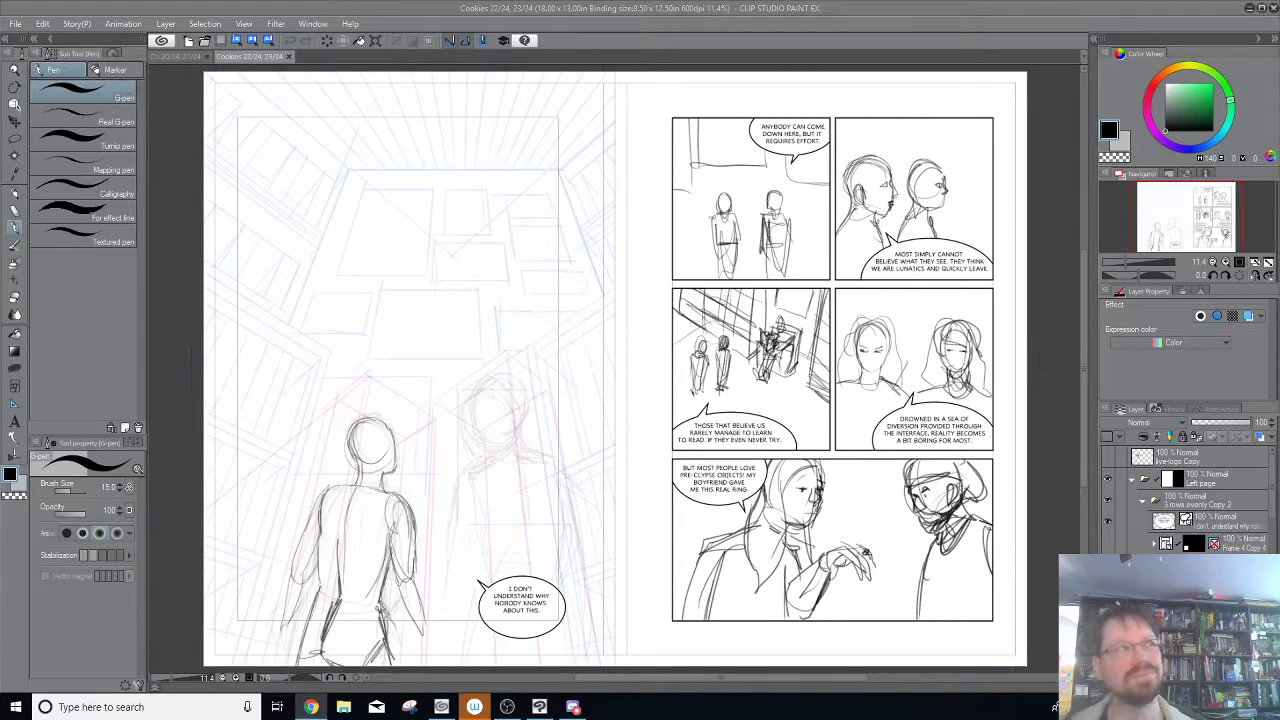